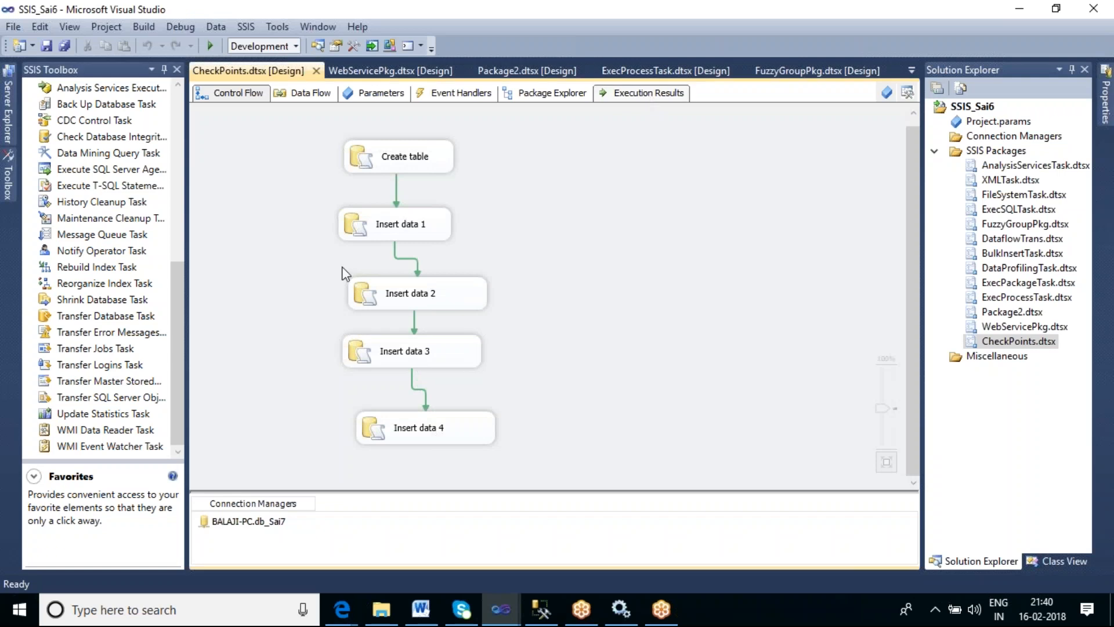
drag(176, 282, 196, 224)
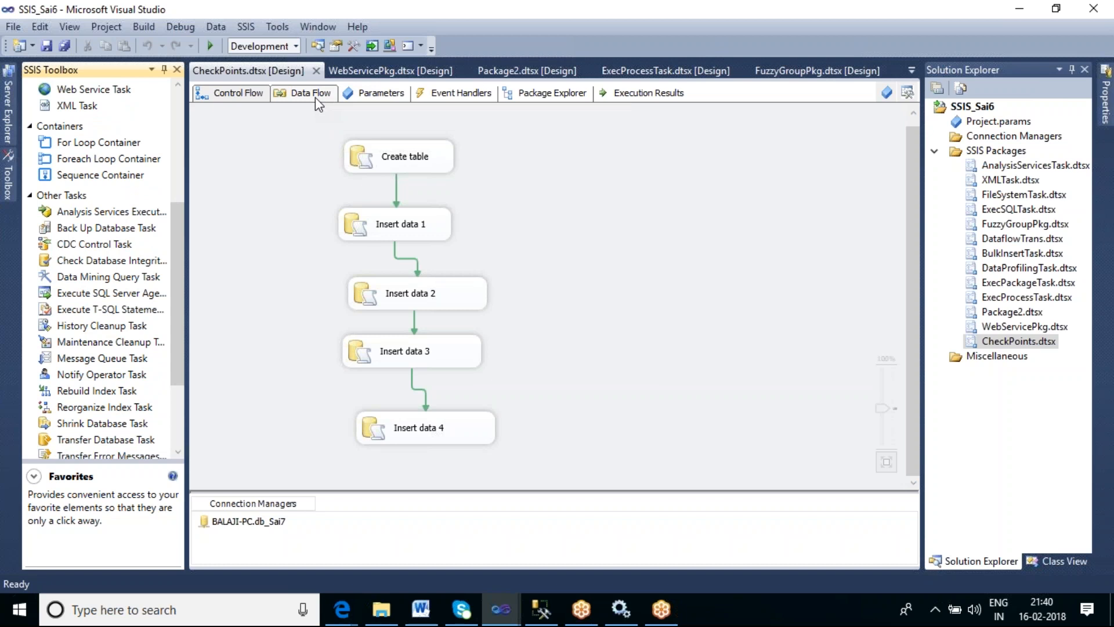
click(460, 94)
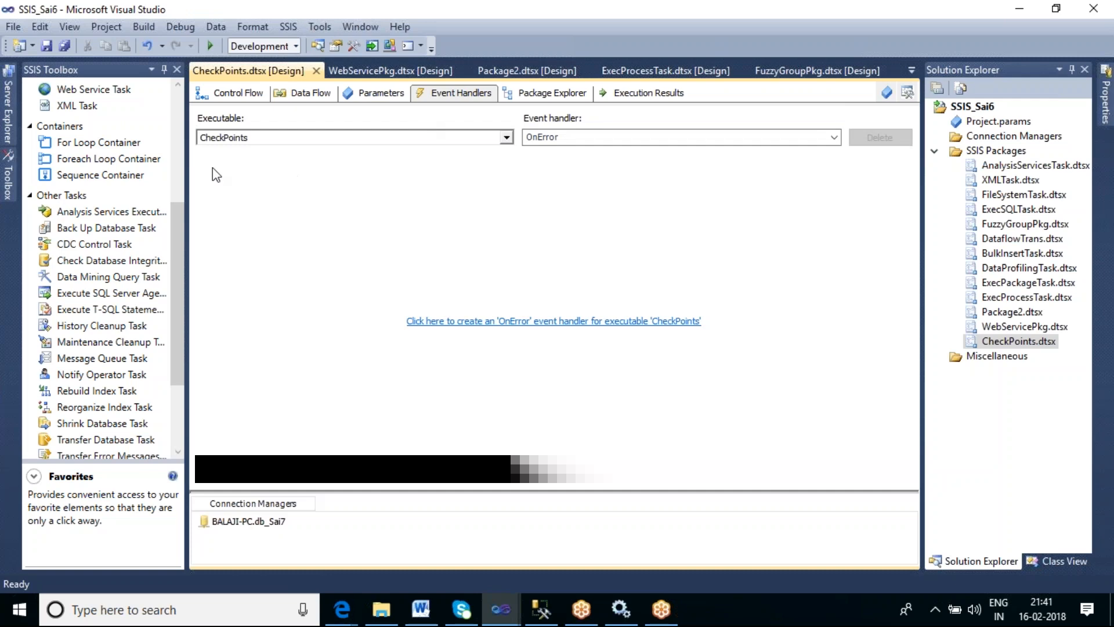
click(233, 96)
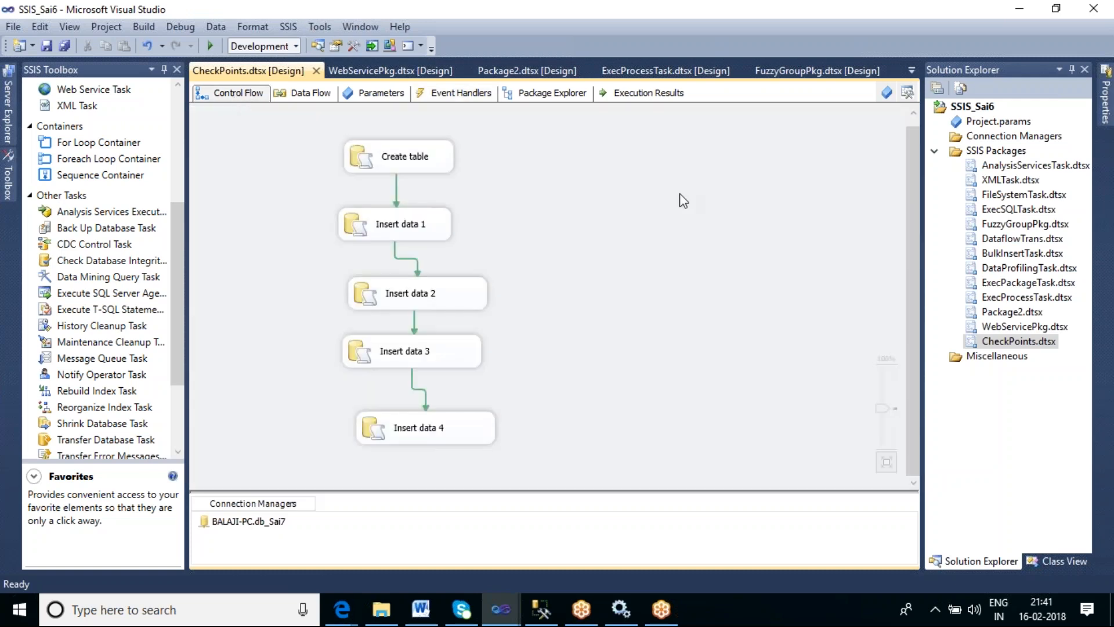
- Create a new SSIS package in the project and rename it Logging
click(998, 154)
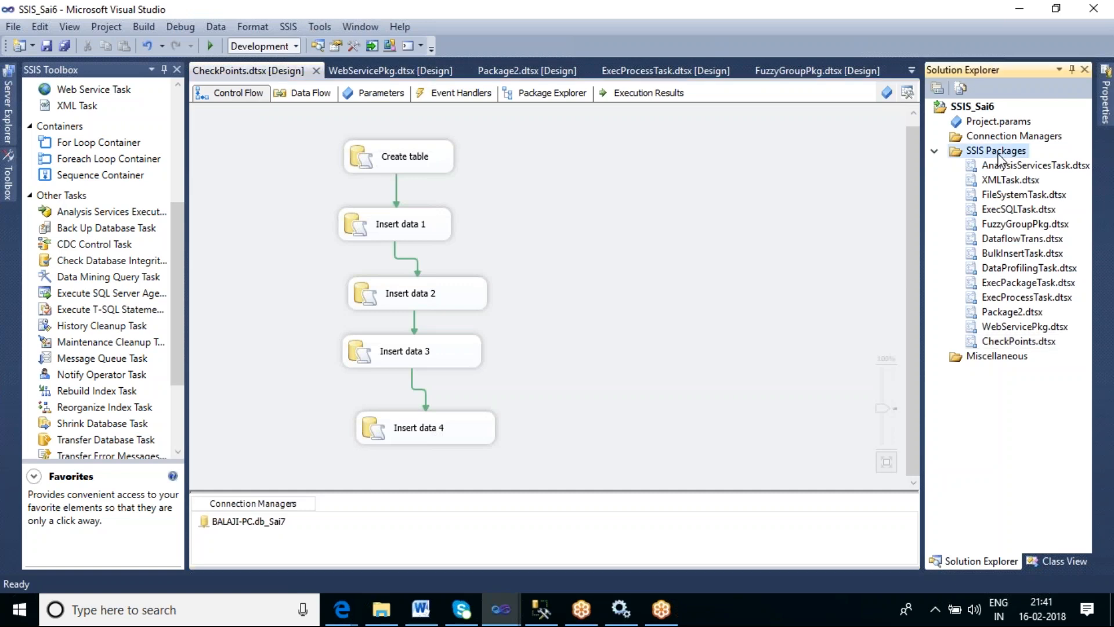
right_click(998, 157)
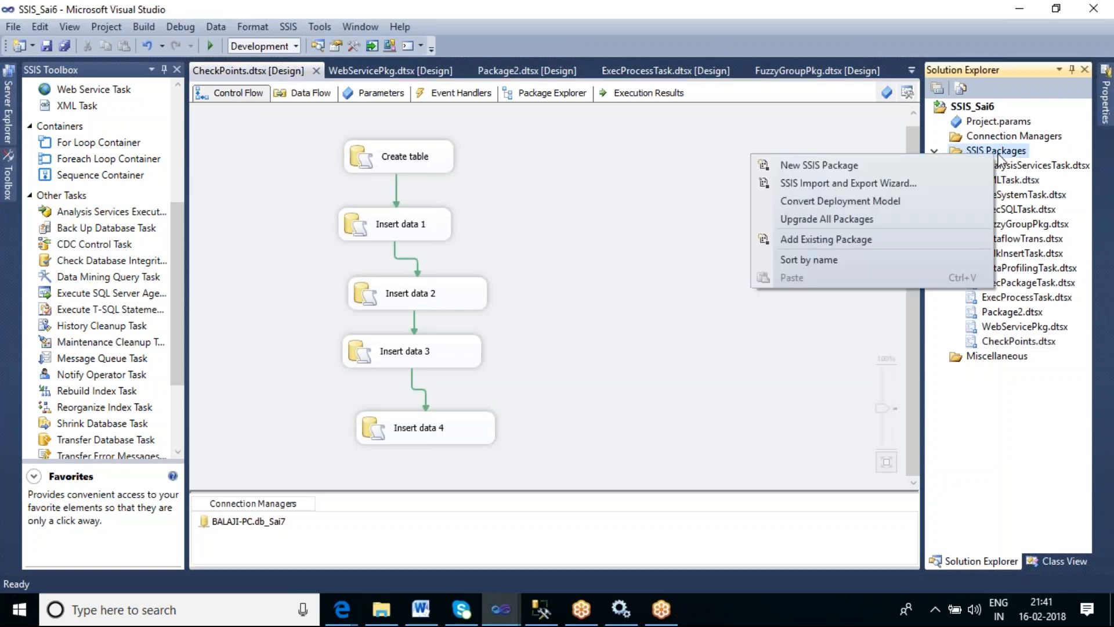
click(827, 165)
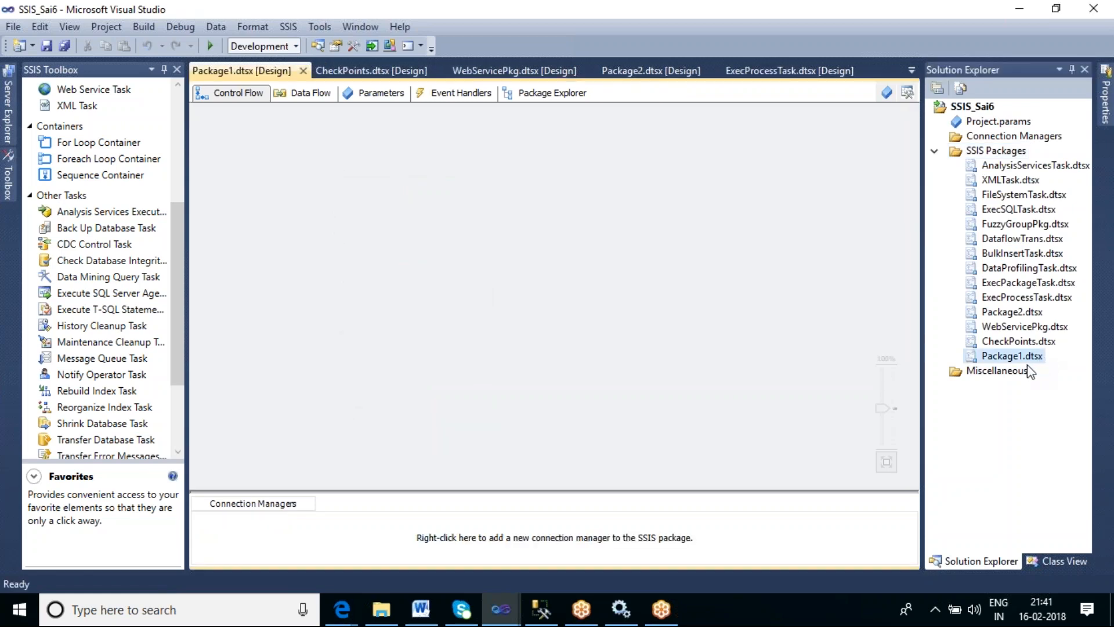
right_click(1013, 357)
click(934, 326)
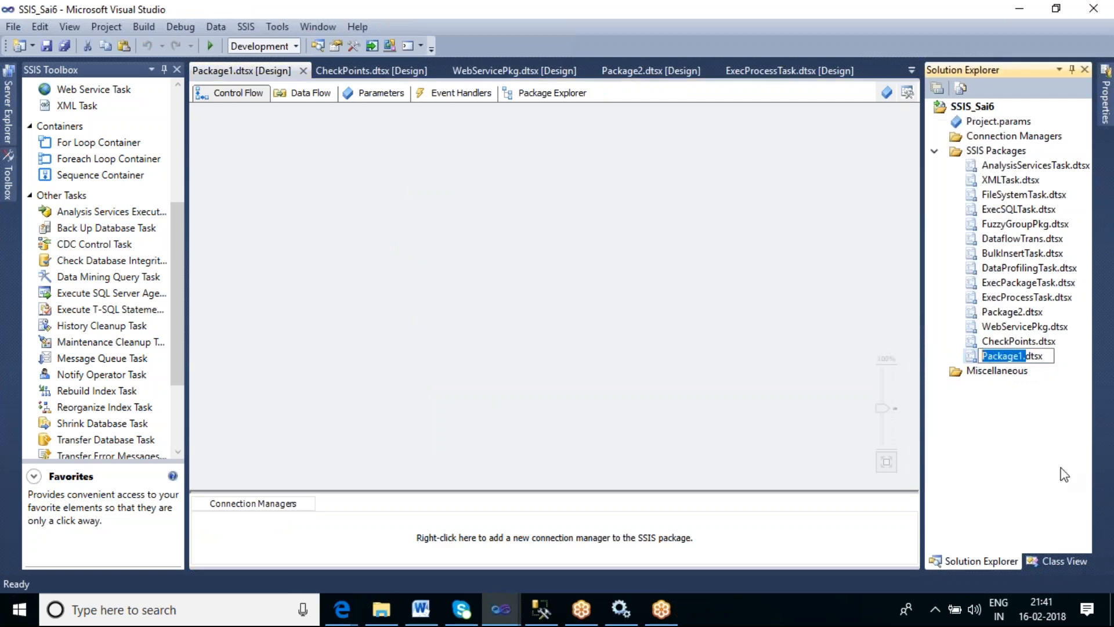
text(Logging)
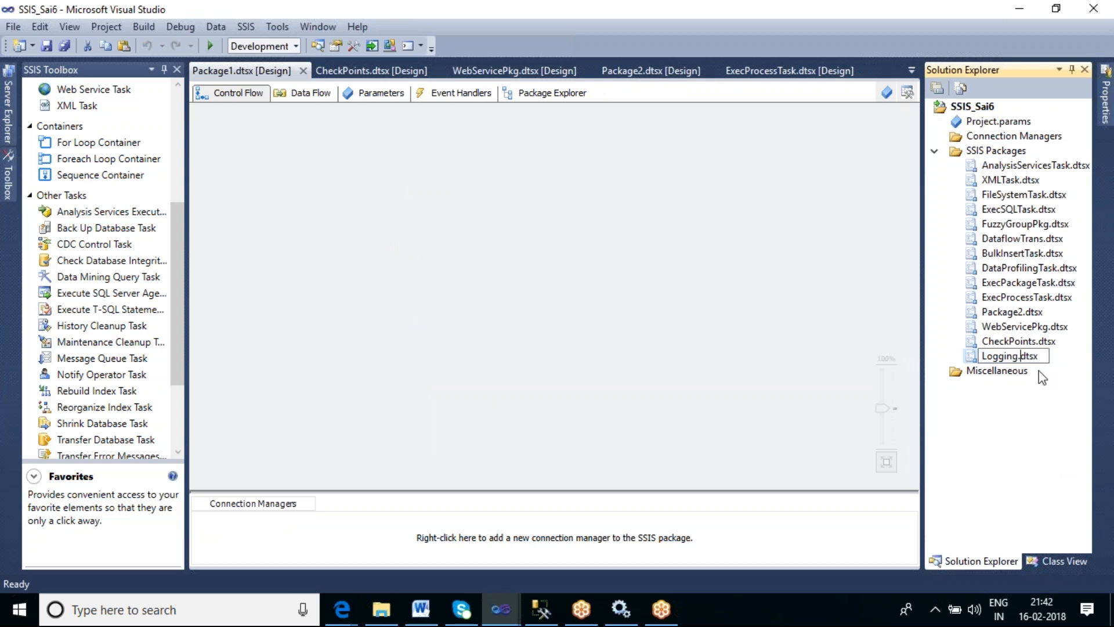
- Open the CheckPoints package and copy all five of its tasks, Create table through Insert data 4
click(1019, 342)
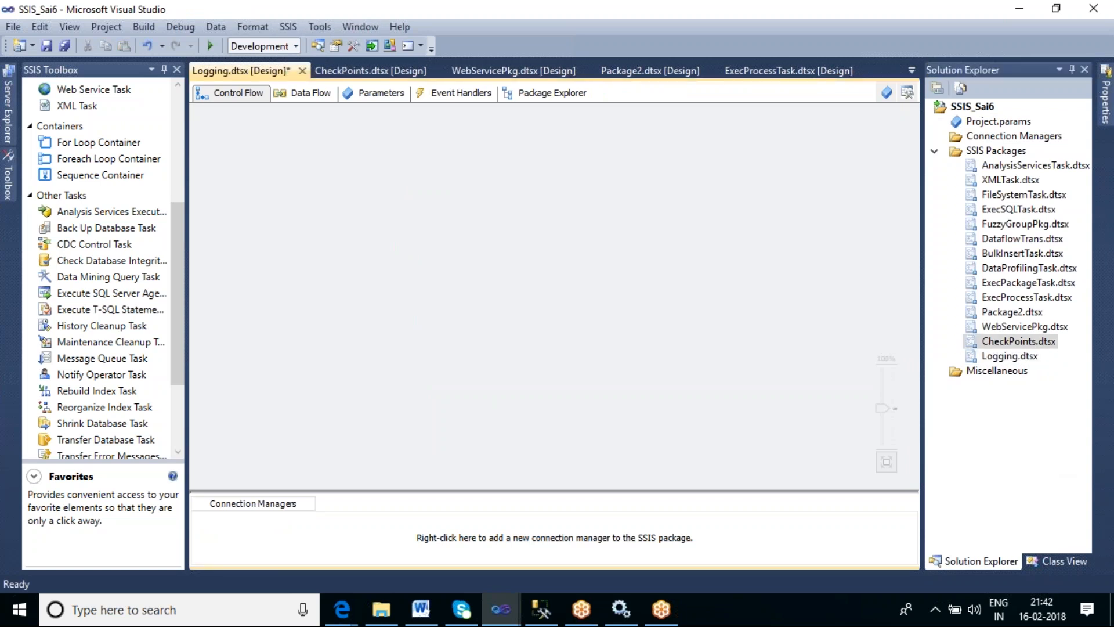
double_click(1007, 341)
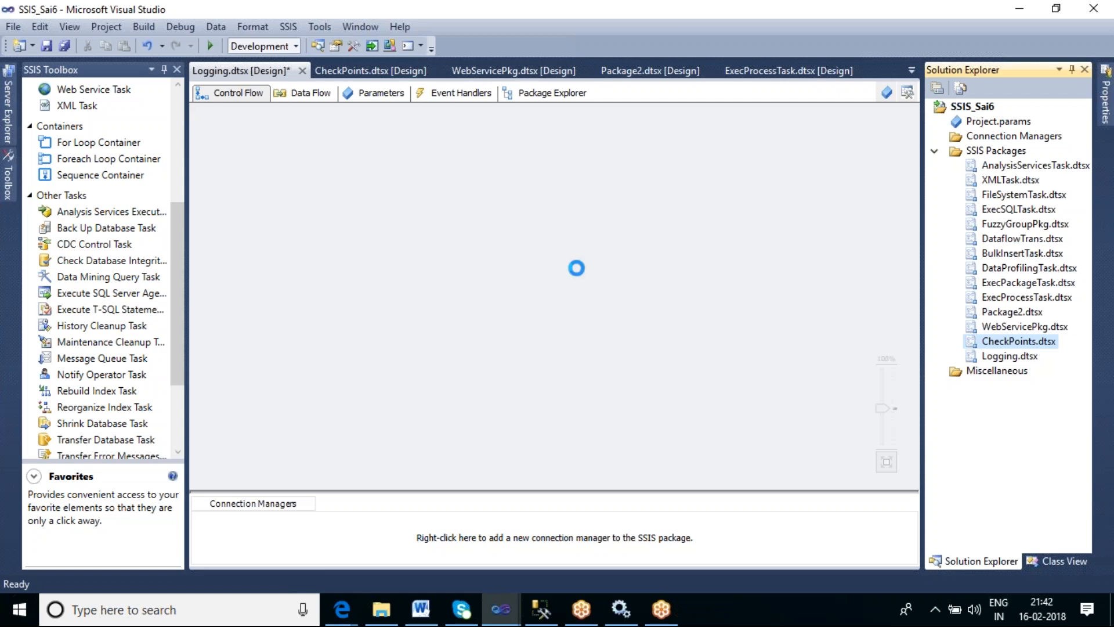
click(439, 168)
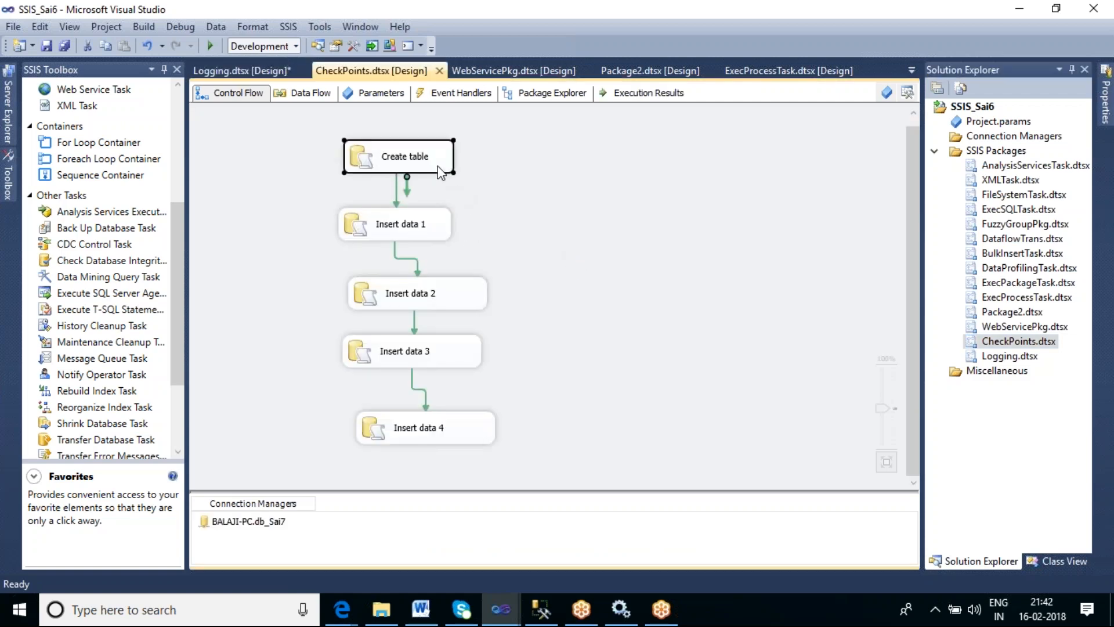
ctrl+click(425, 227)
ctrl+click(455, 297)
ctrl+click(469, 355)
ctrl+click(475, 433)
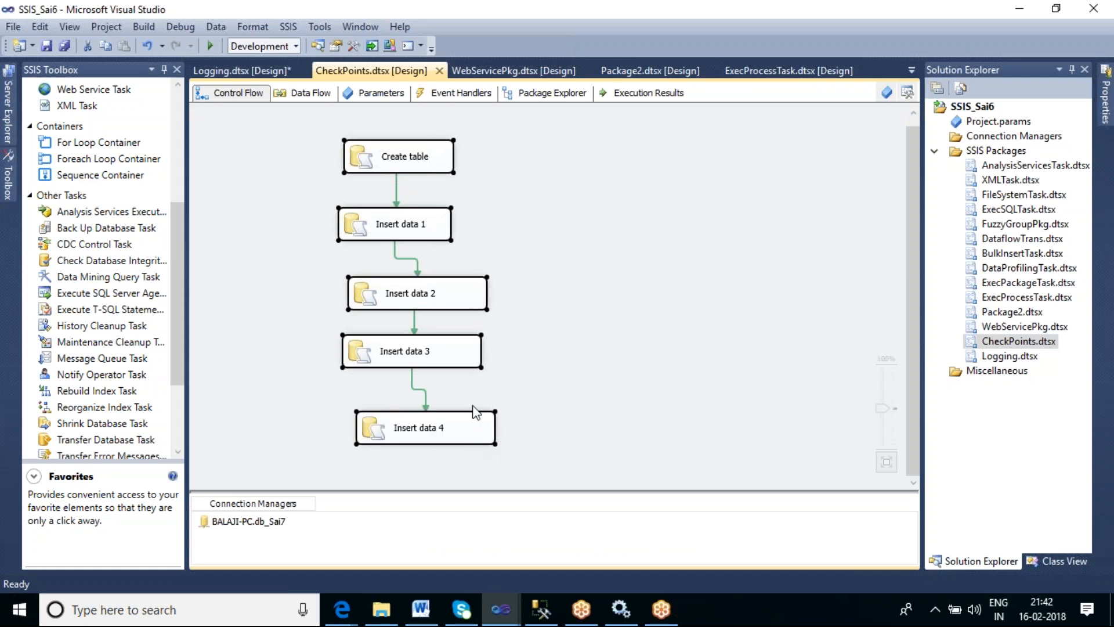
right_click(453, 325)
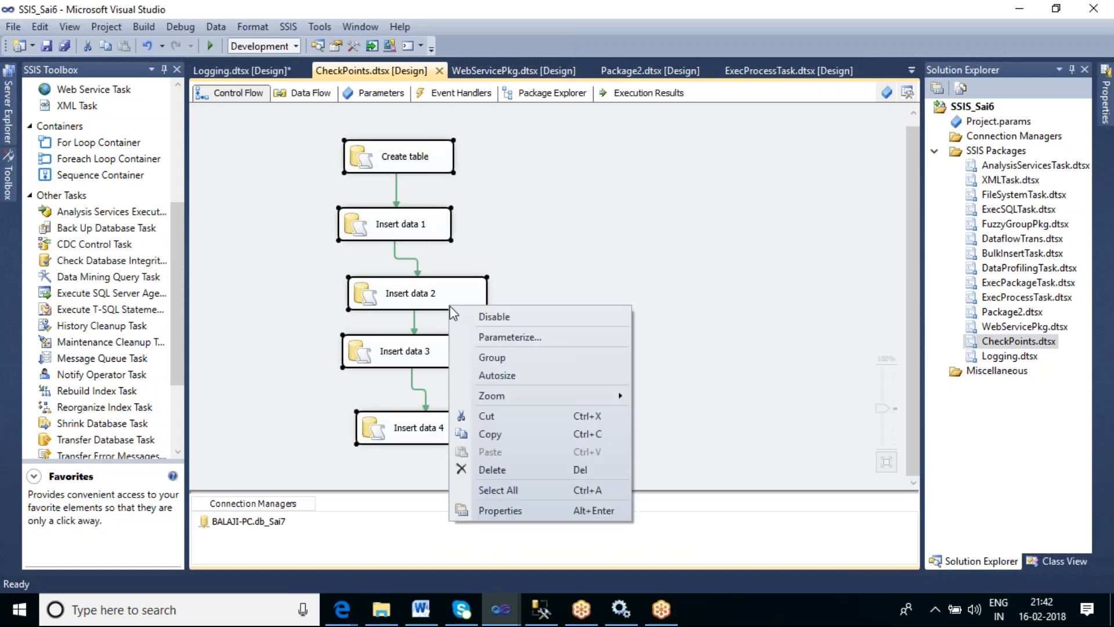
click(525, 434)
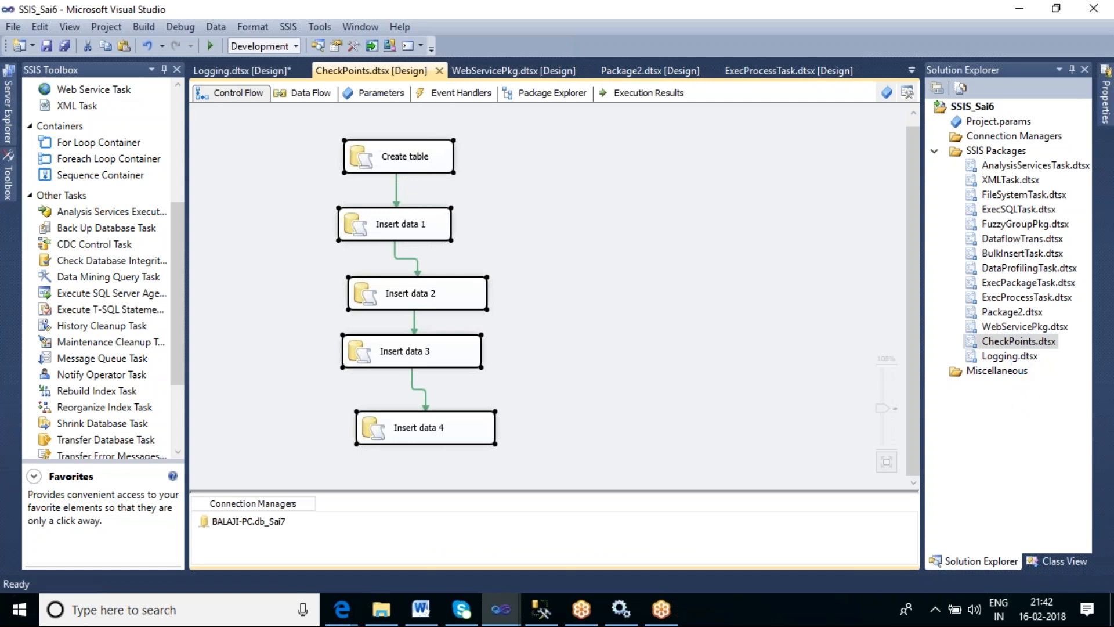
- Open the Logging package and paste the copied tasks onto its control flow
click(1015, 360)
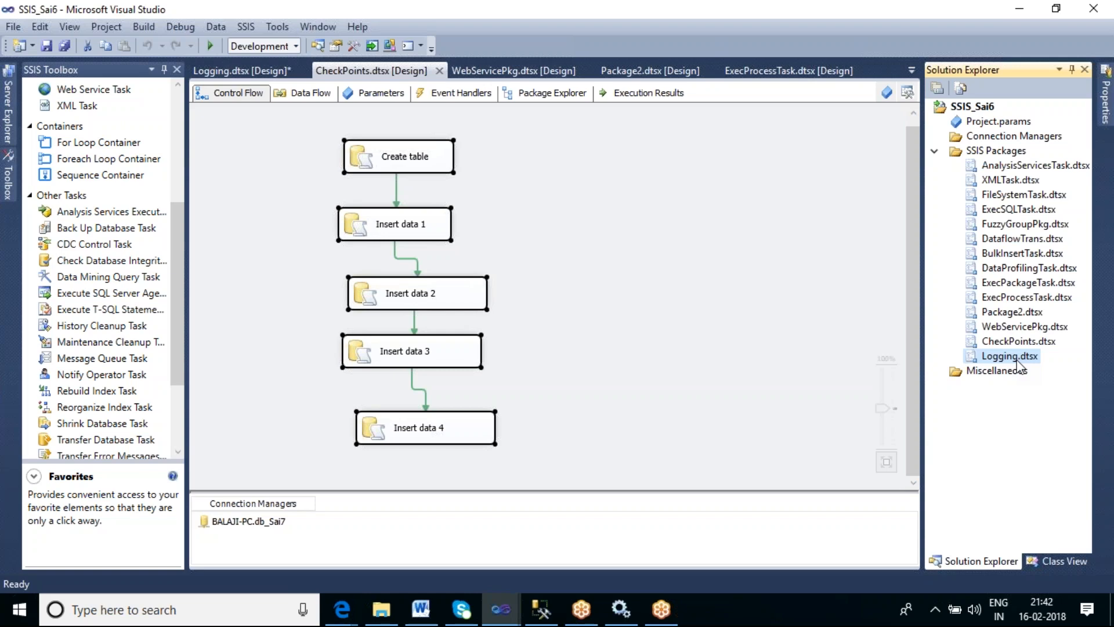
double_click(1015, 360)
right_click(470, 218)
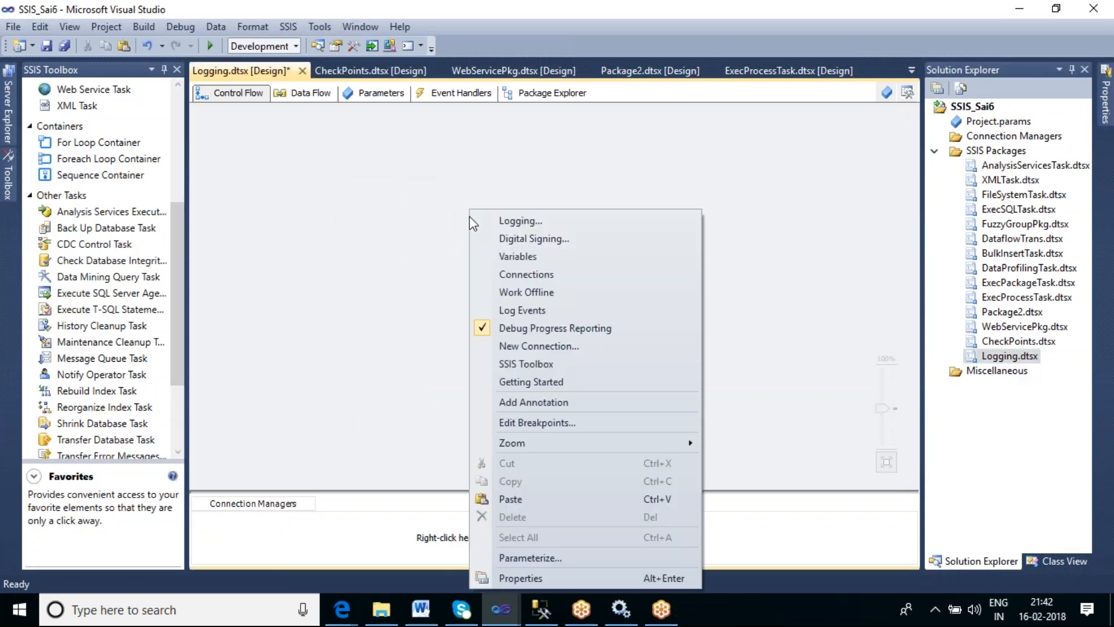
click(572, 501)
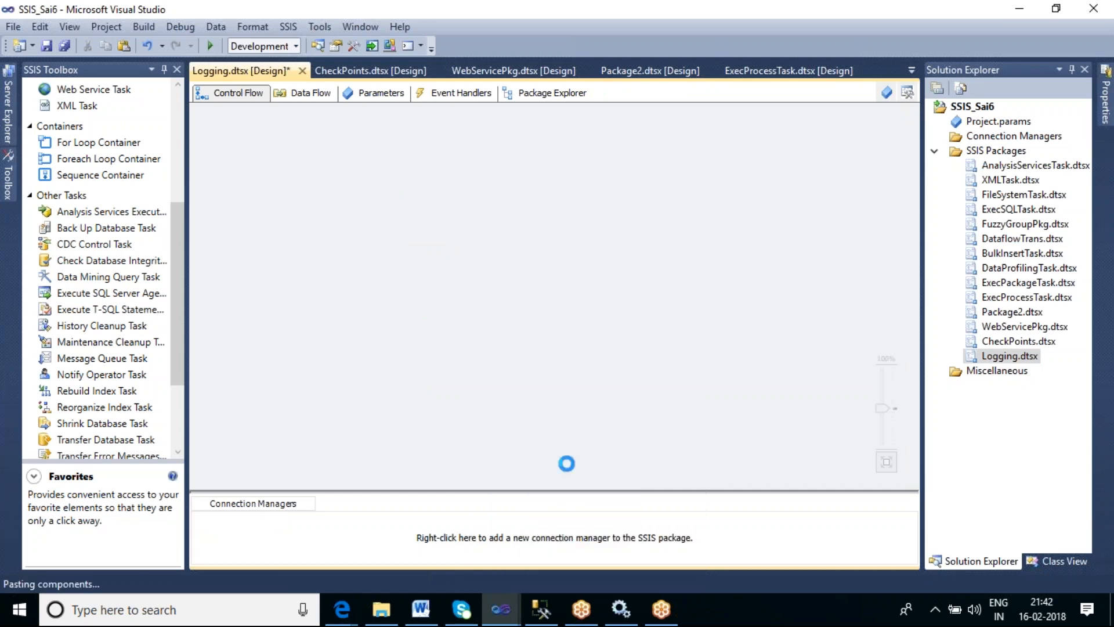
click(722, 274)
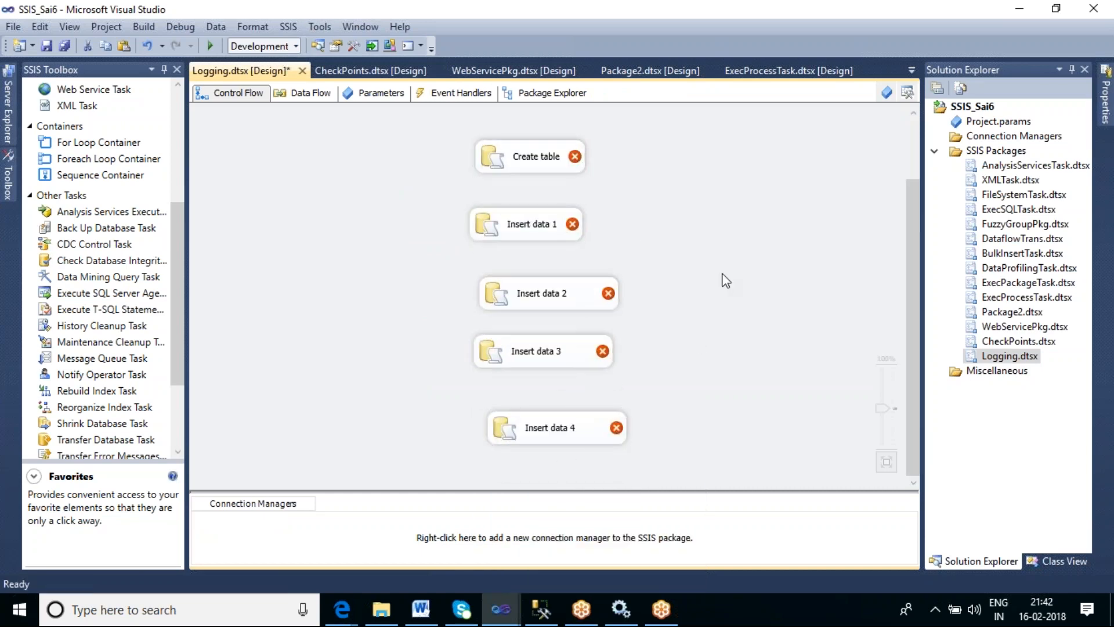
- Set the Create table task's connection to BALAJI-PC.db_Sai7 and change its created table to TBL_CHECK1
click(537, 168)
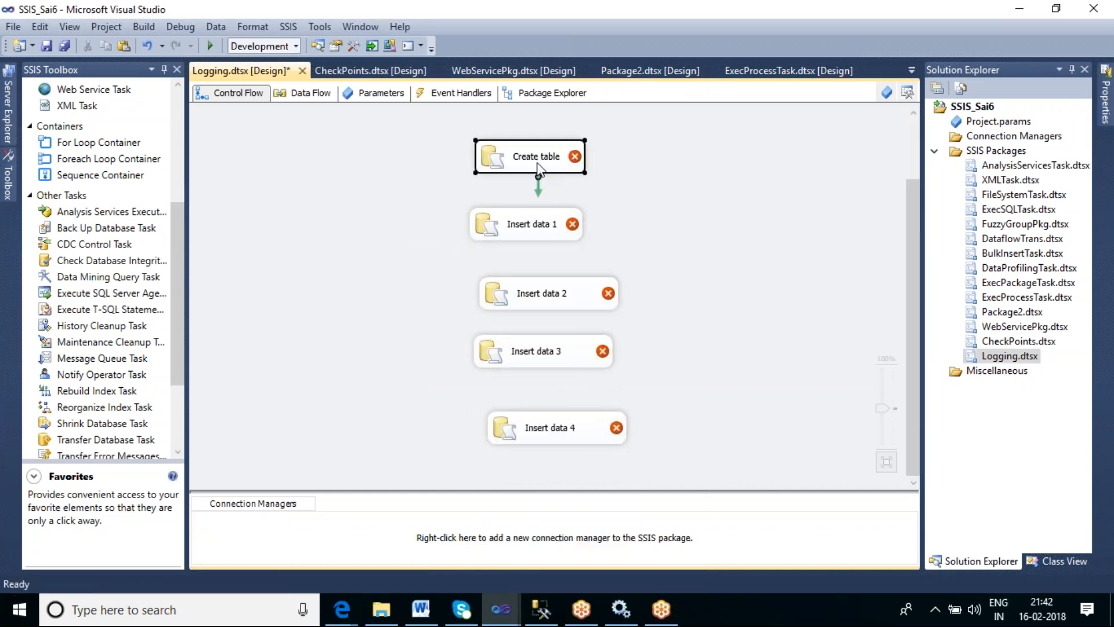
double_click(538, 168)
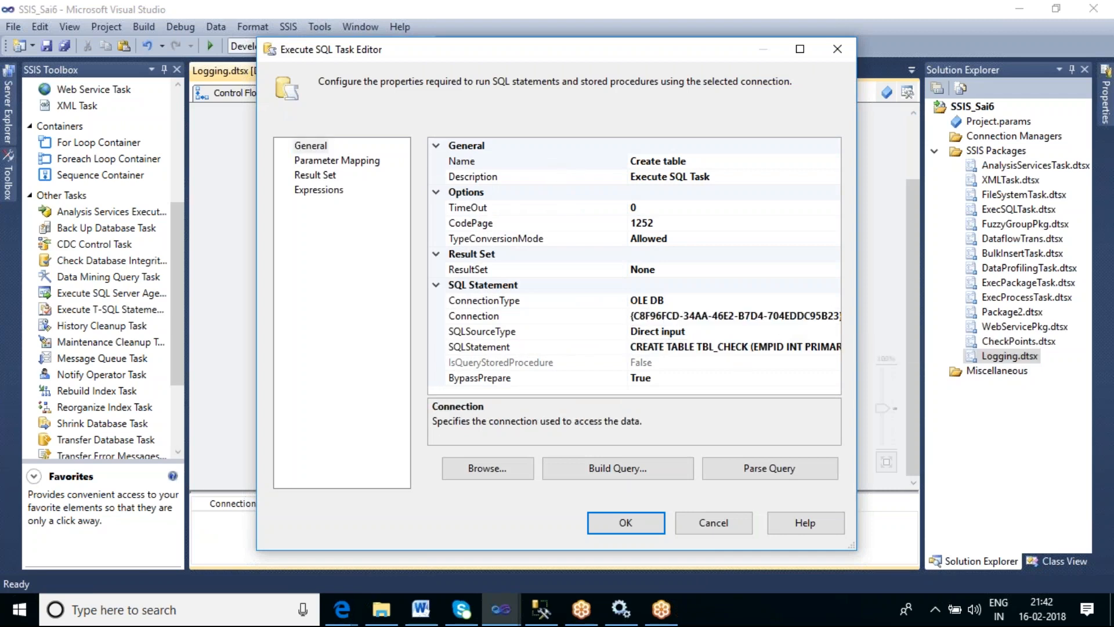
click(835, 316)
click(833, 316)
click(679, 330)
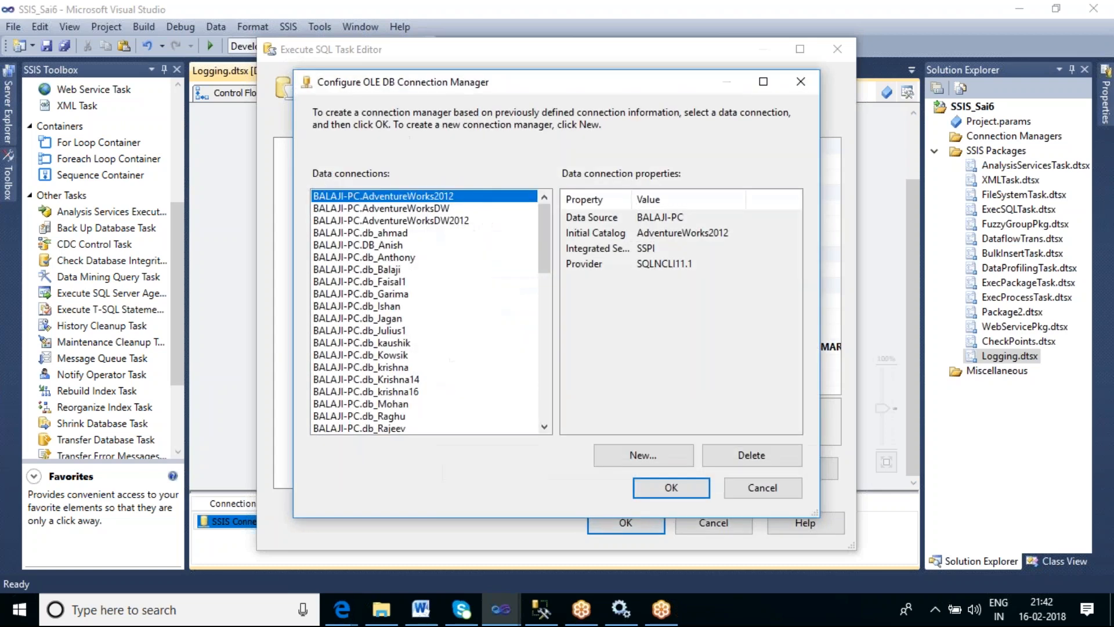
drag(543, 246, 545, 294)
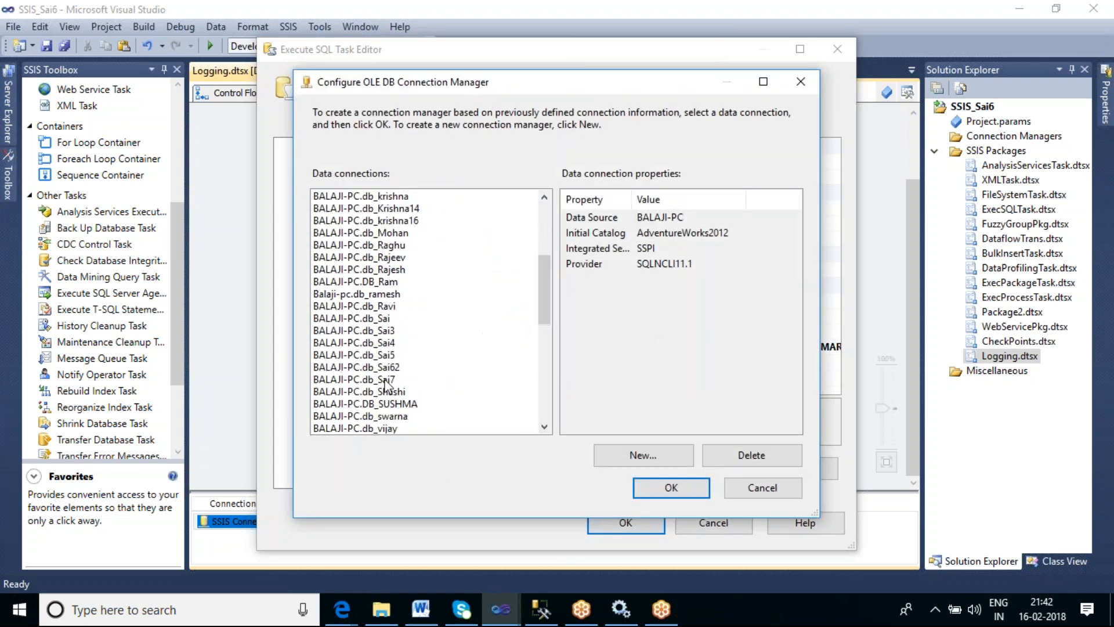
click(387, 379)
click(665, 493)
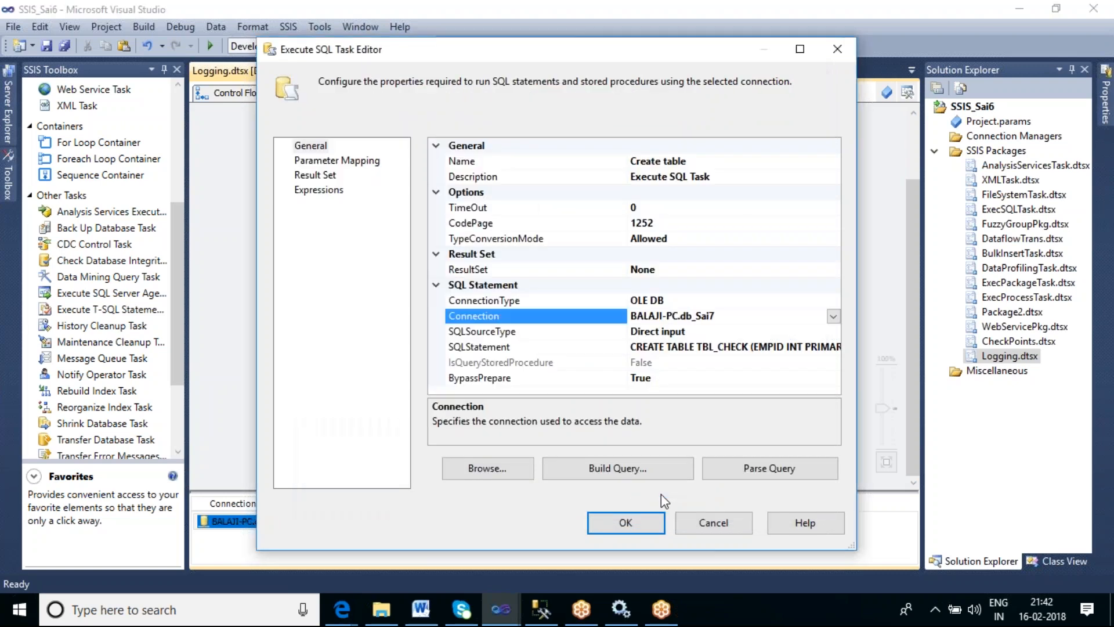
click(745, 348)
text(1)
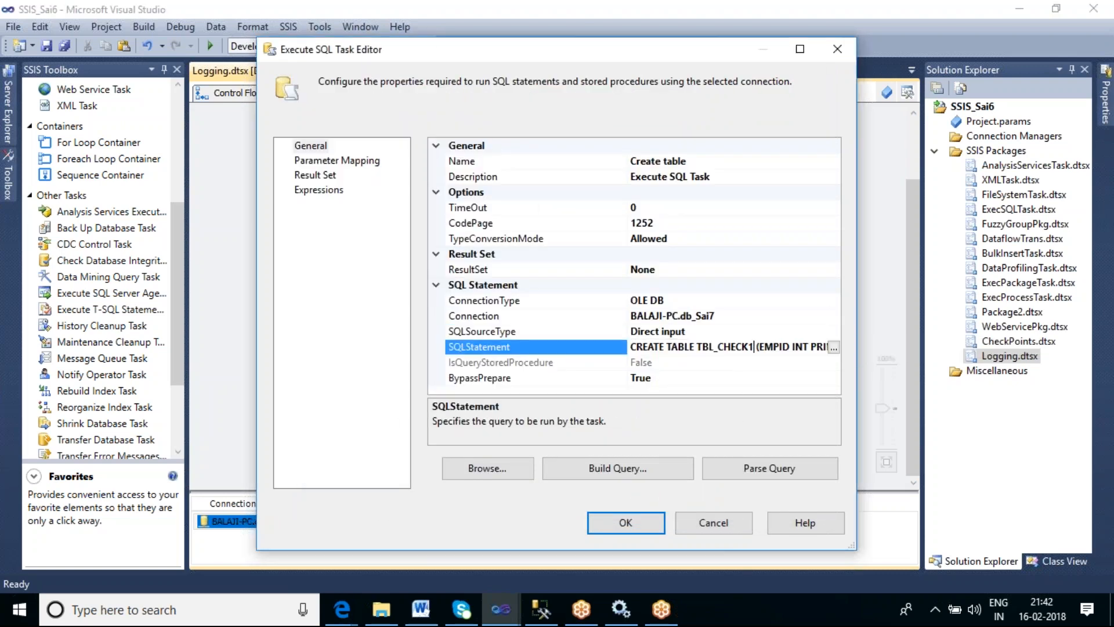
click(641, 525)
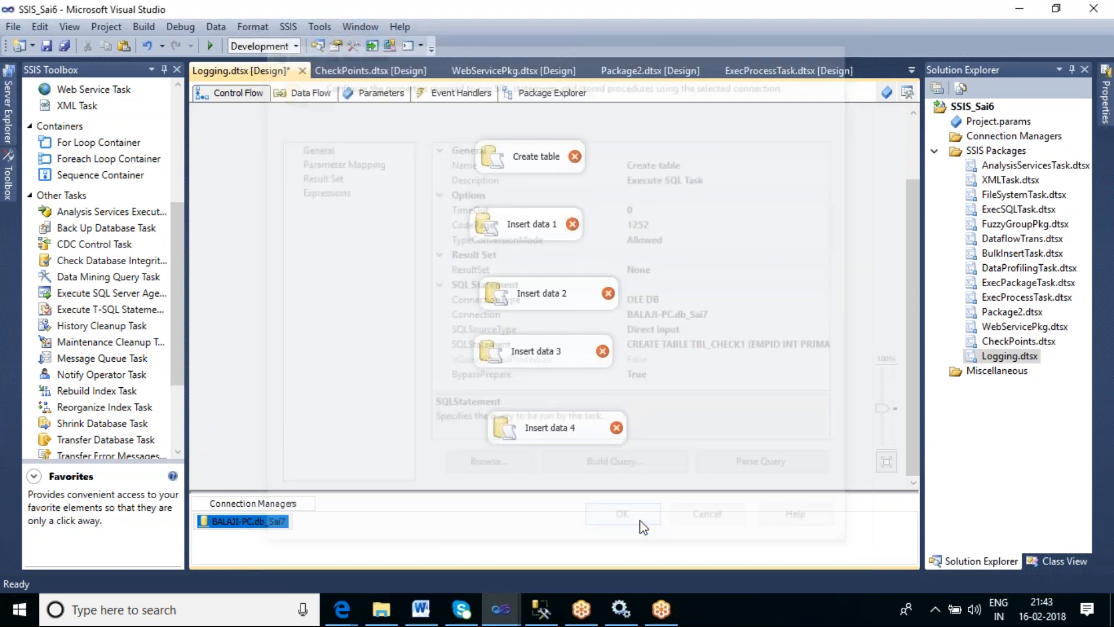
- Set the Insert data 1 task's connection to BALAJI-PC.db_Sai7 and its insert target to Tbl_Check1
double_click(541, 226)
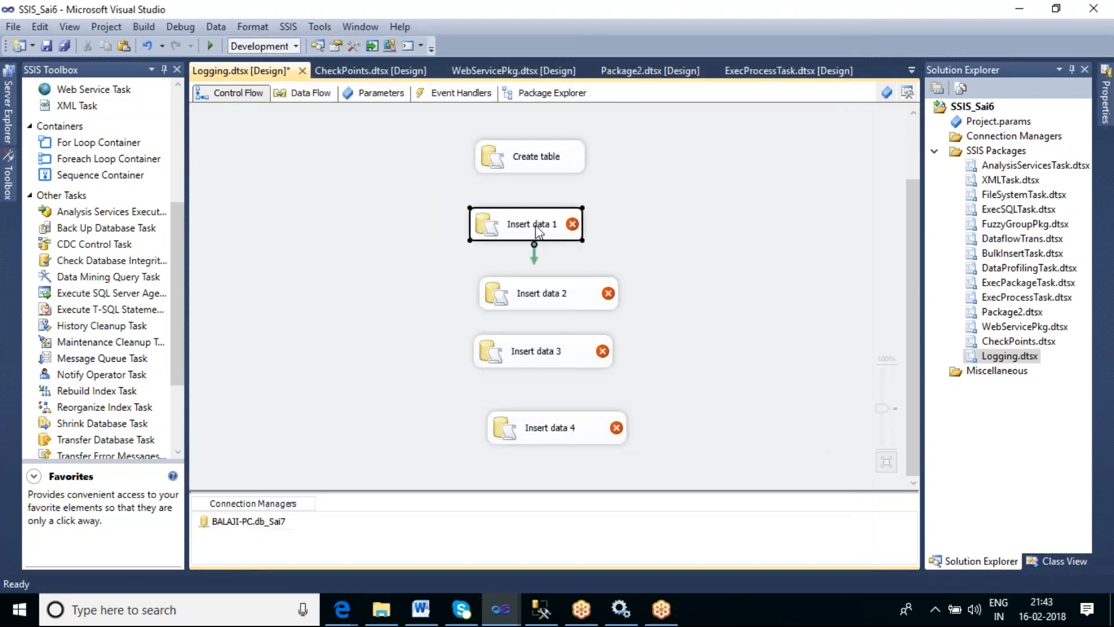
click(711, 316)
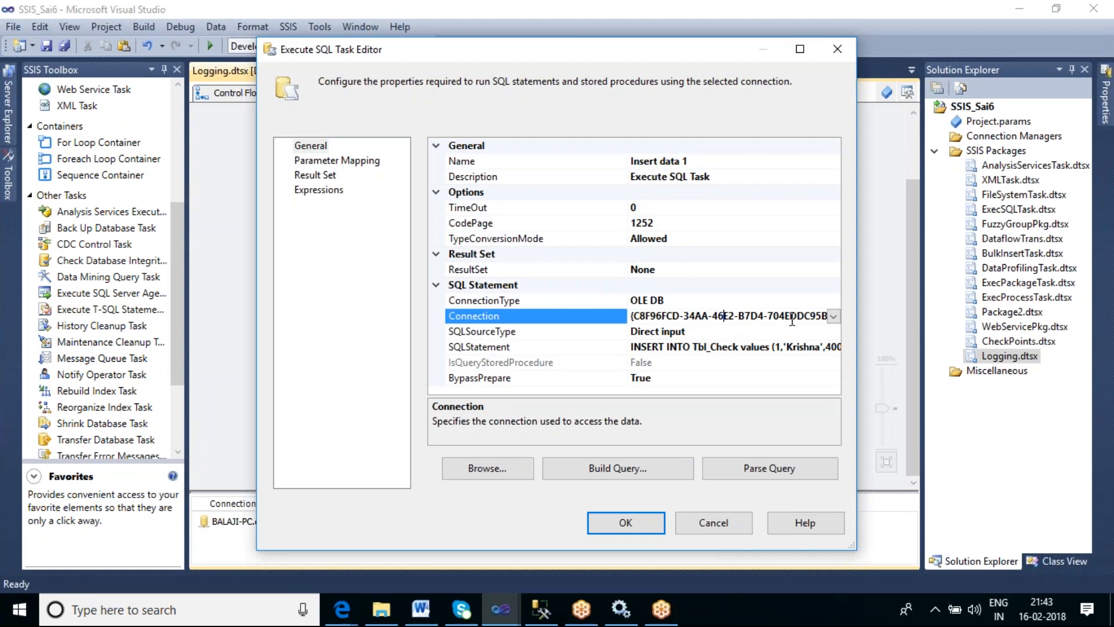
click(833, 315)
click(703, 347)
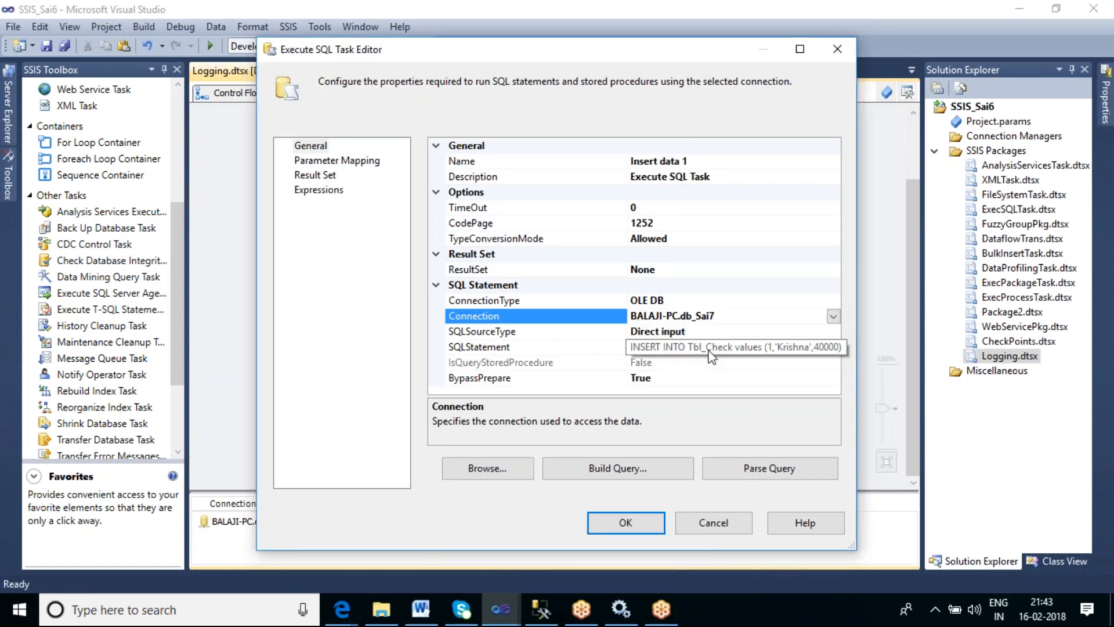
click(733, 346)
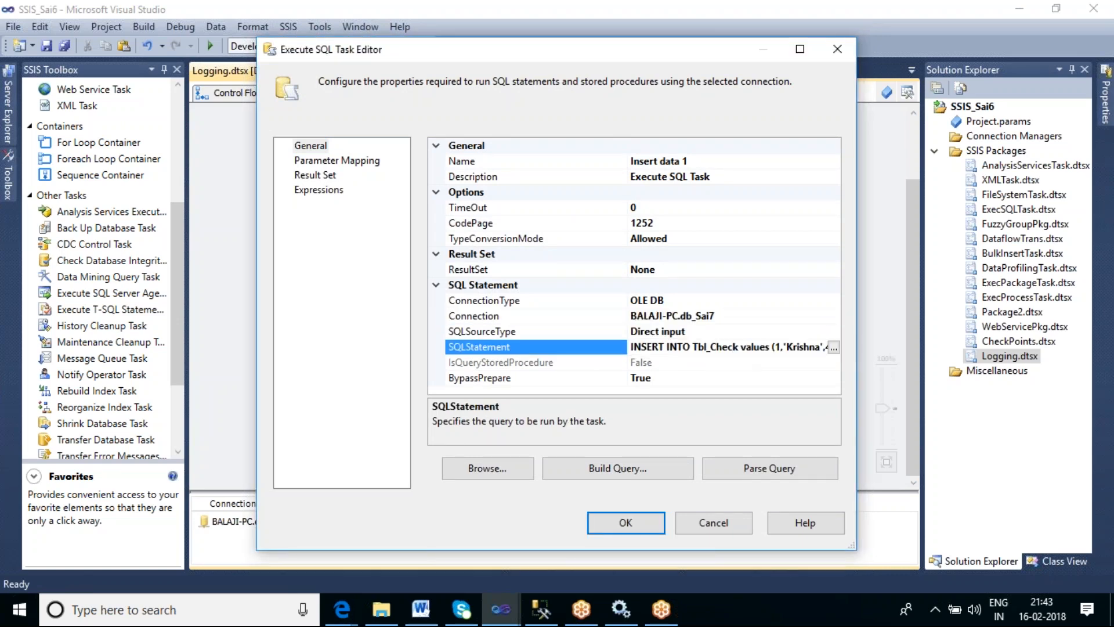
text(1)
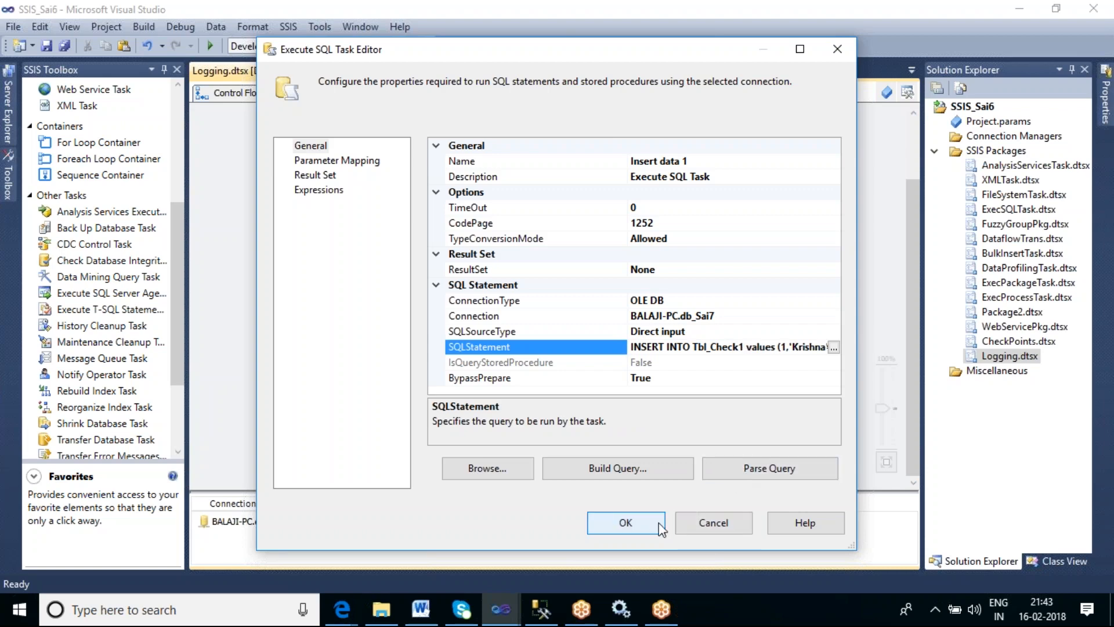
click(640, 521)
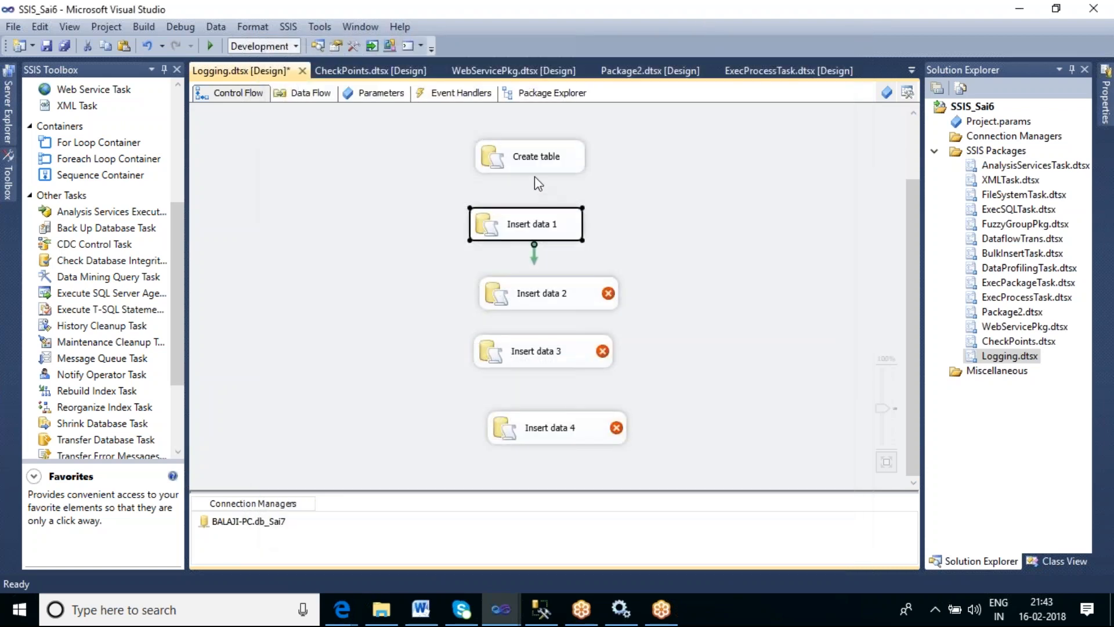
- Draw a precedence constraint from the Create table task to the insert task below it
click(535, 169)
drag(537, 179, 529, 294)
click(550, 236)
- Set the Insert data 2 task's connection to BALAJI-PC.db_Sai7 and its insert target to Tbl_Check1
click(576, 297)
double_click(576, 298)
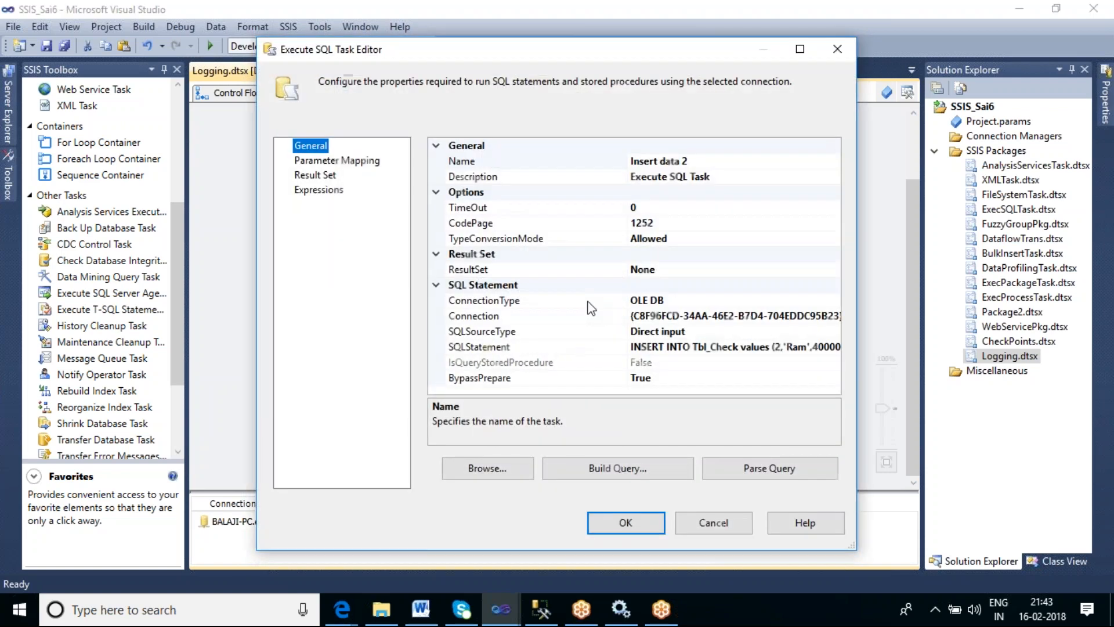
click(753, 318)
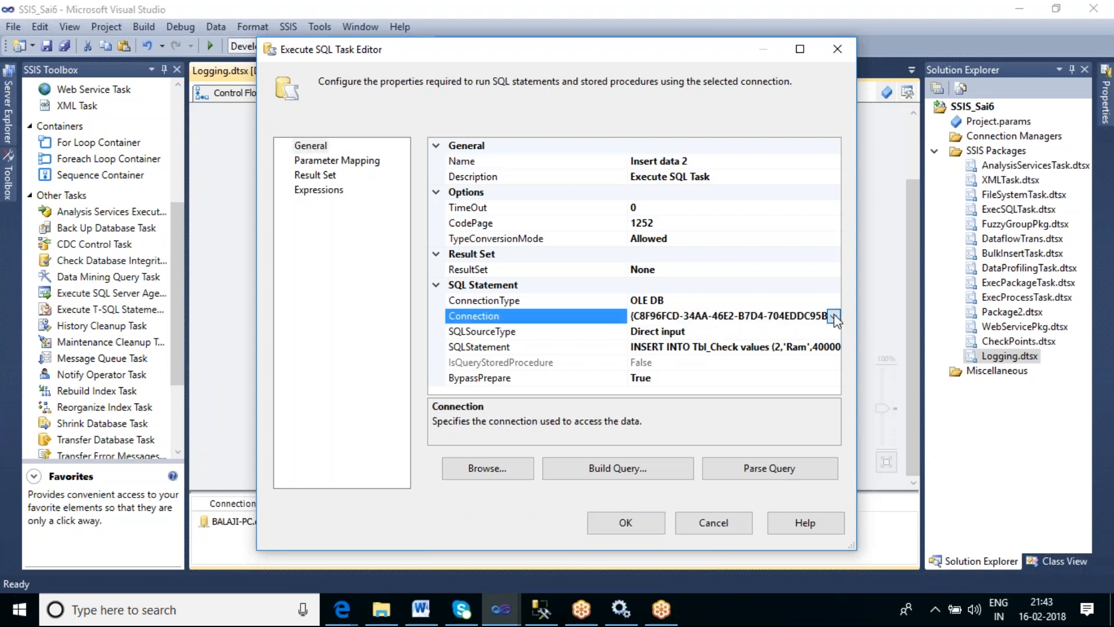
click(833, 315)
click(726, 350)
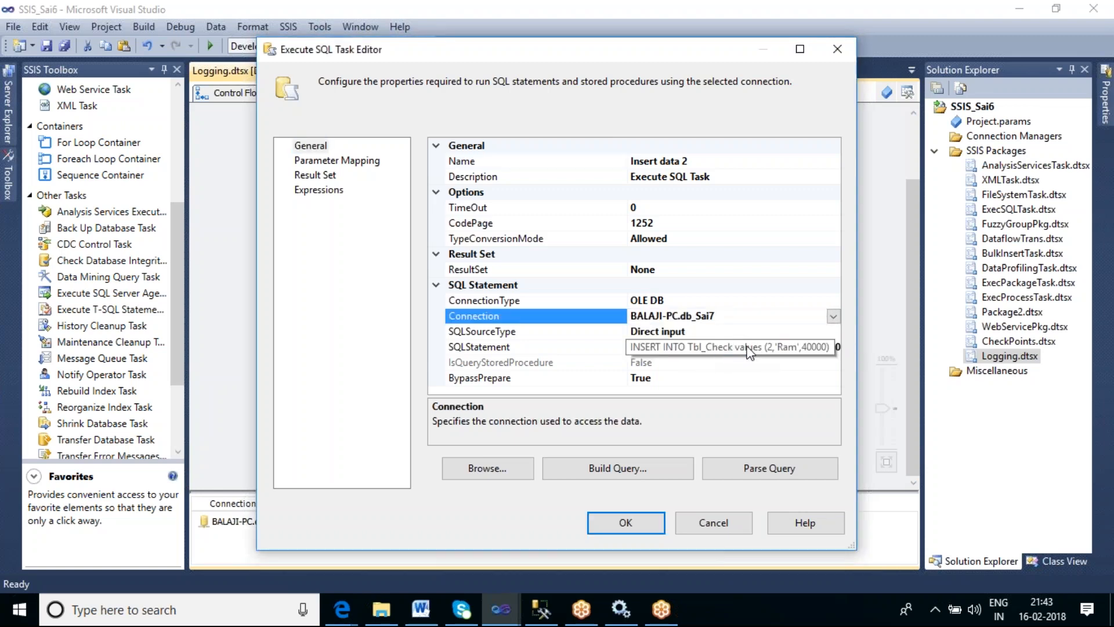
click(736, 350)
key(Right)
text(1)
click(626, 522)
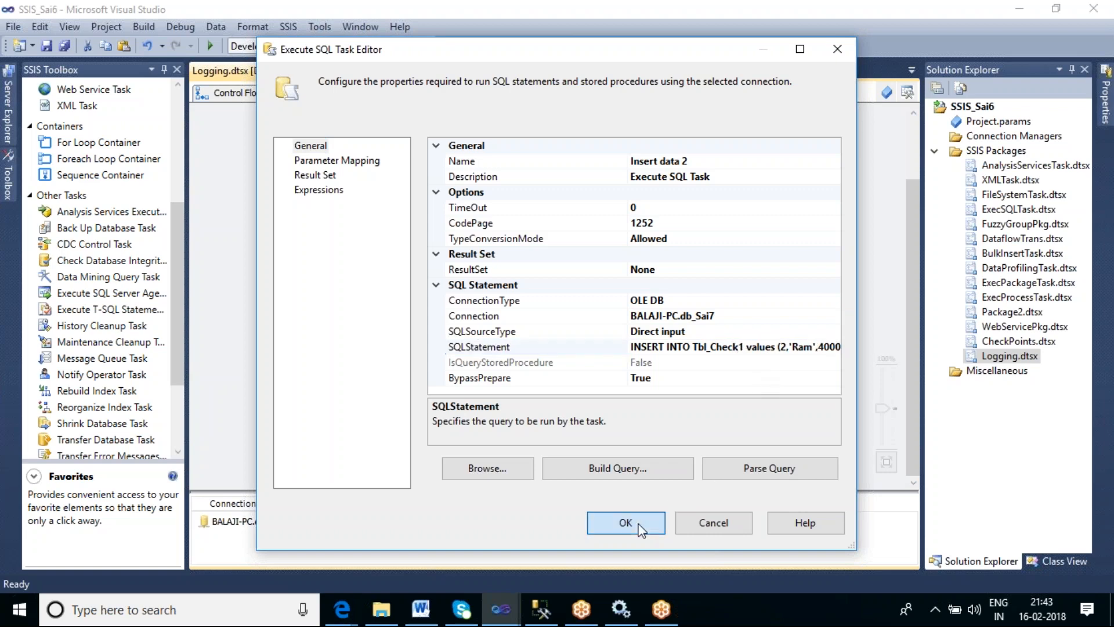
- Set the Insert data 3 task's connection to BALAJI-PC.db_Sai7 and its insert target to Tbl_Check1
double_click(578, 364)
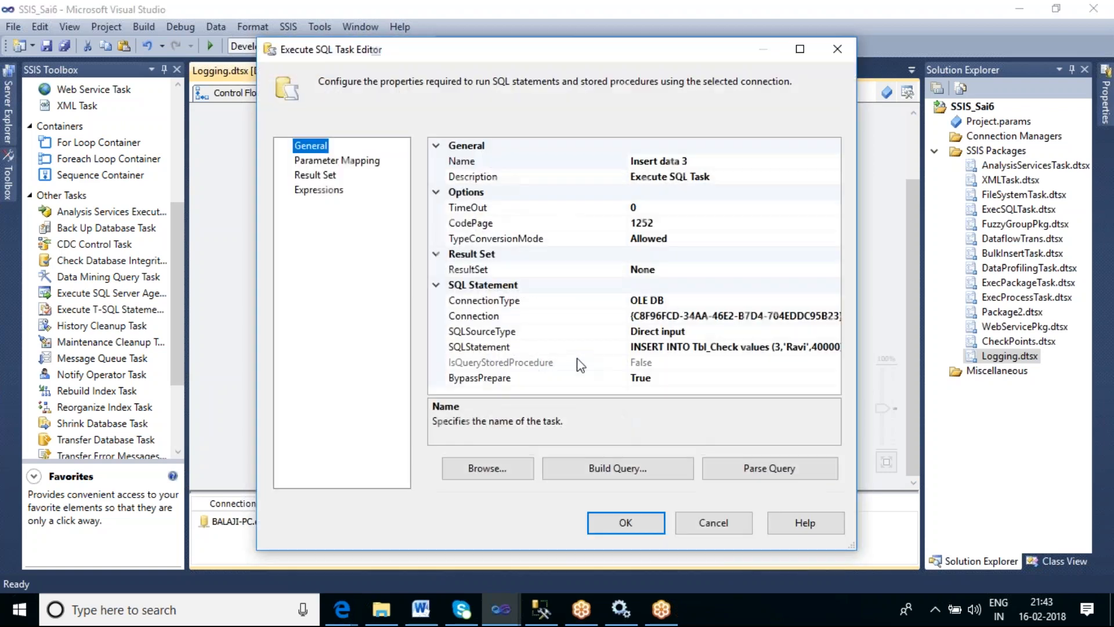
click(738, 350)
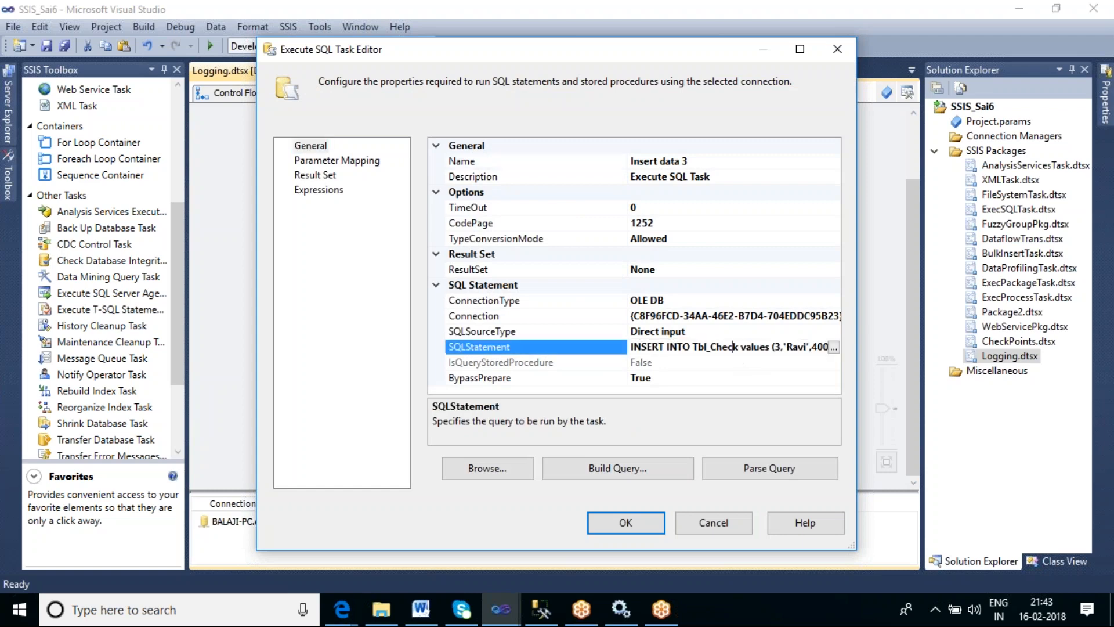
click(835, 318)
click(833, 316)
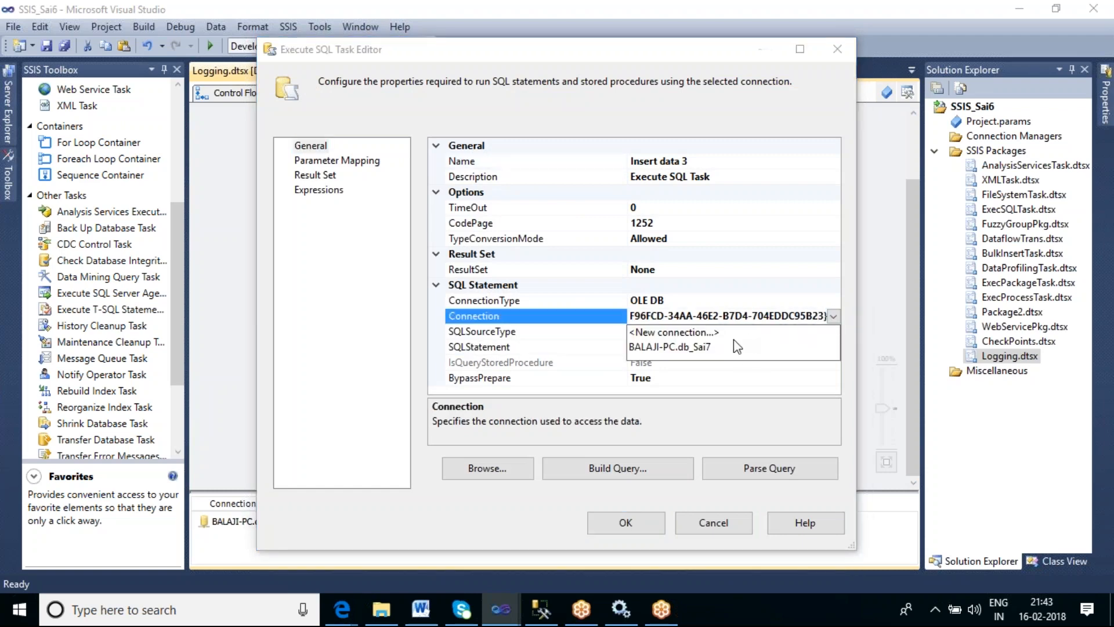
click(723, 348)
click(734, 346)
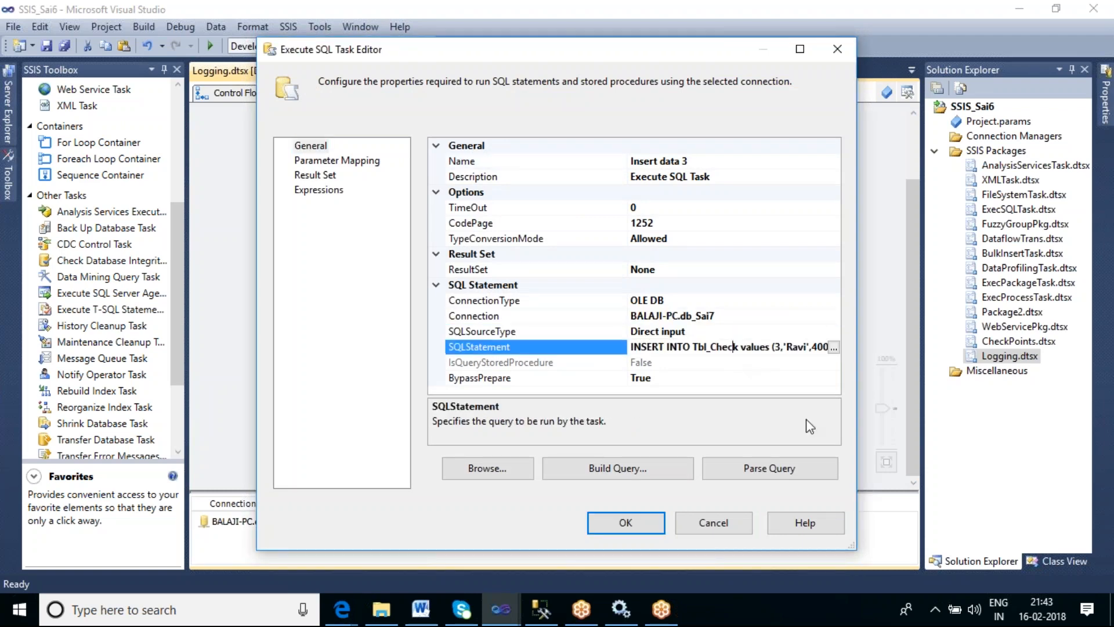
text(1)
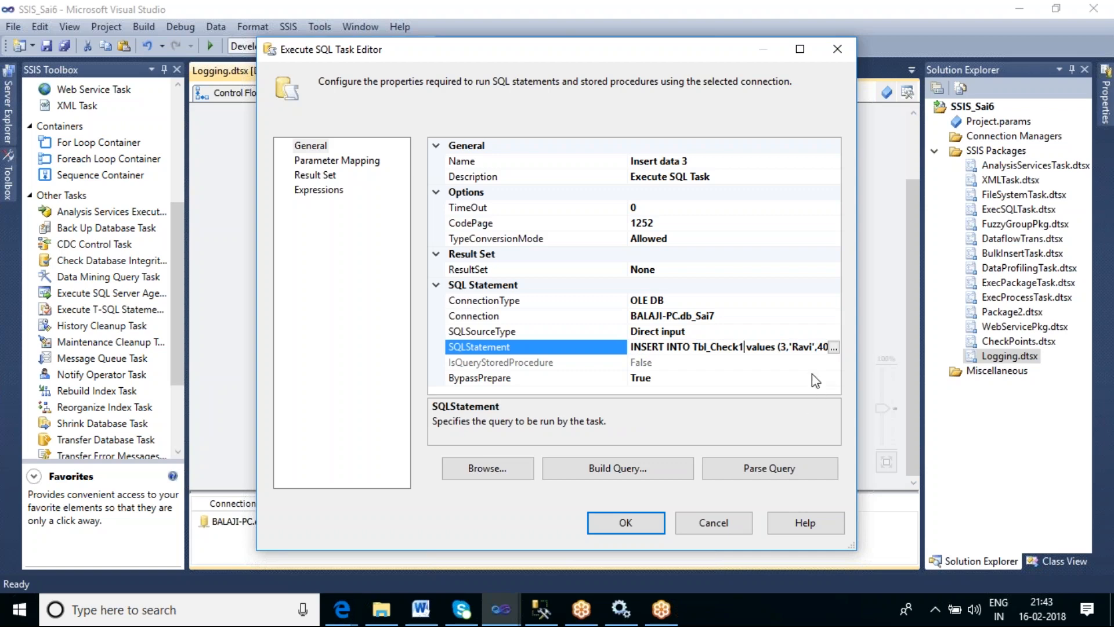
click(787, 346)
key(BackSpace)
click(631, 522)
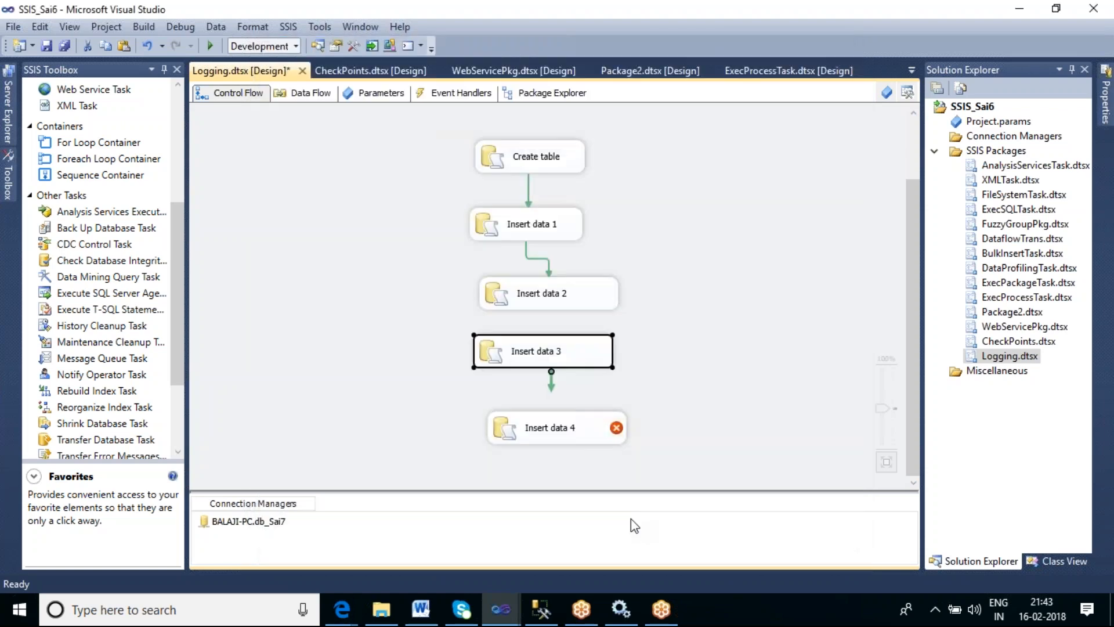
- Draw a precedence constraint from the Insert data 2 task to the Insert data 3 task
click(538, 295)
drag(548, 318, 558, 429)
click(575, 380)
click(547, 364)
- Set the Insert data 4 task's connection to BALAJI-PC.db_Sai7 and its insert target to Tbl_Check1
click(608, 436)
click(722, 315)
click(833, 316)
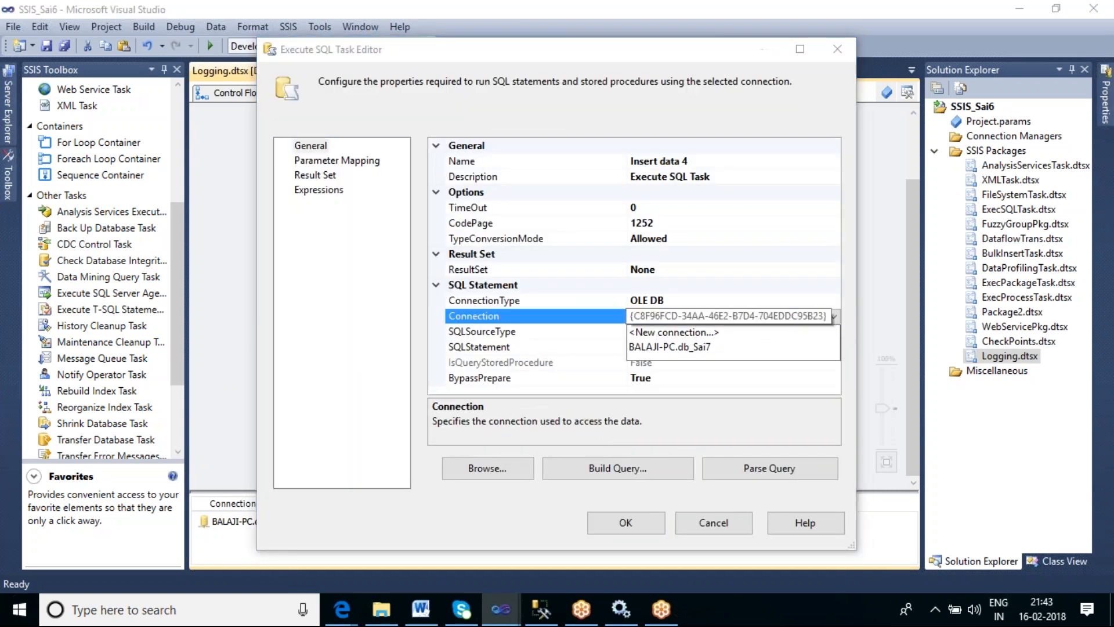
click(719, 352)
click(722, 350)
drag(734, 349, 738, 350)
key(Right)
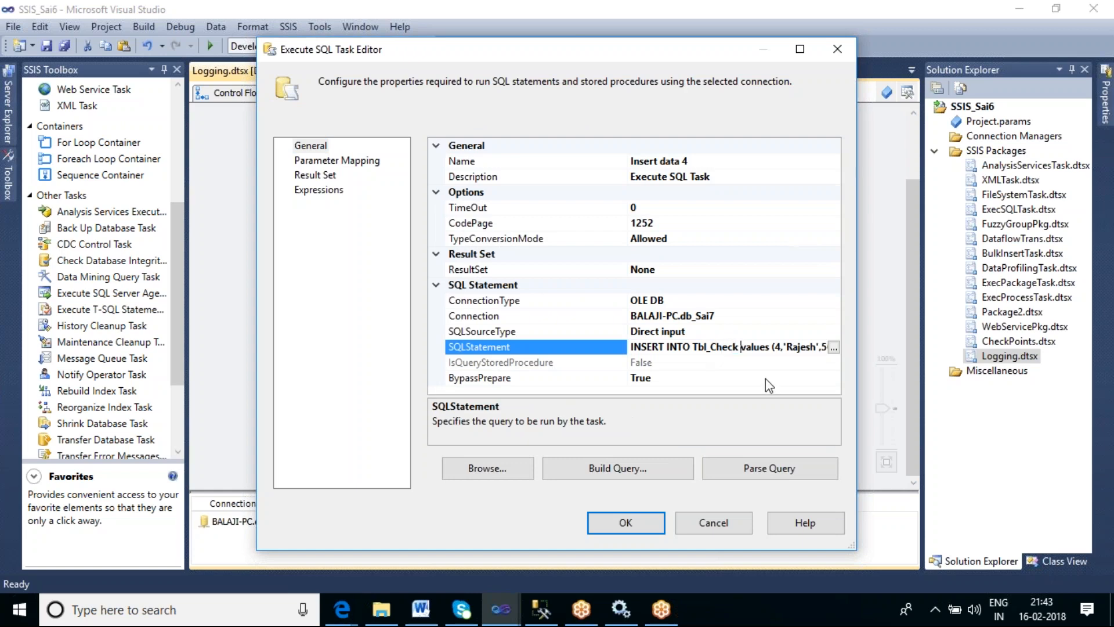
text(1)
click(641, 523)
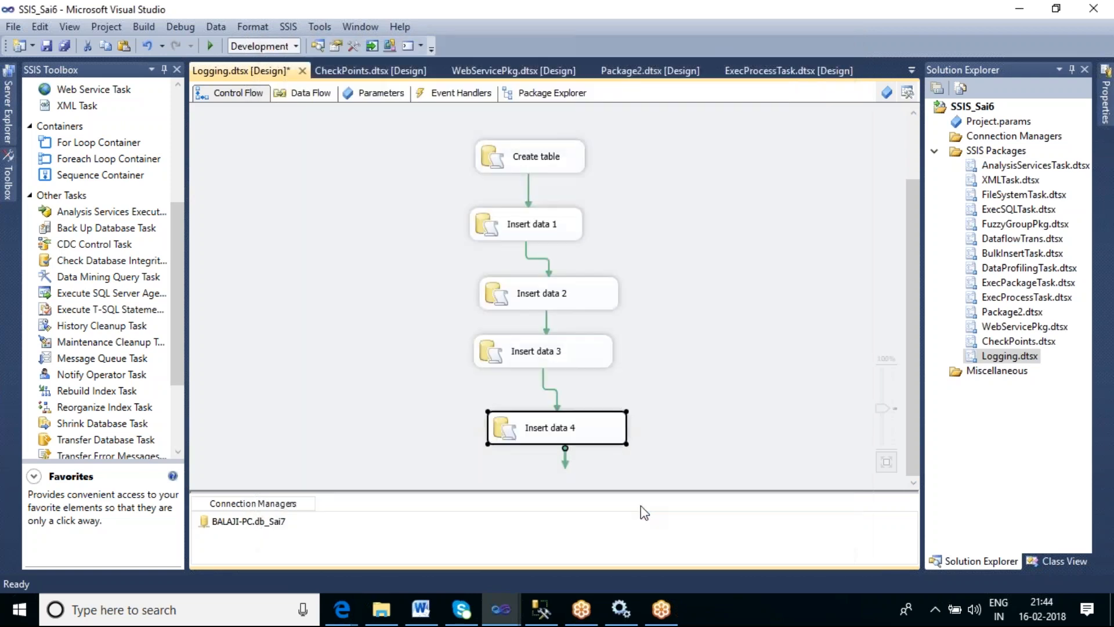
- Set the Insert data 4 task's FailPackageOnFailure property to False
right_click(607, 433)
click(654, 415)
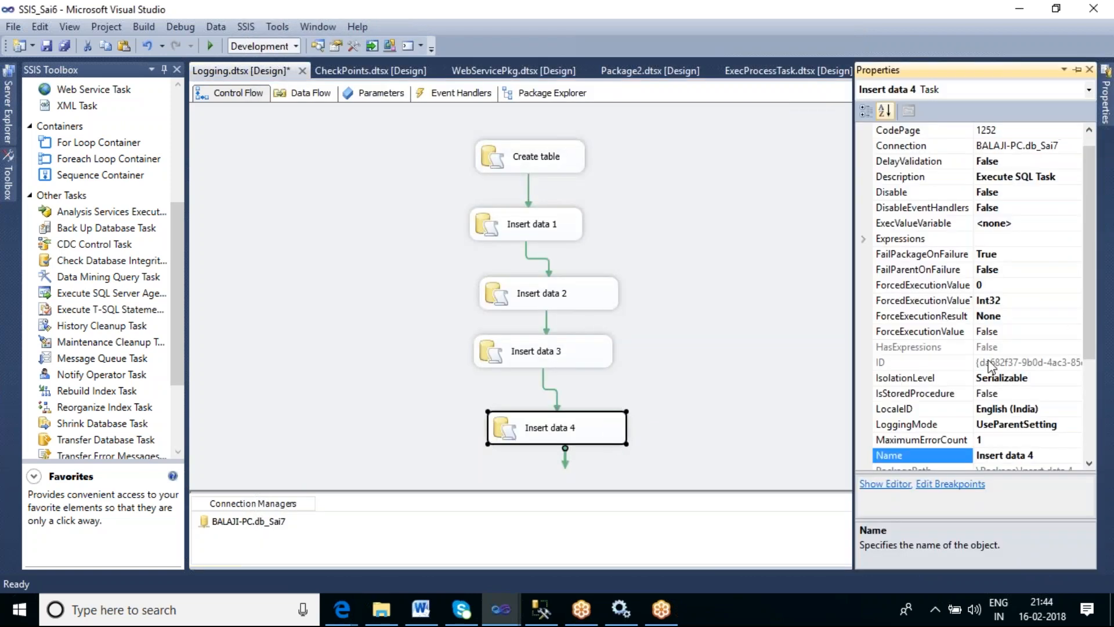
click(1047, 254)
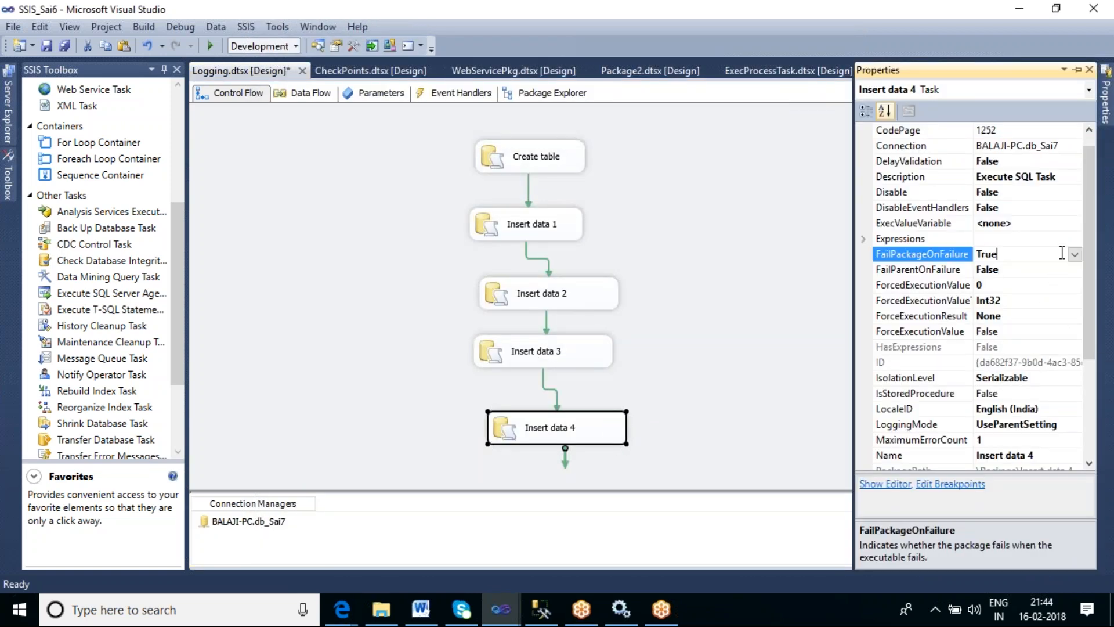
click(1074, 255)
click(995, 287)
- Set the Insert data 3 task's FailPackageOnFailure property to False
click(649, 348)
click(597, 364)
right_click(595, 359)
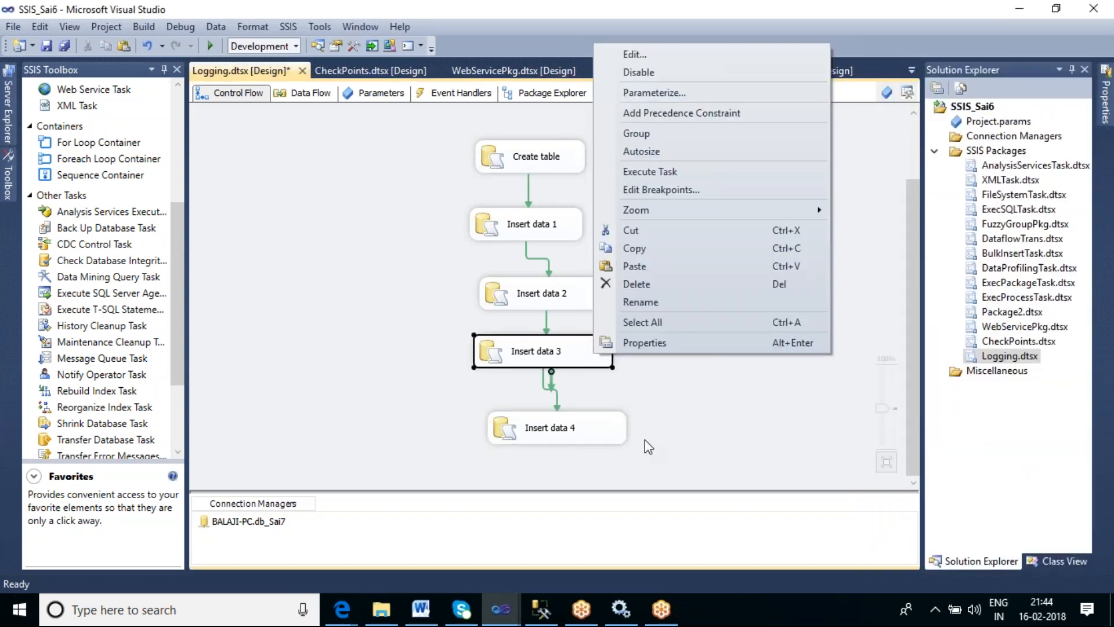
click(655, 343)
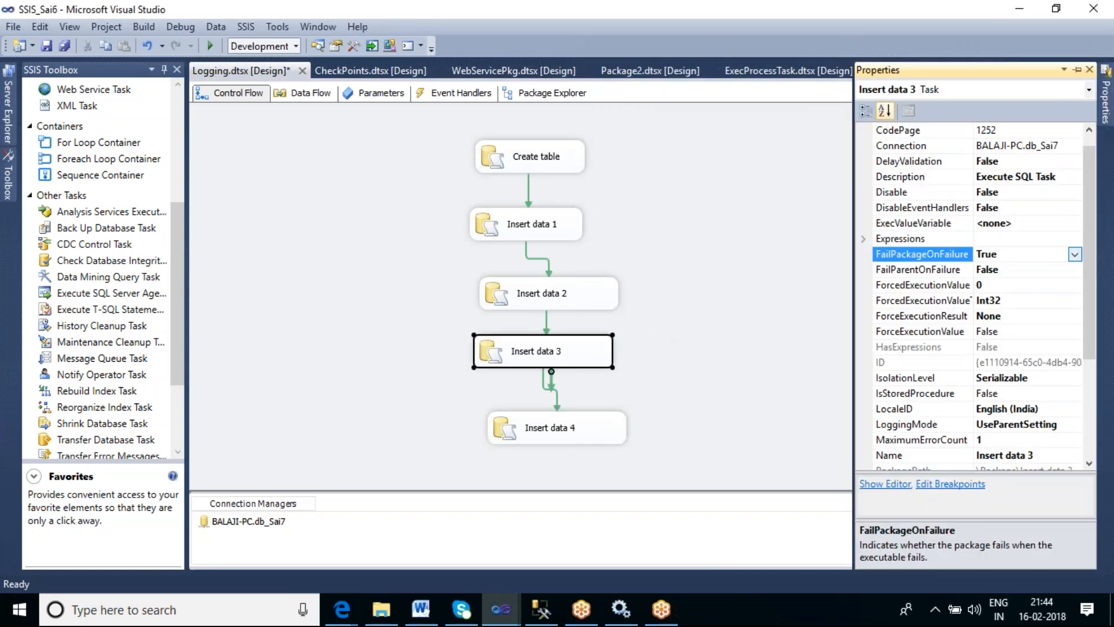
click(1075, 255)
click(996, 287)
- Set the Insert data 2 task's FailPackageOnFailure property to False
click(577, 301)
right_click(577, 302)
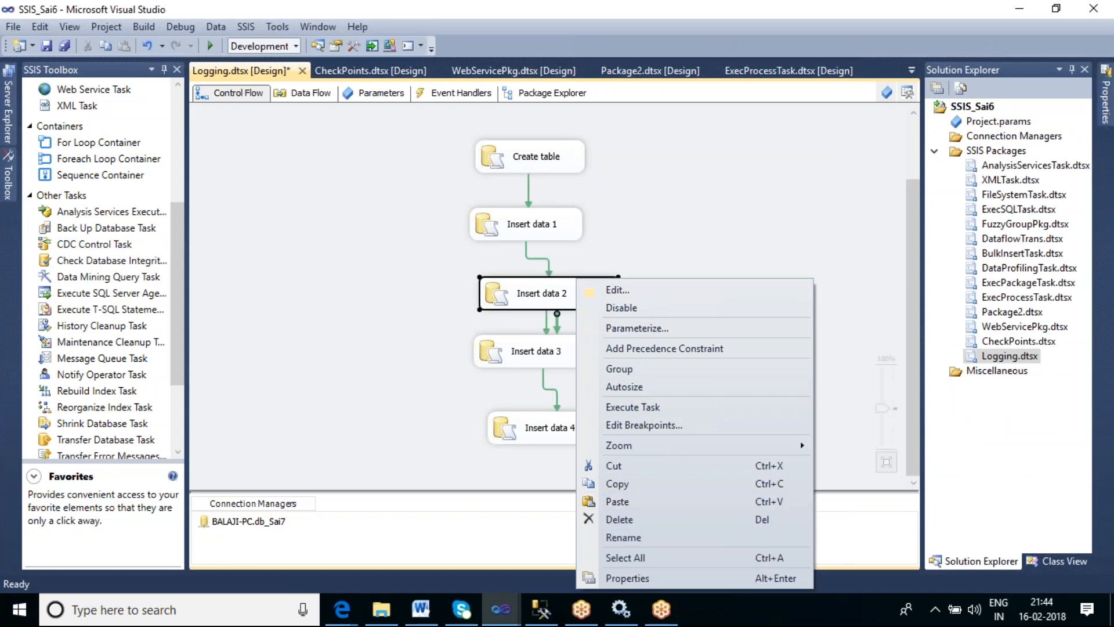
click(637, 580)
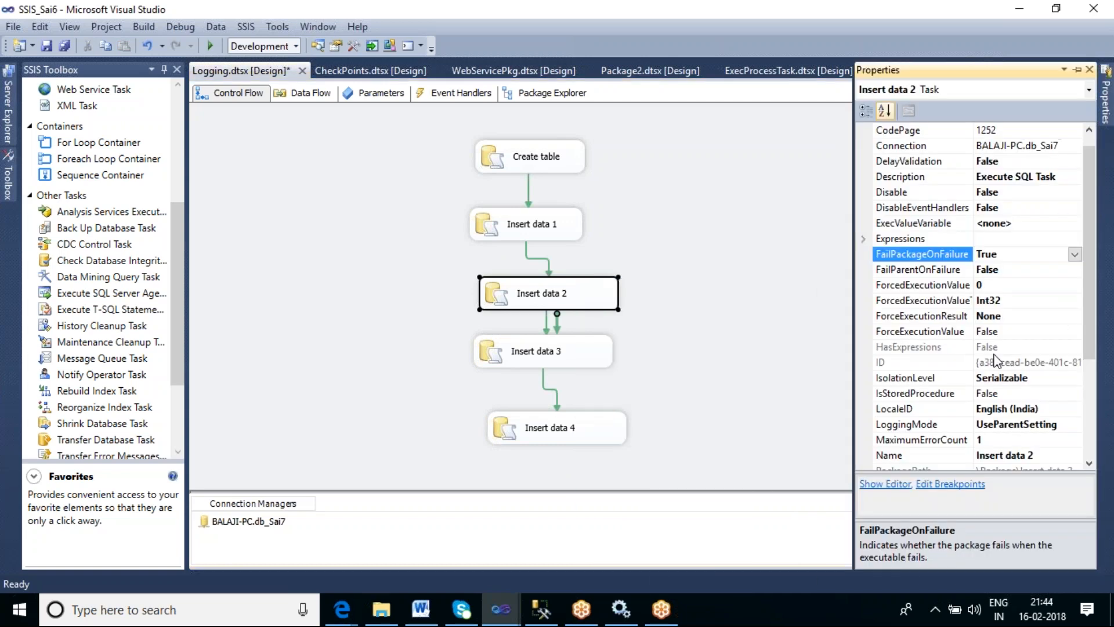
click(1075, 256)
click(993, 284)
- Set the Insert data 1 task's FailPackageOnFailure property to False
right_click(551, 234)
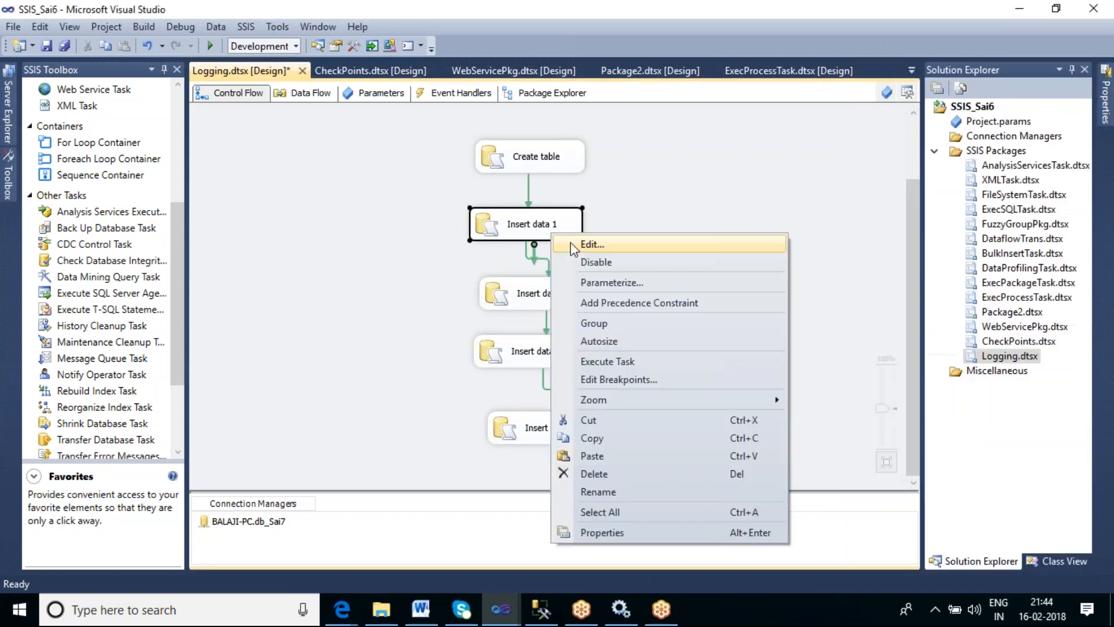
click(599, 533)
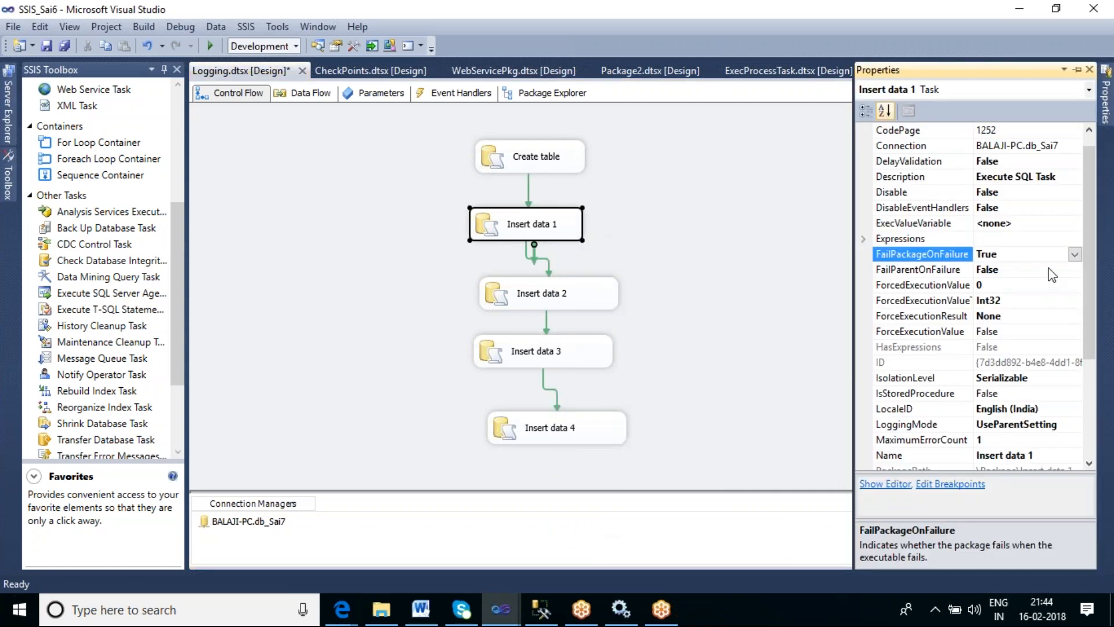
click(1075, 254)
click(990, 284)
- Set the Create table task's FailPackageOnFailure property to False
right_click(582, 165)
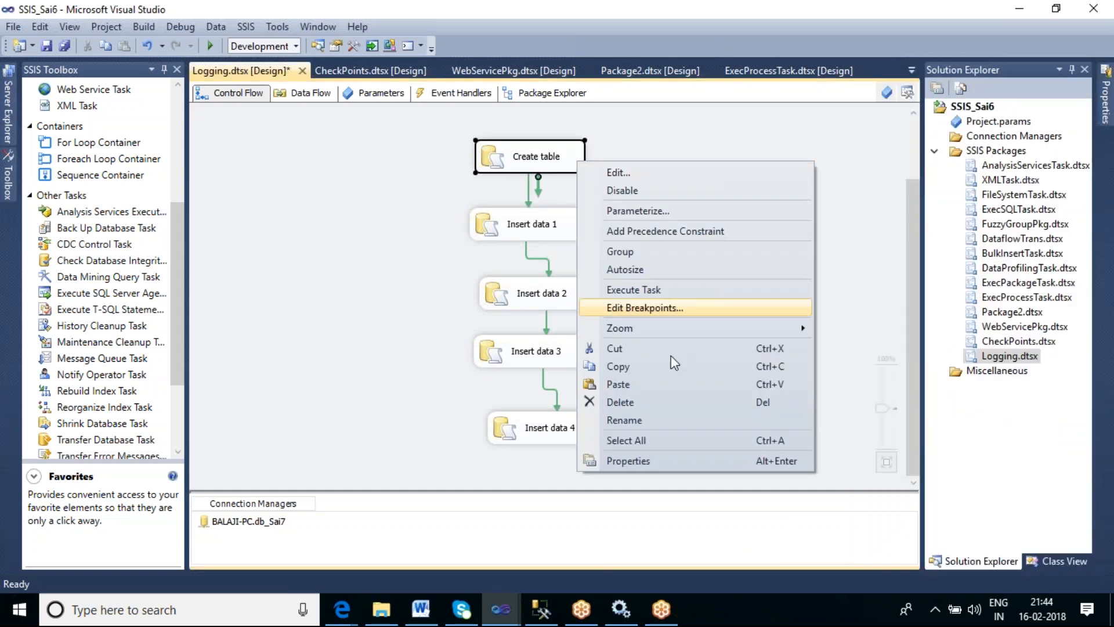
click(685, 466)
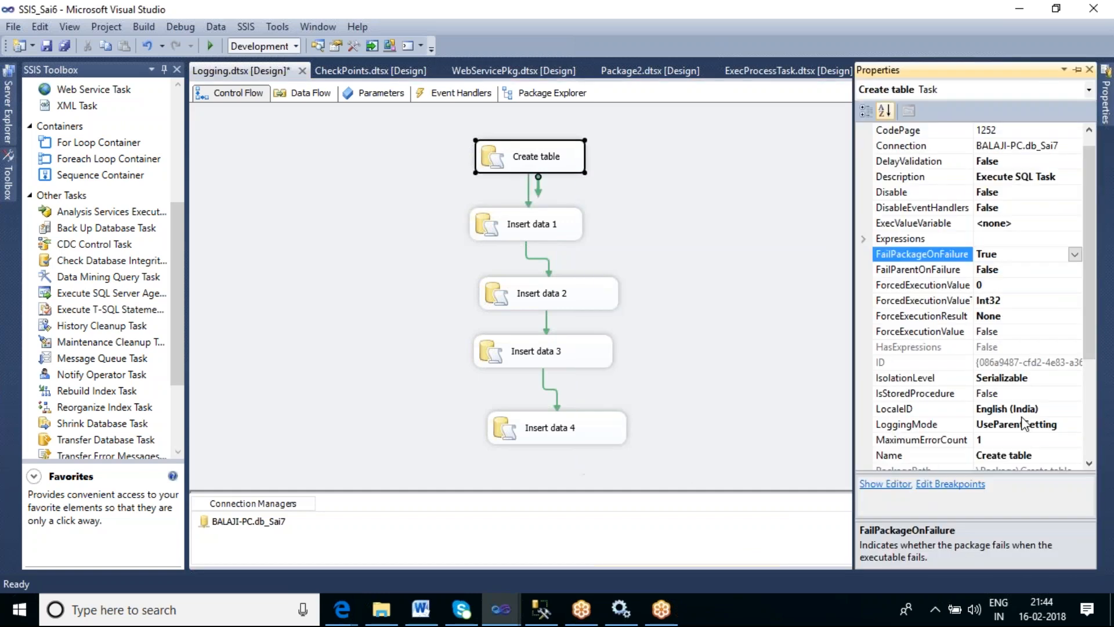
click(1075, 255)
click(986, 285)
- Start running the Logging package in debug mode
click(655, 277)
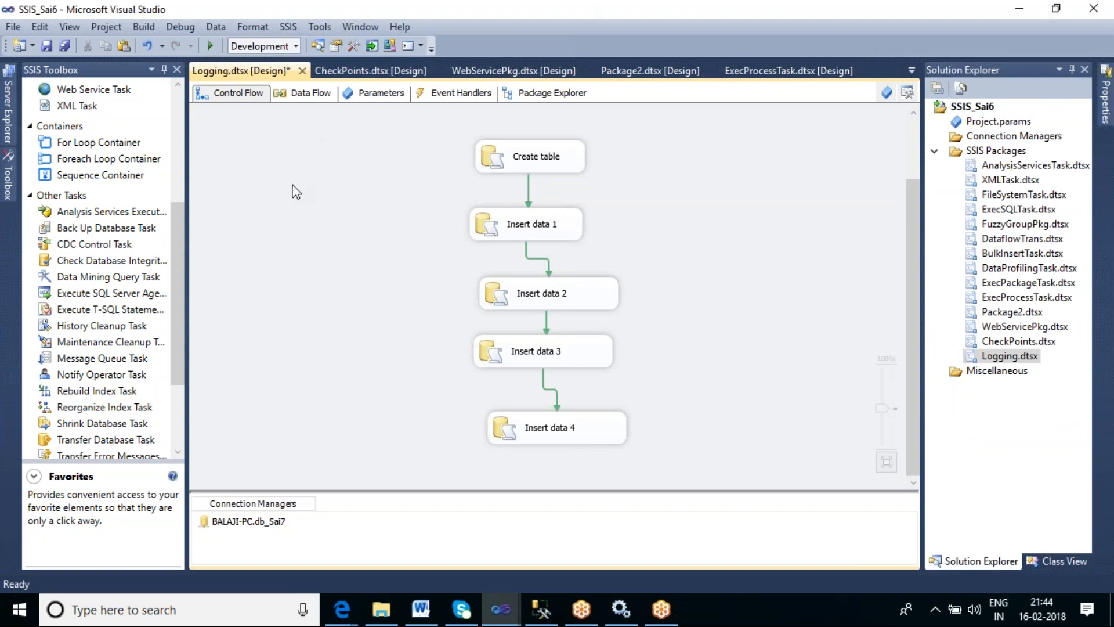
click(211, 47)
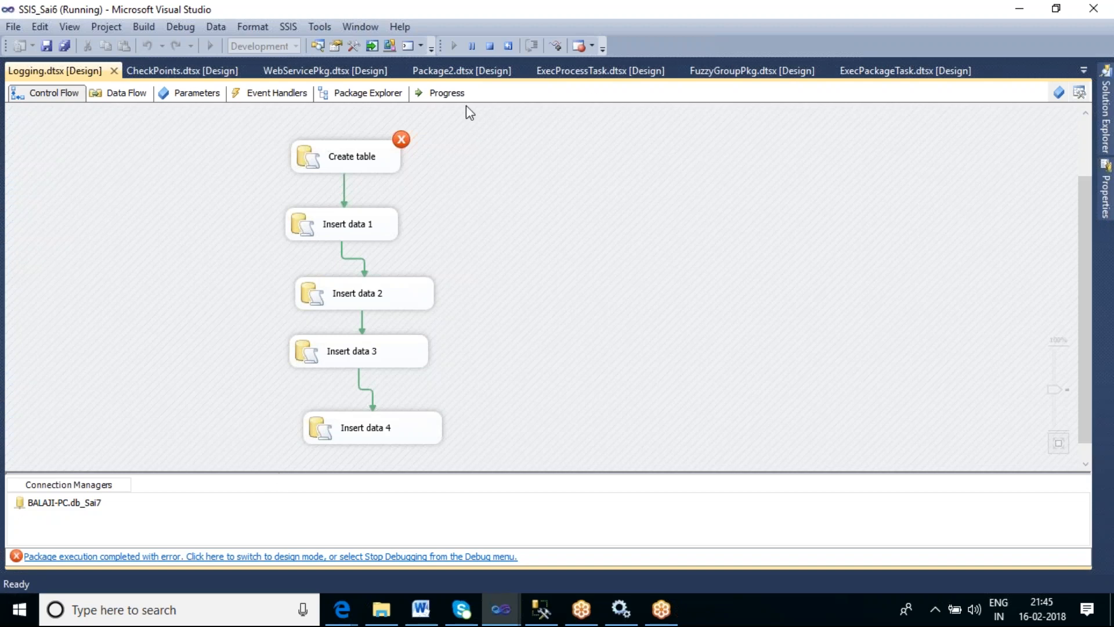
- Review the package's execution progress log, then return to the control flow
click(442, 94)
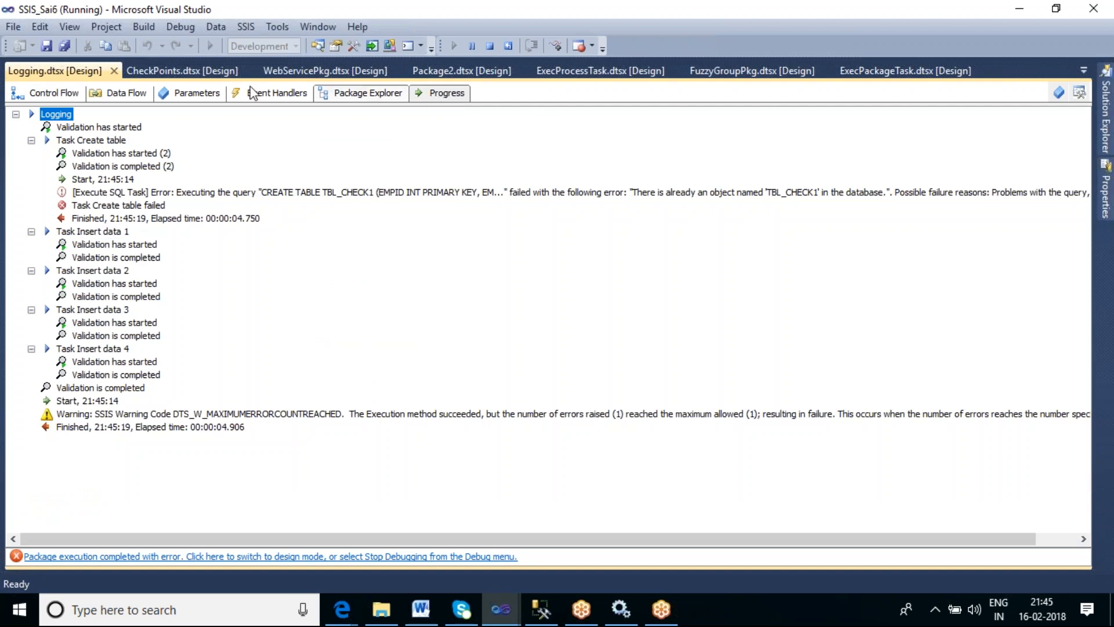
click(23, 93)
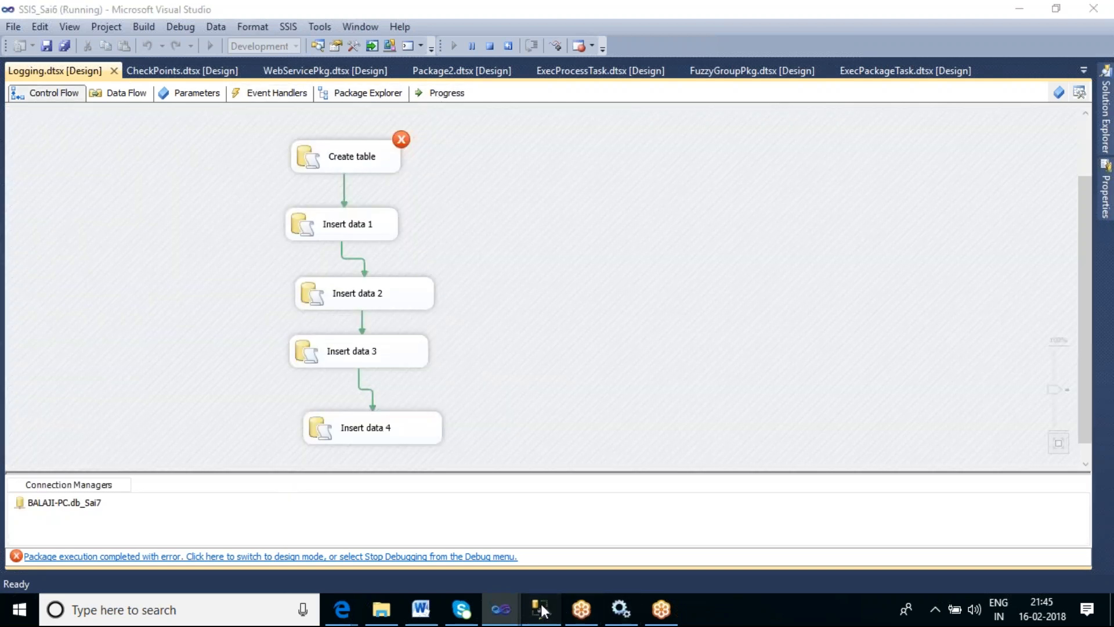
- Switch to SQL Server Management Studio and execute drop table tbl_check1 in a new query against db_Sai7
click(541, 608)
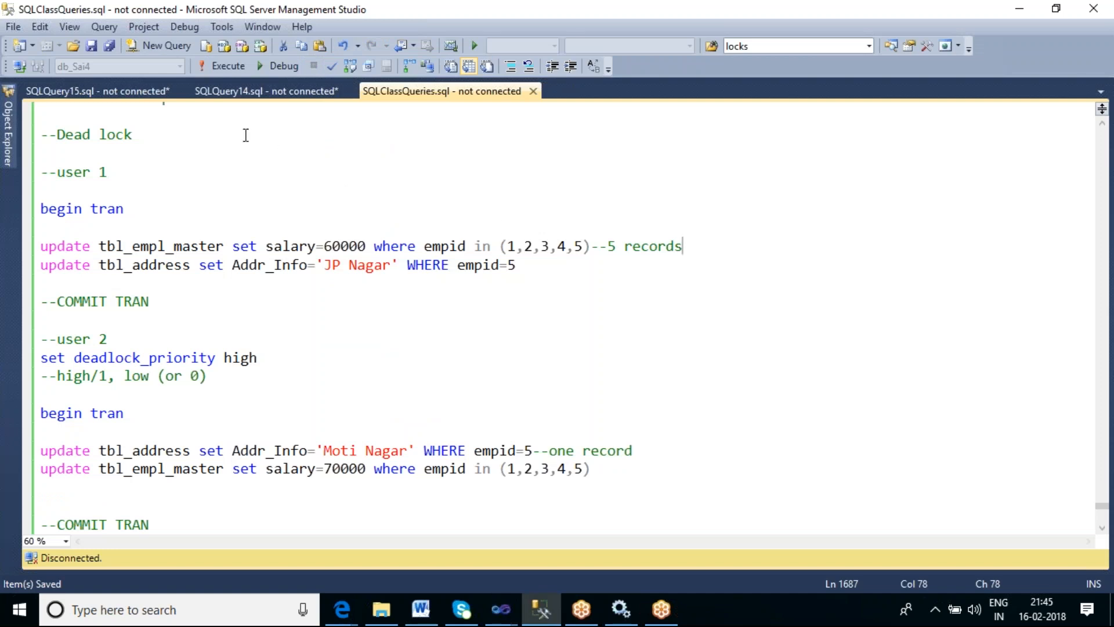
click(436, 145)
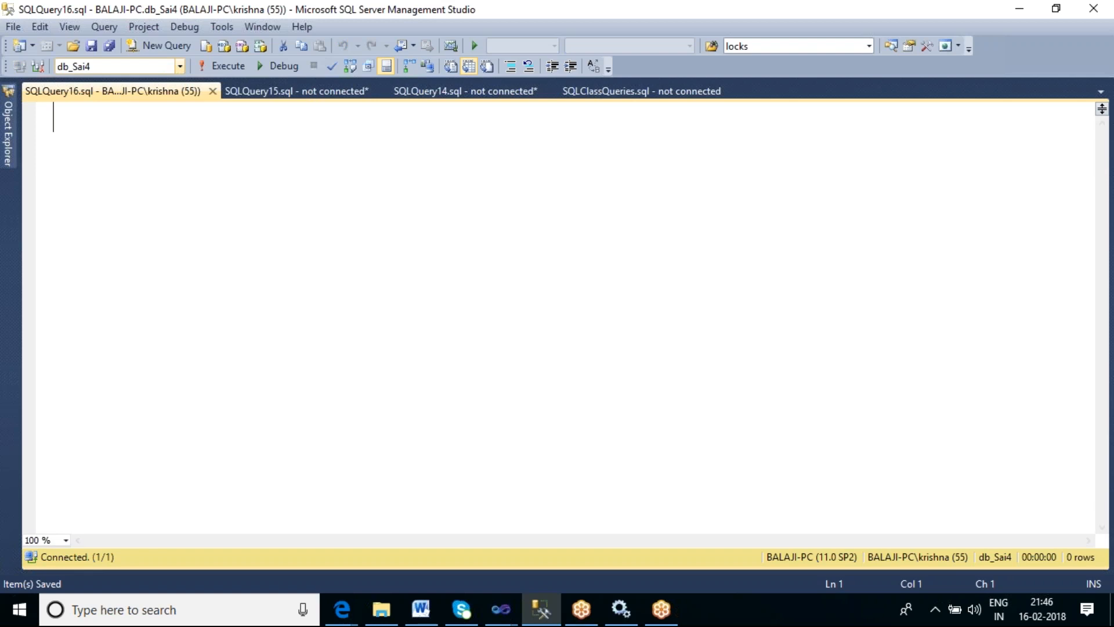
click(180, 66)
click(89, 142)
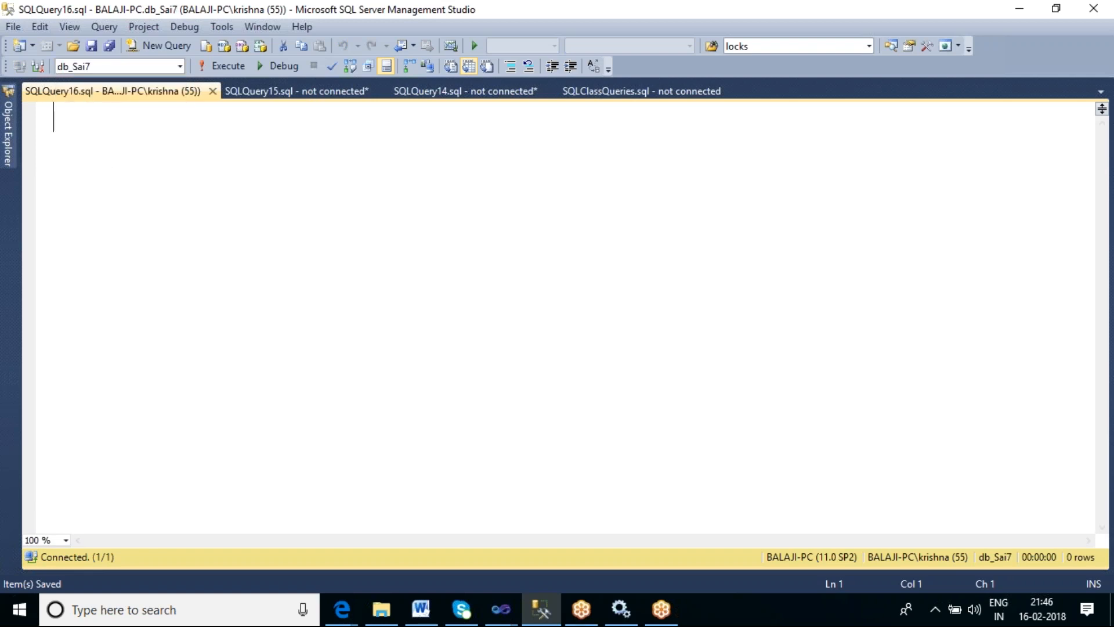
text(dr)
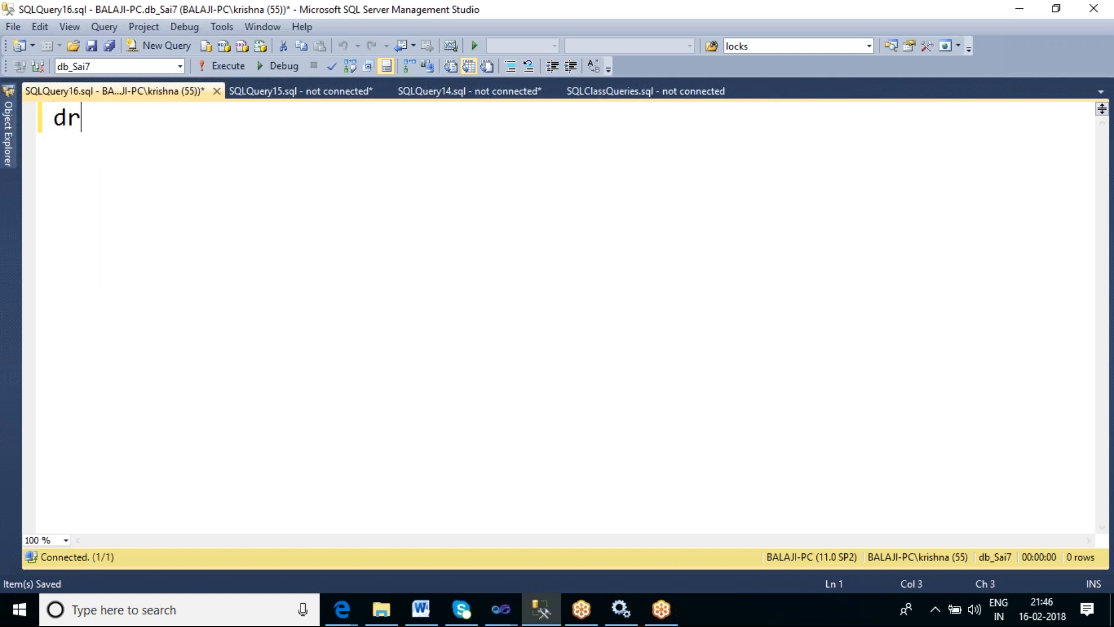
text(op table t)
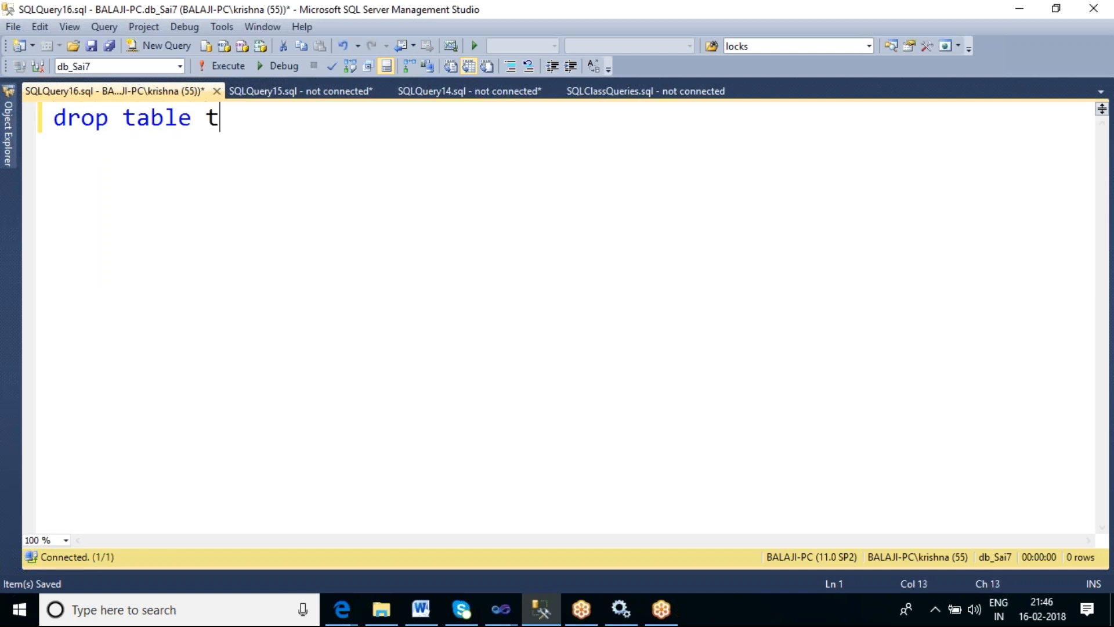
text(bl_c)
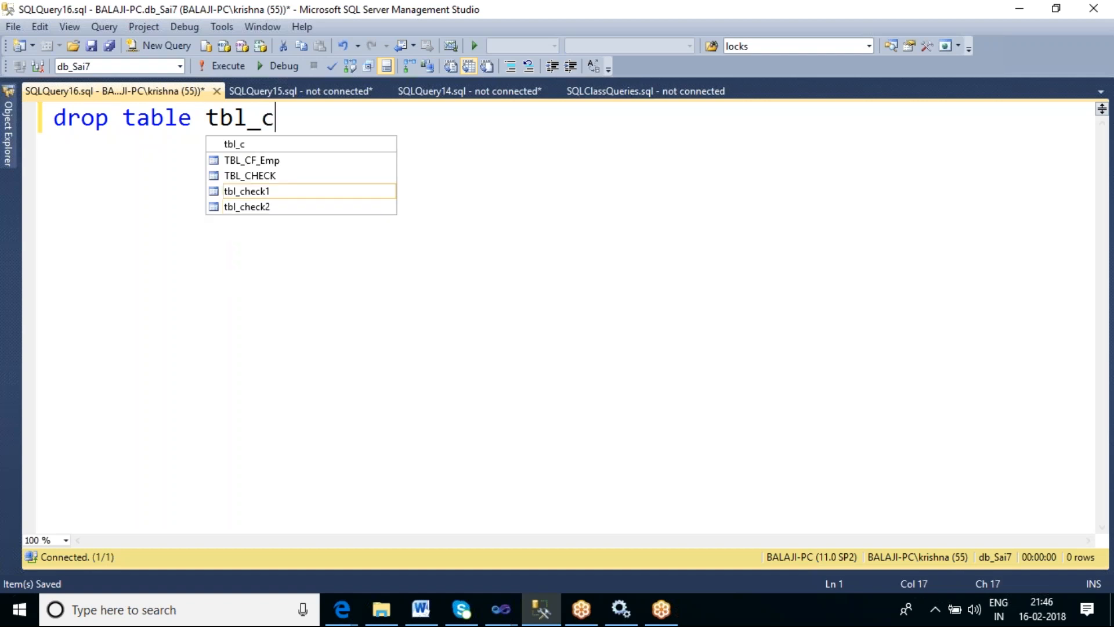
text(heck1)
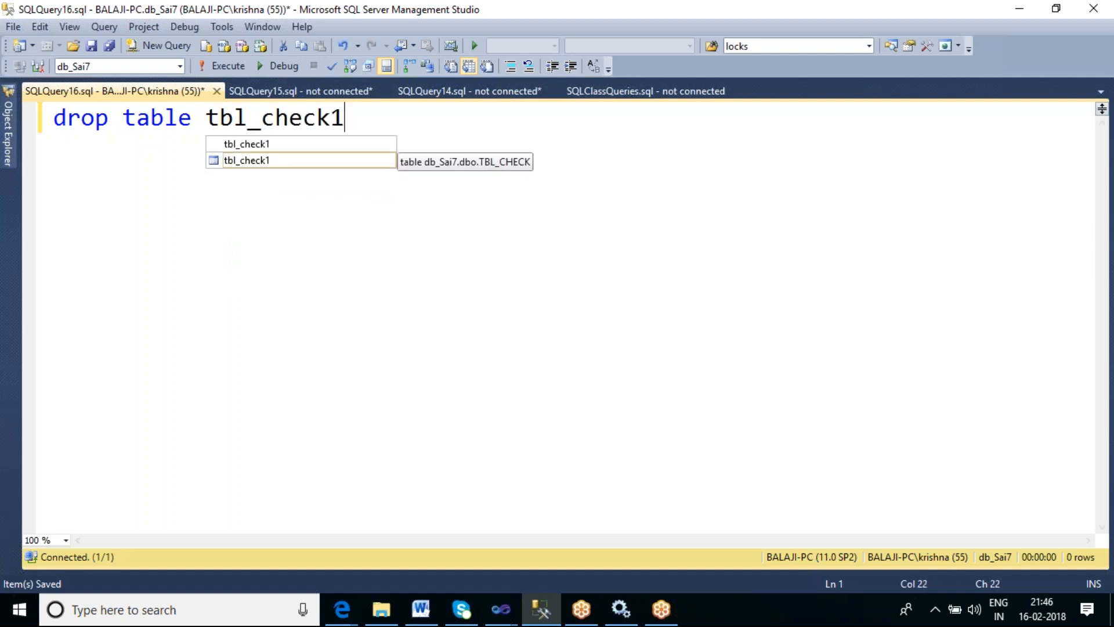
key(Escape)
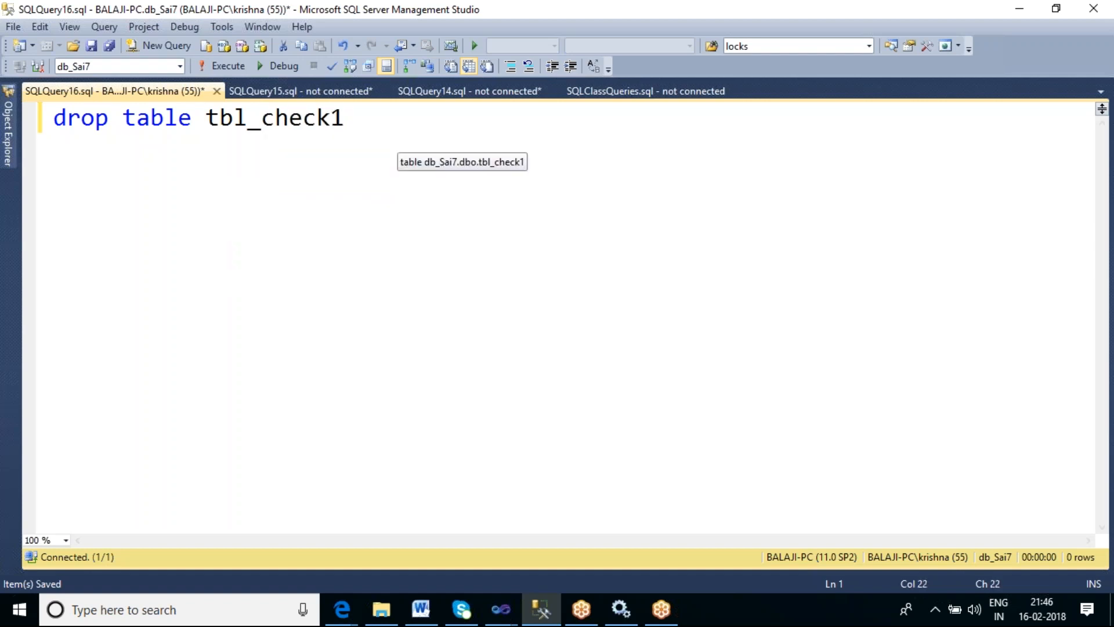
key(F5)
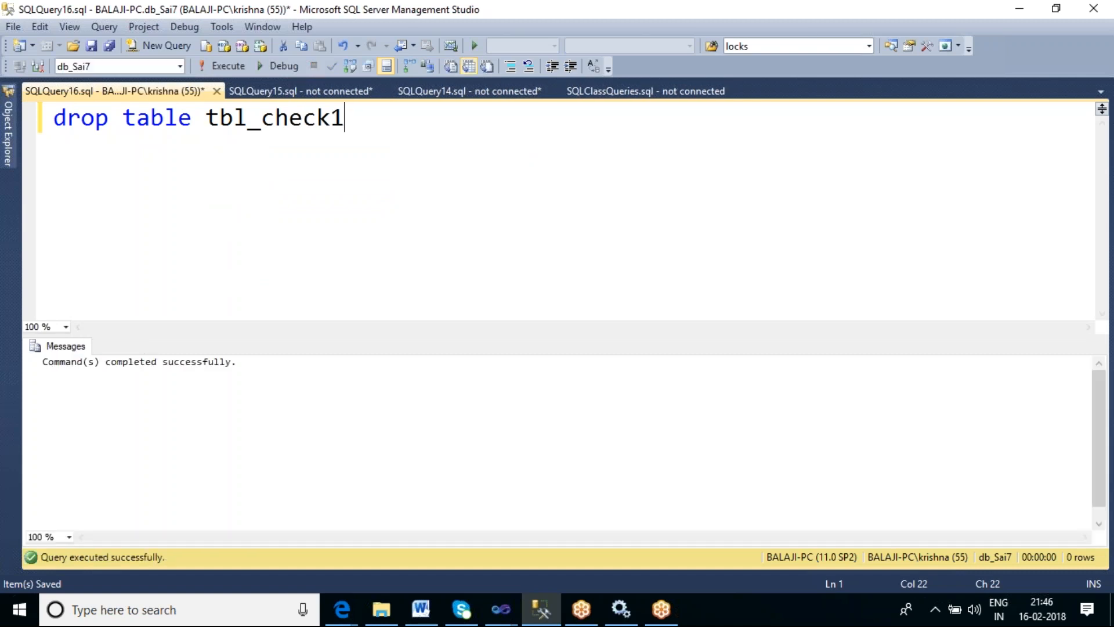
- Return to the SSIS_Sai6 Visual Studio window and stop debugging the package
click(500, 609)
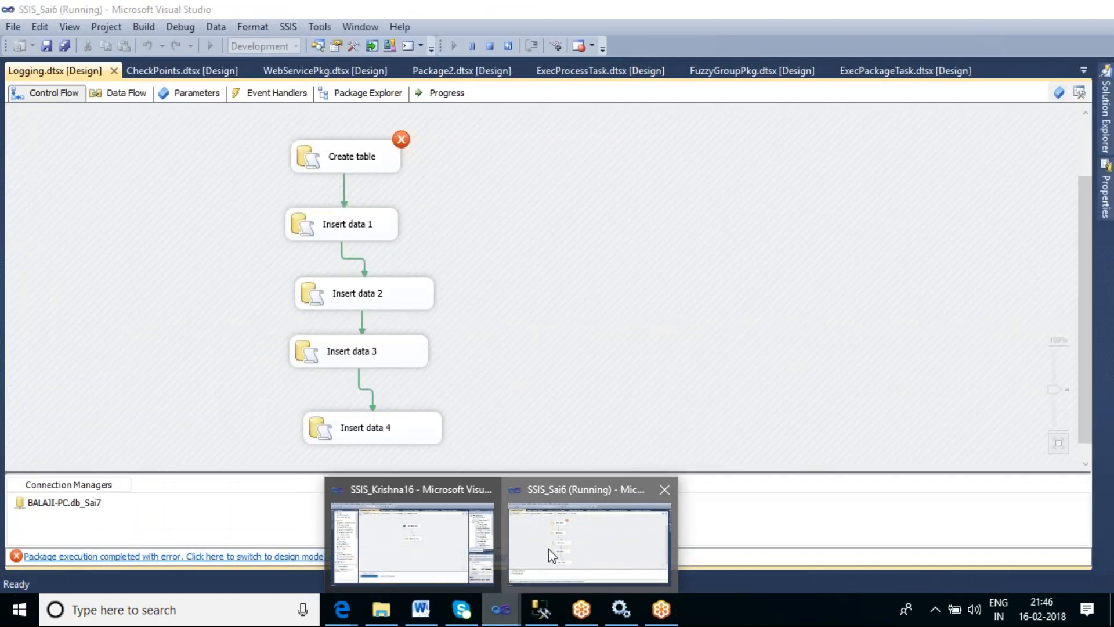
click(548, 548)
click(489, 48)
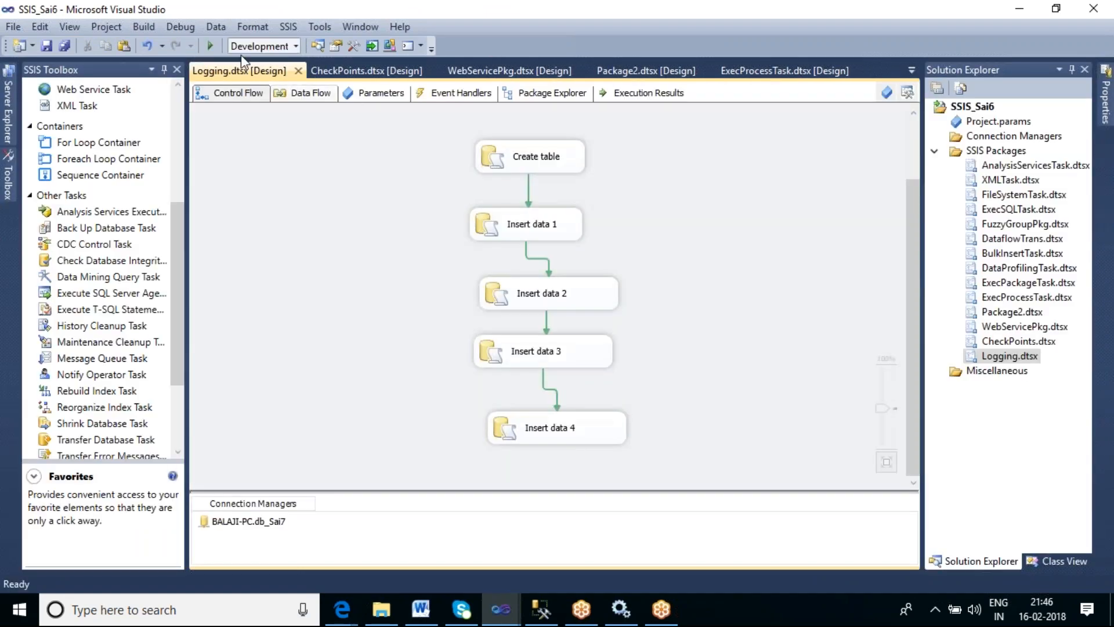
- Run the Logging package in debug mode again and review its execution progress log
click(210, 46)
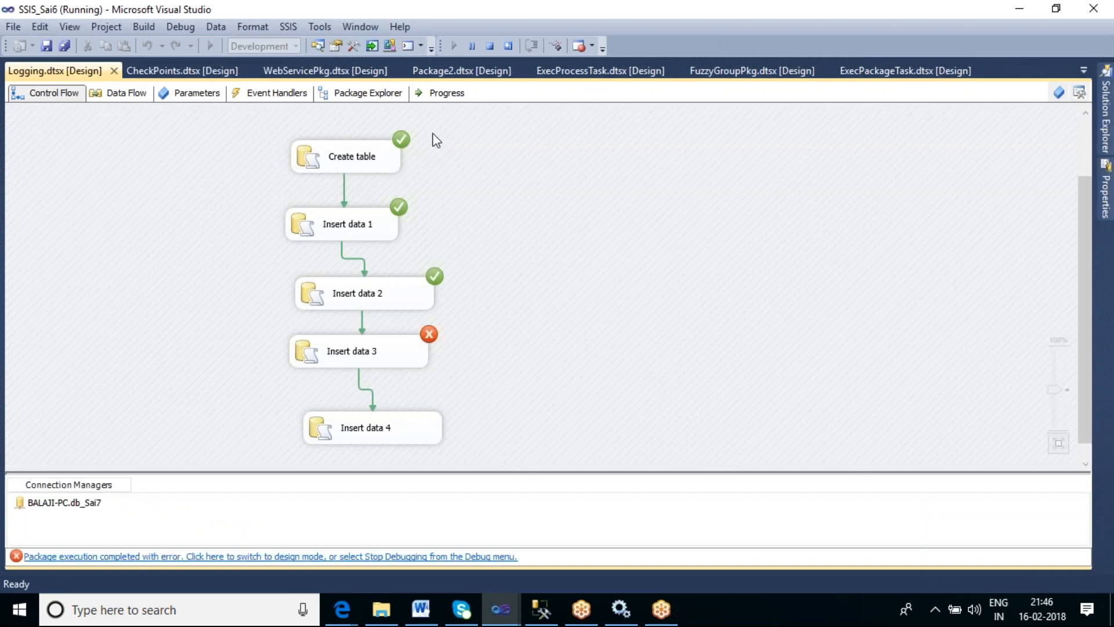
click(448, 97)
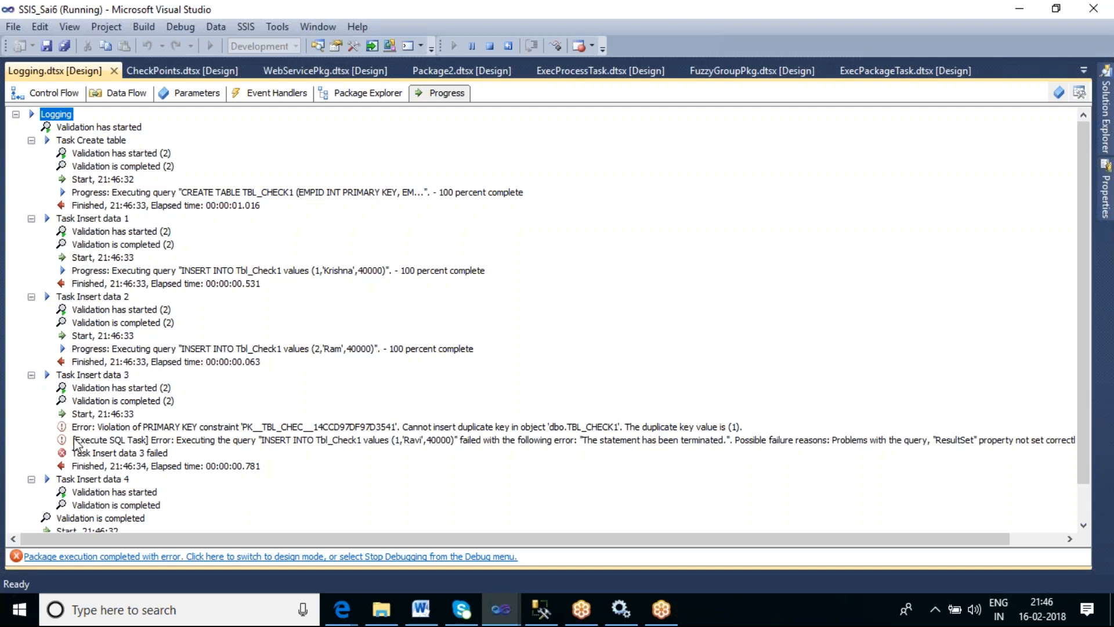
- Switch to SQL Server Management Studio, re-execute drop table tbl_check1, and return to the SSIS_Sai6 window
click(540, 609)
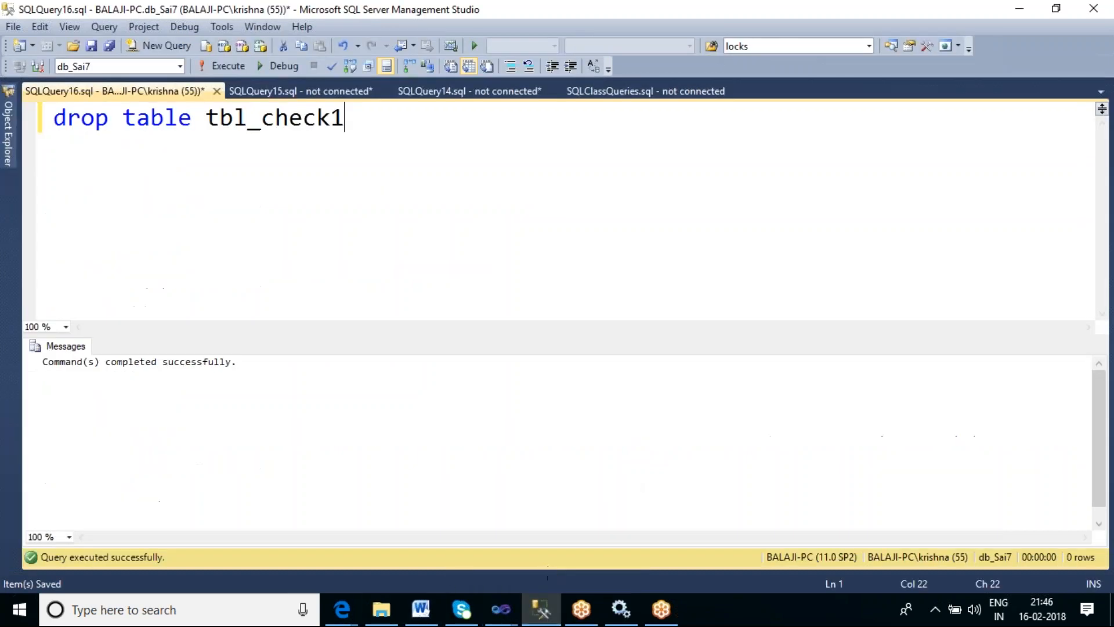
key(F5)
mouse_move(501, 610)
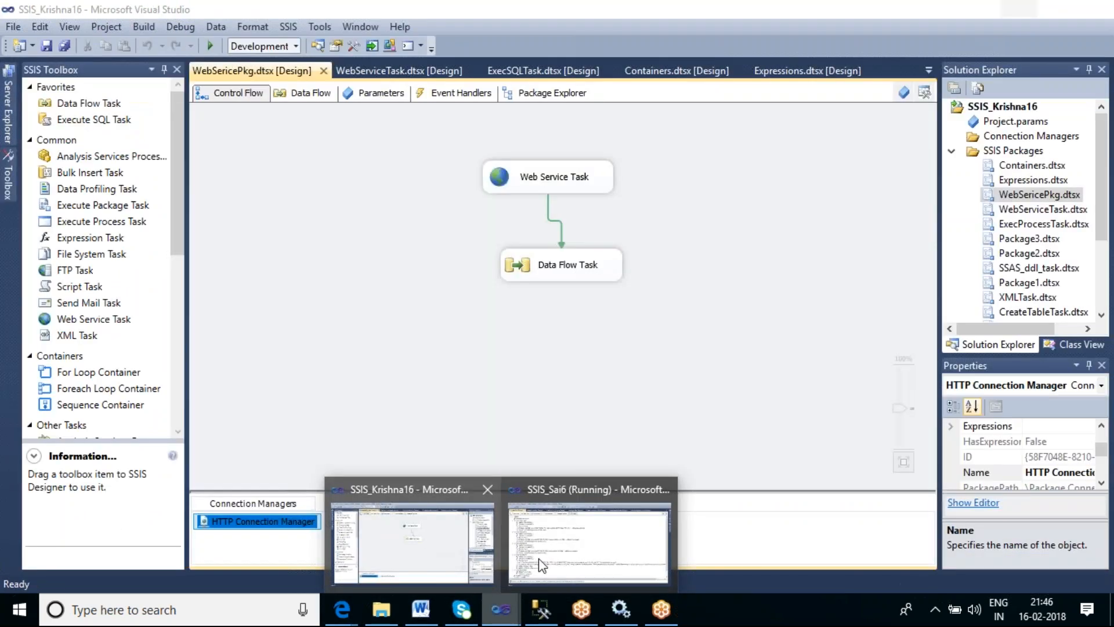
click(538, 558)
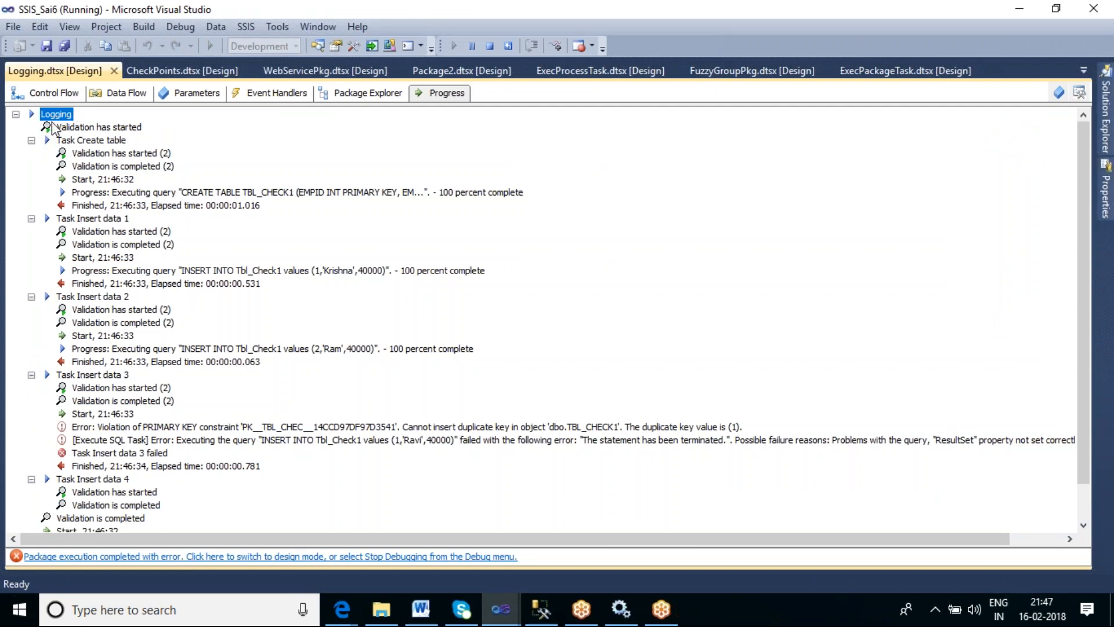
- Return to the package's control flow and stop debugging
click(58, 93)
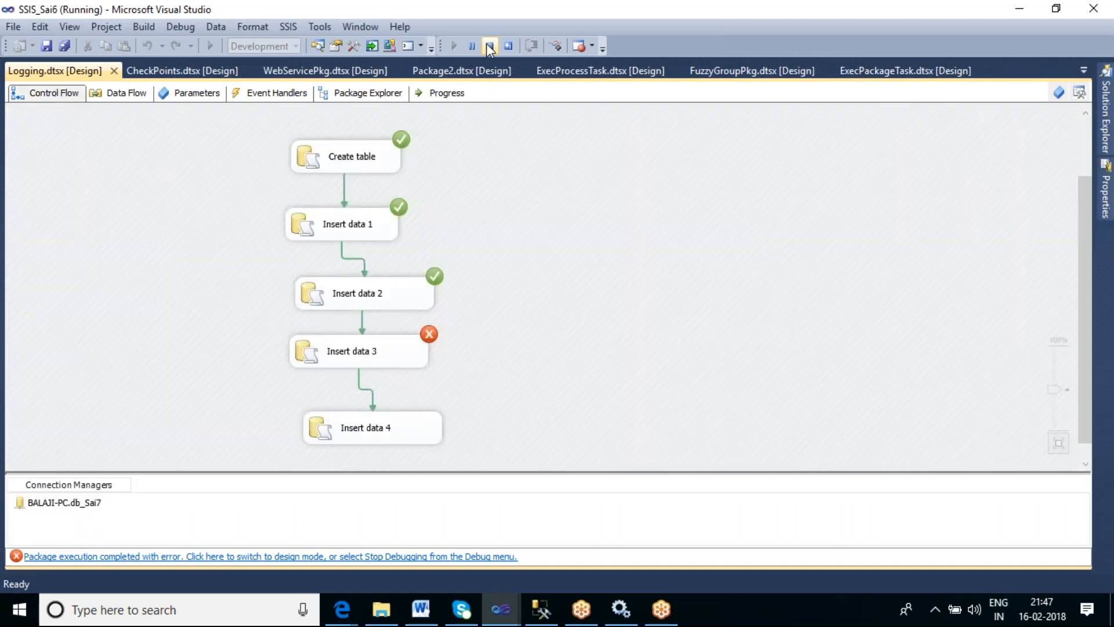
click(490, 46)
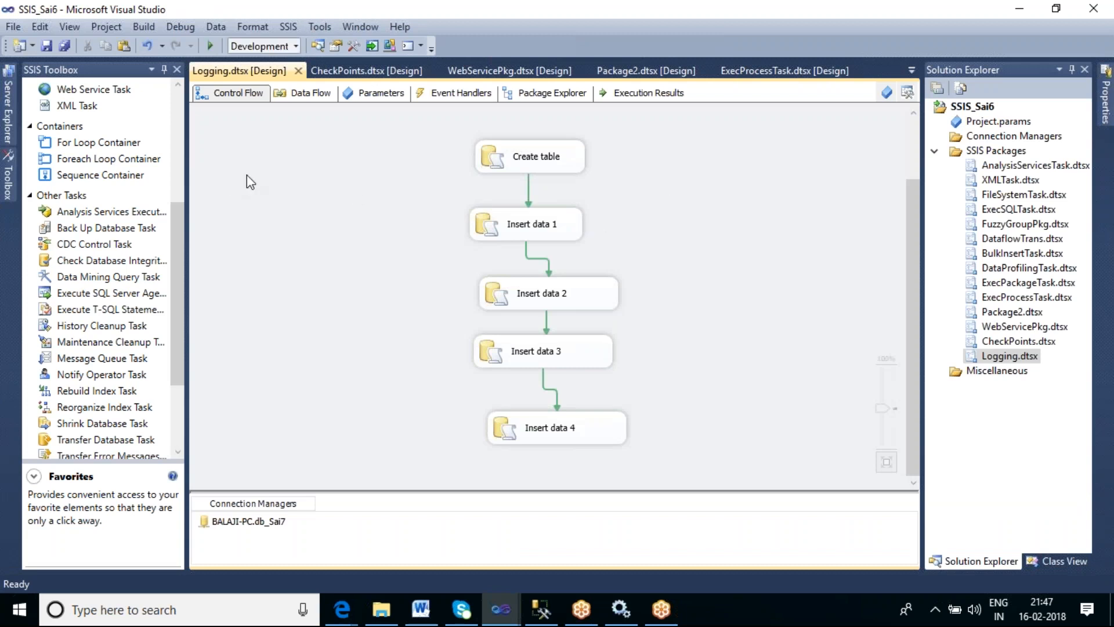
- Open the package's SSIS logging configuration, enable logging for the Logging container, and select the OnError and OnTaskFailed events
right_click(264, 175)
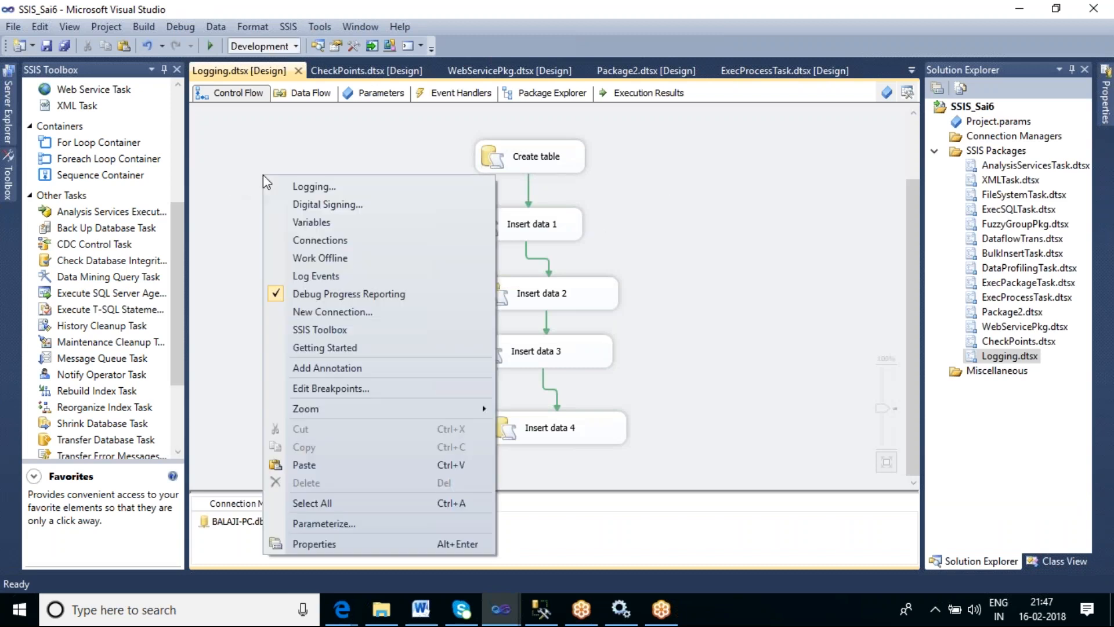
click(298, 187)
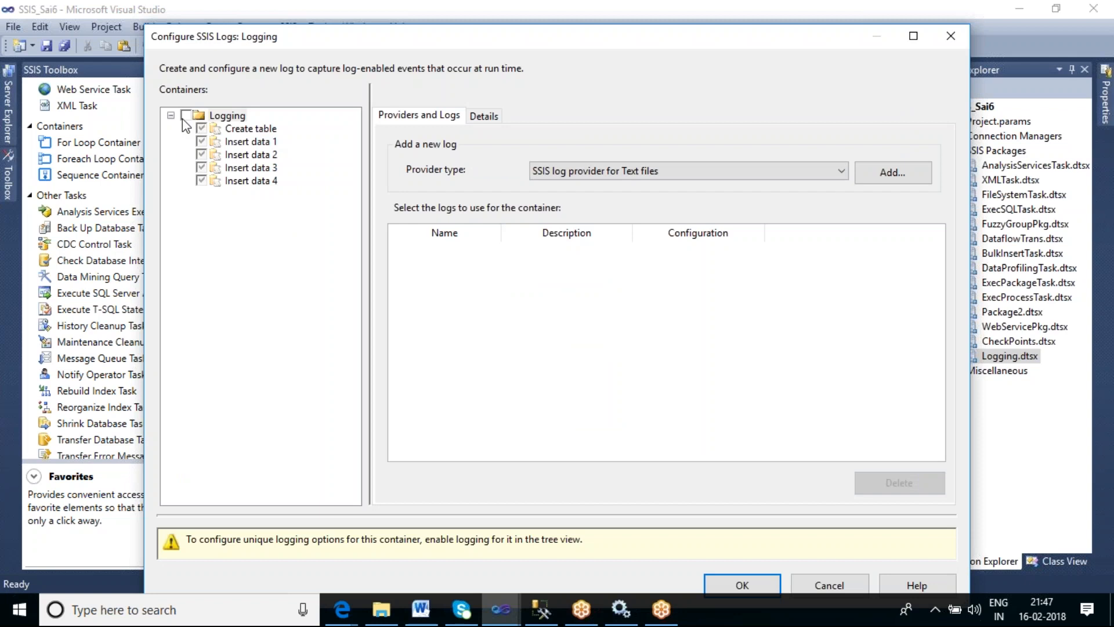
click(484, 117)
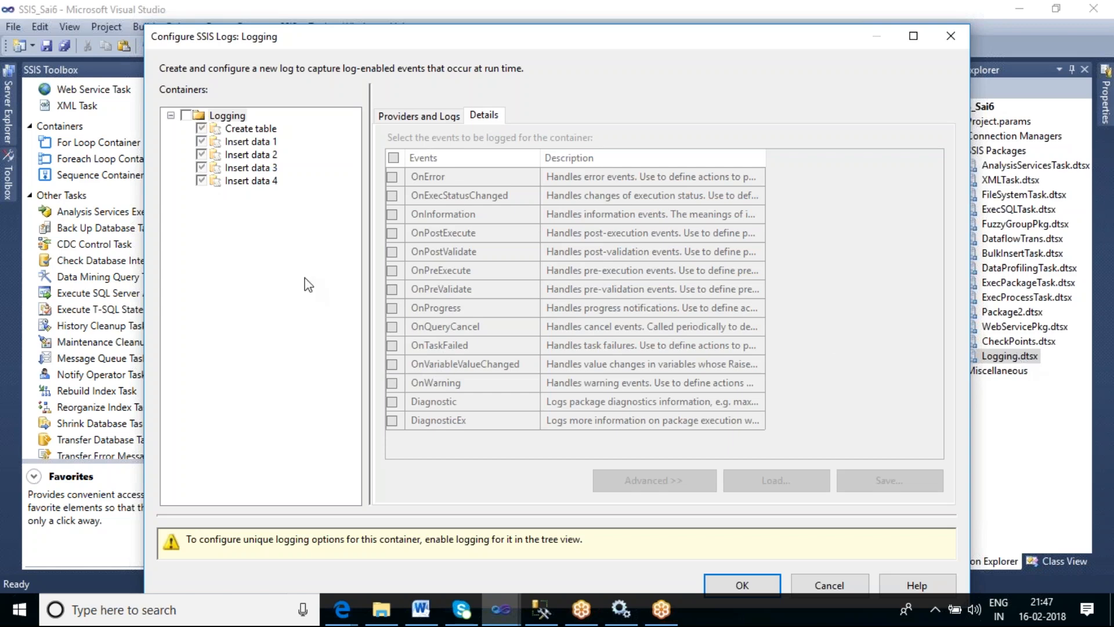
click(186, 116)
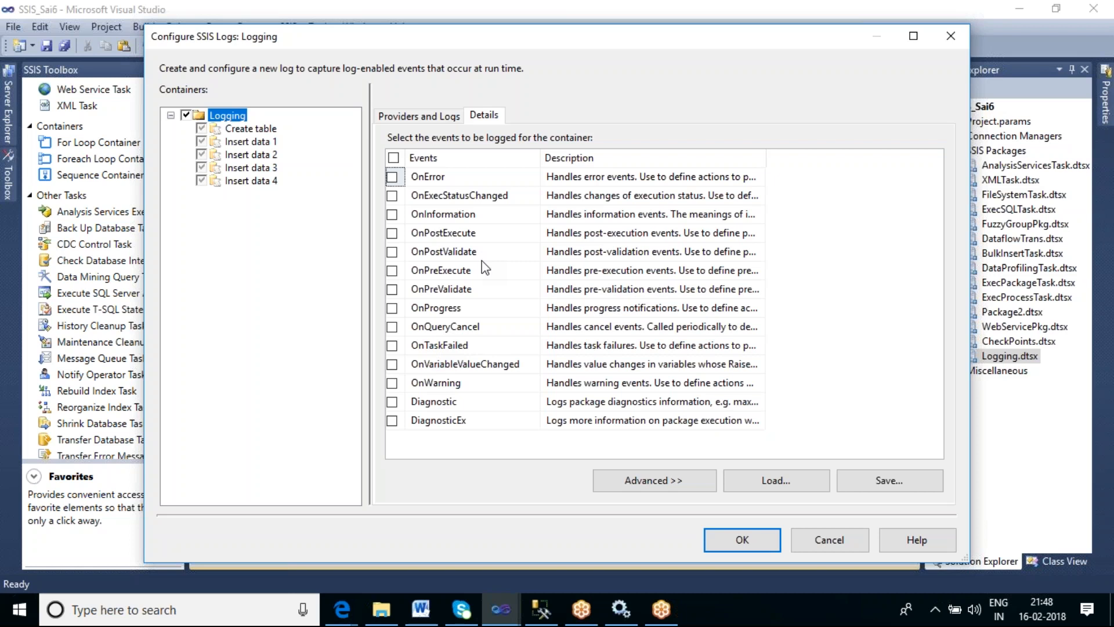
click(392, 177)
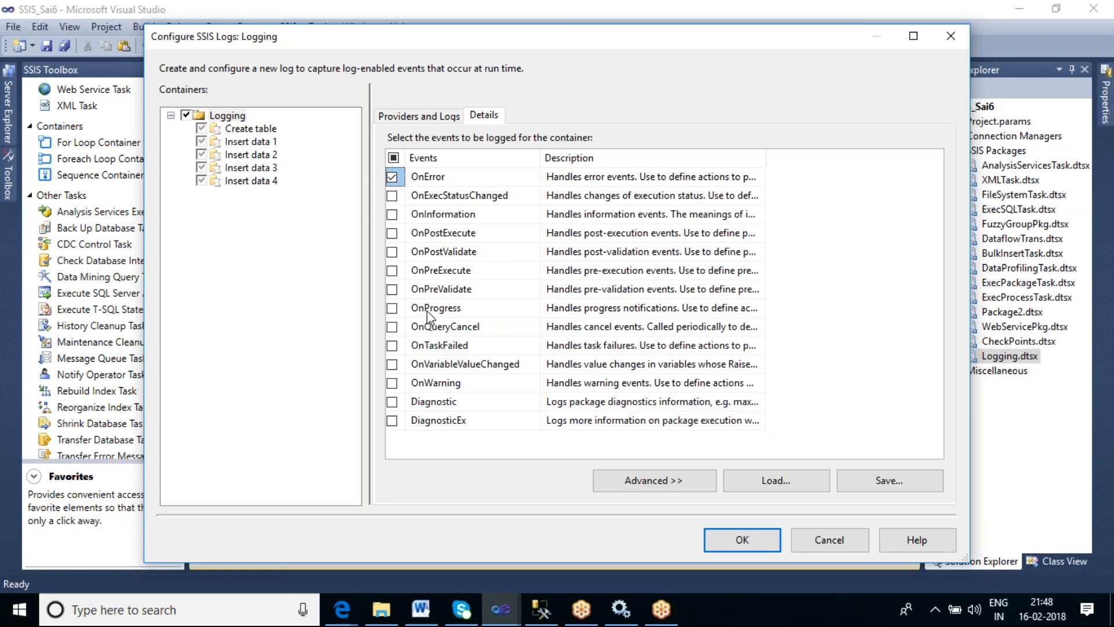
click(394, 347)
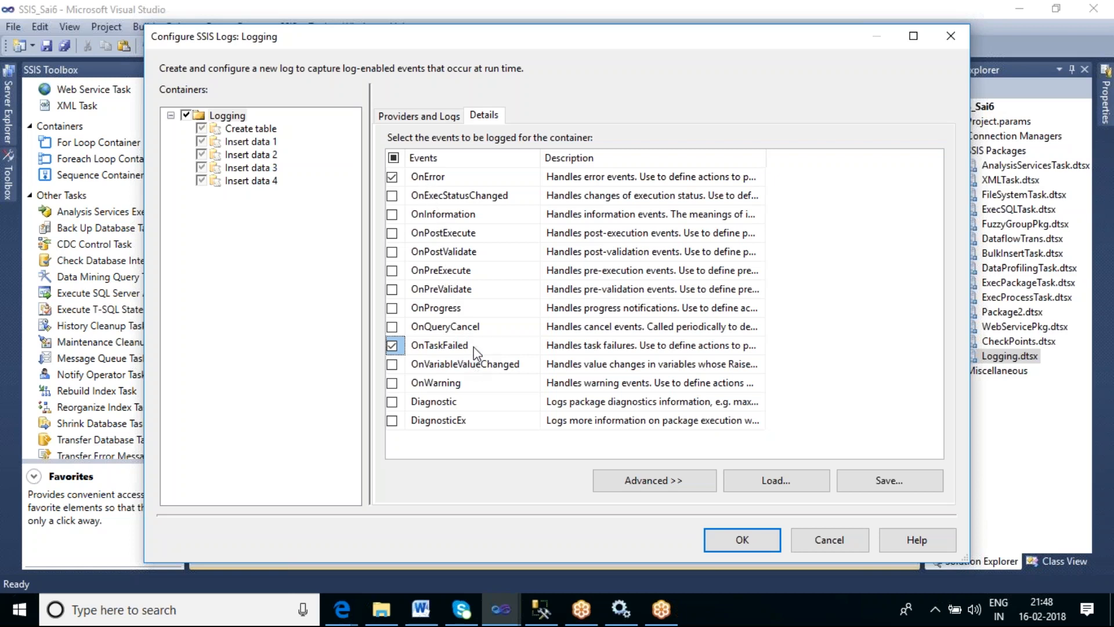
- Add an SSIS log provider for Text files and enable it for the container
click(436, 119)
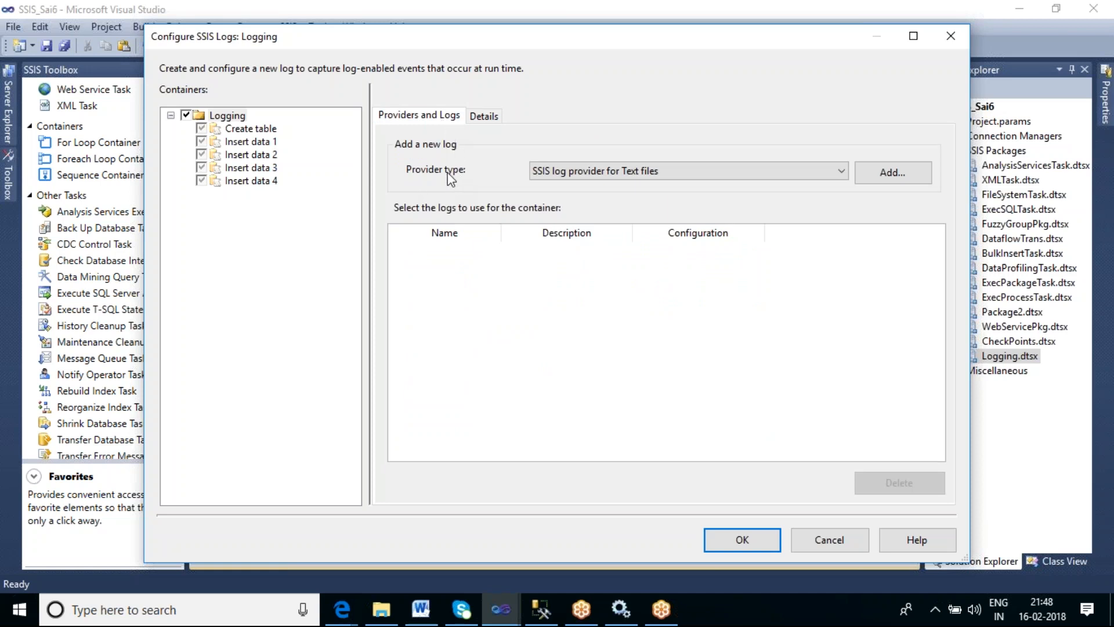
click(715, 170)
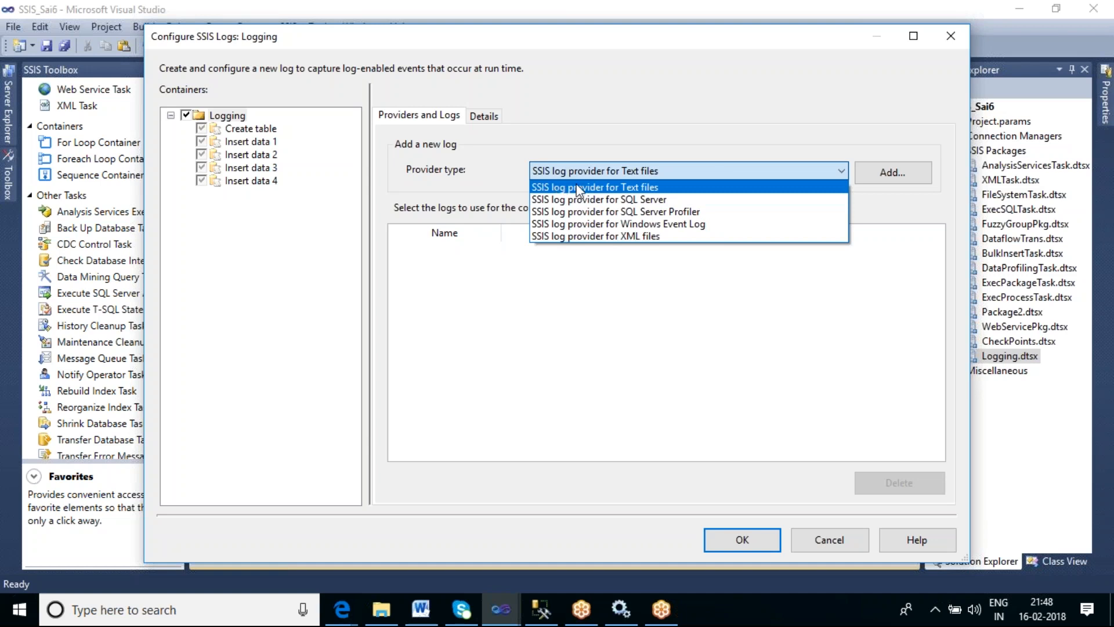
click(654, 187)
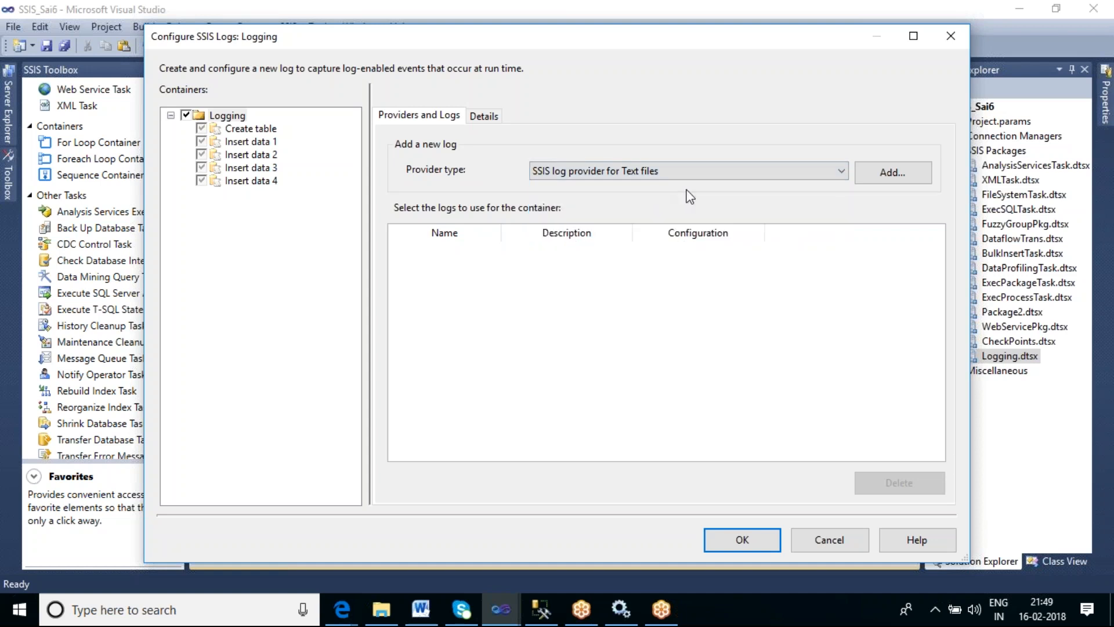
click(883, 174)
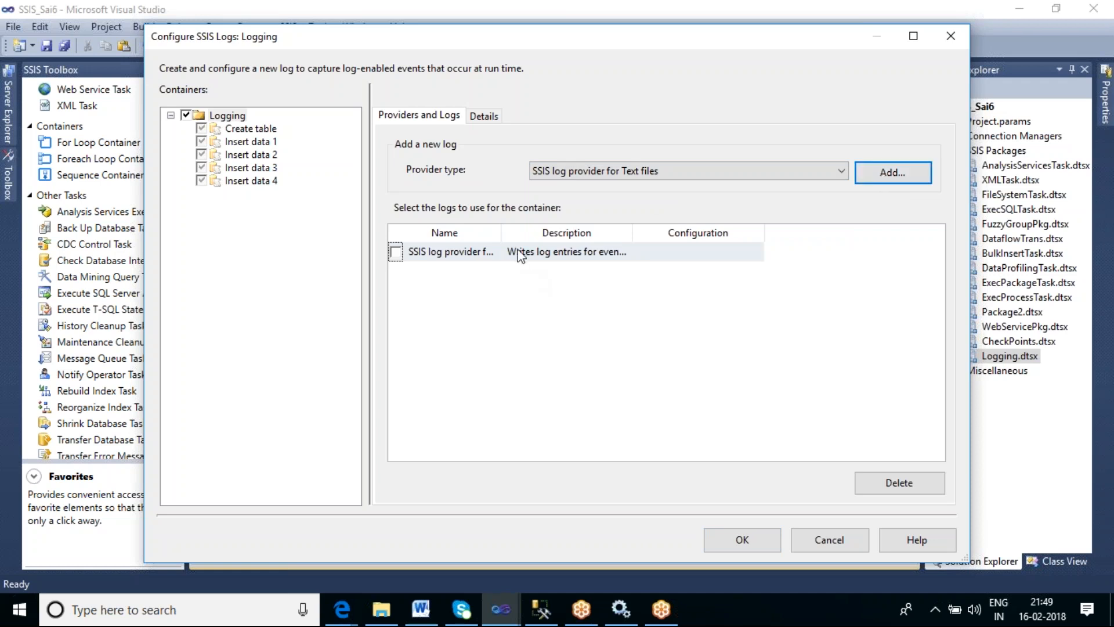
drag(503, 227, 542, 227)
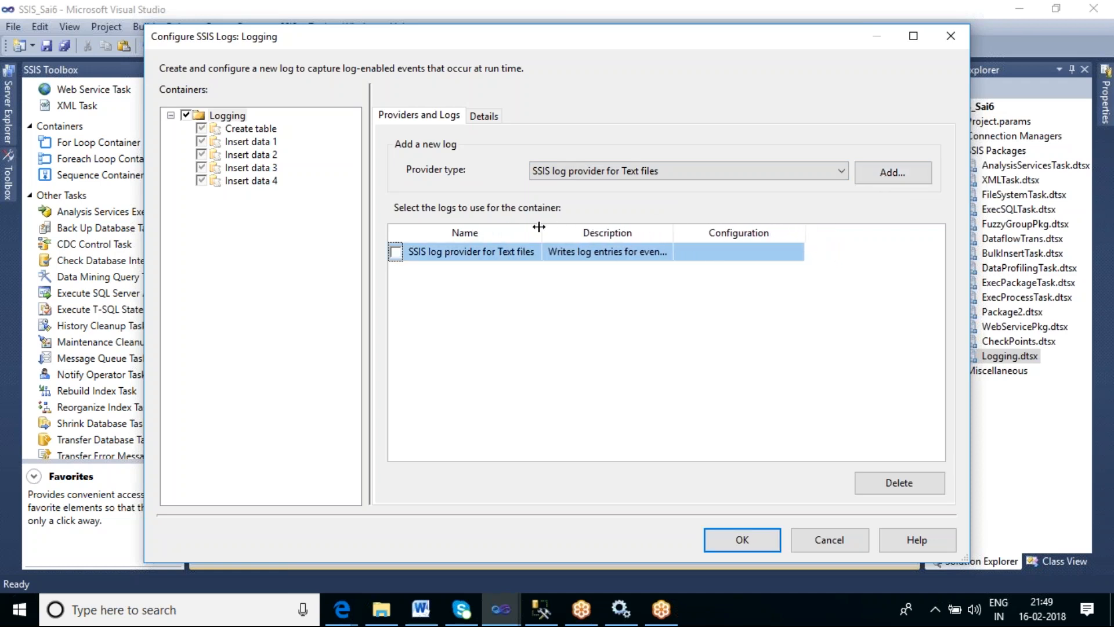
click(395, 253)
- Start a new file connection for the text log's configuration with usage type Create file
drag(670, 225, 778, 218)
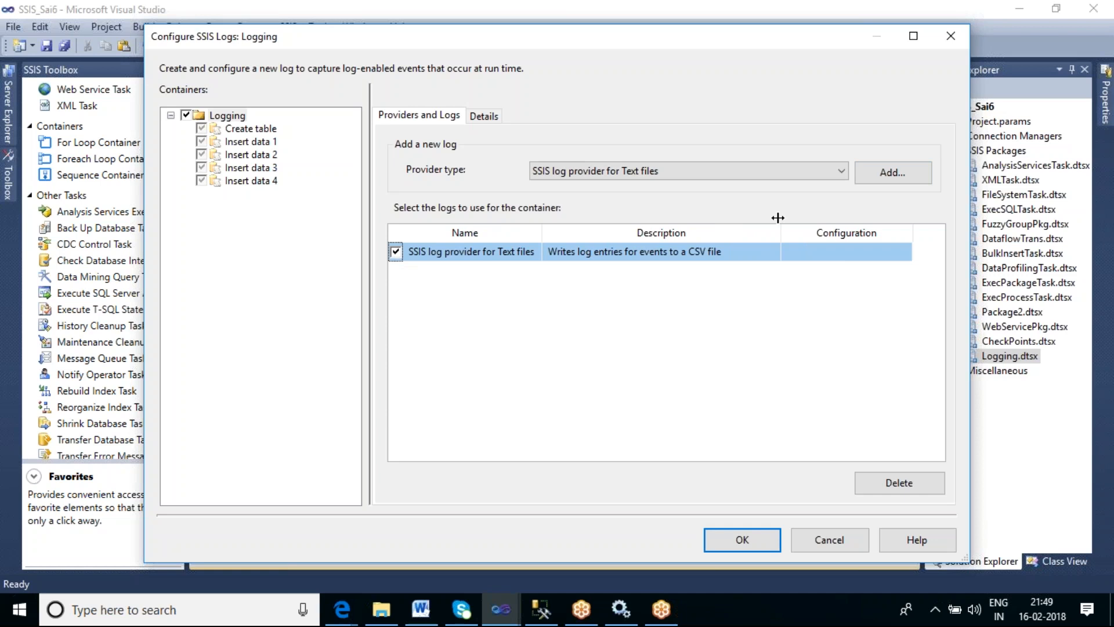
drag(778, 218, 735, 217)
click(799, 259)
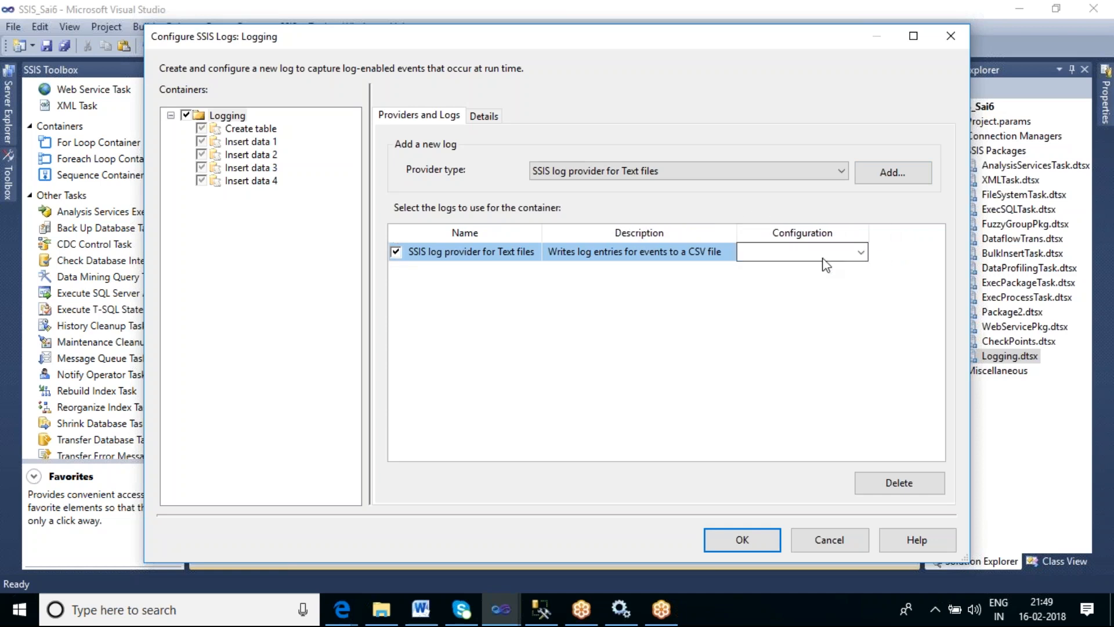
click(864, 253)
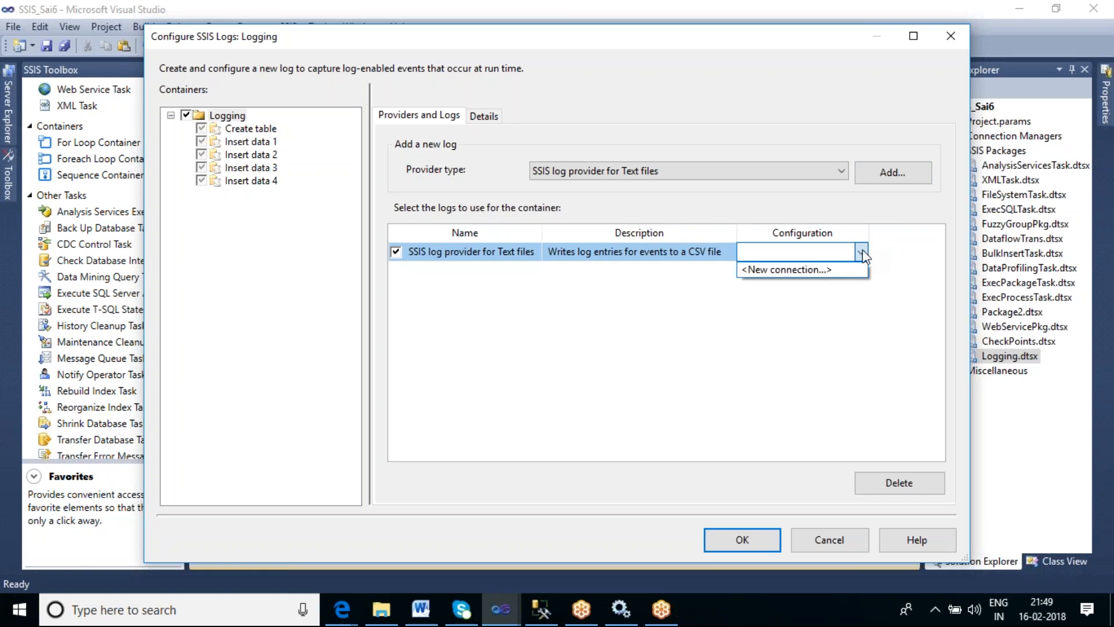
click(796, 271)
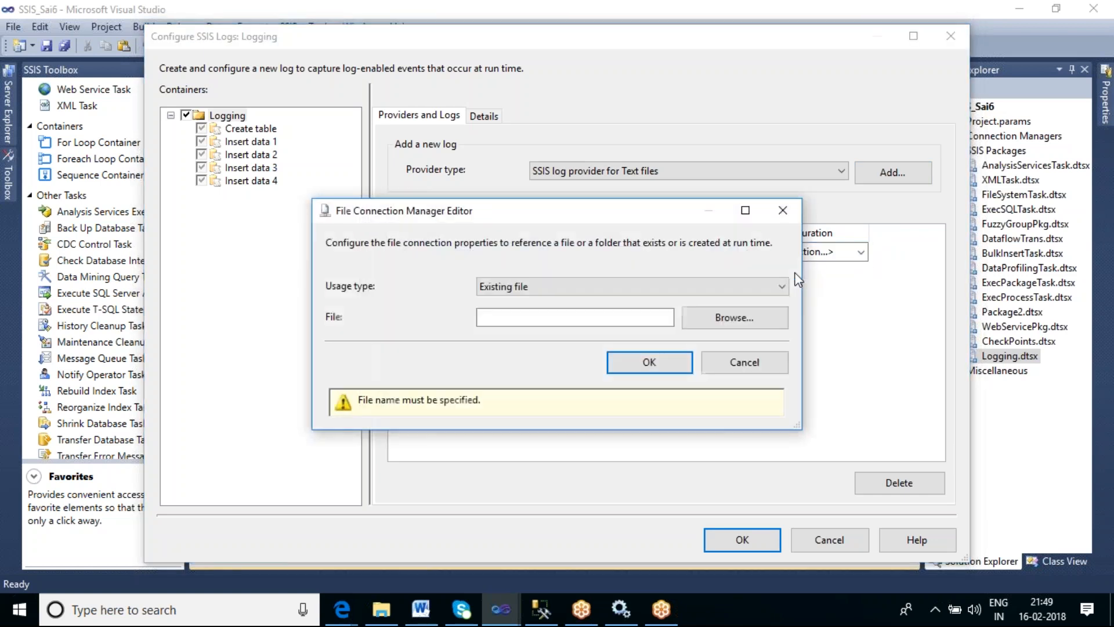
click(736, 288)
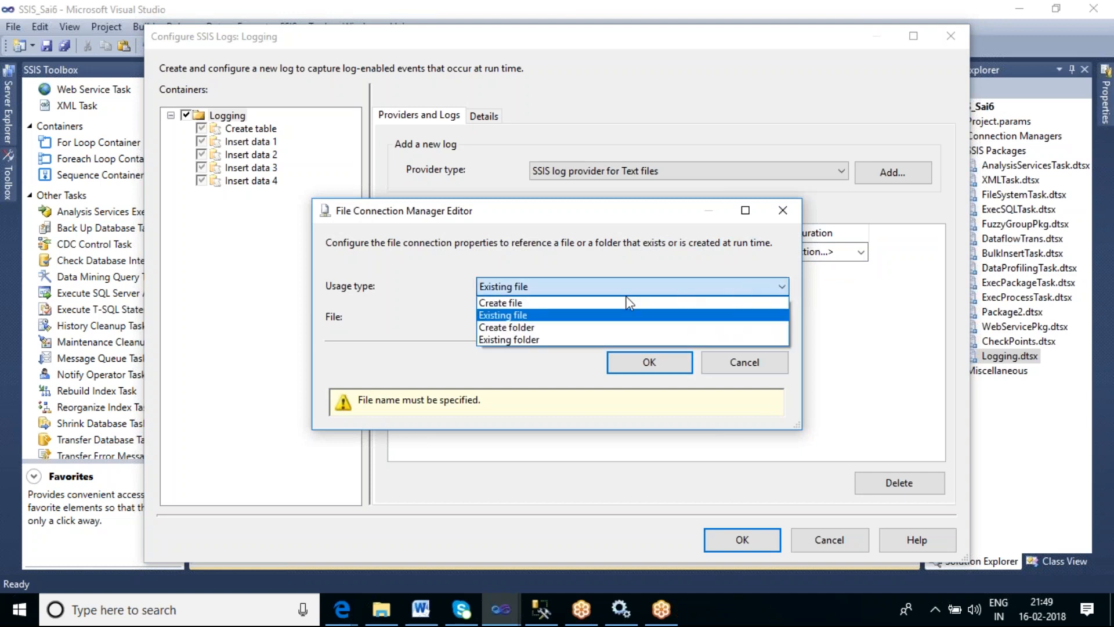
click(595, 303)
- Browse to the SSIS_Tharala folder, name the log file CSV_LOG_Errors.txt, and confirm the file connection
click(719, 324)
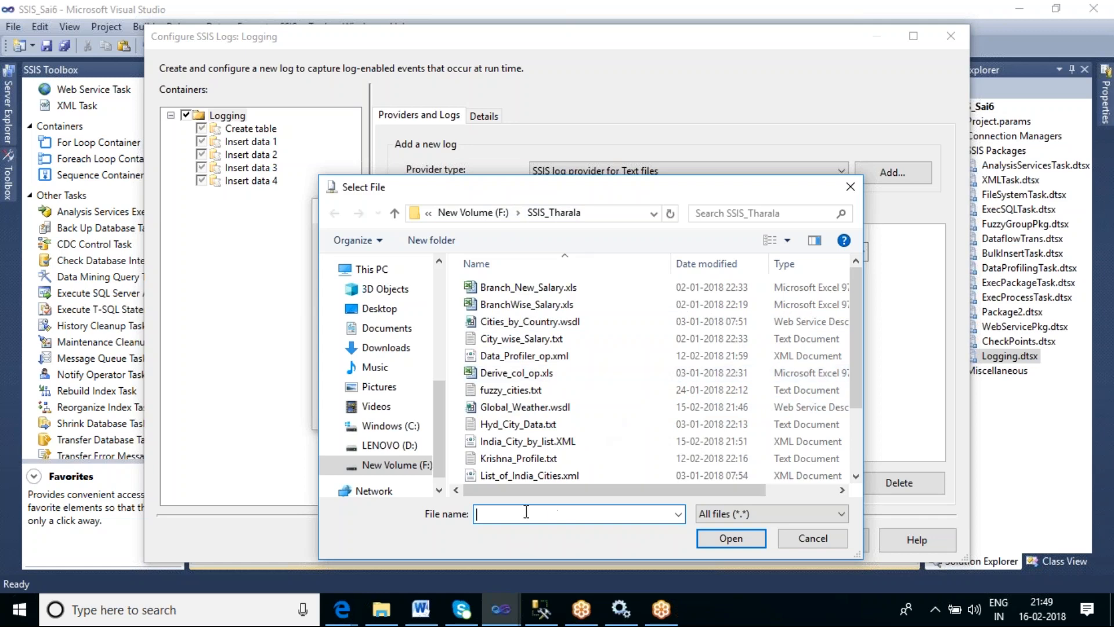
text(L)
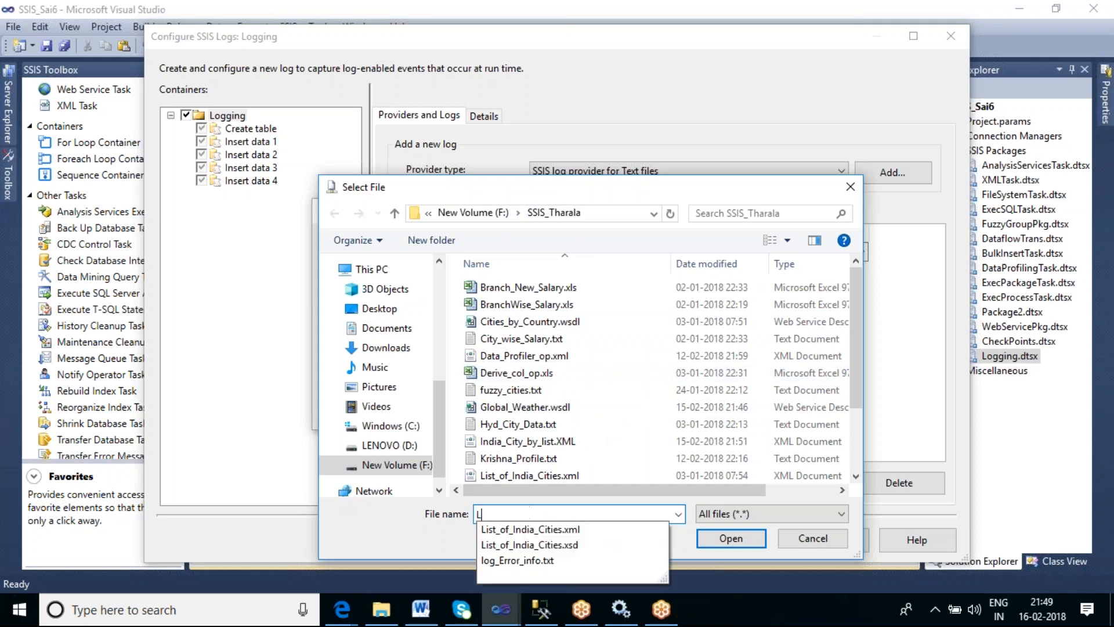
text(og_)
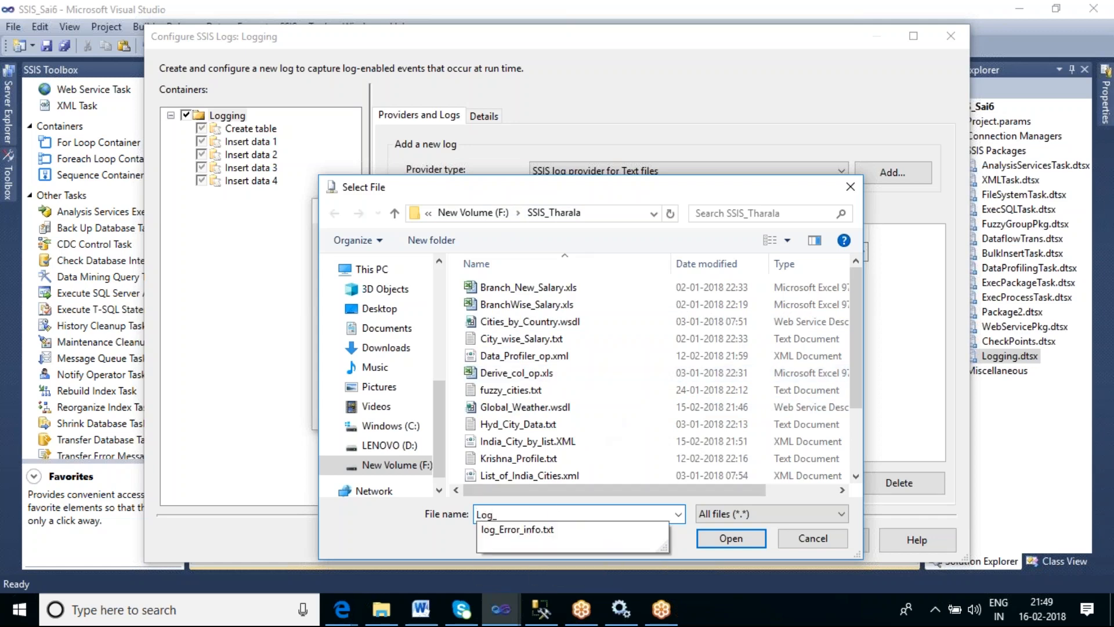
key(BackSpace)
key(BackSpace)
key(BackSpace)
key(BackSpace)
text(CS)
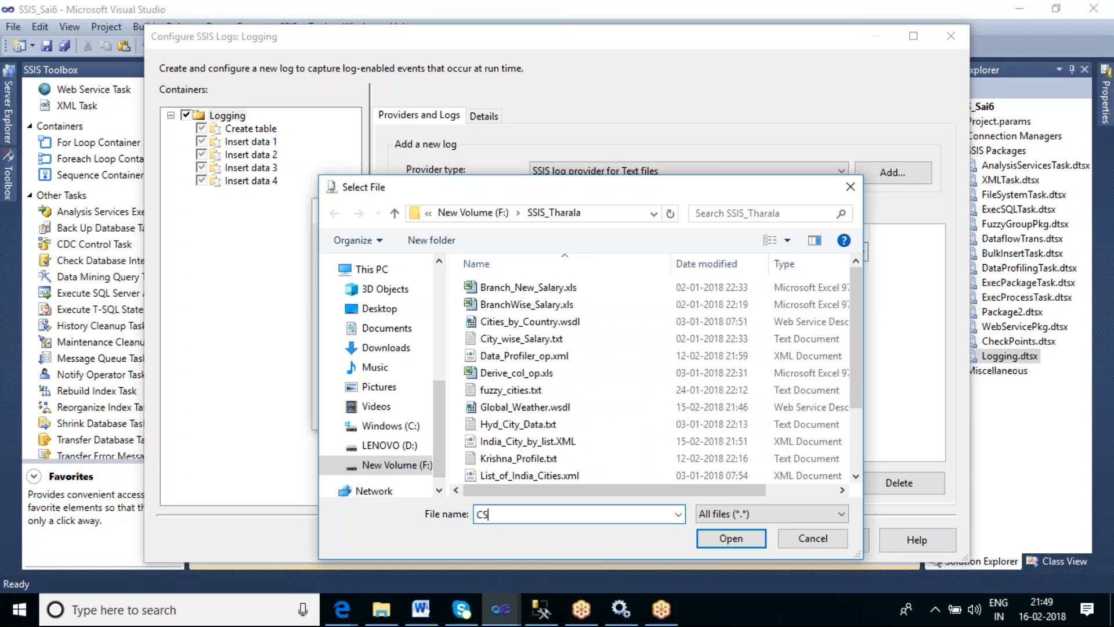
text(V_LOG_Errors.txt)
click(700, 537)
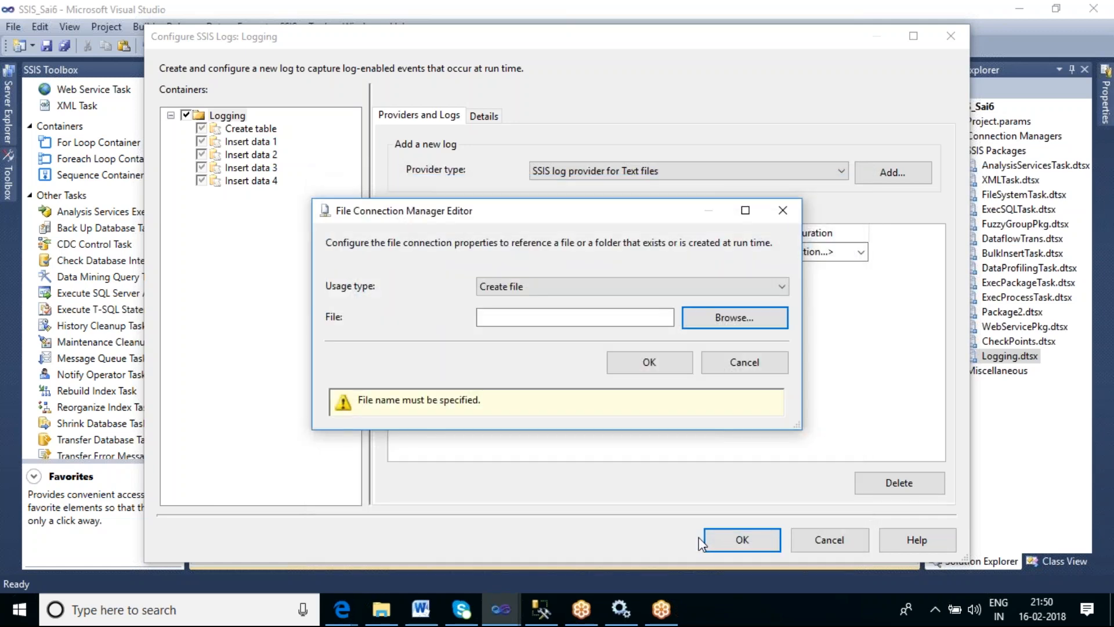
click(647, 364)
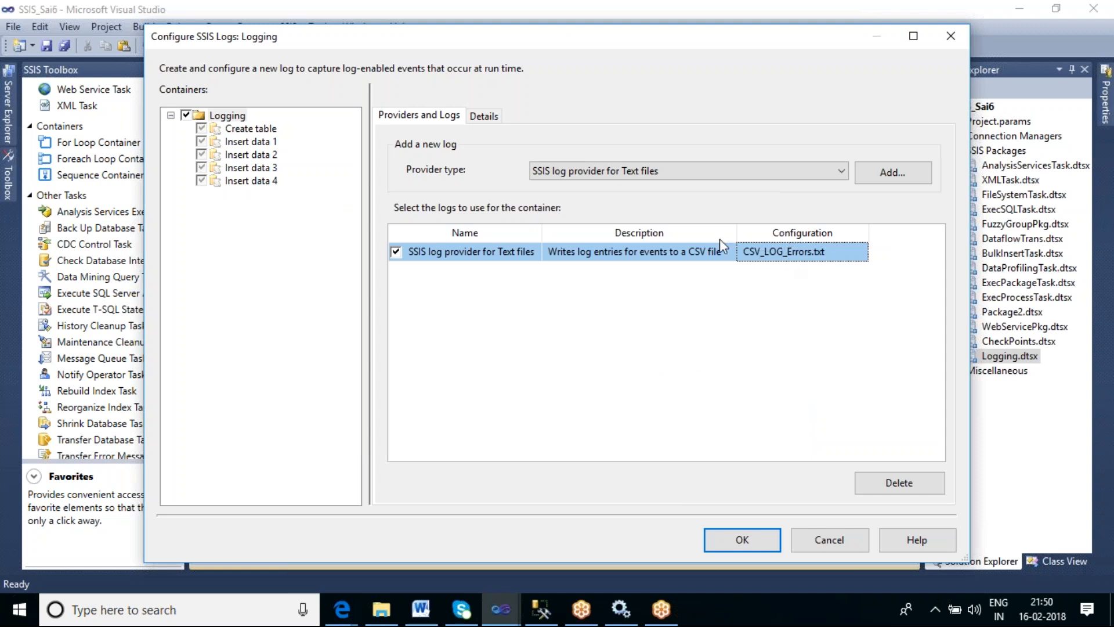
- Add an SSIS log provider for SQL Server and enable it for the container
click(654, 172)
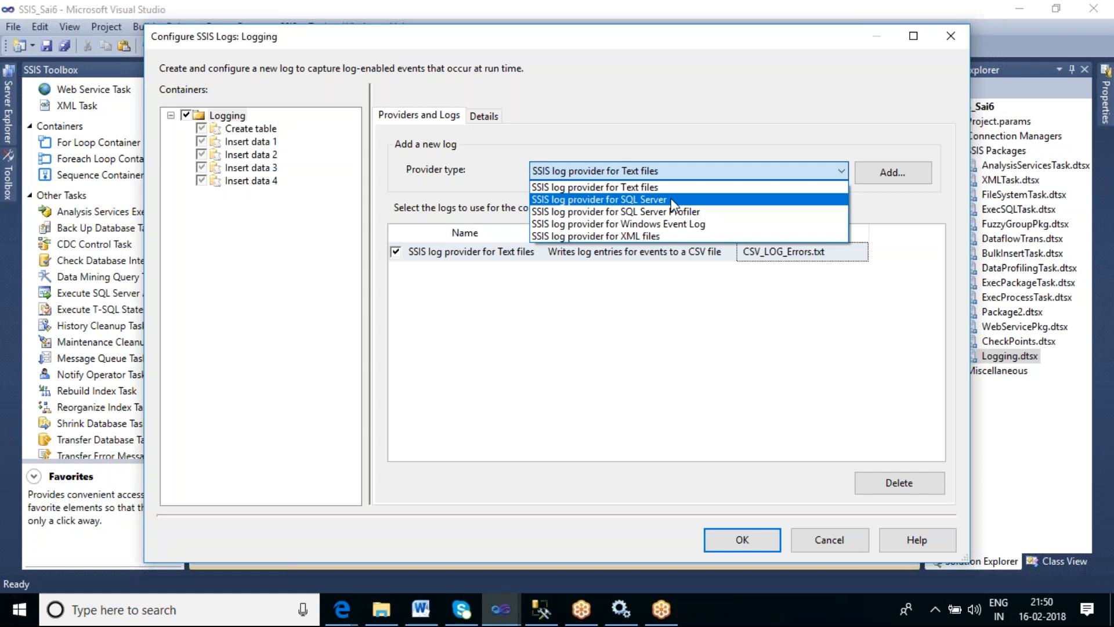
click(670, 198)
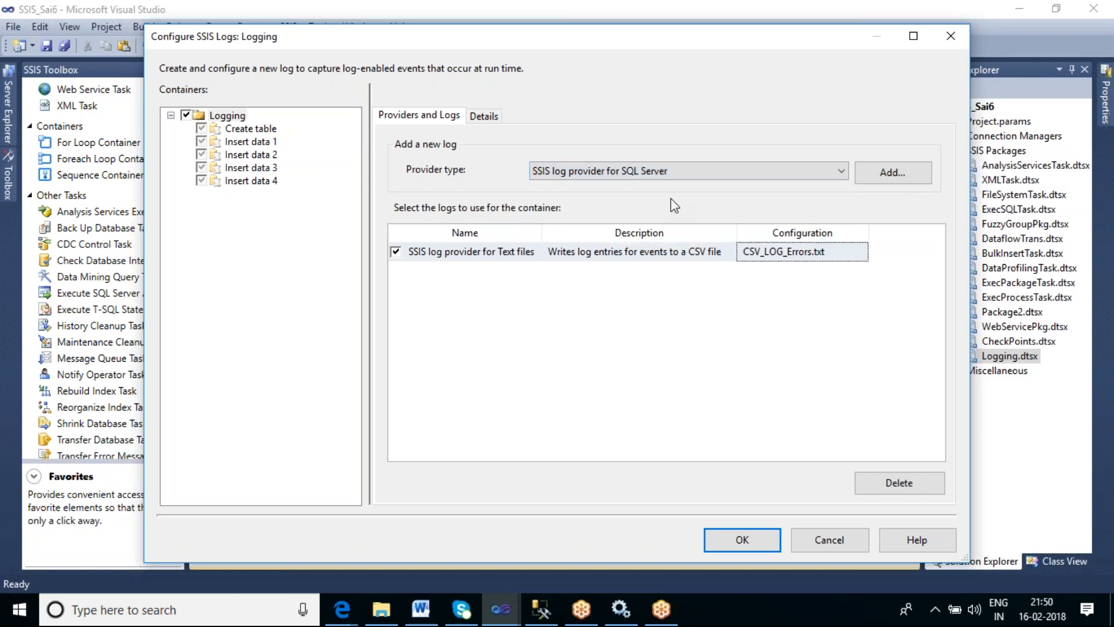
click(895, 172)
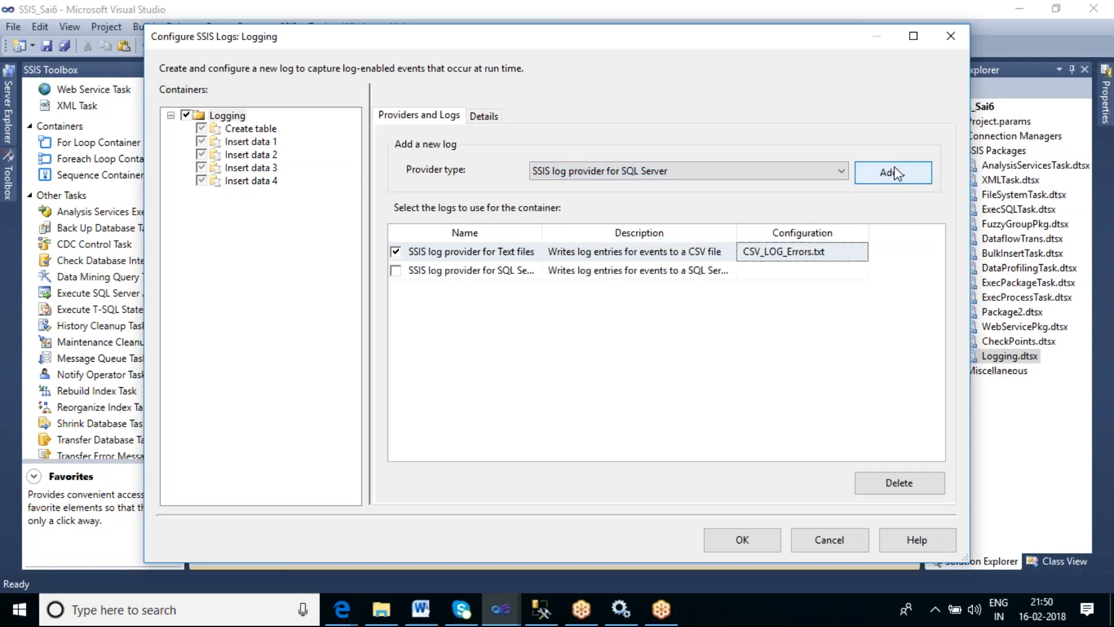
mouse_move(542, 231)
mouse_down()
mouse_move(567, 224)
mouse_move(555, 227)
mouse_up()
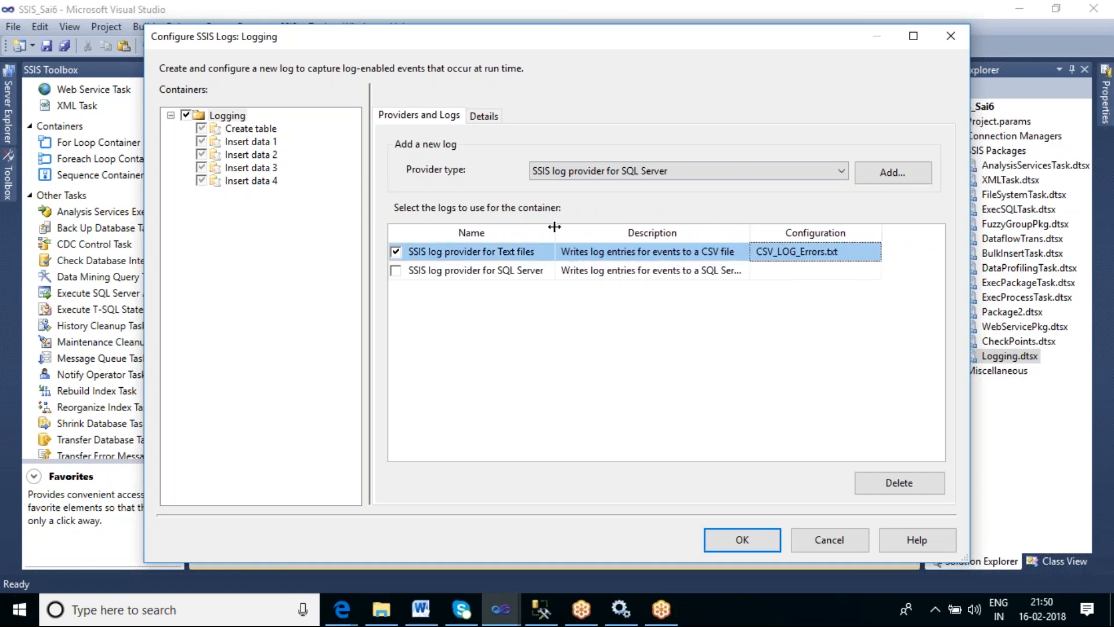
click(395, 271)
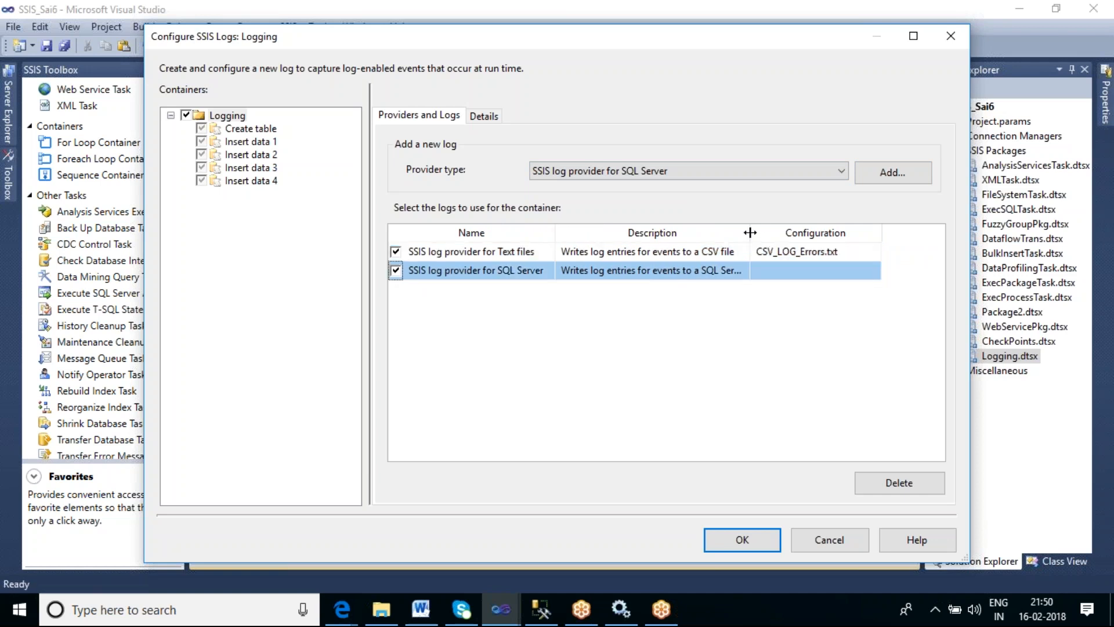
drag(749, 232, 796, 239)
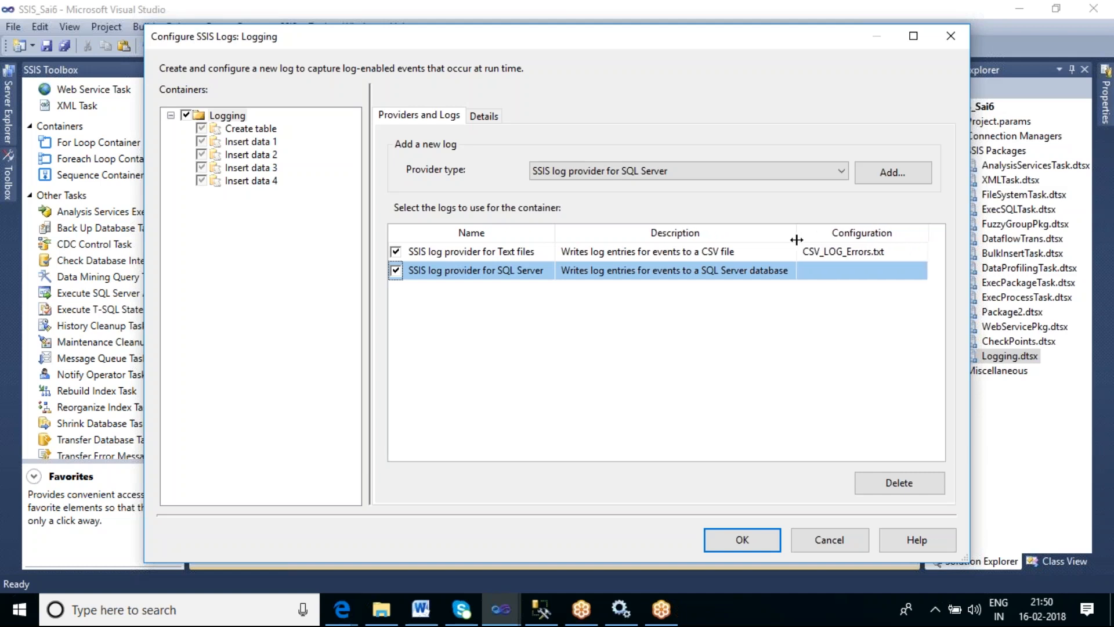
- Set the SQL Server log provider's configuration to the BALAJI-PC.db_Sai7 connection
click(827, 272)
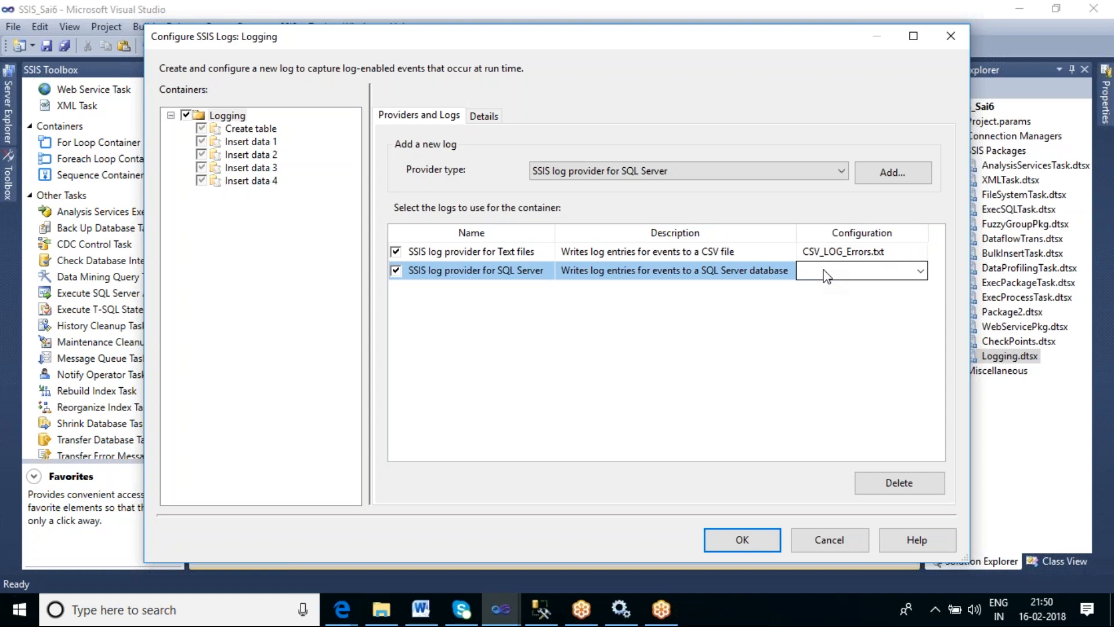
click(922, 272)
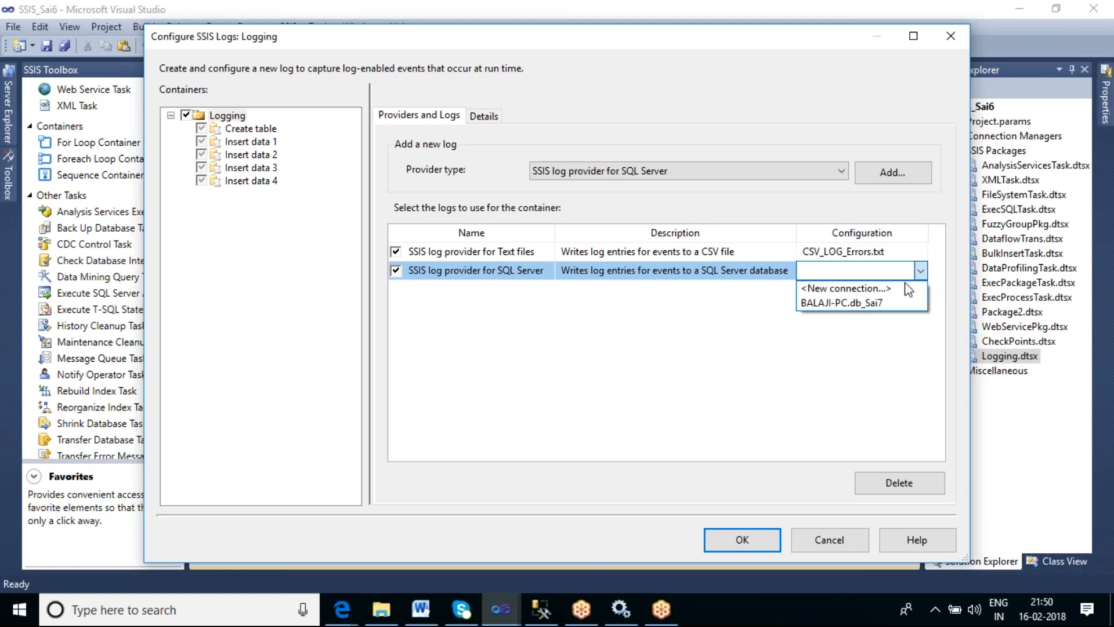
click(858, 303)
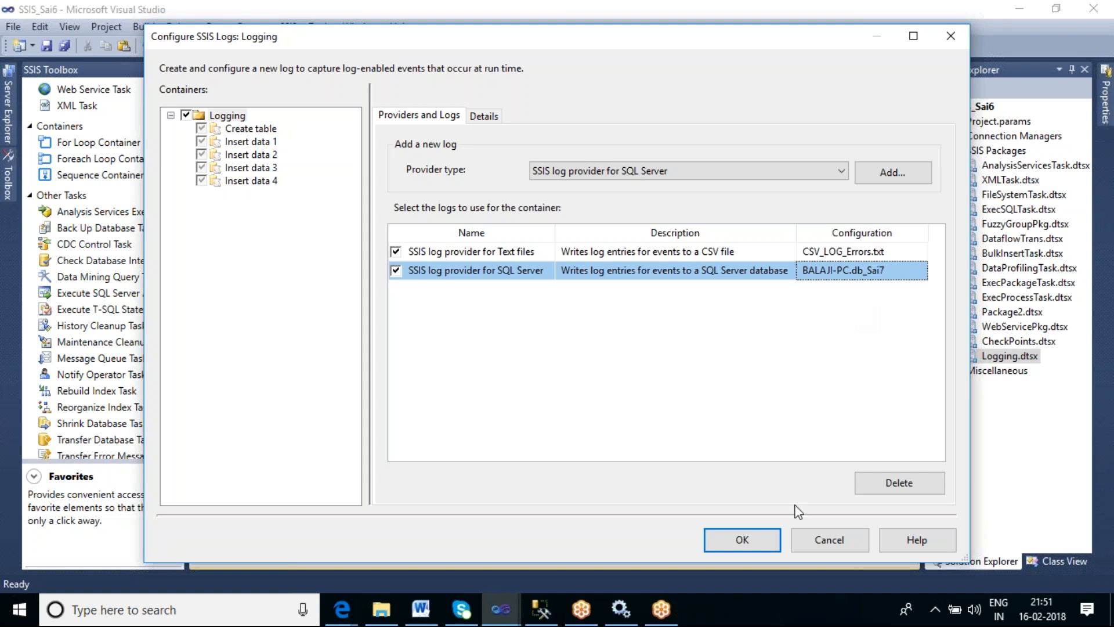
- Switch to SQL Server Management Studio and replace the query with select * from sysssislog, then run it
click(552, 616)
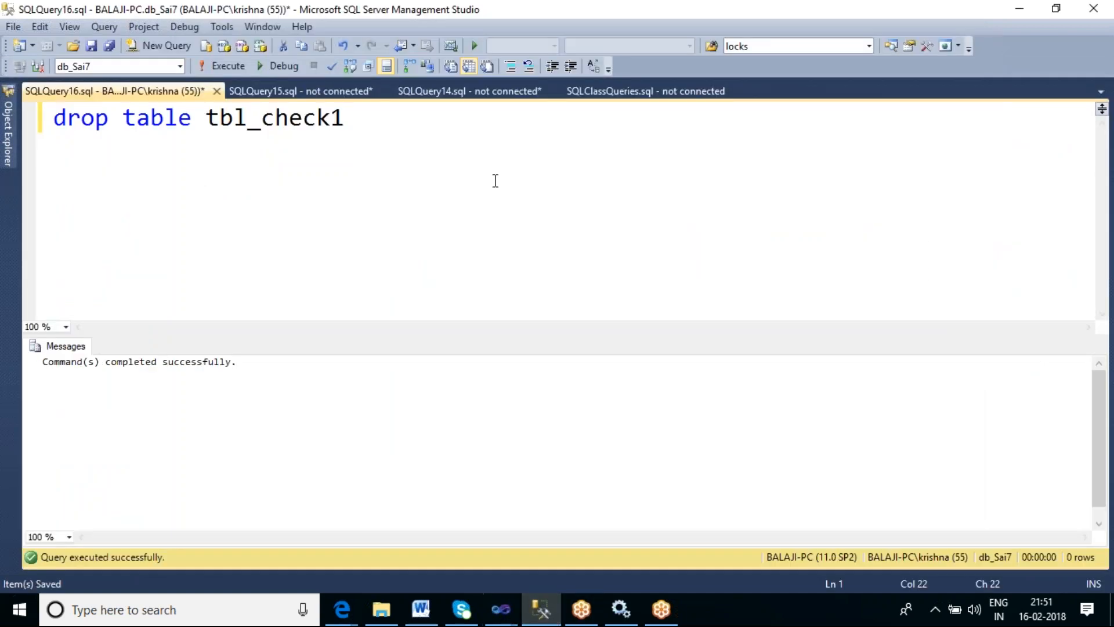
key(ctrl+a)
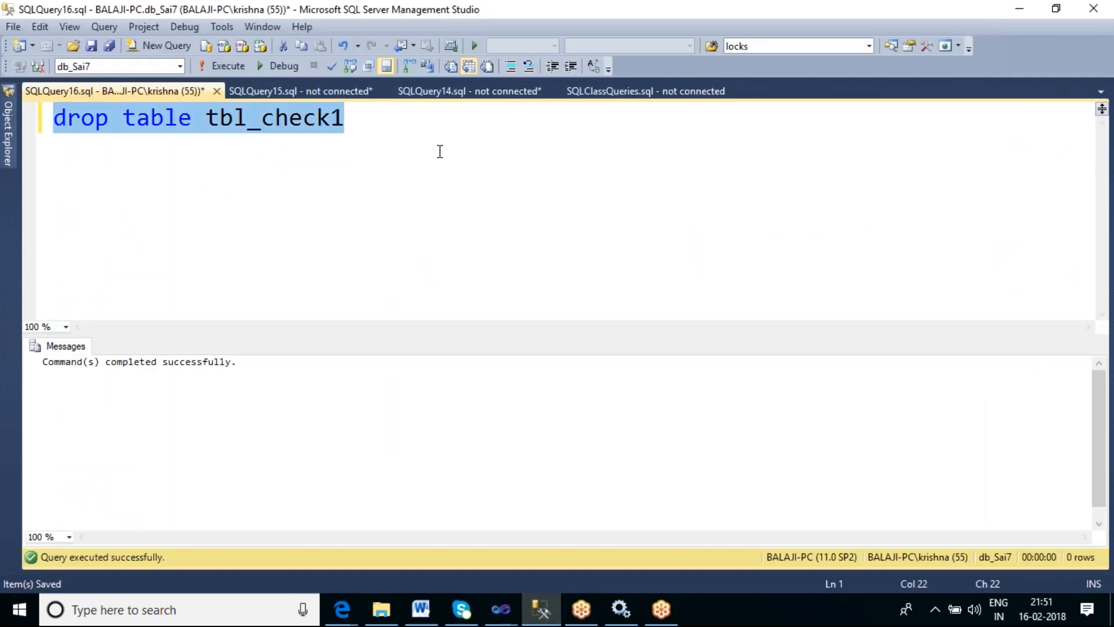
text(select )
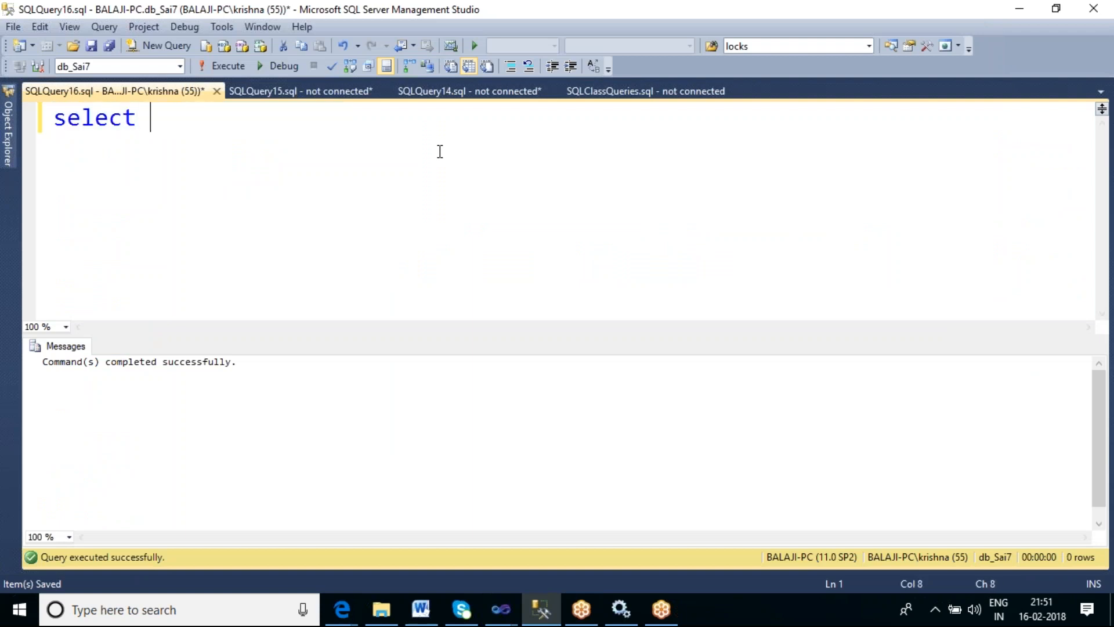
text(* from sys)
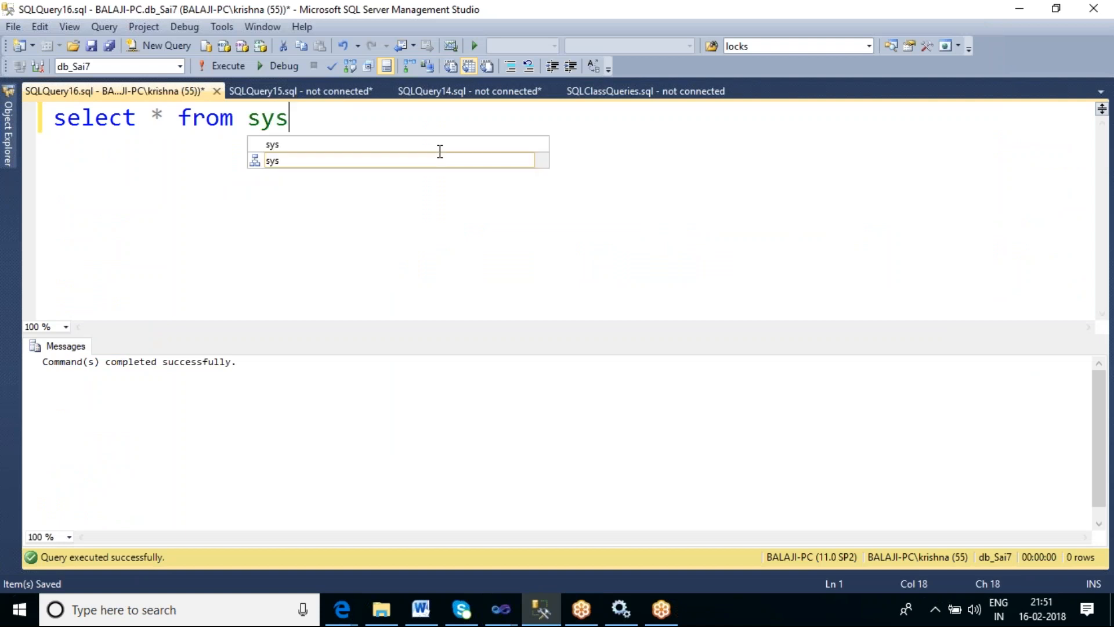
text(ssislog)
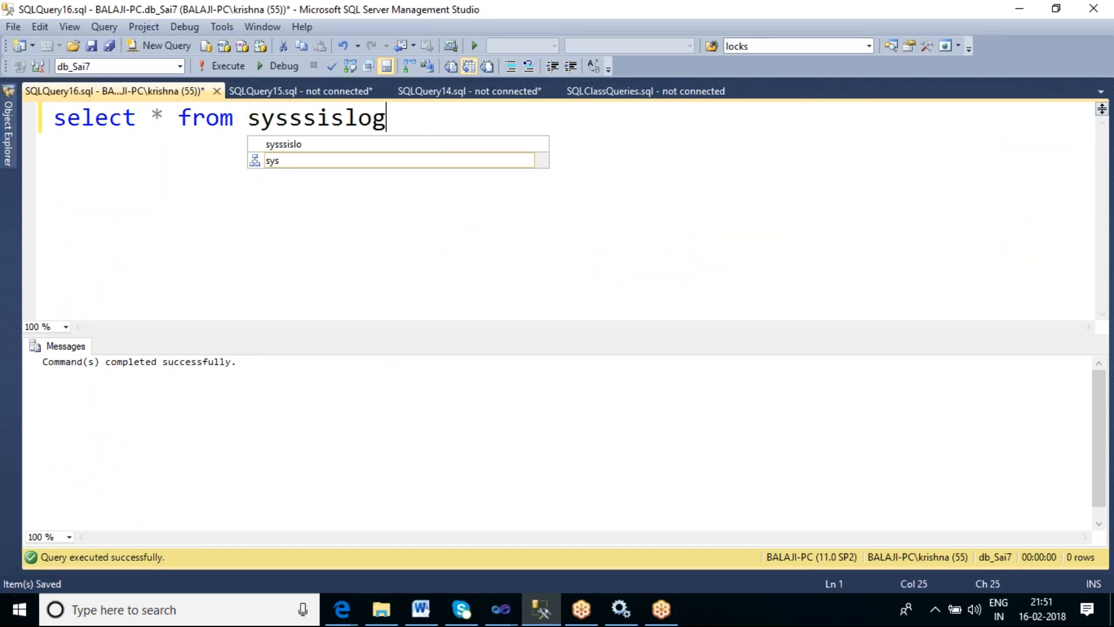
key(F5)
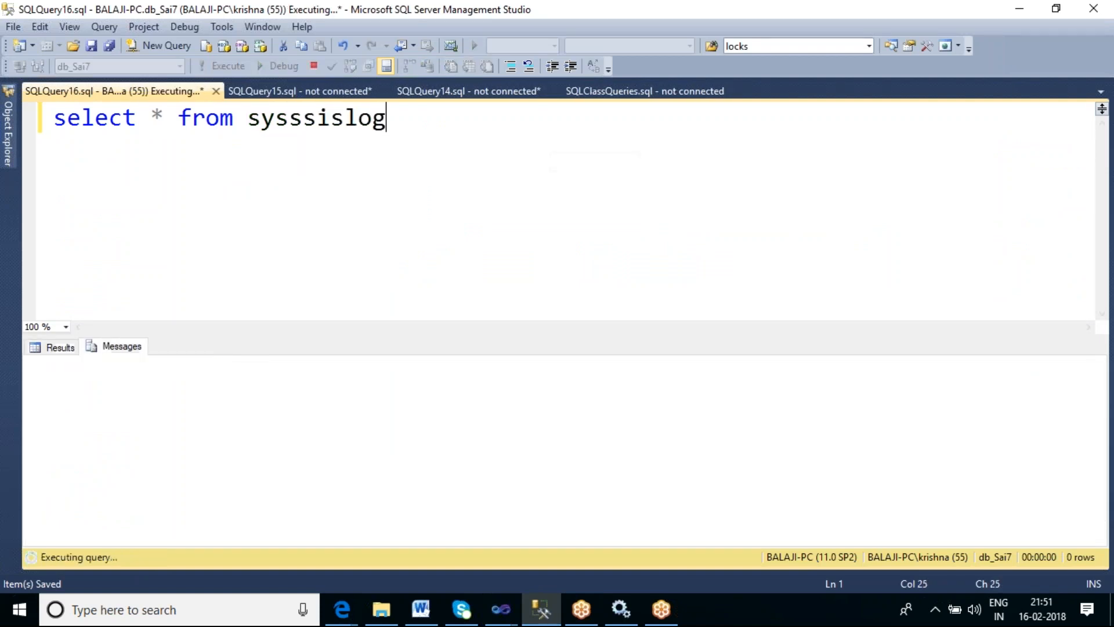
- Change the queried table name to ssissyslog and run the query
double_click(336, 120)
text(ssiss)
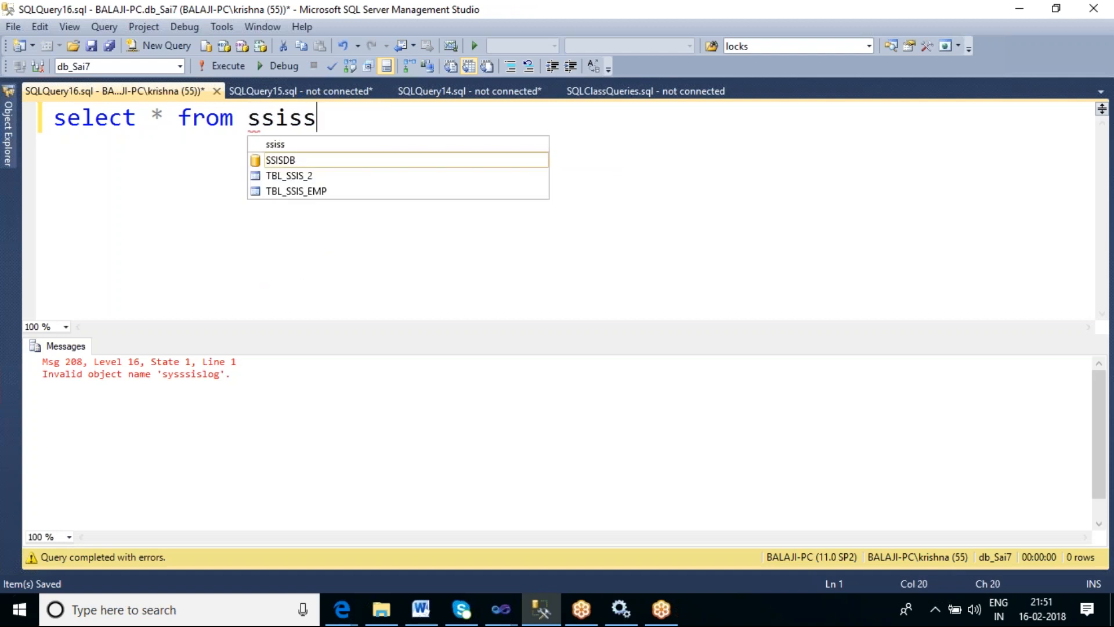
text(yslog)
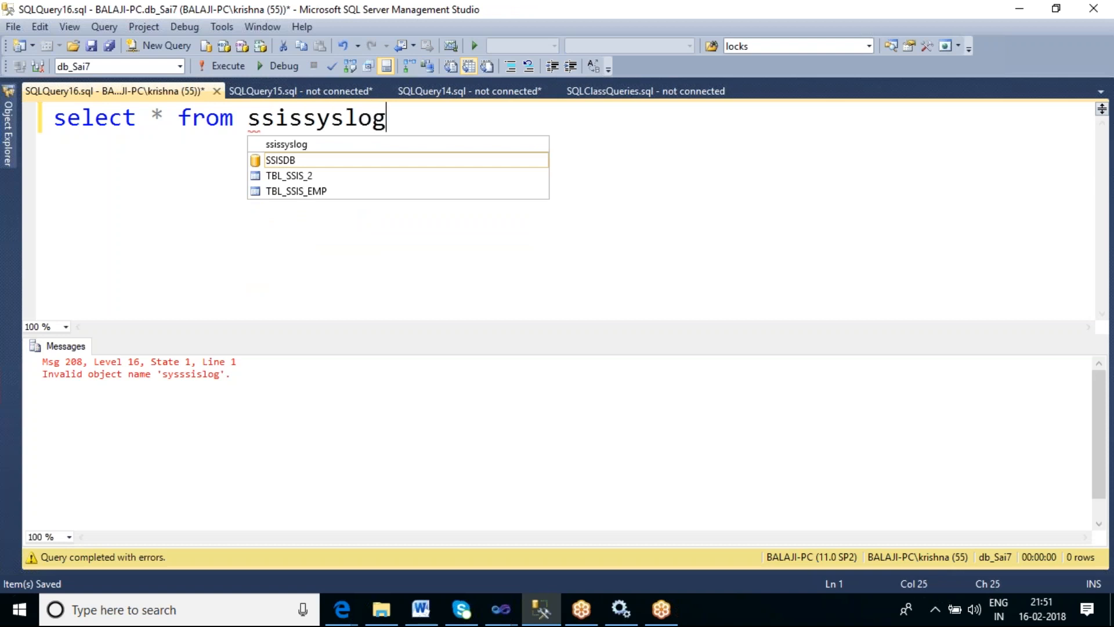
key(F5)
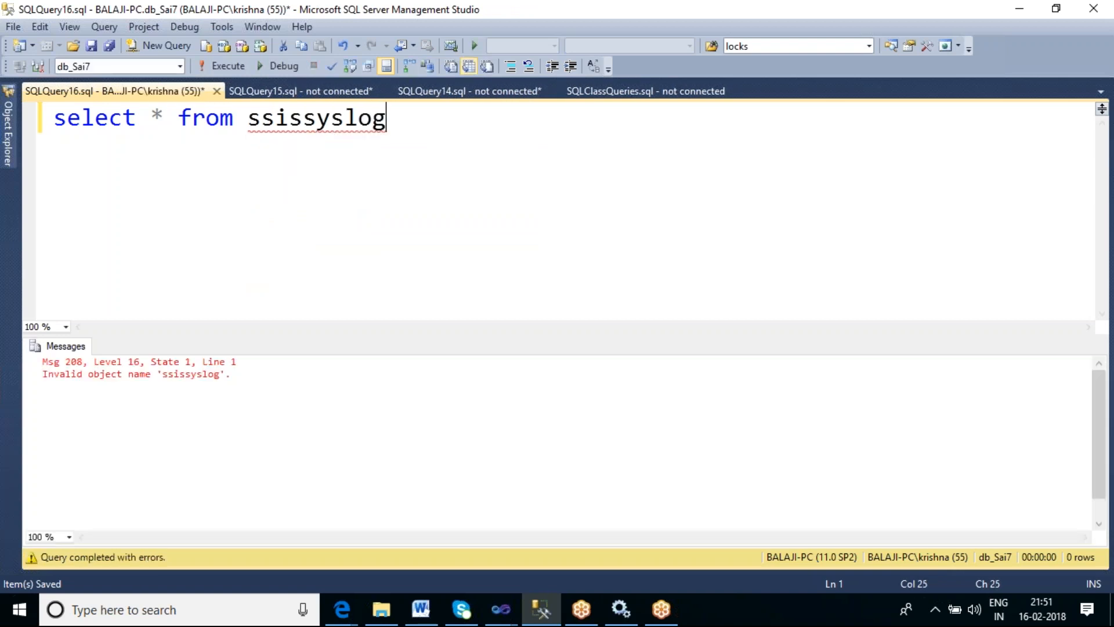
- Change the table name back to sysssislog and run the query again
key(BackSpace)
key(BackSpace)
key(BackSpace)
key(BackSpace)
key(BackSpace)
key(BackSpace)
key(BackSpace)
key(BackSpace)
key(BackSpace)
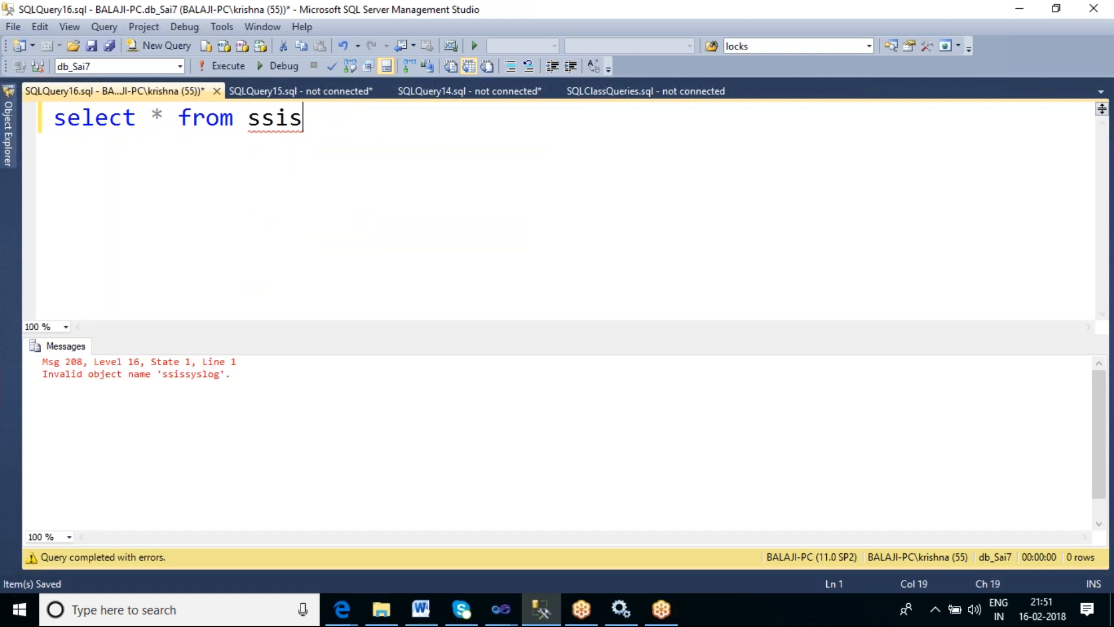
key(BackSpace)
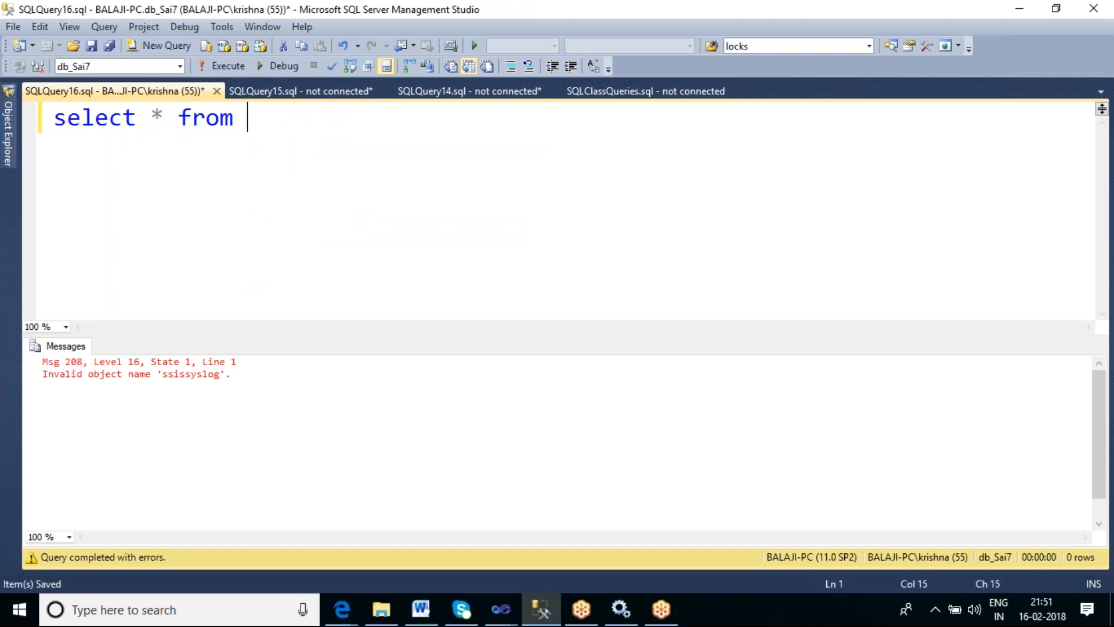
text(ssi)
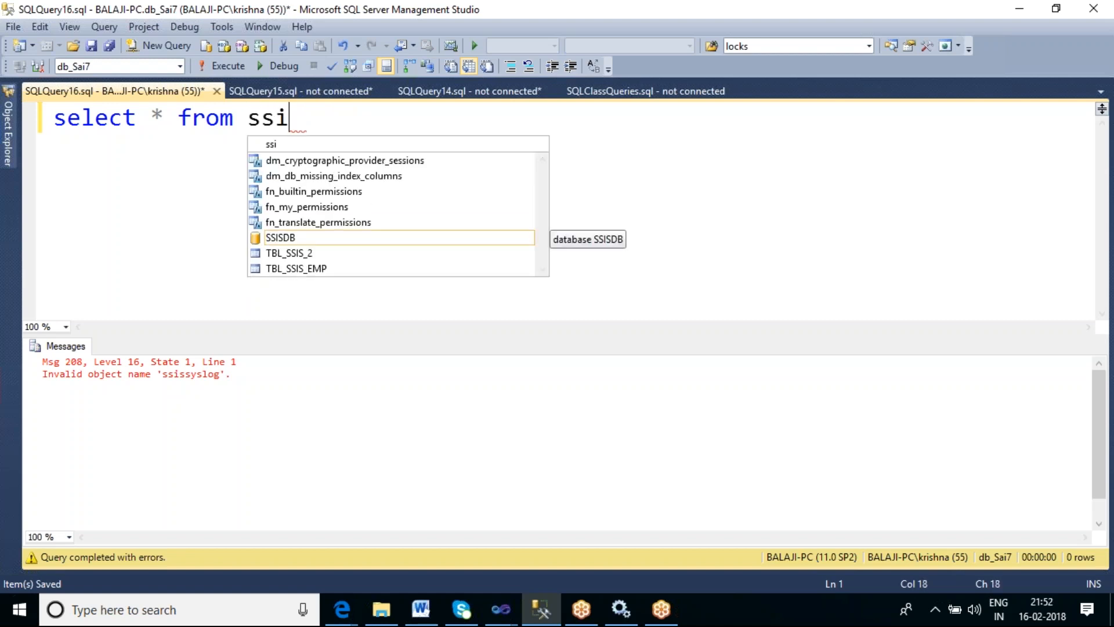
key(BackSpace)
key(BackSpace)
text(ysssislog)
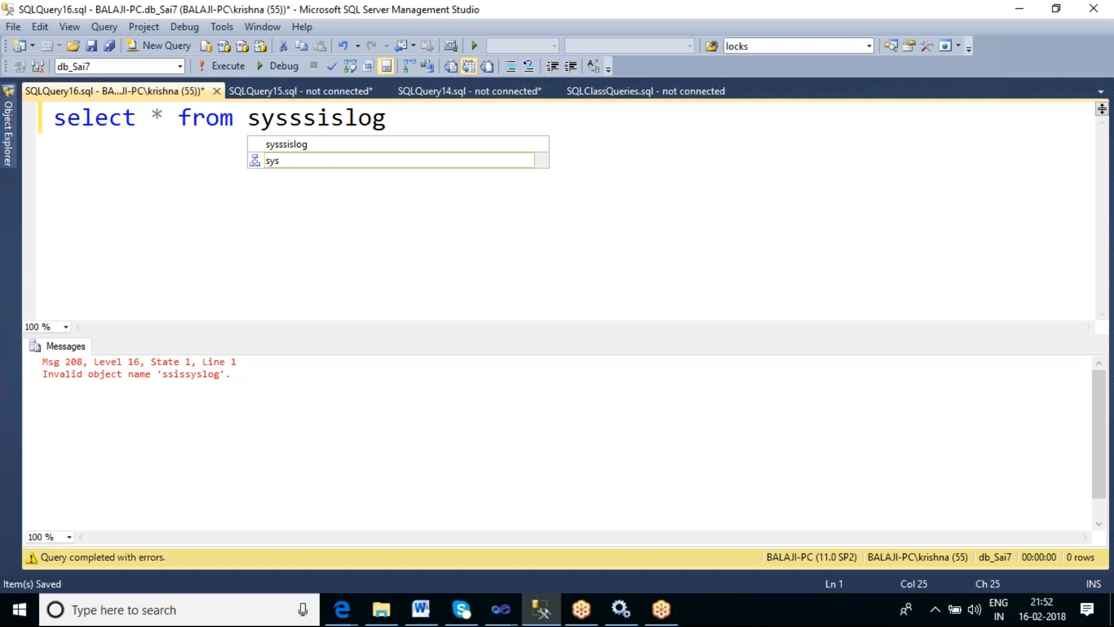
key(F5)
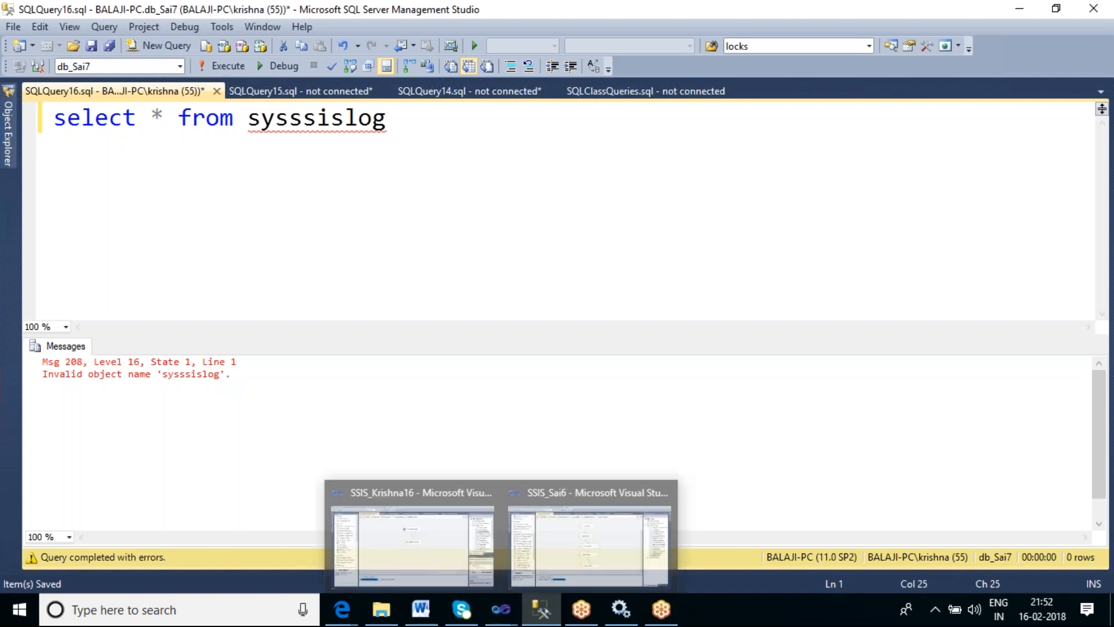
- Return to Visual Studio and search Windows for sysssislog, then for ssislog
mouse_move(376, 131)
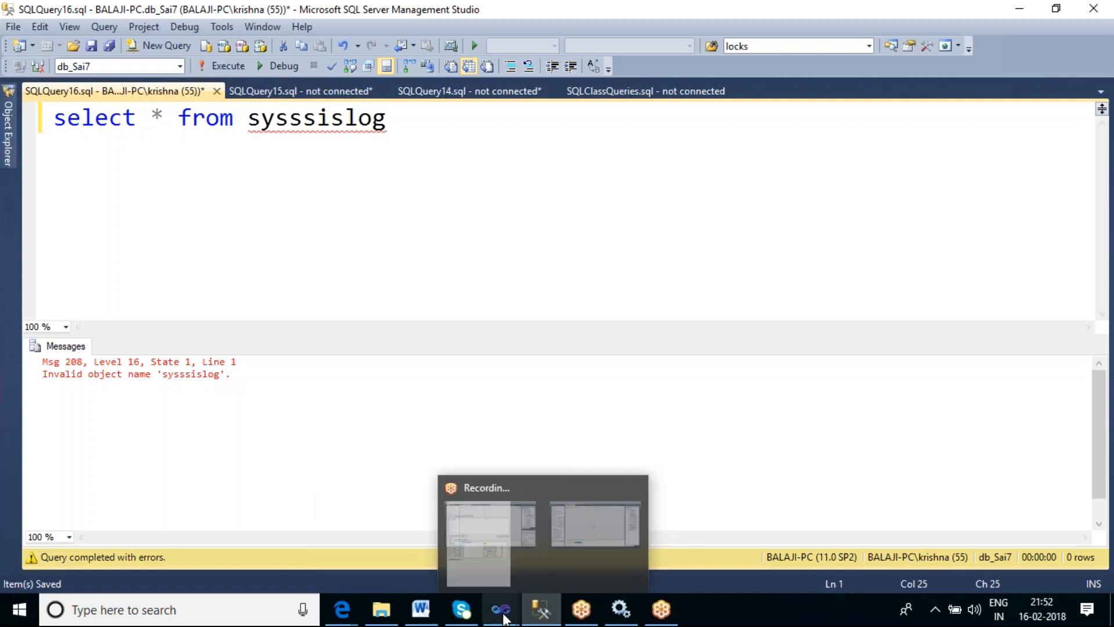
mouse_move(497, 614)
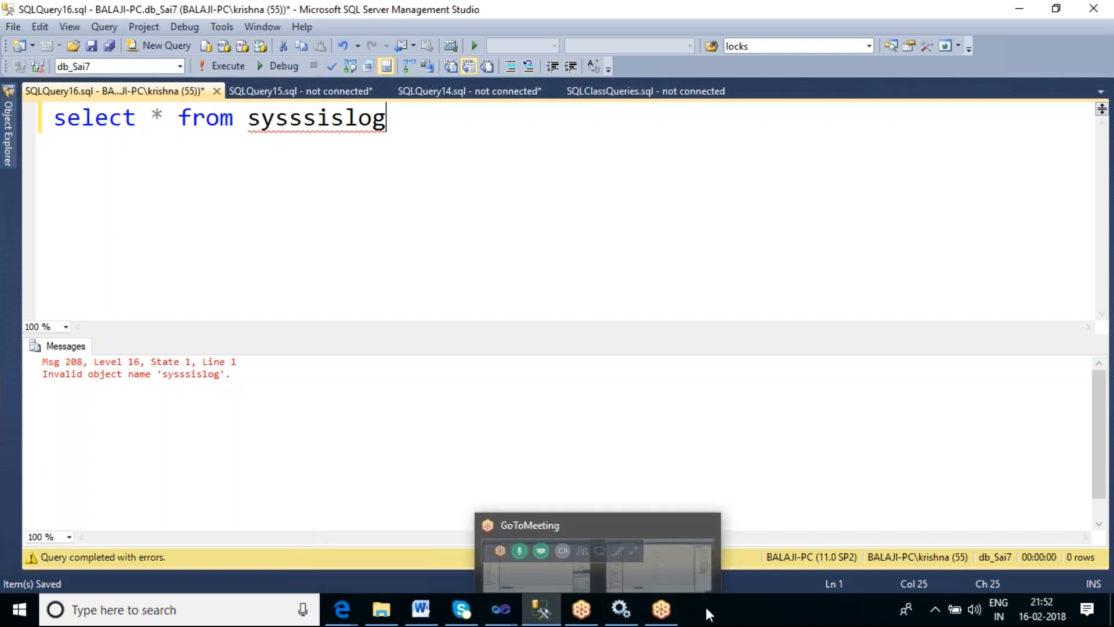
click(226, 604)
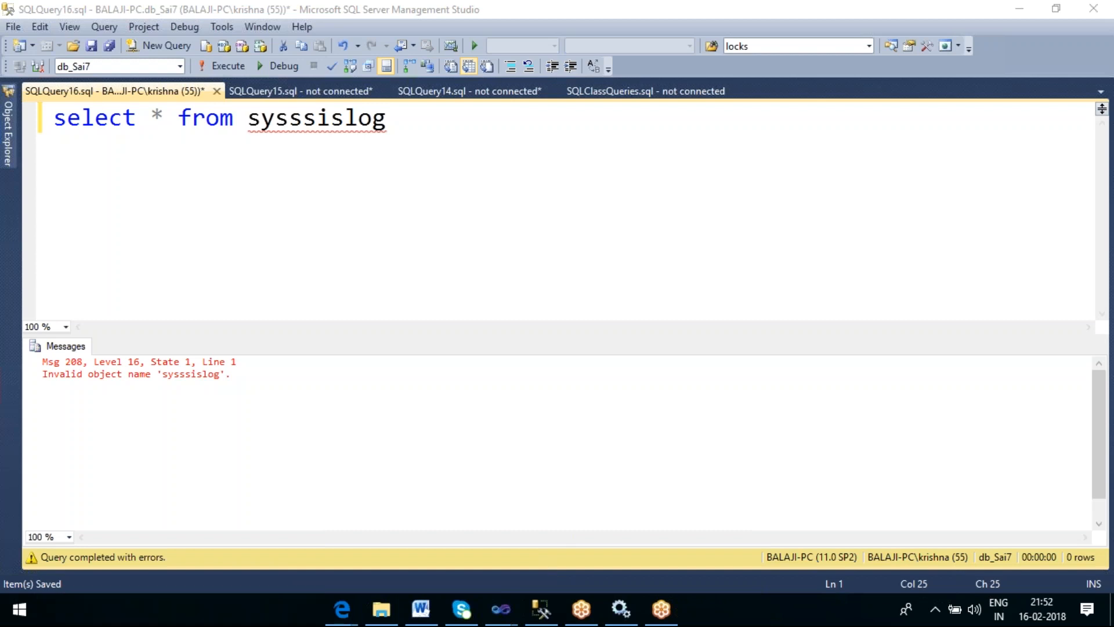
click(1021, 8)
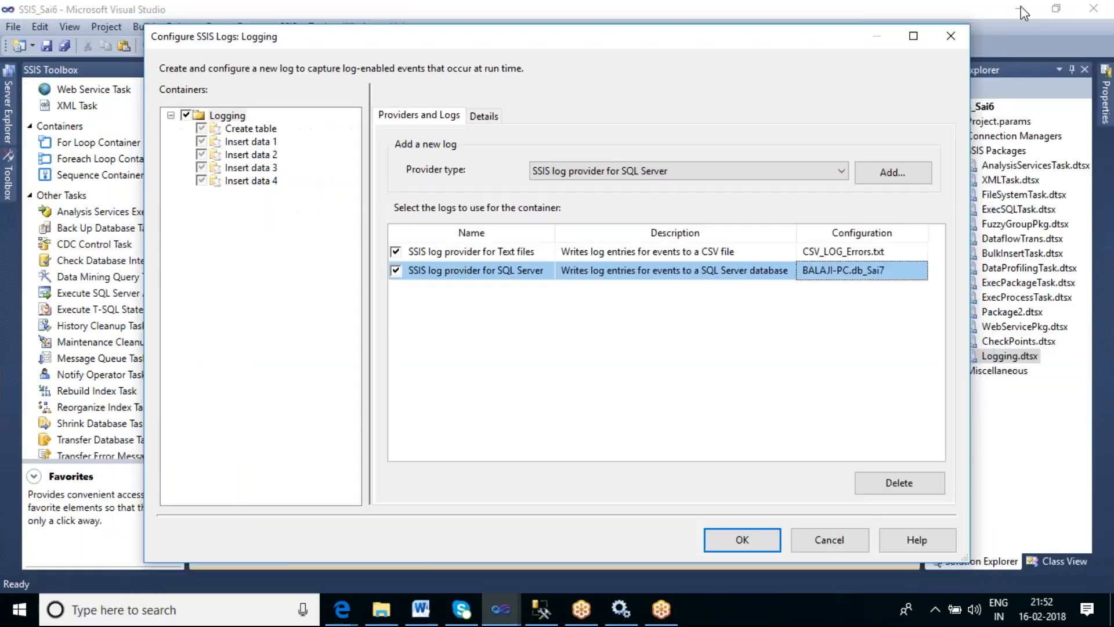
click(155, 611)
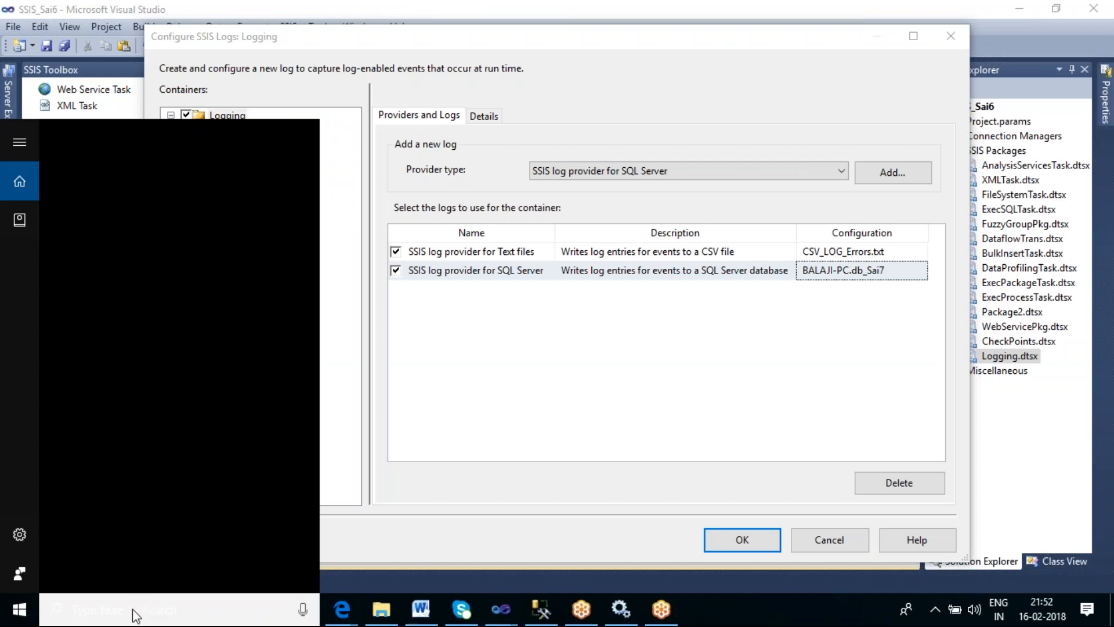
text(sys)
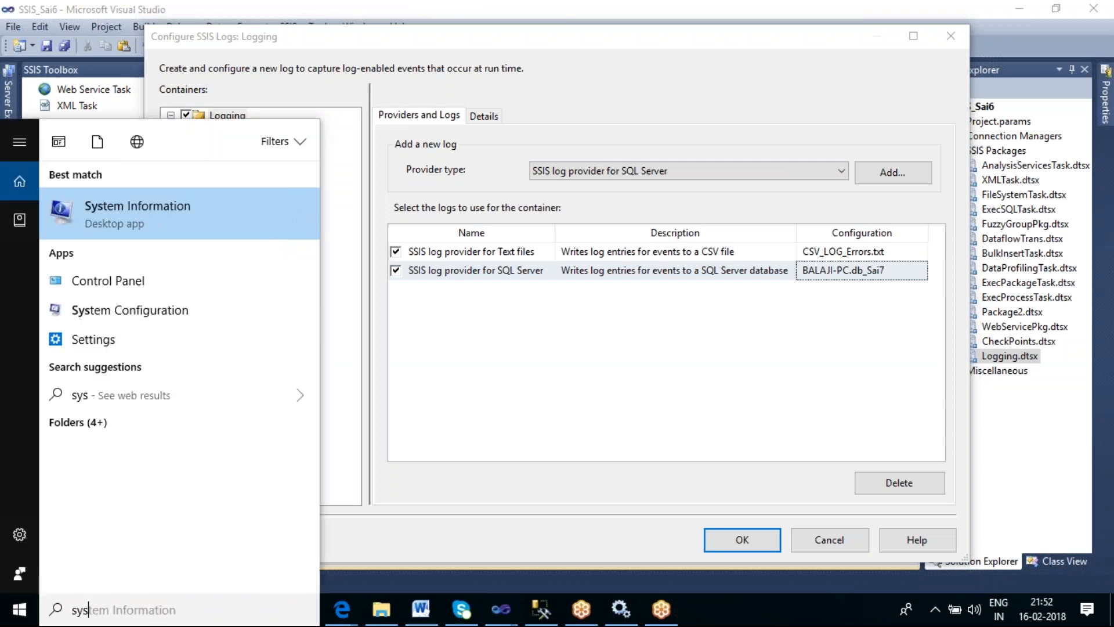
text(ssislog)
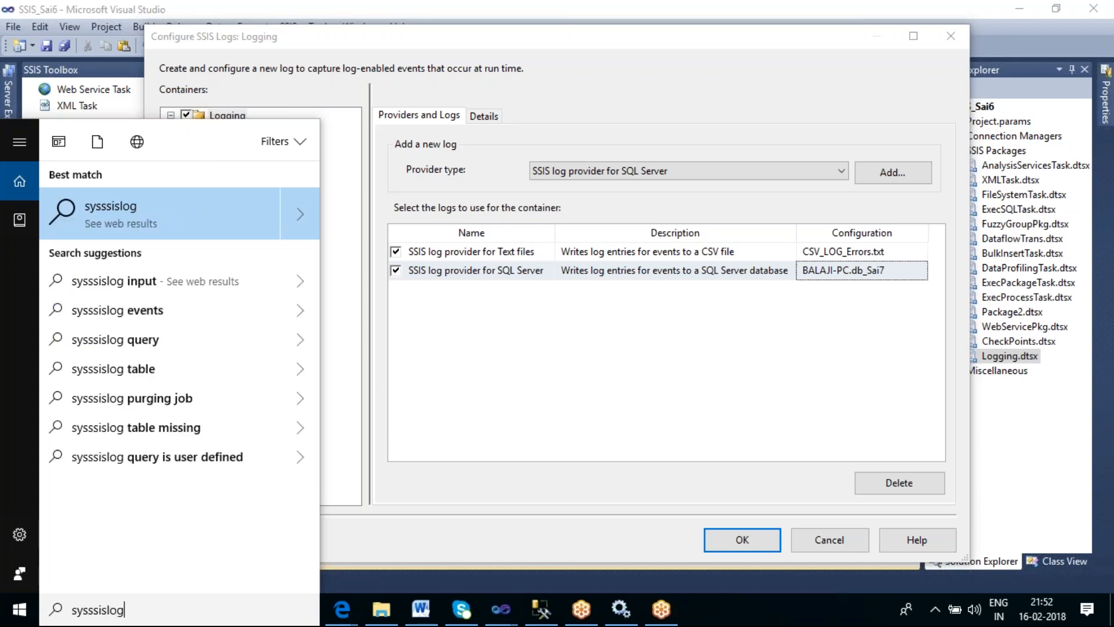
key(BackSpace)
key(BackSpace)
key(BackSpace)
key(BackSpace)
key(BackSpace)
key(BackSpace)
key(BackSpace)
key(BackSpace)
key(BackSpace)
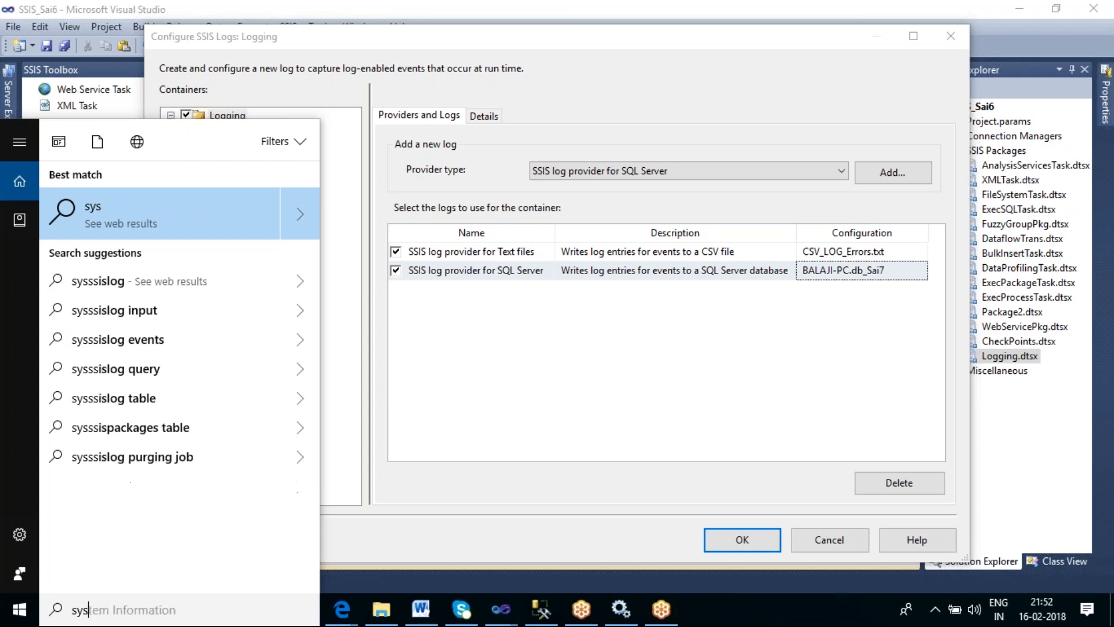
key(BackSpace)
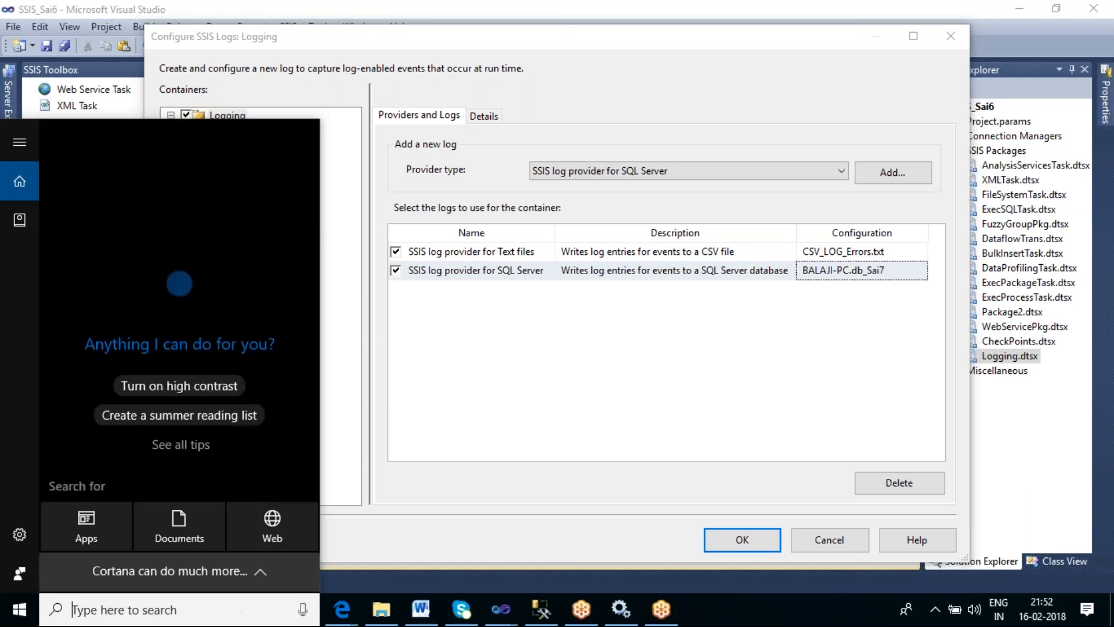
text(ssislog)
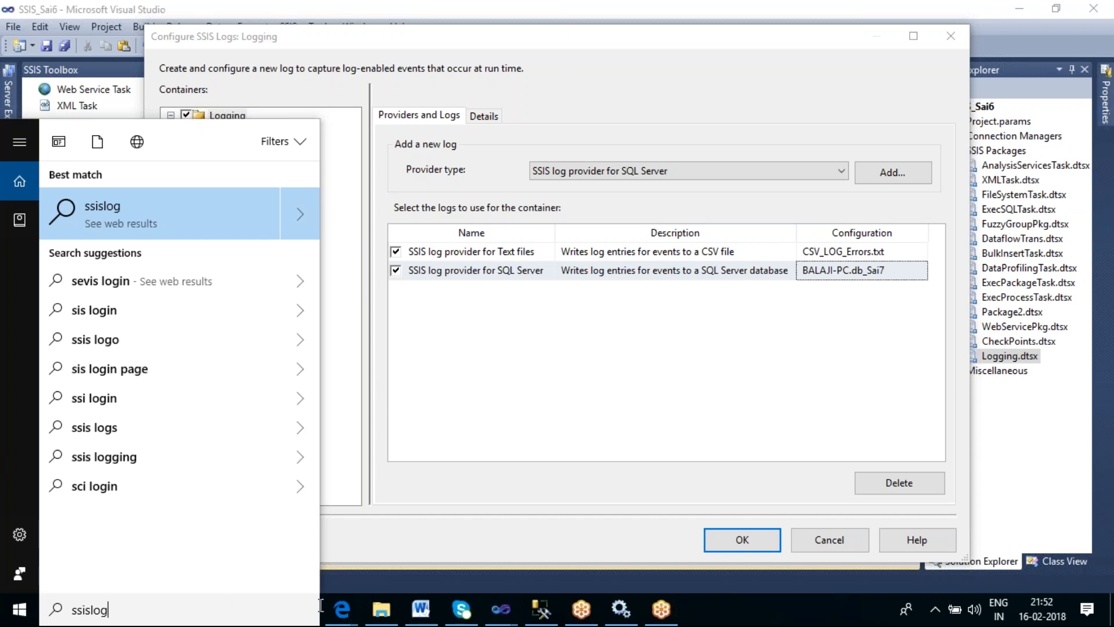
- Open File Explorer and browse the folders on New Volume (F:)
click(381, 610)
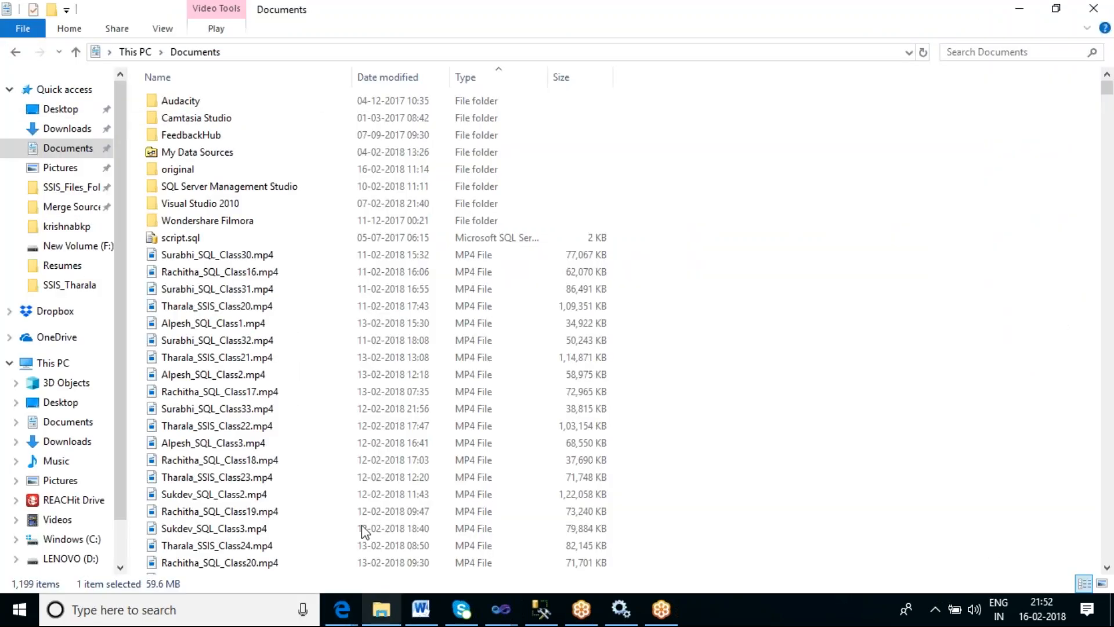
click(93, 249)
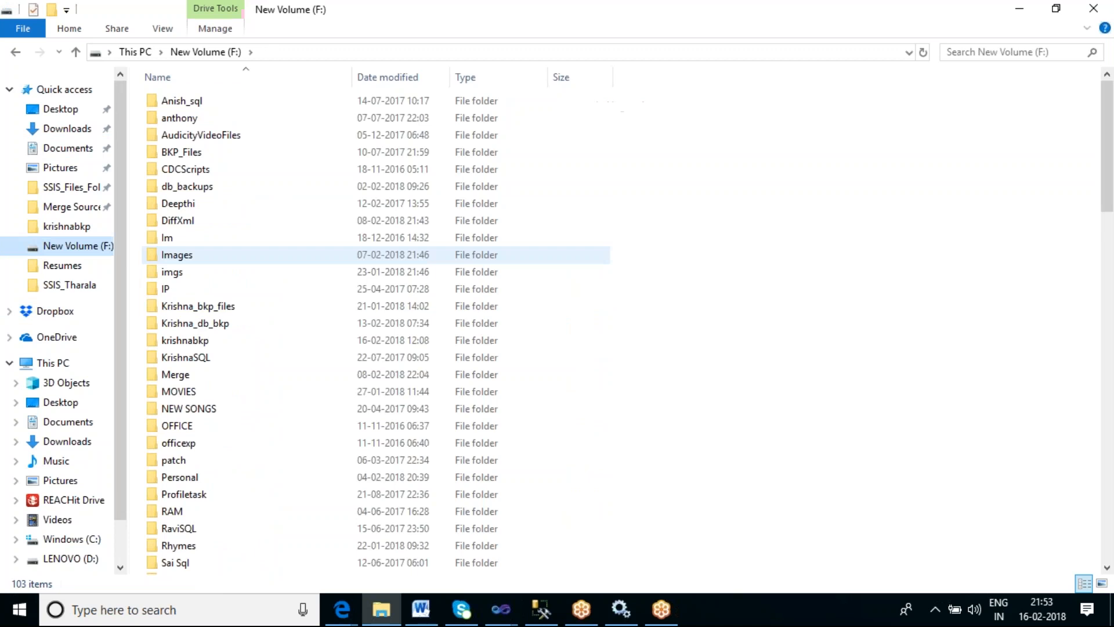
scroll(290, 255, down, 18)
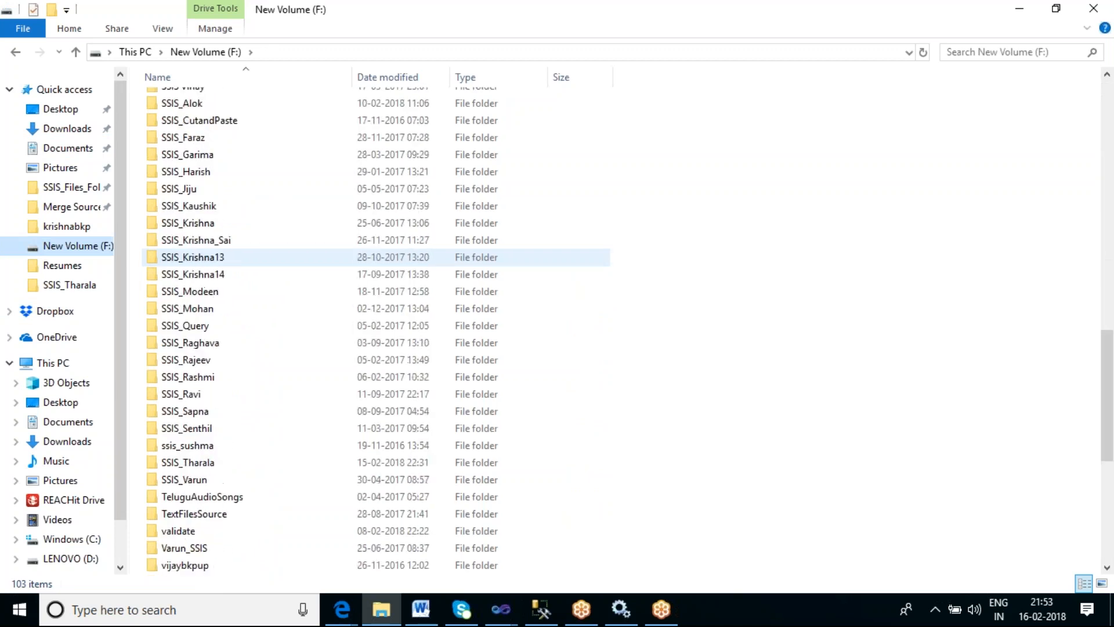
scroll(290, 257, down, 5)
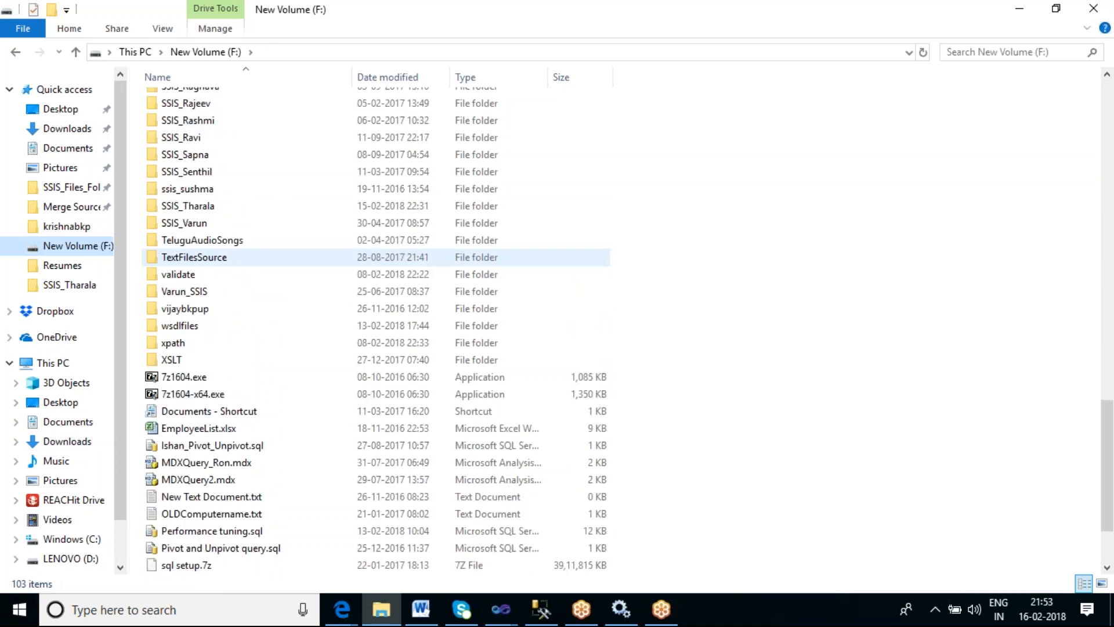
scroll(377, 257, down, 2)
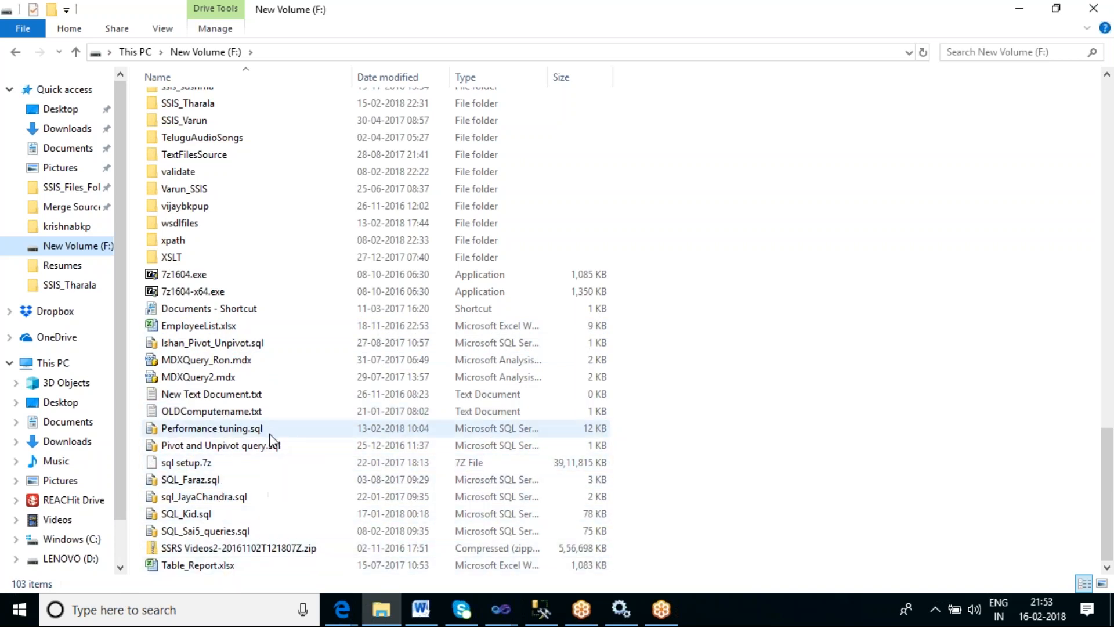
scroll(269, 436, up, 4)
scroll(272, 439, up, 18)
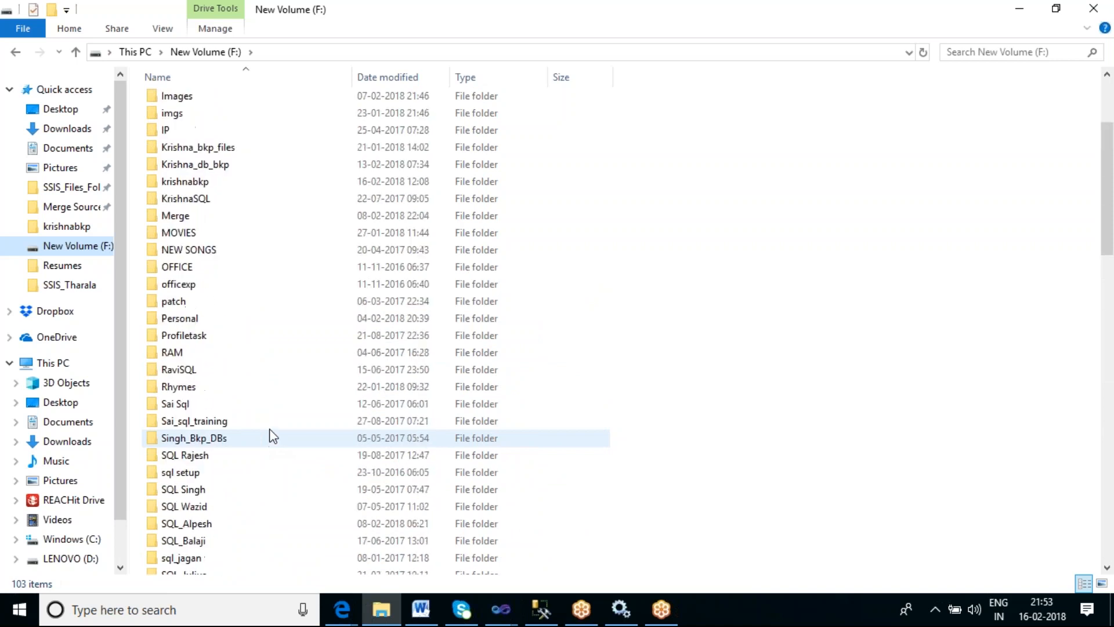
double_click(204, 319)
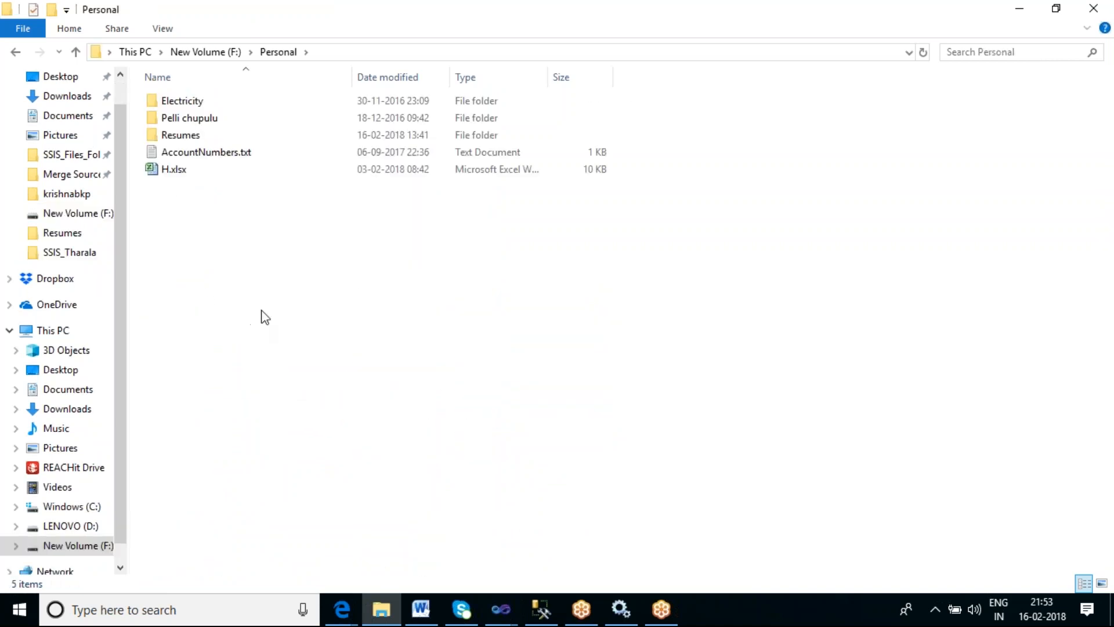
click(223, 55)
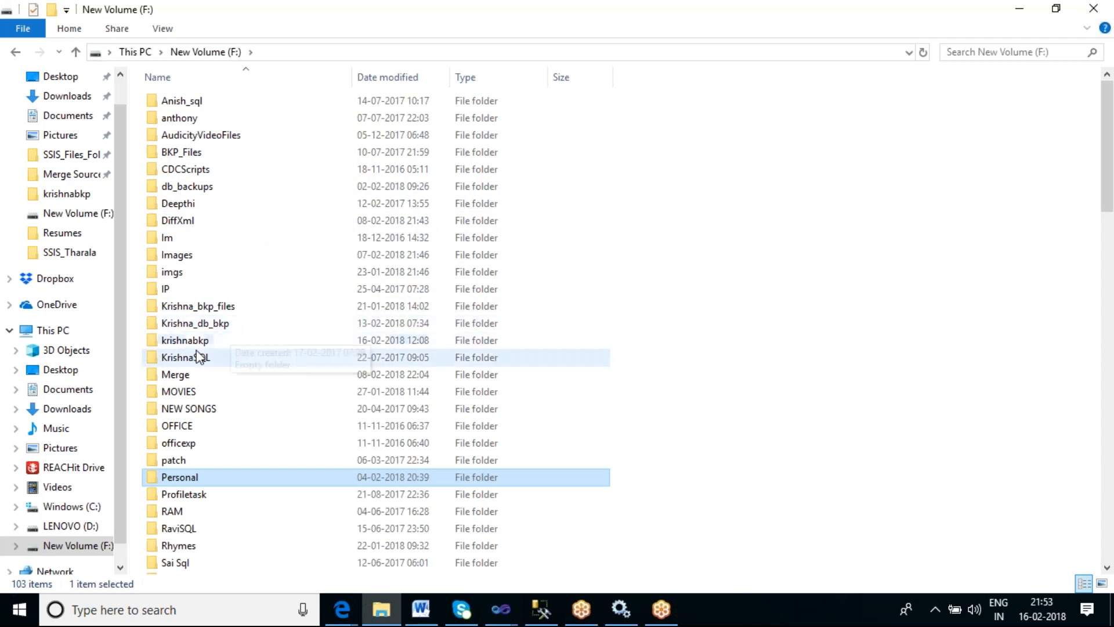
- Open the krishnabkp folder on New Volume (F:), scroll through its files, and return to the drive
double_click(186, 343)
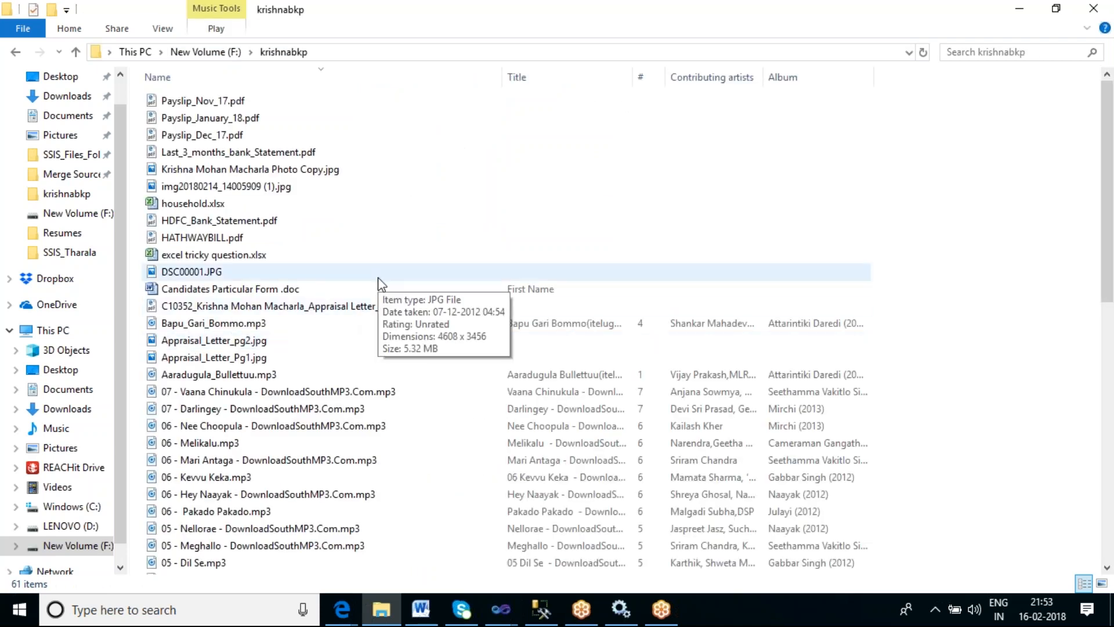
scroll(378, 284, down, 2)
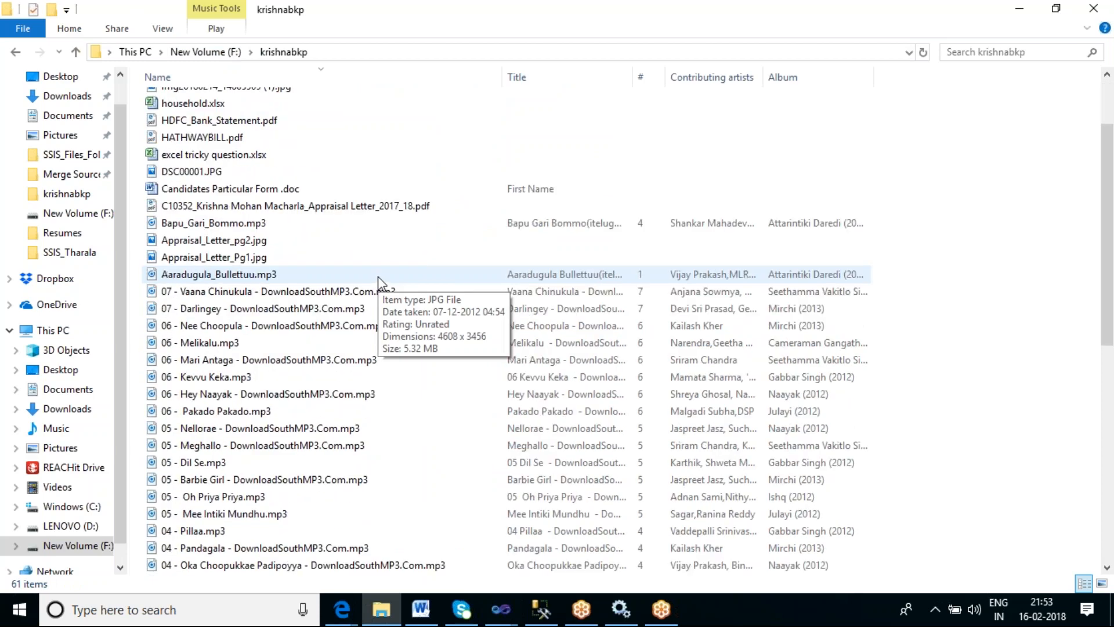
scroll(378, 276, down, 9)
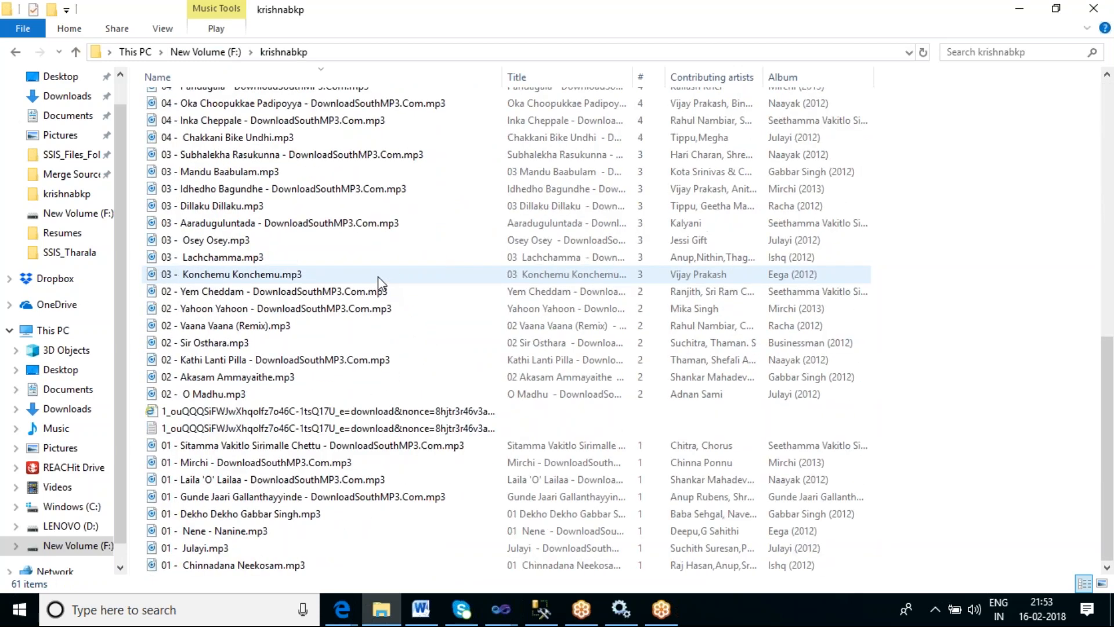
scroll(377, 277, up, 11)
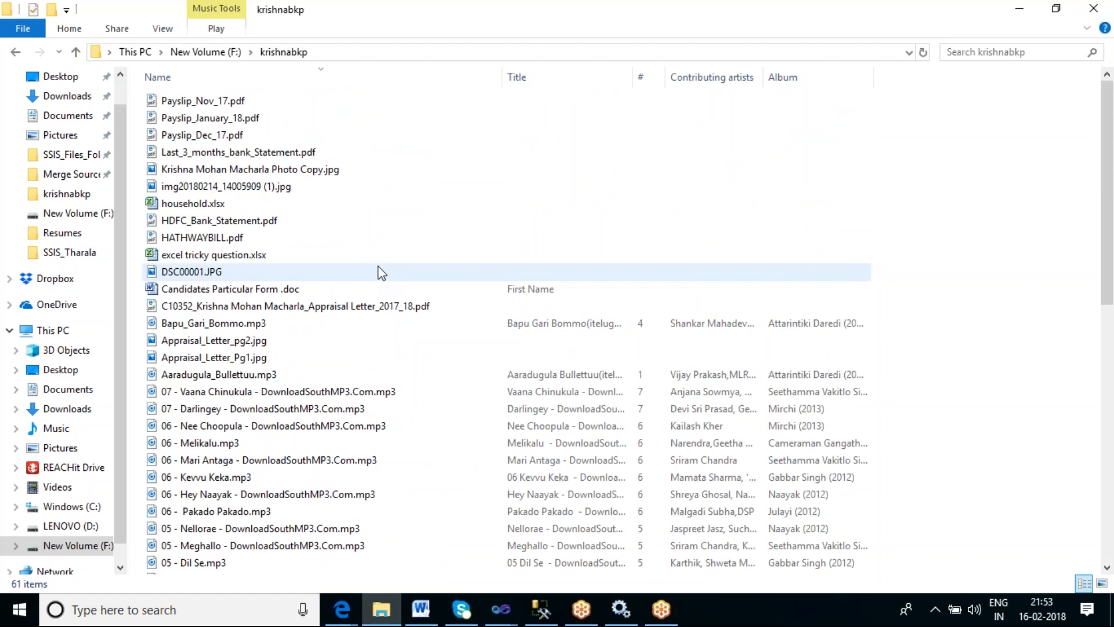
click(209, 52)
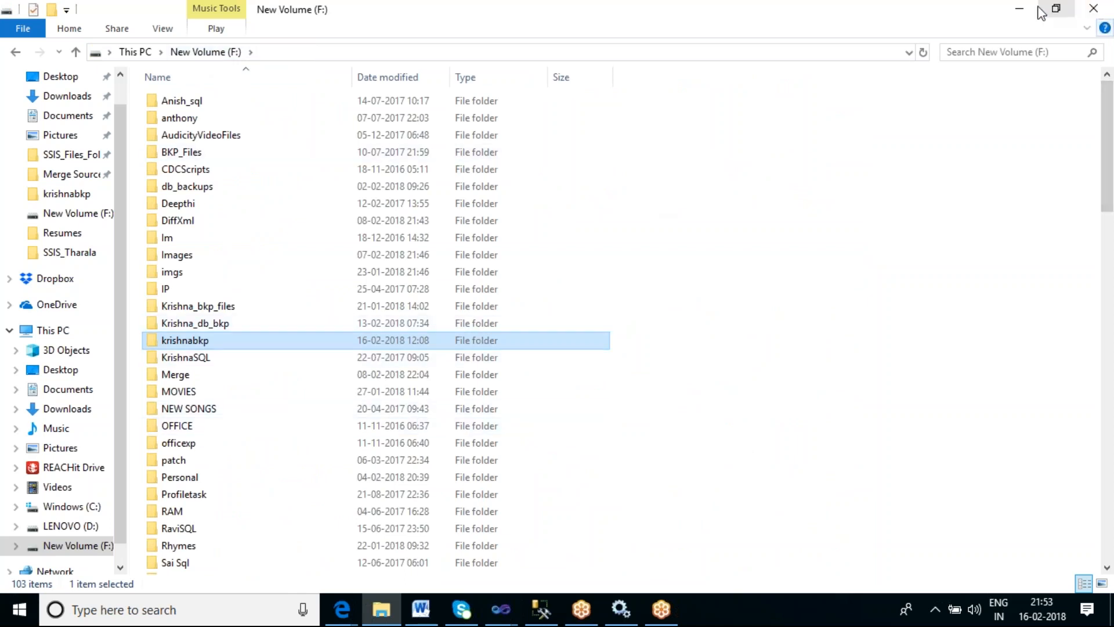
- Minimize File Explorer, show the desktop, and look over the desktop folders
click(1019, 9)
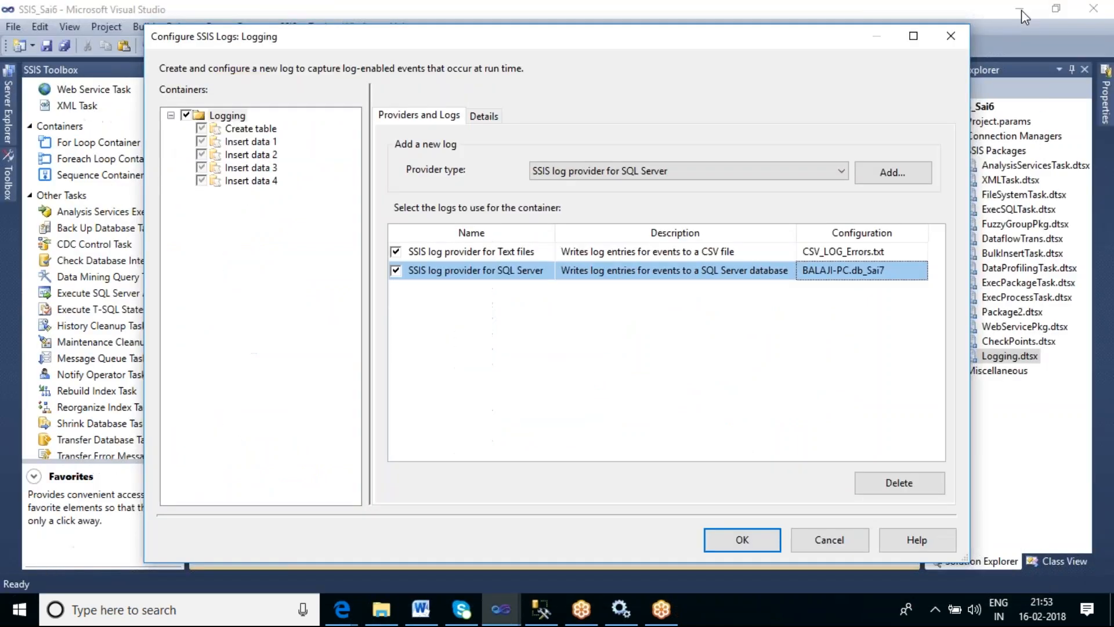
right_click(810, 618)
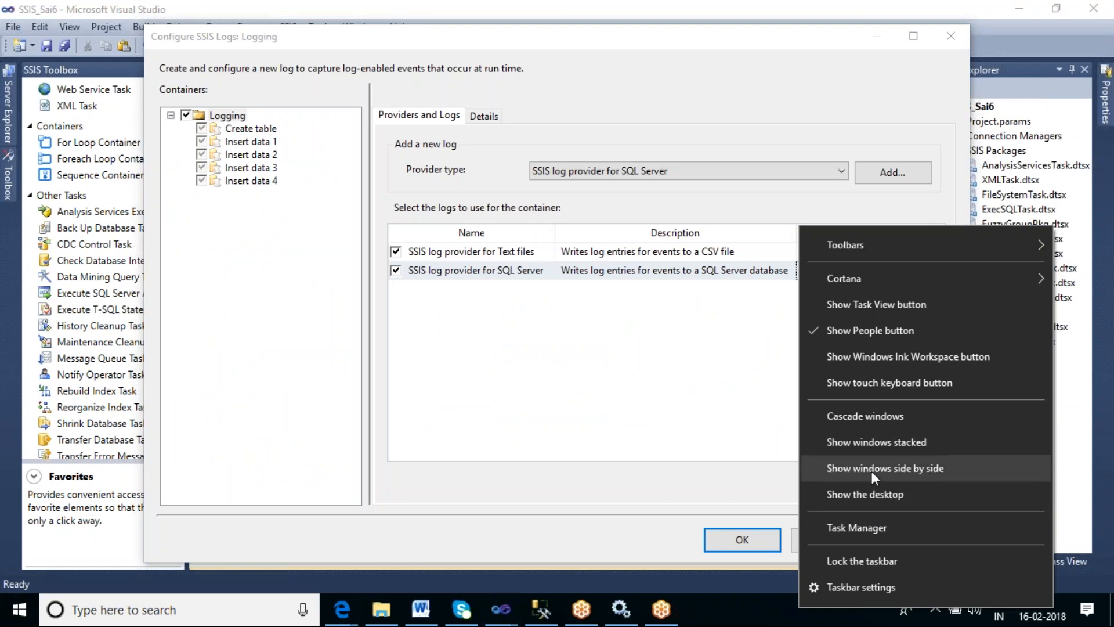
click(871, 492)
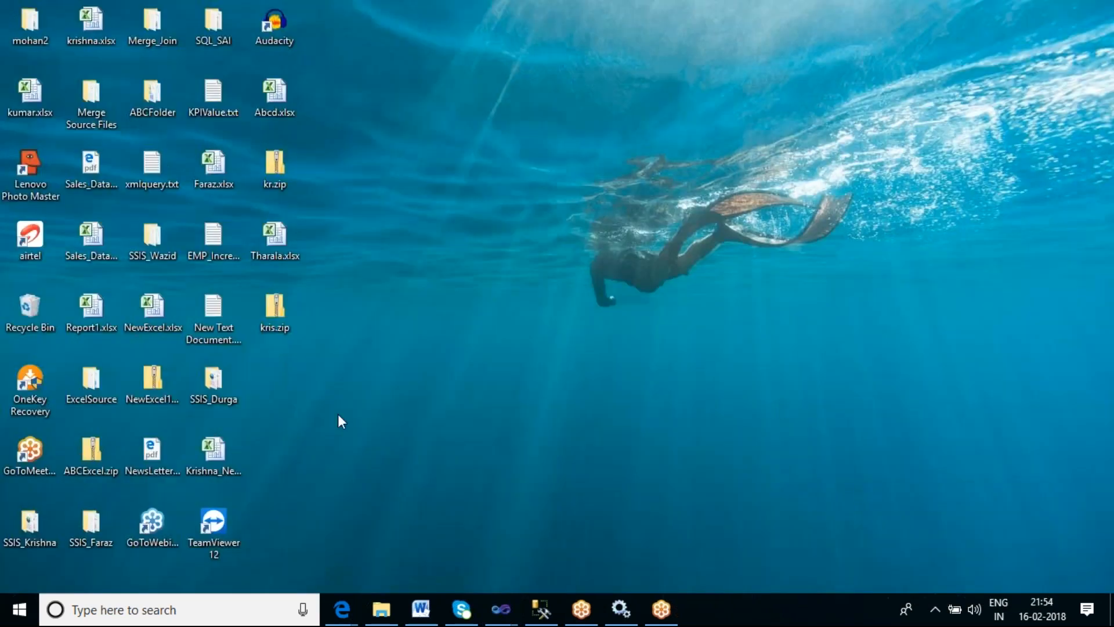
click(91, 456)
click(90, 521)
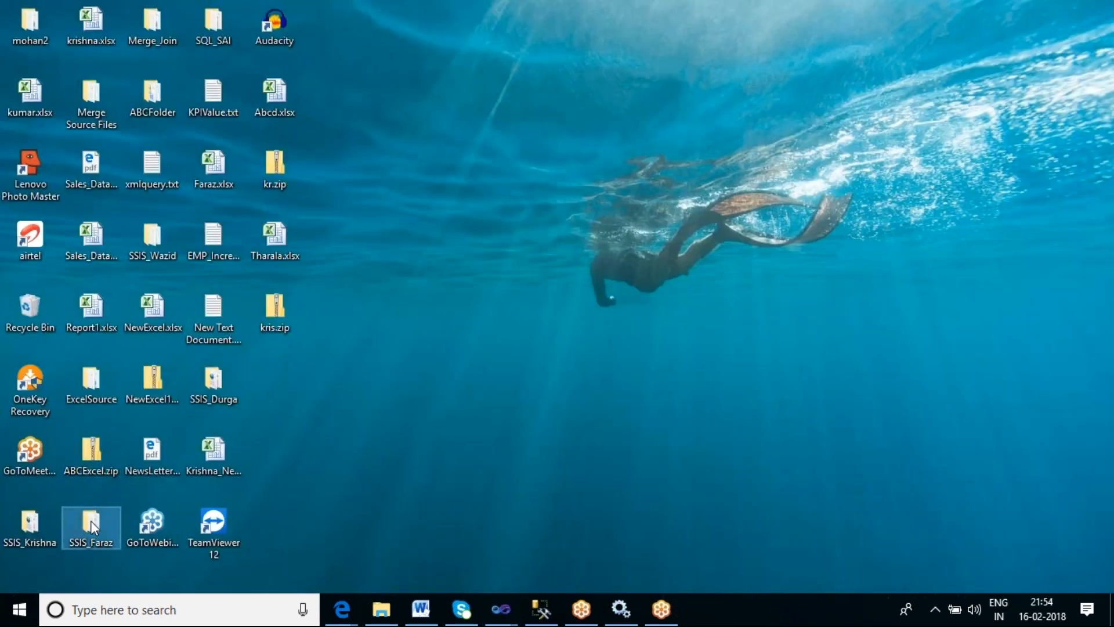
click(91, 238)
click(88, 385)
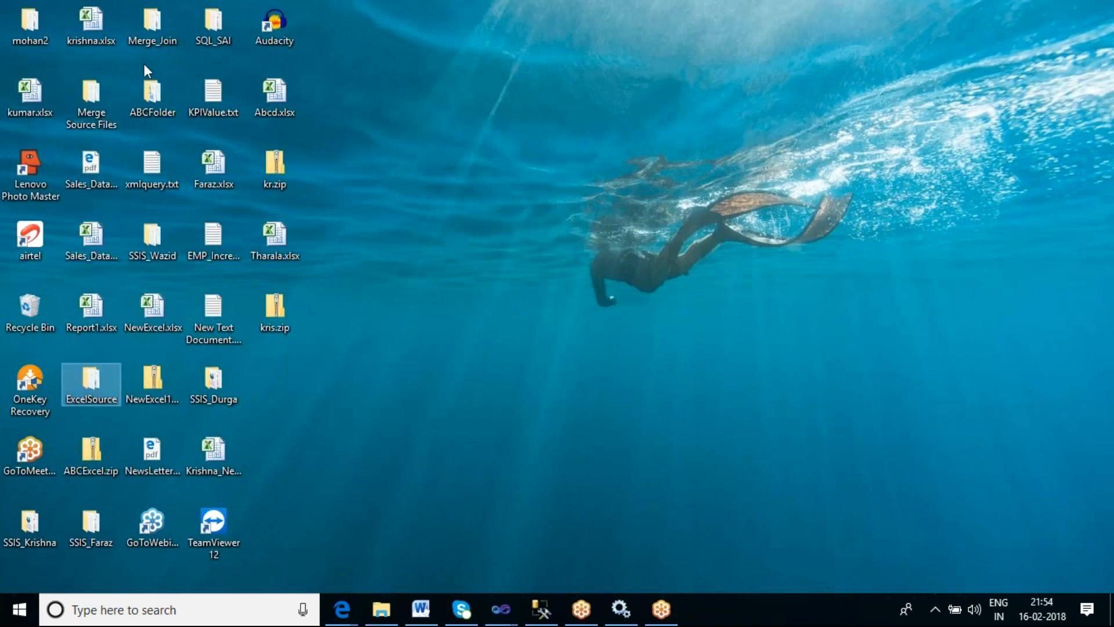
click(210, 24)
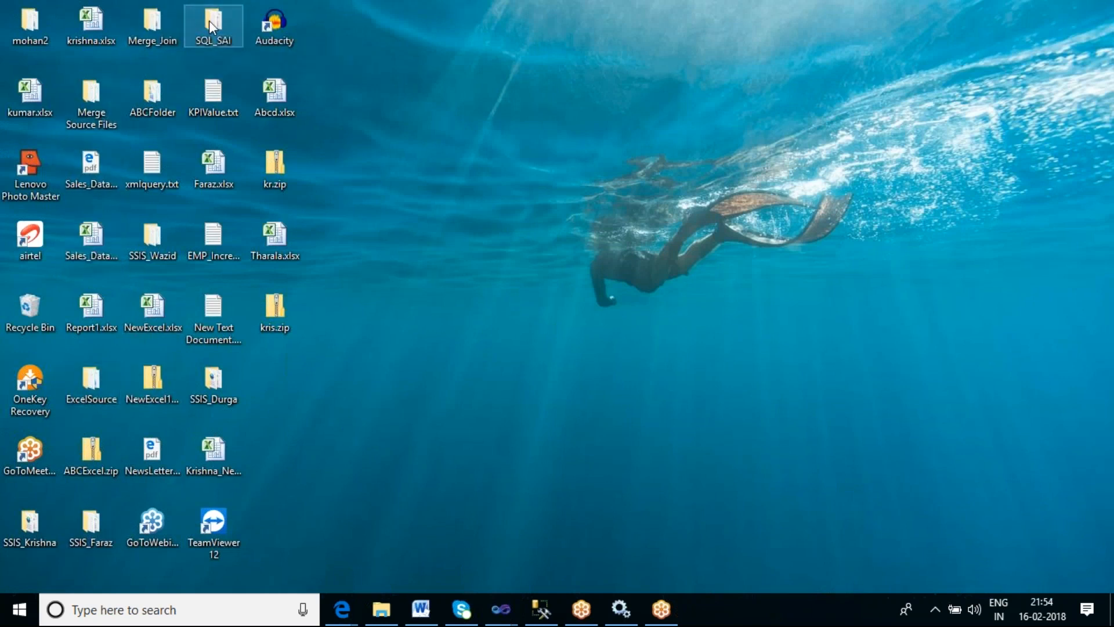
- Open the SQL_SAI folder from the desktop, scroll through its files, and minimize the window
double_click(209, 19)
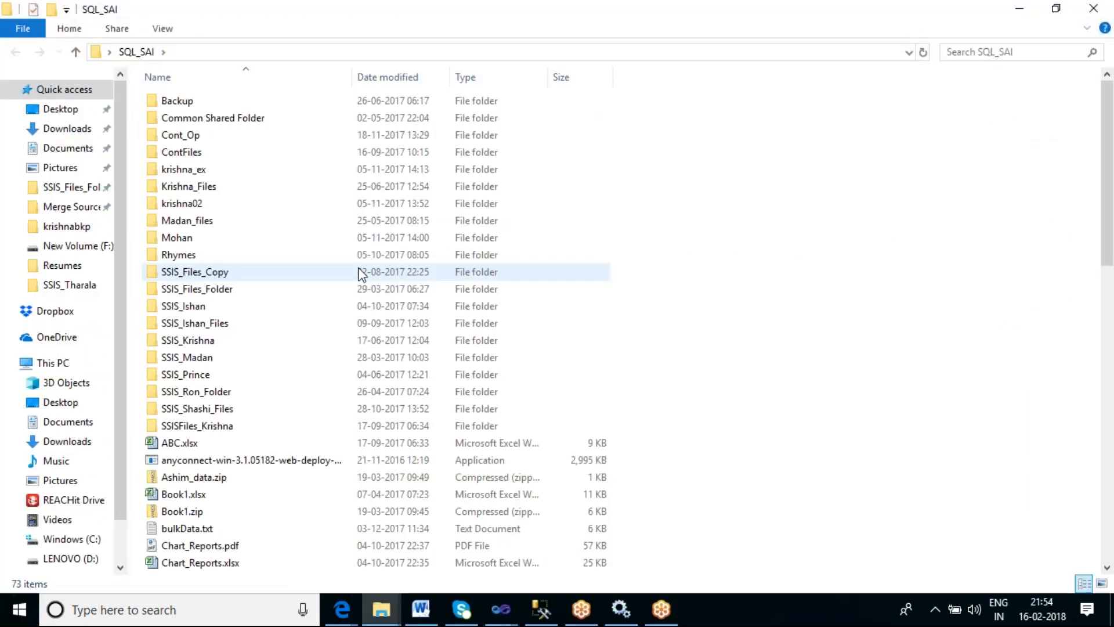
scroll(359, 272, down, 4)
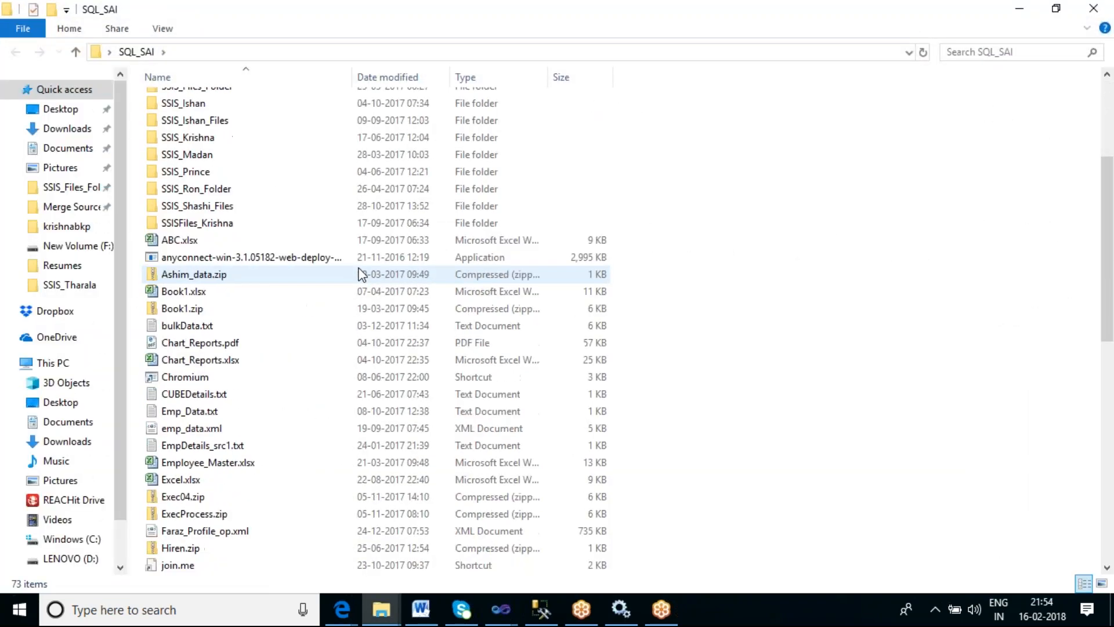
scroll(360, 273, down, 7)
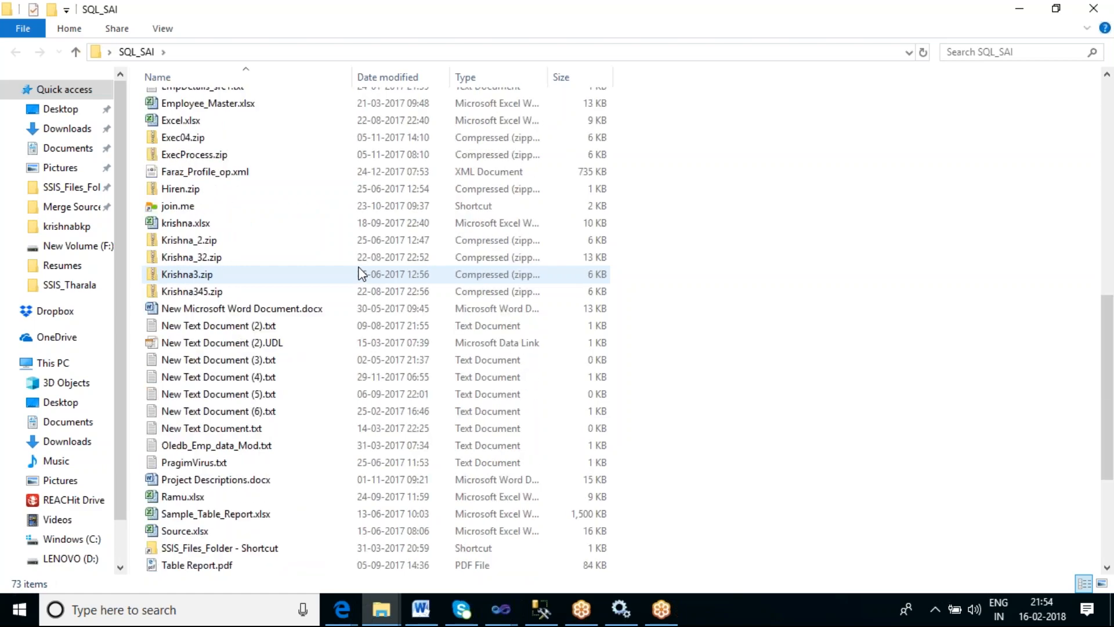
scroll(360, 272, down, 2)
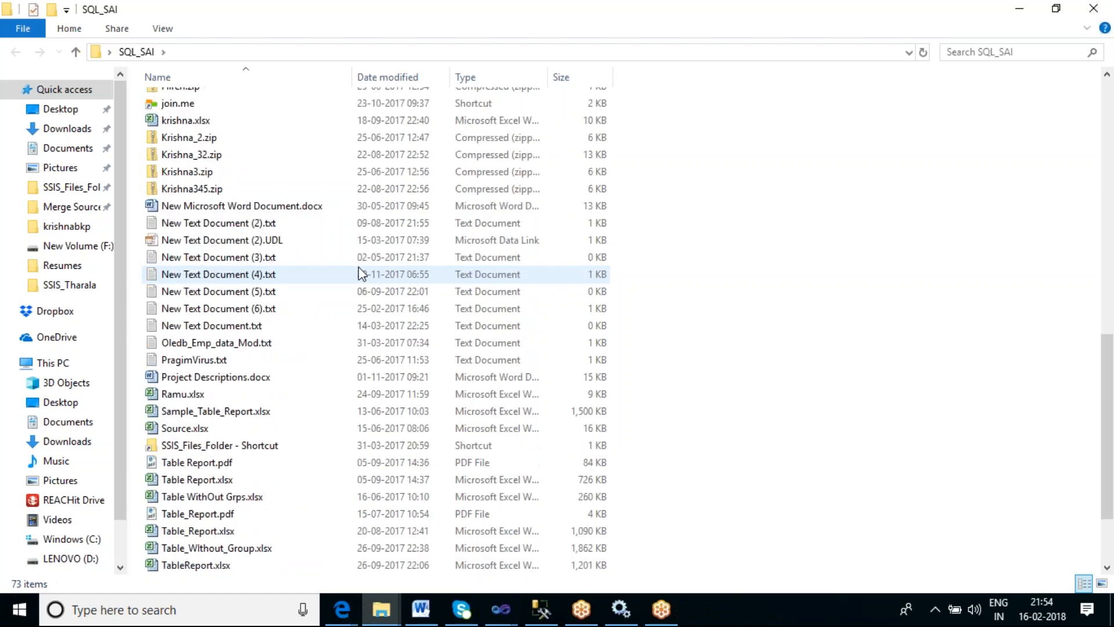
scroll(360, 273, down, 2)
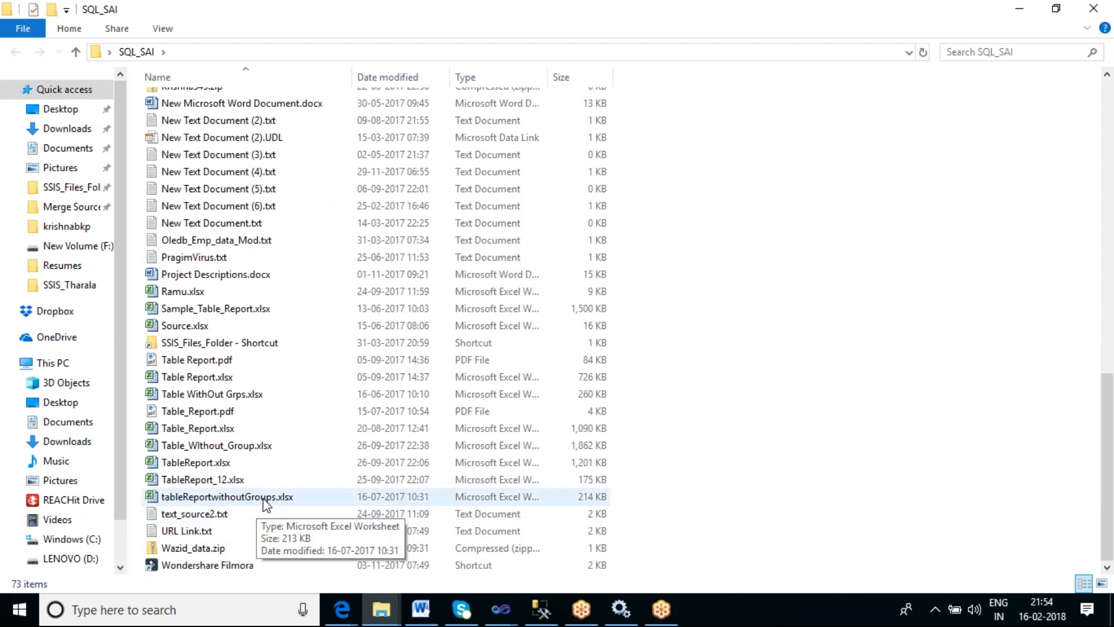
scroll(264, 503, up, 4)
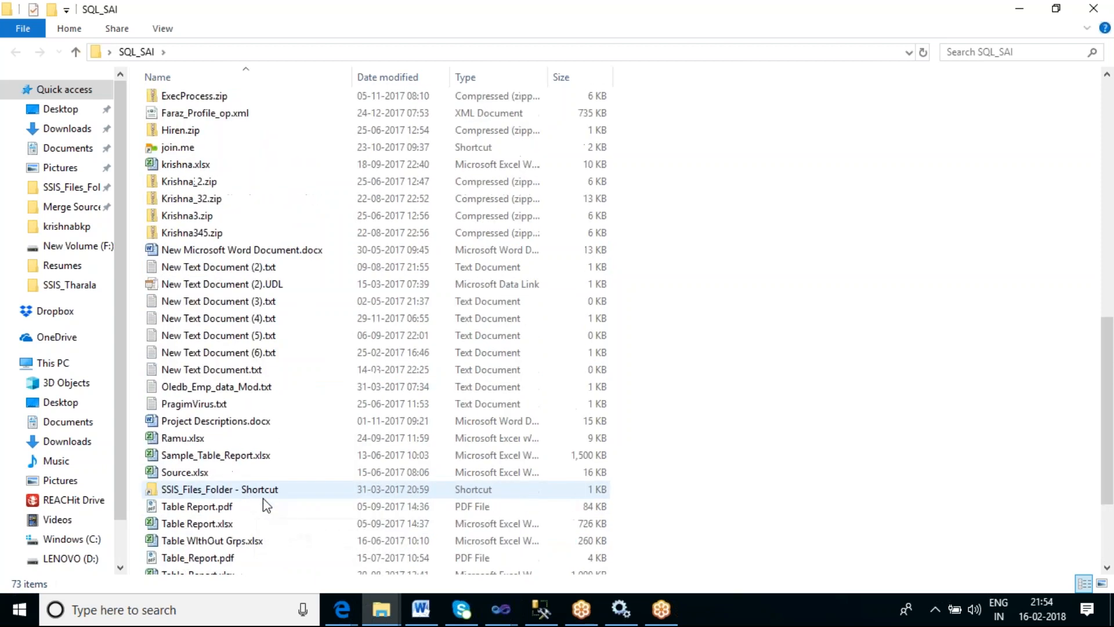
scroll(263, 499, up, 2)
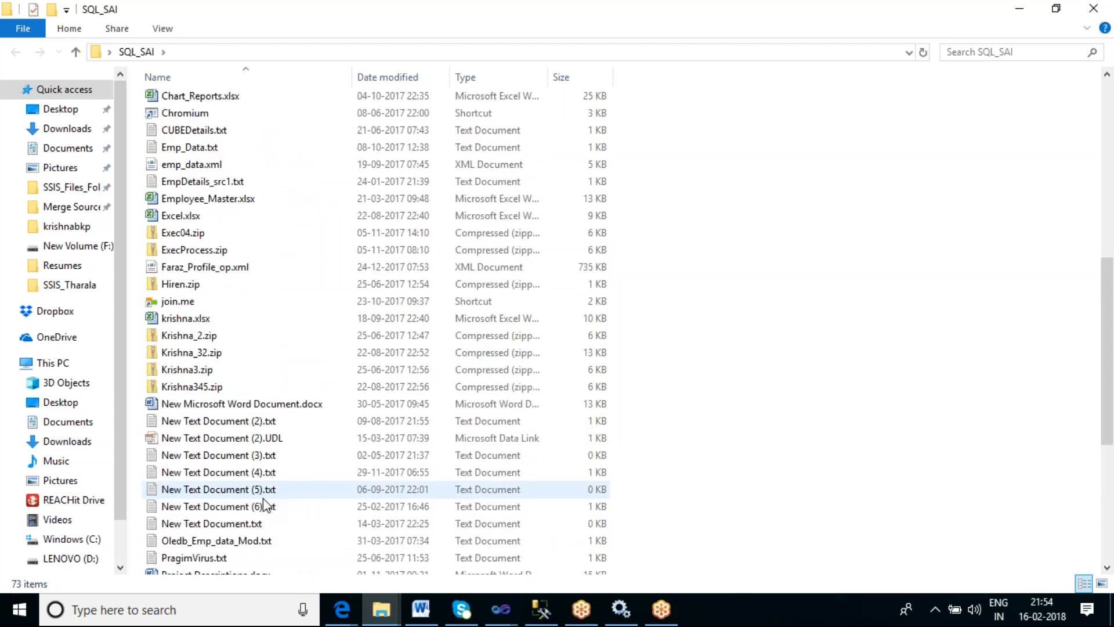
scroll(264, 505, up, 4)
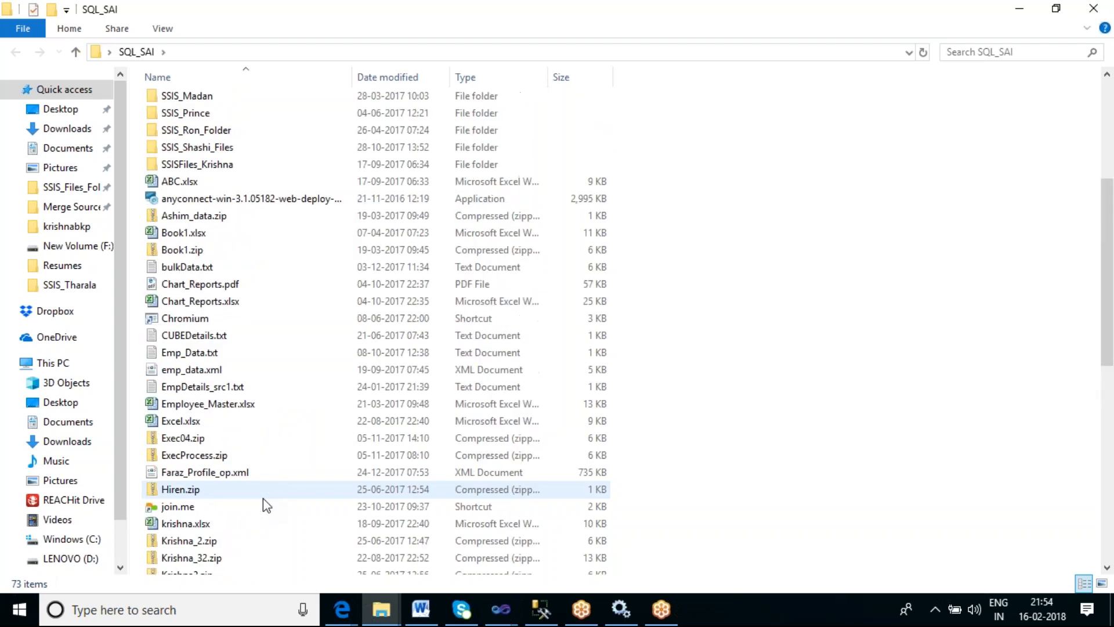
scroll(264, 506, up, 2)
scroll(264, 506, up, 3)
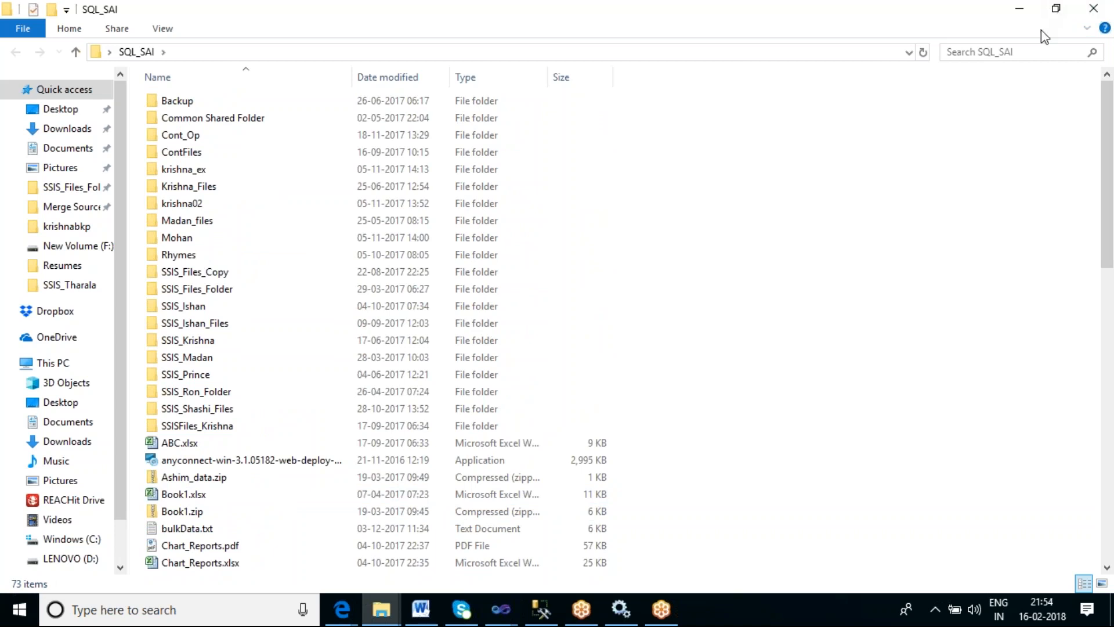
click(1018, 9)
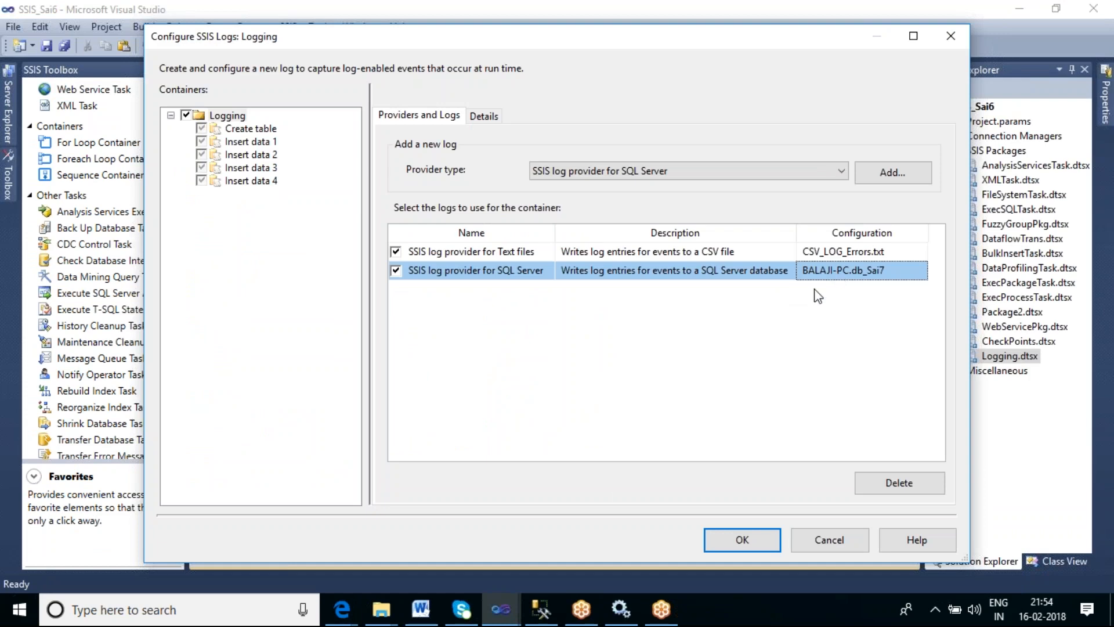
- Add an SSIS log provider for SQL Server Profiler to the Logging package and enable it
click(541, 612)
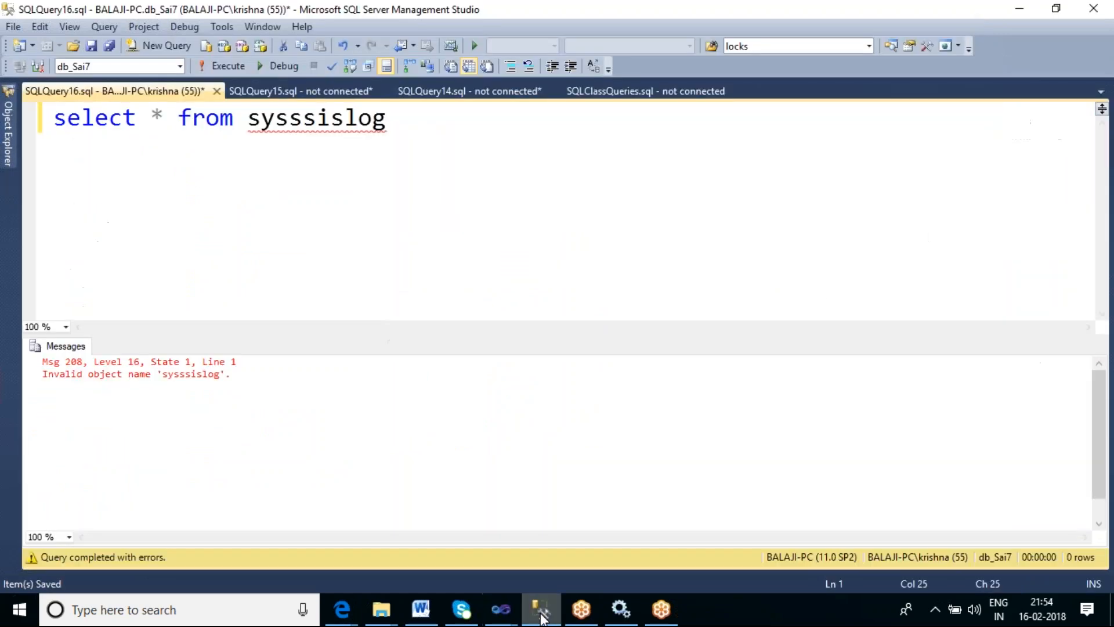
click(545, 619)
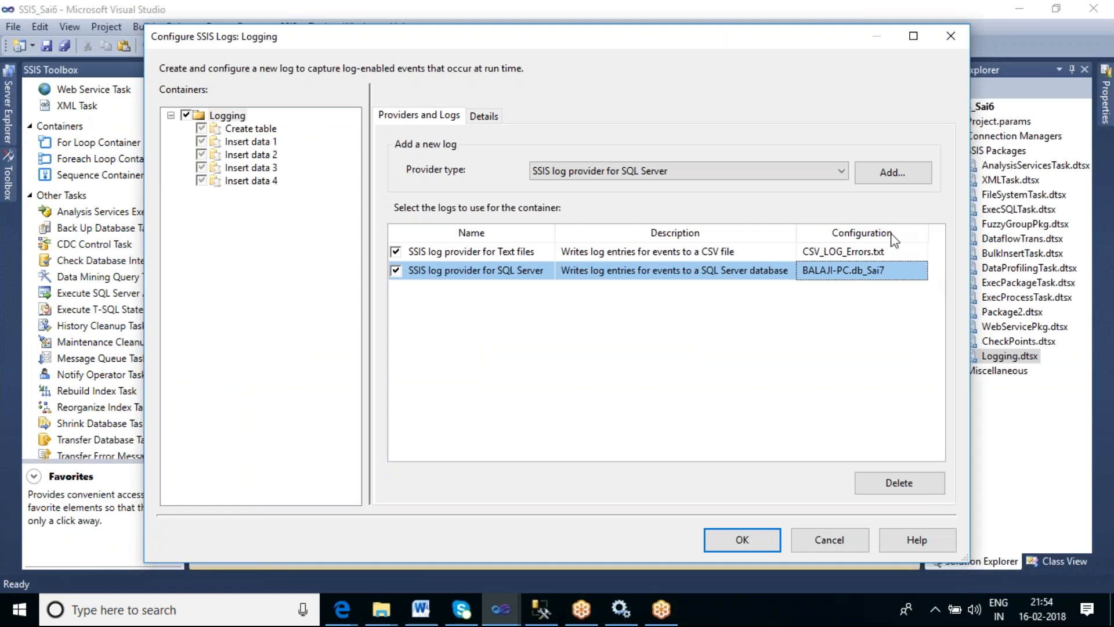
click(827, 171)
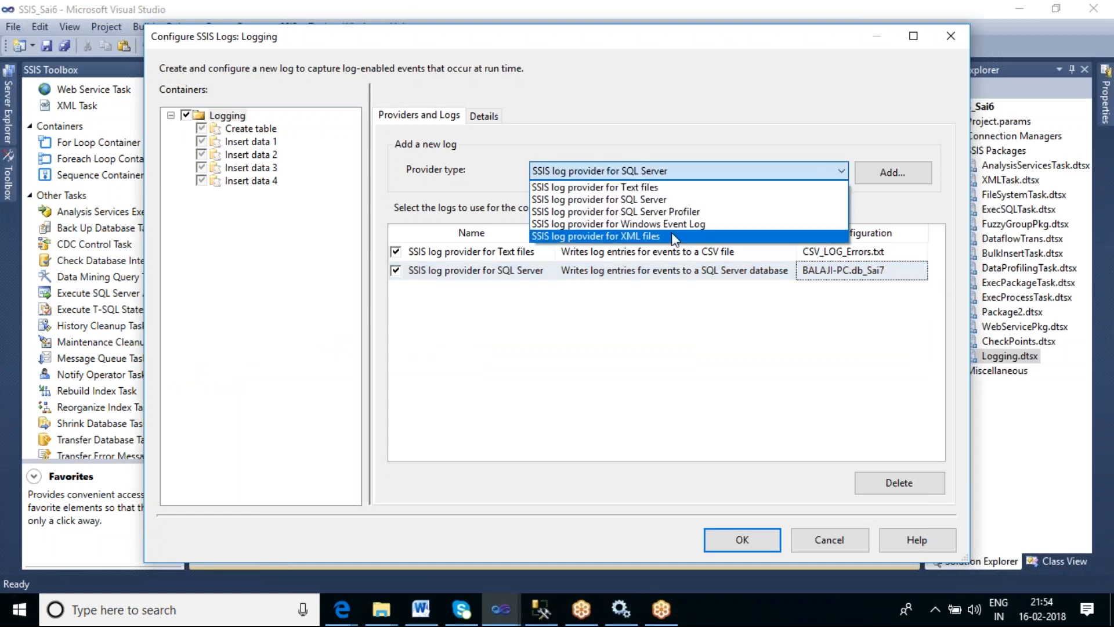
click(638, 215)
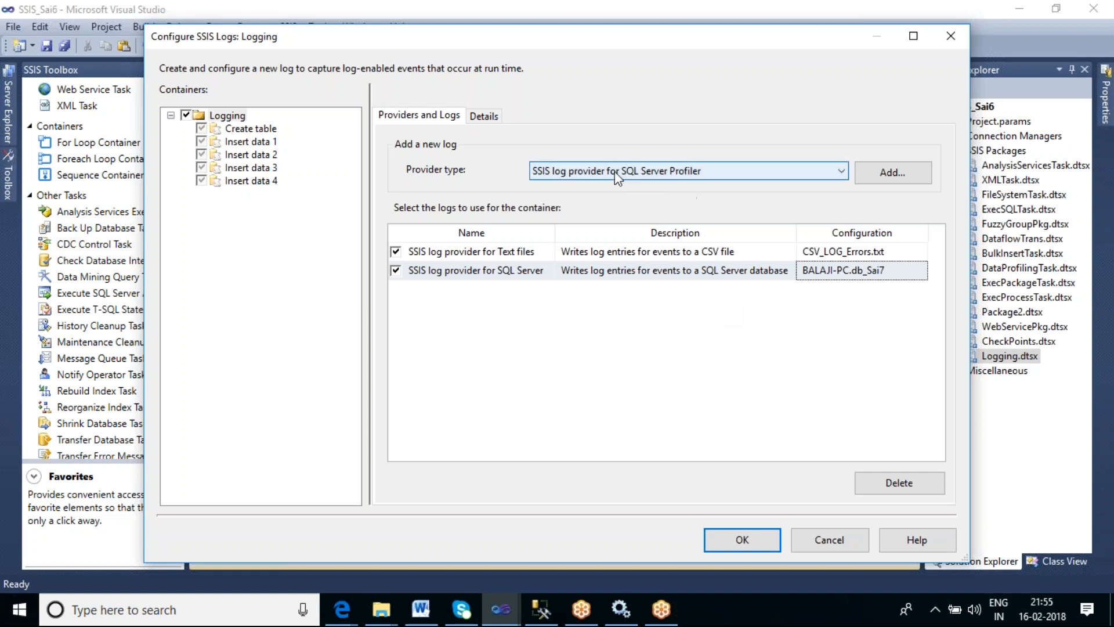
click(893, 175)
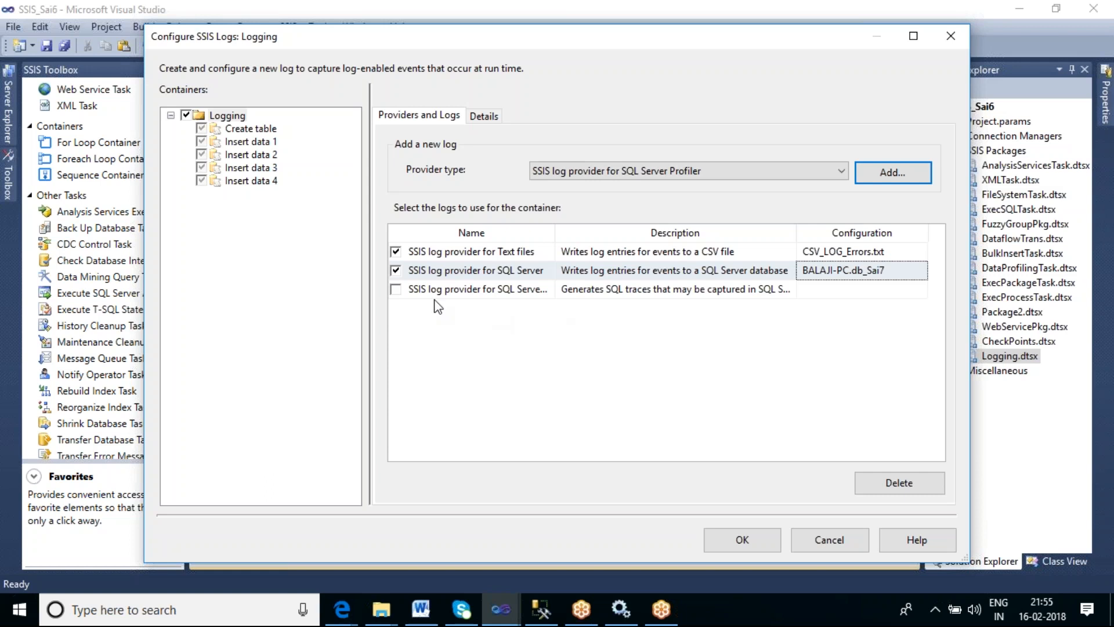
click(397, 289)
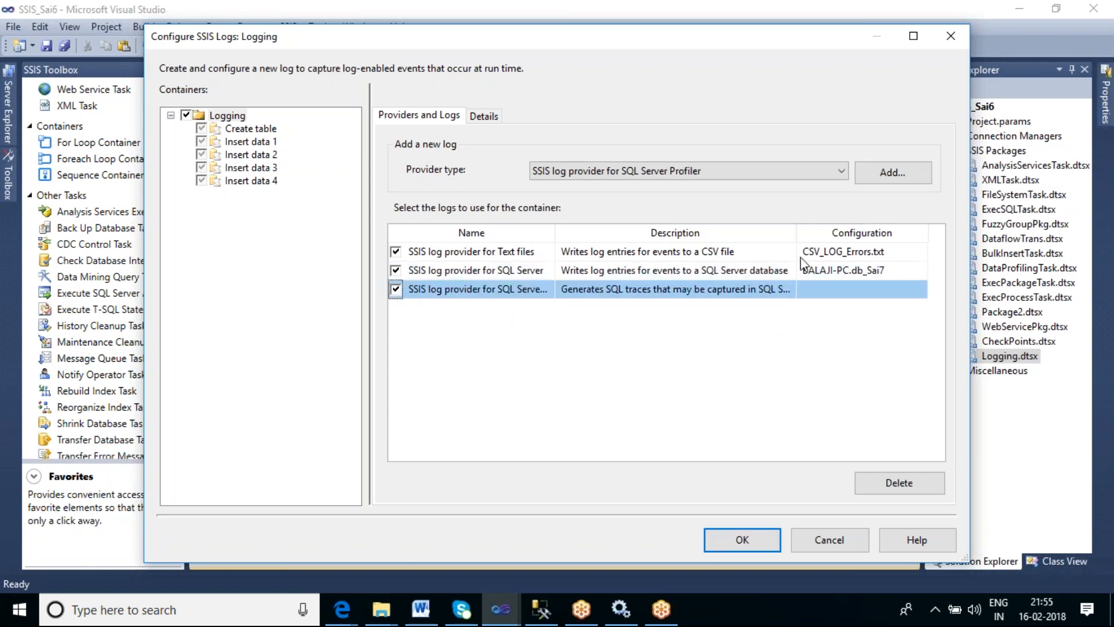
- Configure the Profiler log with a new file connection to Trace_Log_Errors.trc in the SSIS_Tharala folder
drag(796, 235, 841, 230)
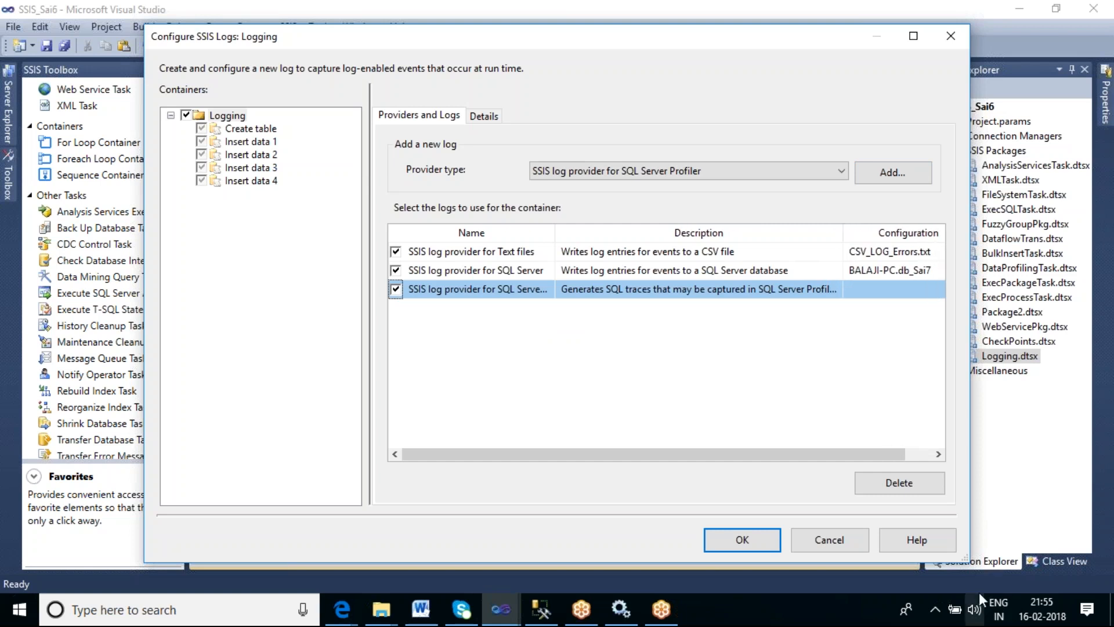
drag(967, 559, 1060, 559)
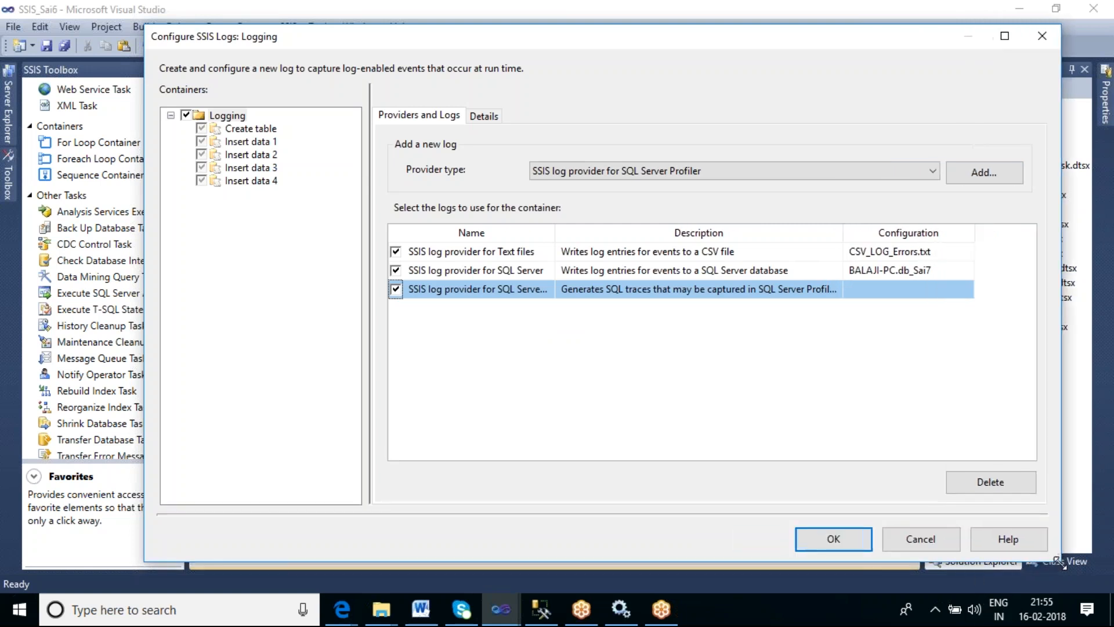
click(967, 290)
click(967, 292)
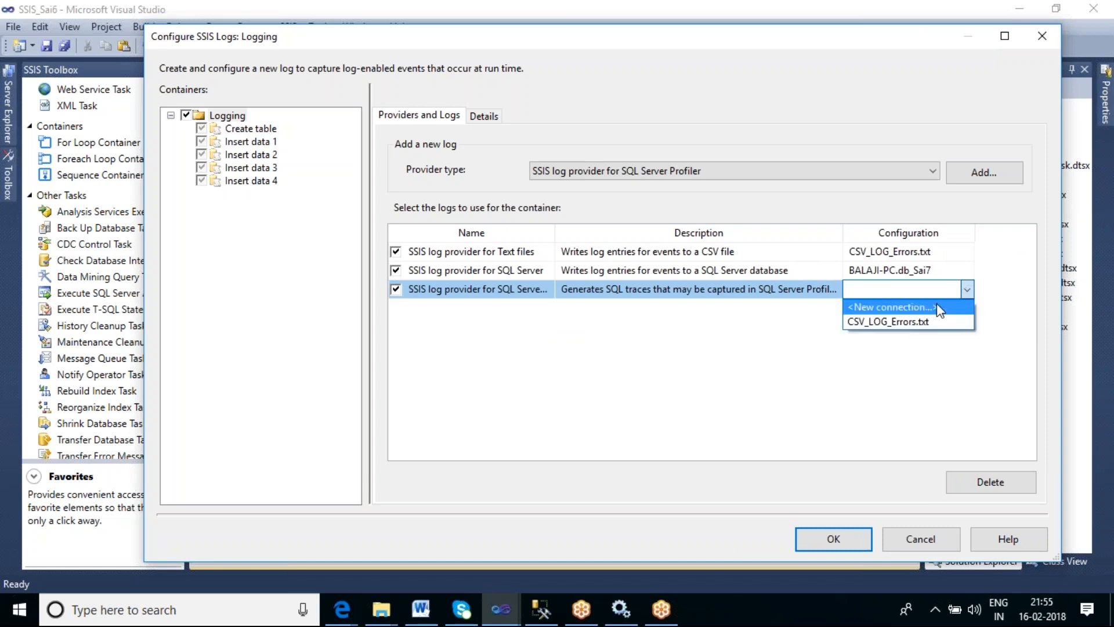
click(936, 303)
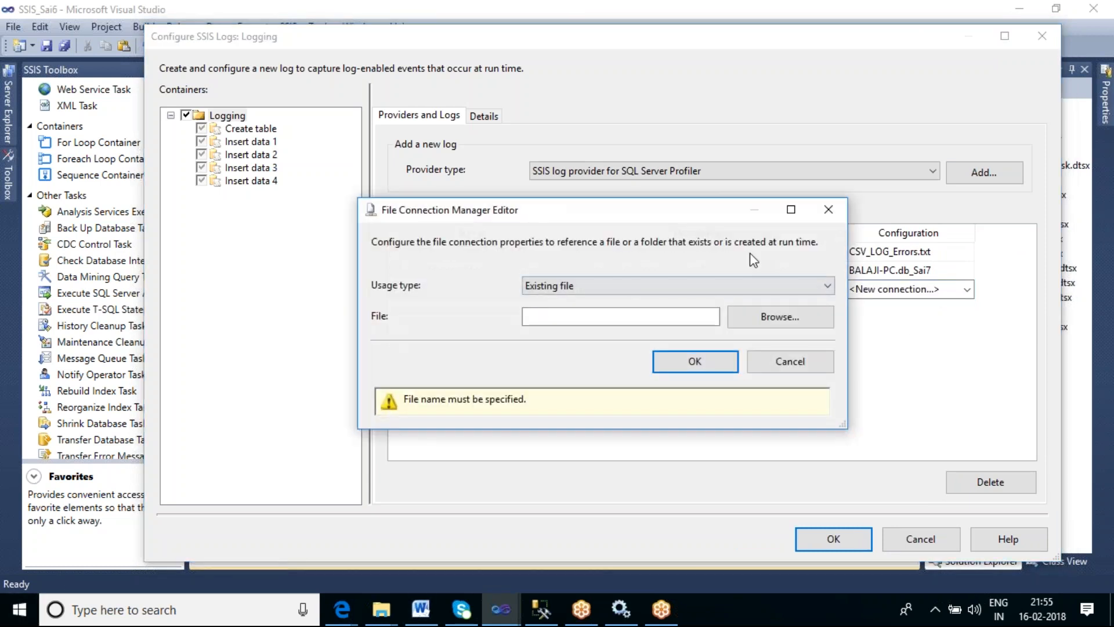
click(580, 286)
click(583, 300)
click(762, 316)
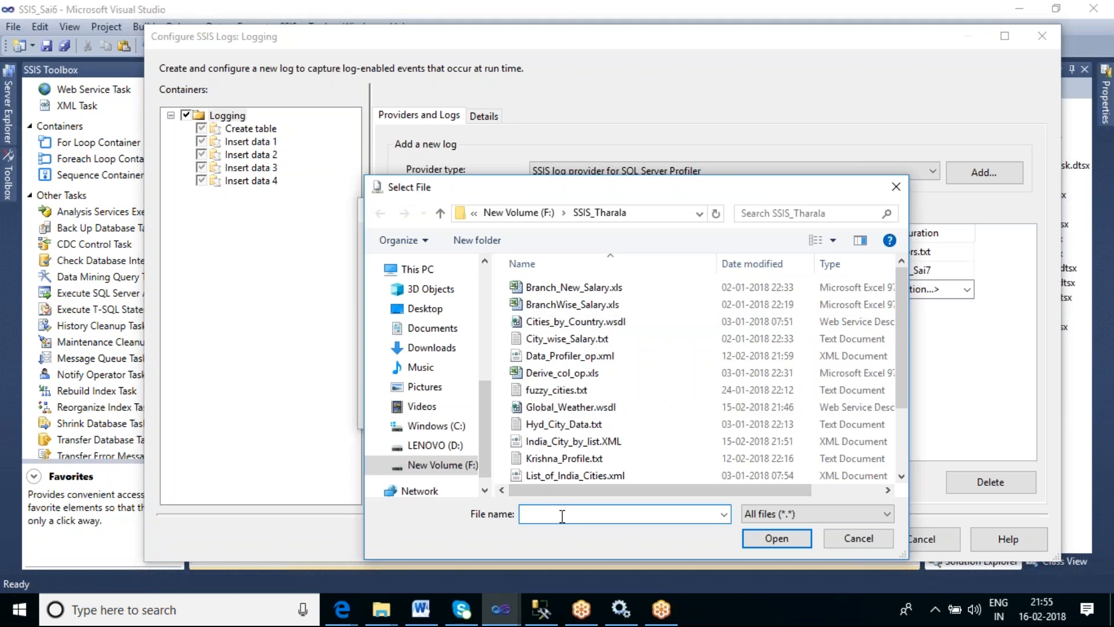
text(Trace_Log_Errors.trc)
click(772, 541)
click(718, 363)
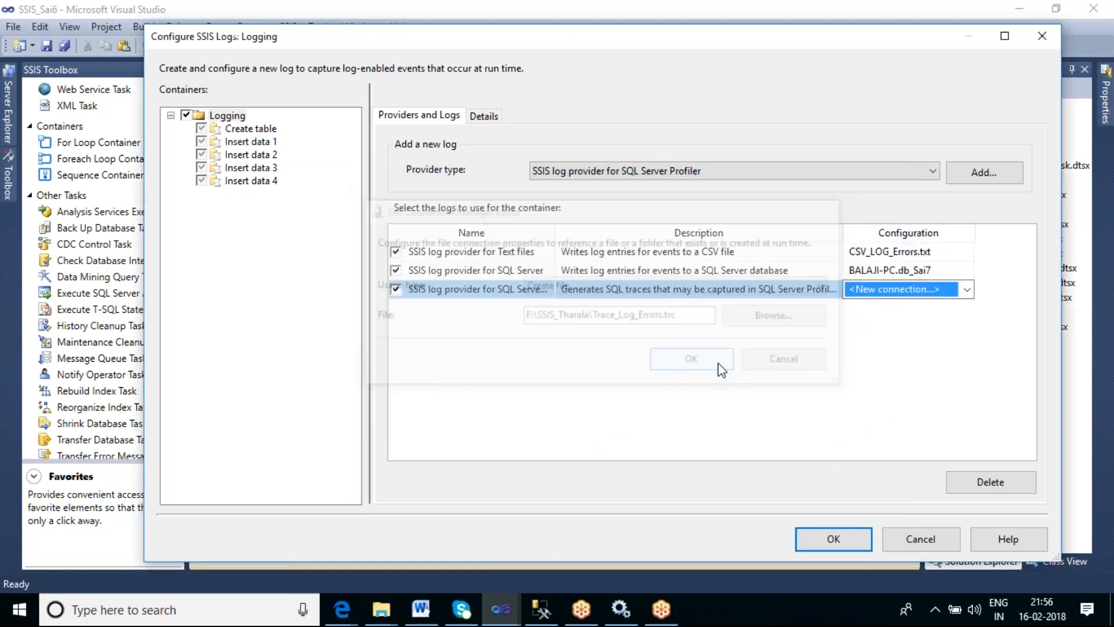
- Add an SSIS log provider for Windows Event Log to the Logging package and enable it
click(612, 172)
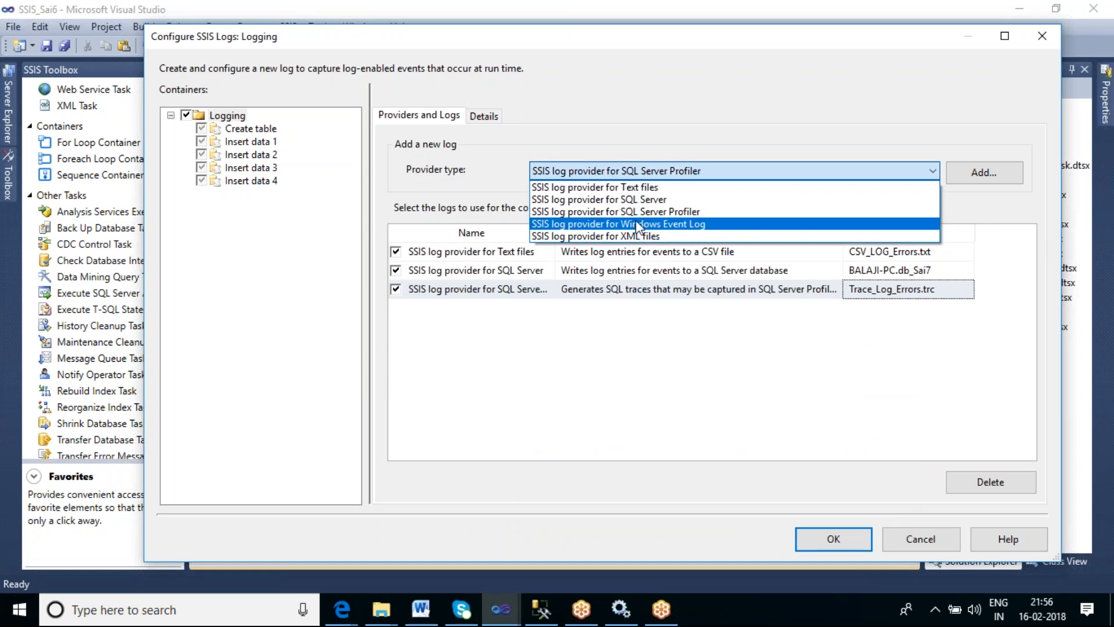
click(637, 224)
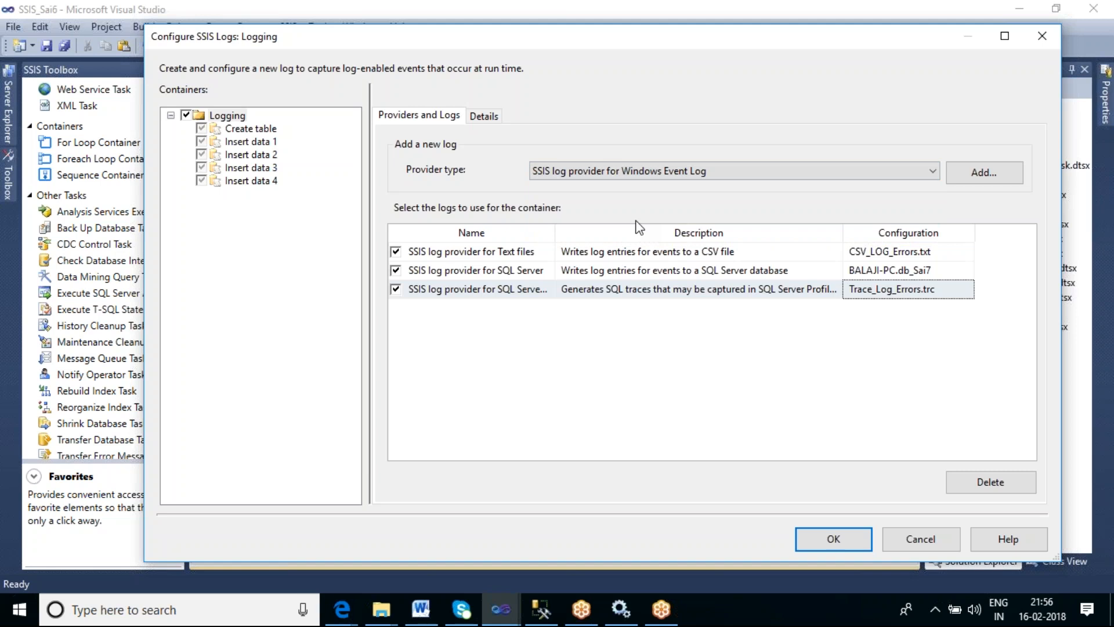
click(983, 175)
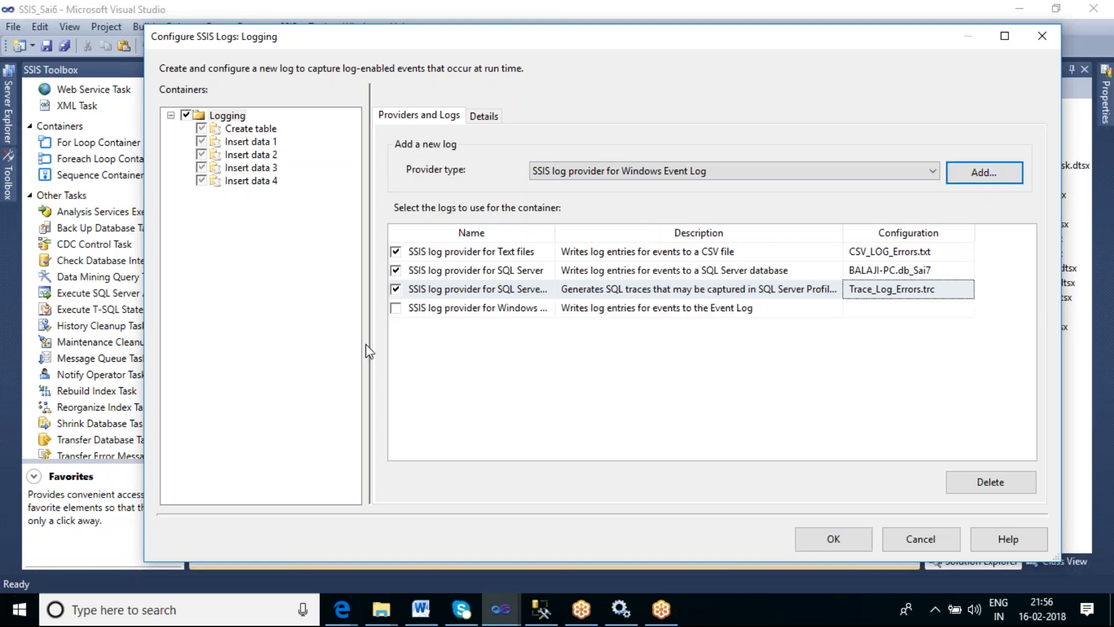
click(396, 308)
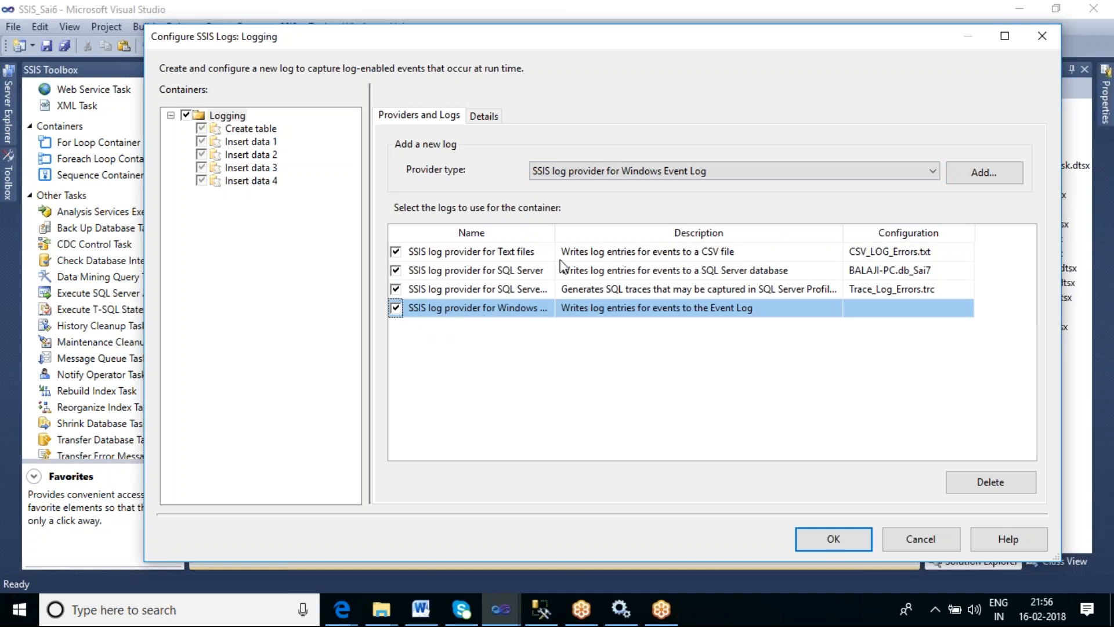
- Add an SSIS log provider for XML files to the Logging package and enable it
drag(555, 232, 586, 232)
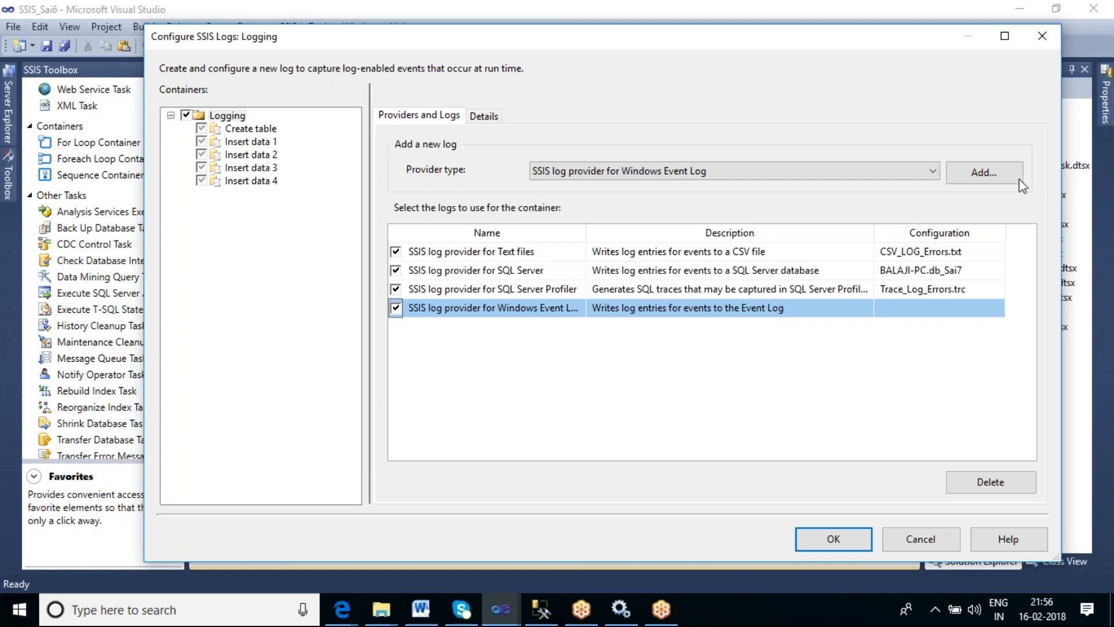
click(928, 172)
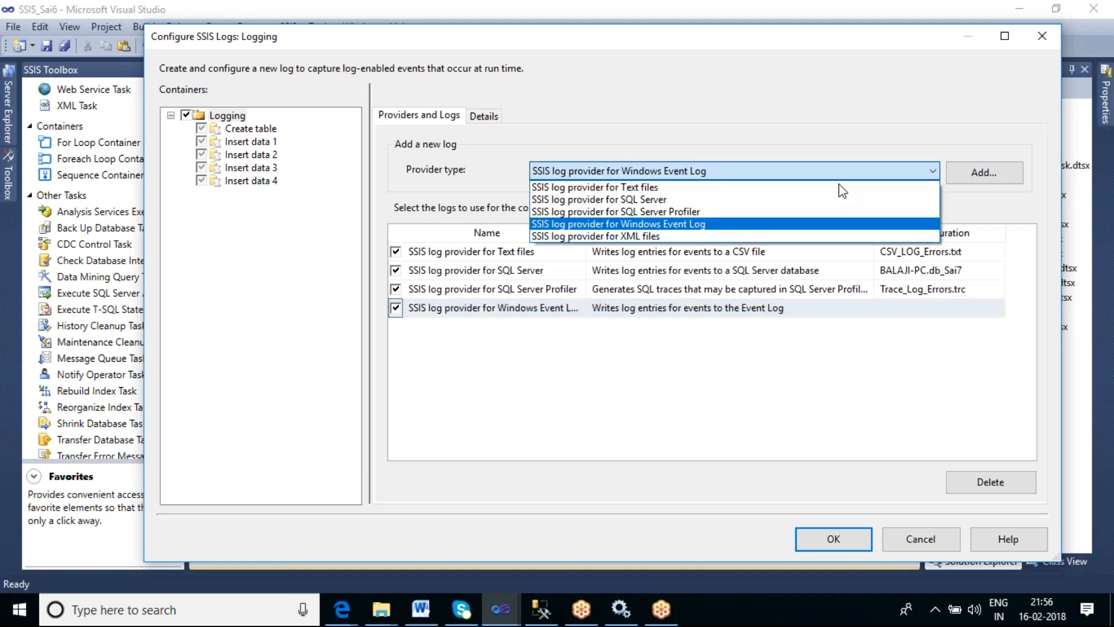
click(715, 235)
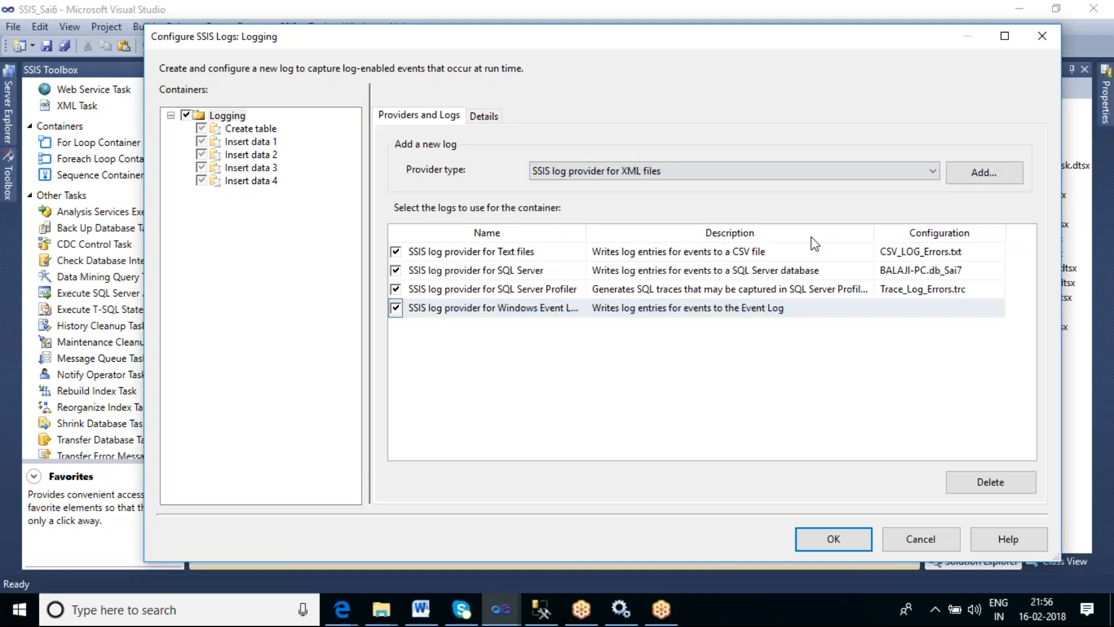
click(982, 174)
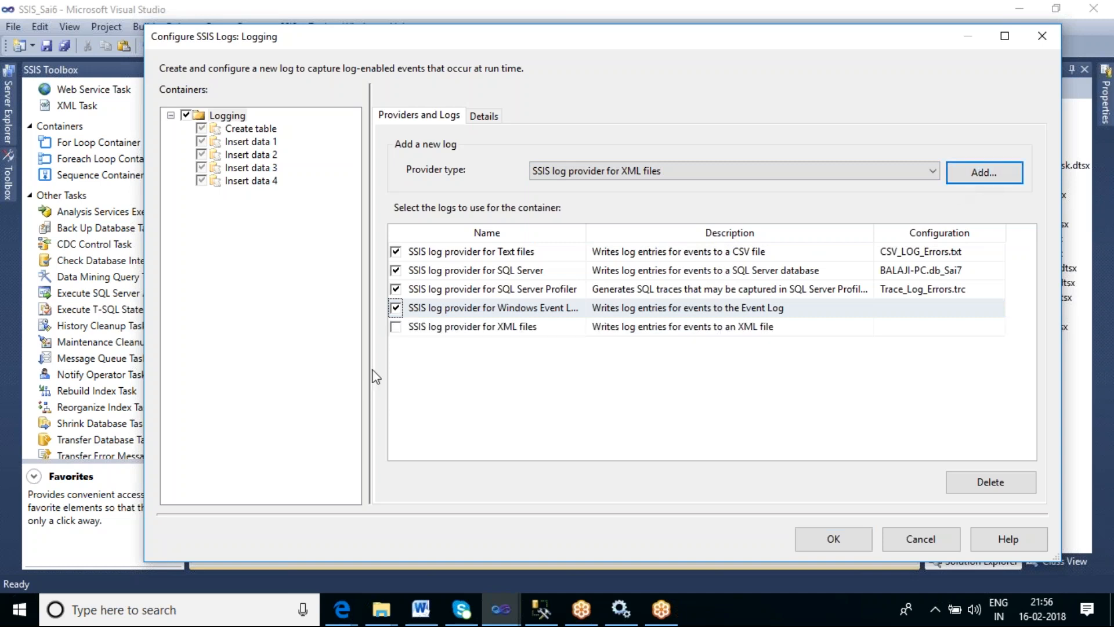
click(396, 328)
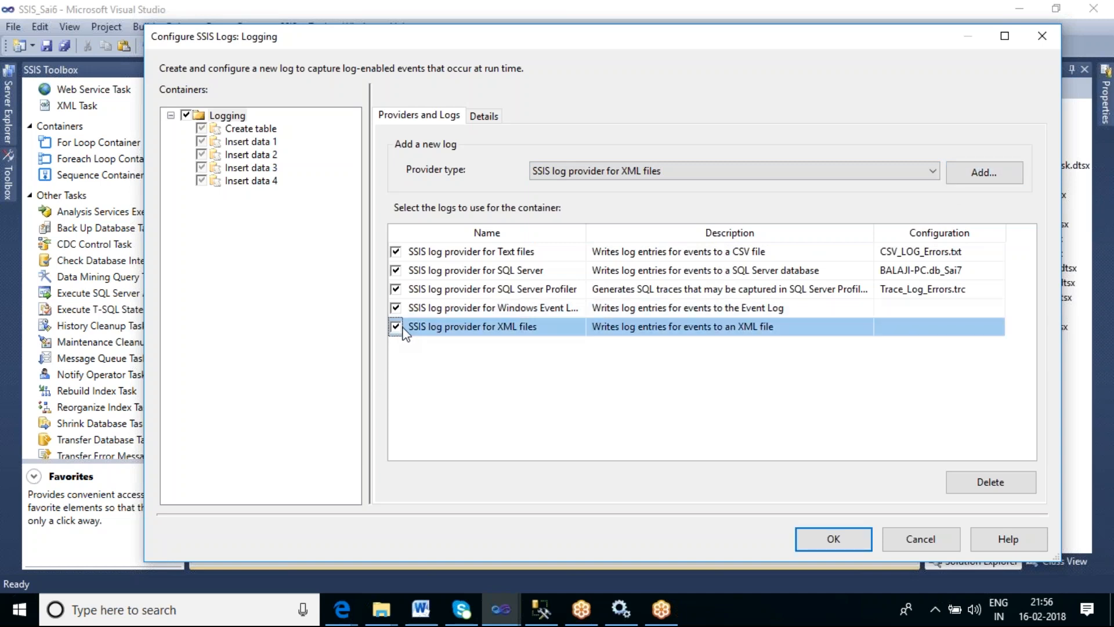
- Configure the XML log with a new file connection creating xml_log_errors.xml in the SSIS_Tharala folder, then close the logging dialog
drag(873, 232, 804, 235)
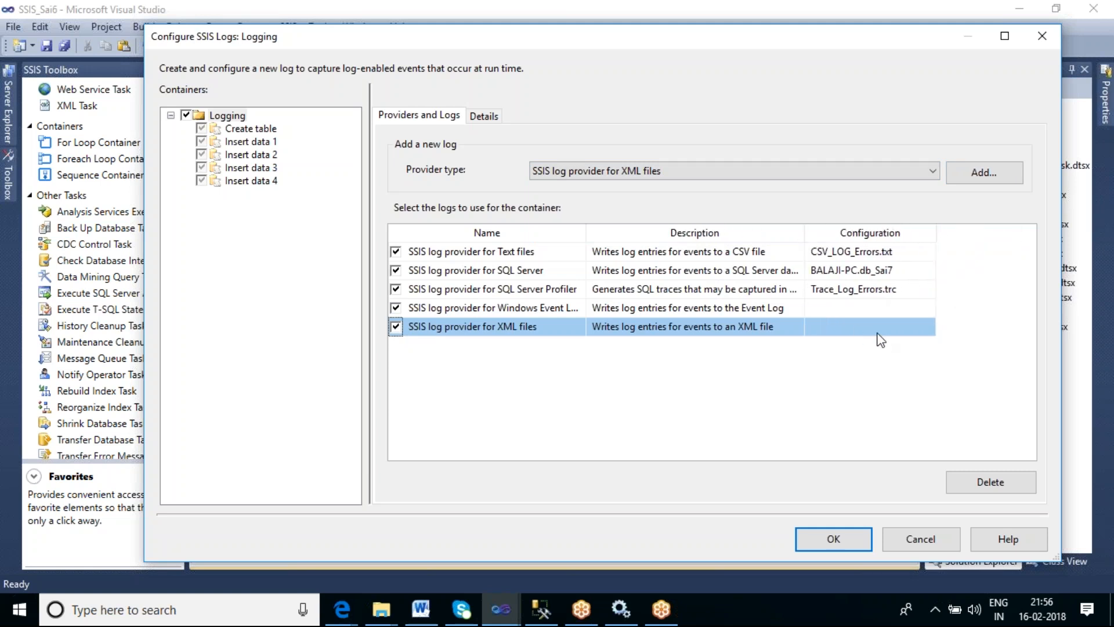
click(876, 334)
click(928, 327)
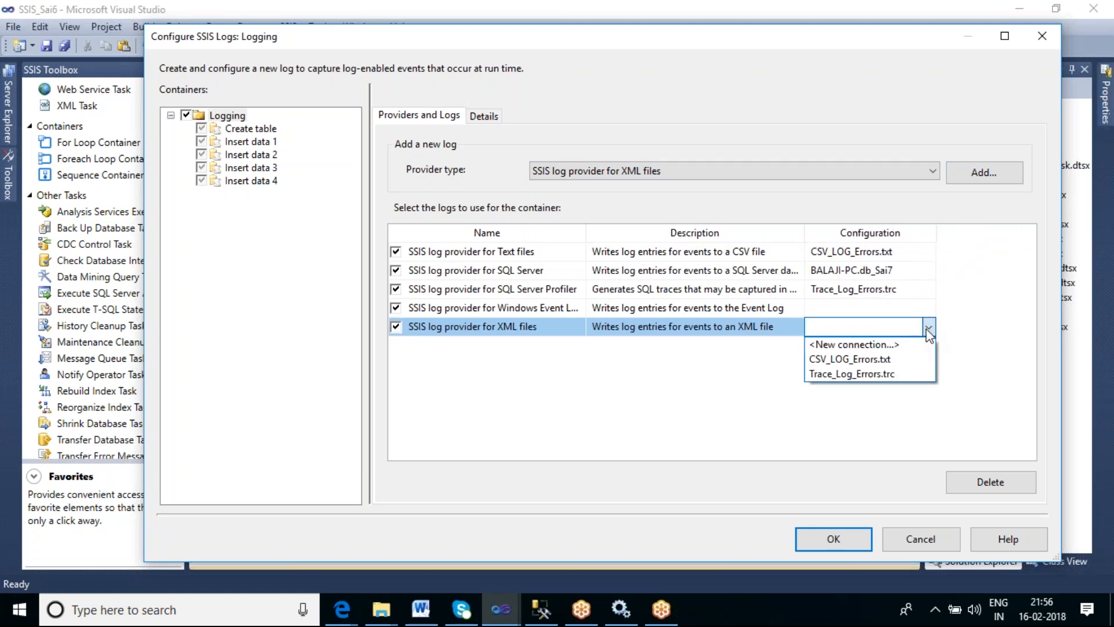
click(899, 345)
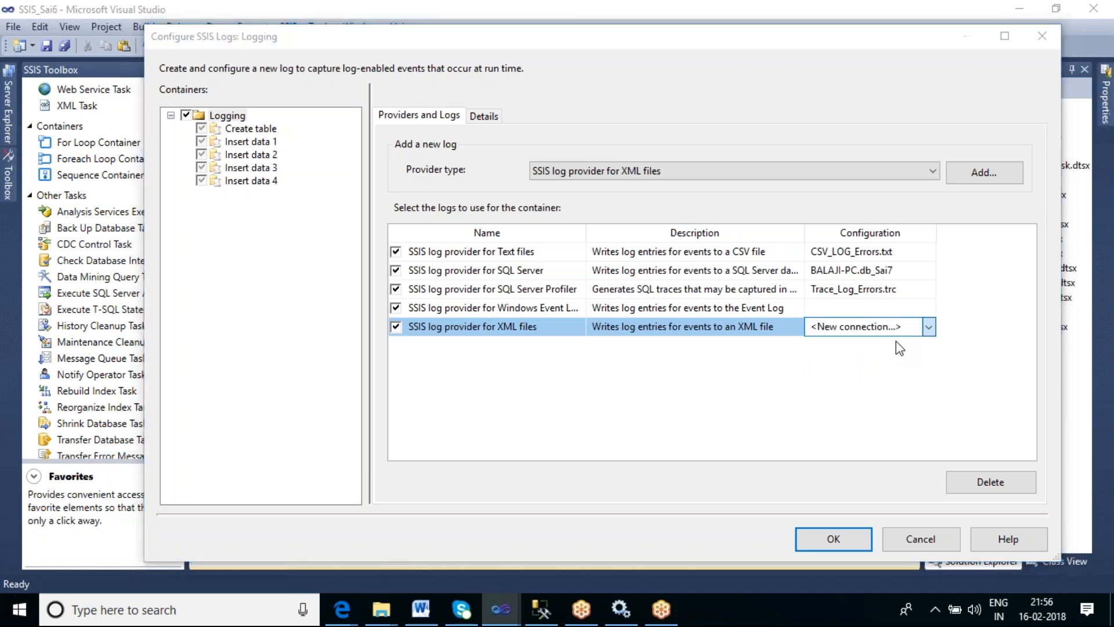
click(723, 286)
click(720, 301)
click(766, 324)
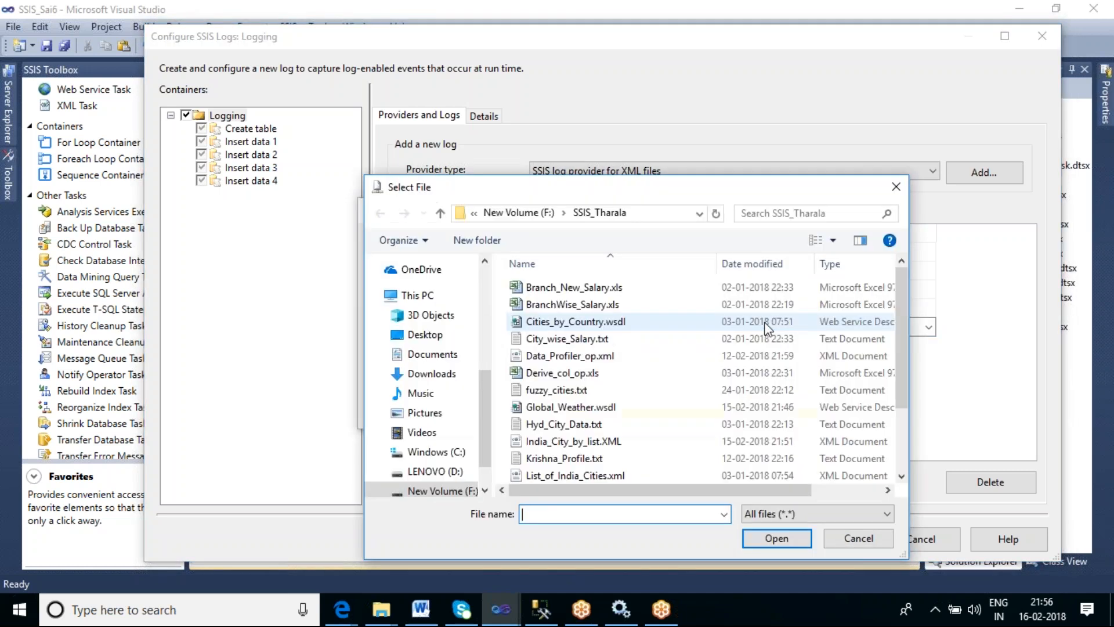
scroll(661, 377, down, 2)
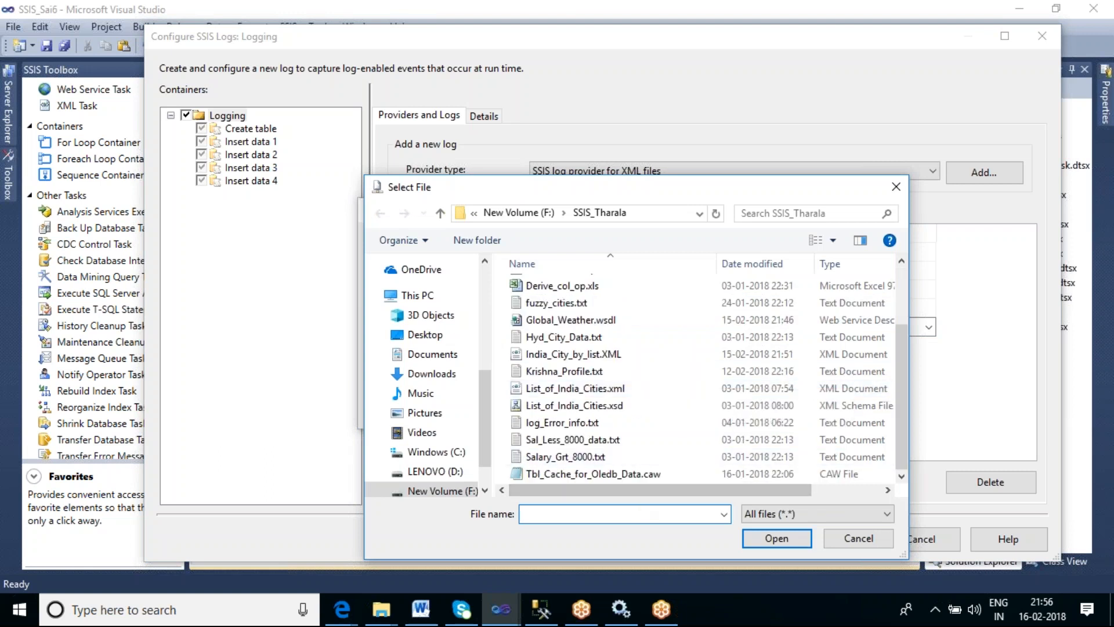
text(x)
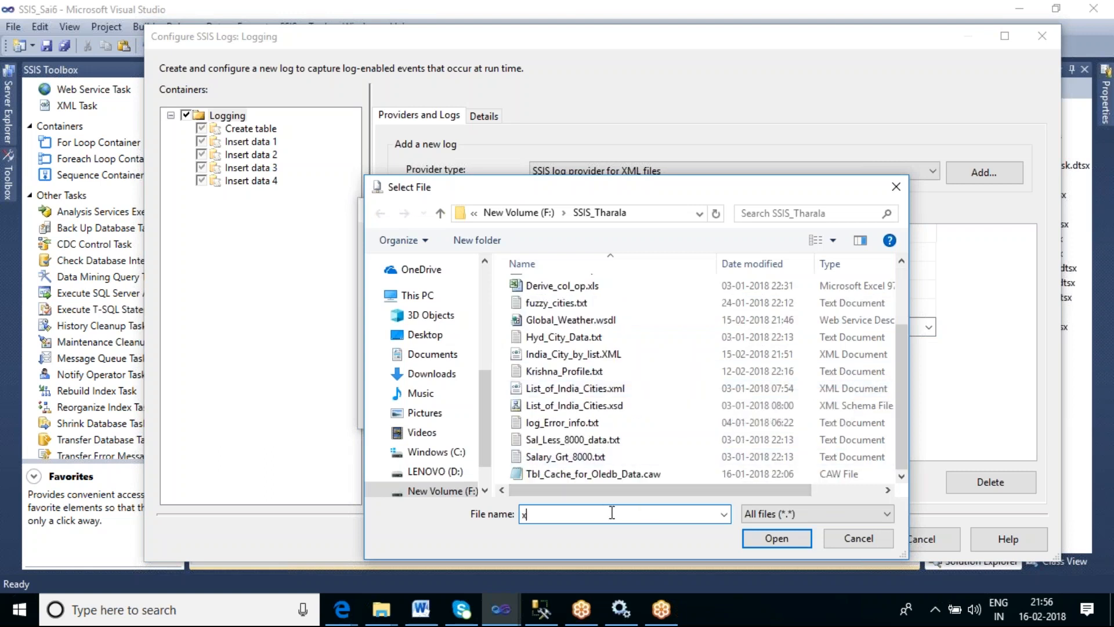
text(ml)
text(_log)
text(_r)
text(rrors.)
text(xml)
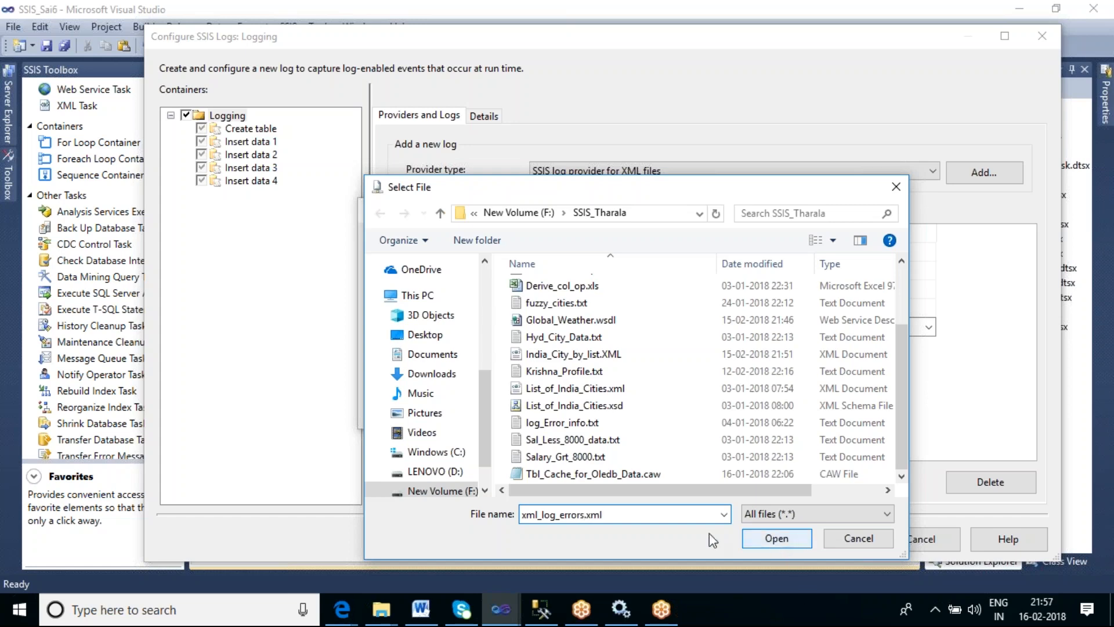
click(772, 537)
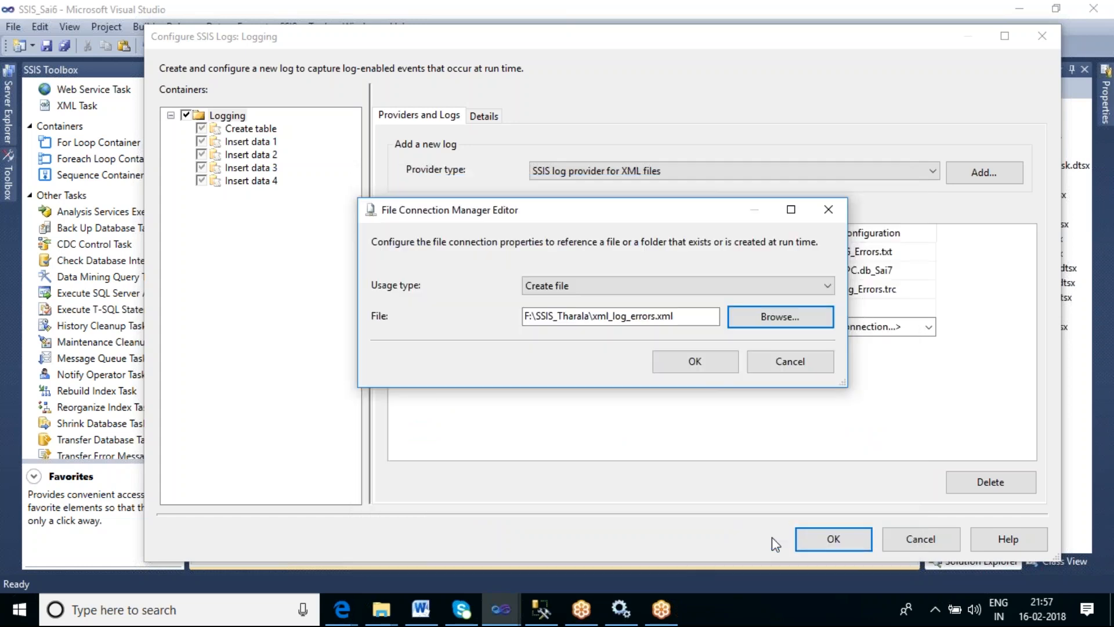
click(711, 362)
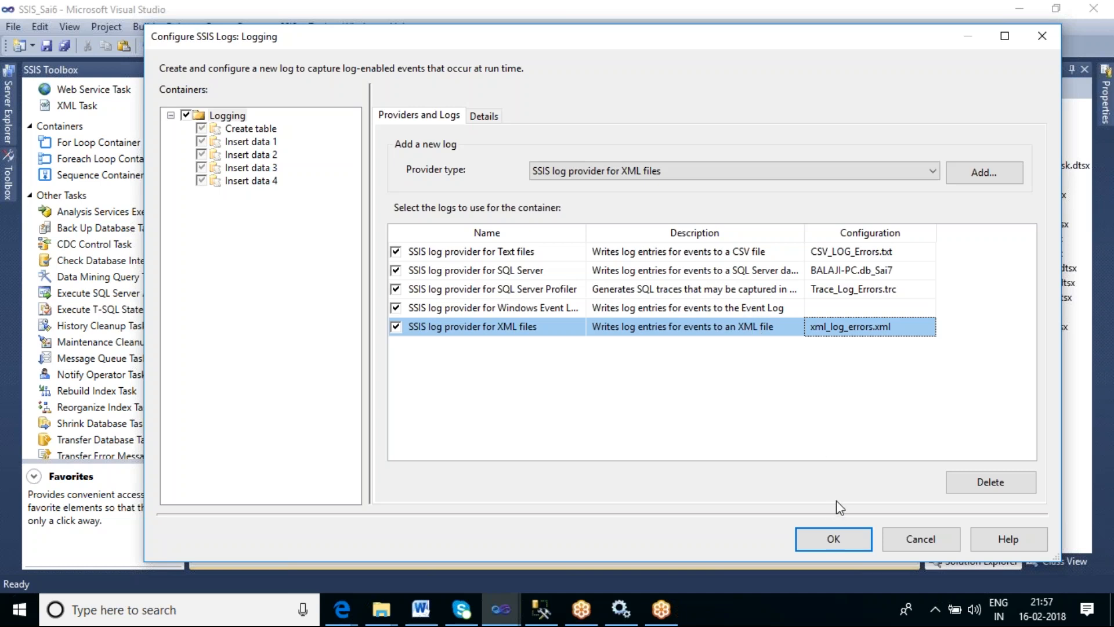
click(862, 541)
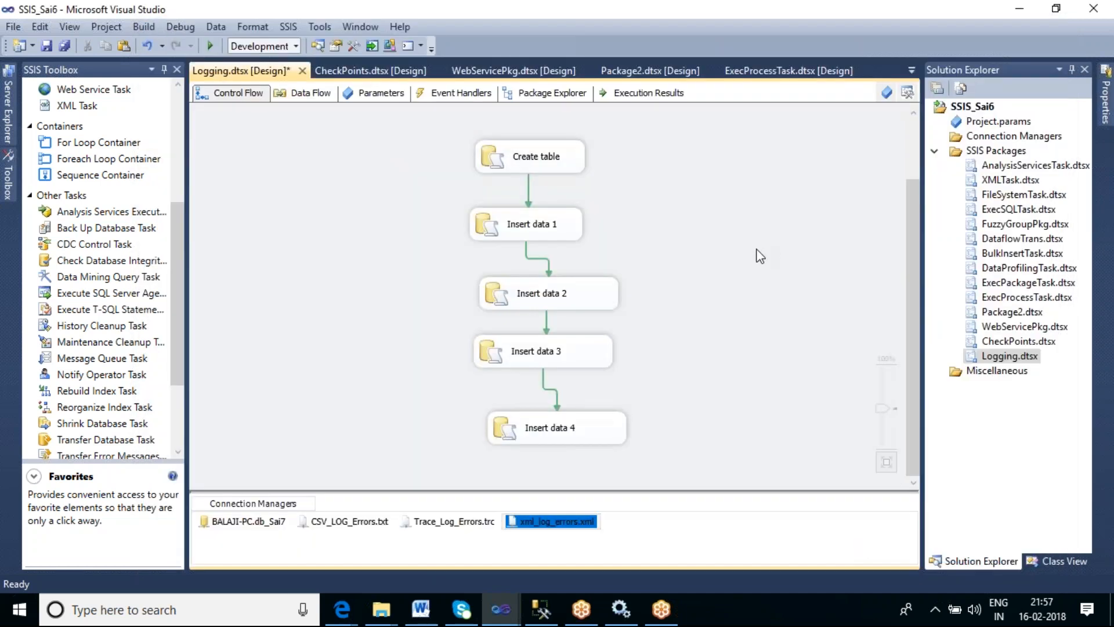
- Run the Logging package and view its execution progress
click(759, 253)
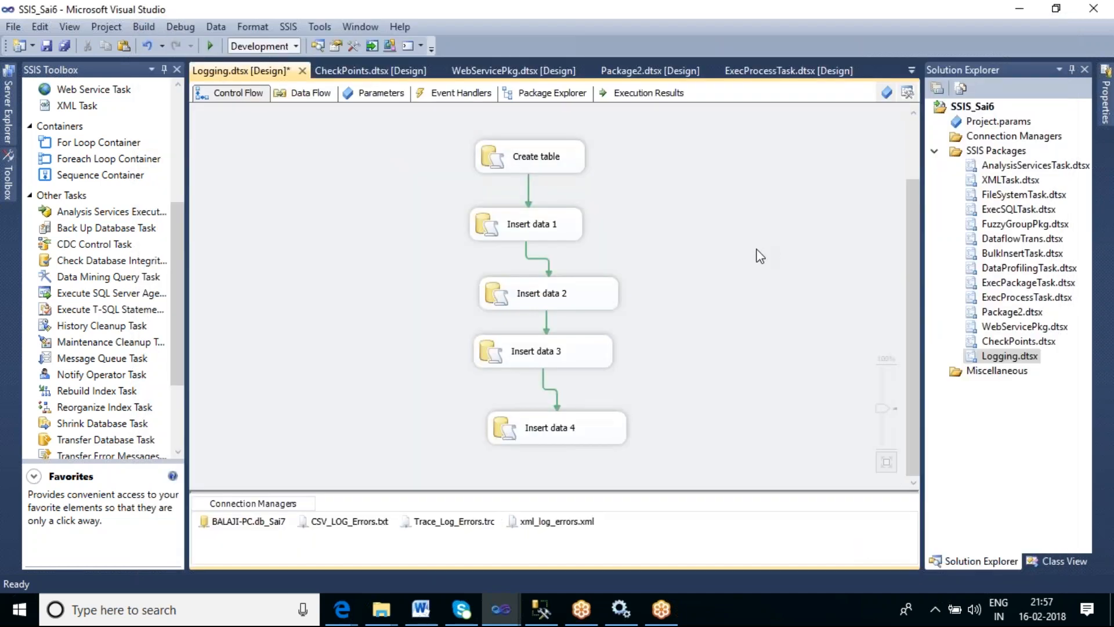
right_click(631, 178)
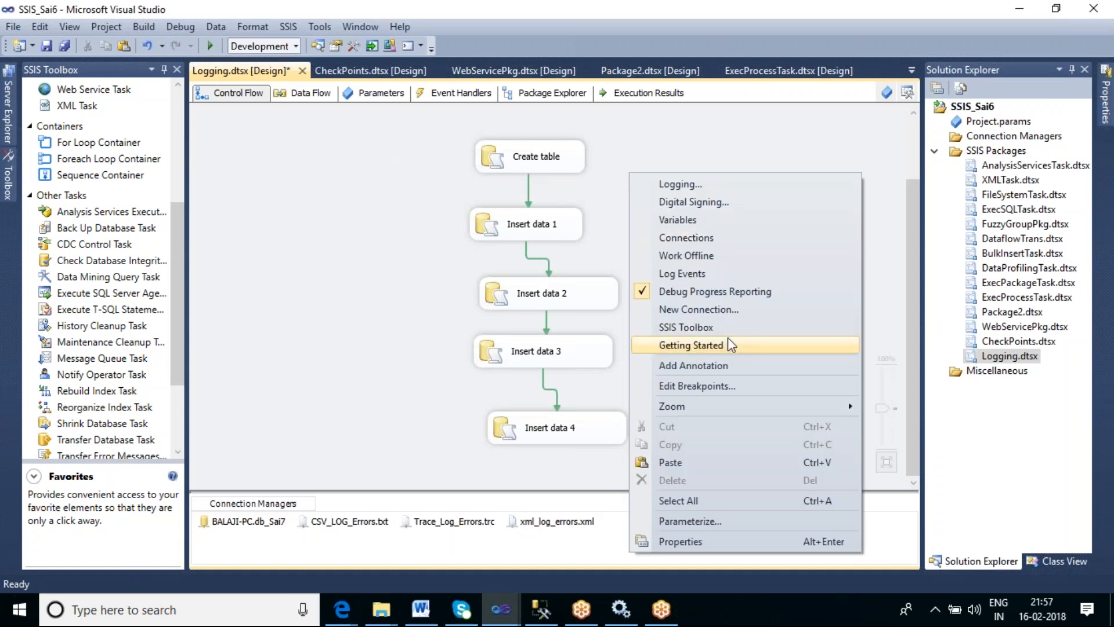
click(355, 150)
click(207, 46)
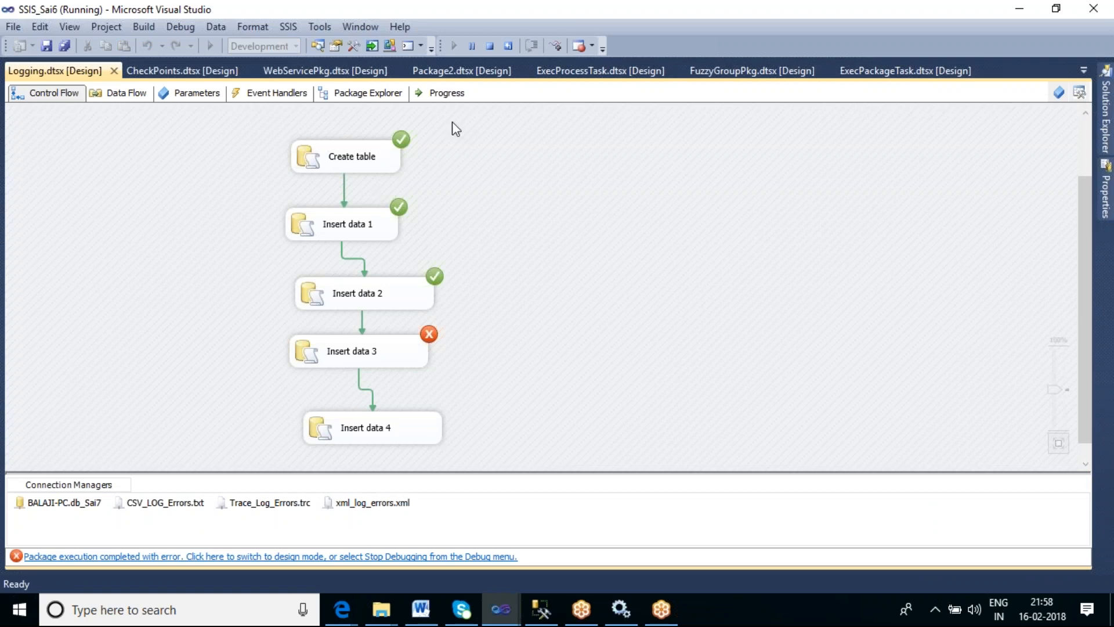
click(447, 94)
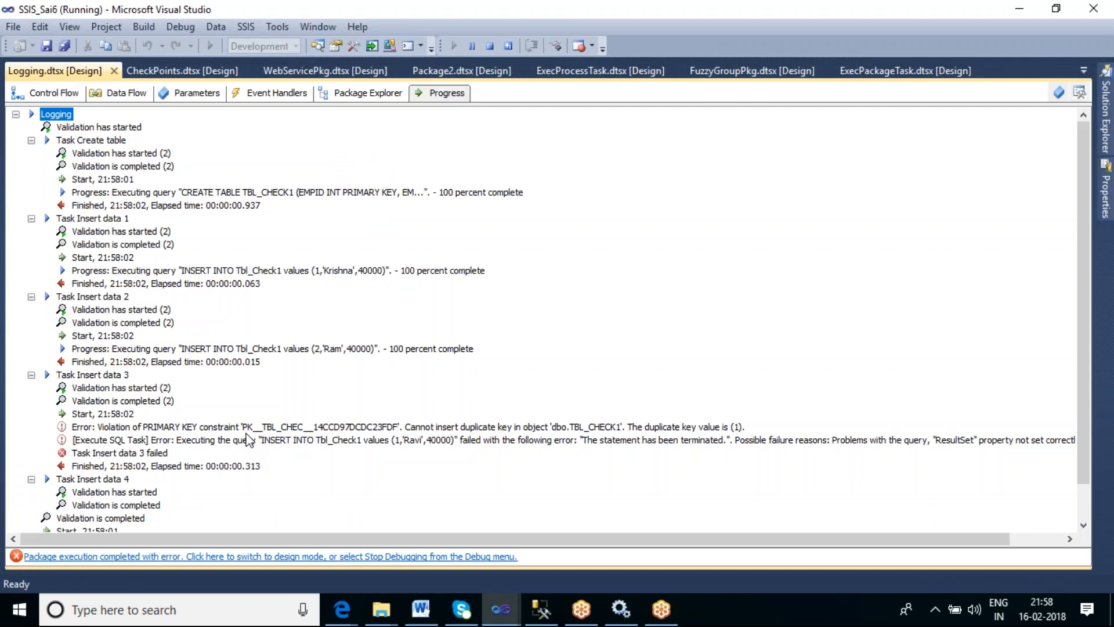
- Open the SSIS_Tharala folder on New Volume (F:) in File Explorer
click(381, 608)
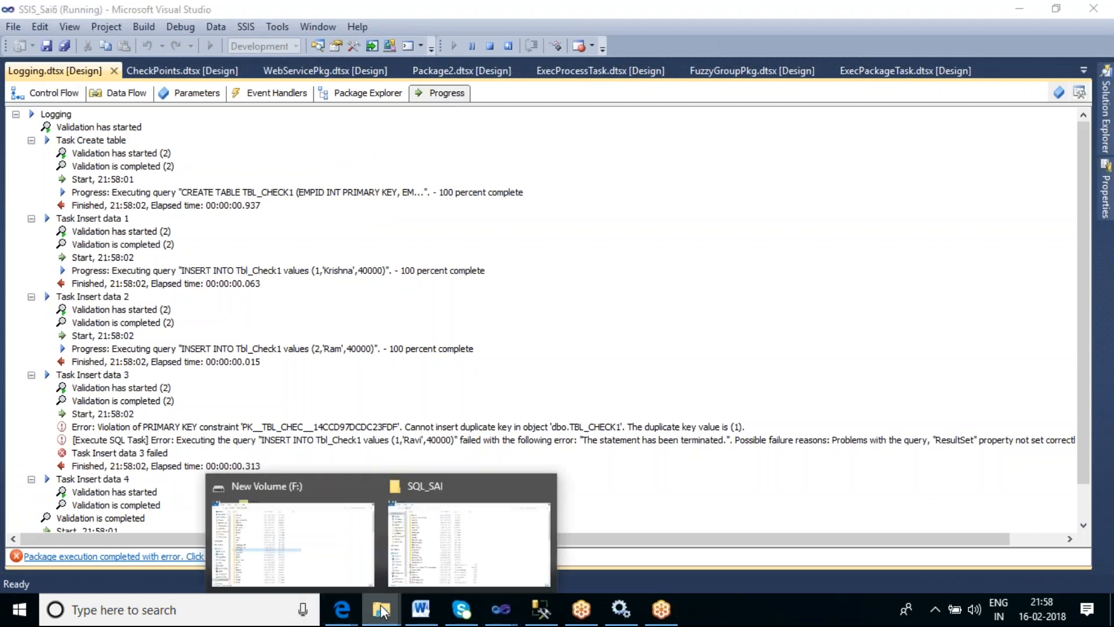
click(340, 552)
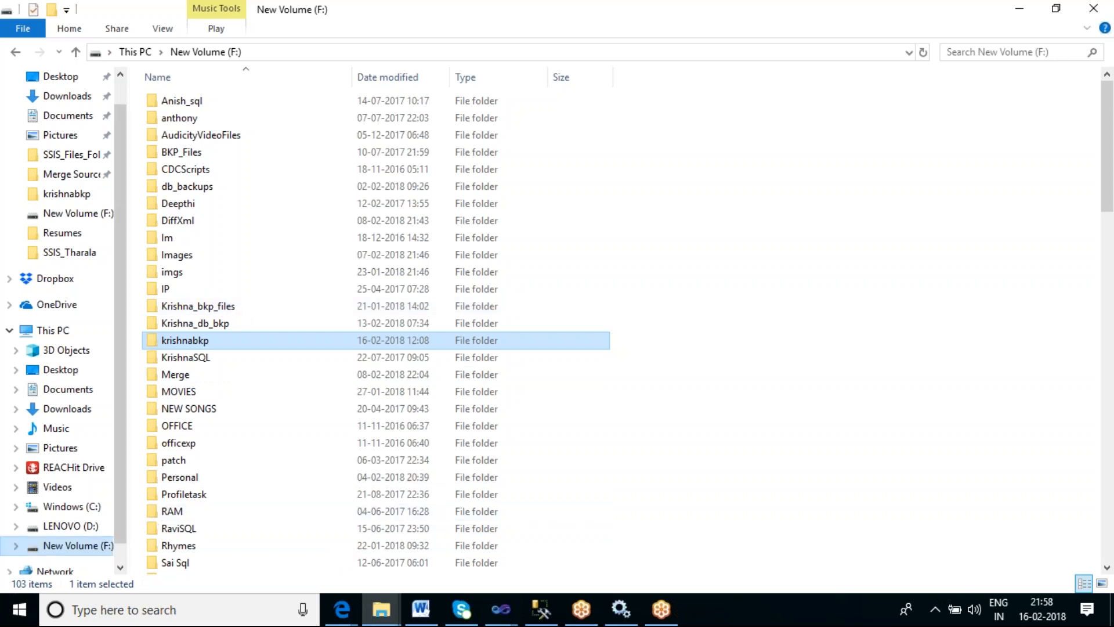
scroll(289, 317, down, 9)
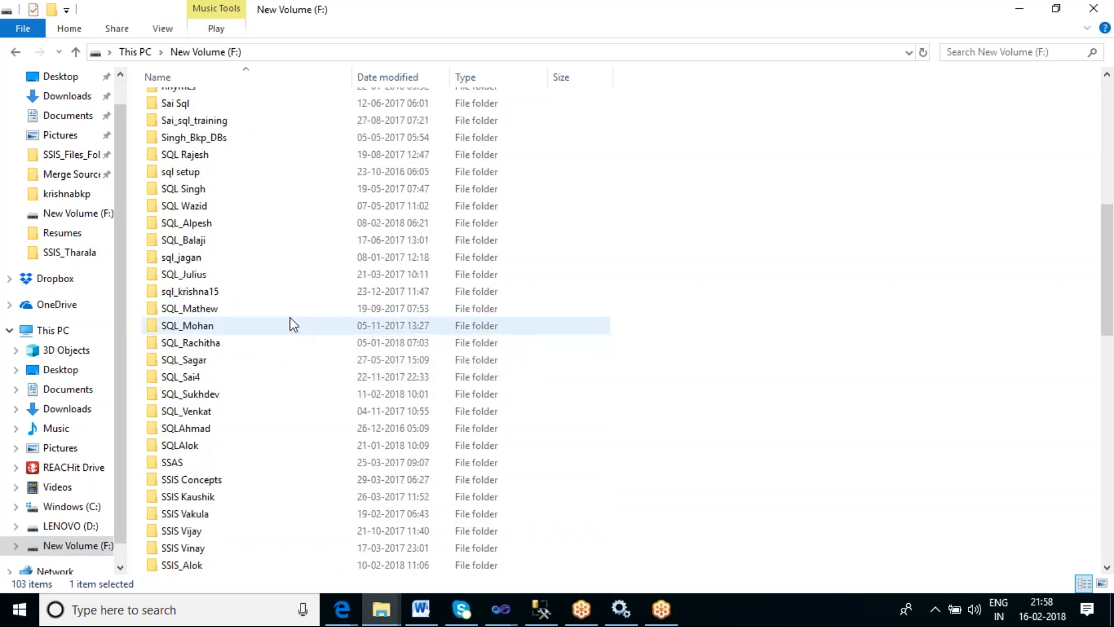
scroll(291, 317, down, 2)
scroll(291, 318, down, 3)
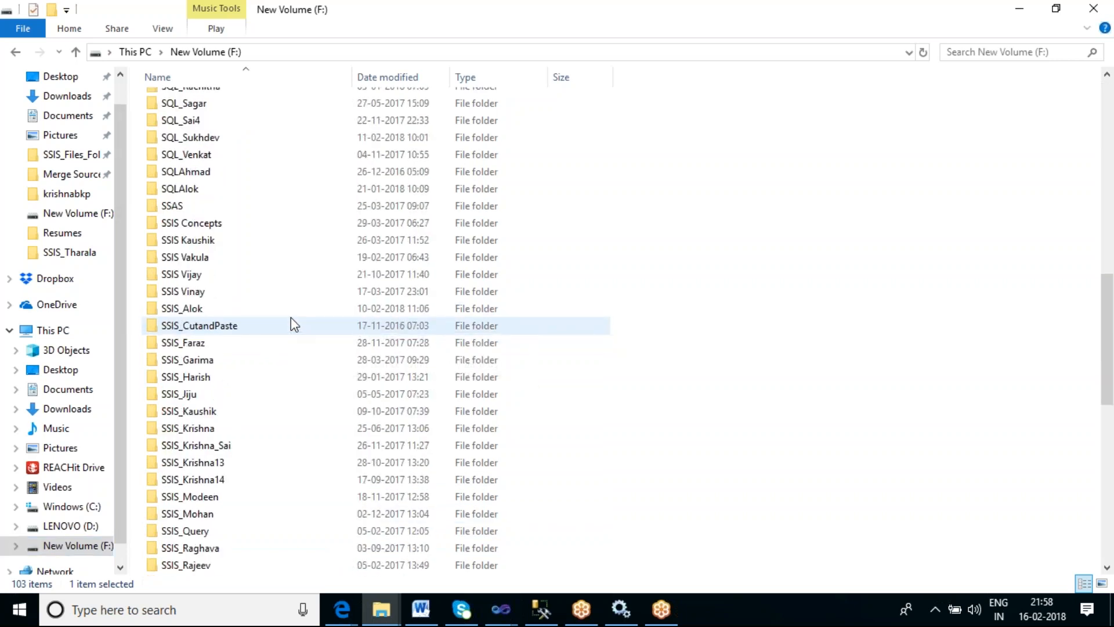
scroll(291, 318, down, 2)
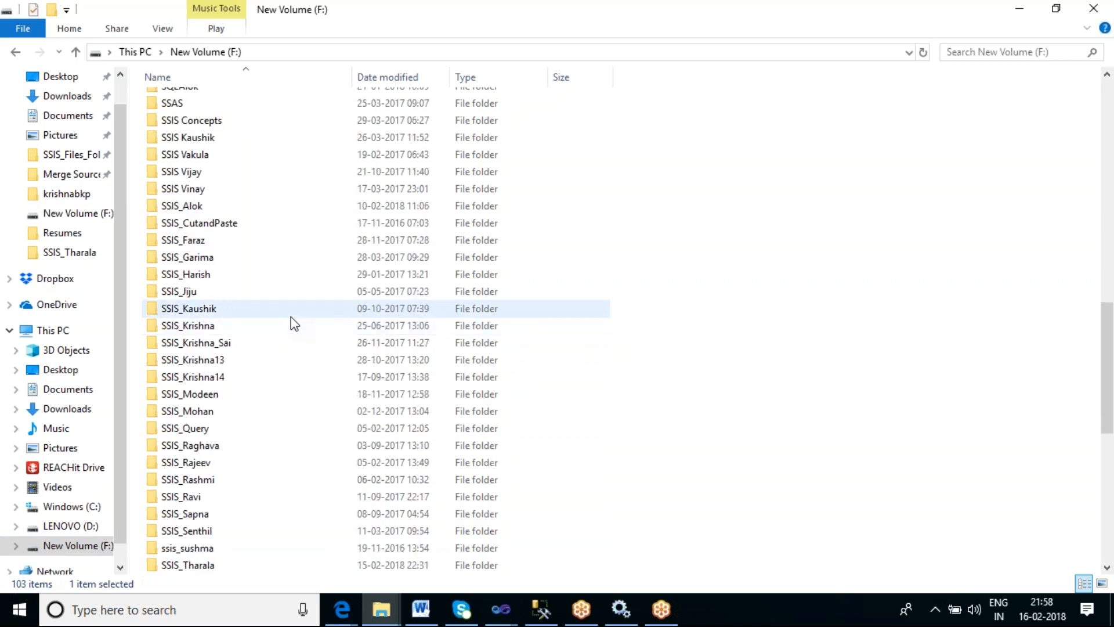
scroll(291, 406, down, 2)
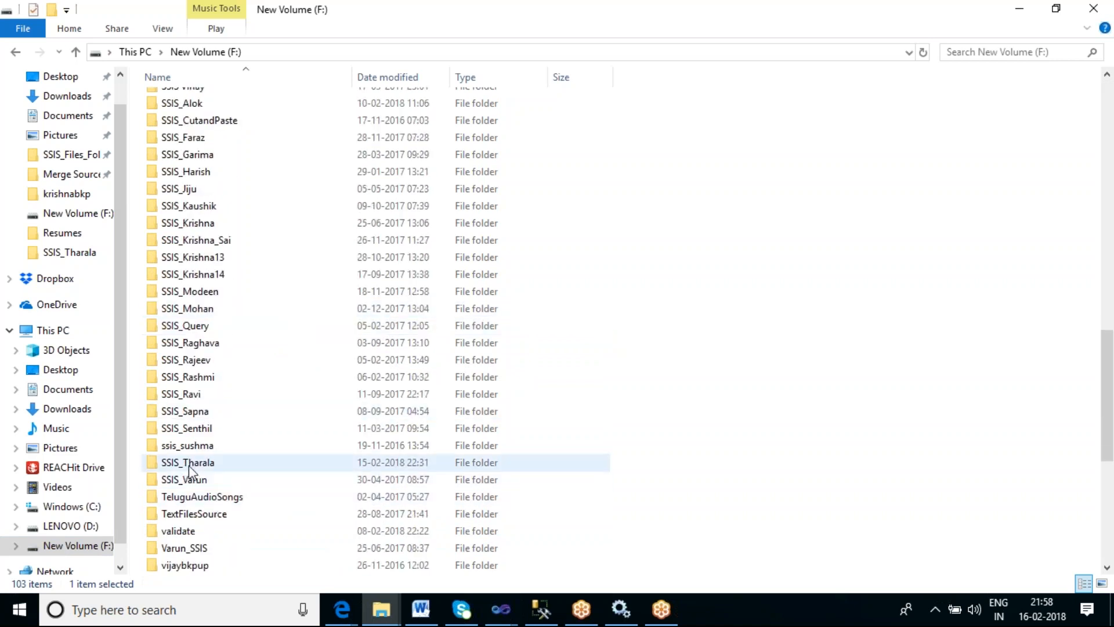
double_click(189, 464)
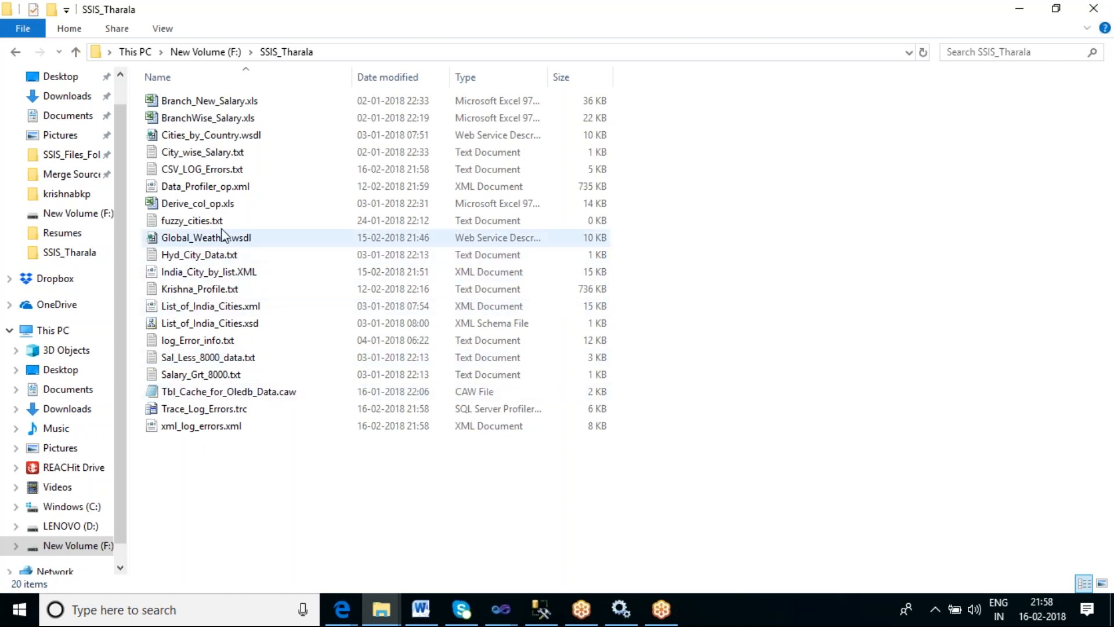
- Open CSV_LOG_Errors.txt and scroll through its logged error entries
click(186, 172)
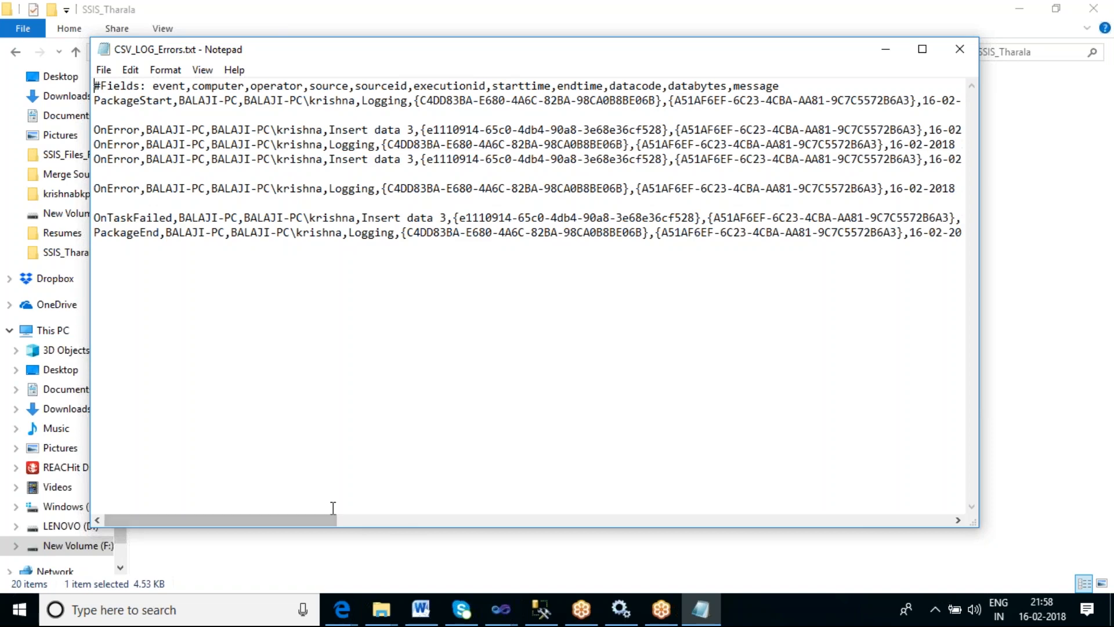
drag(283, 514, 539, 525)
drag(291, 127, 560, 115)
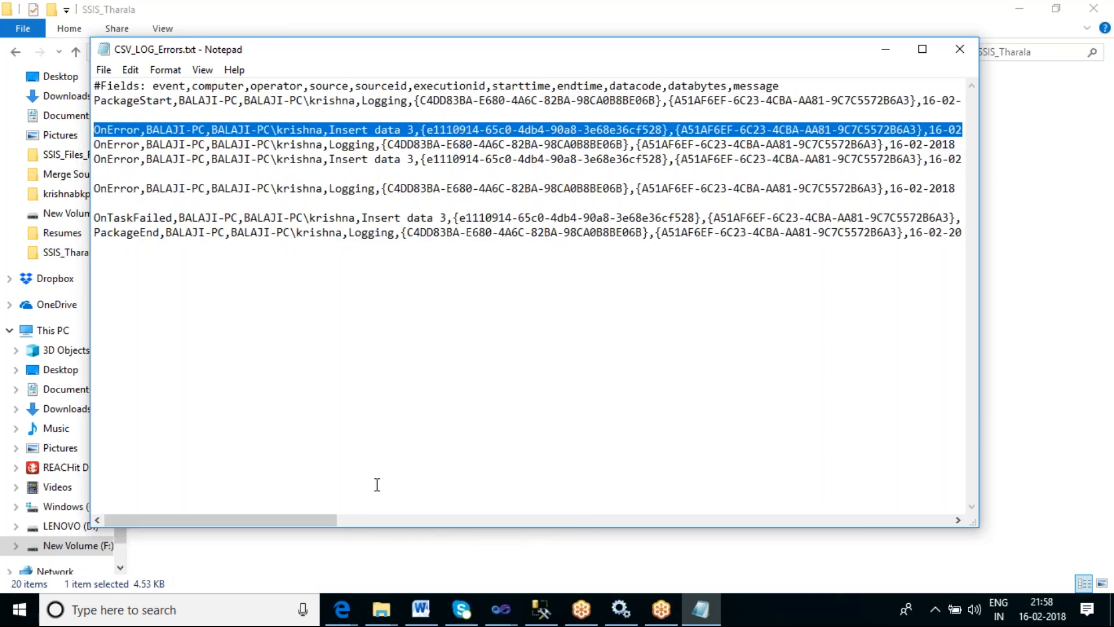
drag(313, 521, 590, 525)
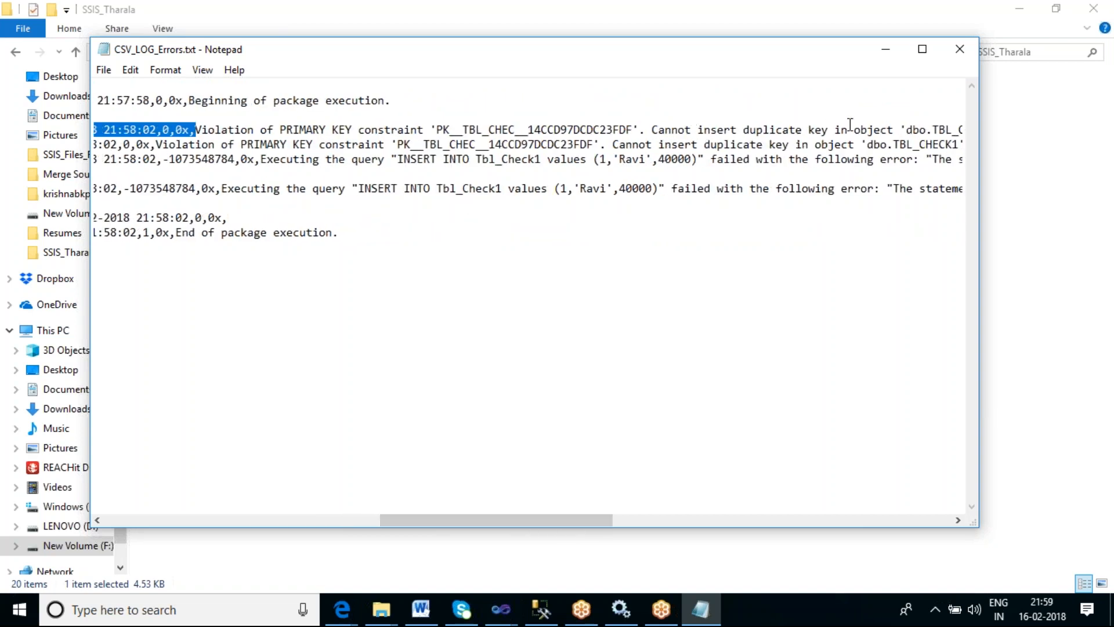
drag(538, 517, 620, 516)
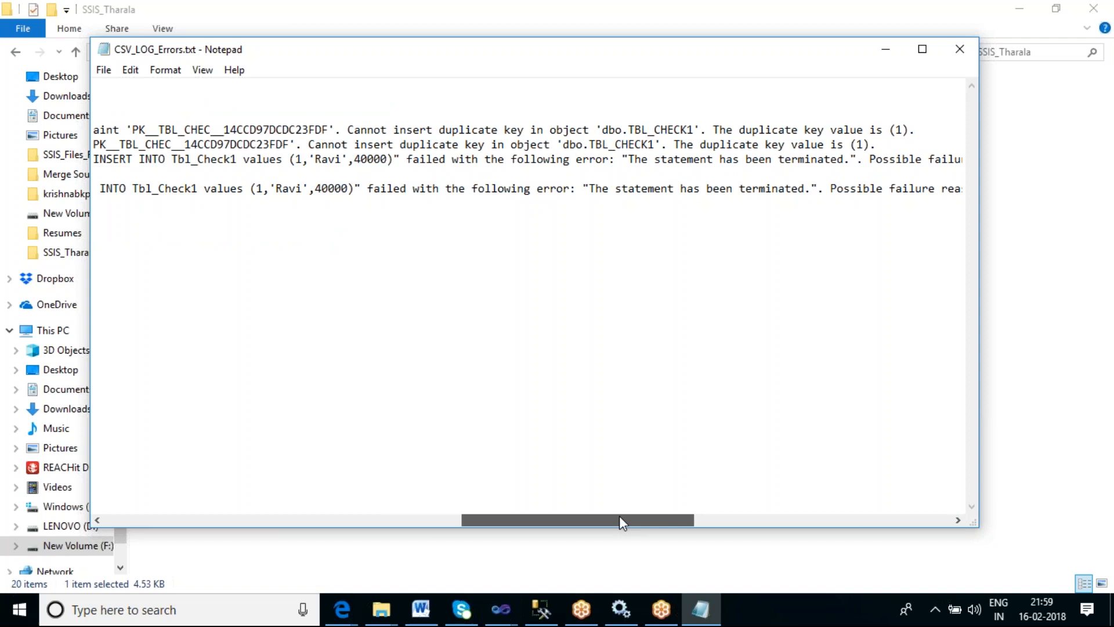
drag(618, 515, 619, 515)
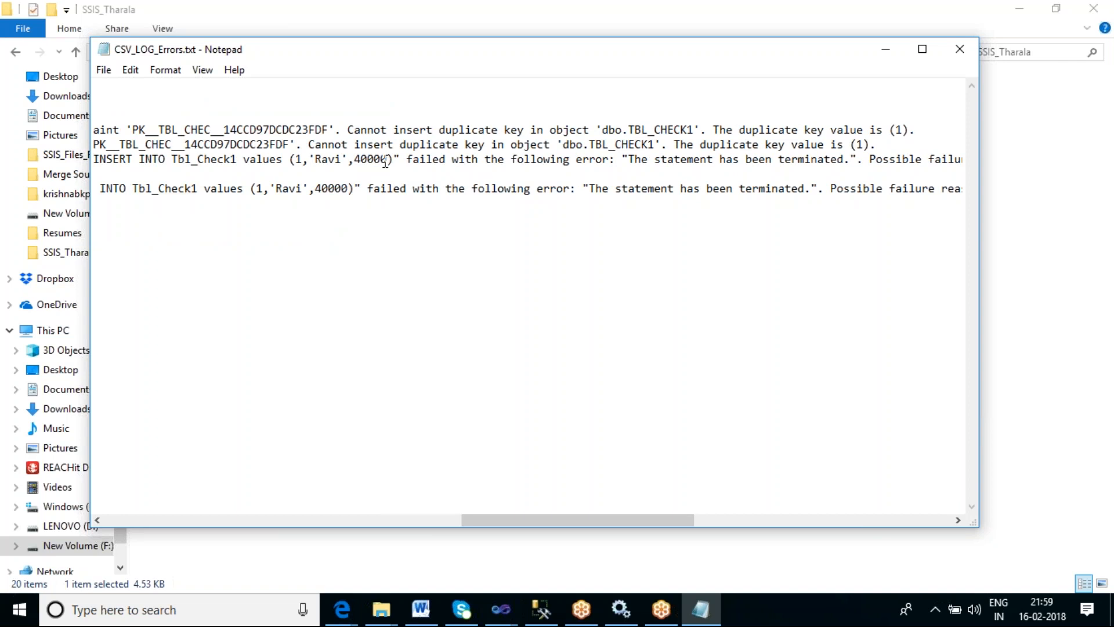
- Close the text log and open xml_log_errors.xml to review its logged records, then close it
click(968, 53)
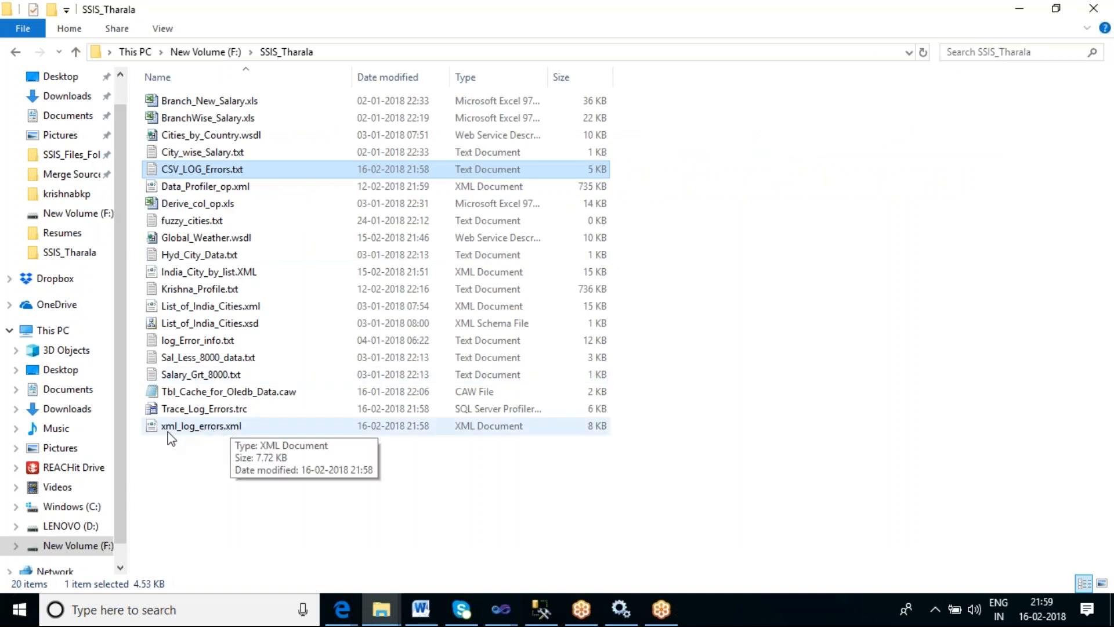
click(211, 431)
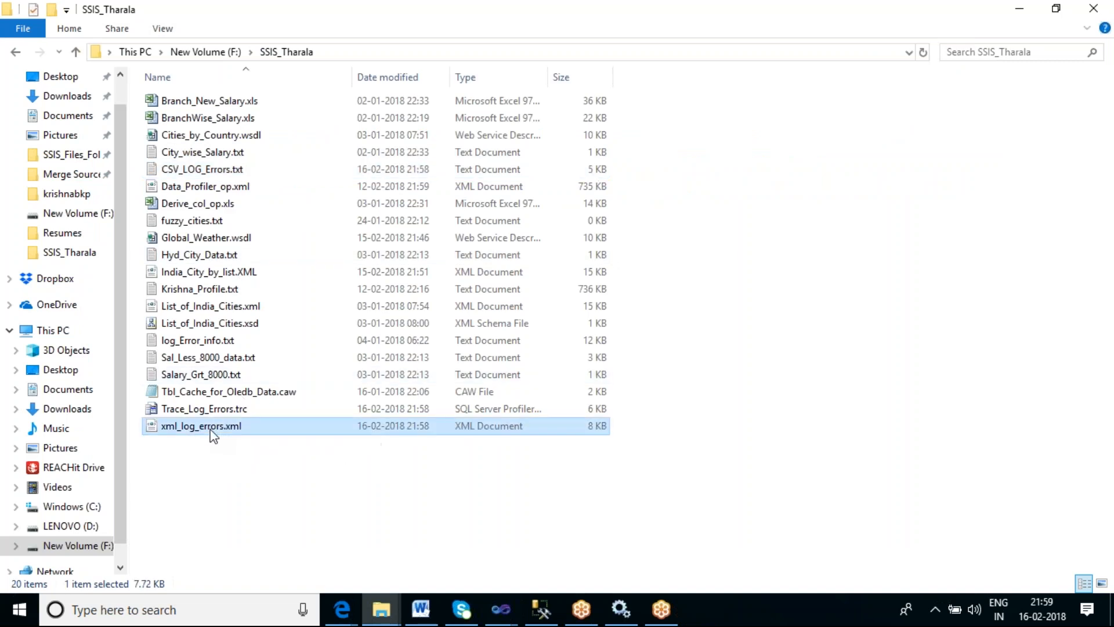
double_click(213, 431)
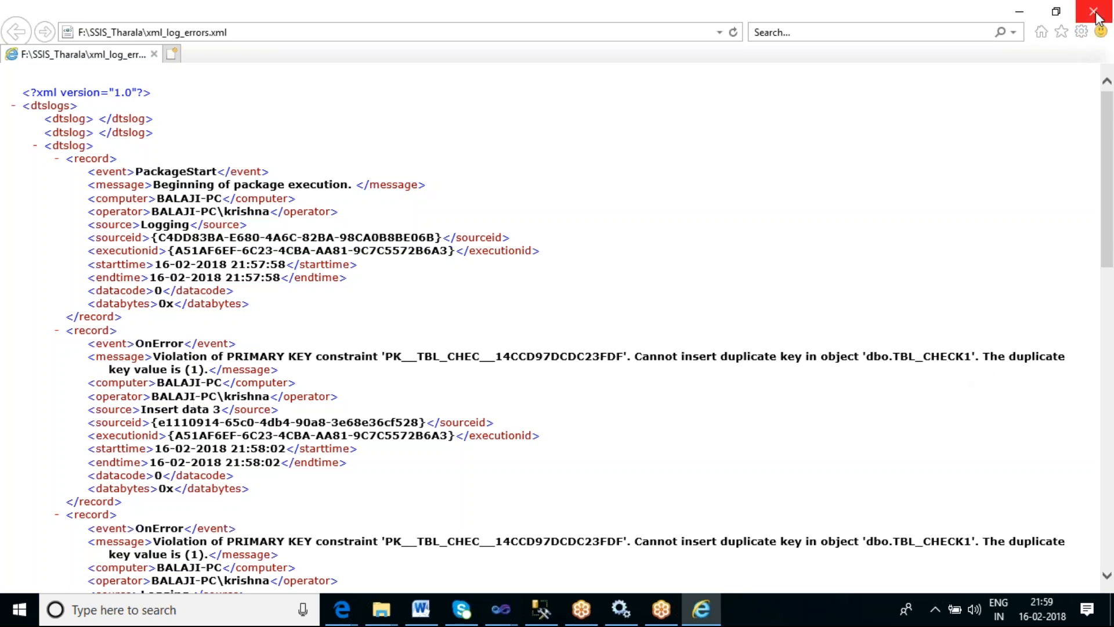
click(155, 54)
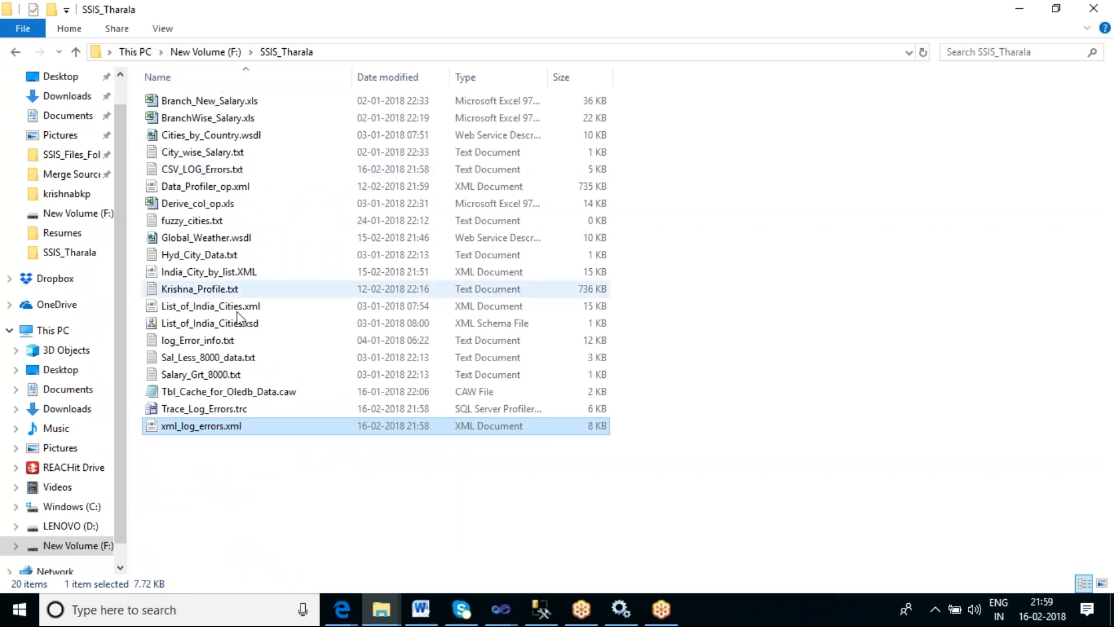
- Launch SQL Server Profiler from the Windows search
click(206, 412)
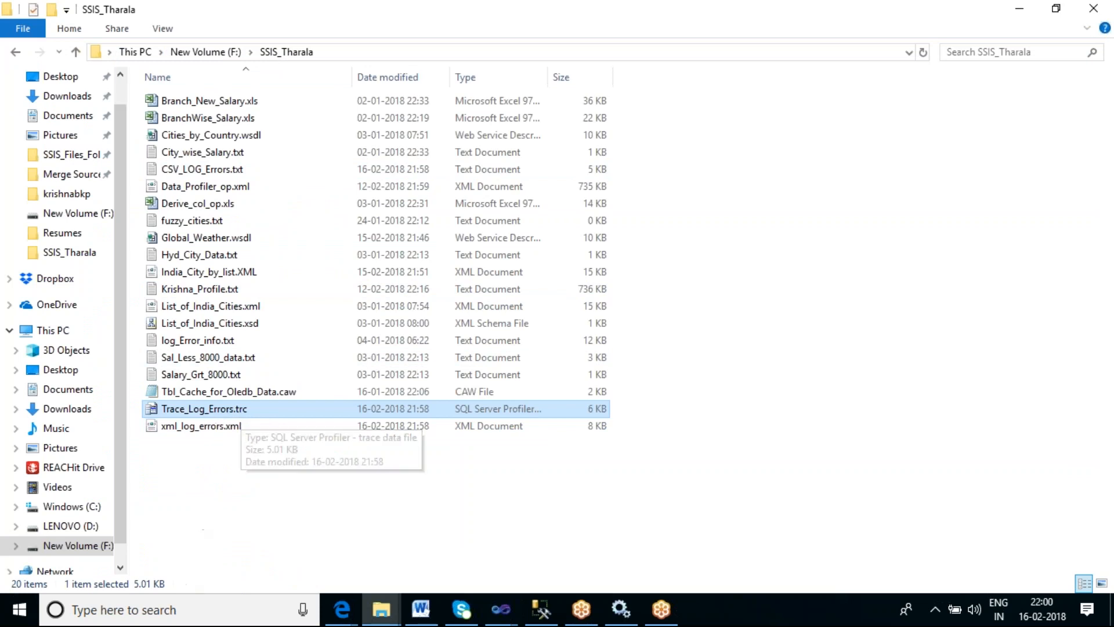
click(174, 609)
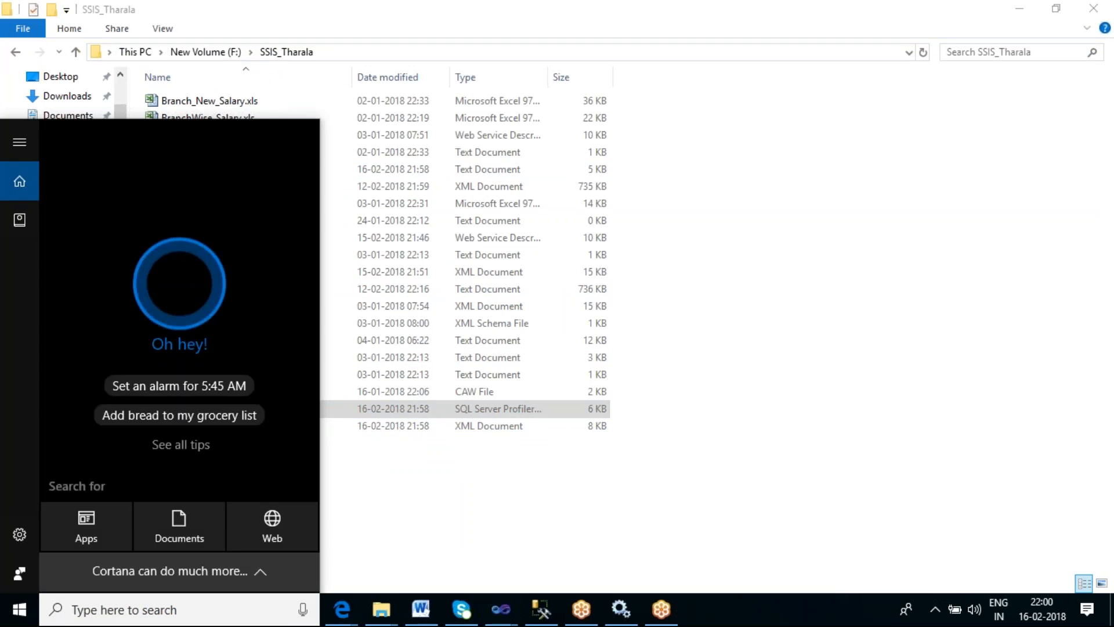
text(sq)
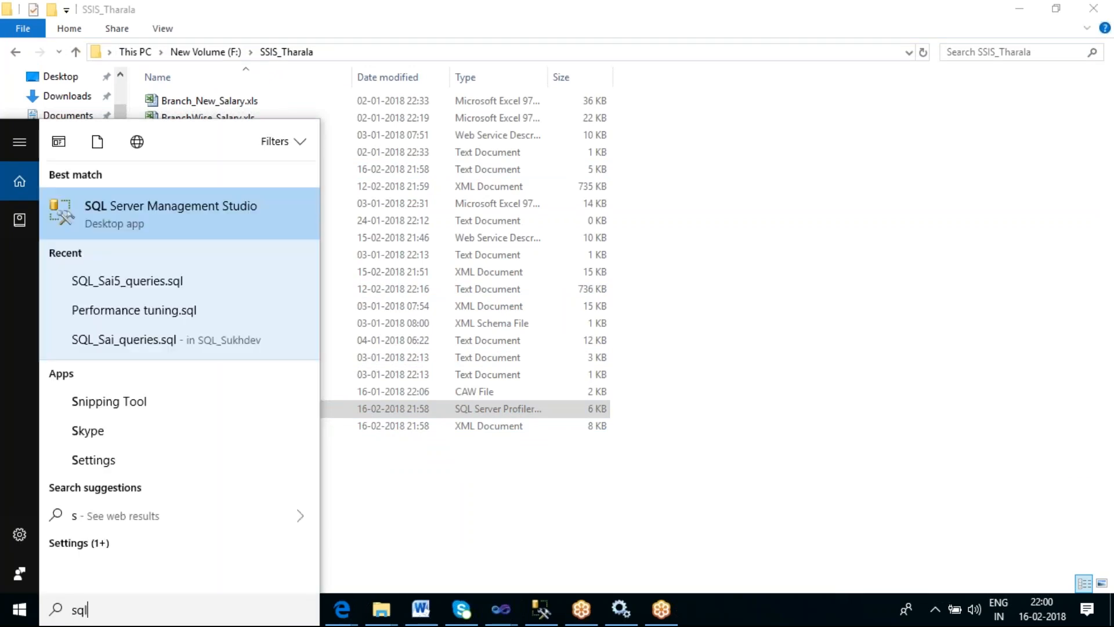
text(l)
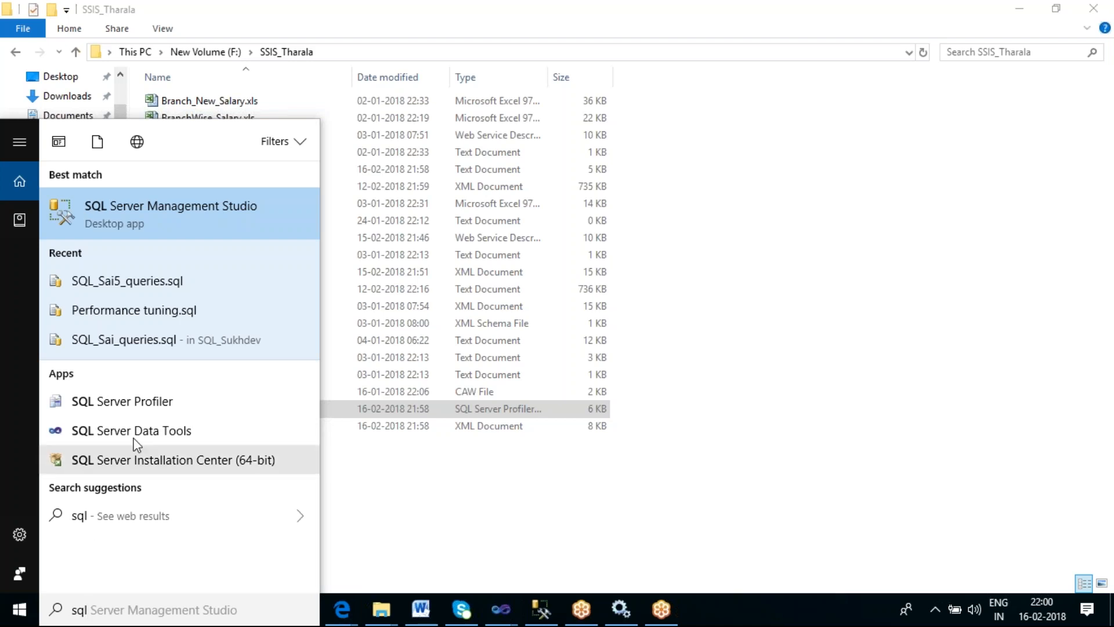
click(141, 403)
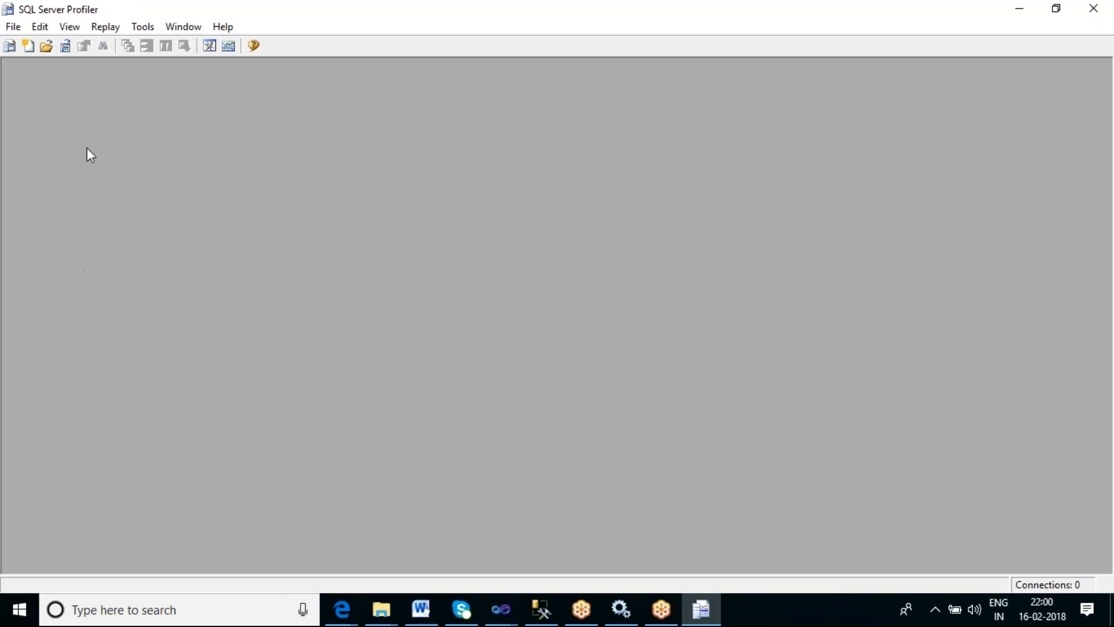
- Open the trace file Trace_Log_Errors.trc from the SSIS_Tharala folder on New Volume (F:)
click(13, 28)
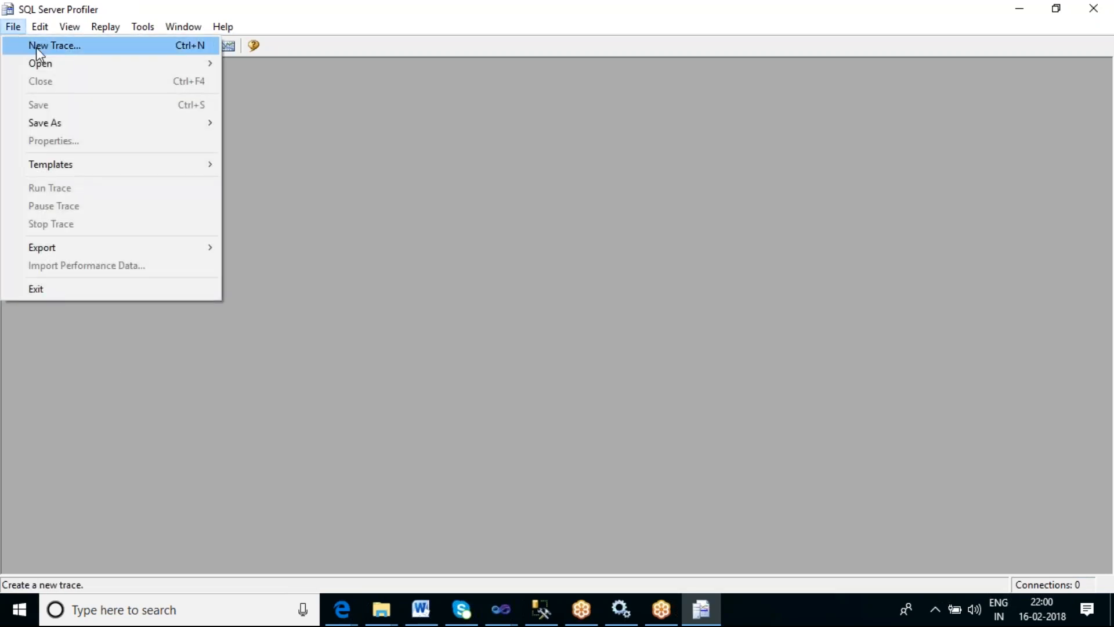
mouse_move(96, 67)
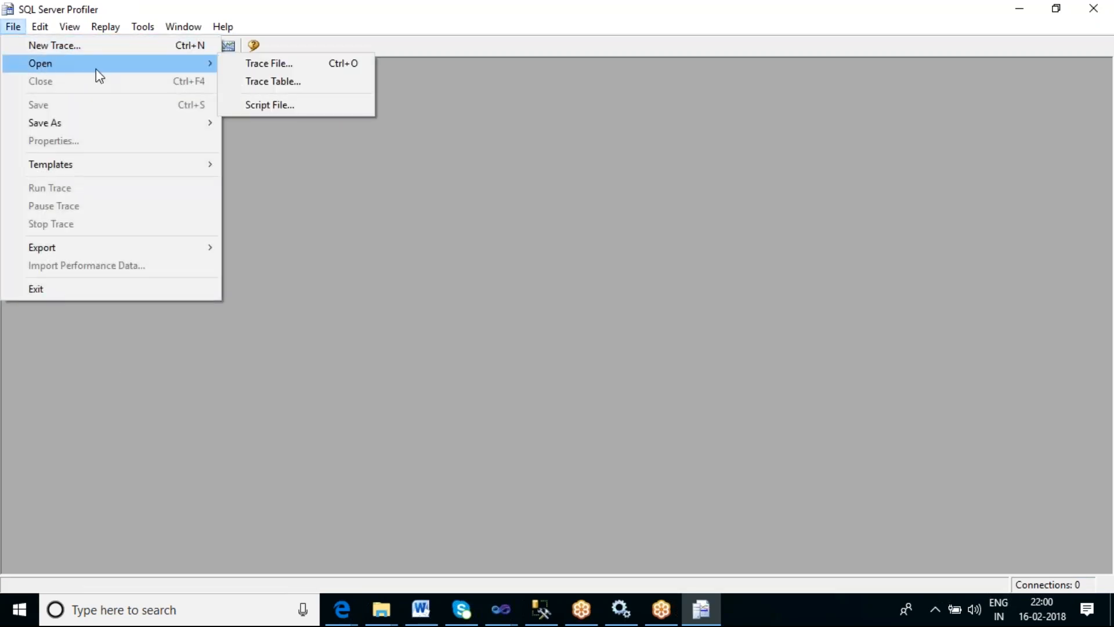
click(258, 65)
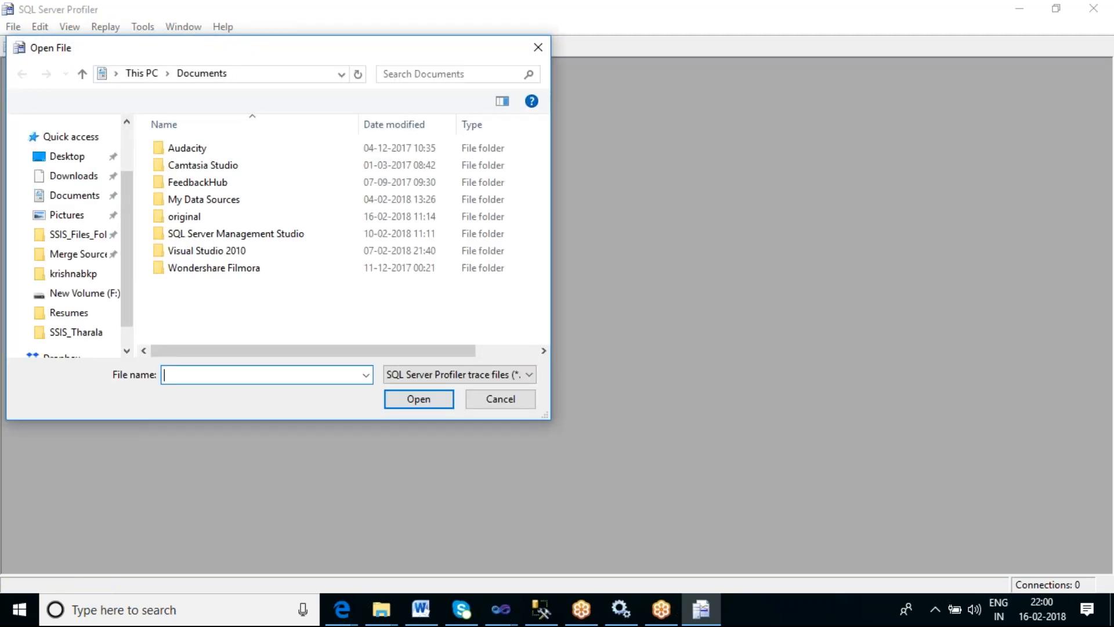
click(71, 220)
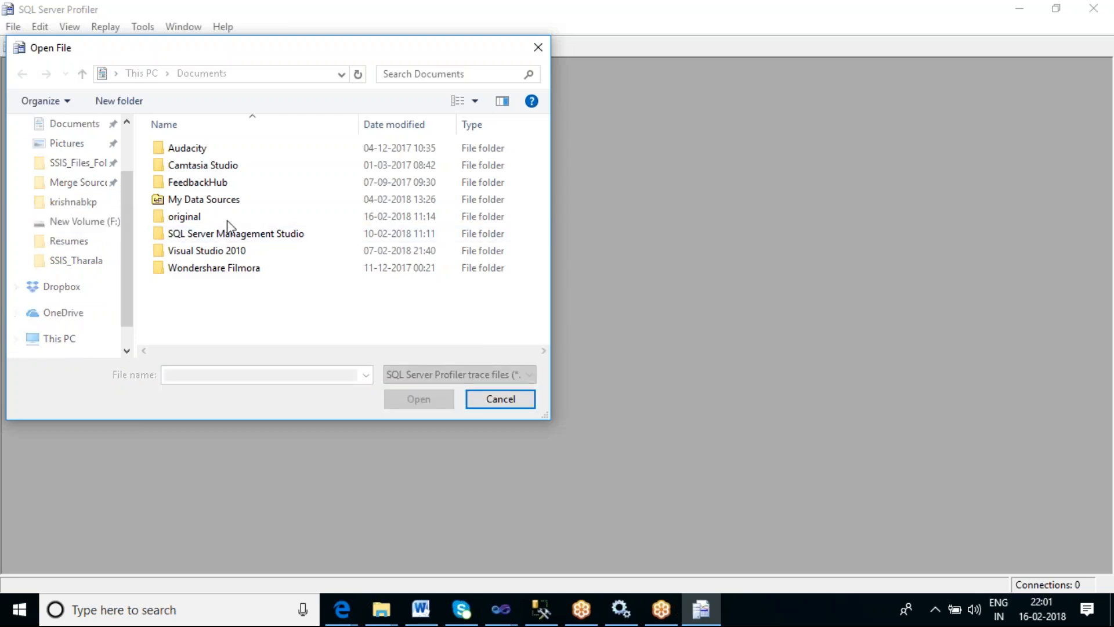
scroll(227, 221, down, 6)
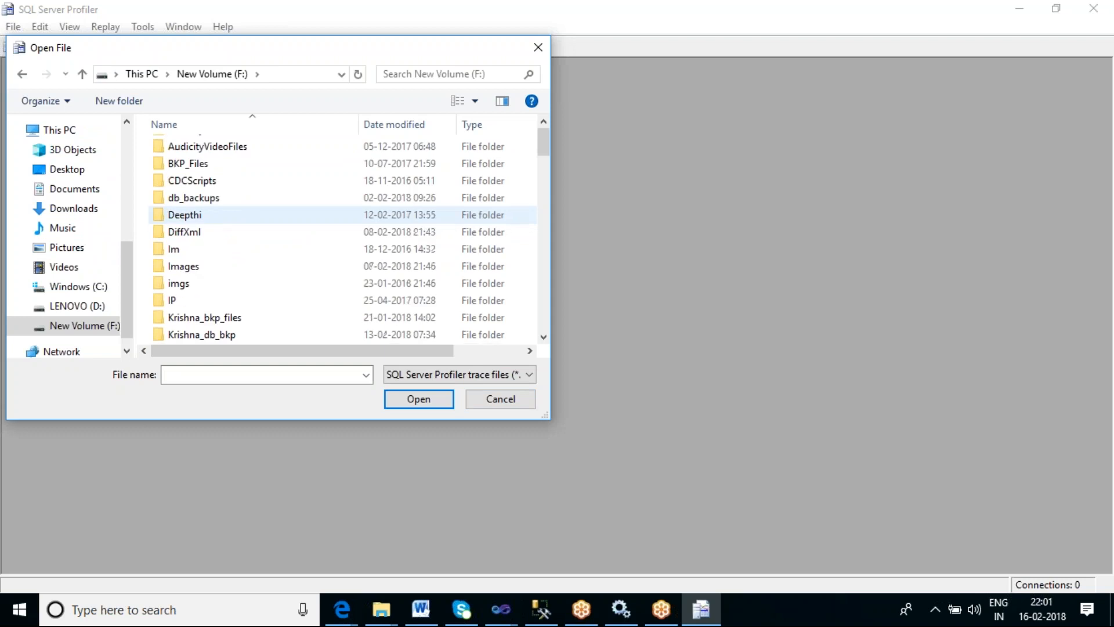
scroll(230, 226, down, 15)
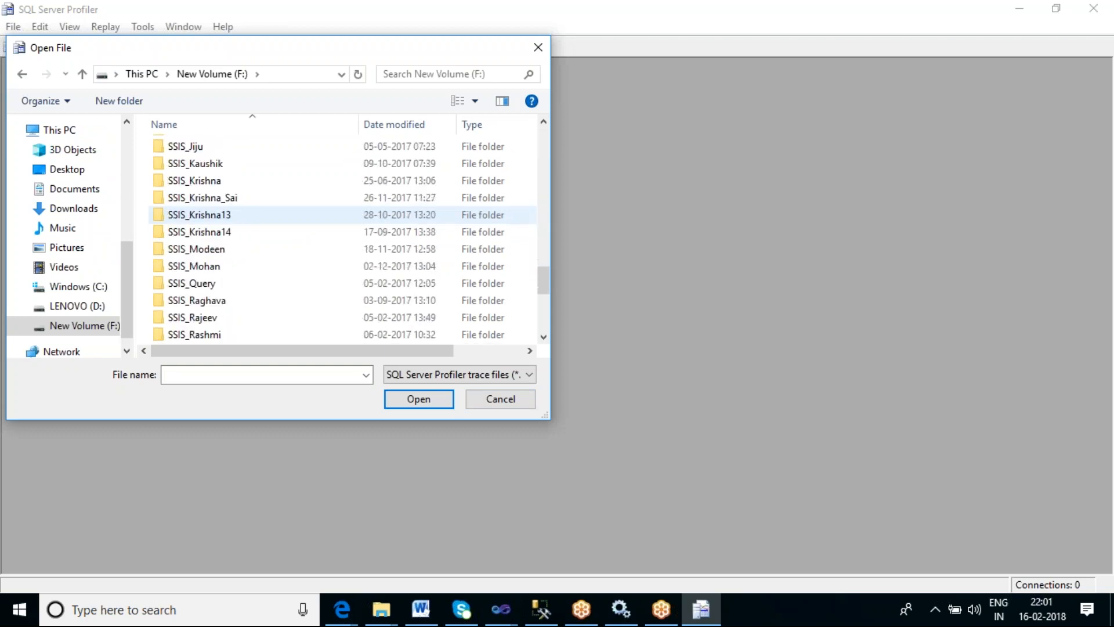
double_click(229, 222)
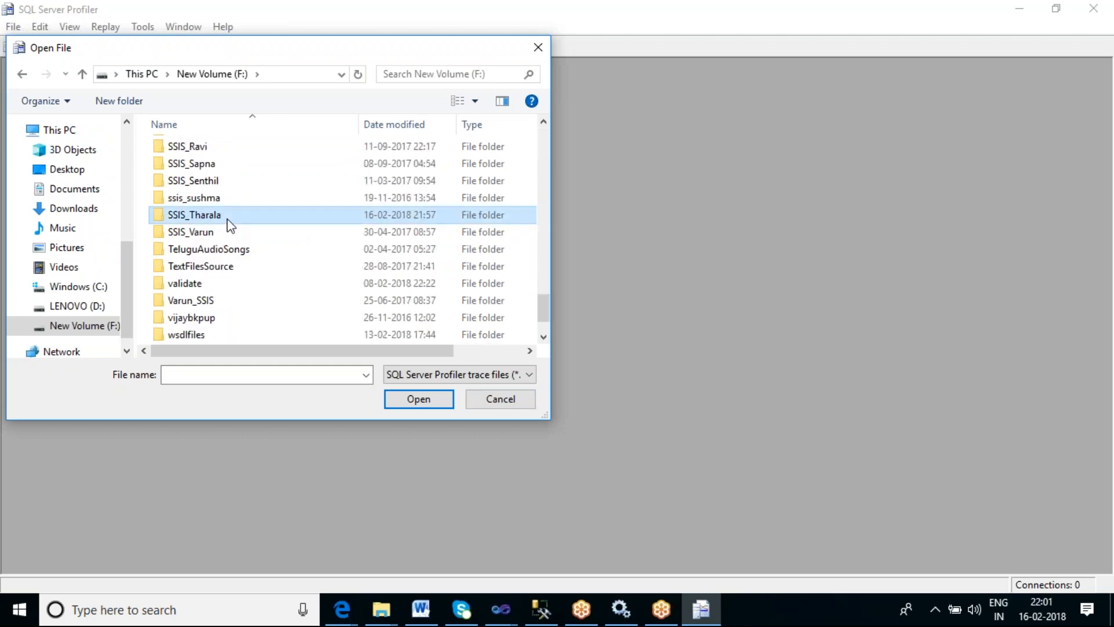
click(214, 152)
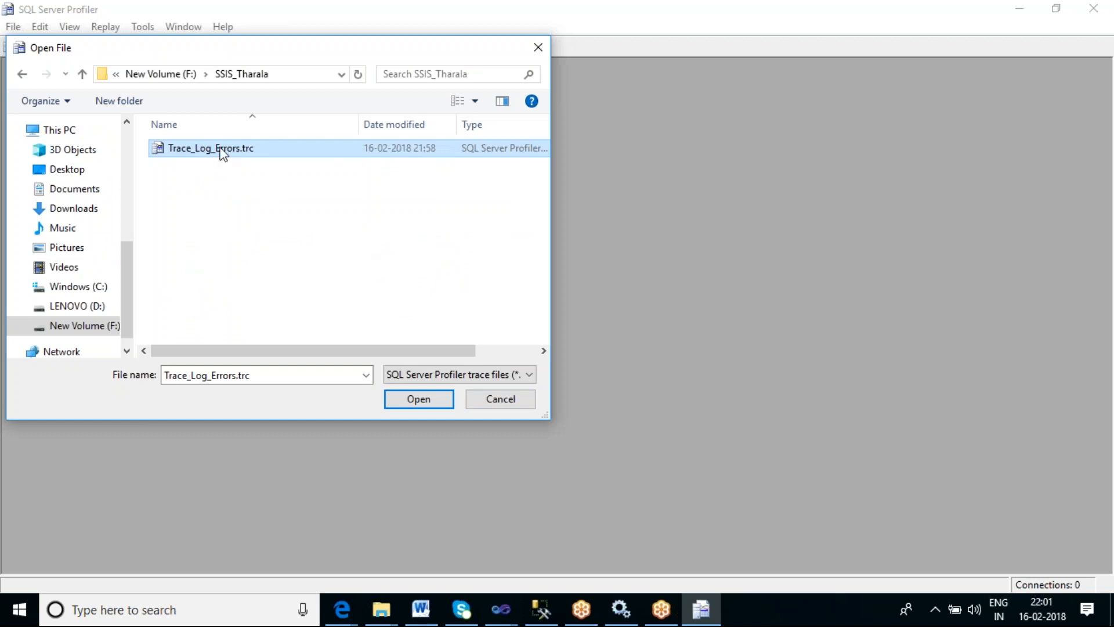
click(426, 404)
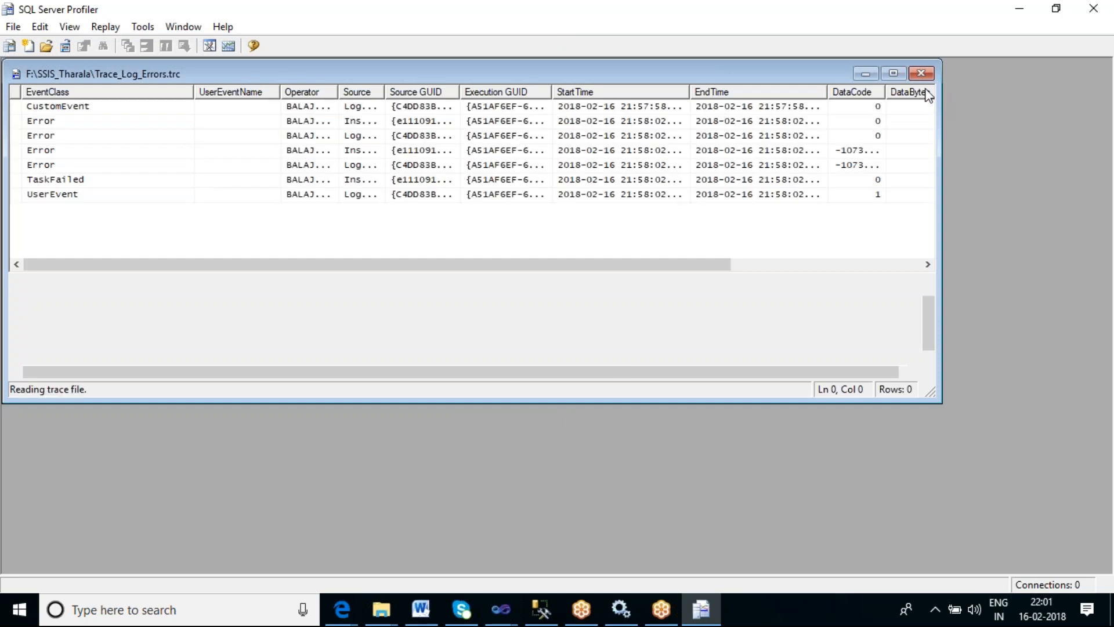
- Examine the error events and their text data in the opened trace
click(894, 74)
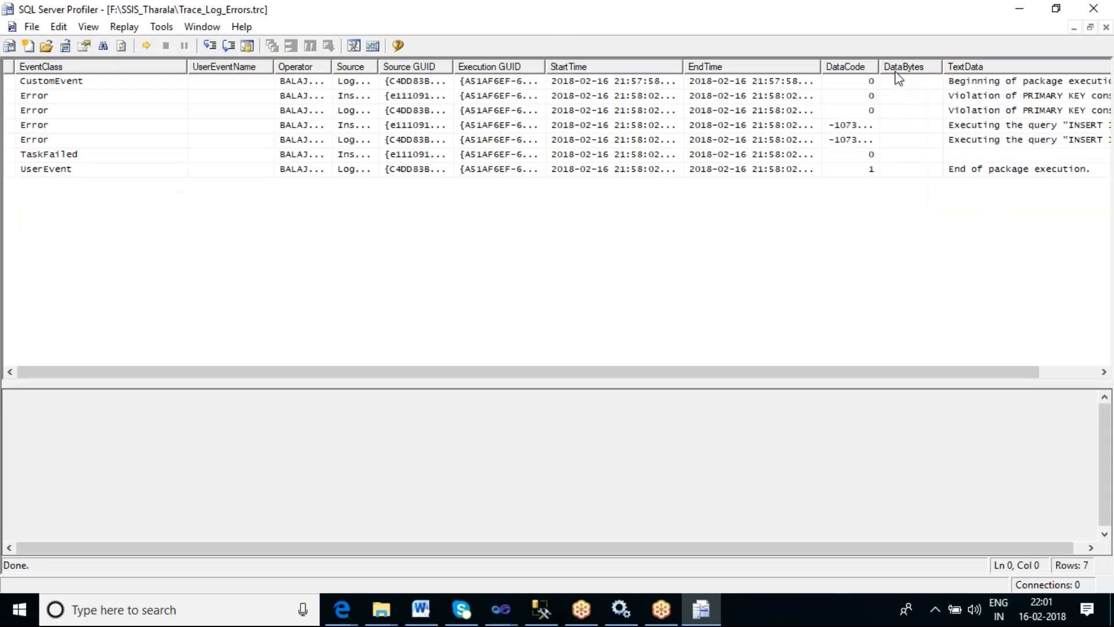
click(44, 99)
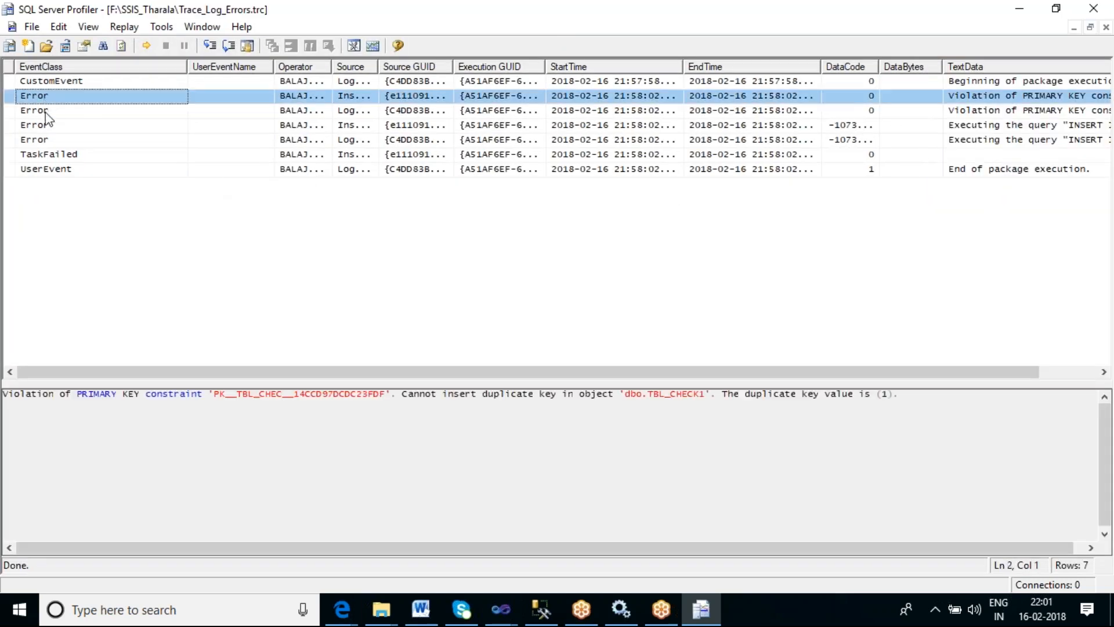
click(48, 111)
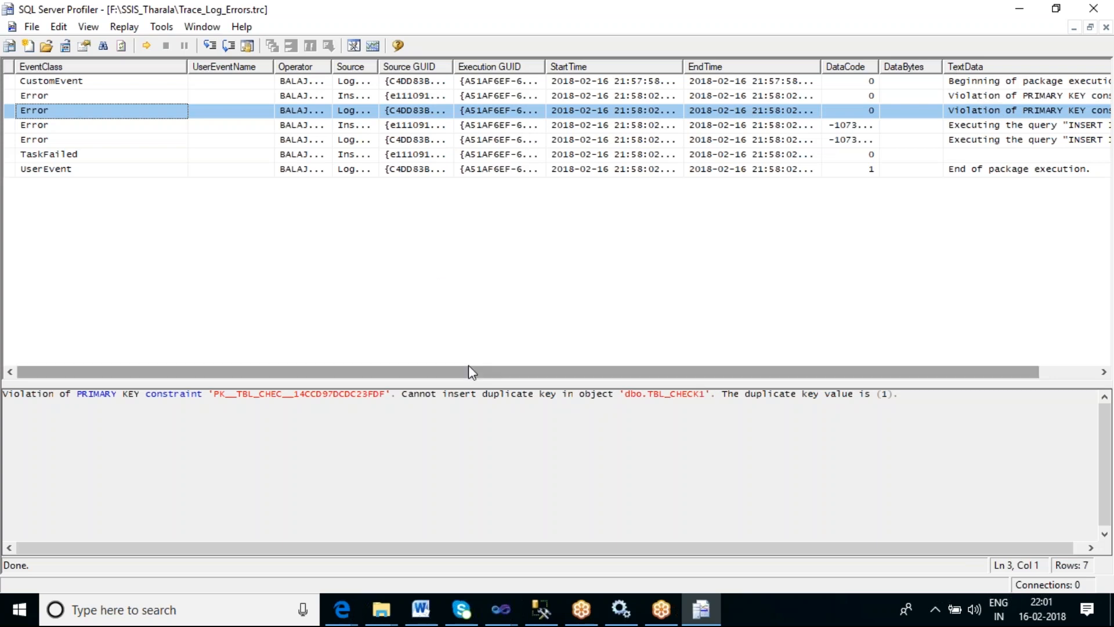
drag(467, 373, 980, 377)
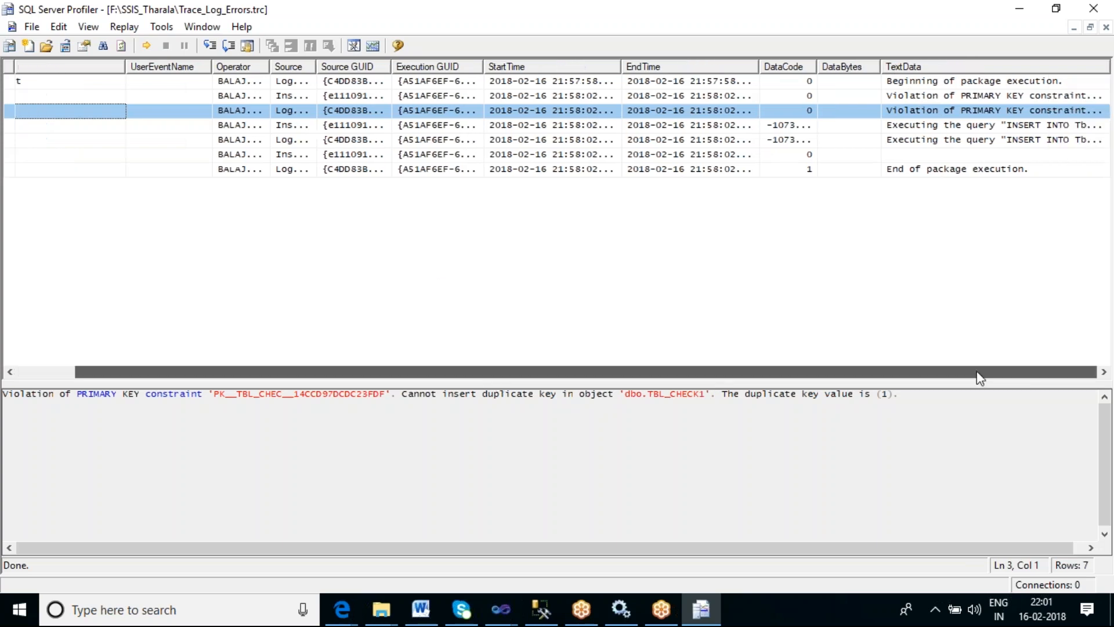
click(993, 97)
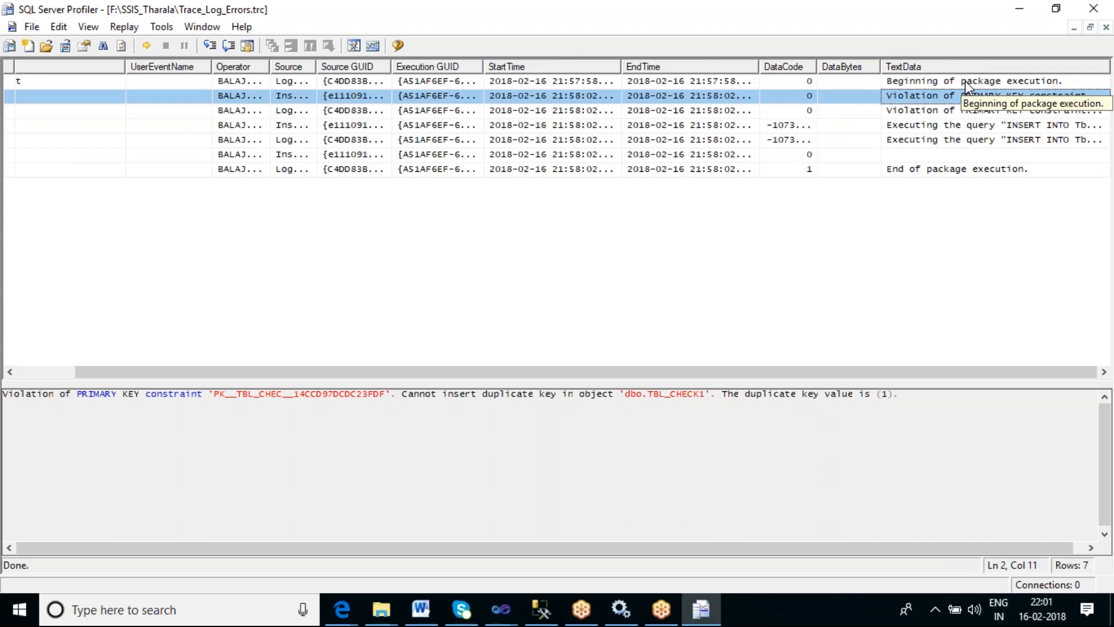
click(974, 110)
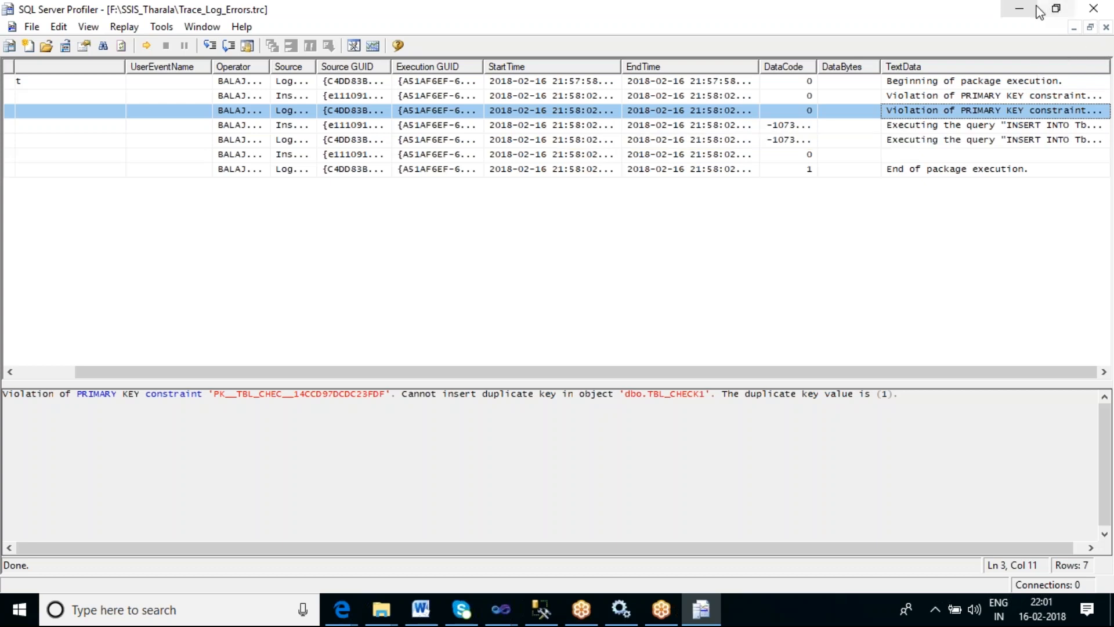
click(1019, 10)
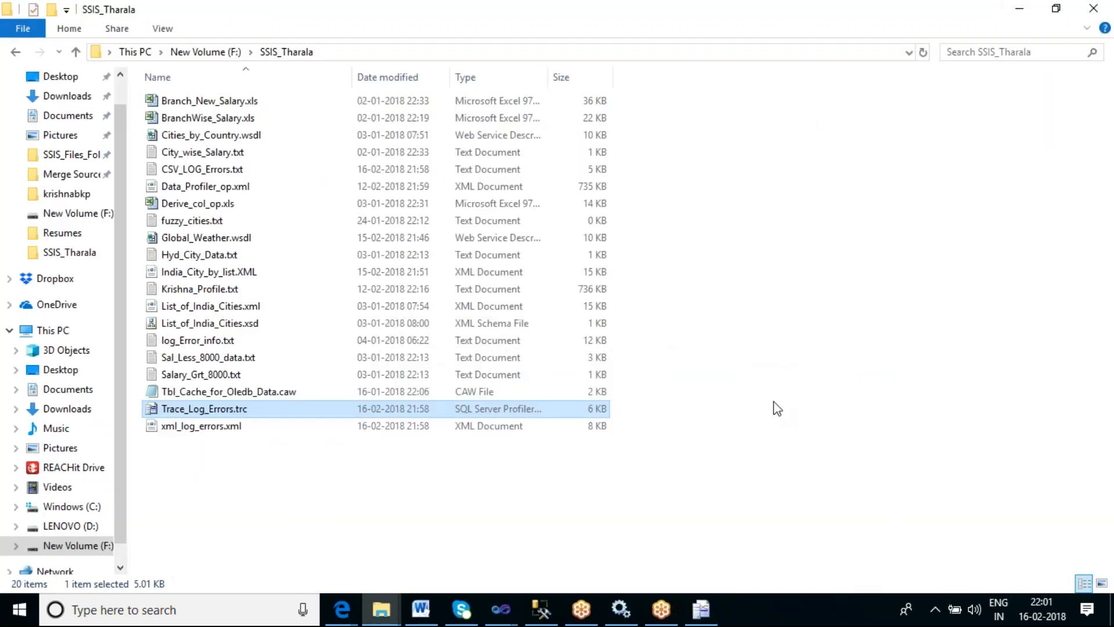
- Execute the select * from sysssislog query and browse the logged events and error messages
click(540, 610)
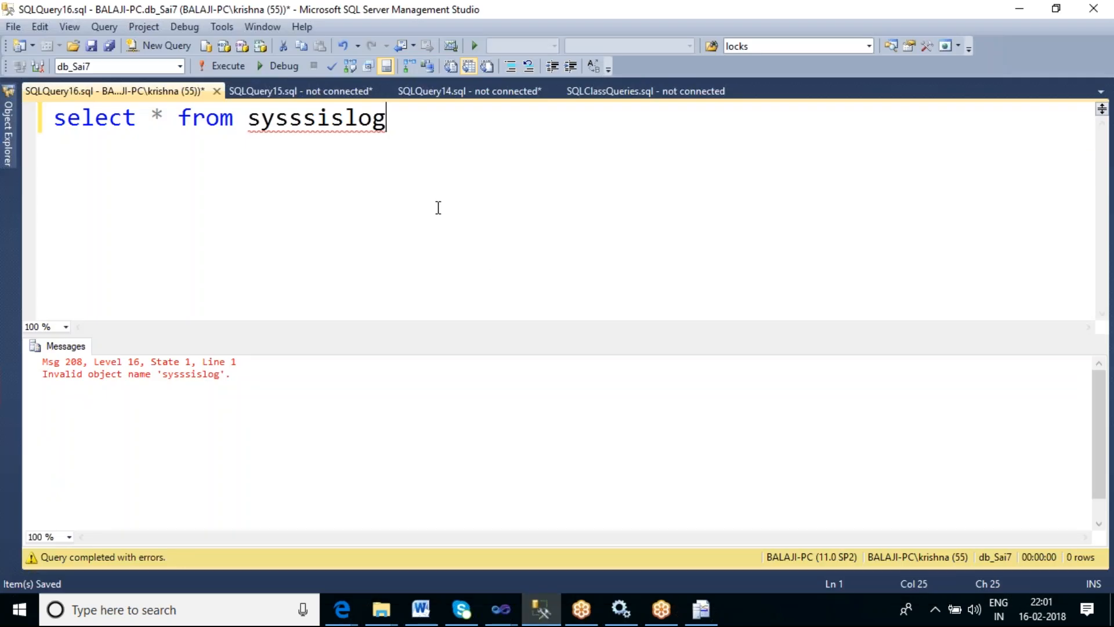
key(F5)
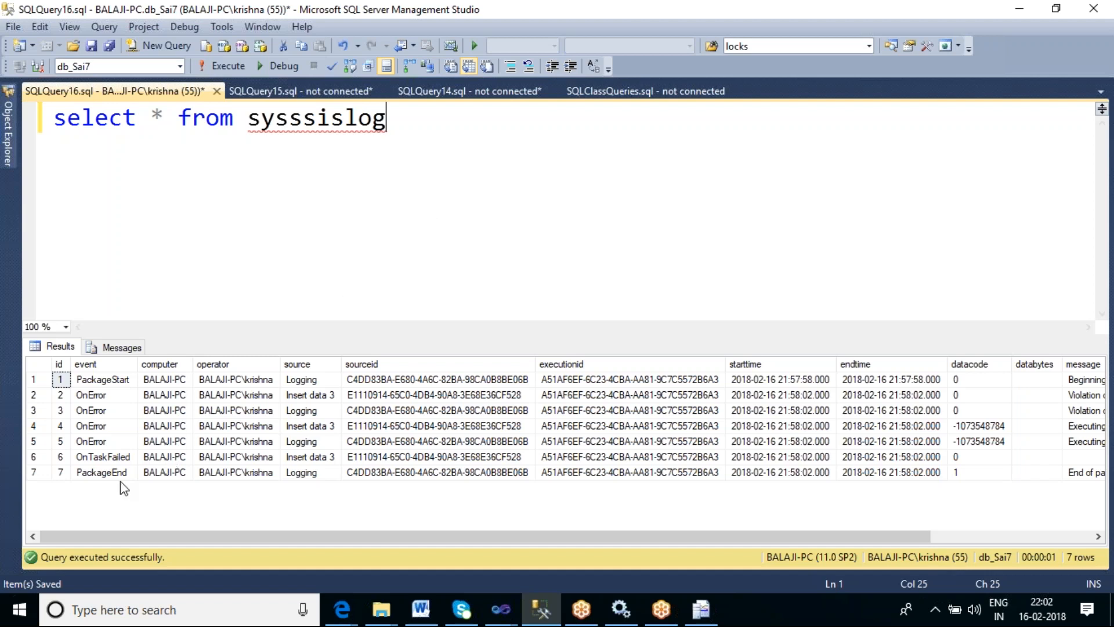
click(33, 395)
drag(433, 536, 806, 548)
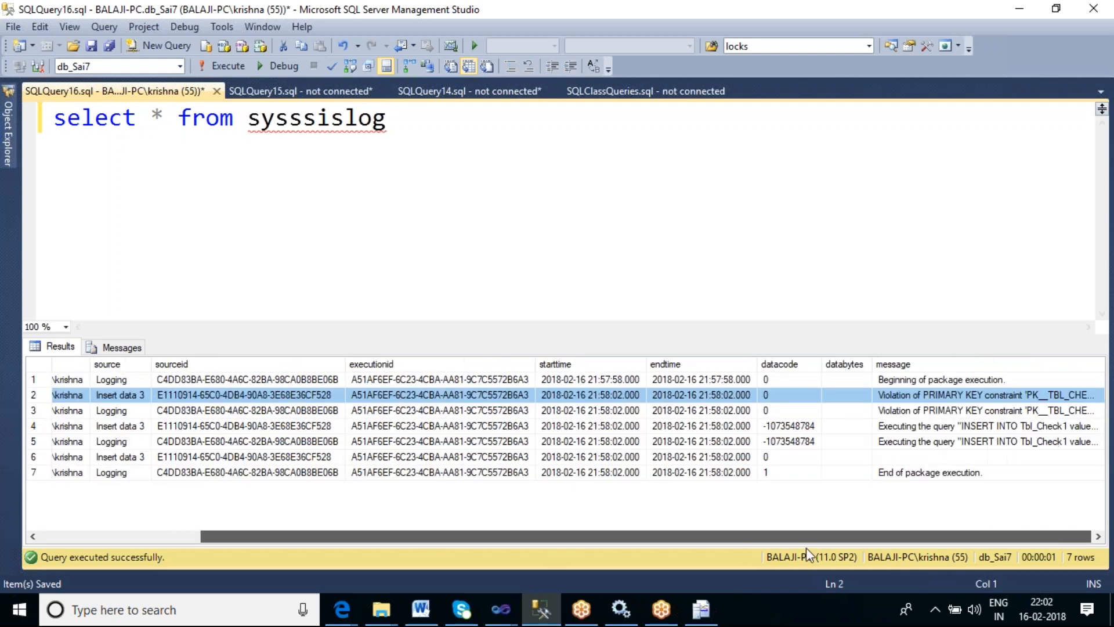
click(918, 399)
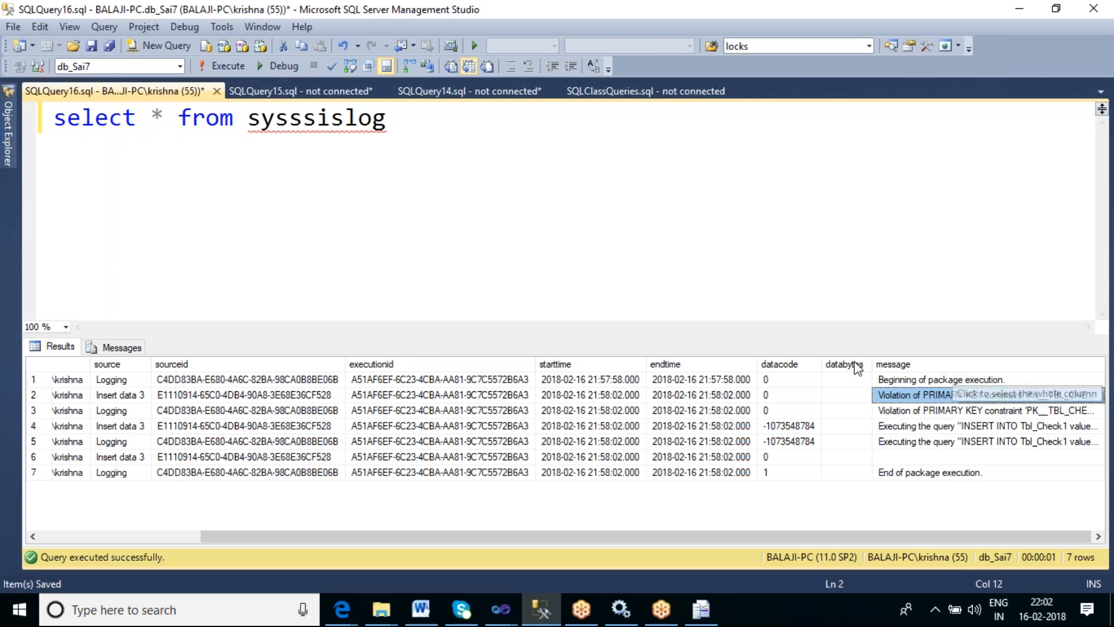
drag(754, 364, 647, 365)
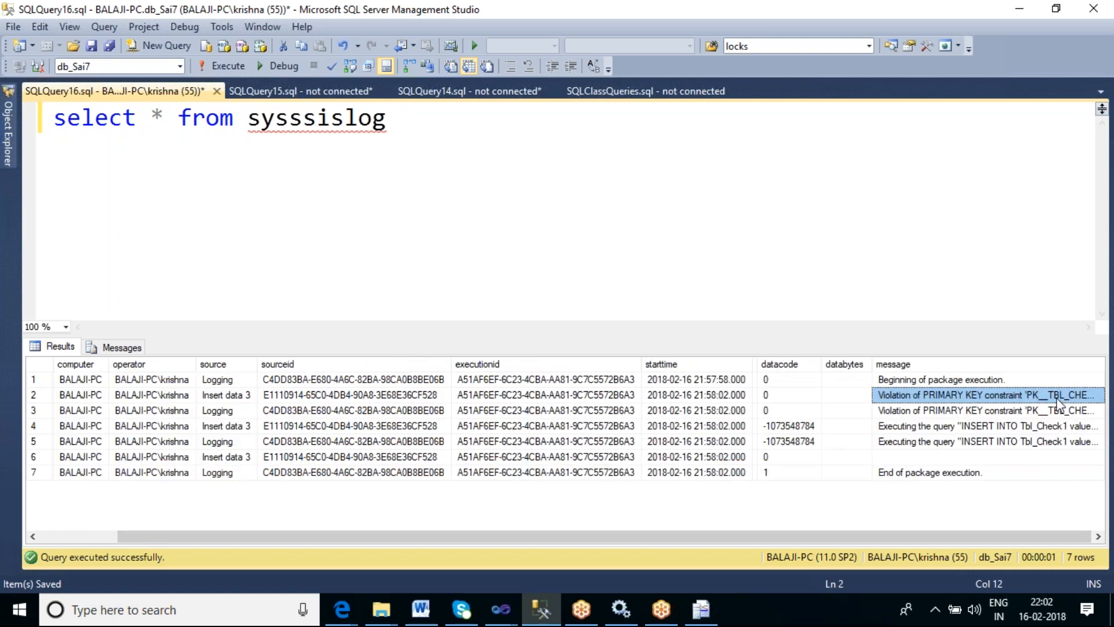
double_click(1104, 364)
drag(511, 537, 852, 531)
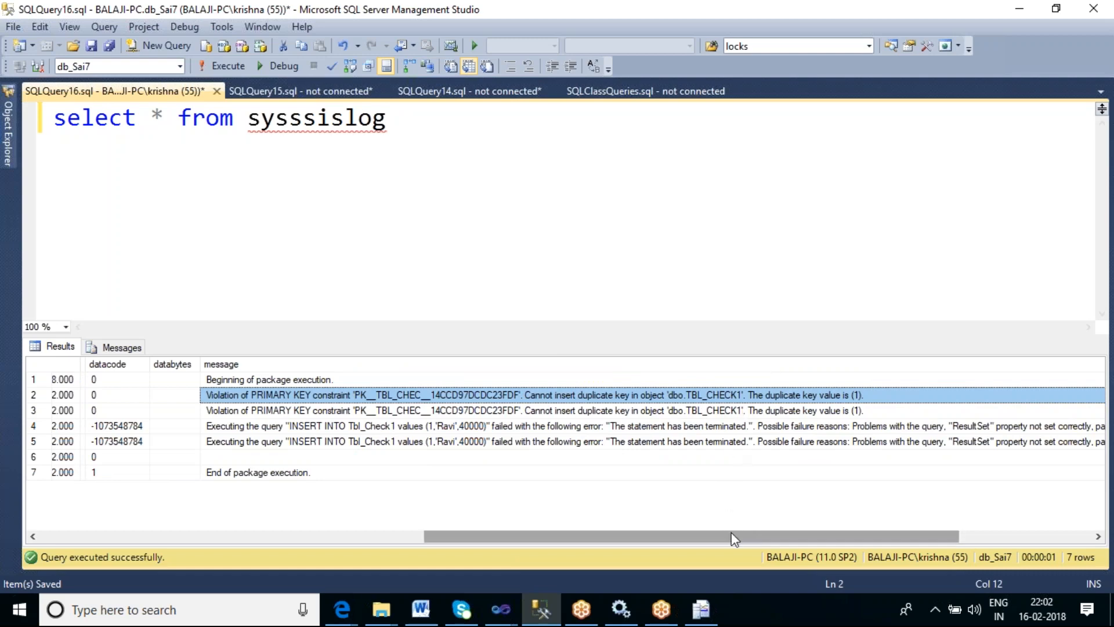
drag(730, 539, 291, 562)
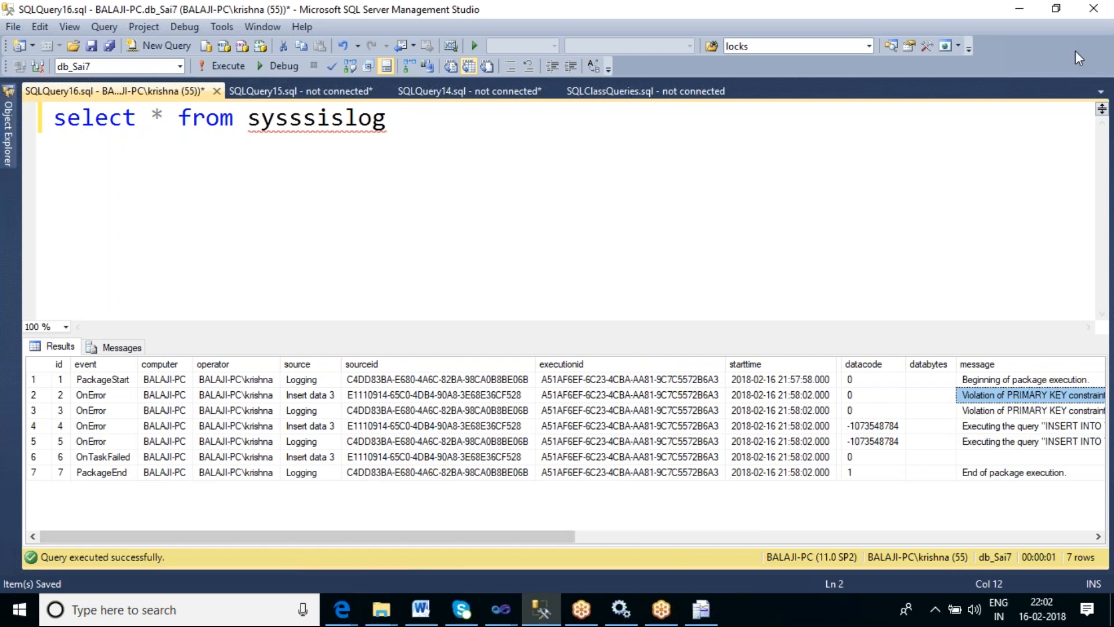
click(1018, 13)
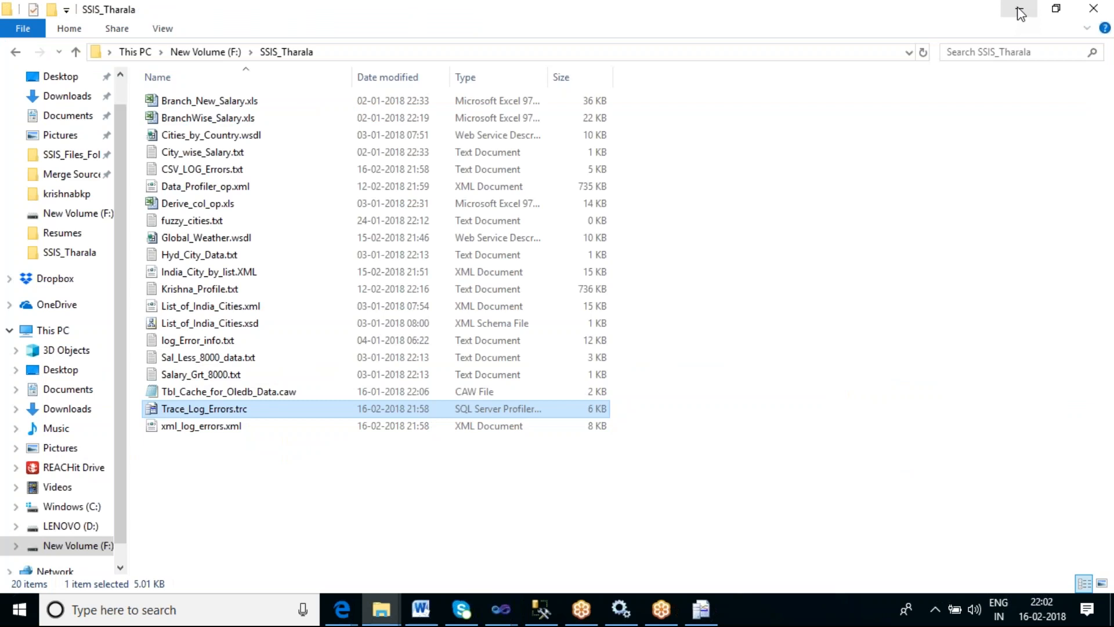
click(1019, 11)
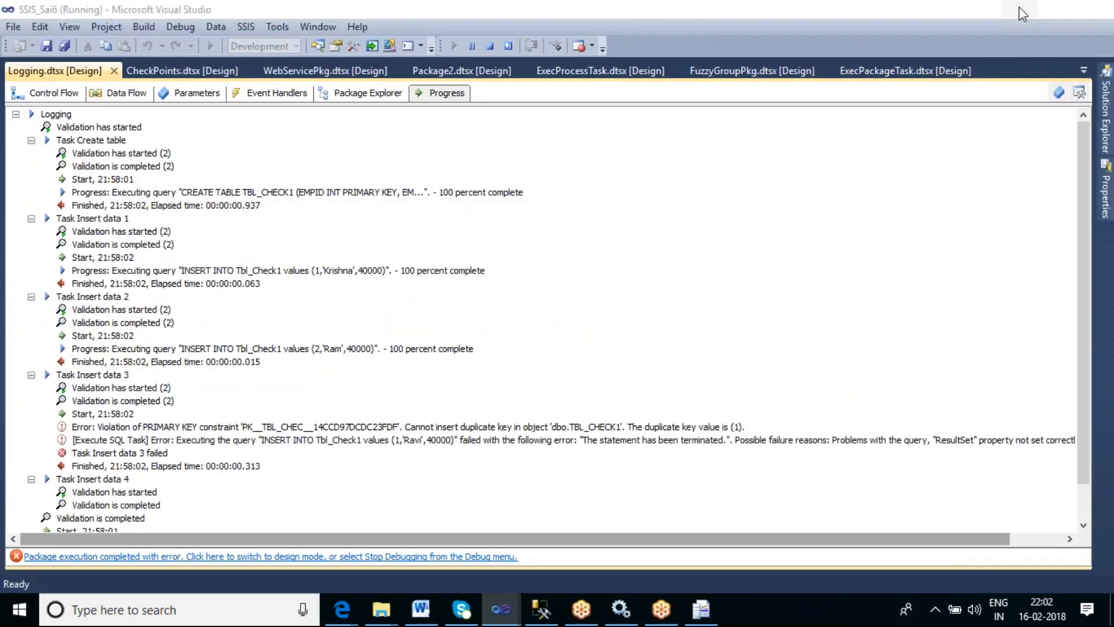
click(1018, 12)
click(174, 607)
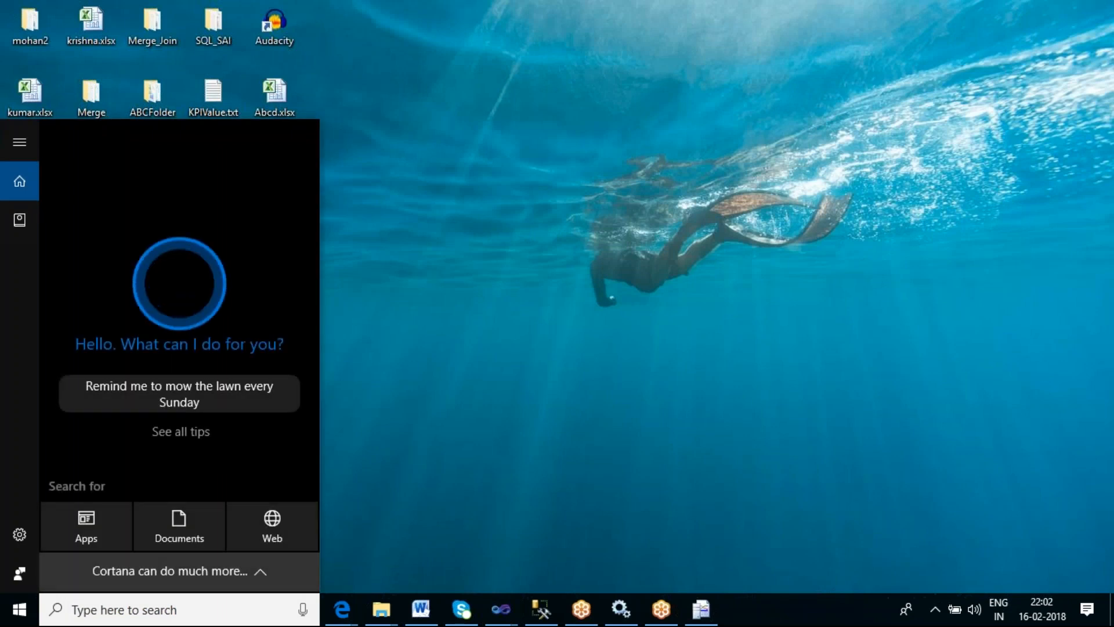
- Launch Event Viewer from the Windows search
text(eve)
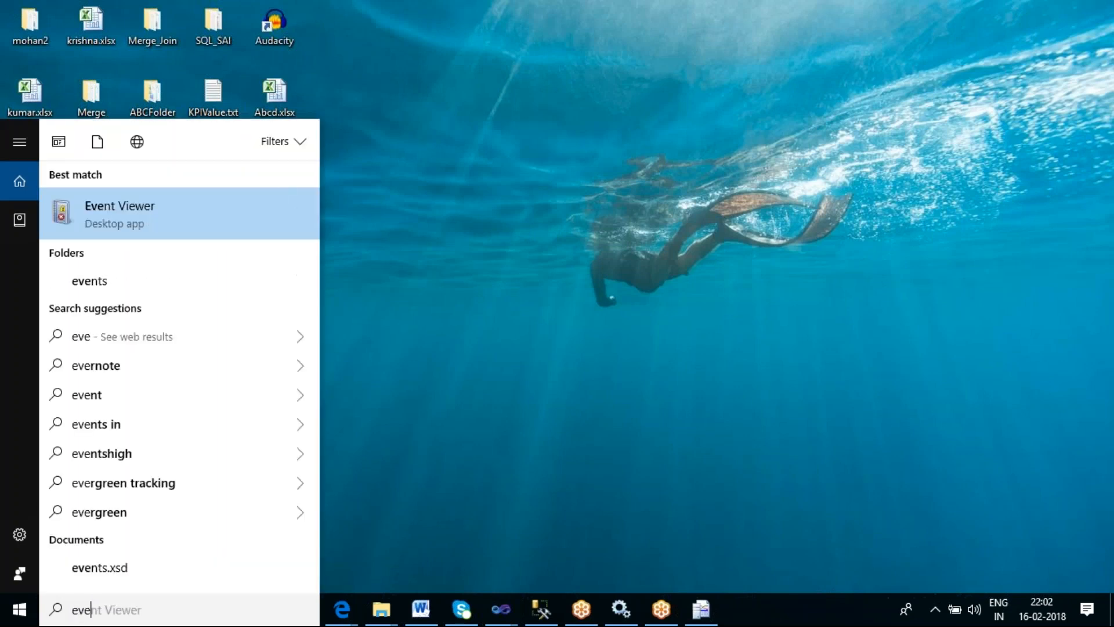
text(n)
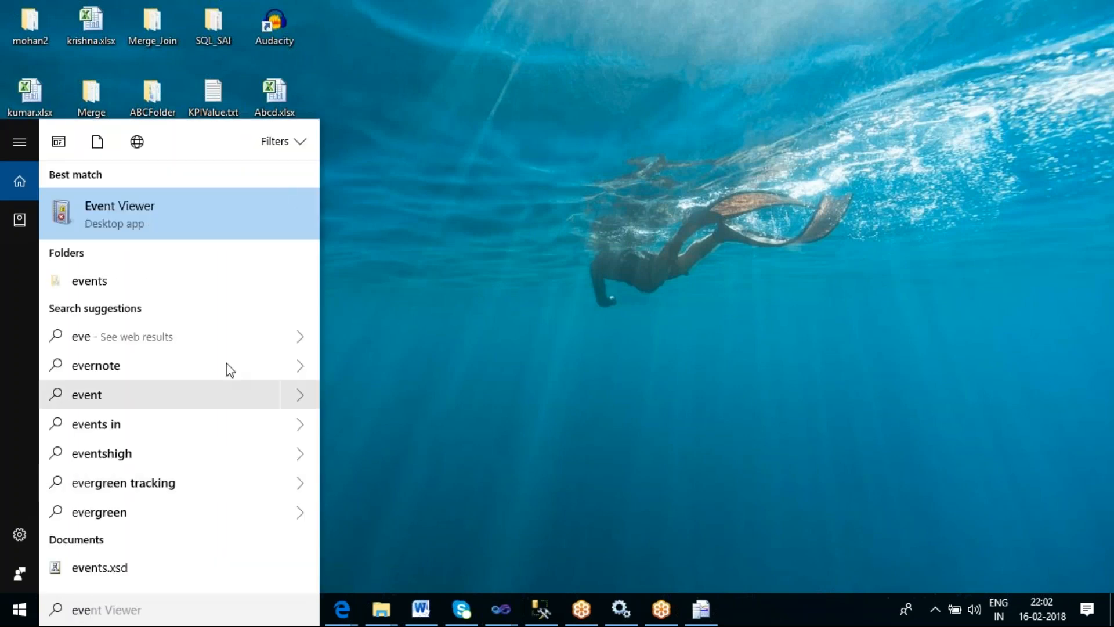
click(139, 218)
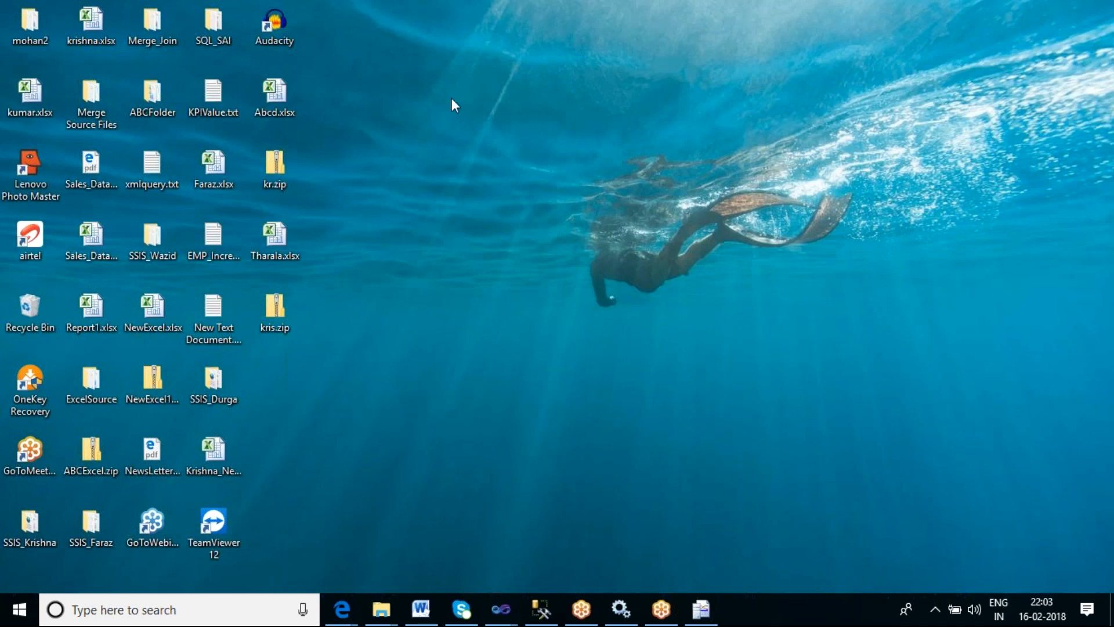
- Switch back to the SSIS_Sai6 project and stop debugging the Logging package
mouse_move(509, 613)
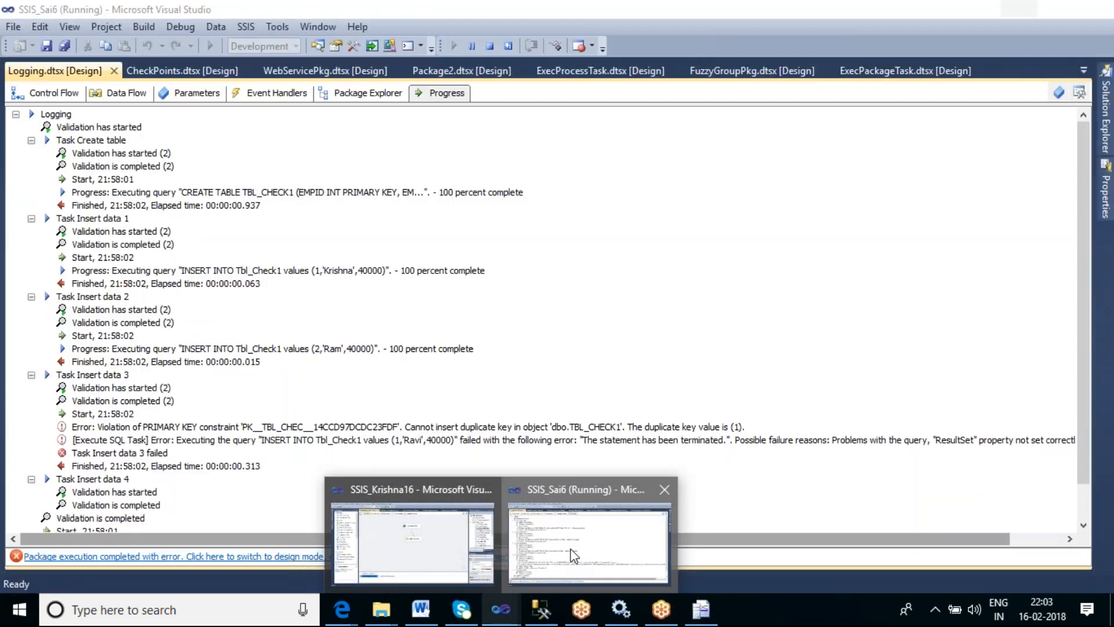
click(570, 548)
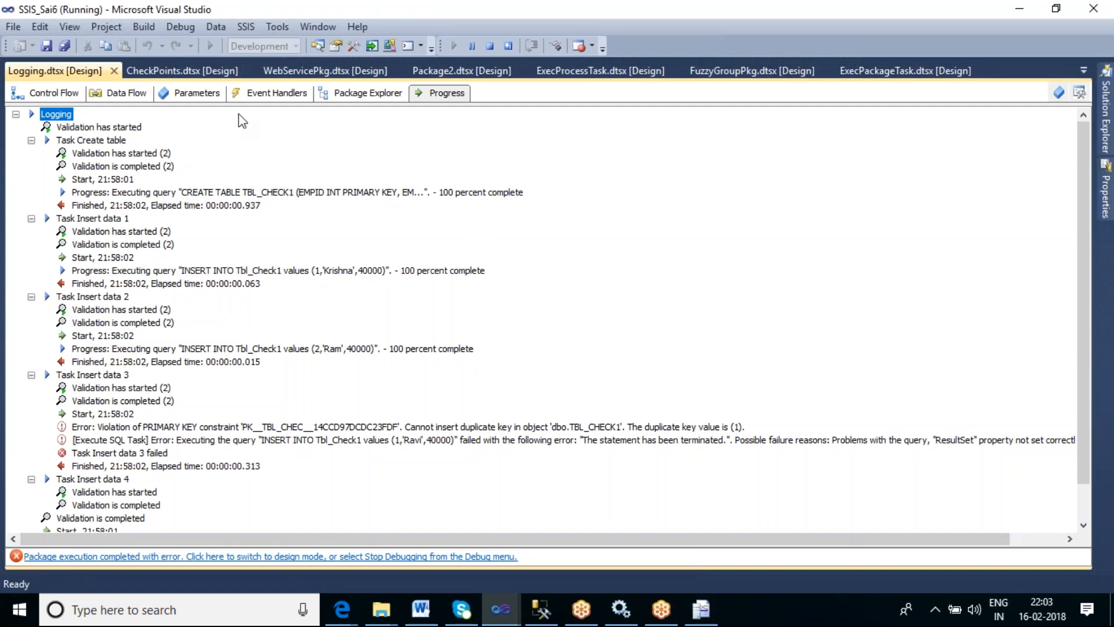
click(56, 95)
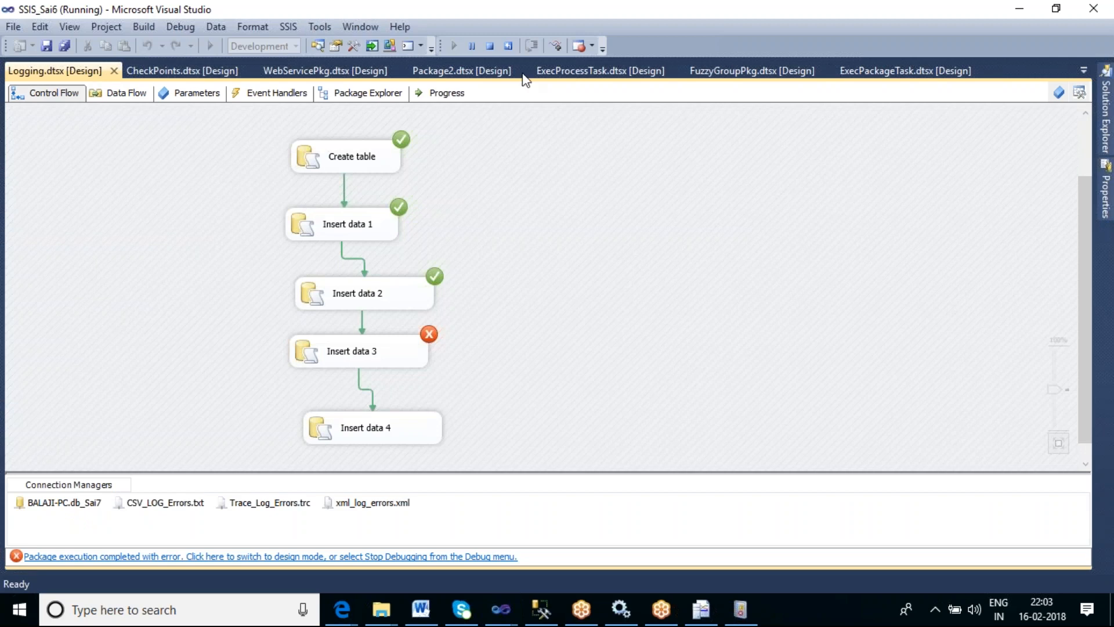
click(489, 46)
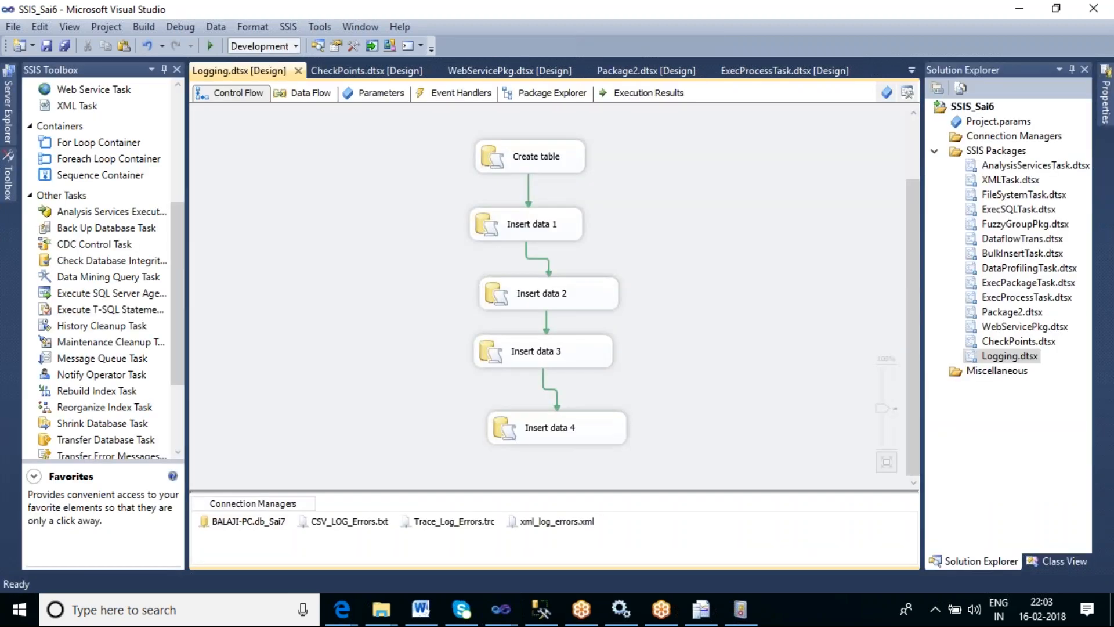
- Create an OnError event handler for the Logging package and add a Send Mail Task to it
click(469, 94)
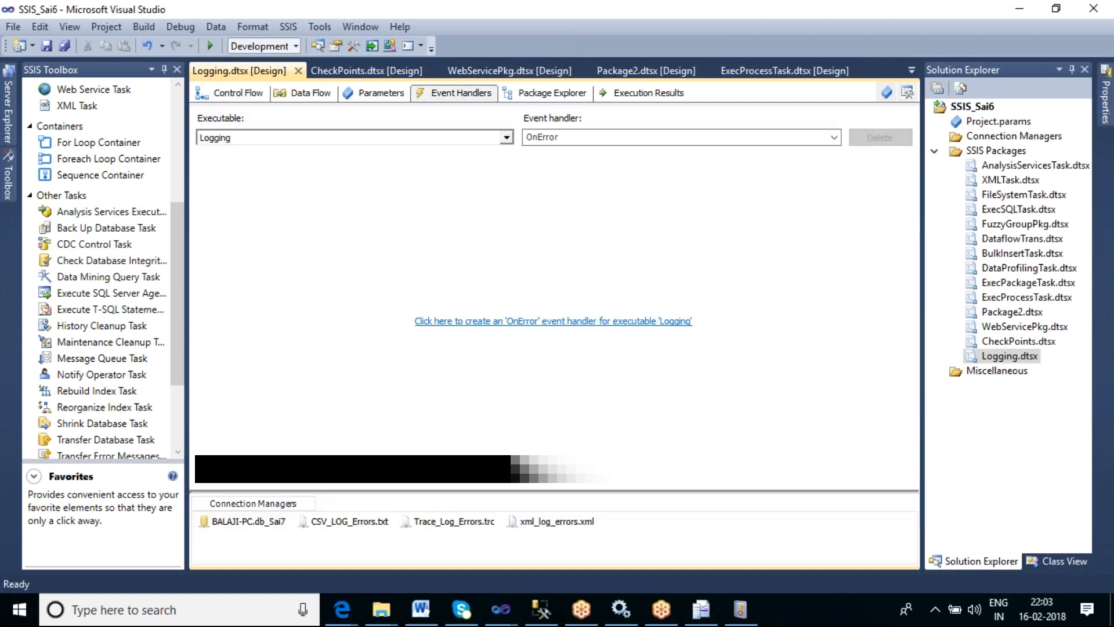
click(180, 139)
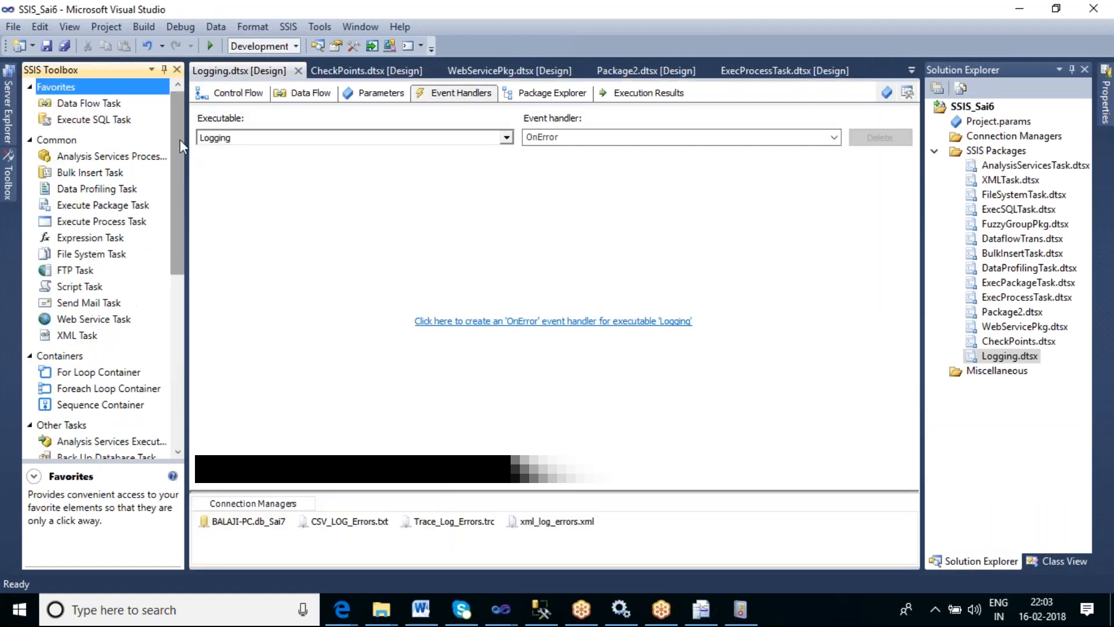
click(85, 303)
click(436, 321)
drag(126, 310, 378, 273)
- Edit the Send Mail Task and attach F:\SSIS_Tharala\CSV_LOG_Errors.txt as the mail attachment
click(472, 302)
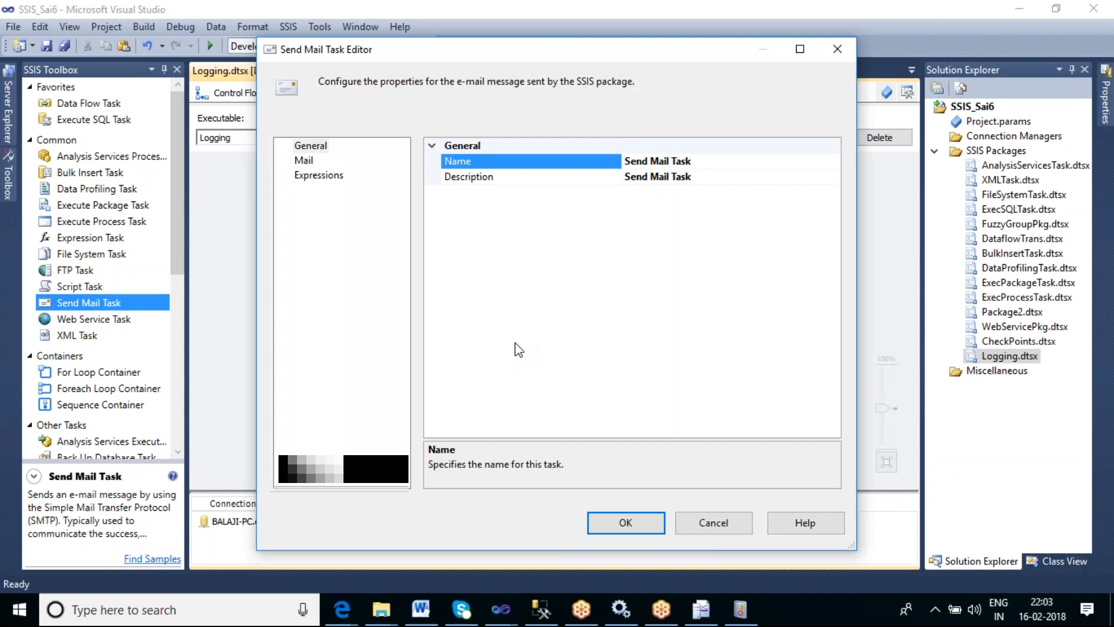
click(309, 160)
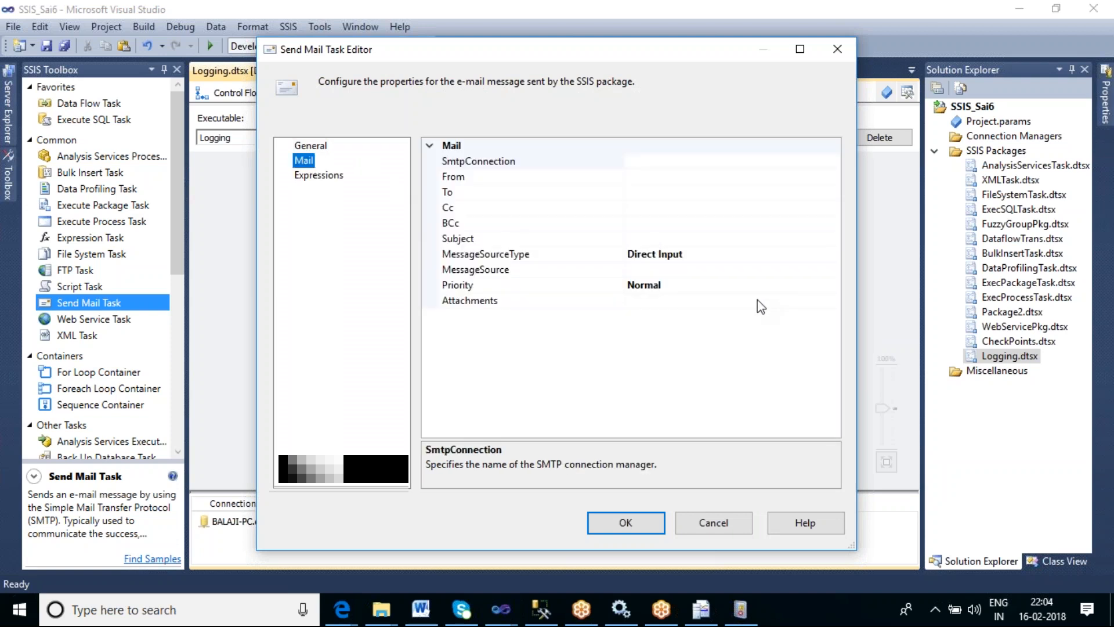
click(662, 301)
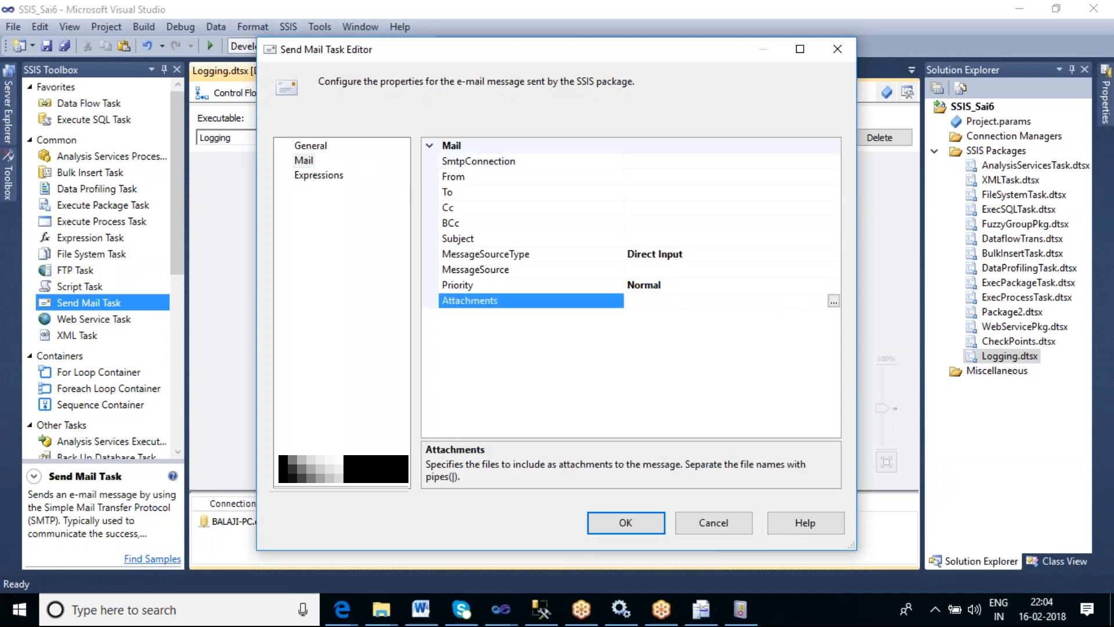
click(833, 301)
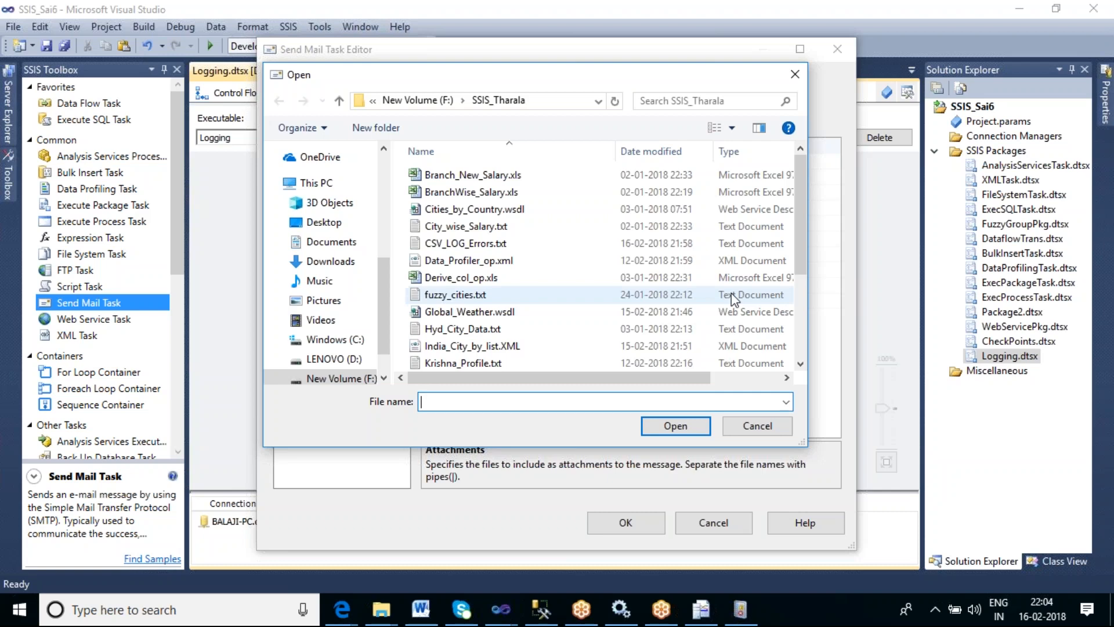
click(500, 245)
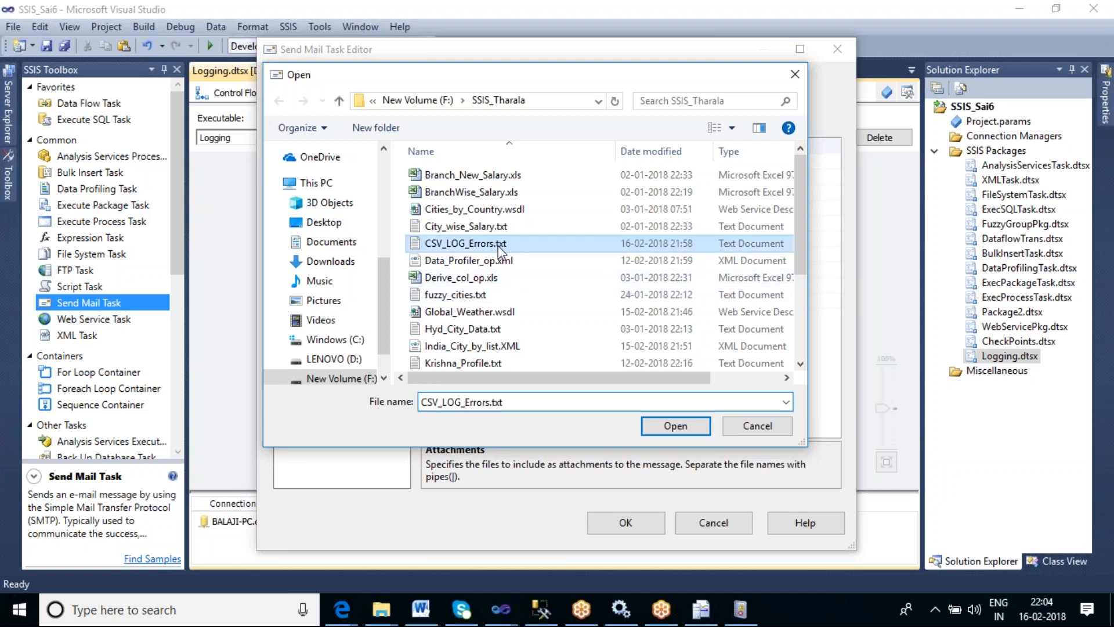
click(688, 419)
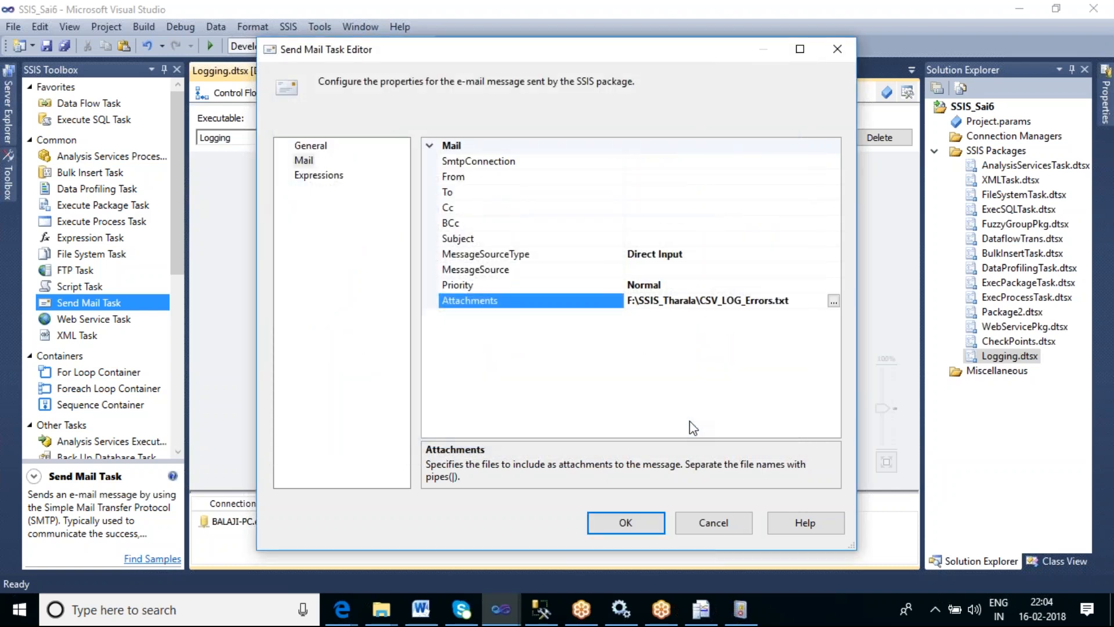
- Fill in the sender's e-mail address as the From value
click(664, 178)
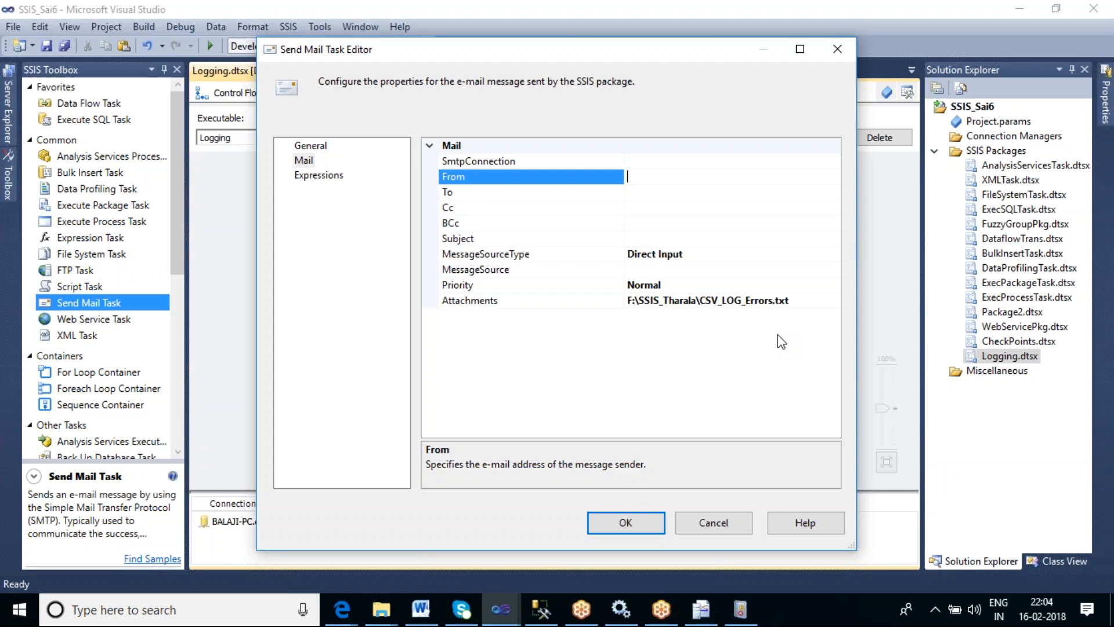
- Cancel the Send Mail Task editor and delete the Send Mail Task along with the package's OnError event handler
click(713, 522)
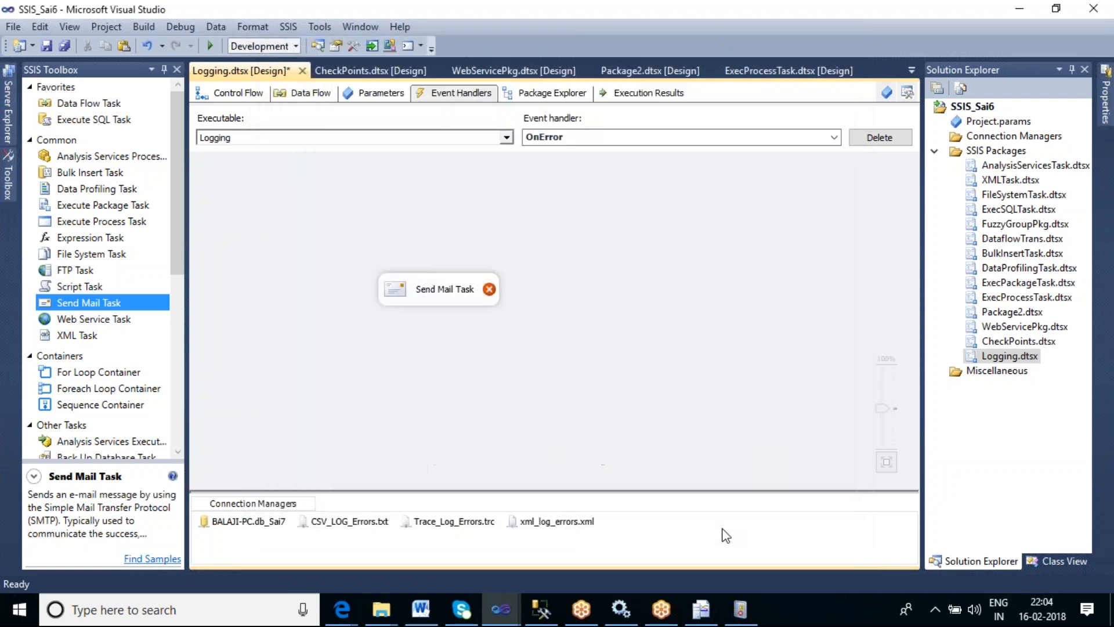
click(464, 296)
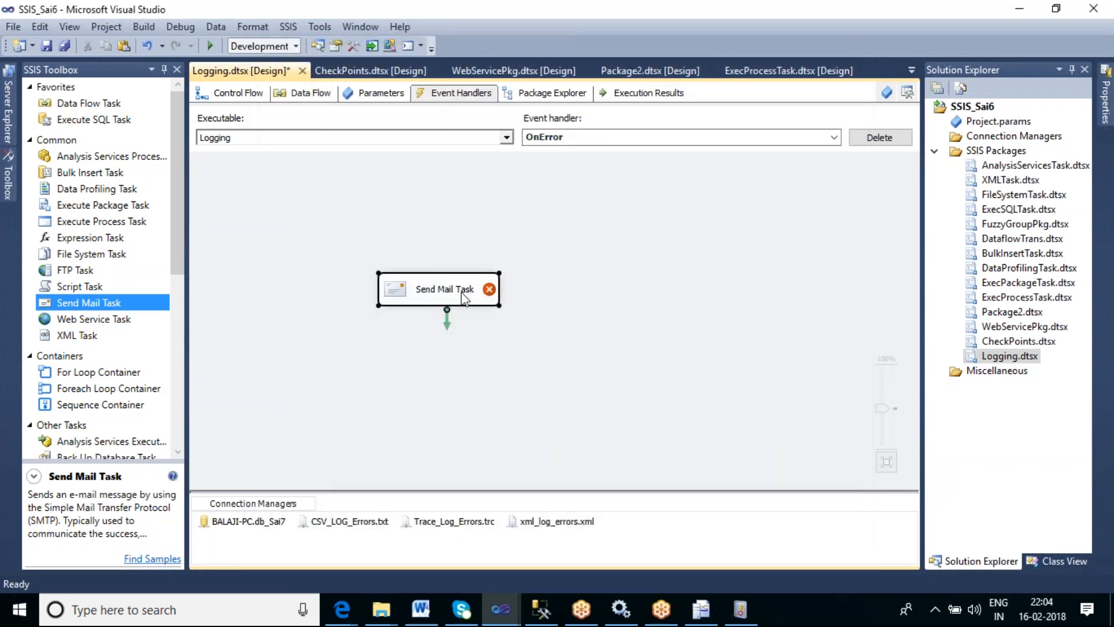
key(Delete)
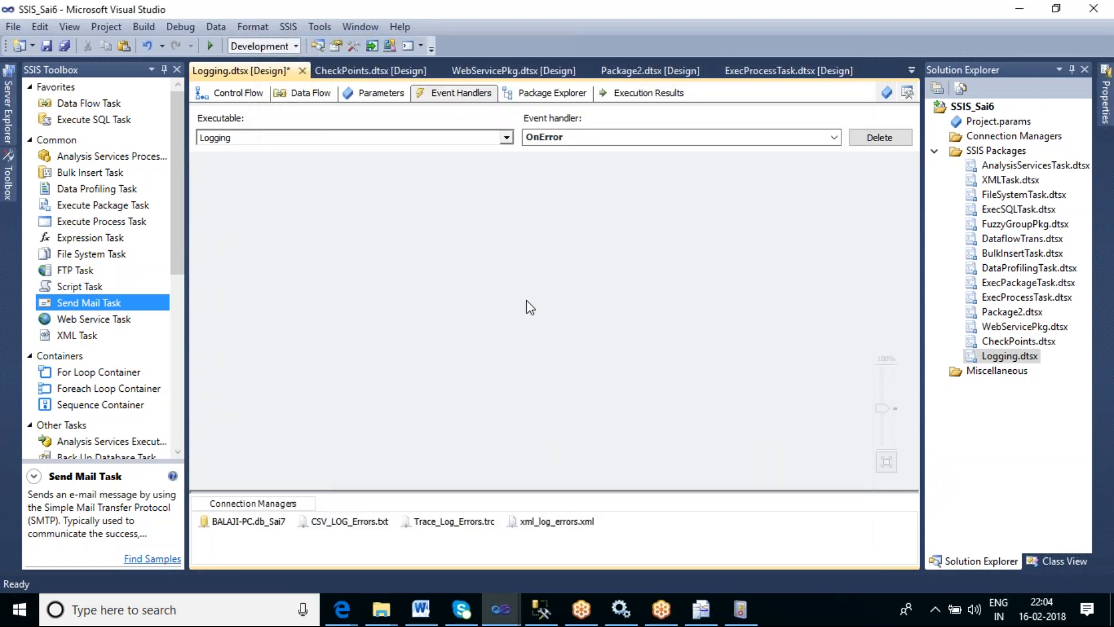
click(880, 137)
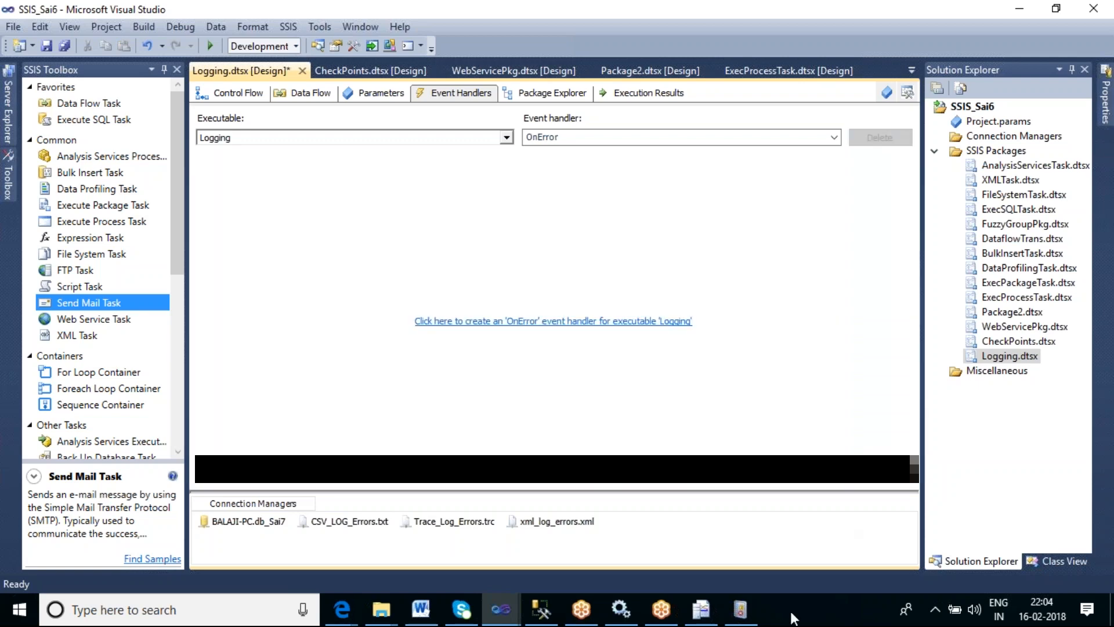
- Switch to Event Viewer and open the Windows Application log
click(738, 609)
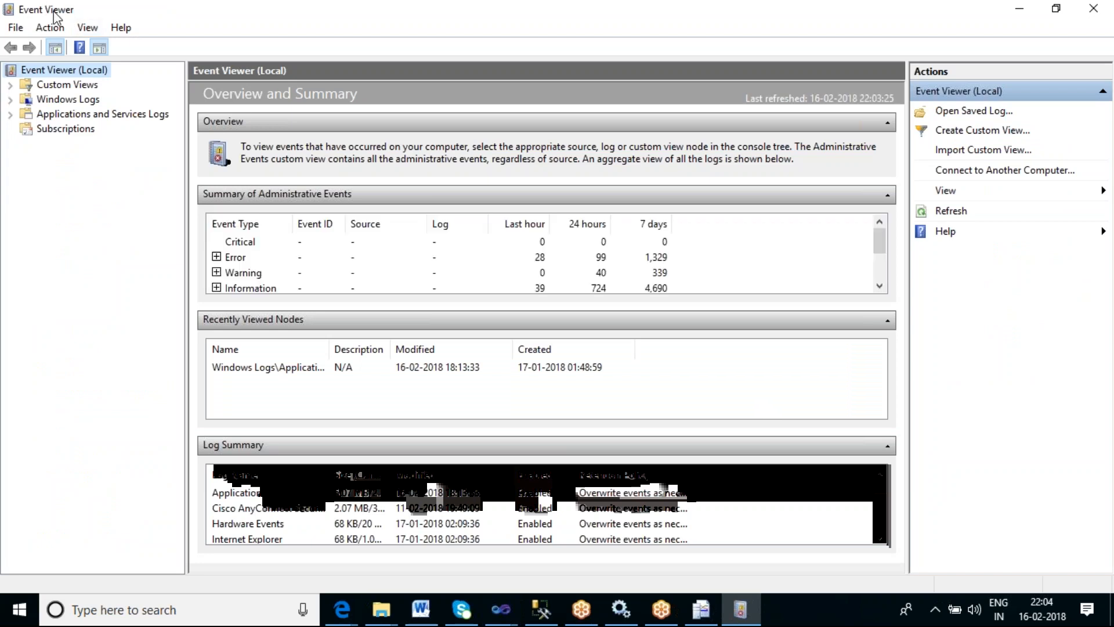
click(11, 116)
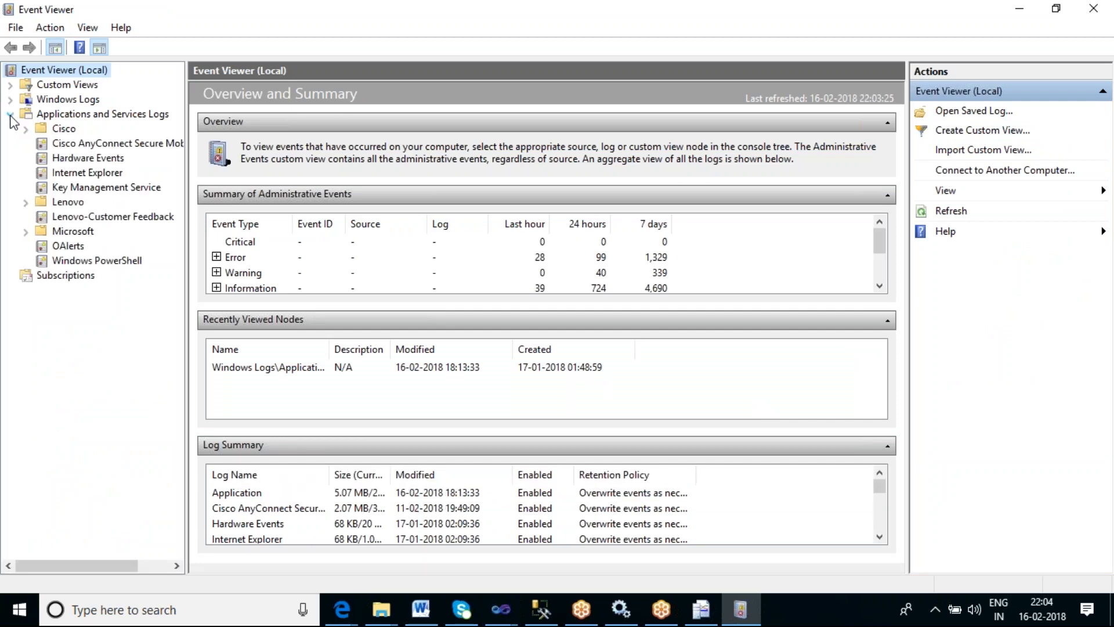
click(59, 119)
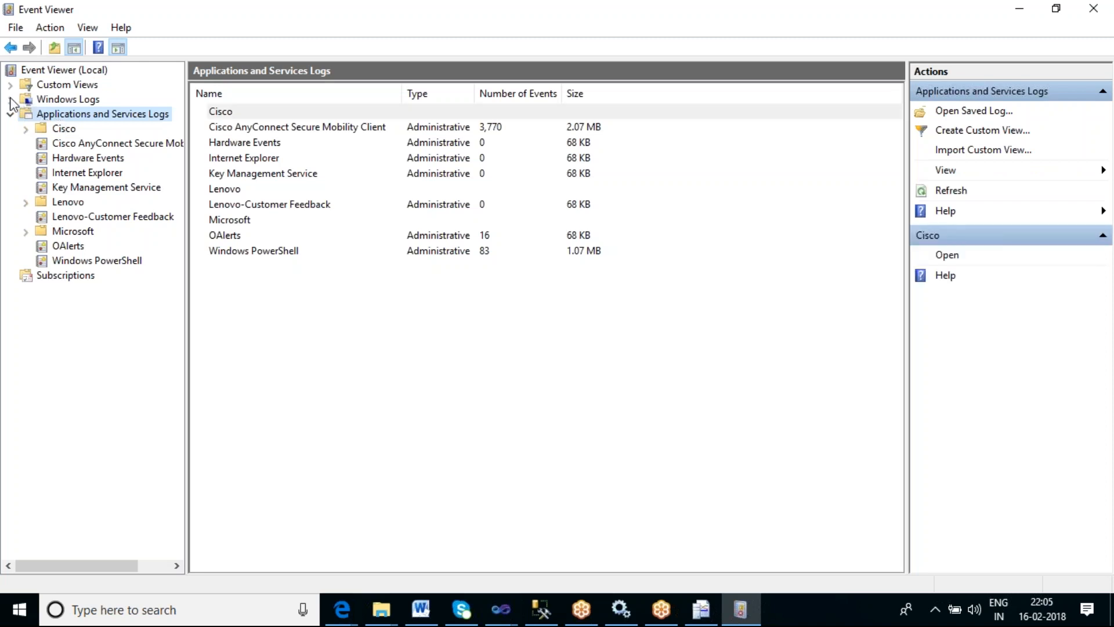
click(10, 99)
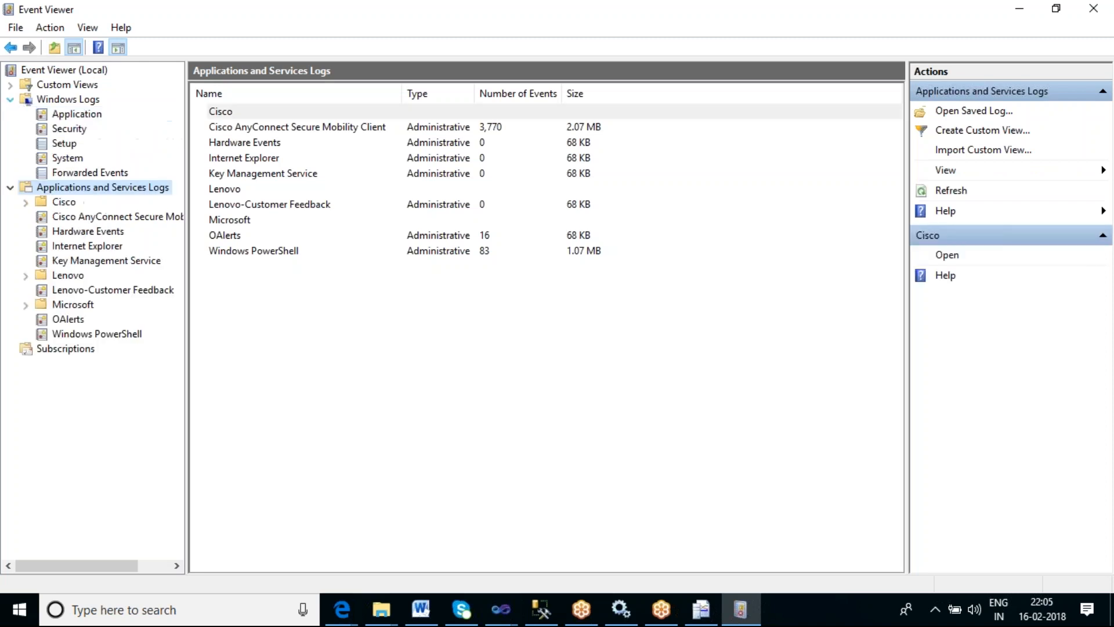
click(73, 116)
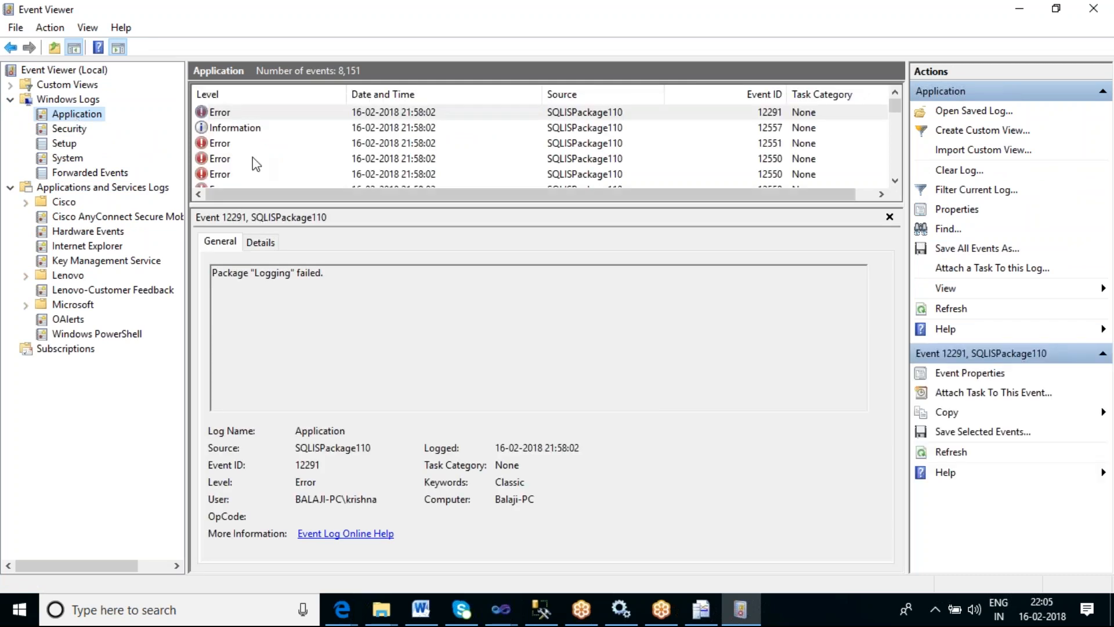
- Examine the SQLISPackage110 error events from the Logging package in both the General and Details views
click(218, 145)
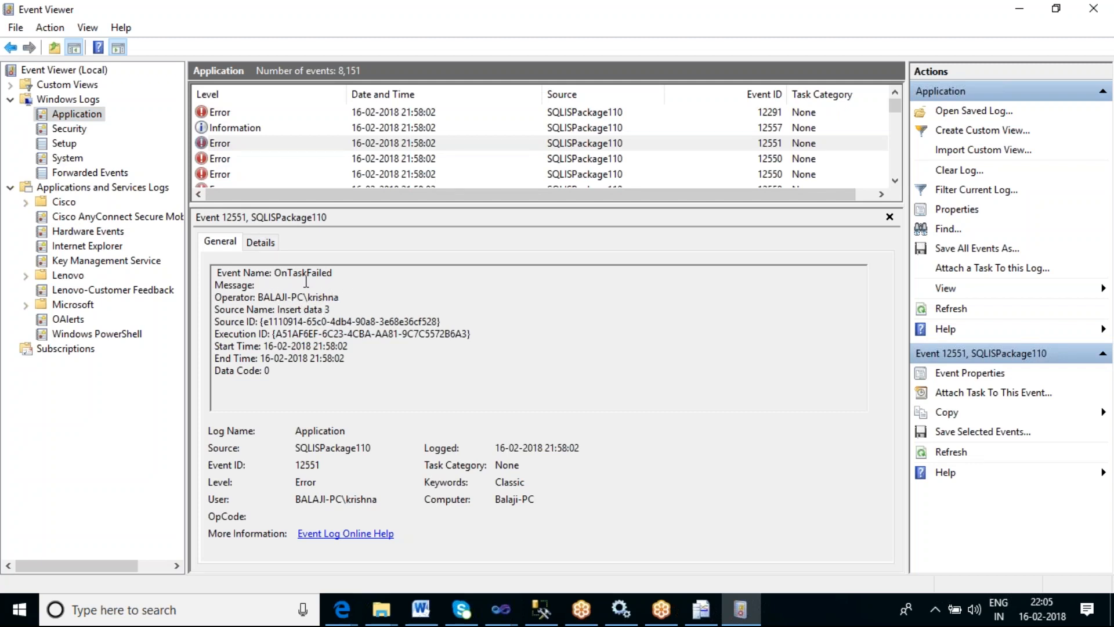
click(260, 245)
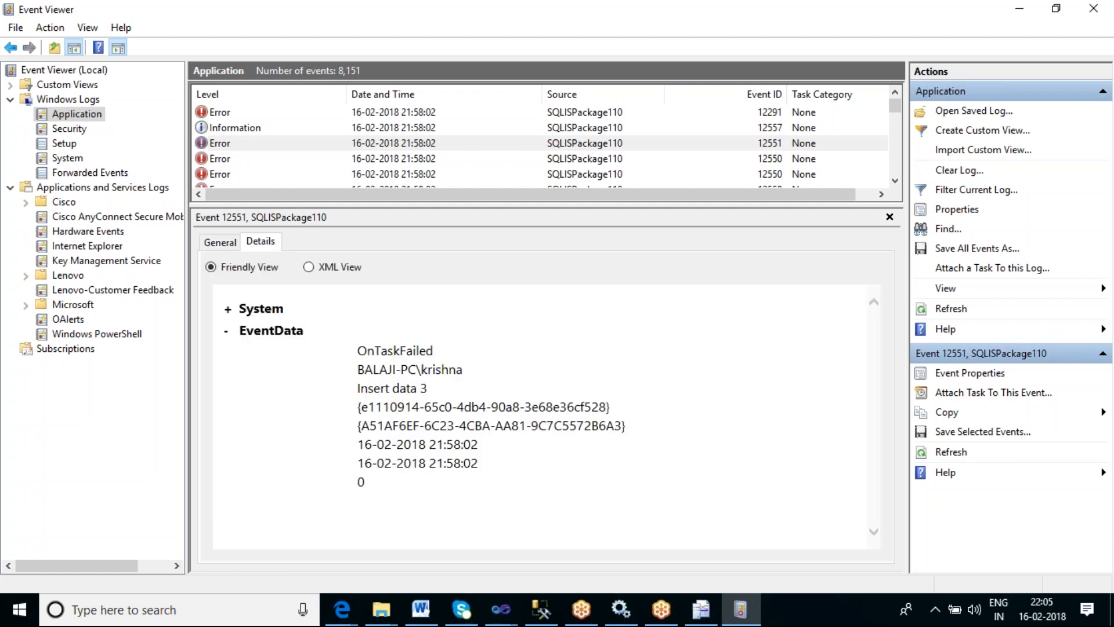
click(223, 161)
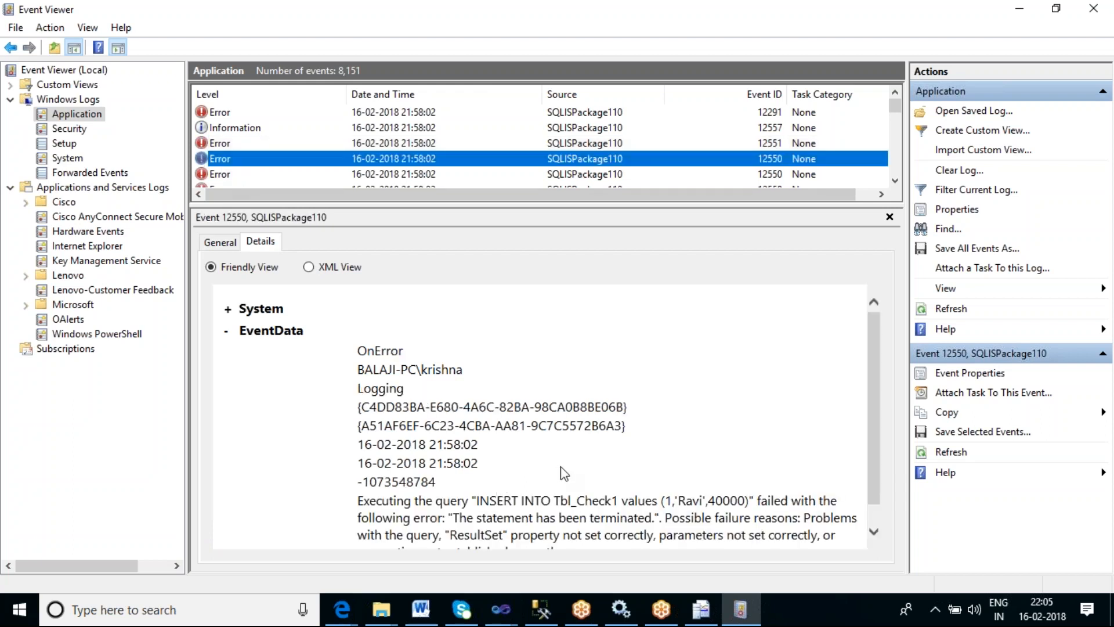
scroll(561, 468, down, 1)
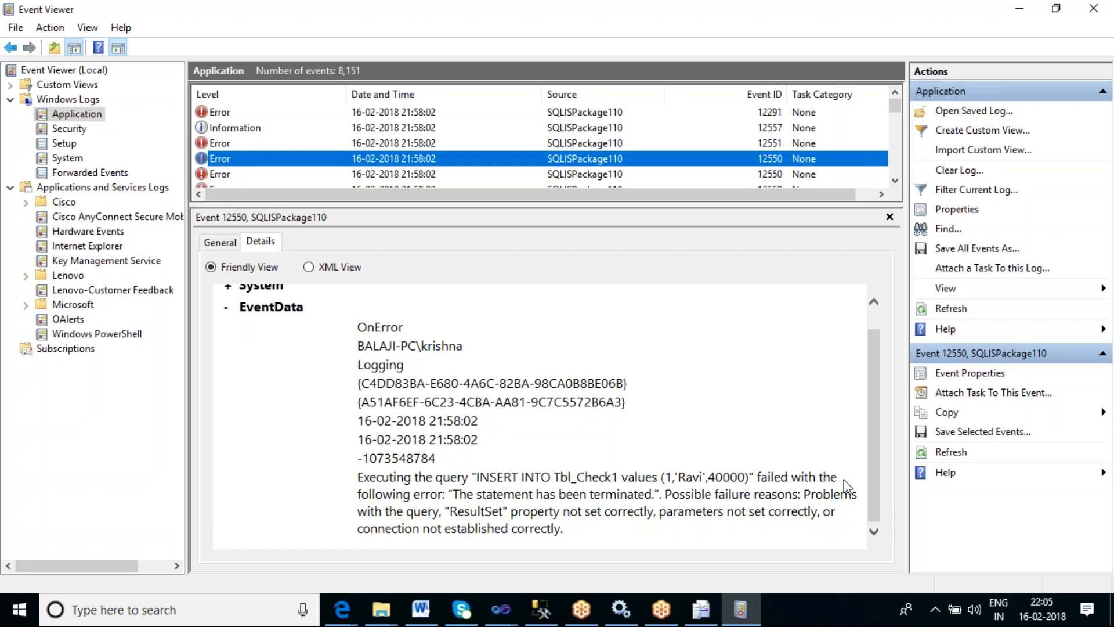
click(227, 244)
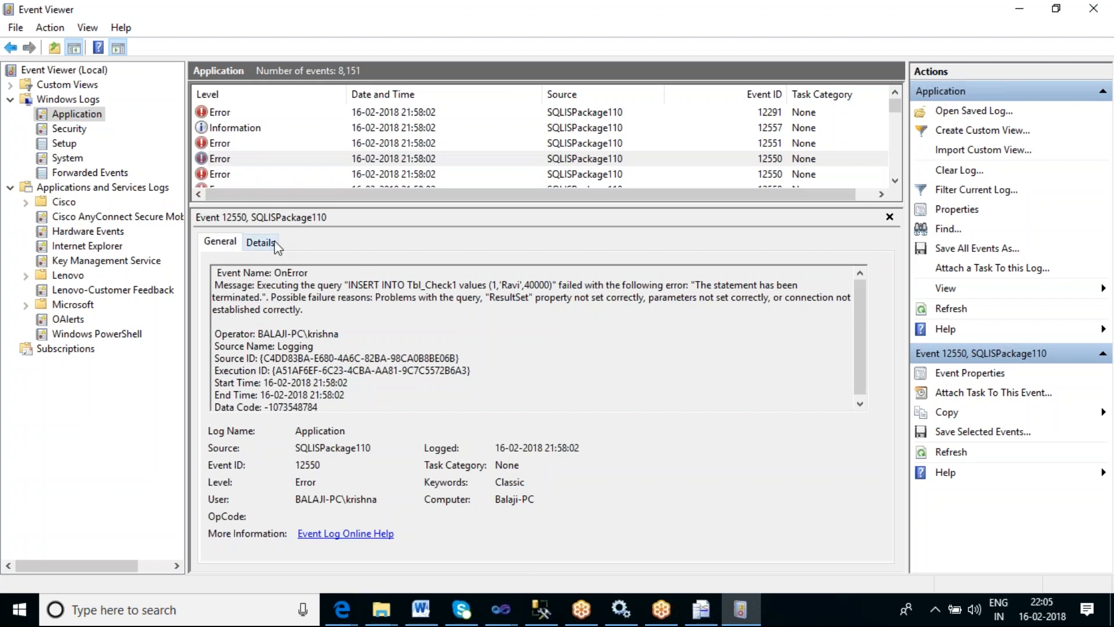
click(219, 174)
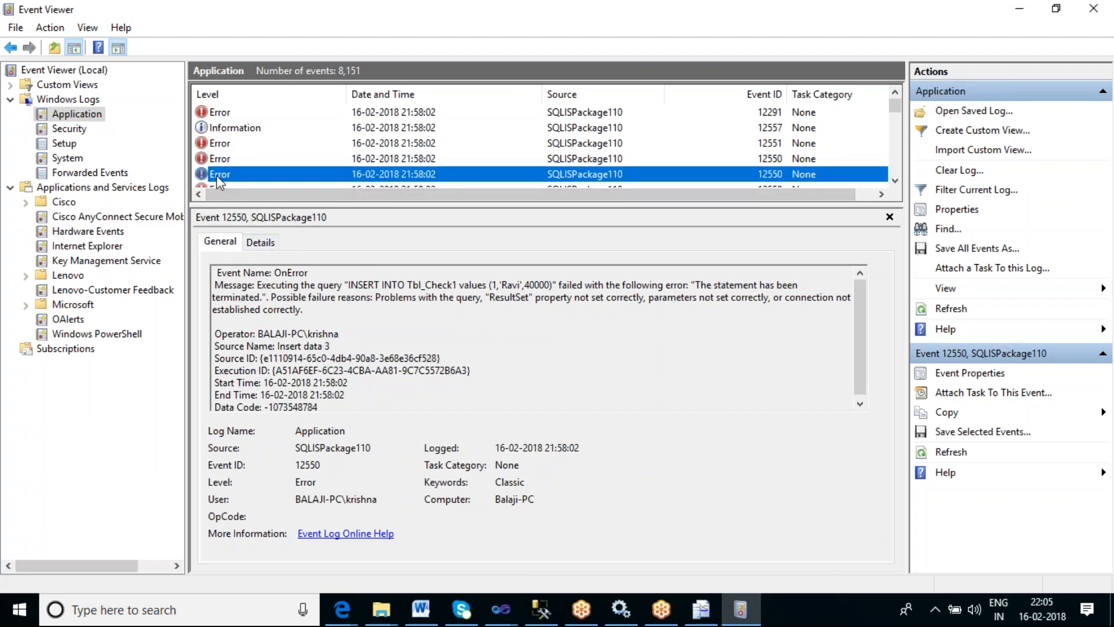
scroll(262, 175, down, 1)
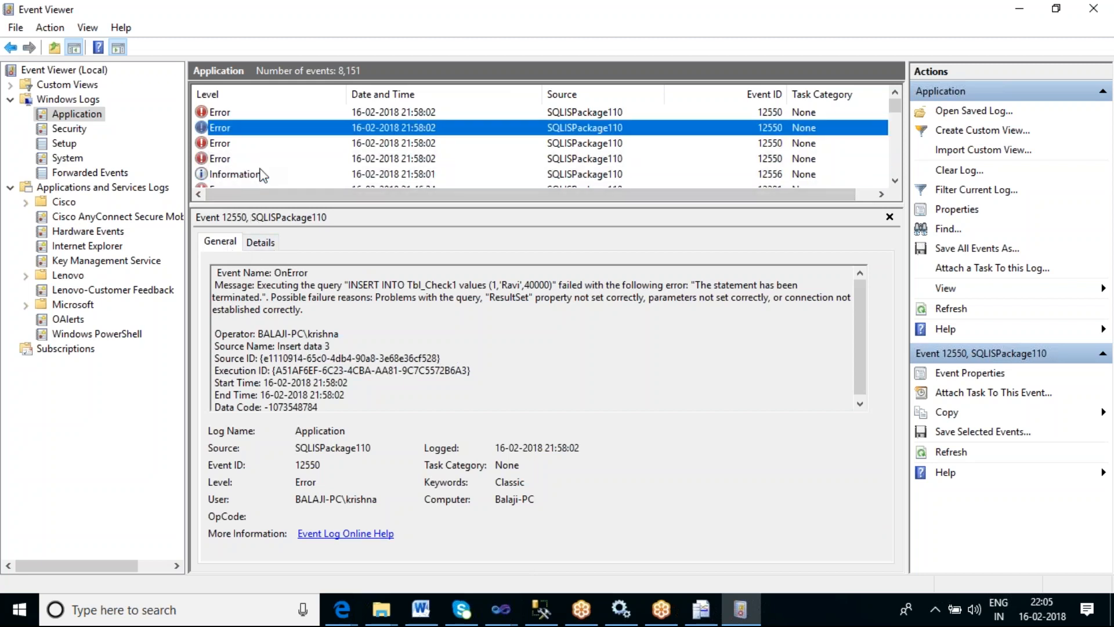
click(226, 147)
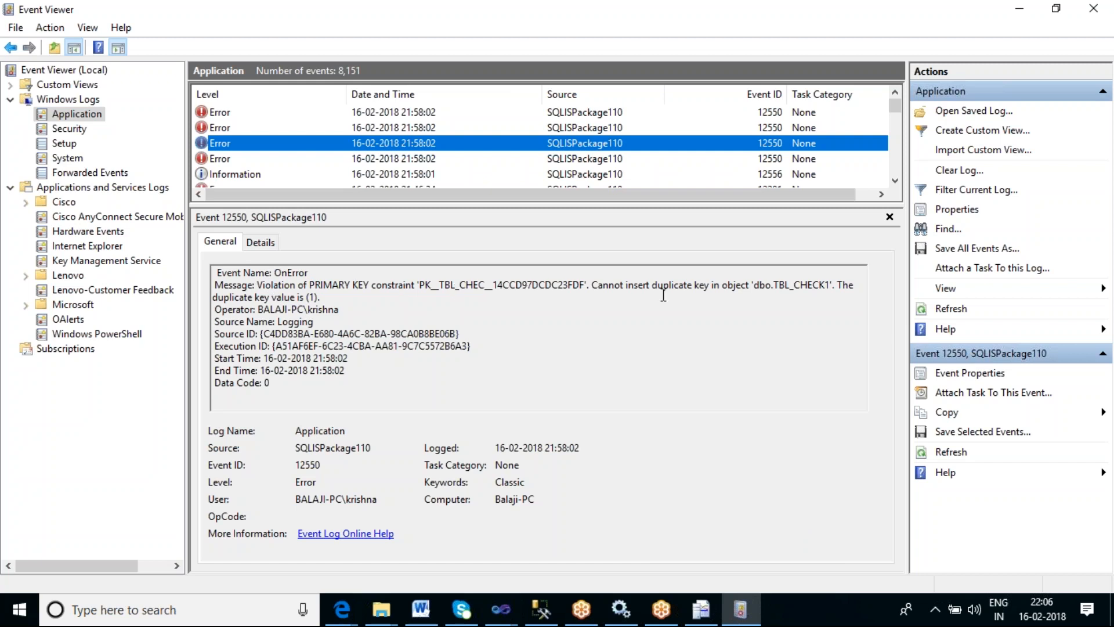
click(819, 284)
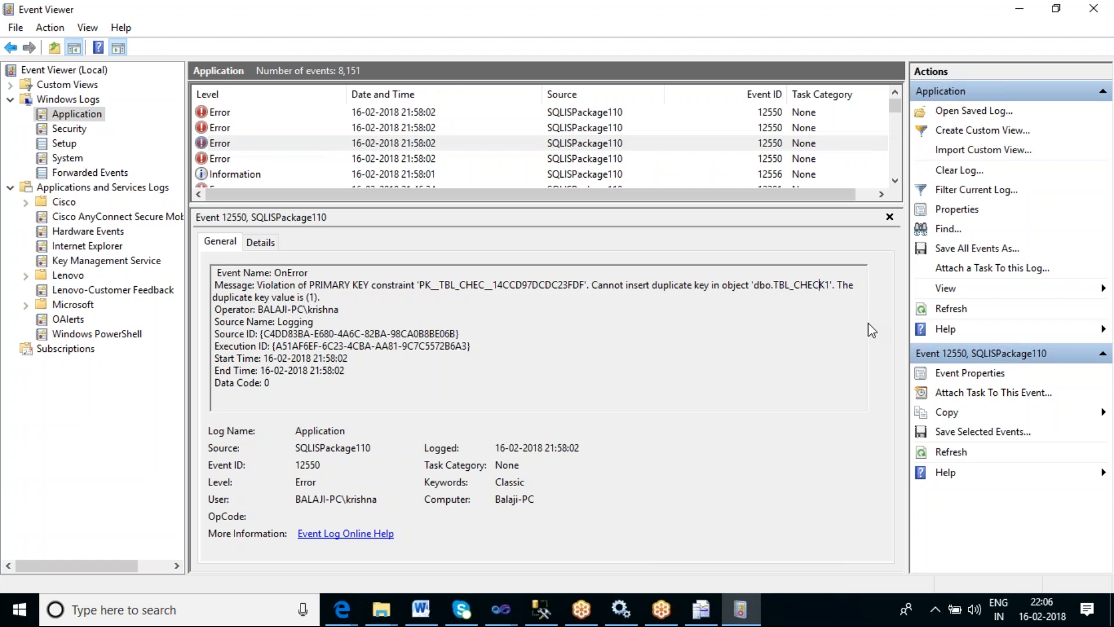
- Close Event Viewer and return to the Logging package's Control Flow, locating the Foreach Loop Container in the toolbox
click(1097, 18)
click(232, 94)
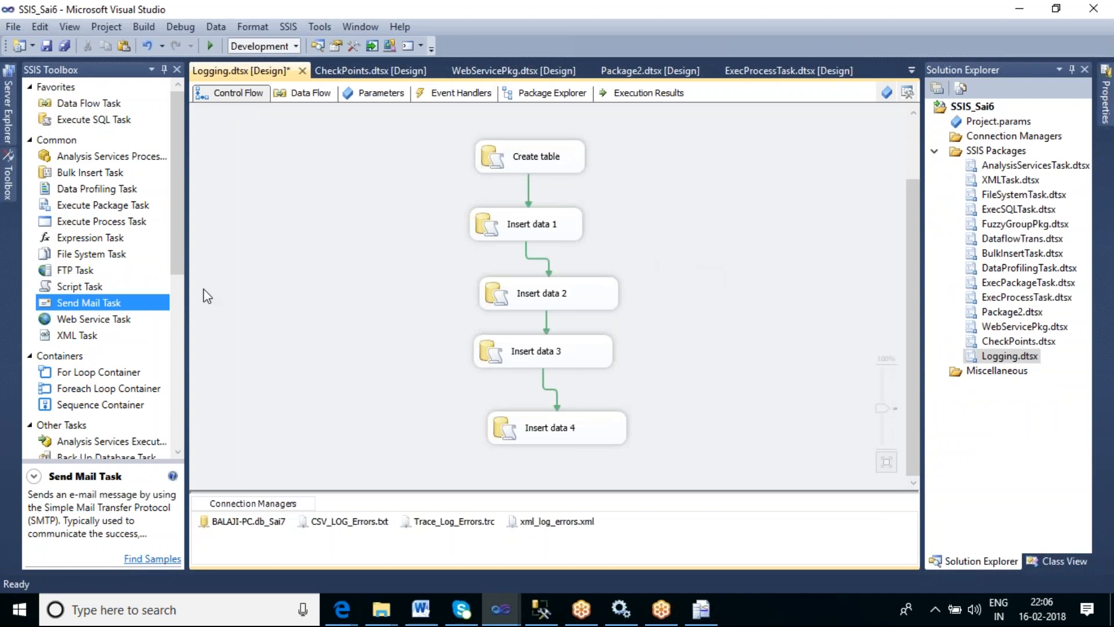
drag(179, 238, 193, 294)
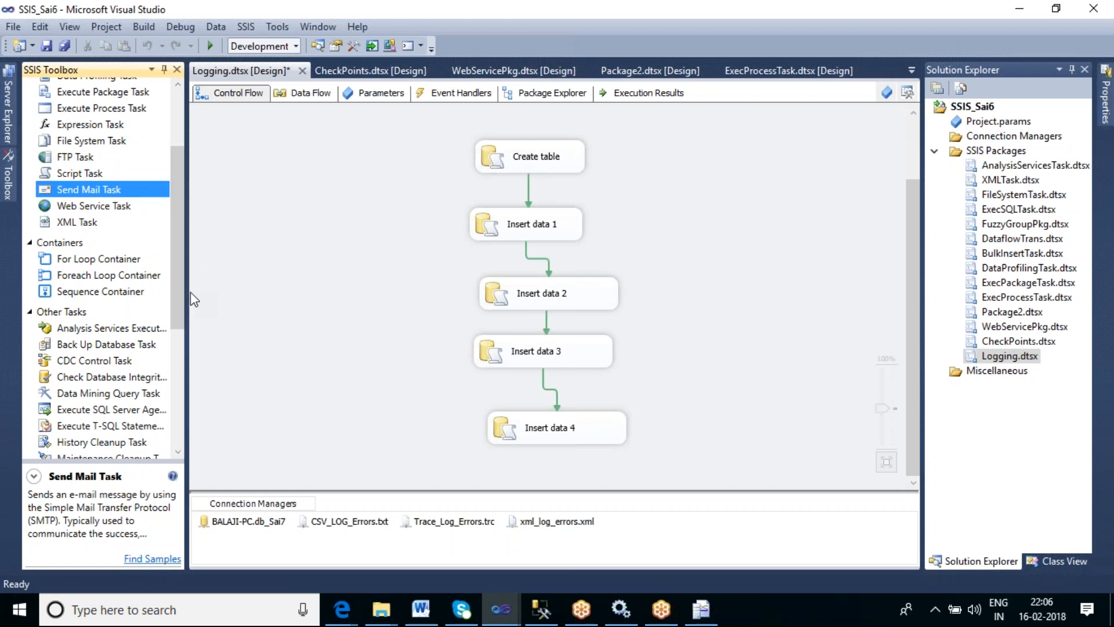
mouse_move(178, 241)
mouse_down()
mouse_move(197, 309)
mouse_move(188, 243)
mouse_up()
click(246, 312)
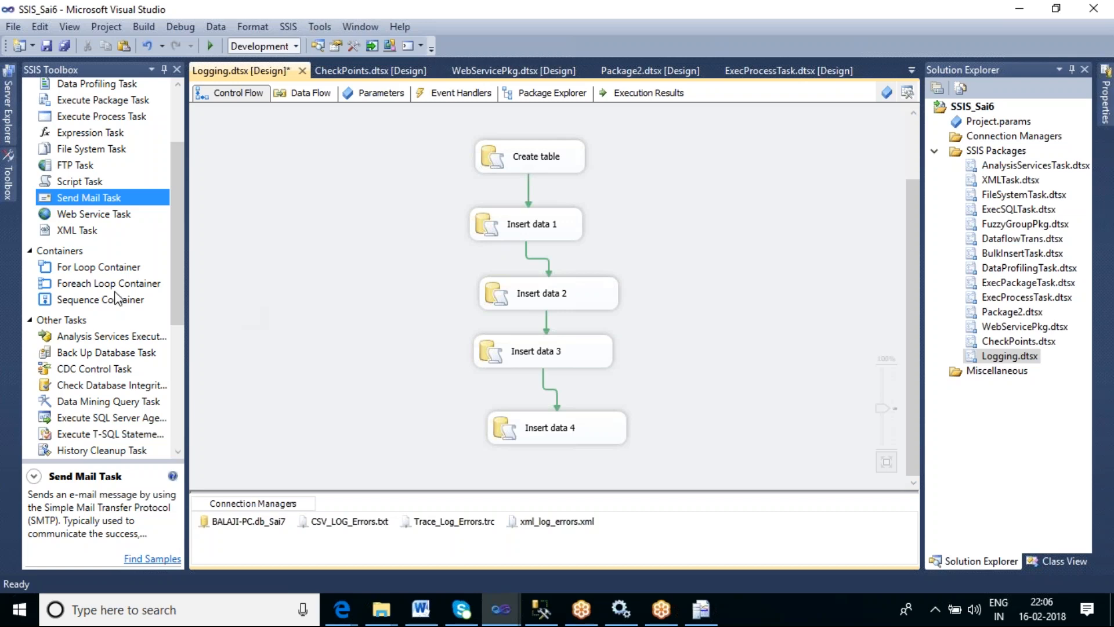
click(82, 281)
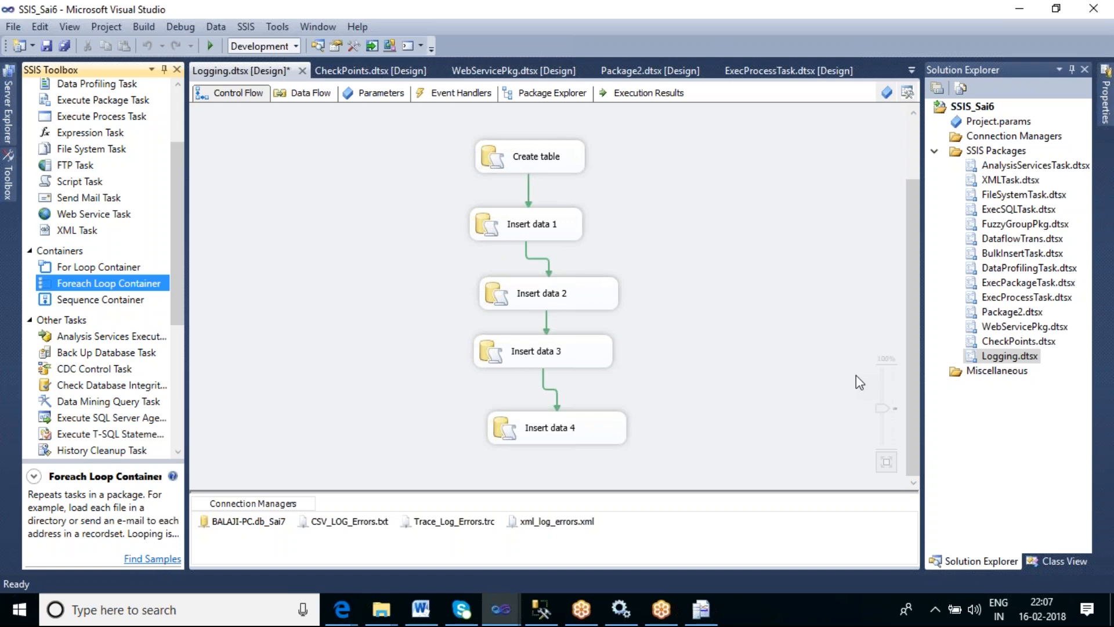
- Add a new SSIS package to the project's SSIS Packages folder
right_click(996, 152)
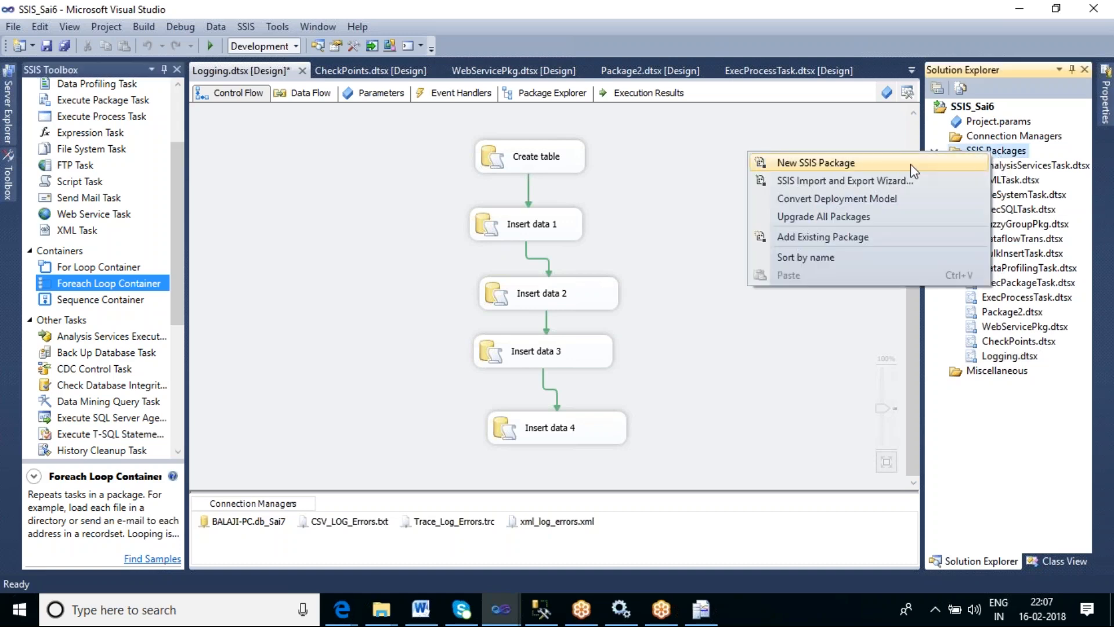
click(868, 163)
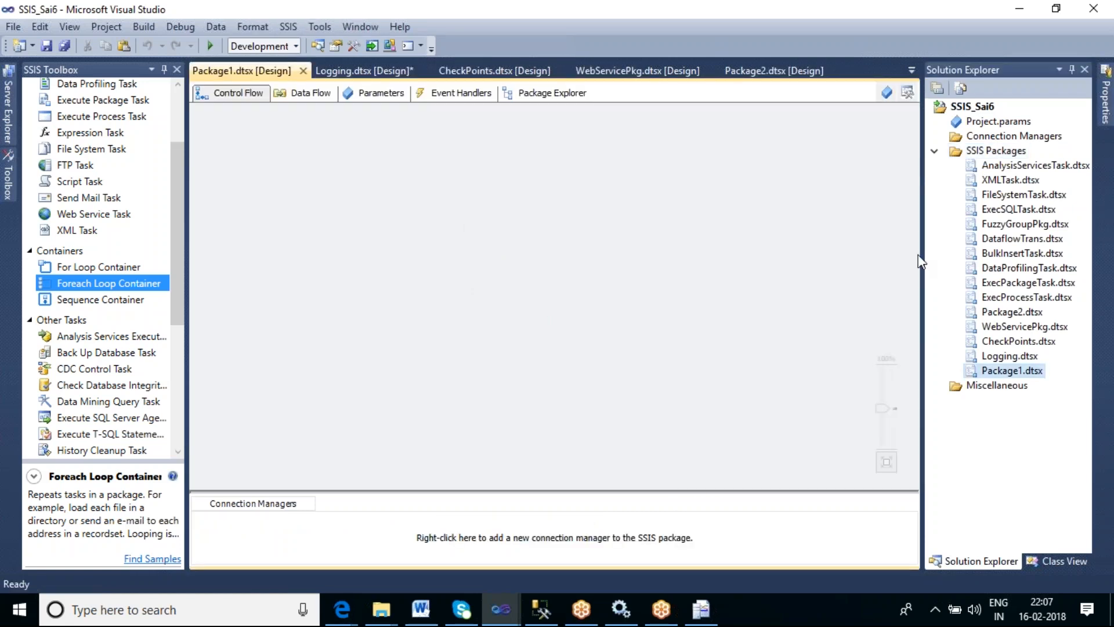
click(1003, 372)
- Rename the new package as ForEachLoopCont.dtsx
right_click(1003, 372)
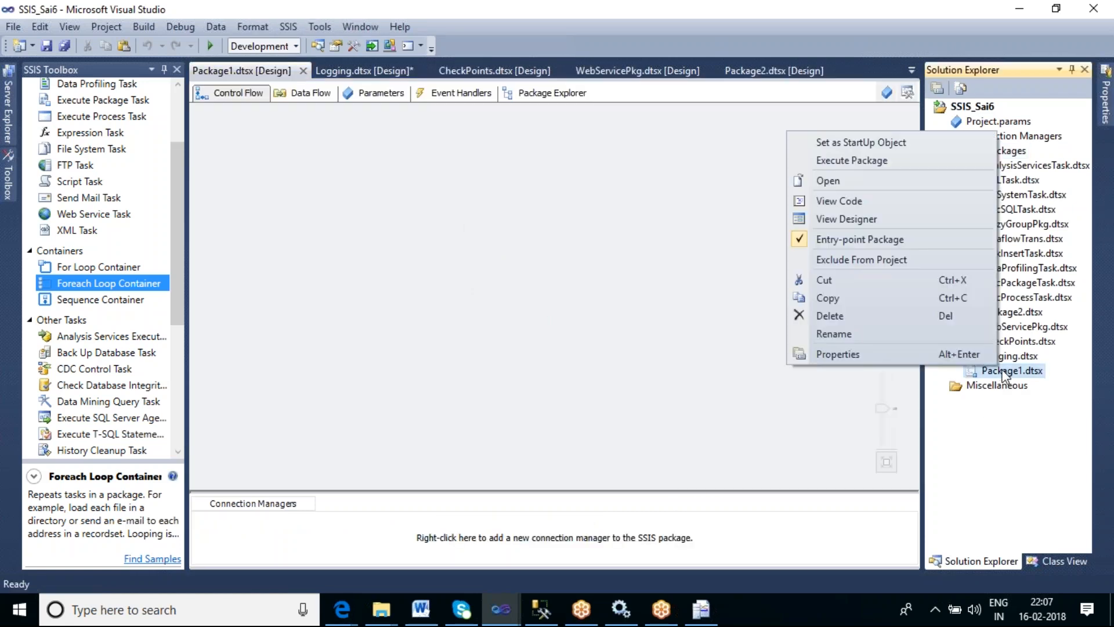
click(846, 339)
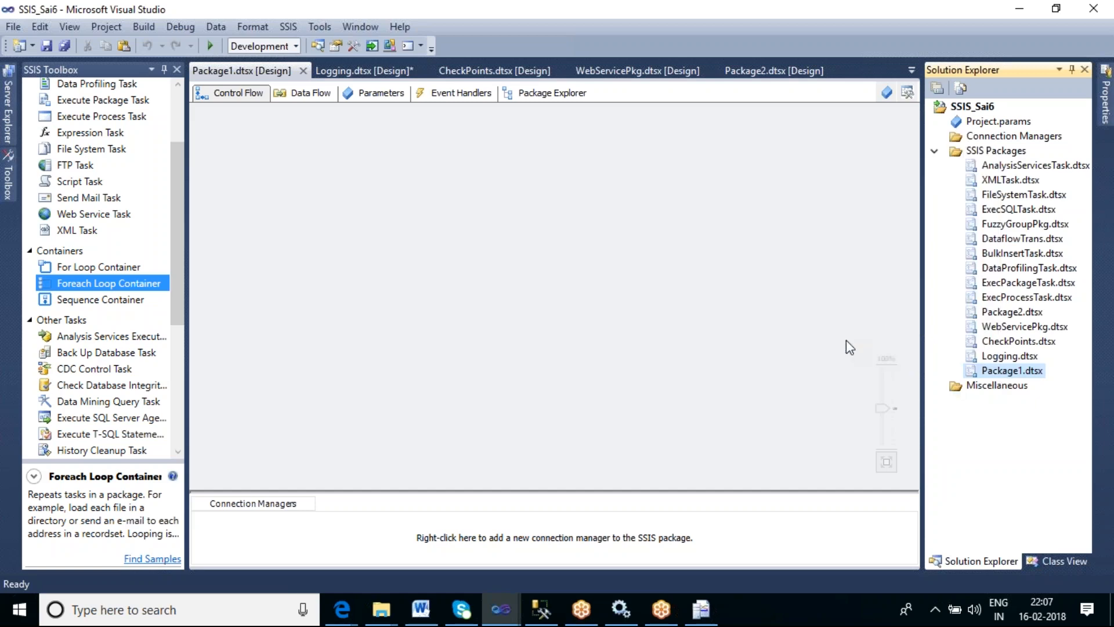
click(1024, 370)
drag(1024, 370, 980, 371)
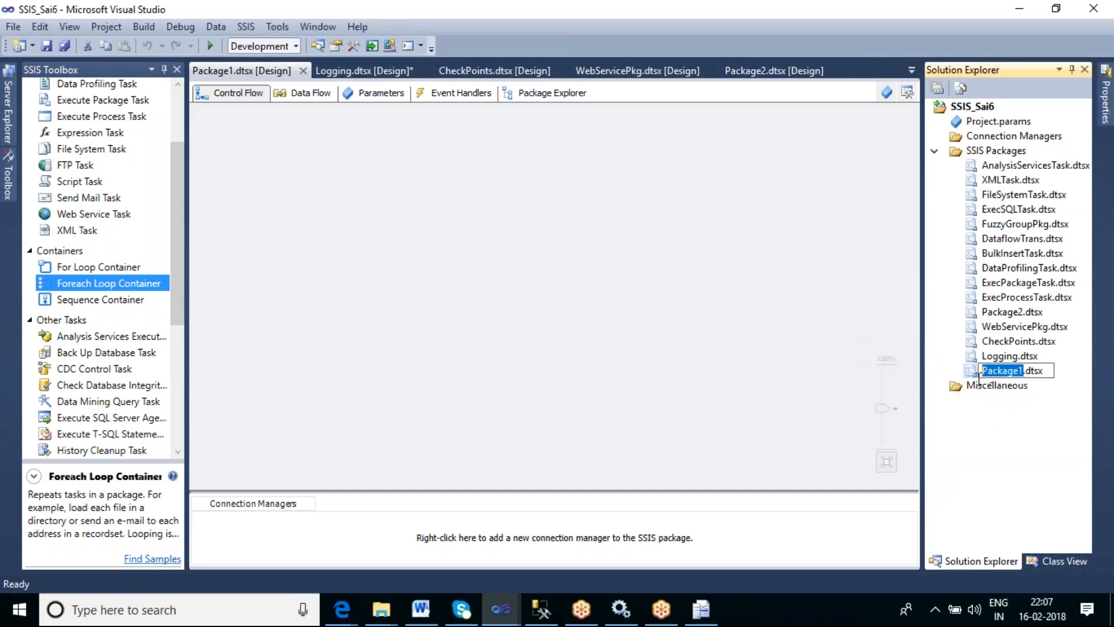
text(ForE)
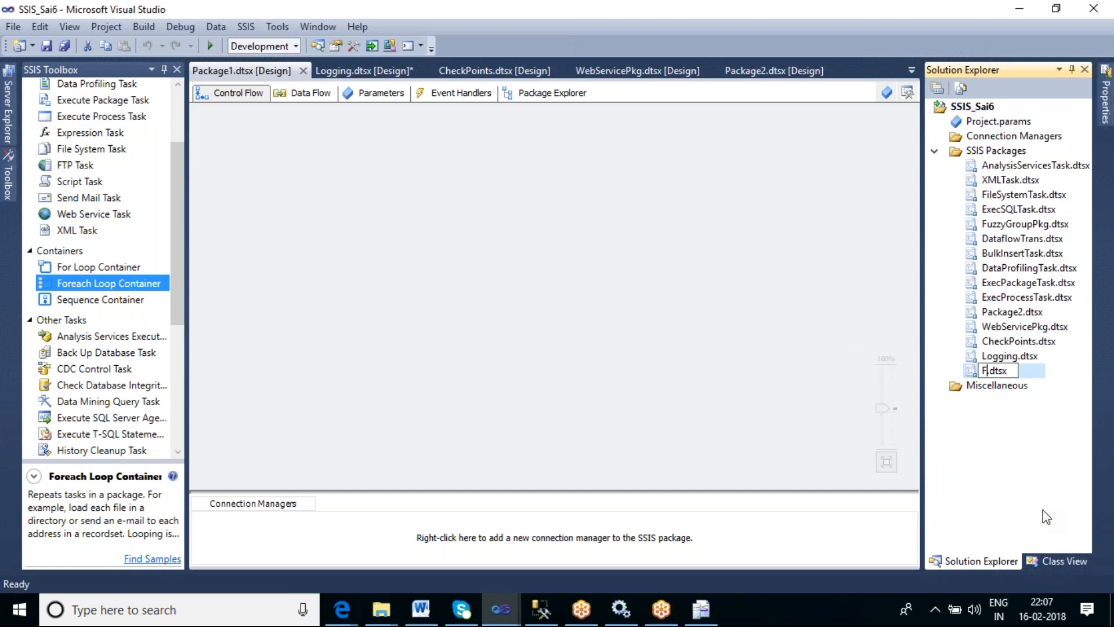
text(achL)
key(BackSpace)
text(Con)
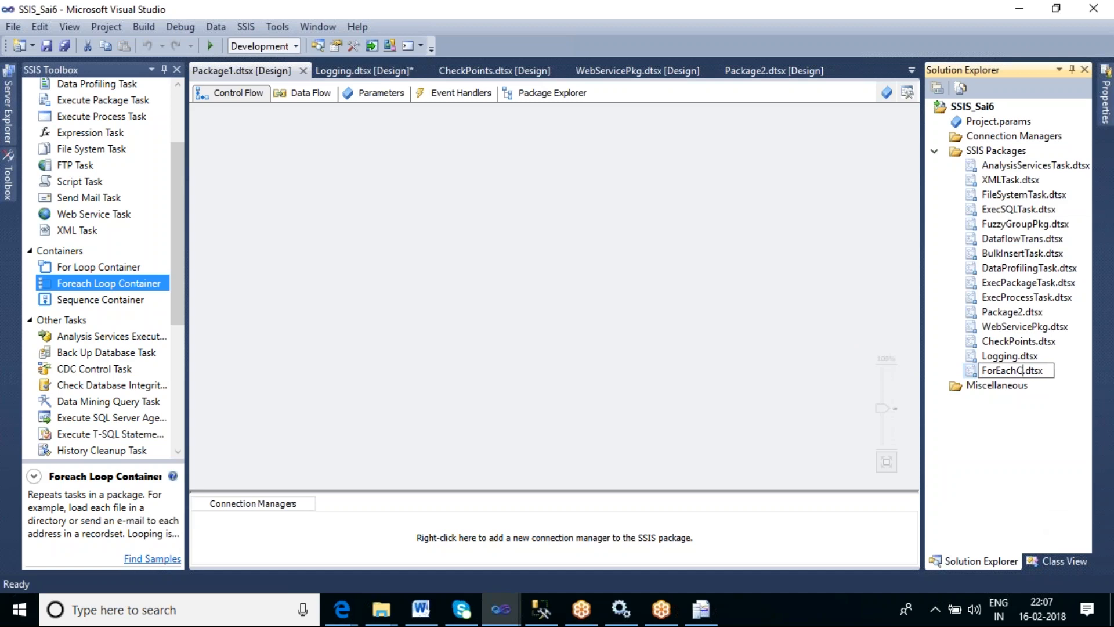
text(t)
key(BackSpace)
key(BackSpace)
key(BackSpace)
key(BackSpace)
text(LoopCont)
- Place a Foreach Loop Container on the ForEachLoopCont package's control flow
click(360, 397)
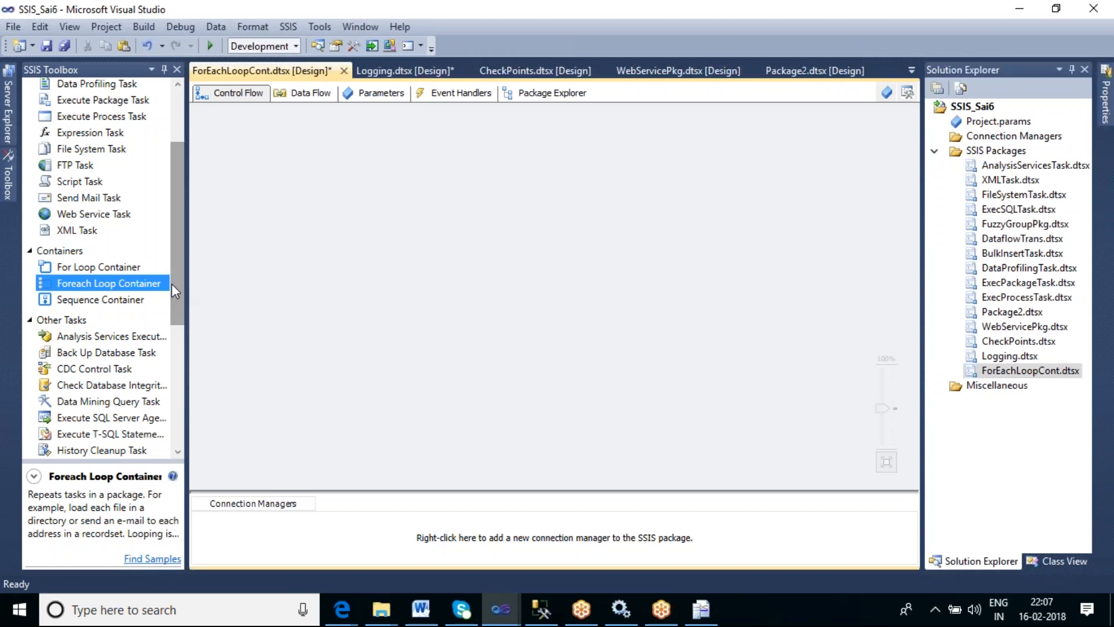
drag(65, 283, 341, 172)
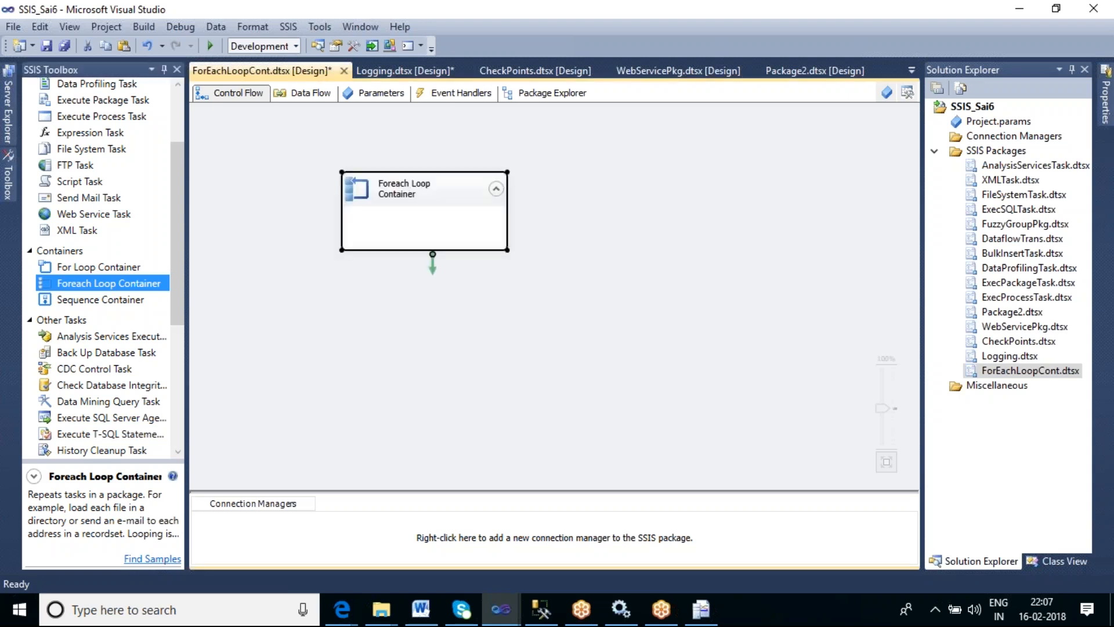
click(490, 345)
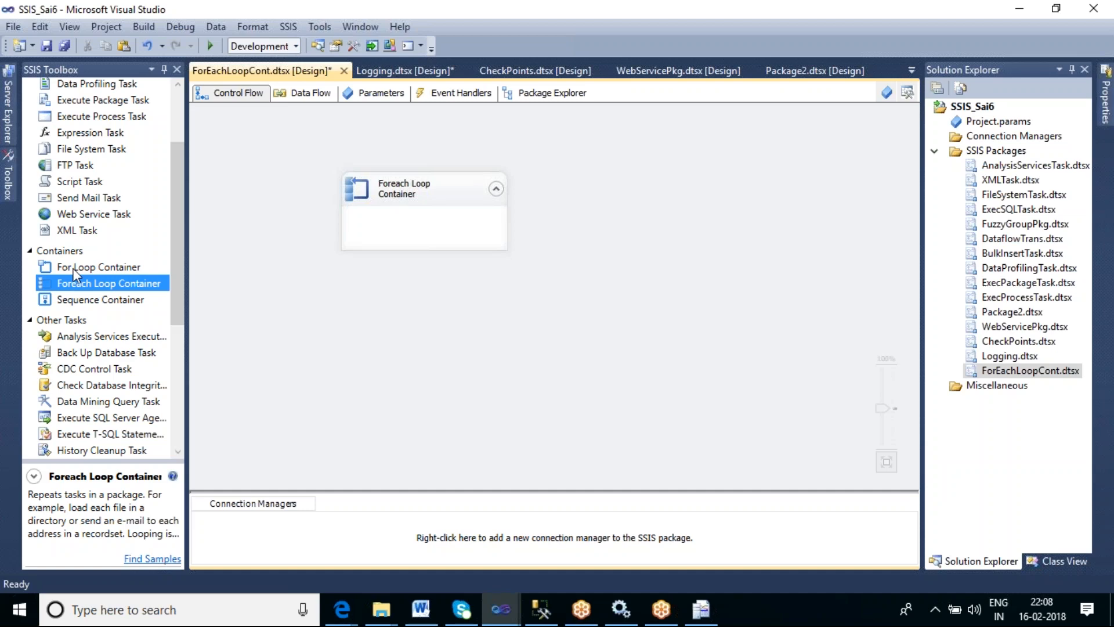
- Compare the toolbox descriptions of the For Loop Container and the Foreach Loop Container
click(74, 268)
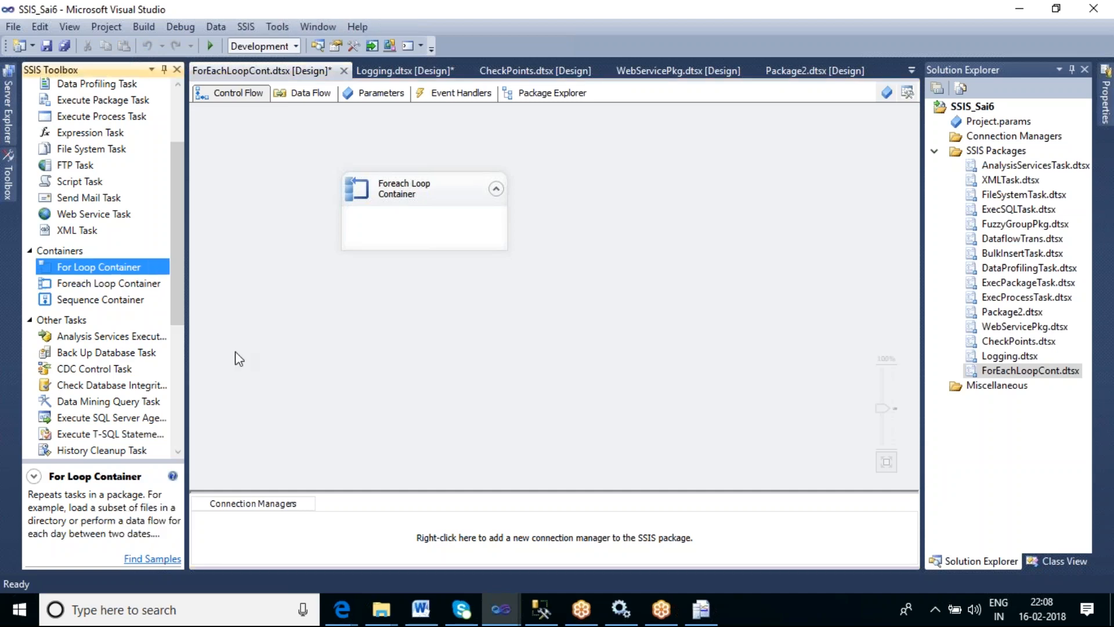
click(107, 284)
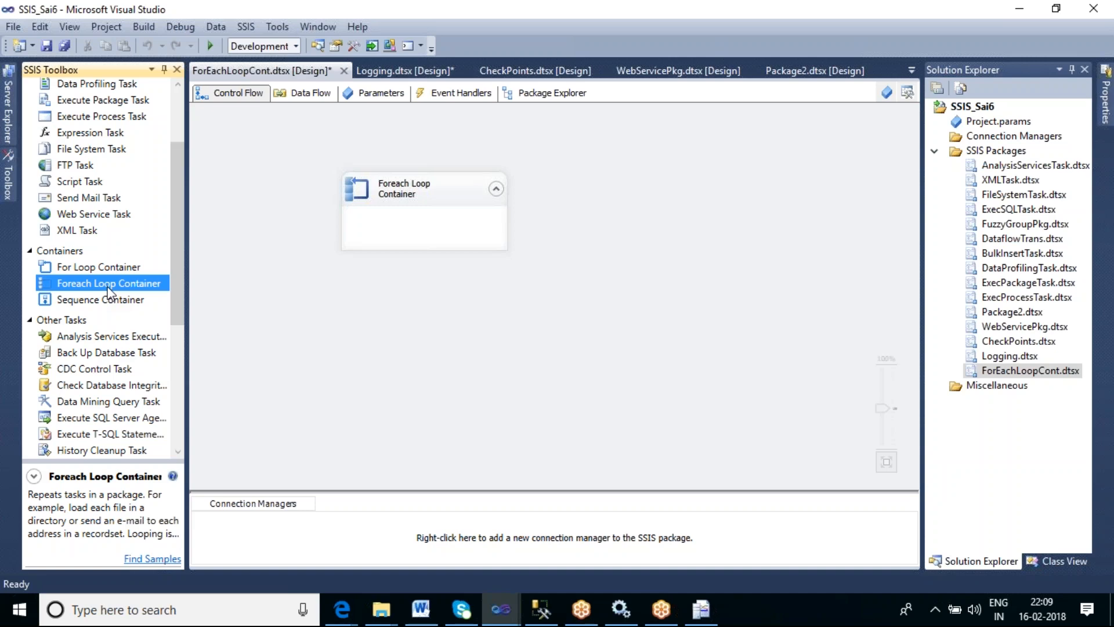
click(460, 341)
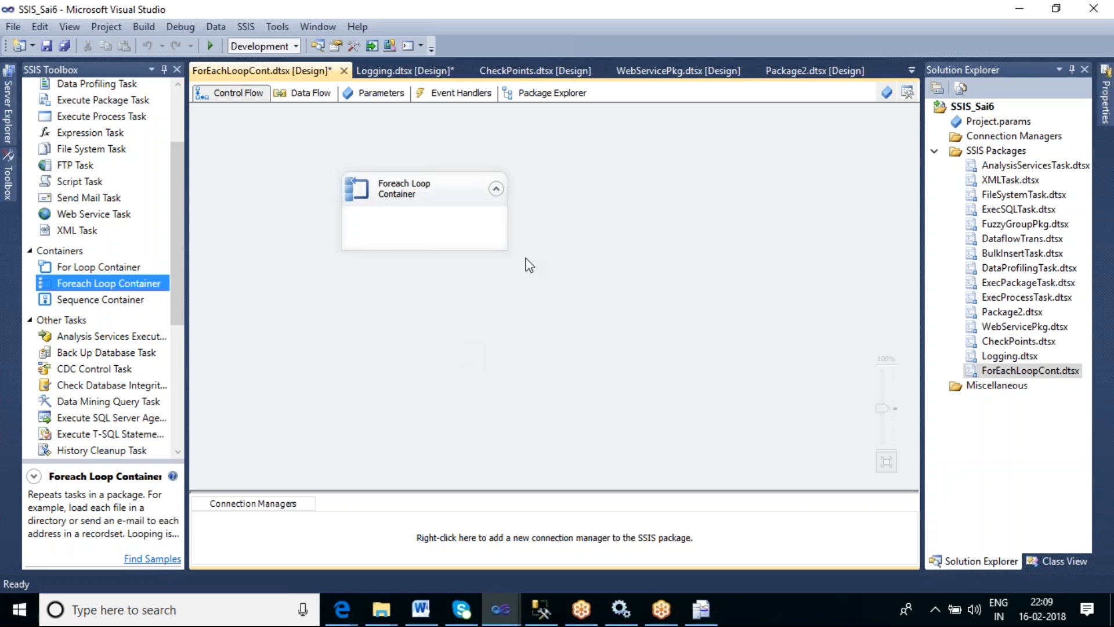
- Open the Foreach Loop Container's editor and review the available collection enumerator types, then cancel the editor
click(451, 199)
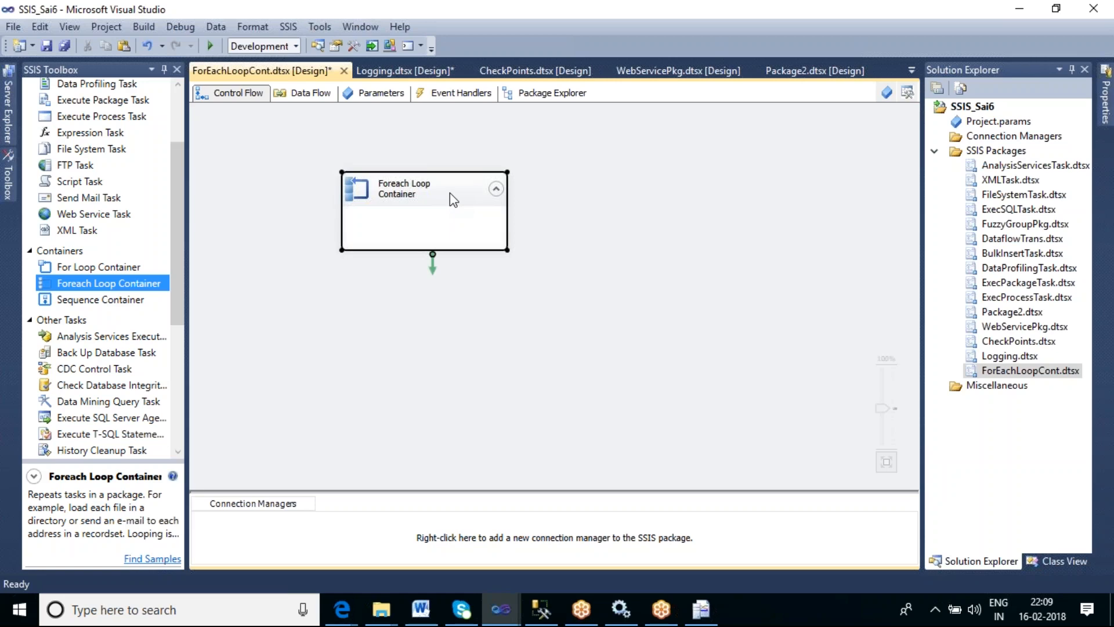
double_click(450, 192)
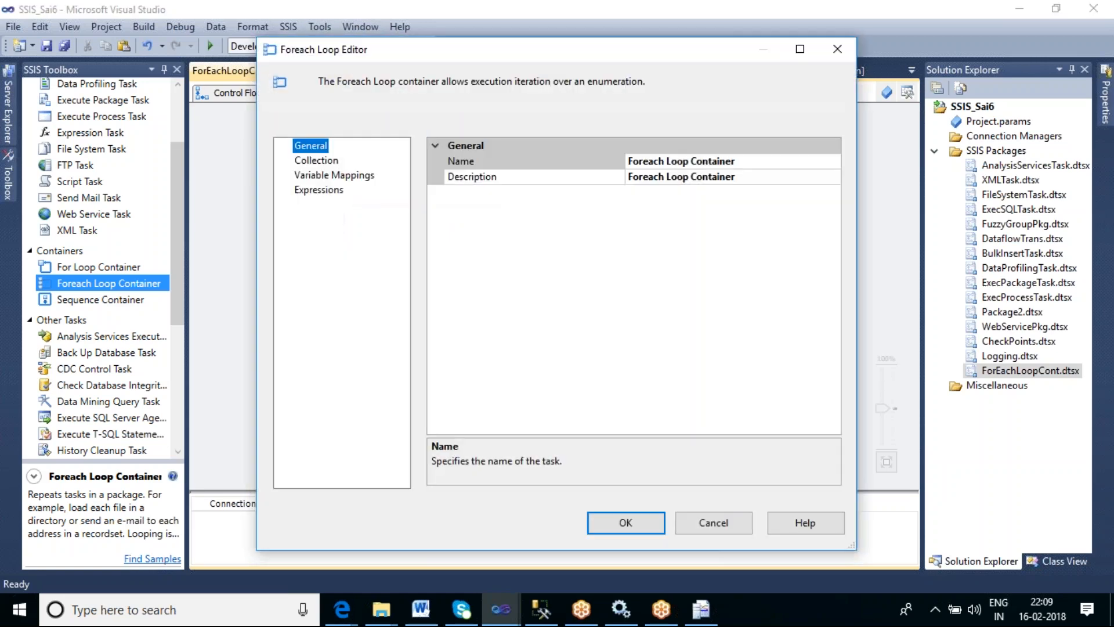
click(312, 164)
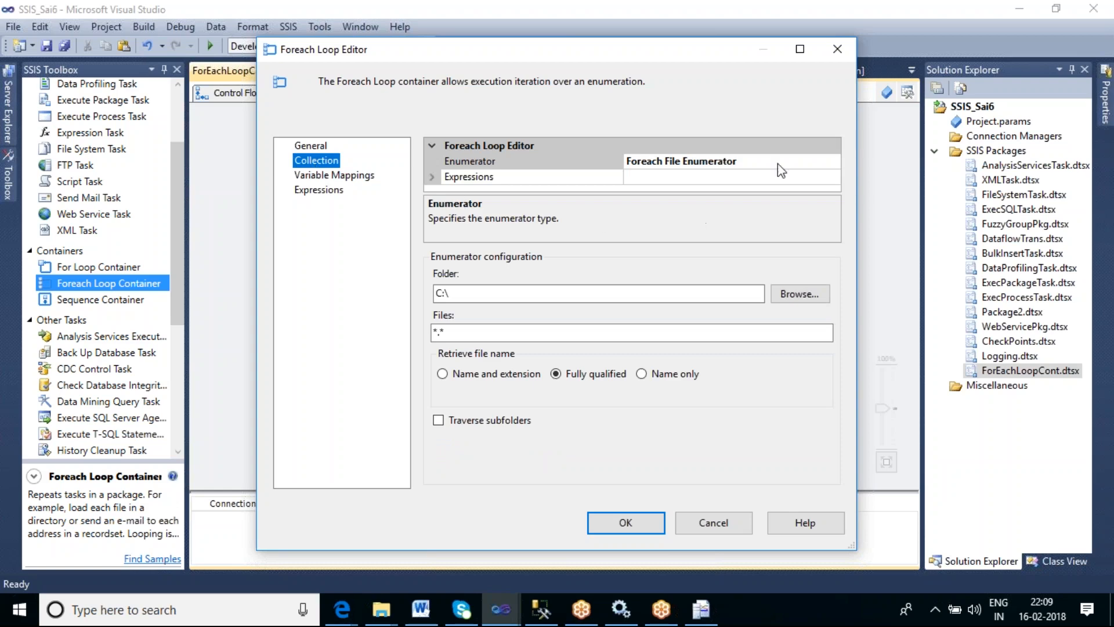
click(811, 161)
click(833, 162)
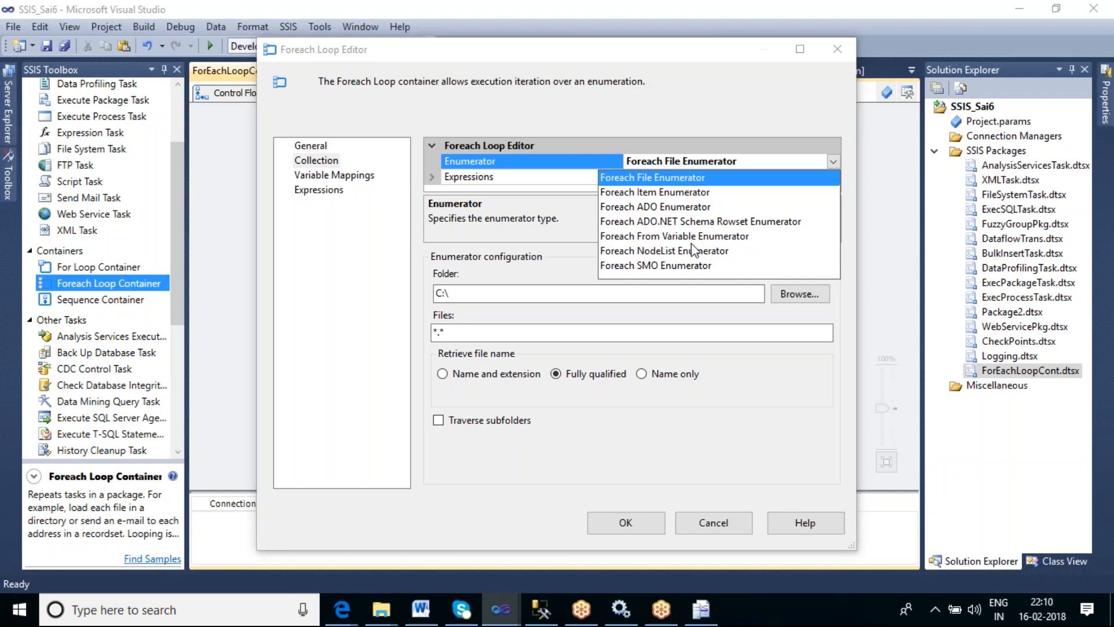
click(647, 178)
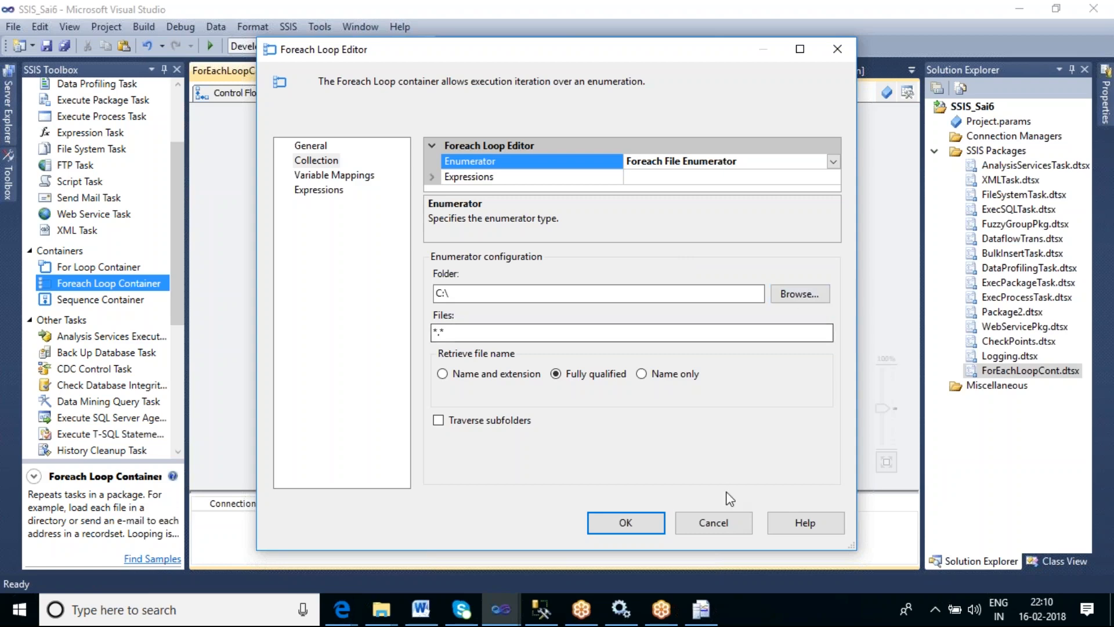
click(718, 525)
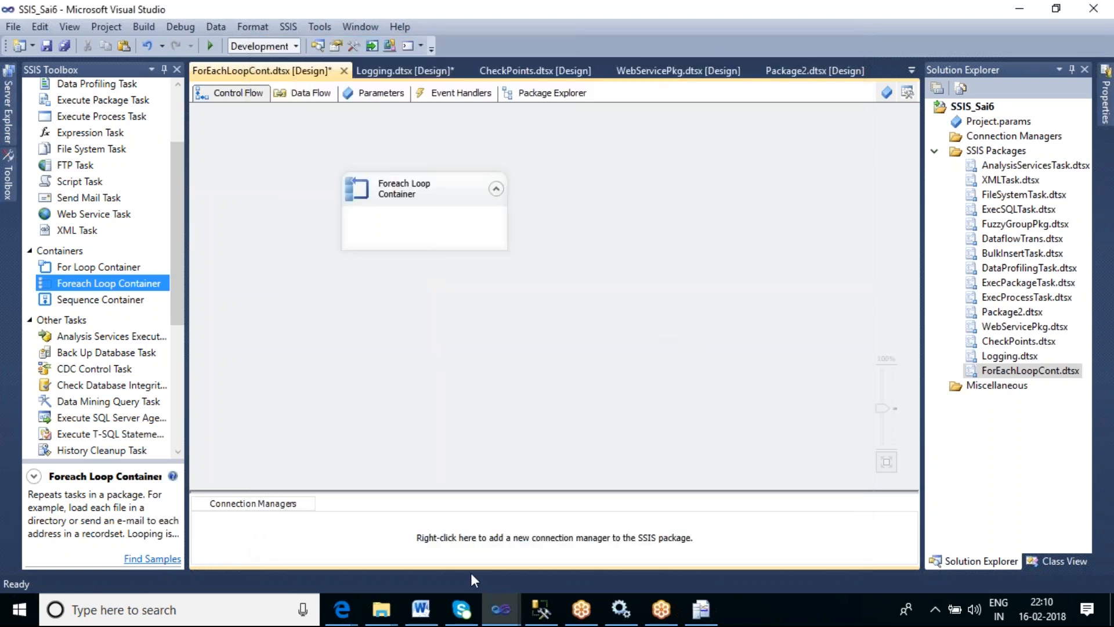
click(380, 610)
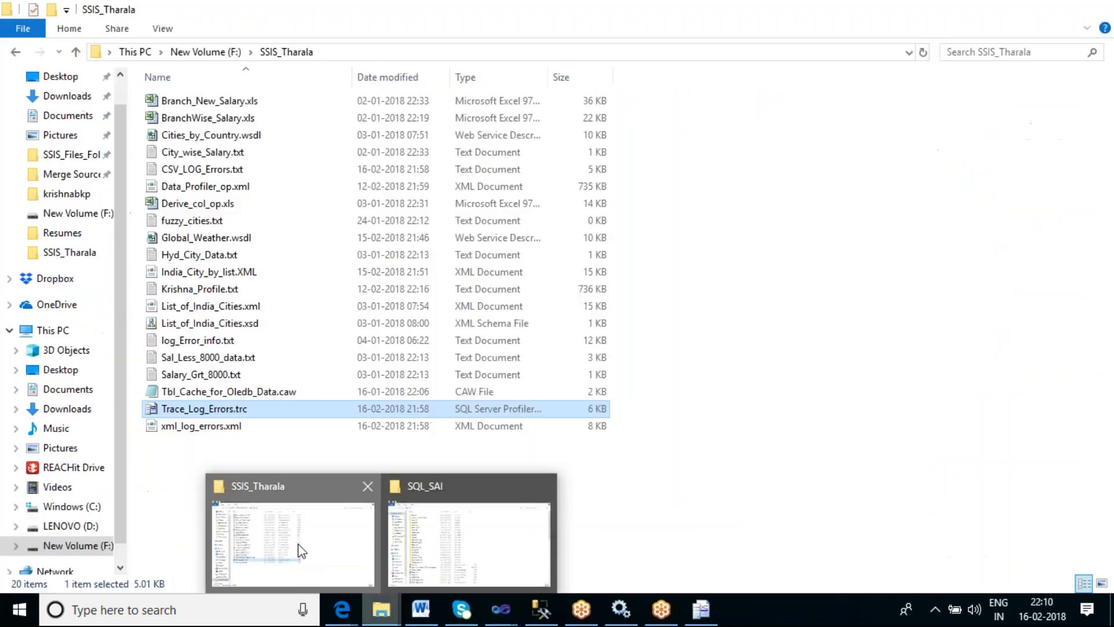
click(299, 548)
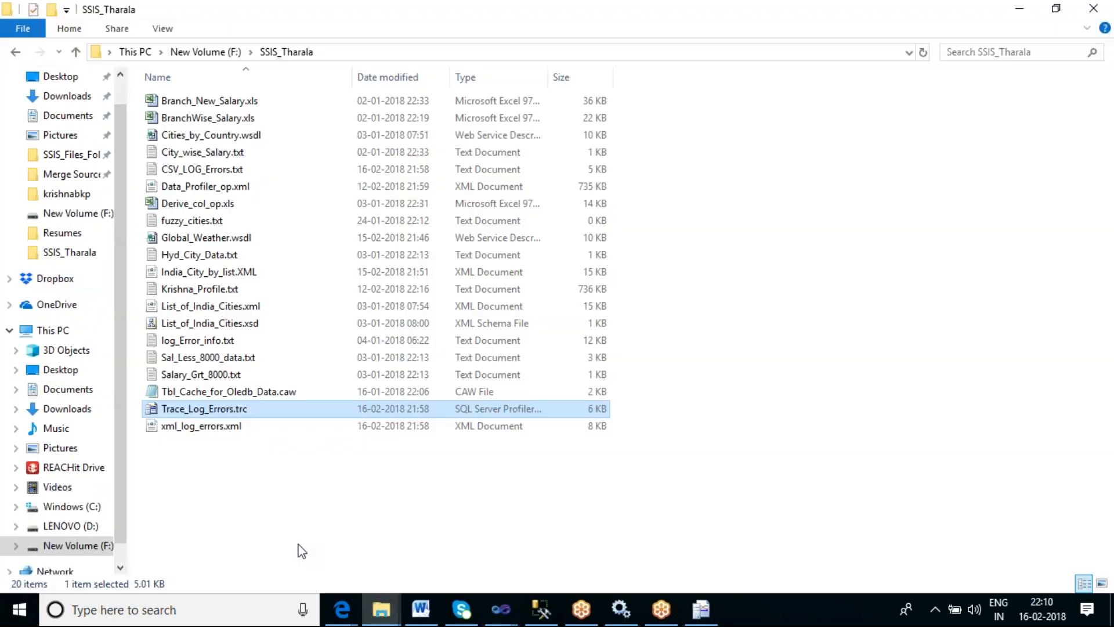
right_click(814, 620)
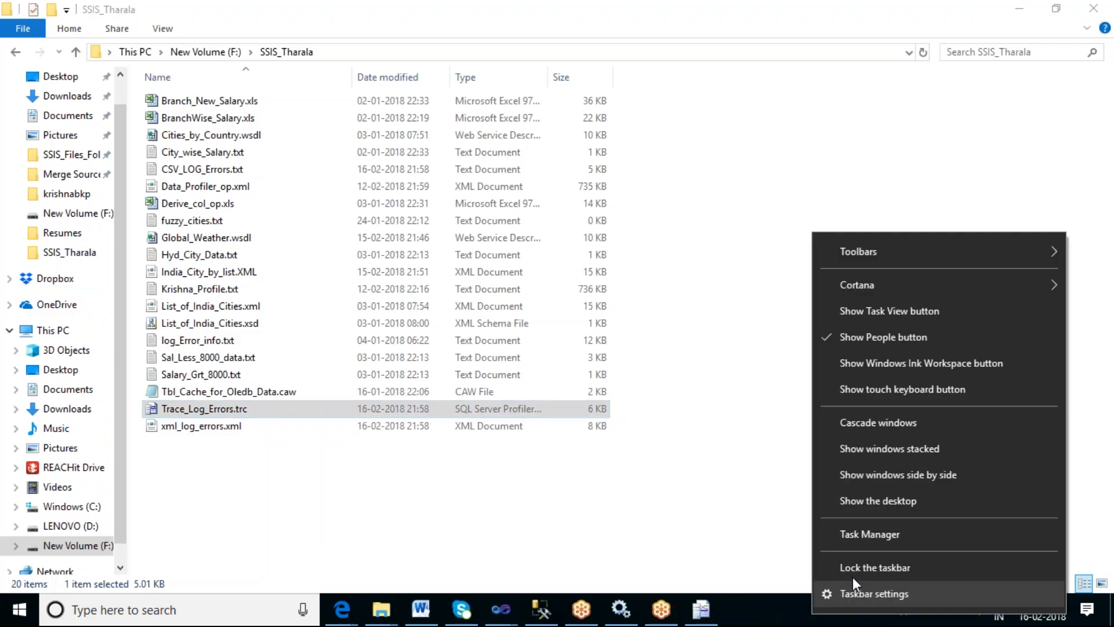
click(868, 502)
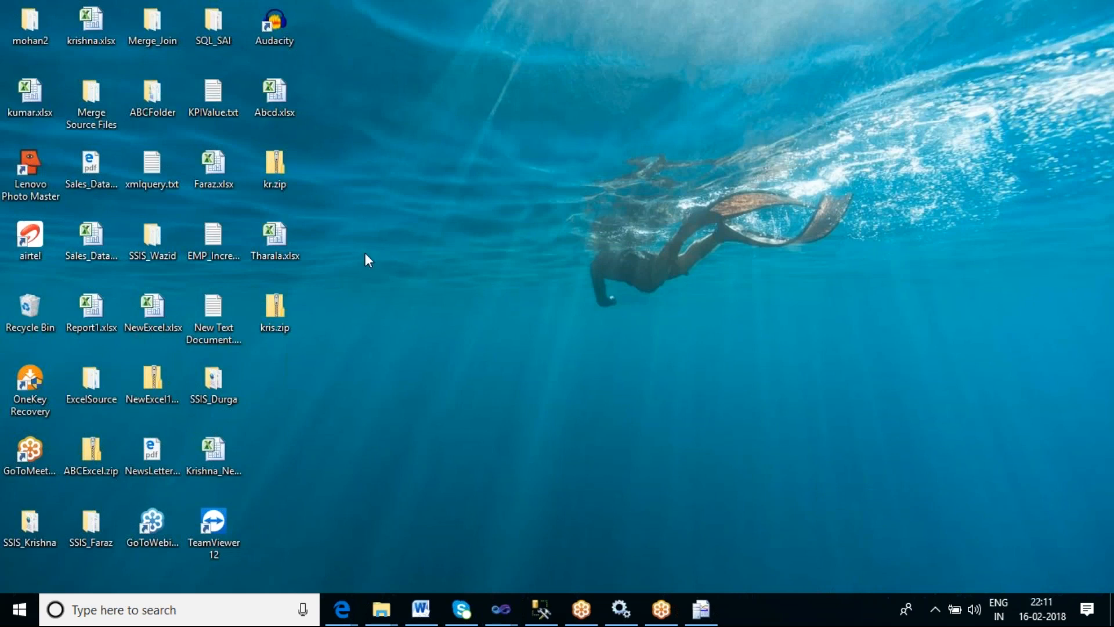
click(86, 92)
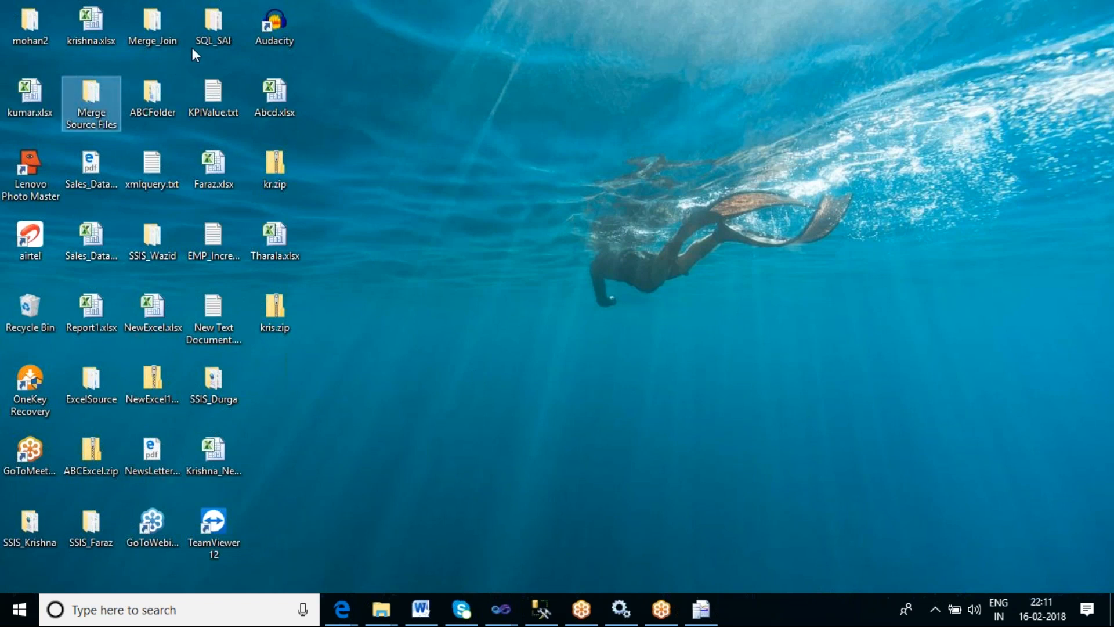
click(214, 23)
click(159, 82)
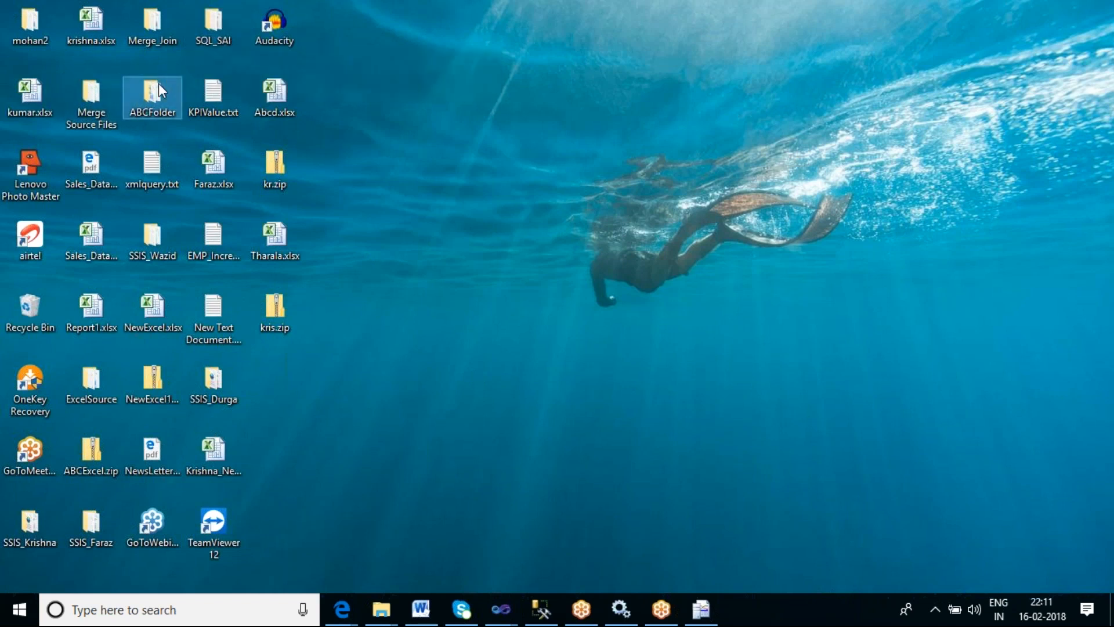
click(155, 246)
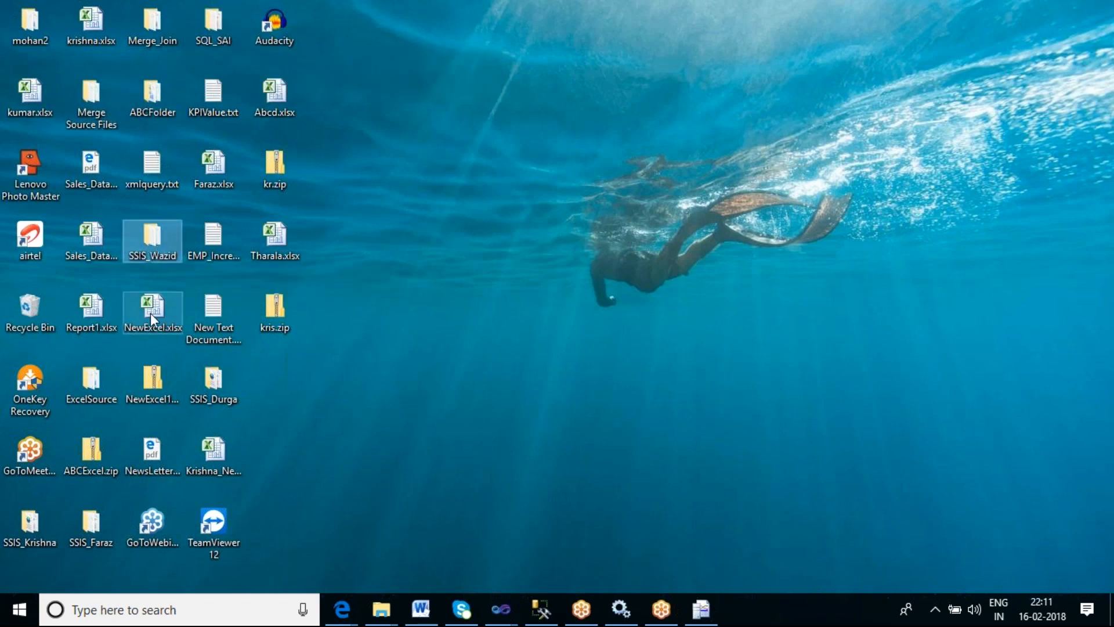
click(88, 374)
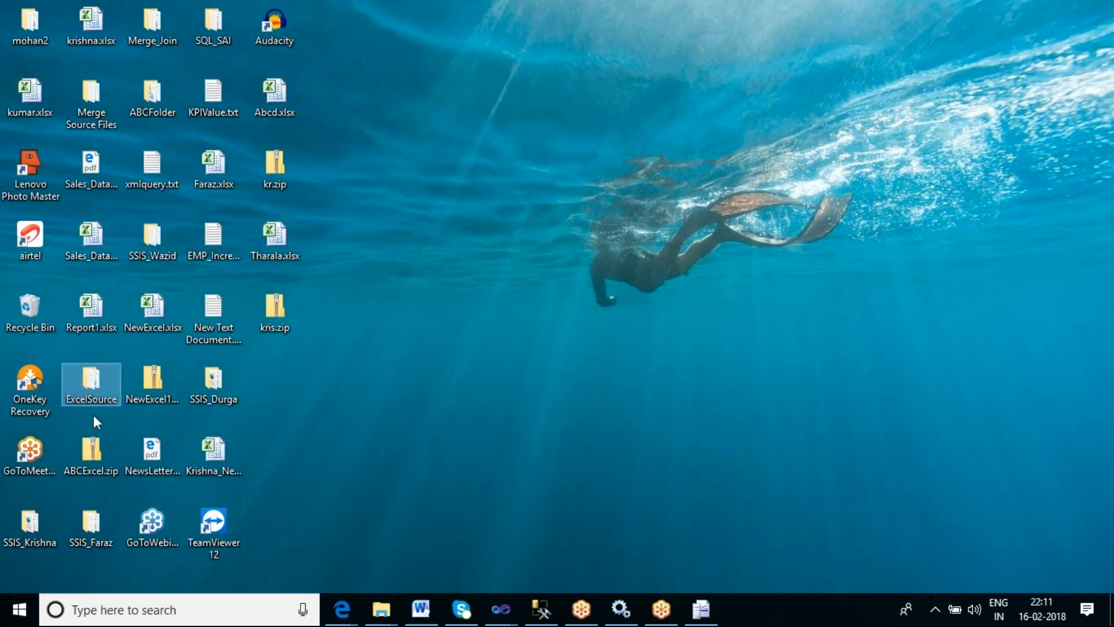
click(26, 530)
click(99, 527)
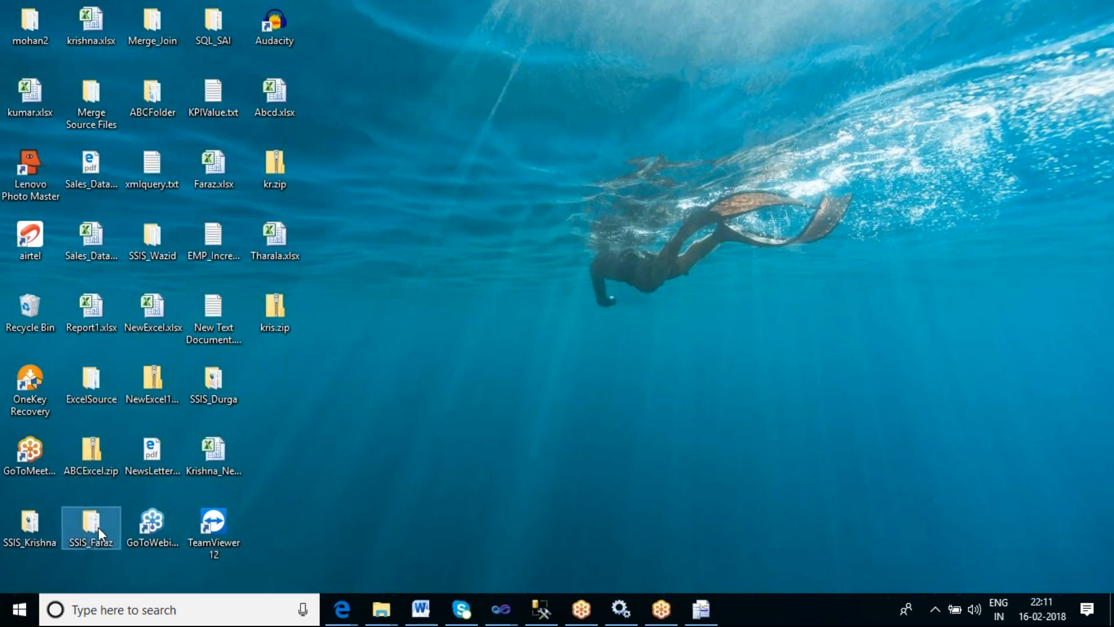
- Open the desktop's SQL_SAI folder and browse into its ContFiles subfolder to examine the files there
double_click(216, 23)
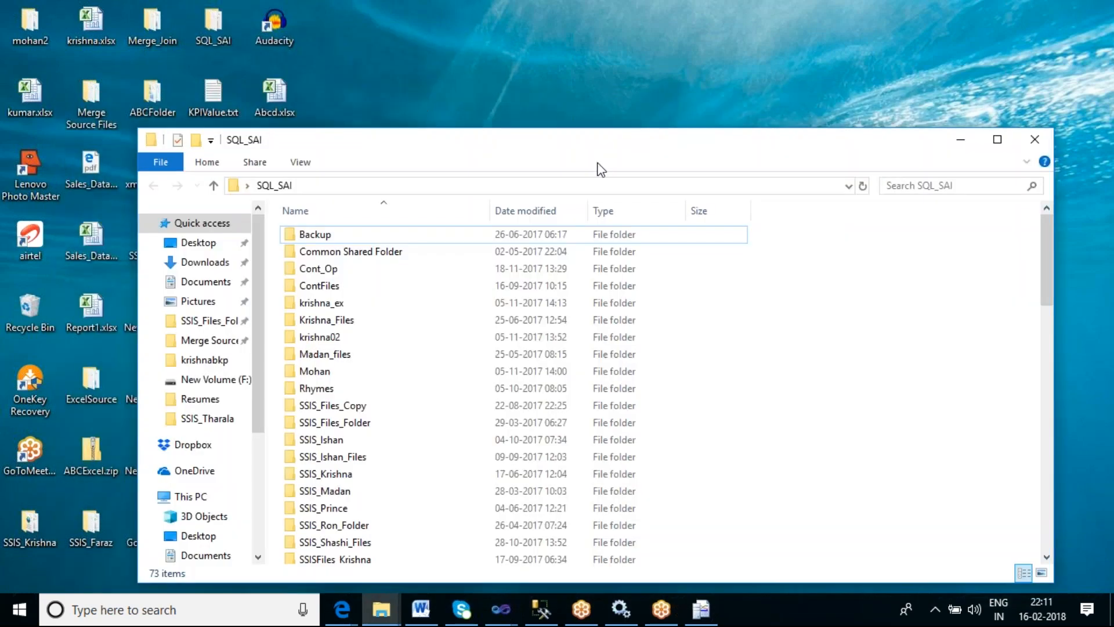
click(1004, 146)
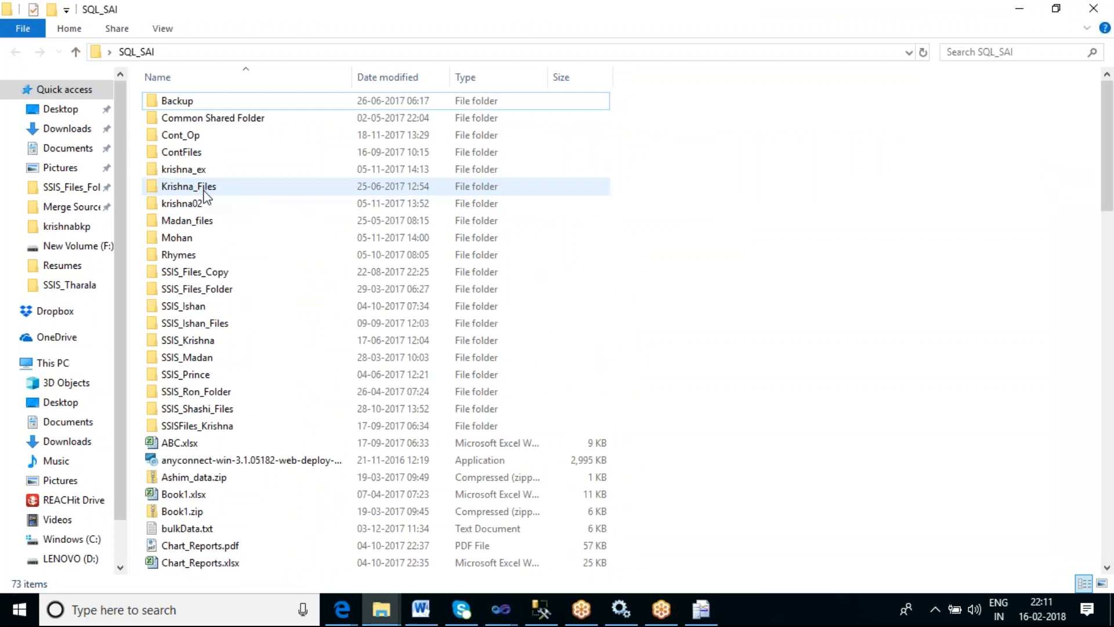
double_click(202, 290)
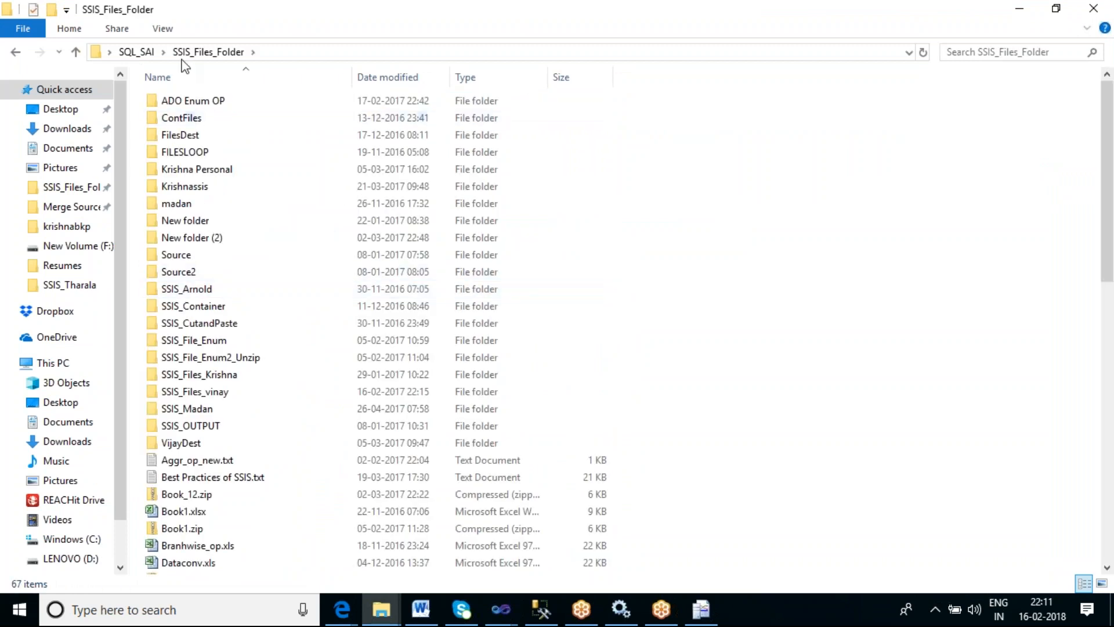
click(132, 51)
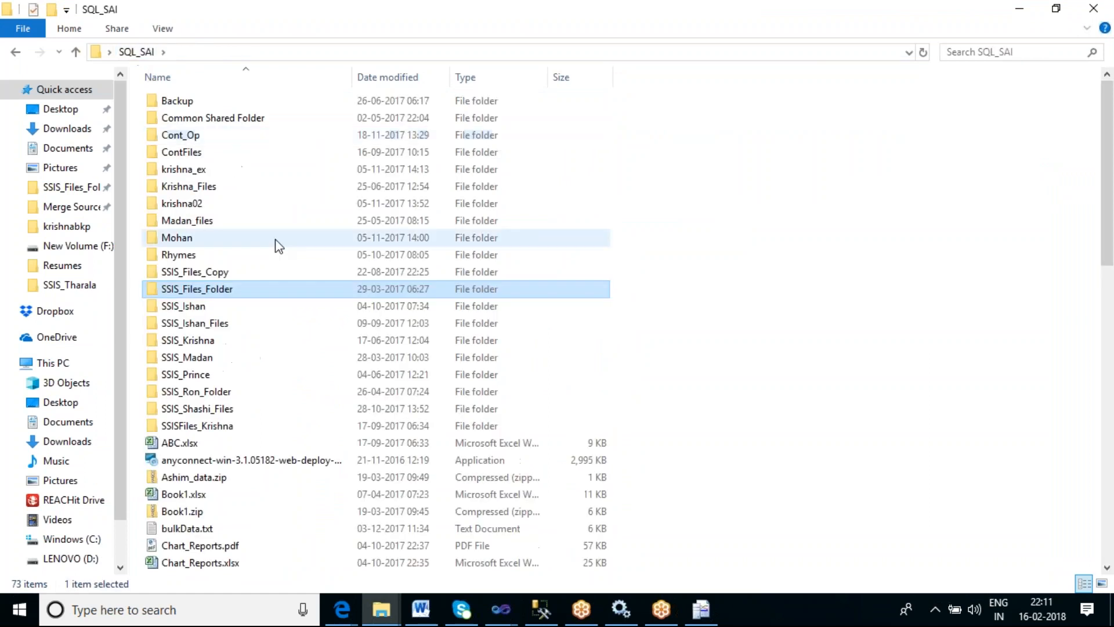
double_click(202, 154)
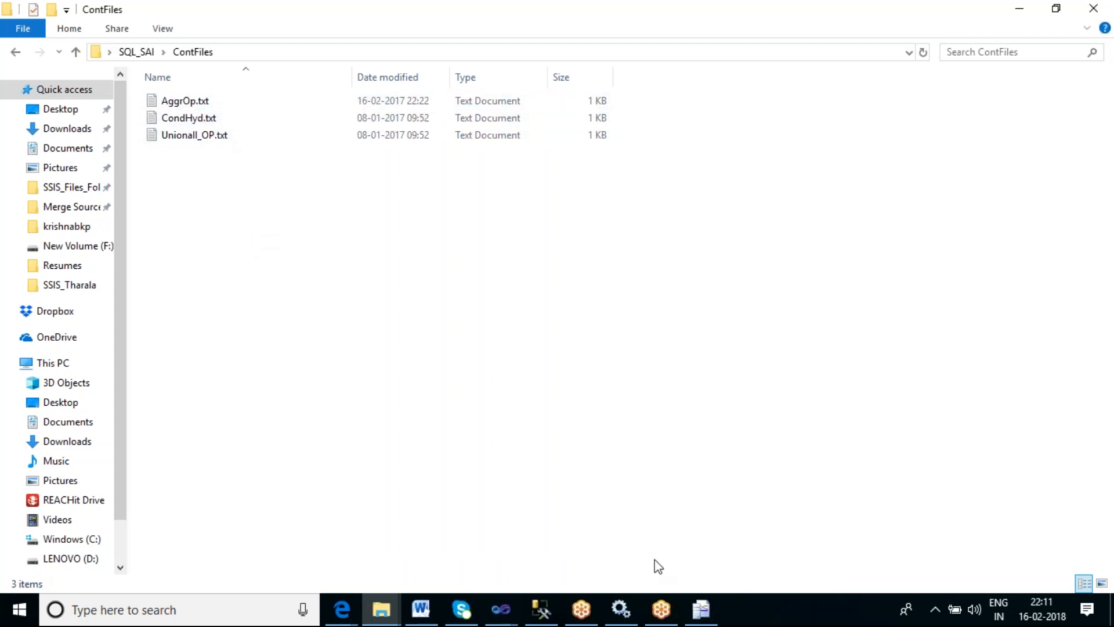
- Create a new folder on the desktop and name it with a person's first and last name joined by an underscore
mouse_move(502, 610)
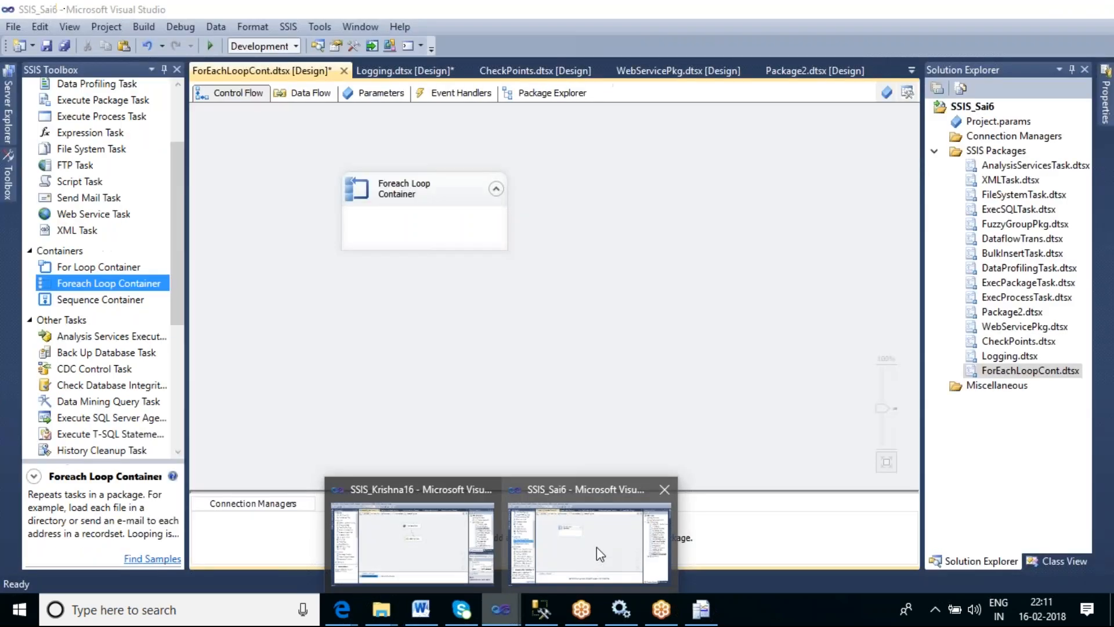
click(600, 553)
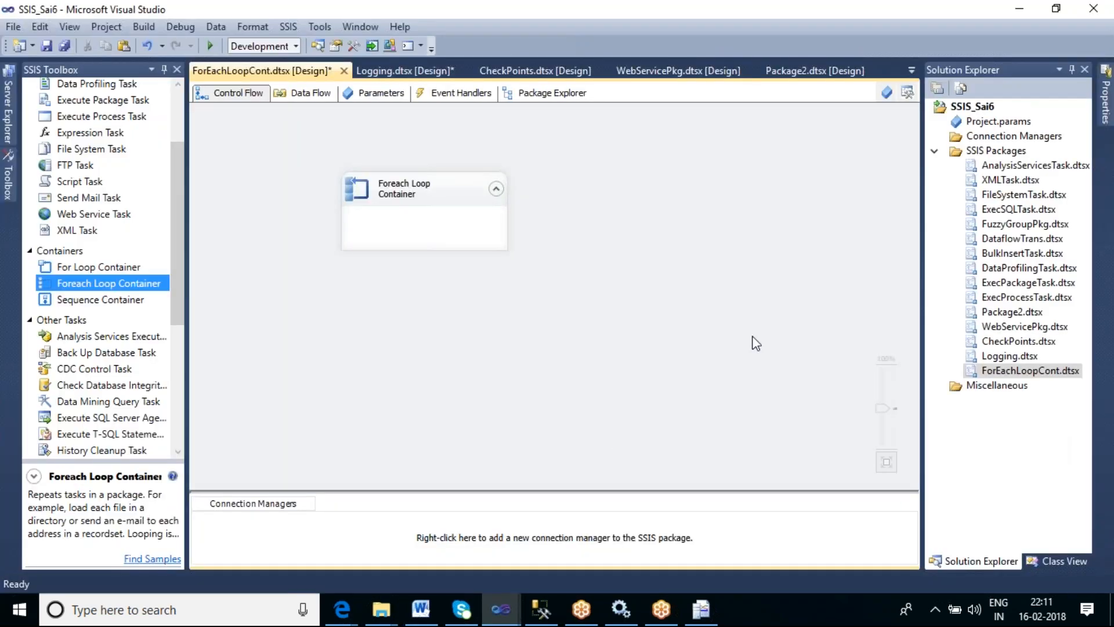
right_click(779, 604)
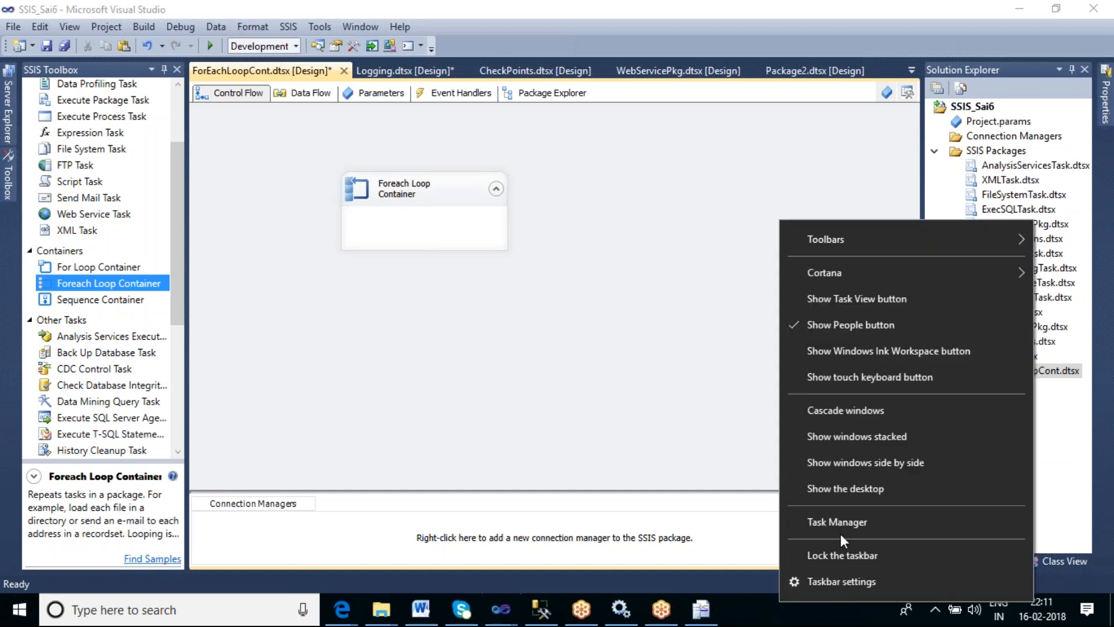
click(846, 489)
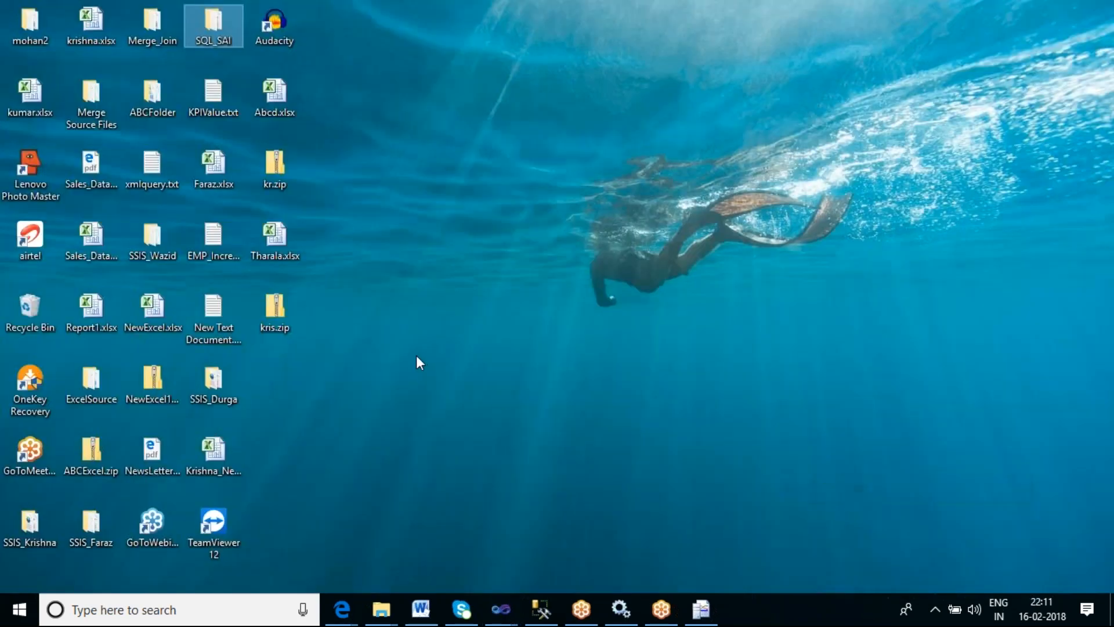
click(386, 321)
right_click(386, 323)
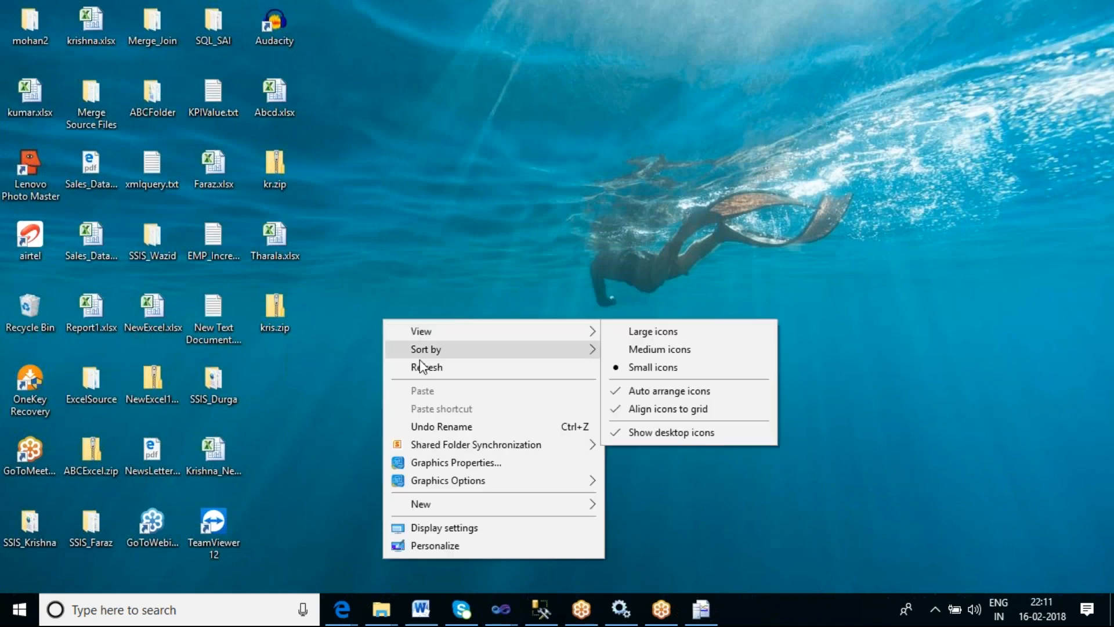
mouse_move(462, 506)
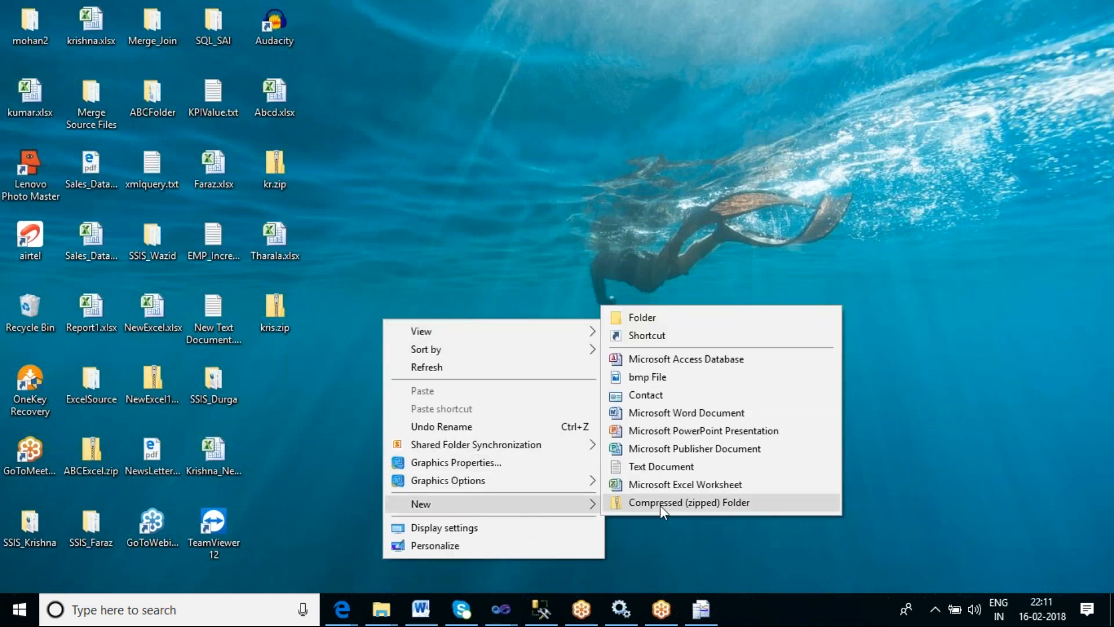
click(659, 321)
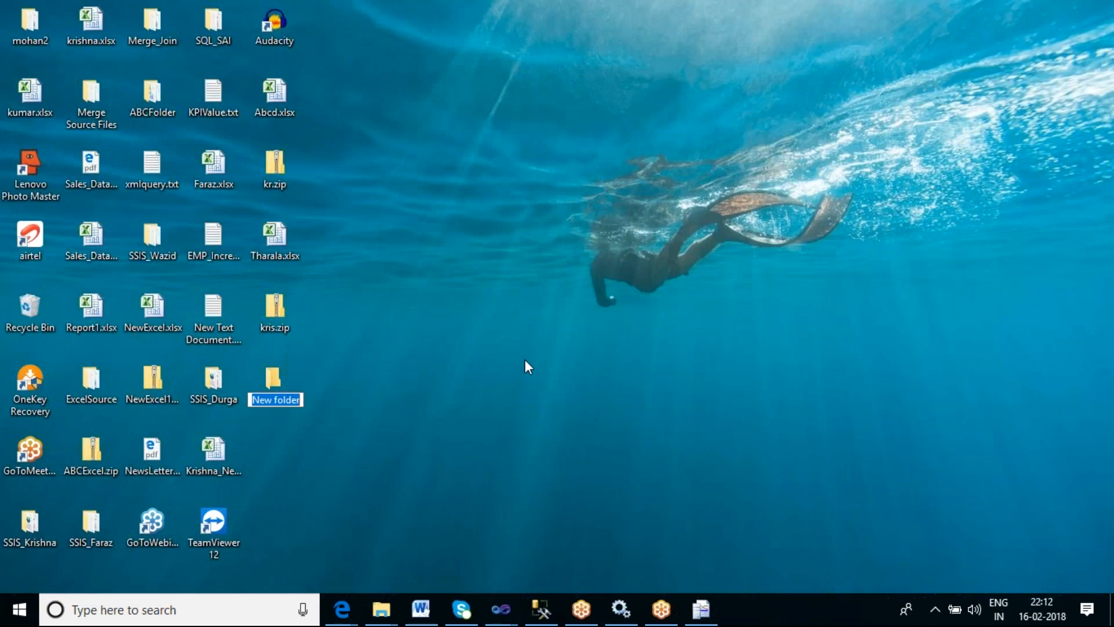
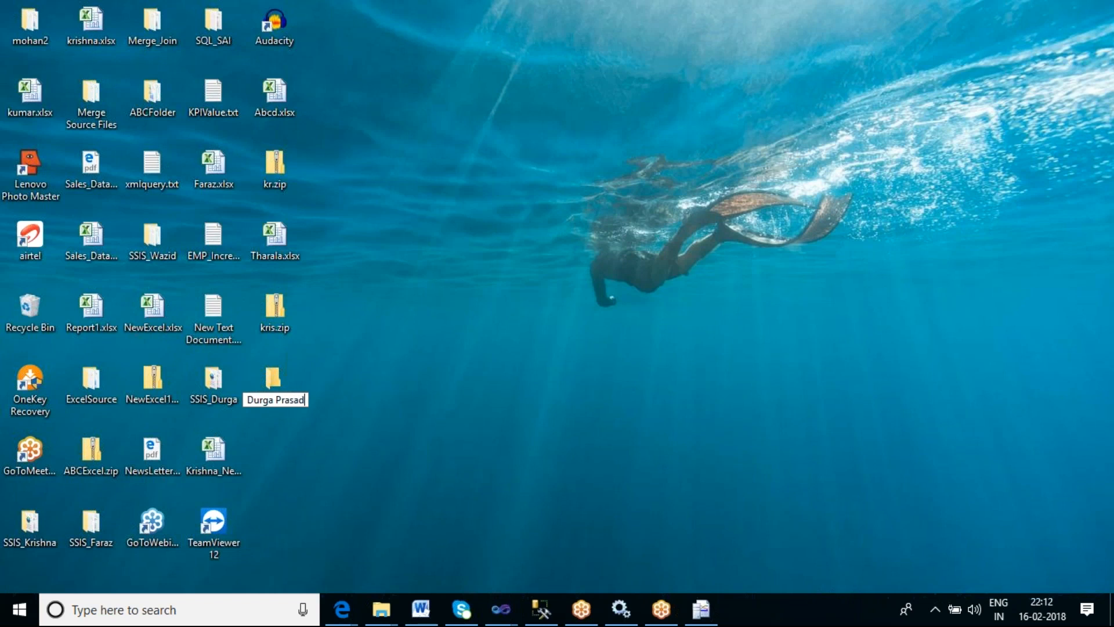
text(_)
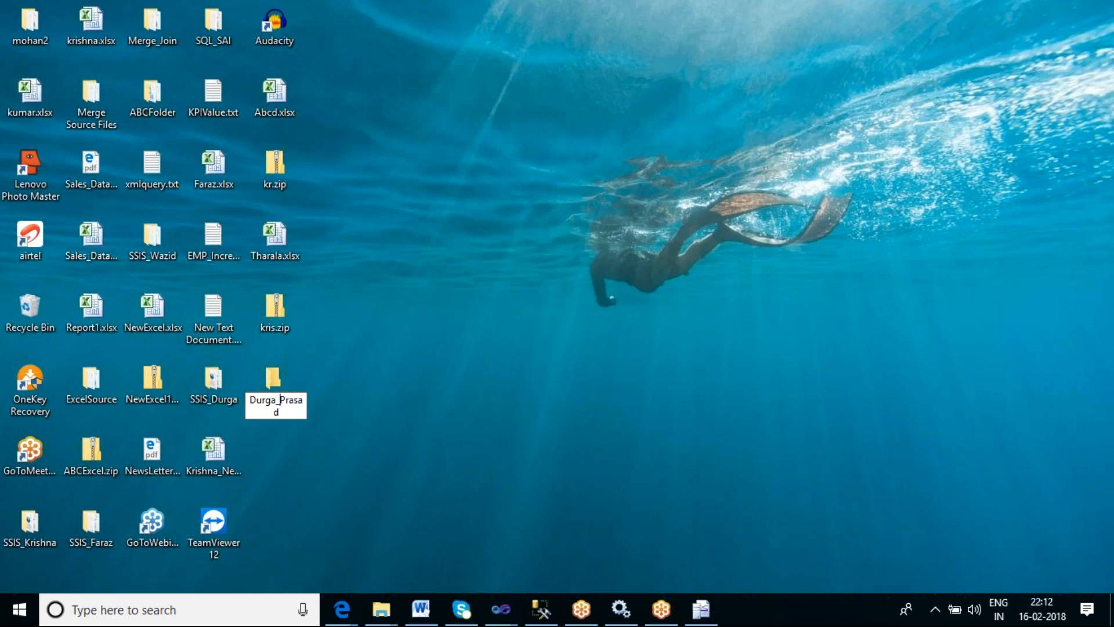
click(506, 407)
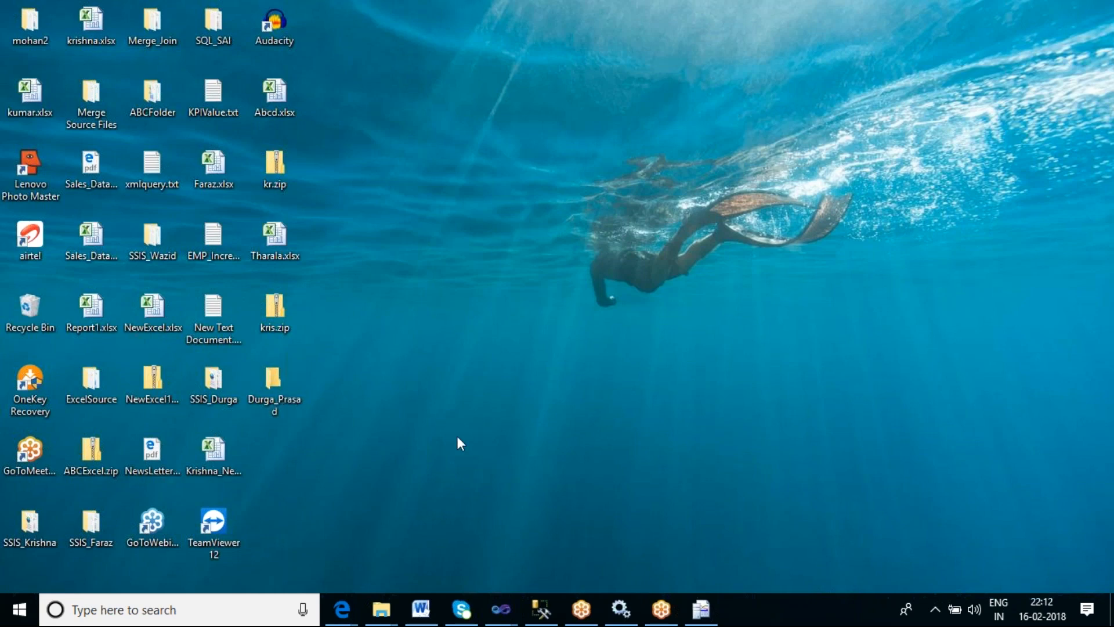
mouse_move(509, 618)
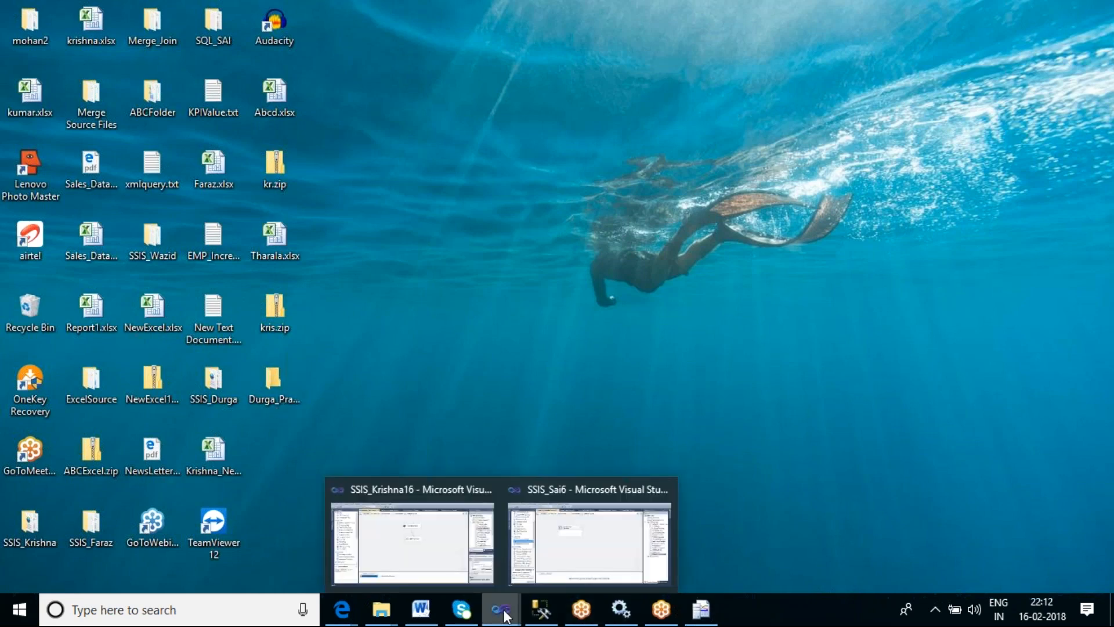
click(559, 546)
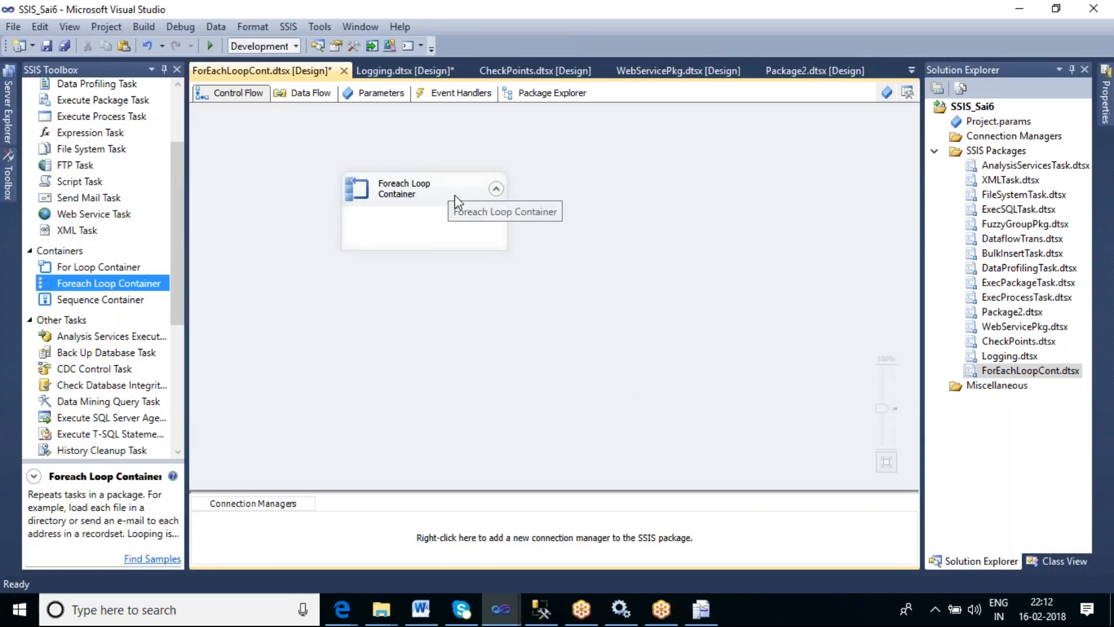
click(392, 618)
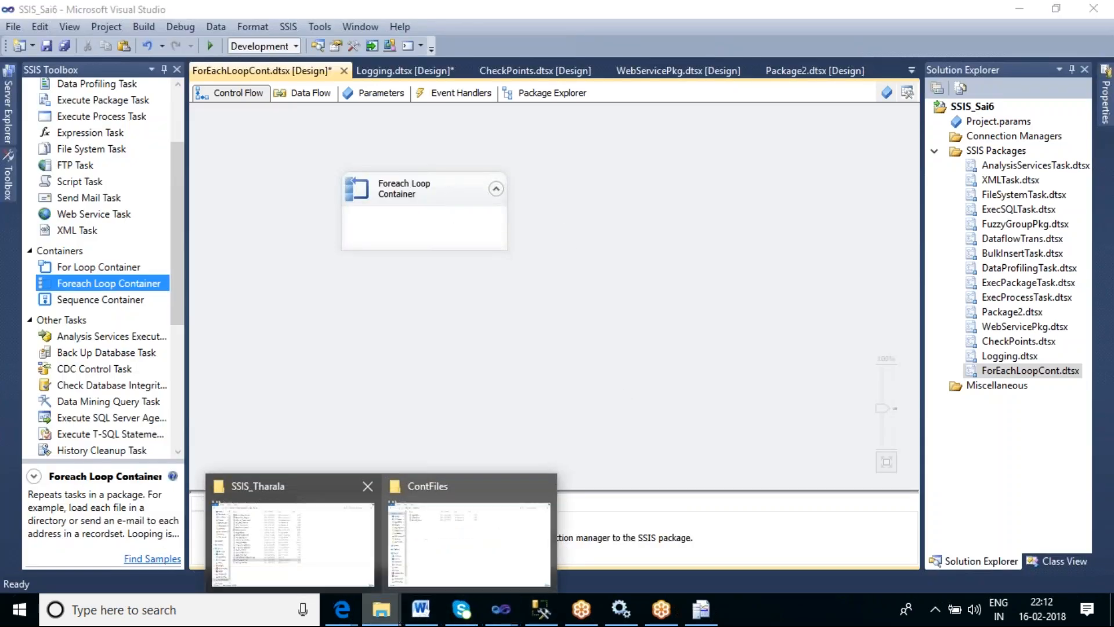
click(329, 550)
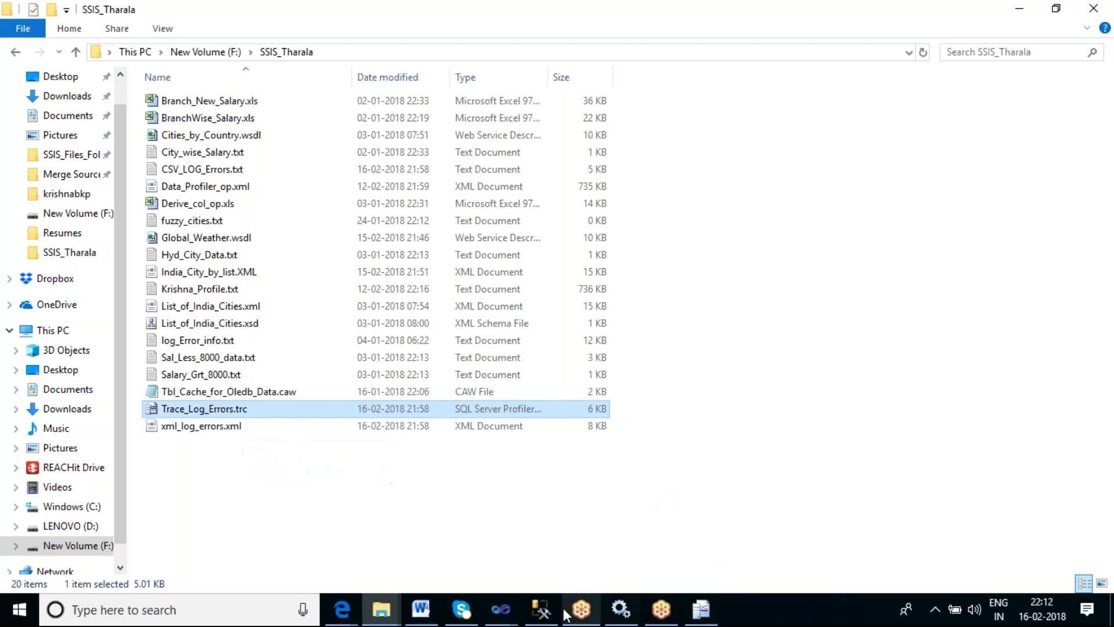
click(500, 609)
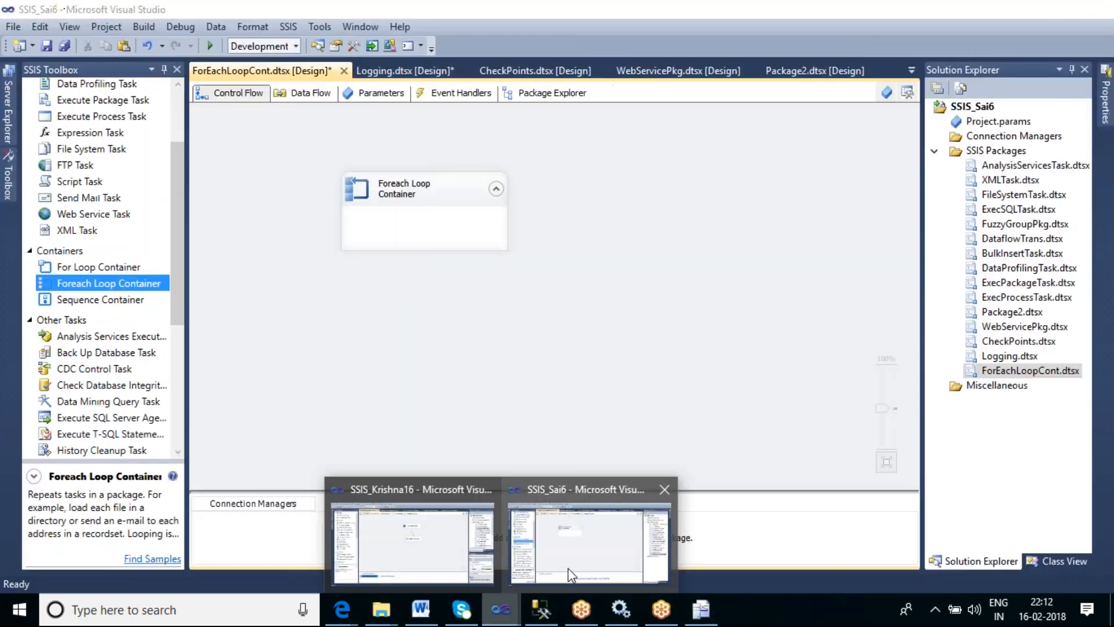
- Open the Foreach Loop Container's editor and set the file enumerator's folder to the user's SSIS folder on drive F:
click(569, 568)
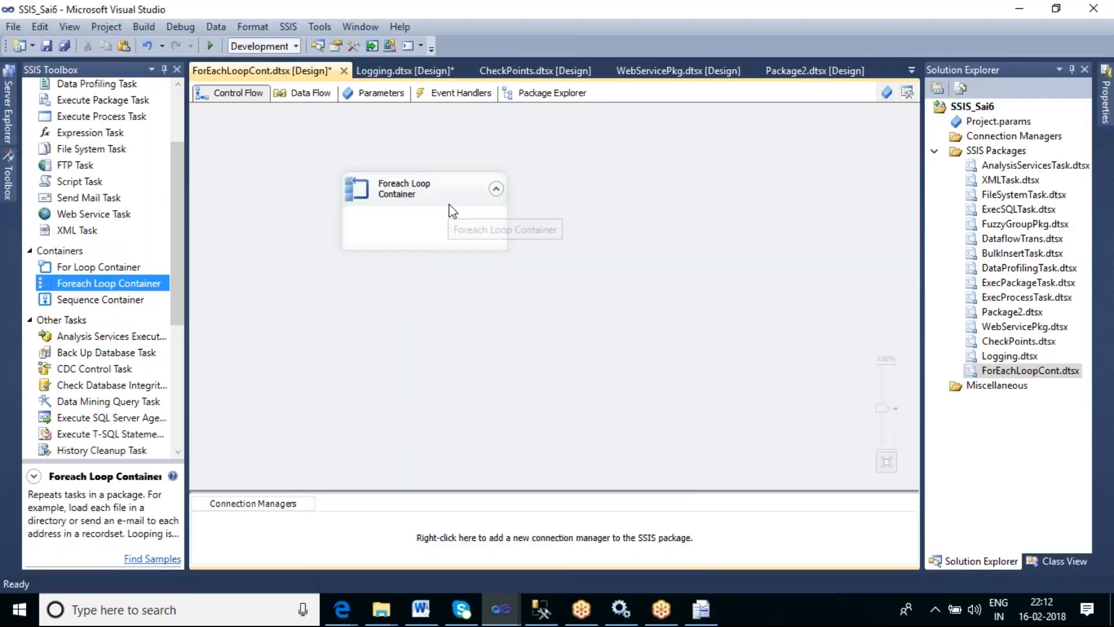
double_click(432, 185)
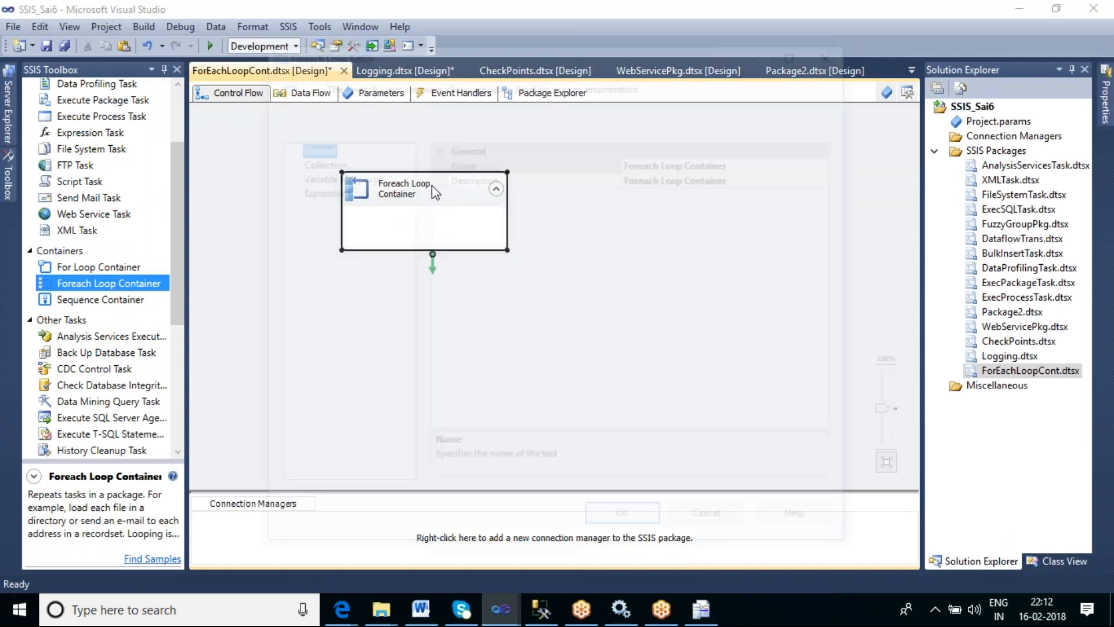
click(333, 162)
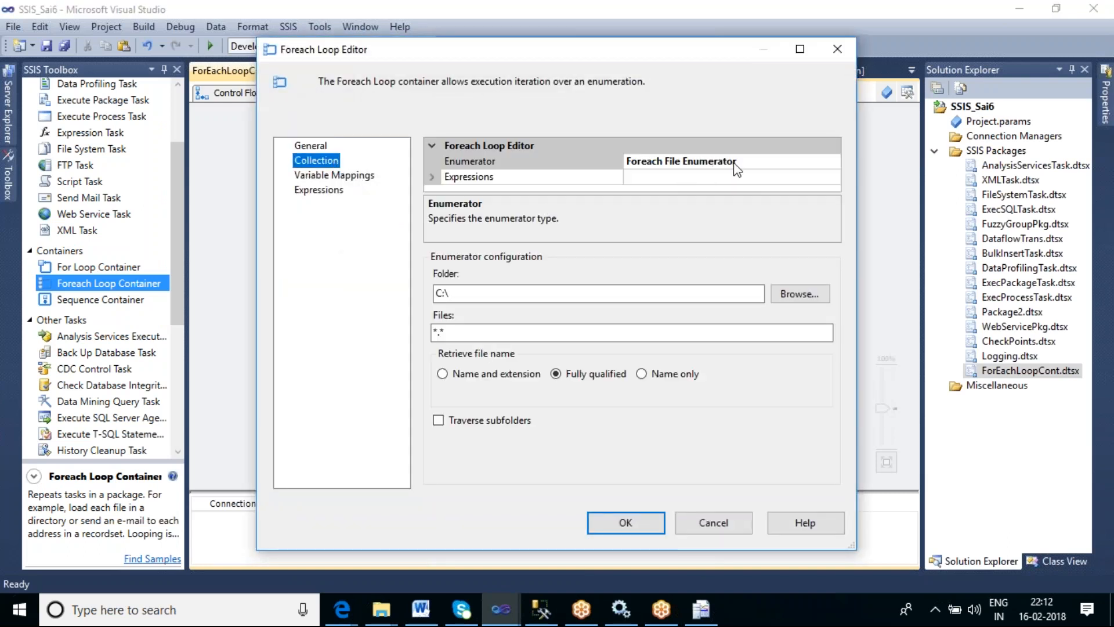
click(800, 166)
click(833, 161)
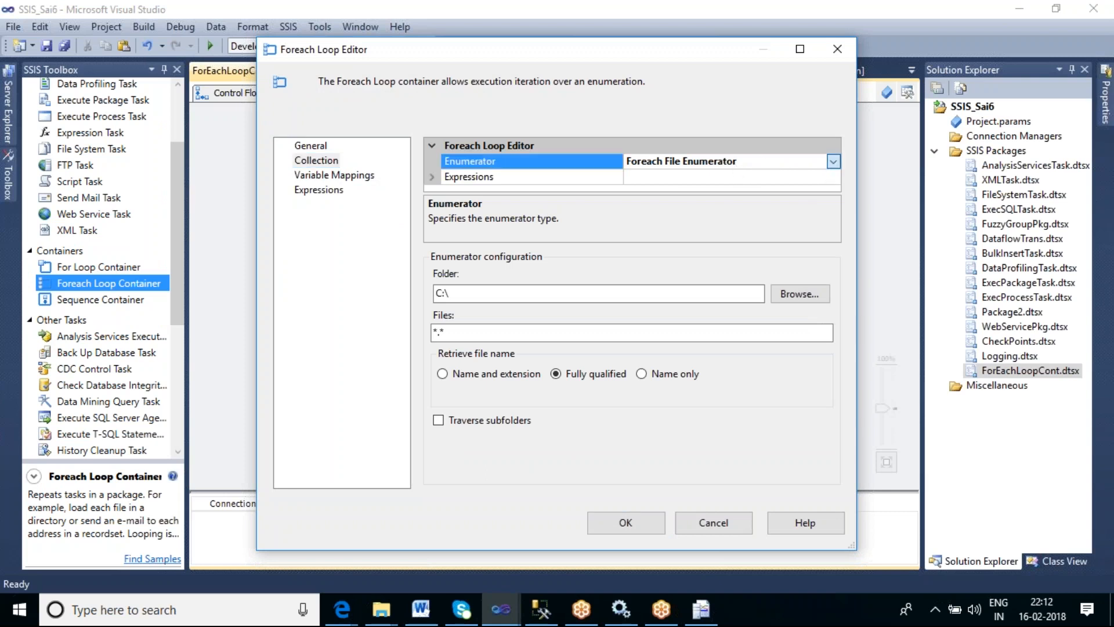
click(750, 178)
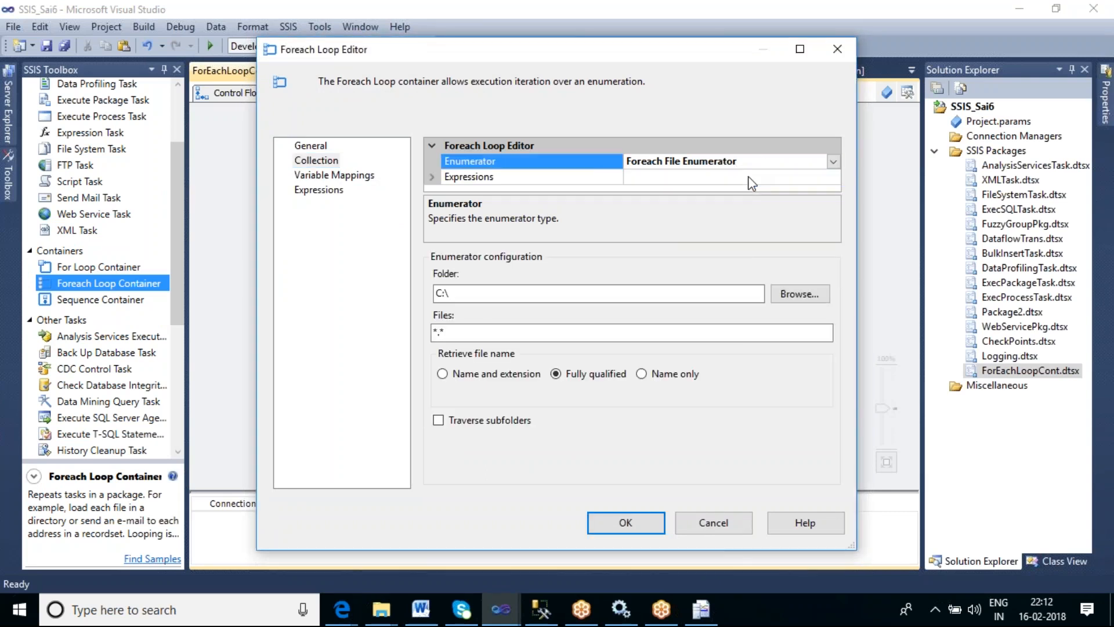
click(799, 294)
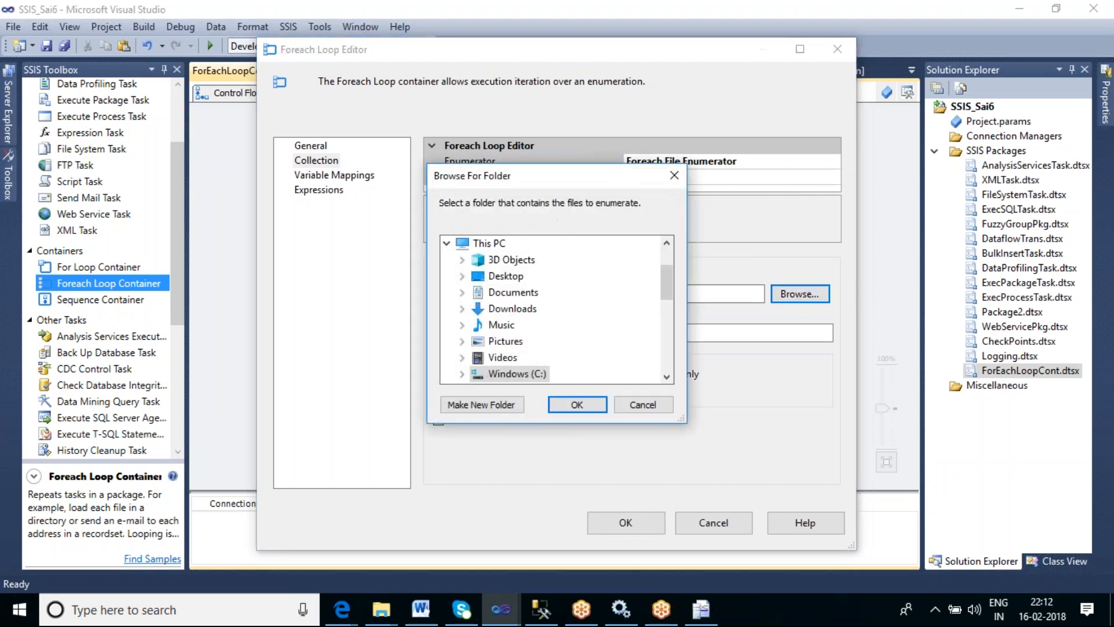
click(669, 378)
click(668, 378)
click(668, 377)
click(668, 377)
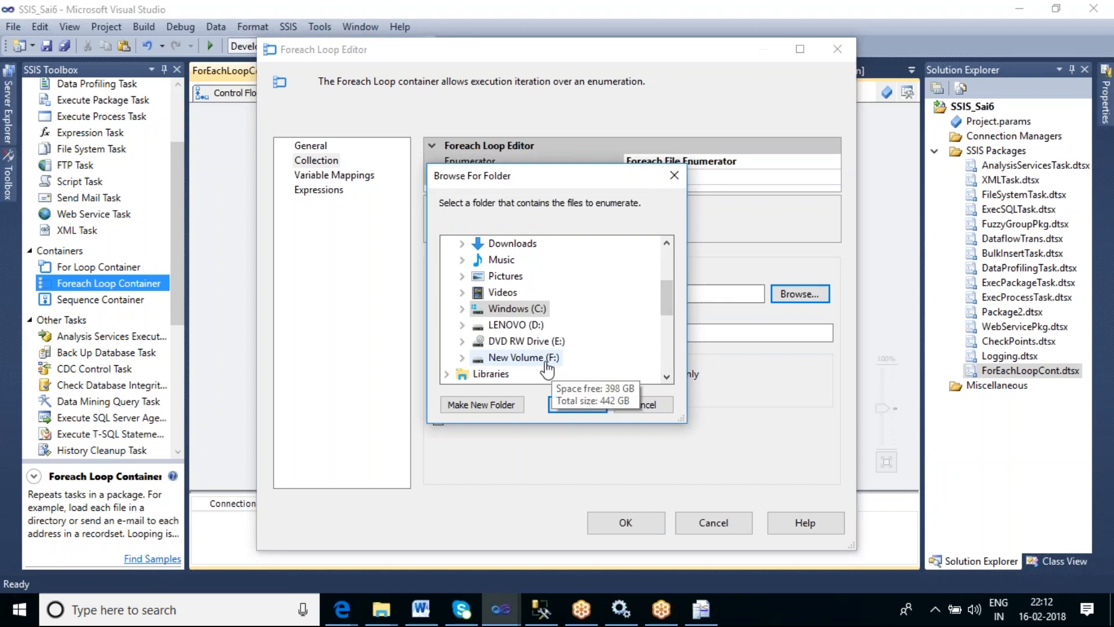
double_click(522, 357)
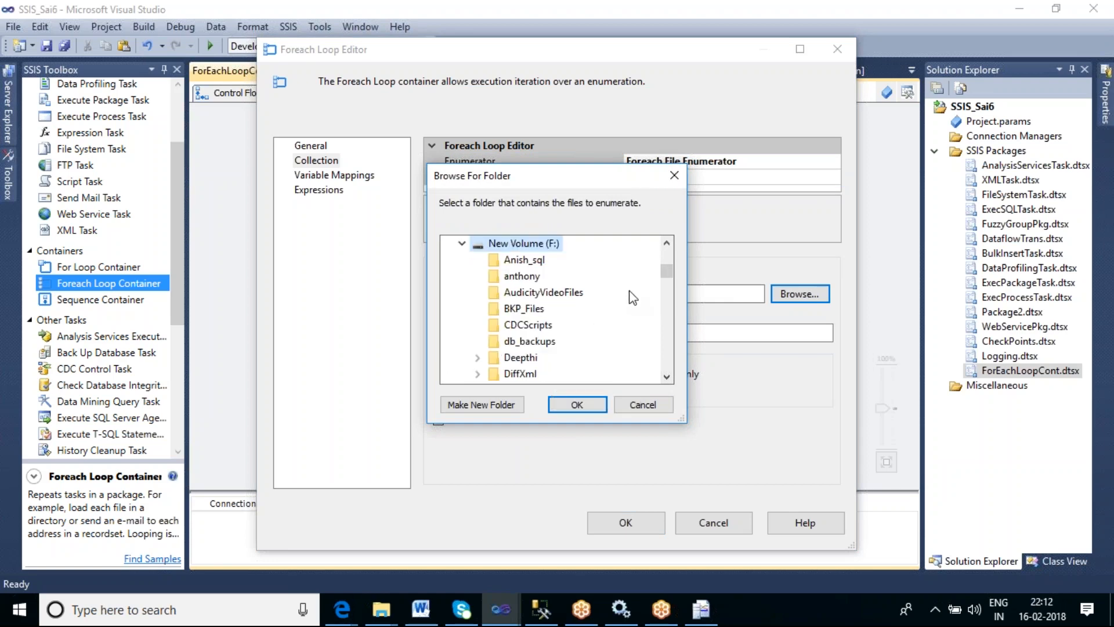
scroll(634, 297, down, 1)
scroll(633, 297, down, 1)
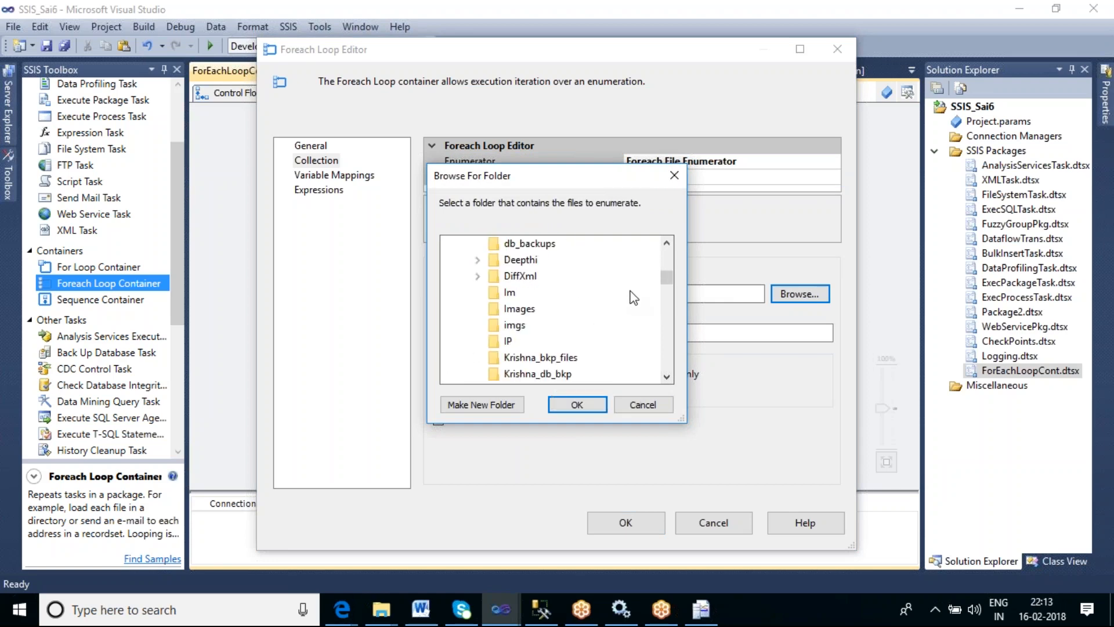
scroll(633, 297, down, 3)
scroll(633, 297, down, 4)
scroll(633, 297, down, 7)
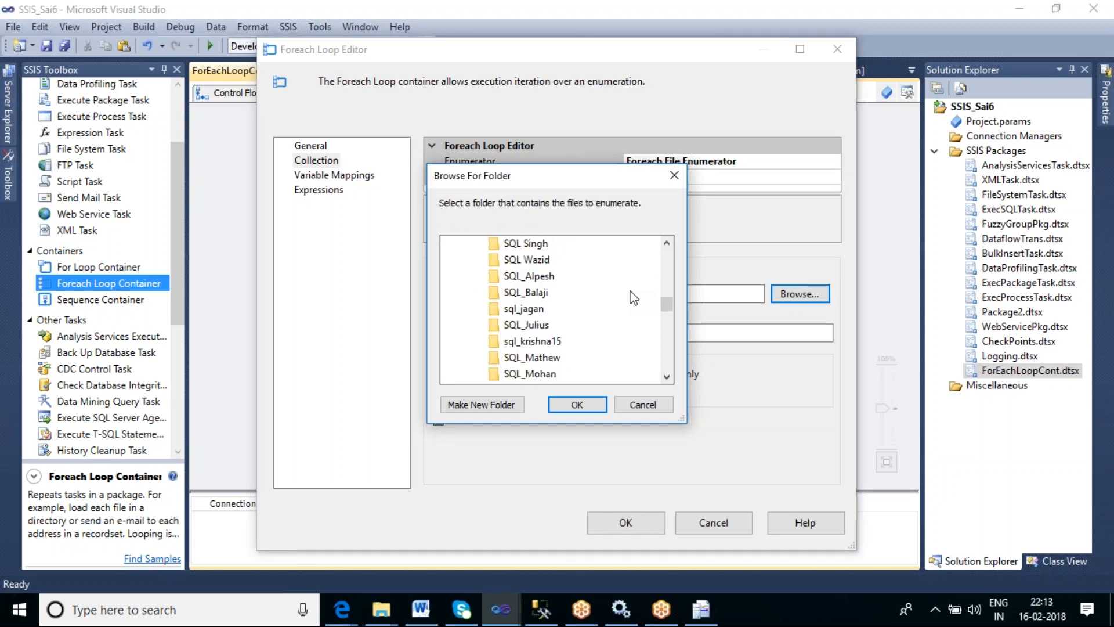
scroll(633, 297, down, 3)
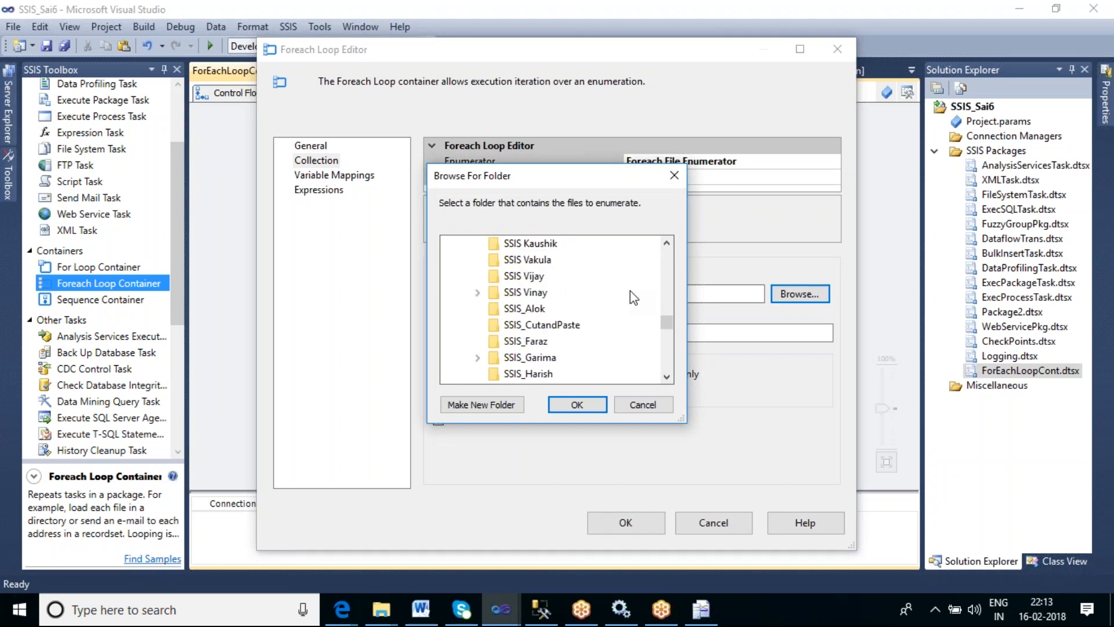
scroll(633, 297, down, 4)
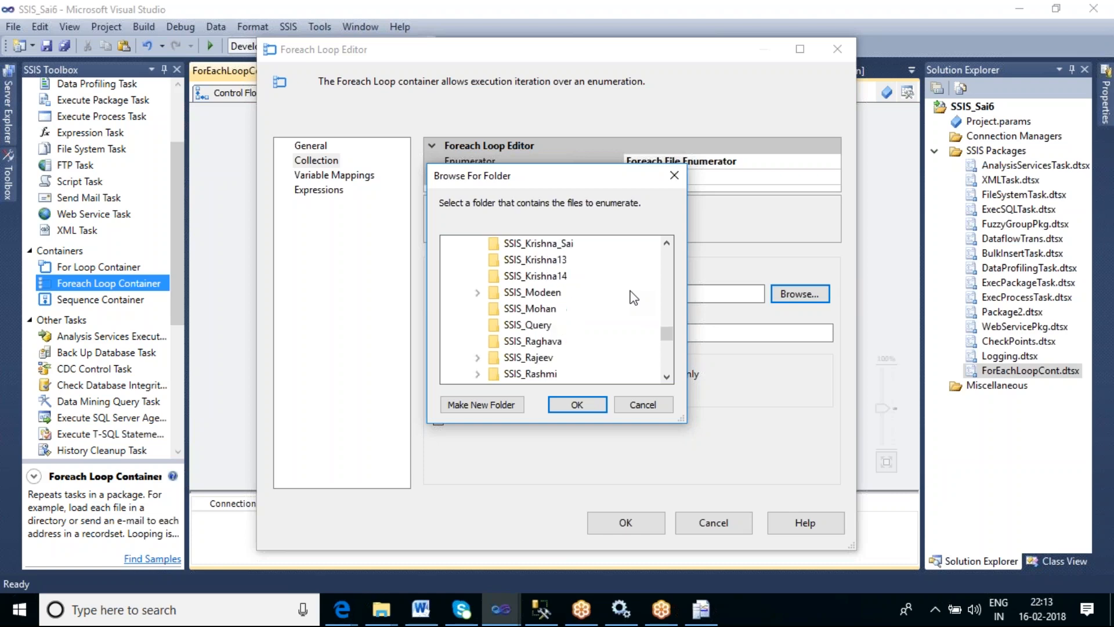
scroll(633, 297, down, 1)
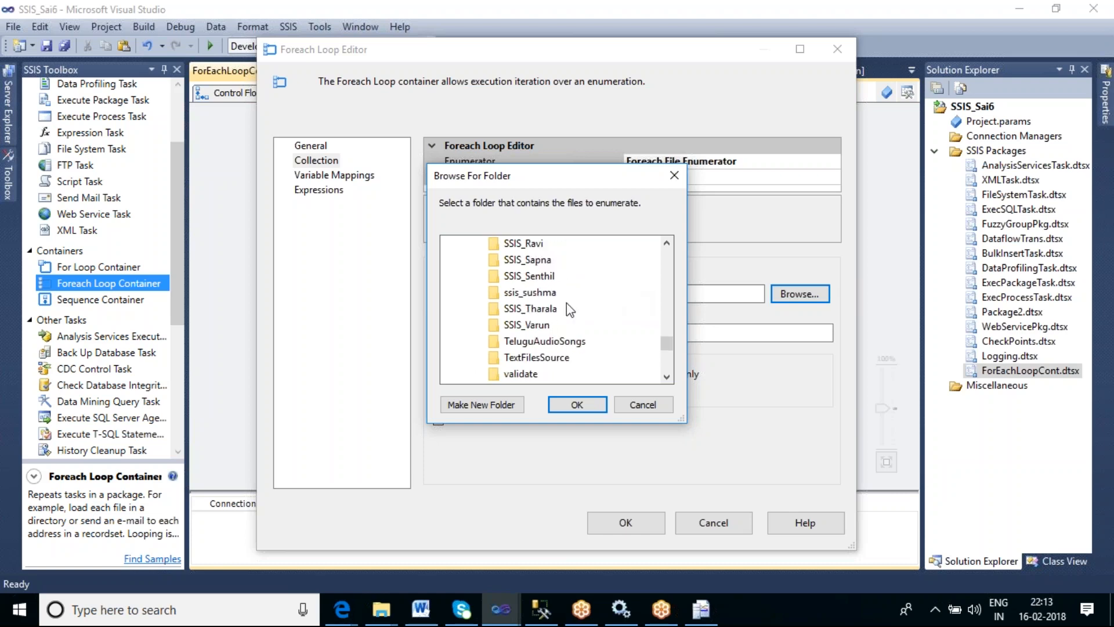
click(548, 308)
click(584, 406)
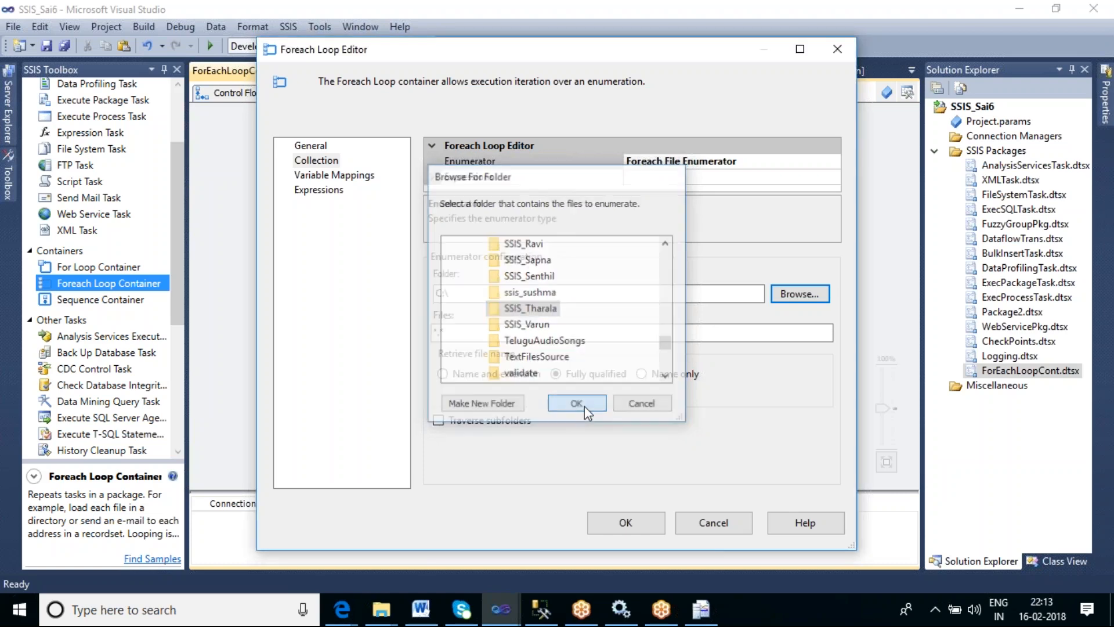
- Set the enumerator's Files filter to *.txt
click(468, 335)
key(BackSpace)
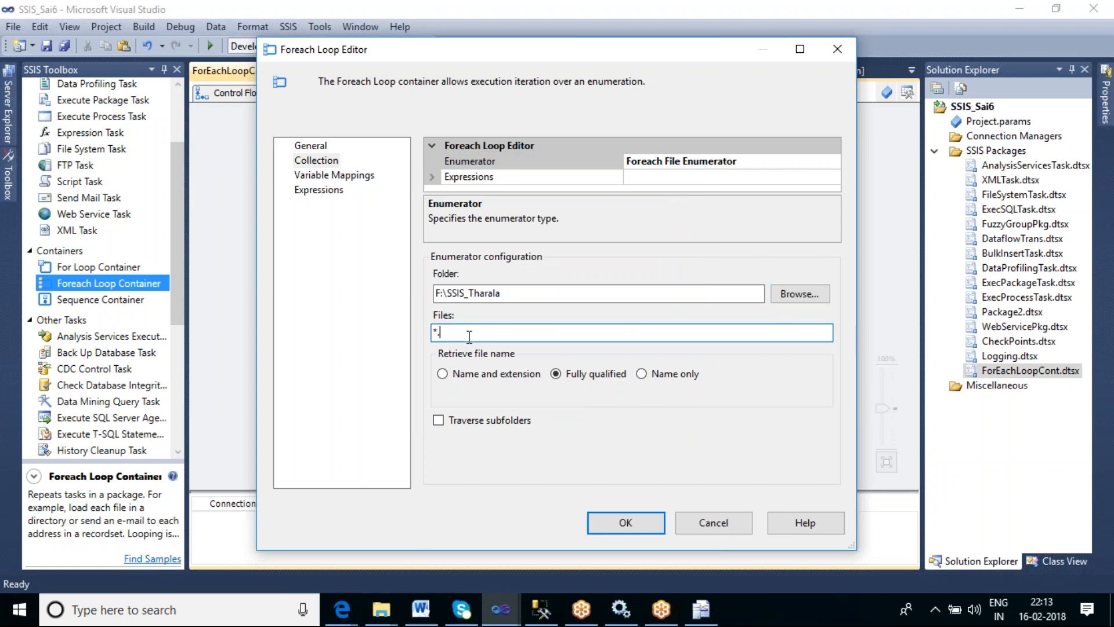
text(txt)
- Open the properties of City_wise_Salary.txt in that folder and select its full object path on the Security page
click(383, 610)
click(441, 557)
mouse_move(381, 610)
click(330, 577)
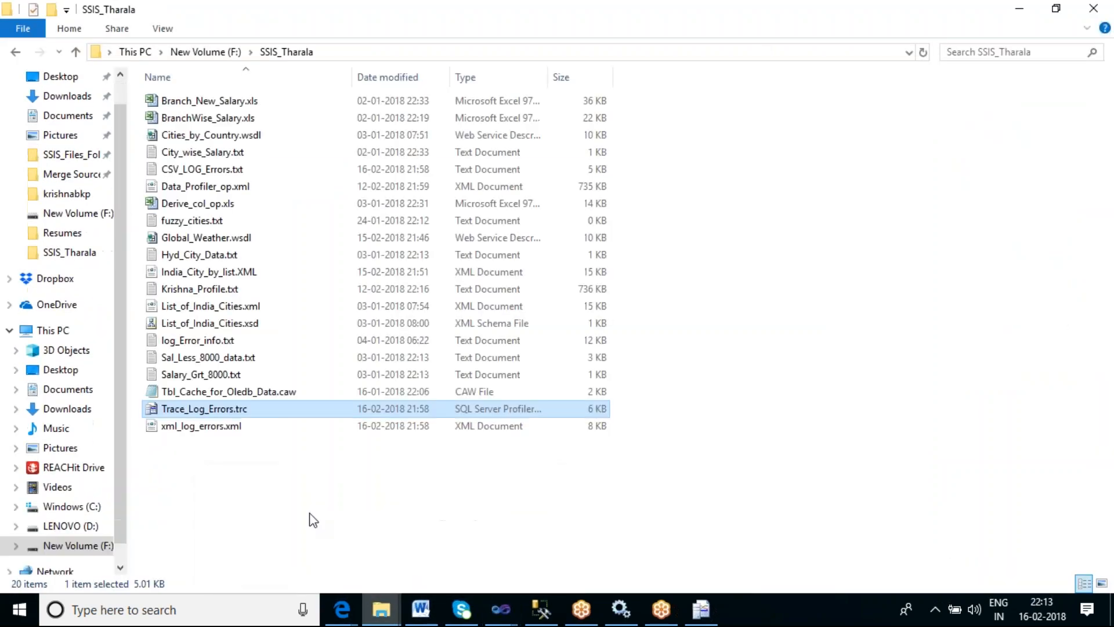
click(202, 152)
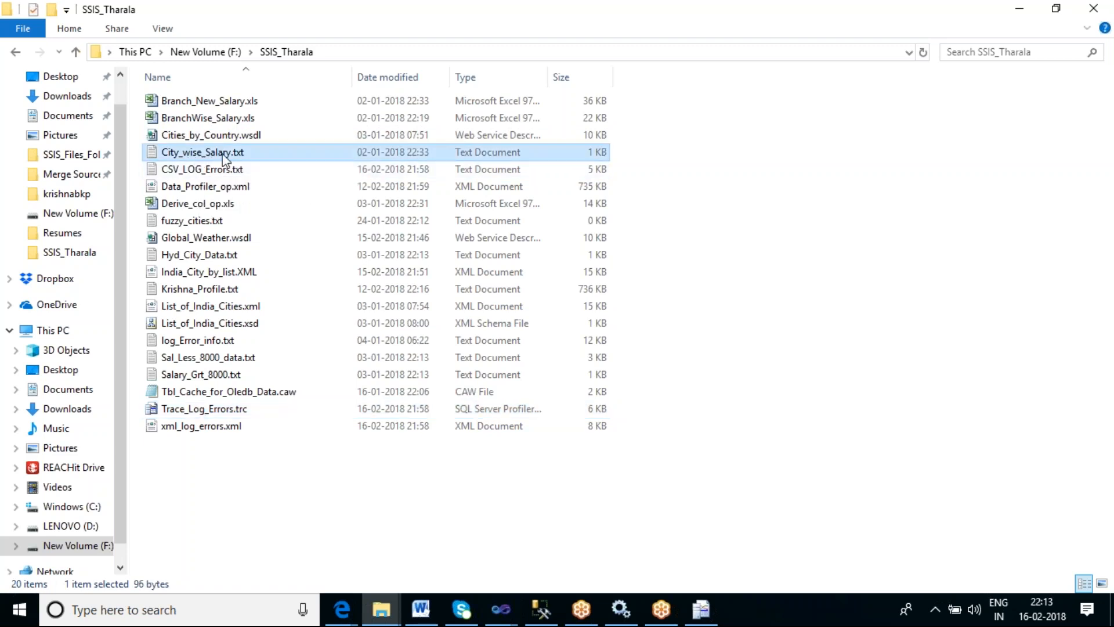
double_click(238, 153)
right_click(238, 156)
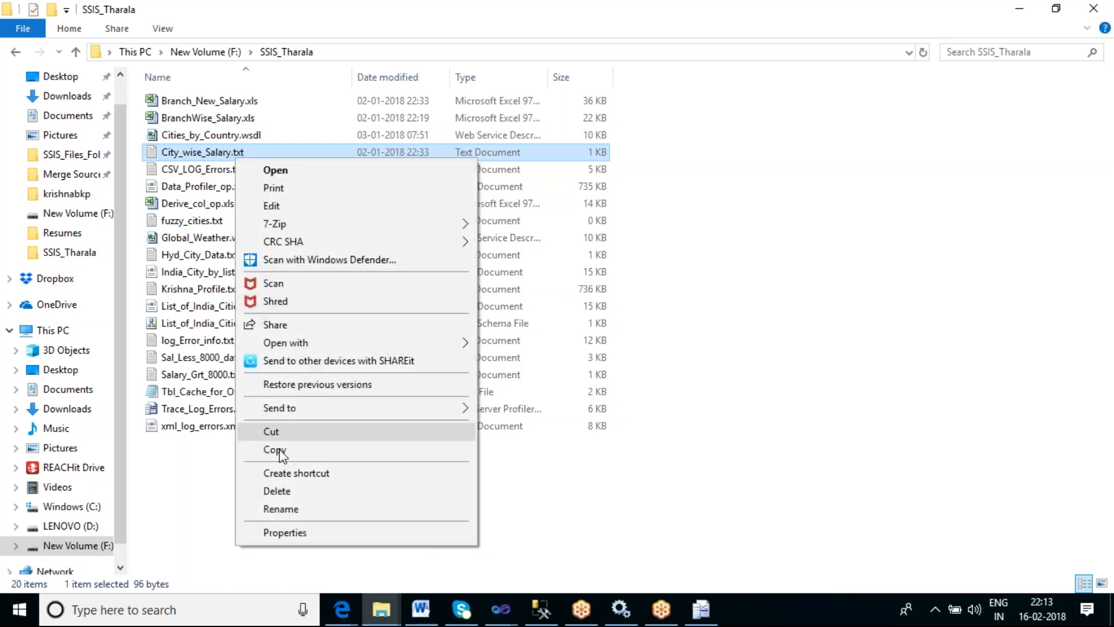
click(308, 531)
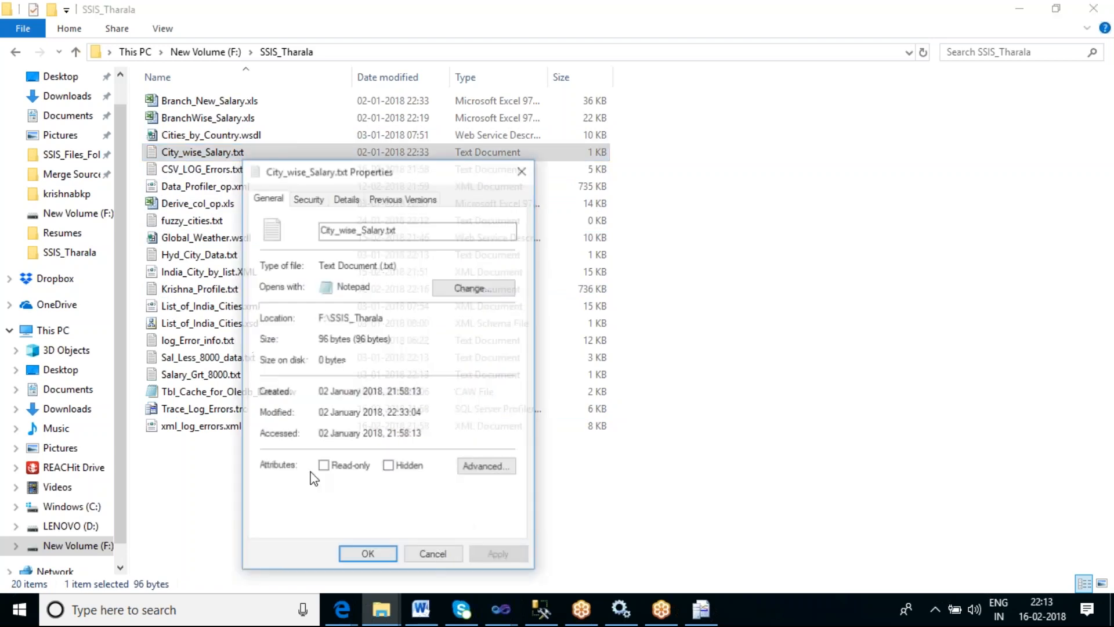
click(307, 197)
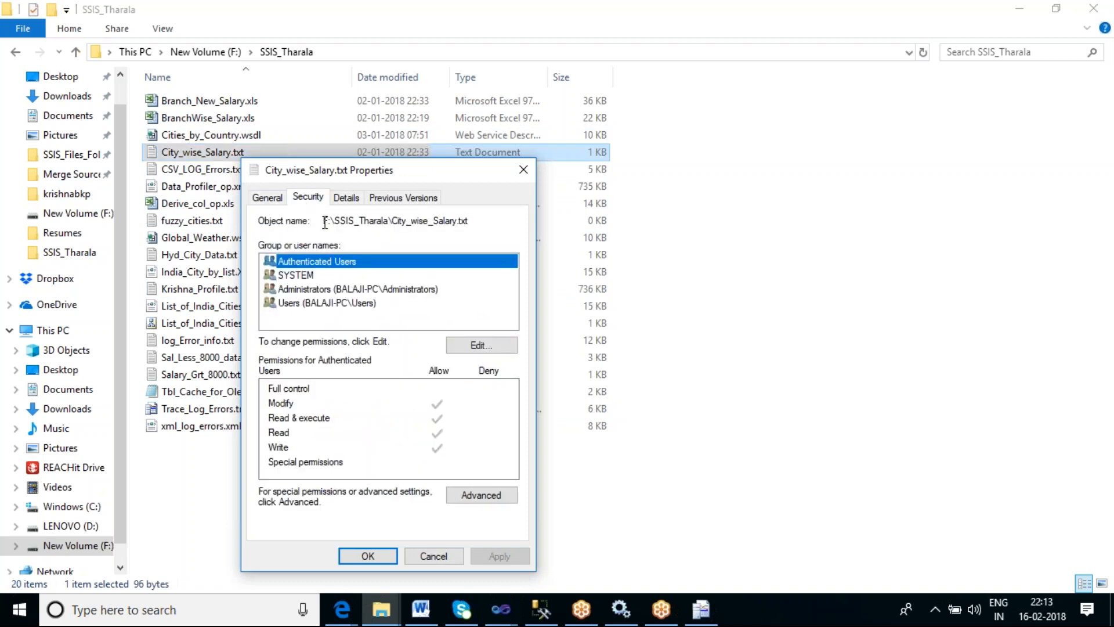
drag(469, 221, 319, 221)
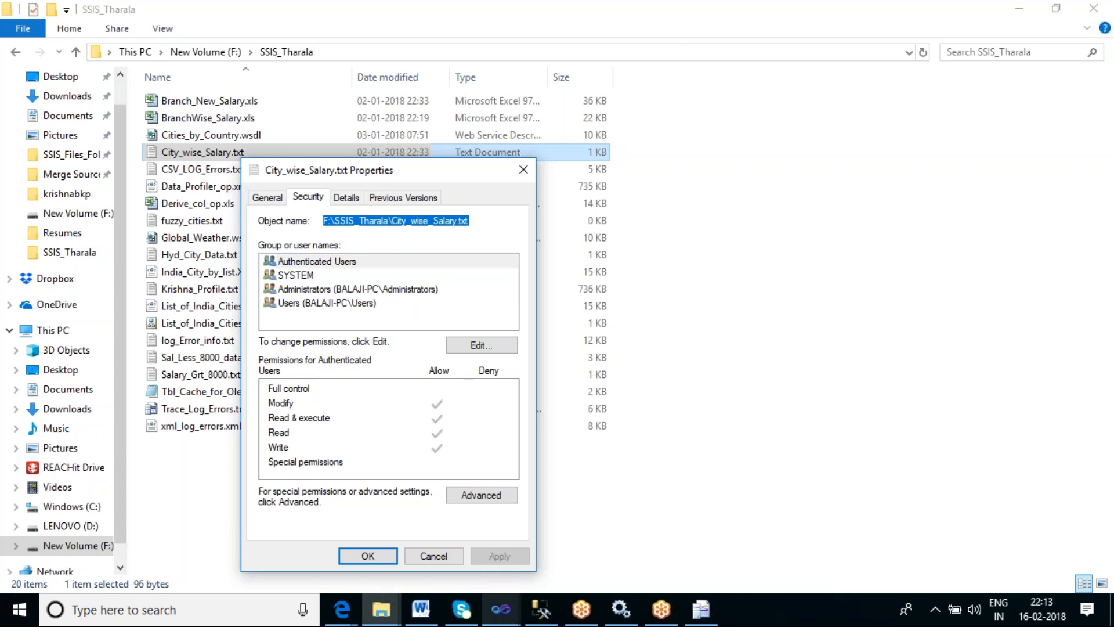
- Map a new String variable named Var_FilePath in the User namespace to the loop's collection value
mouse_move(502, 619)
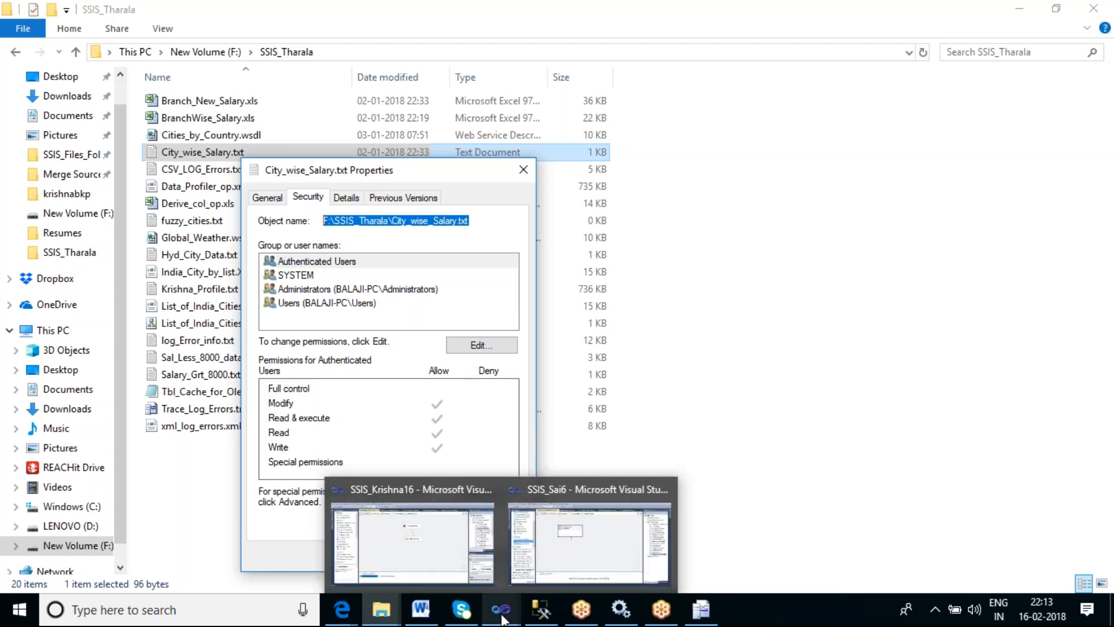
click(562, 558)
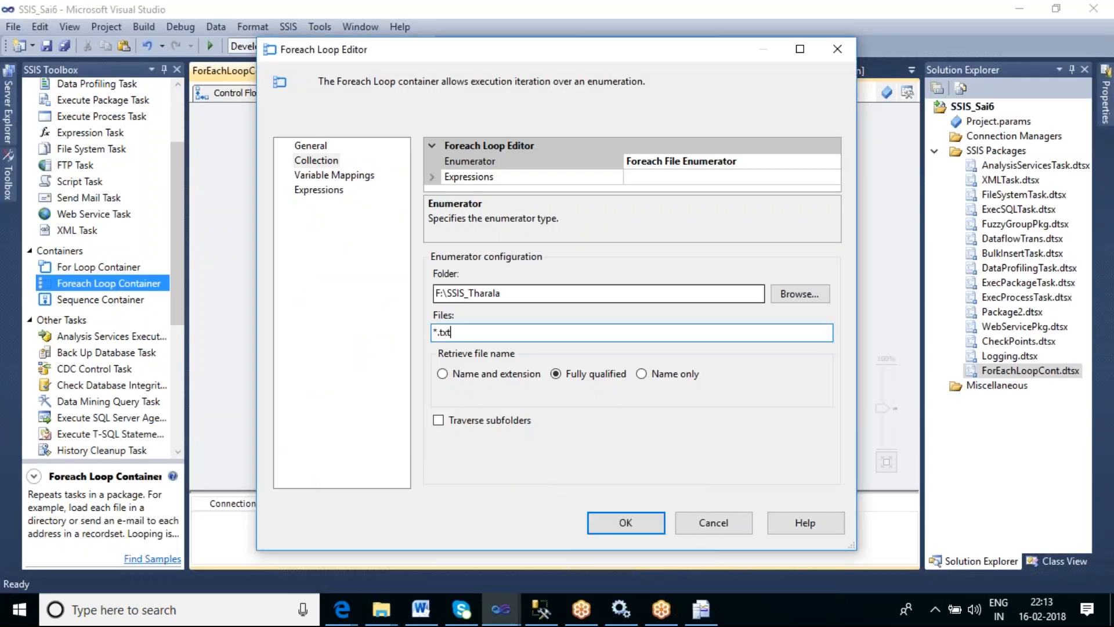
click(336, 175)
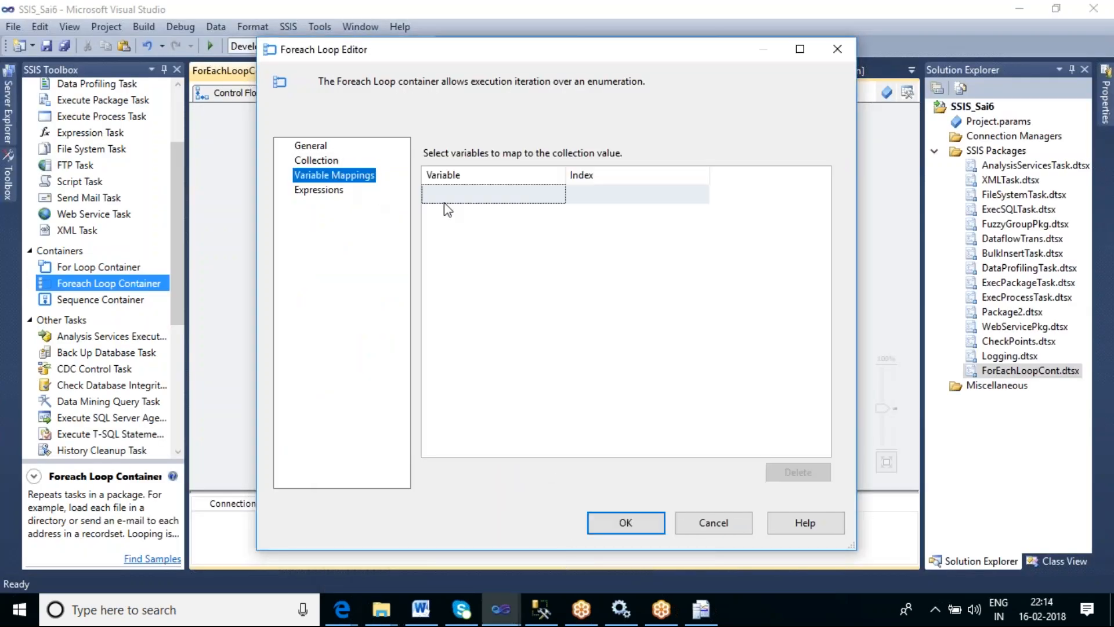
click(450, 200)
click(557, 198)
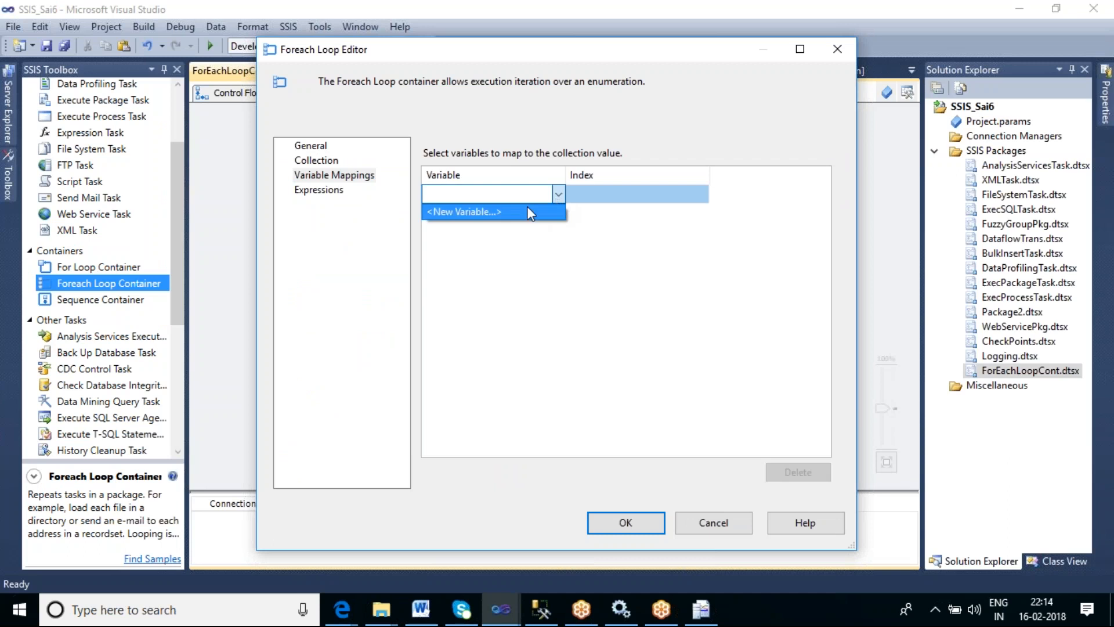
click(504, 211)
click(568, 257)
key(BackSpace)
key(BackSpace)
key(BackSpace)
key(BackSpace)
key(BackSpace)
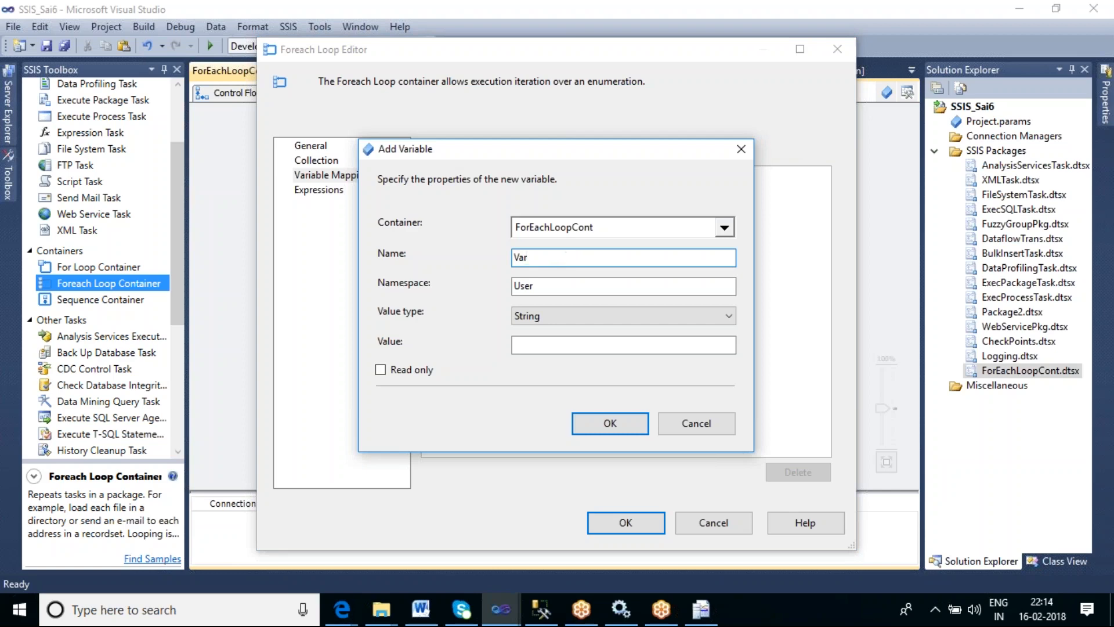
text(_FilePath)
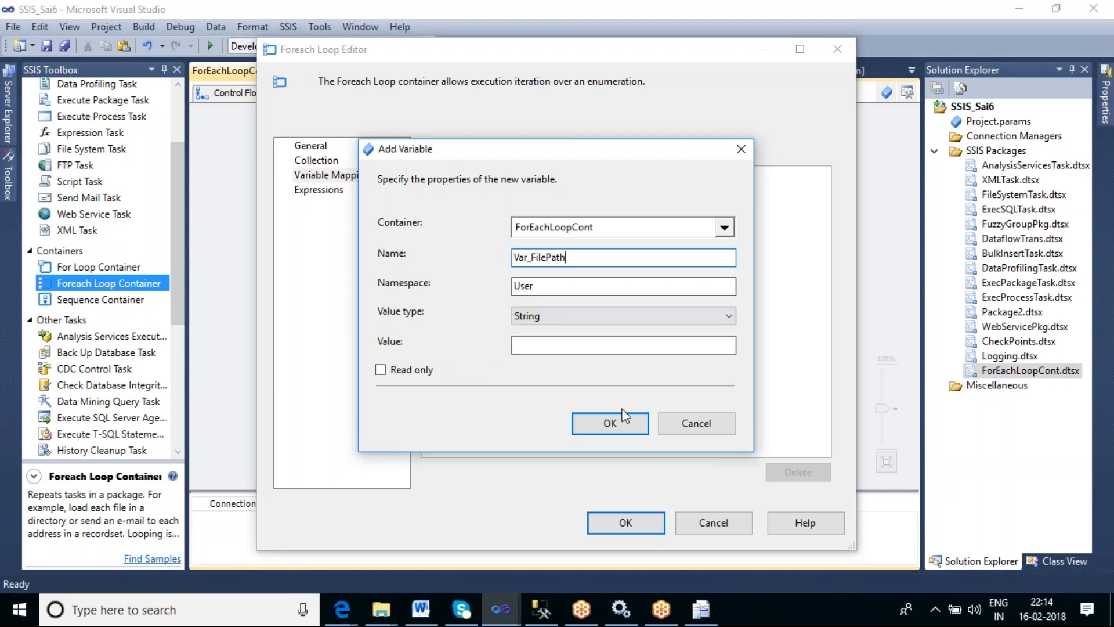
click(599, 432)
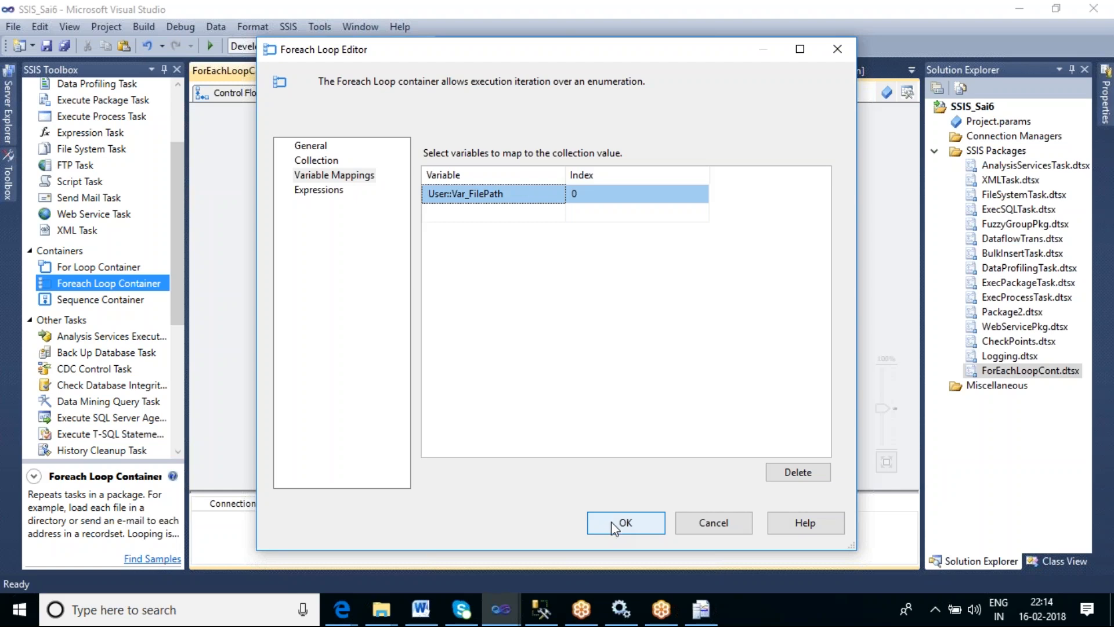
- Confirm the Foreach Loop editor settings and add a File System Task inside the Foreach Loop Container
click(319, 151)
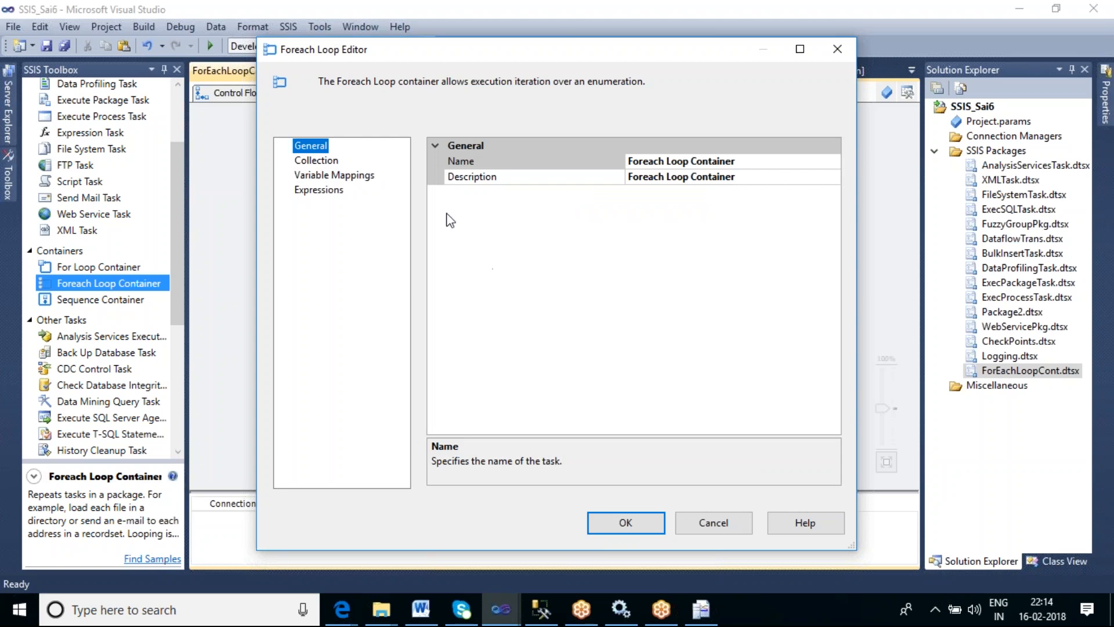
click(323, 161)
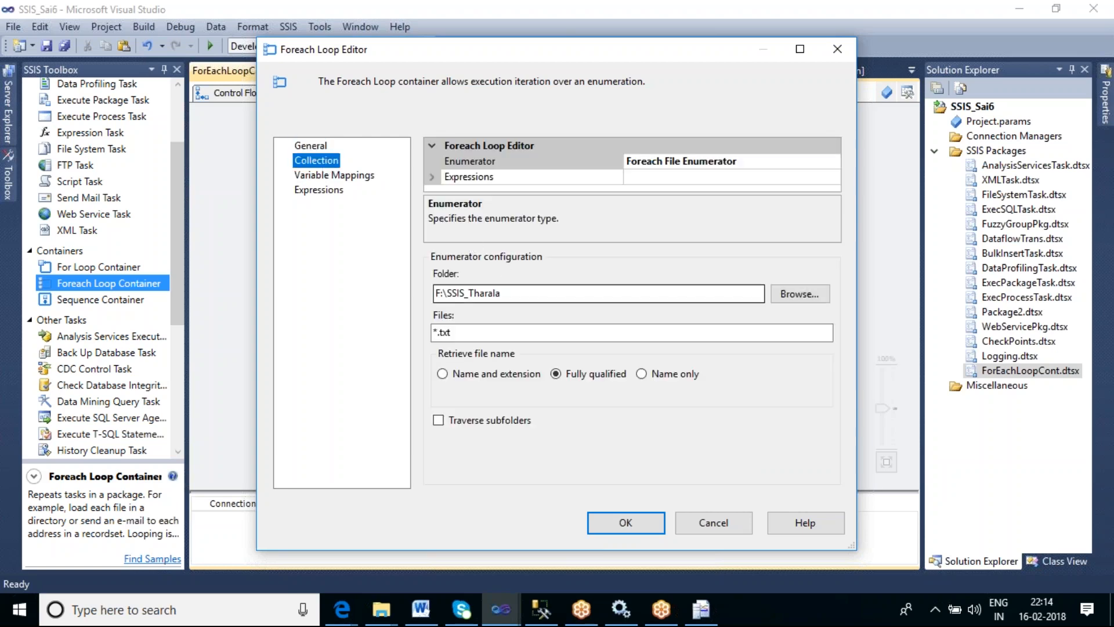
click(460, 333)
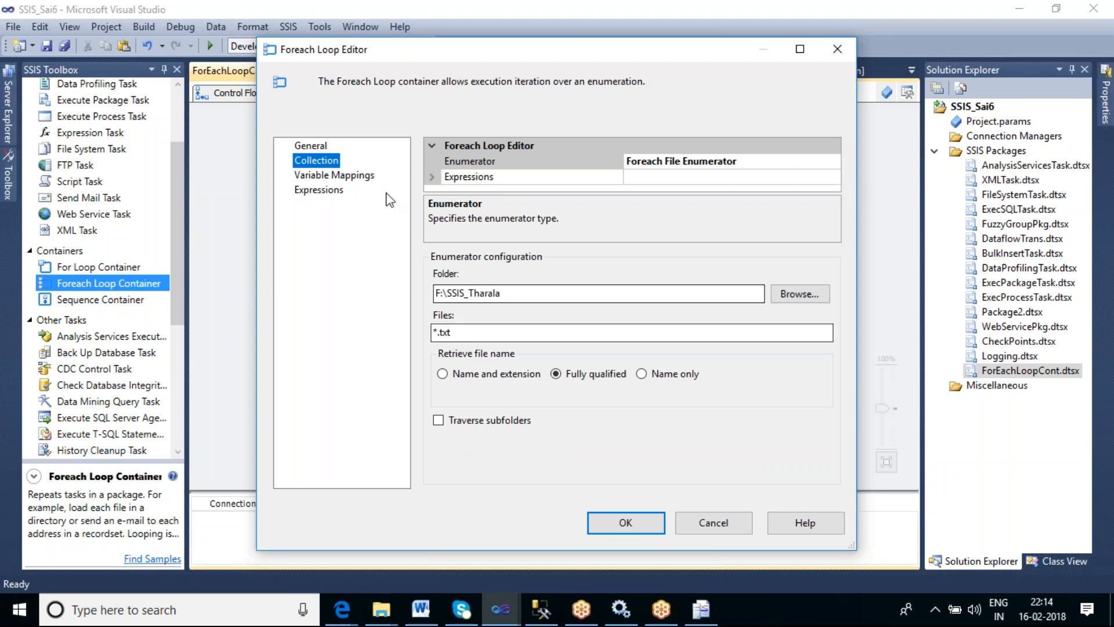
click(359, 176)
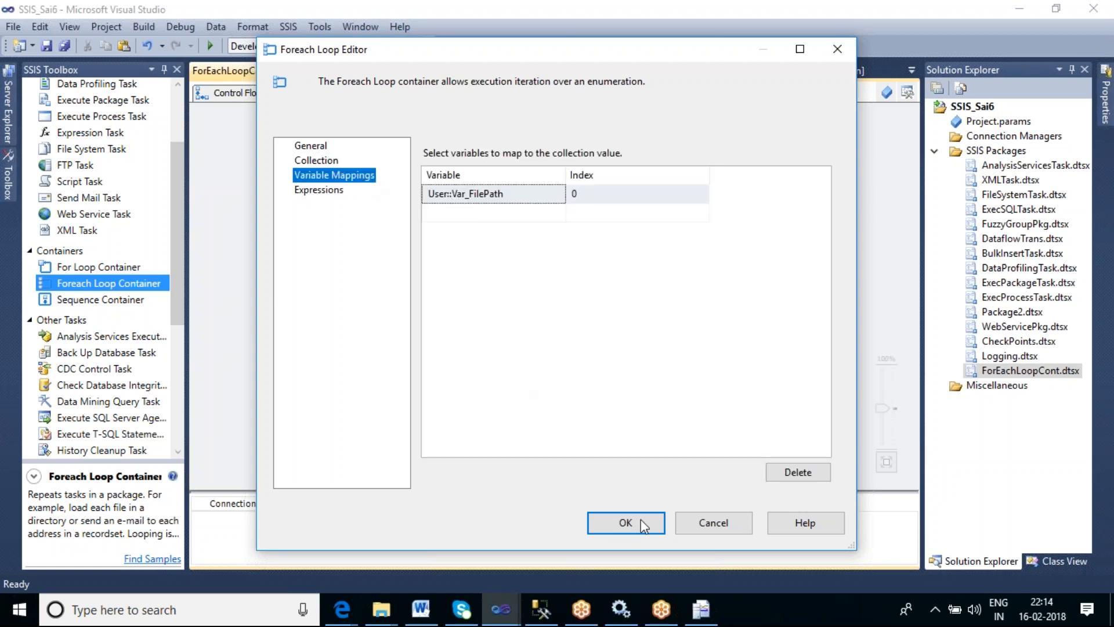
click(626, 525)
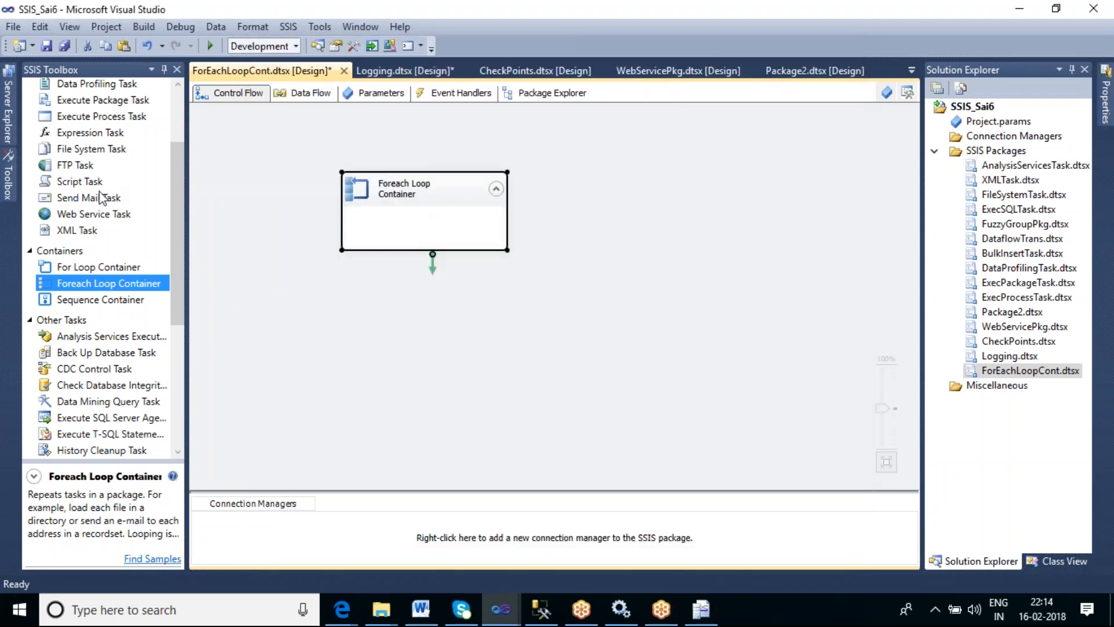
click(83, 152)
drag(83, 152, 392, 230)
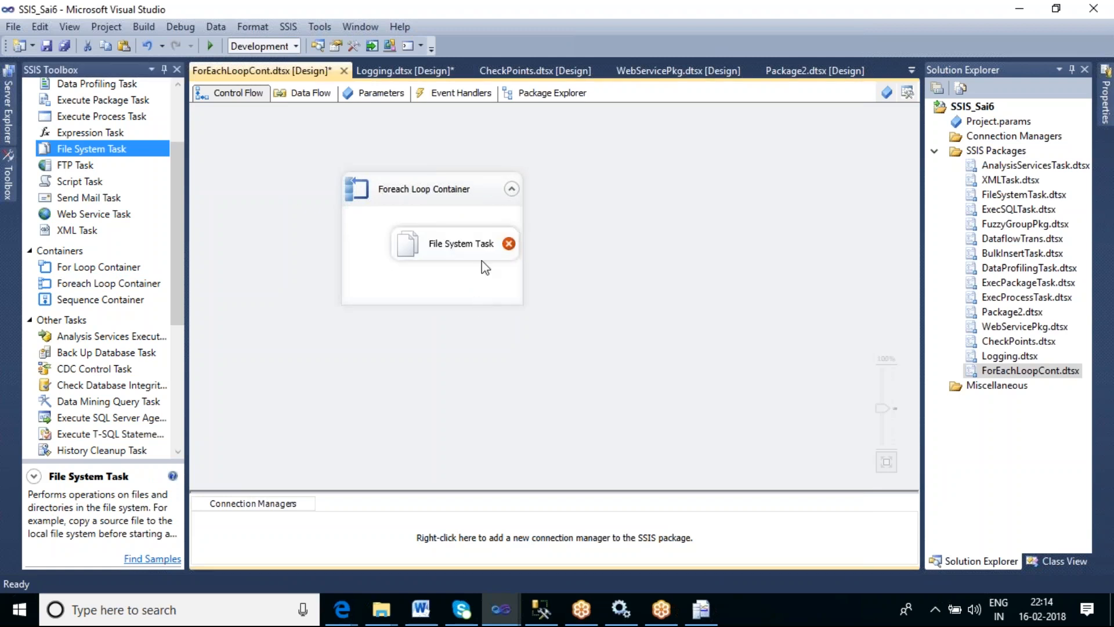
- Configure the File System Task's source as a path variable, using User::Var_FilePath
drag(461, 259, 450, 262)
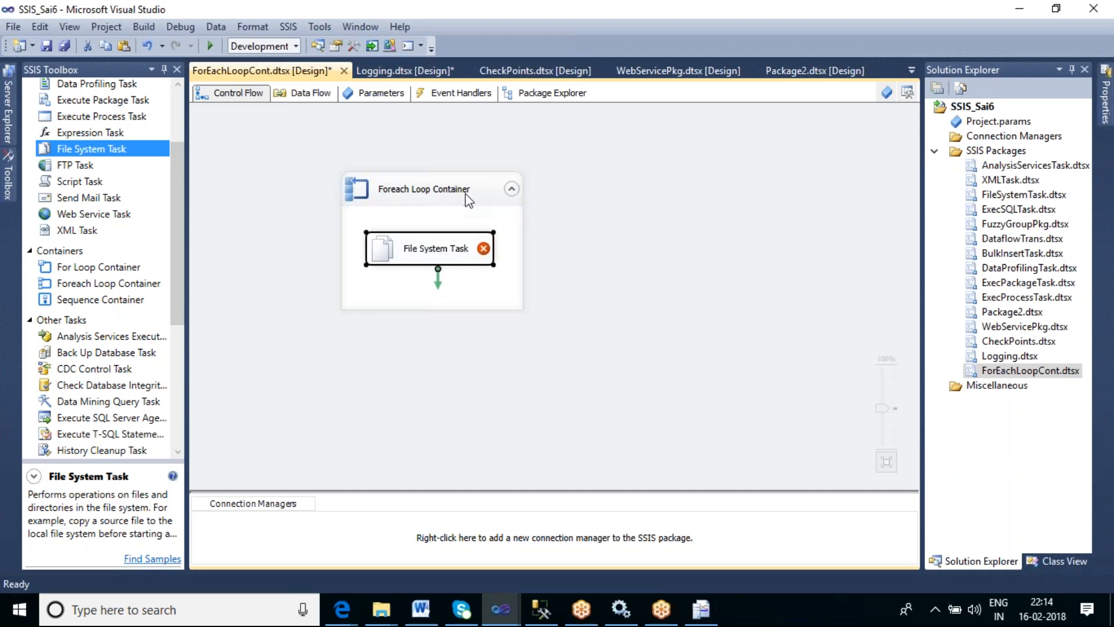
double_click(453, 265)
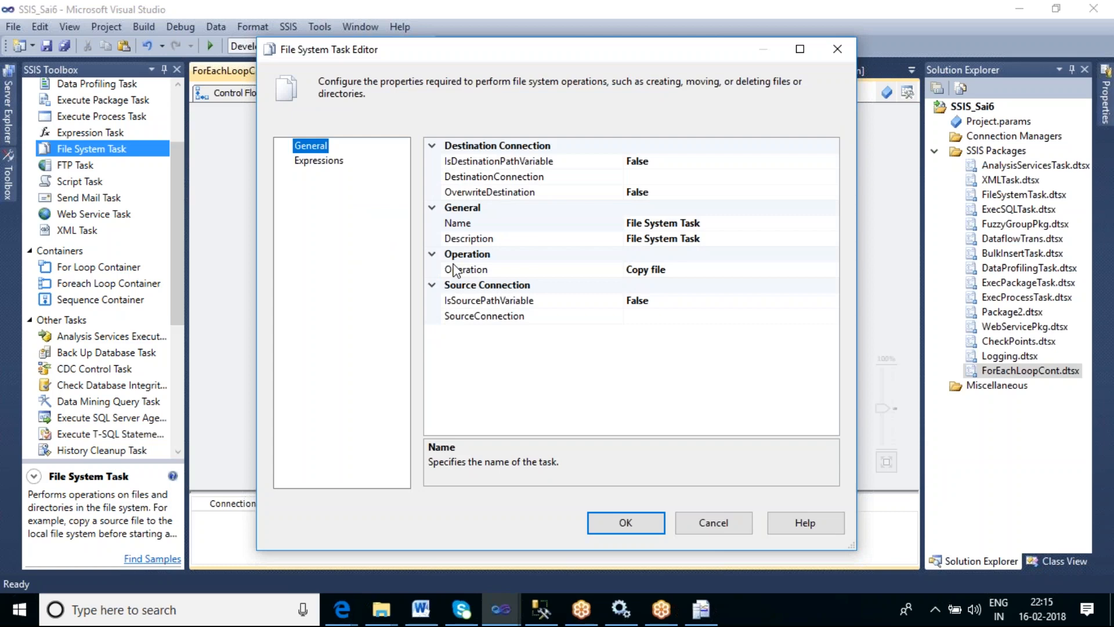
click(663, 316)
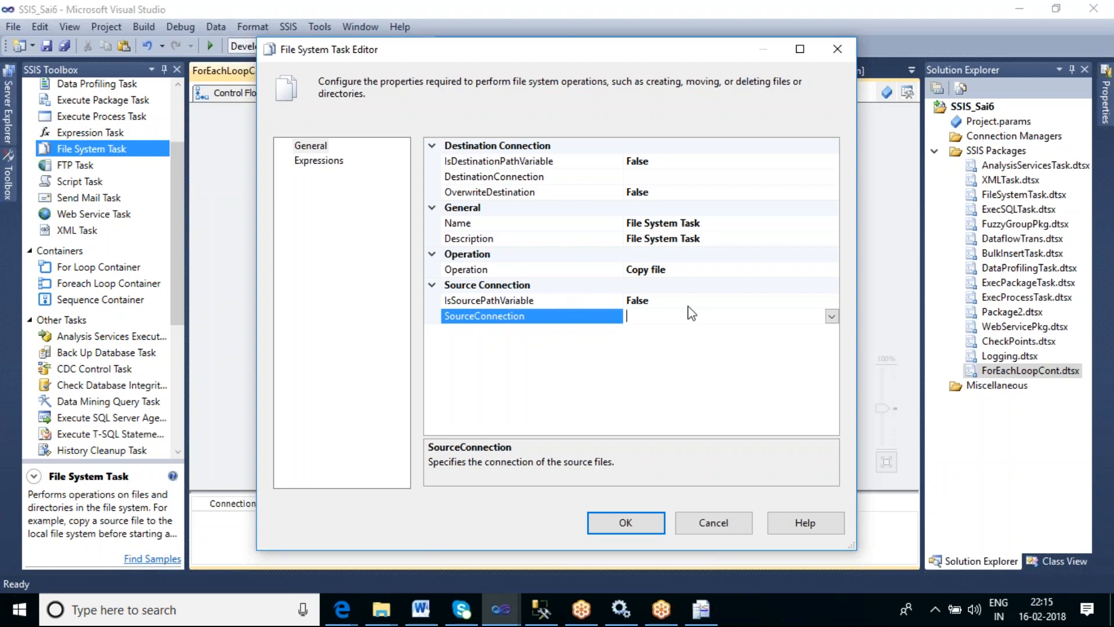
key(Up)
click(832, 300)
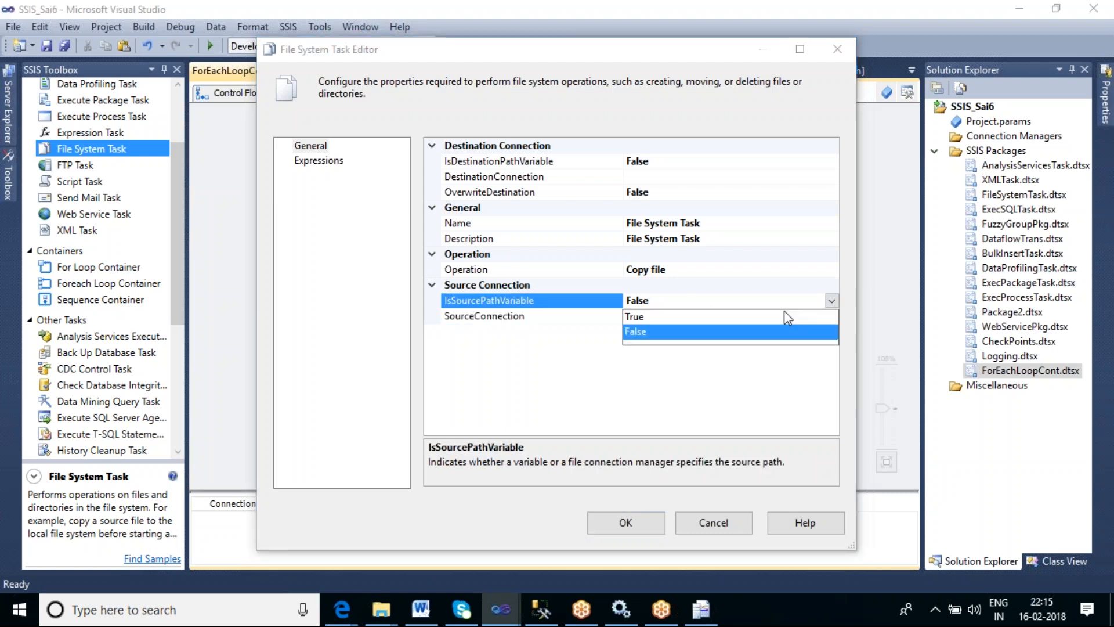
click(674, 318)
click(674, 319)
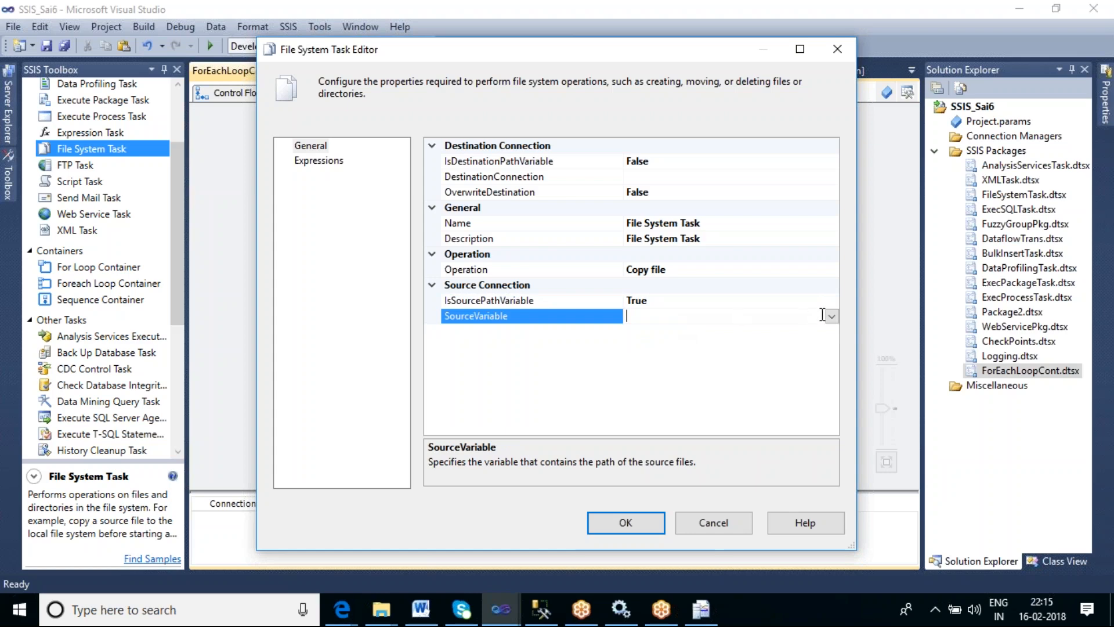
click(831, 316)
drag(834, 349, 827, 493)
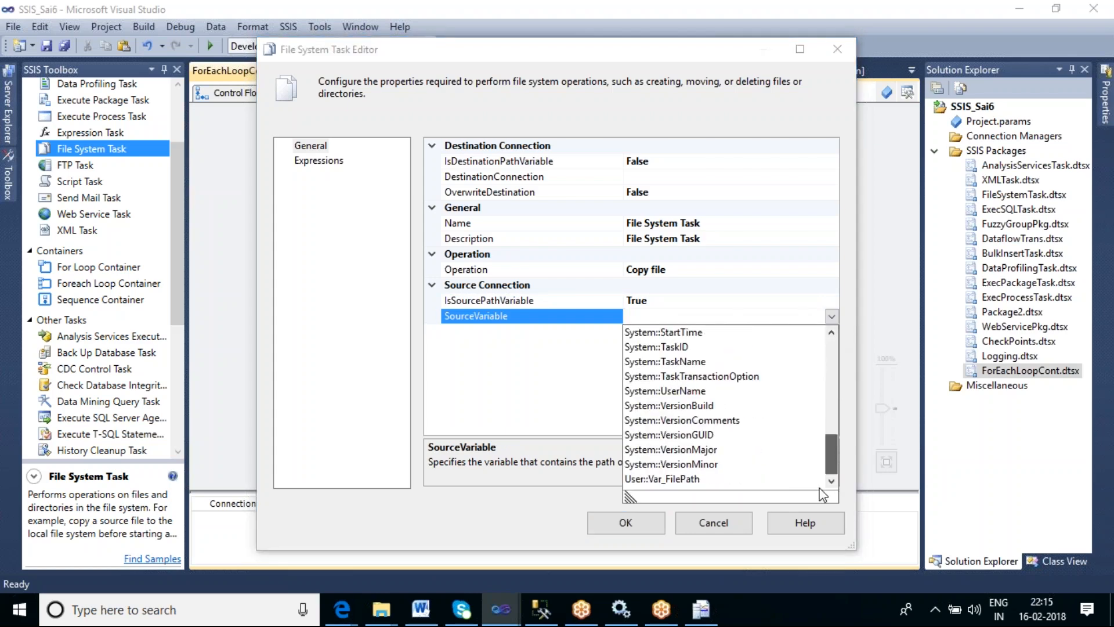
click(689, 479)
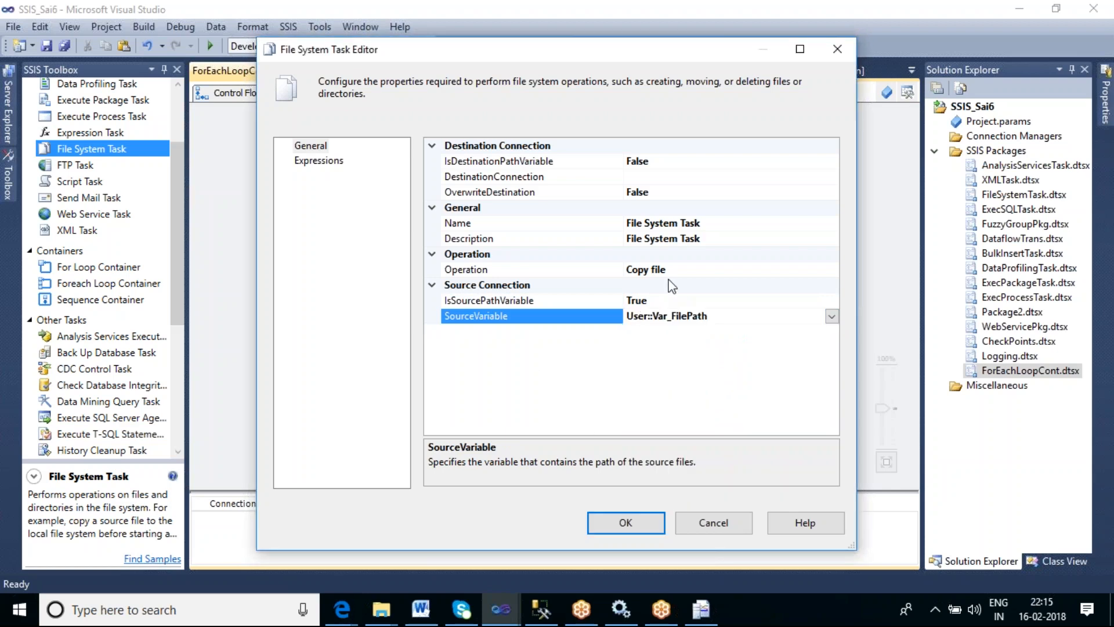
click(681, 271)
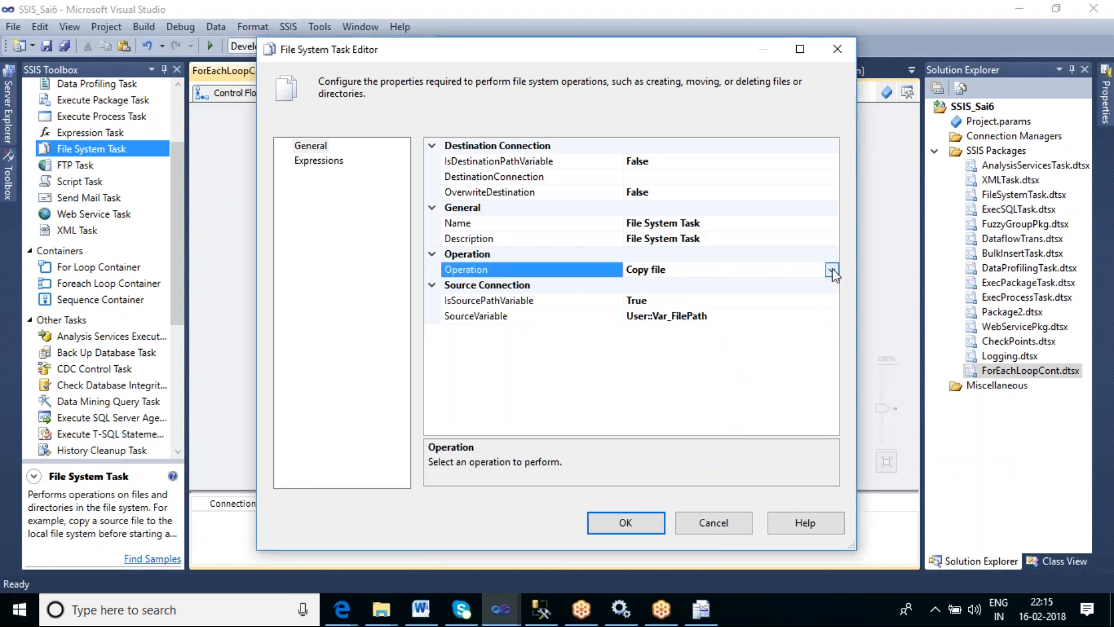
click(666, 176)
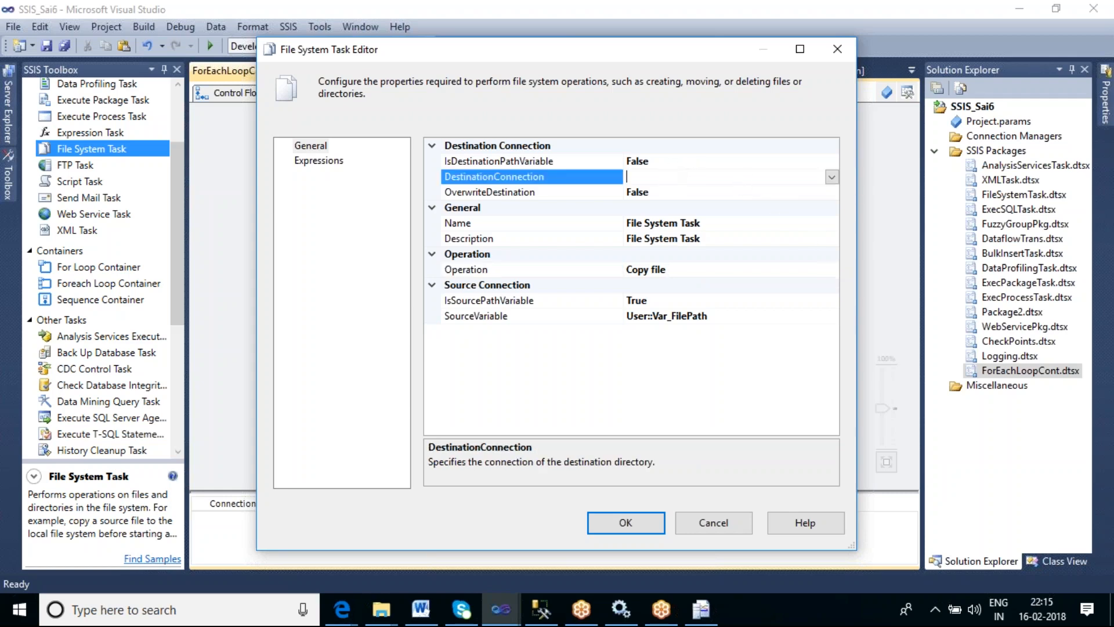
click(832, 177)
click(699, 193)
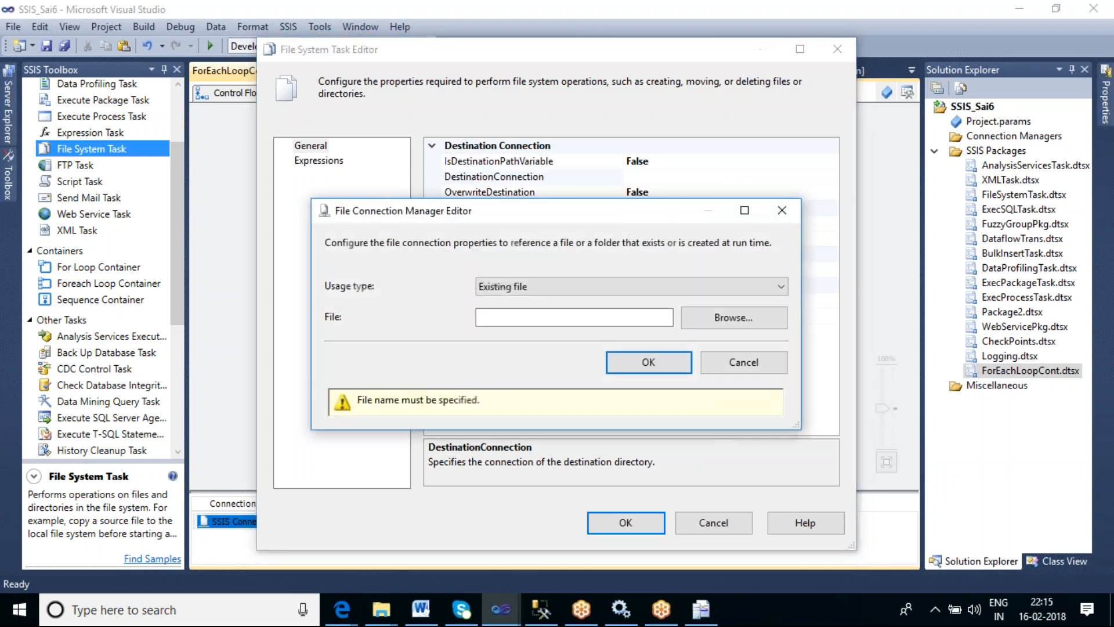
click(668, 290)
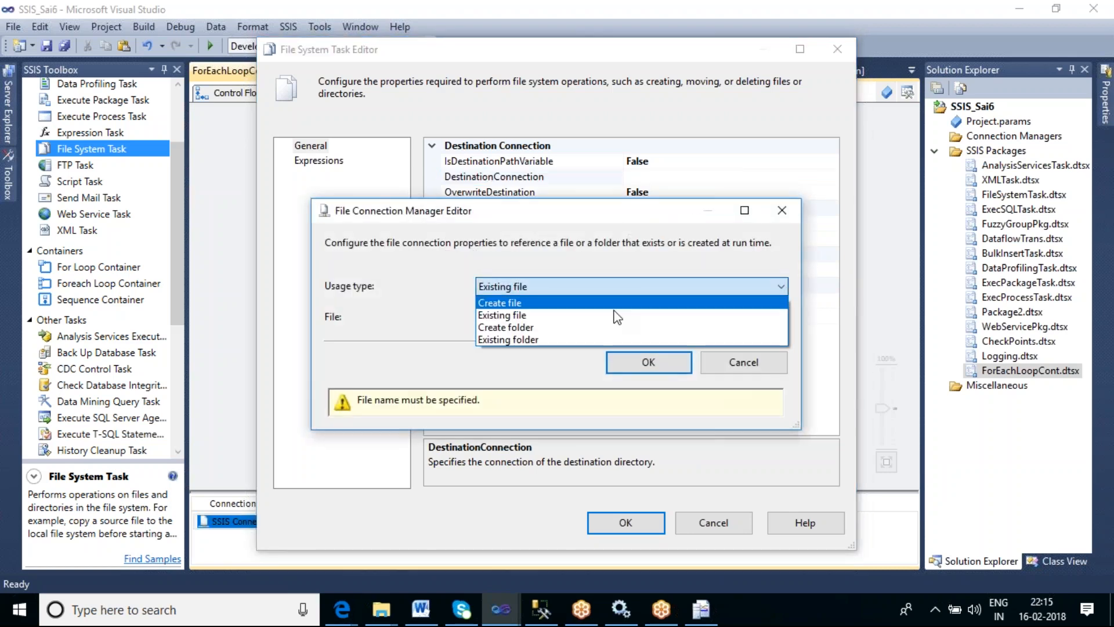
click(591, 335)
click(706, 313)
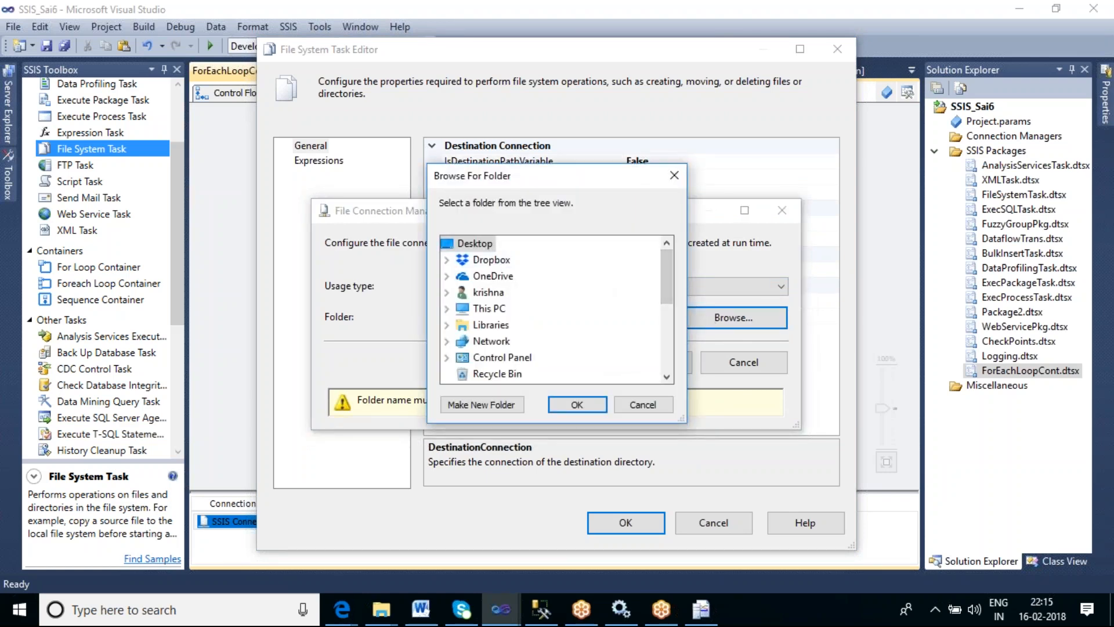
scroll(579, 295, down, 4)
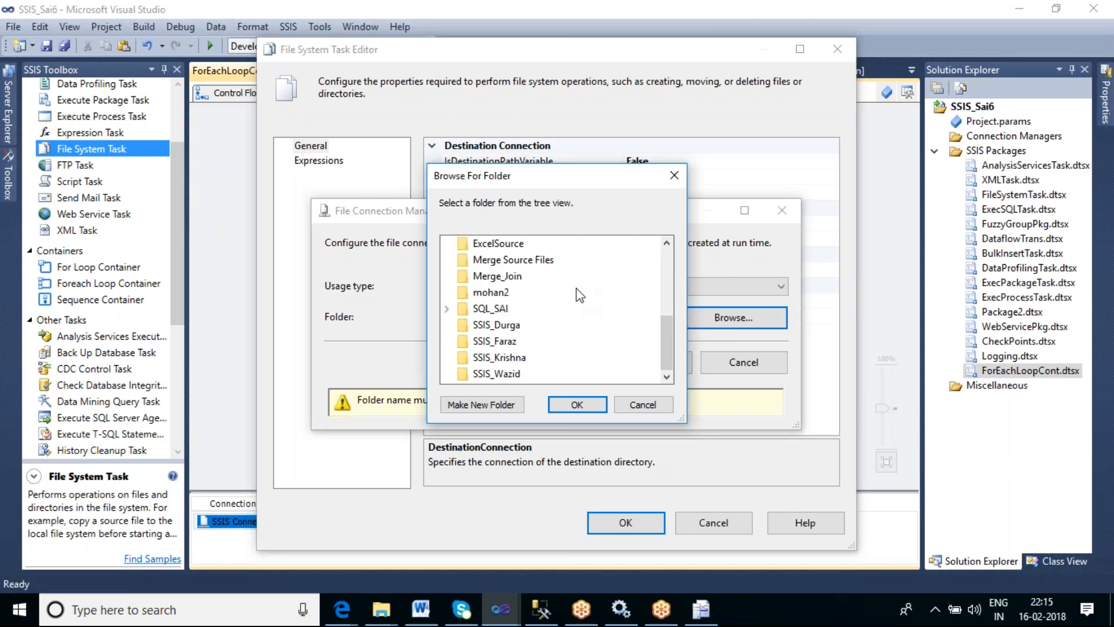
scroll(579, 295, up, 2)
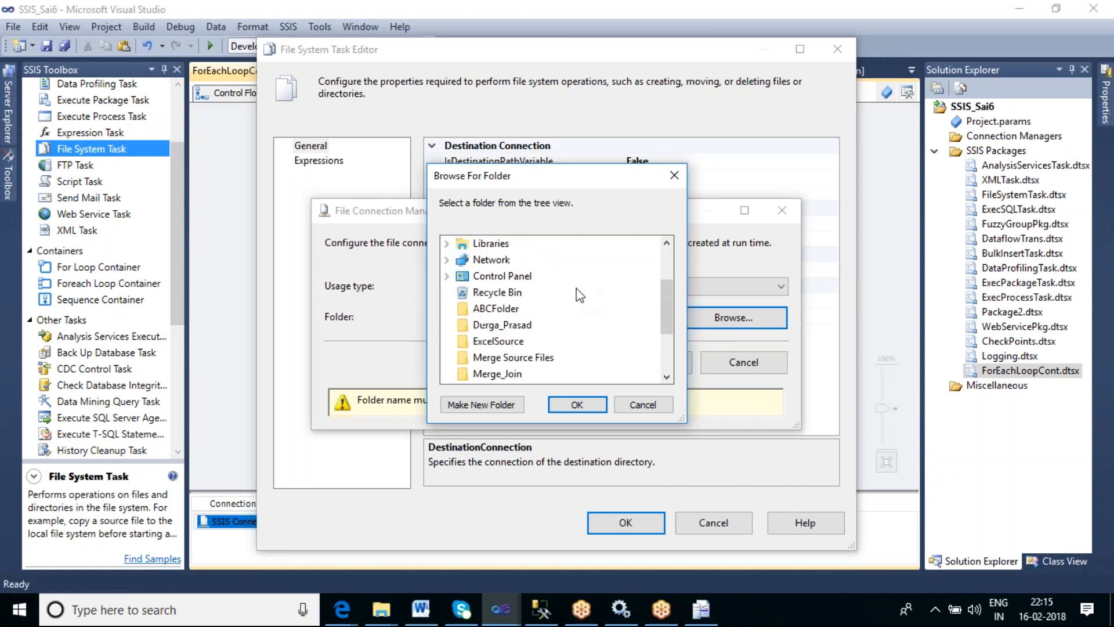
click(514, 325)
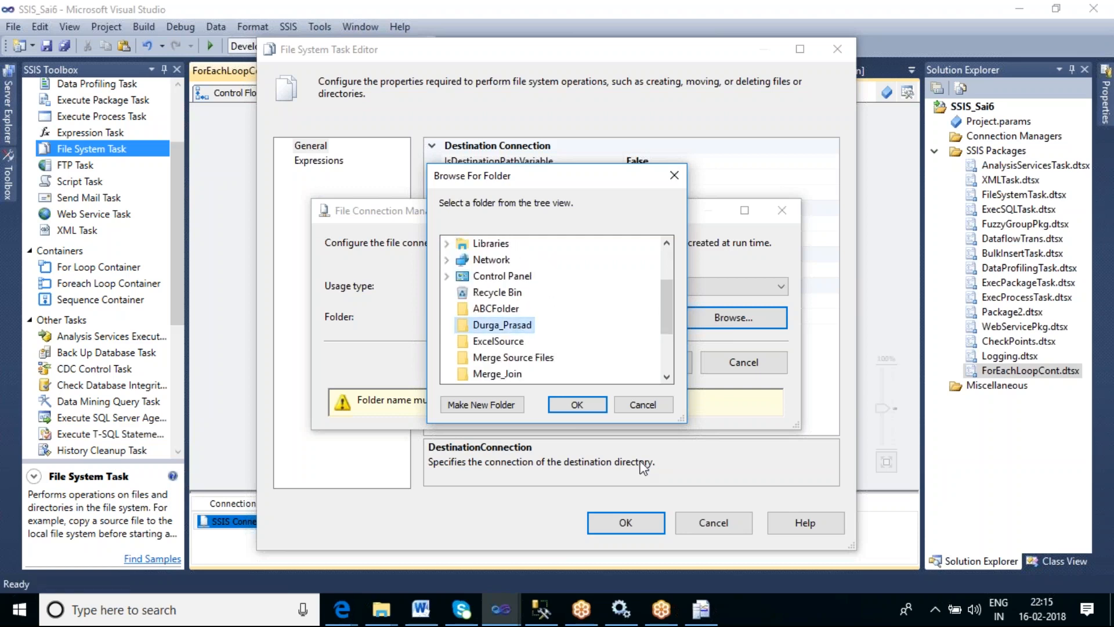
click(570, 410)
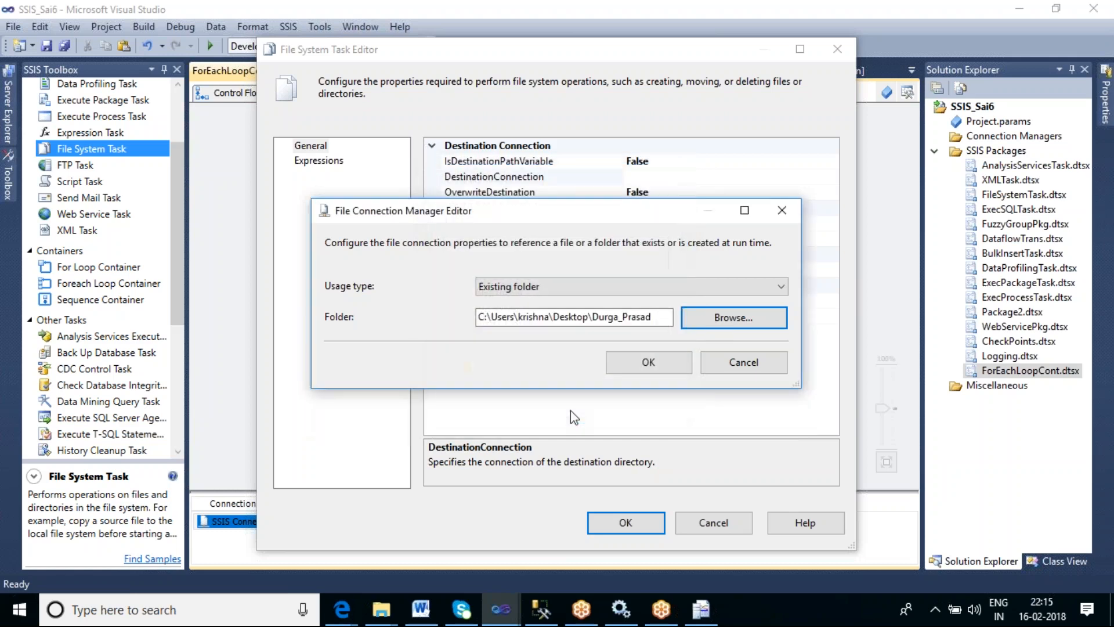
click(646, 371)
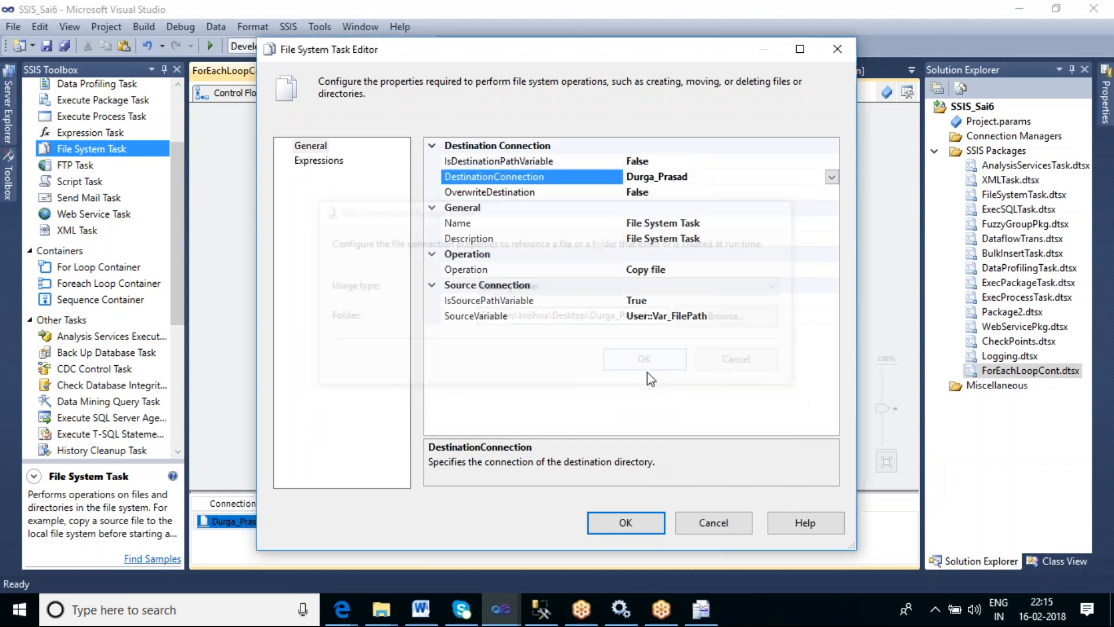
- Set the File System Task to overwrite the destination and confirm the editor
click(786, 198)
click(832, 192)
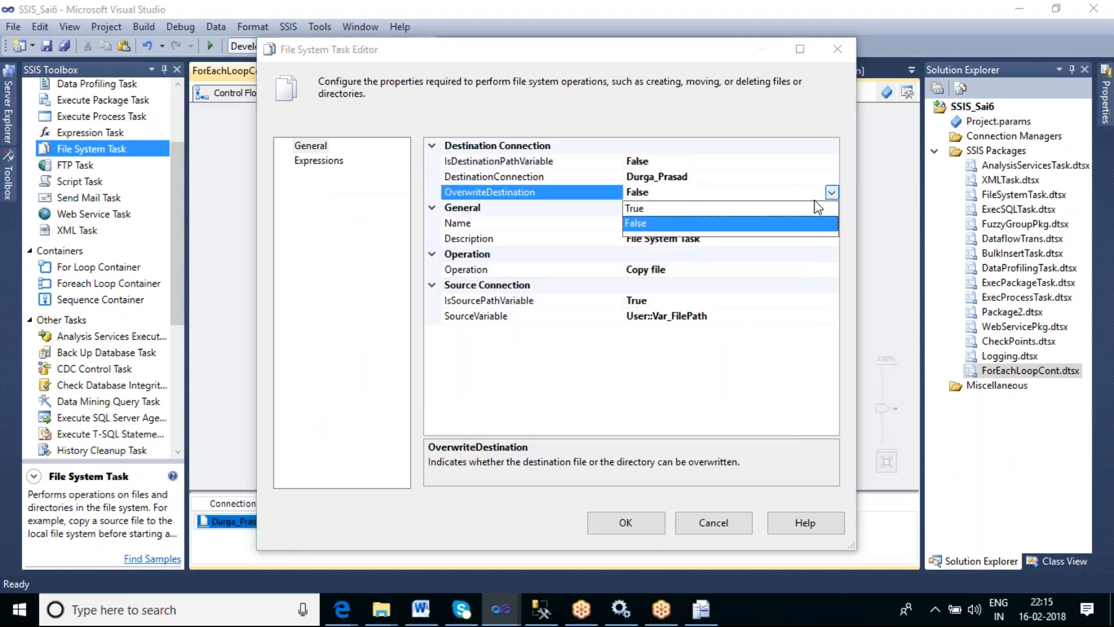
click(695, 208)
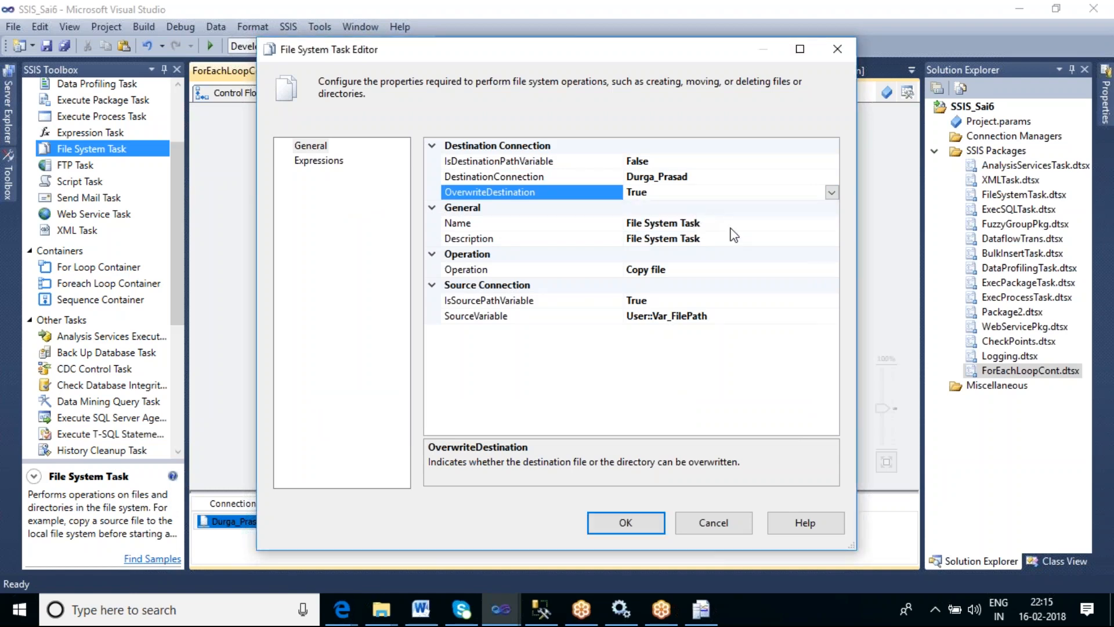
click(650, 524)
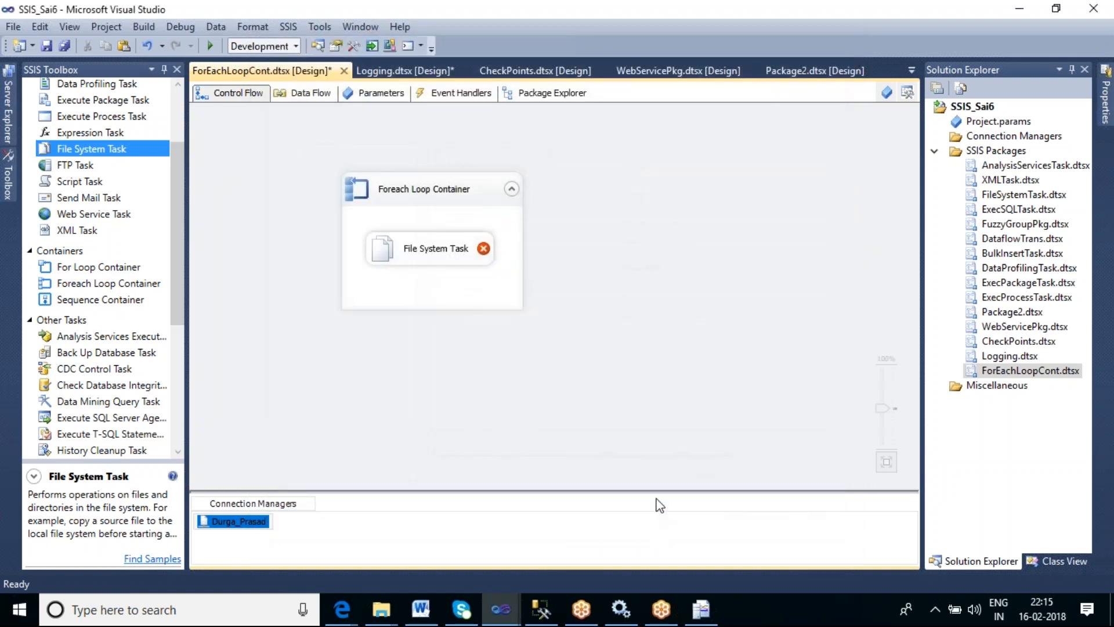
- Open the Variables window and set the Var_FilePath variable's value to a
click(686, 297)
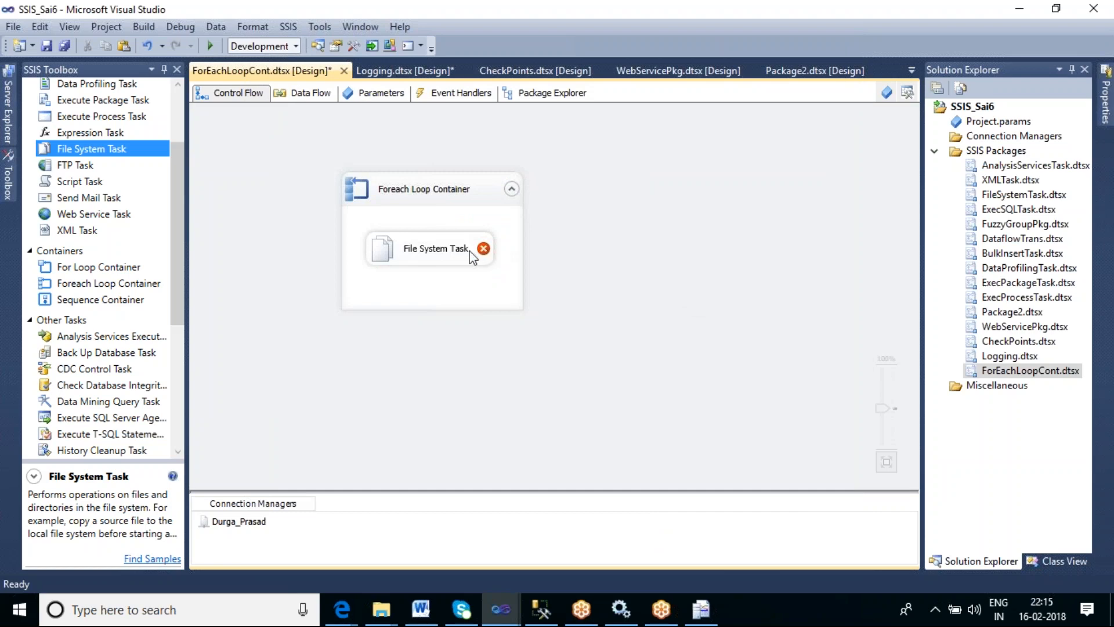
click(886, 93)
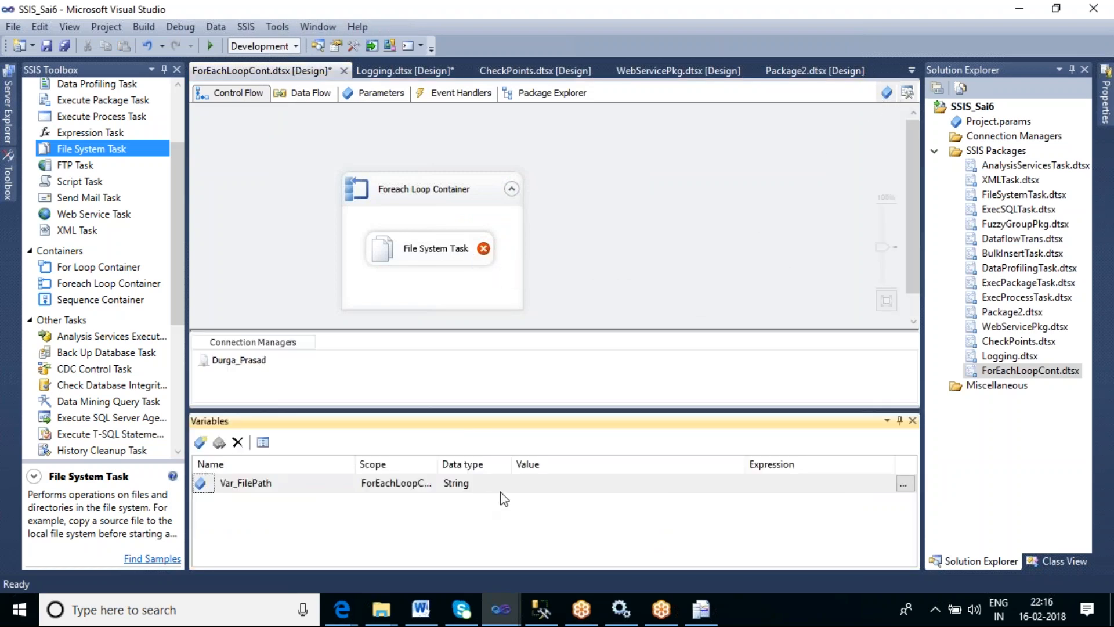
click(540, 484)
text(a)
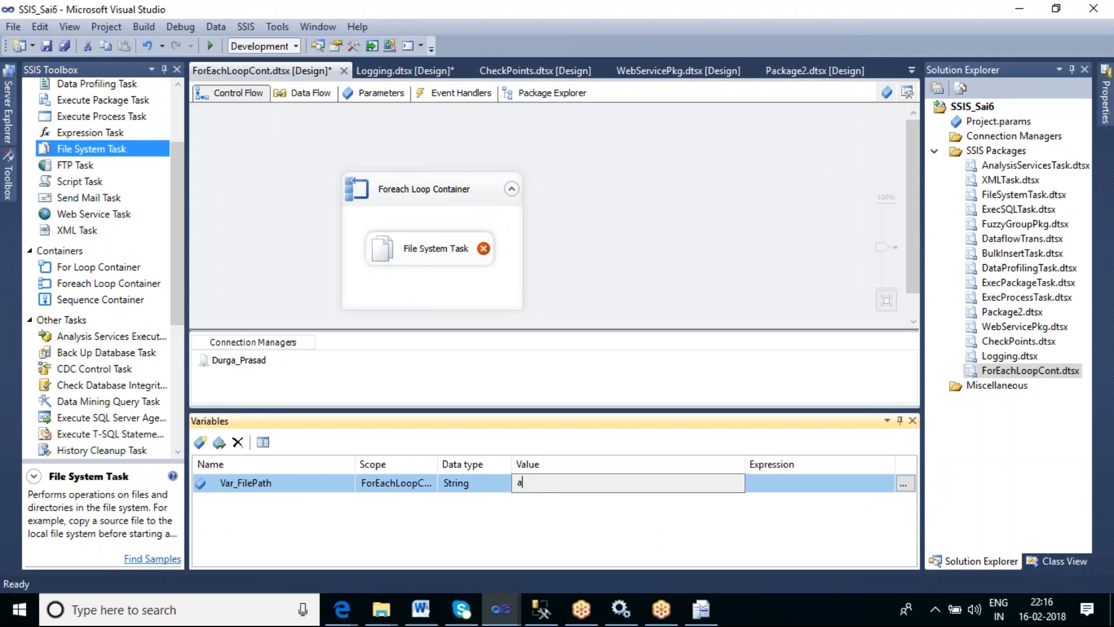
click(656, 297)
- Reopen the File System Task editor to review its settings and close the Variables window
double_click(464, 252)
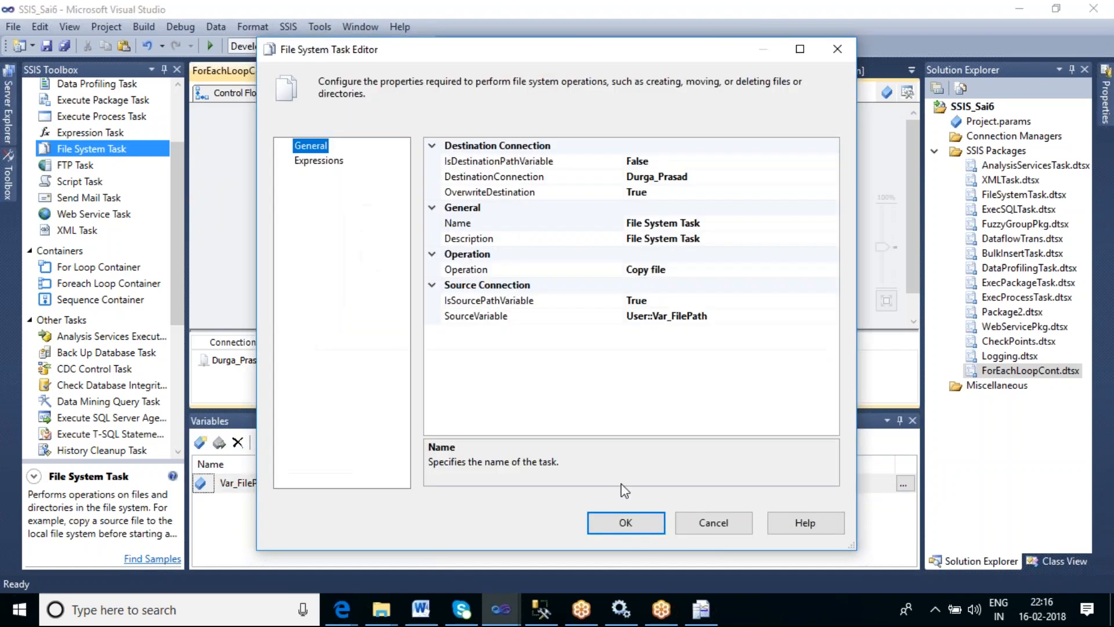
click(626, 523)
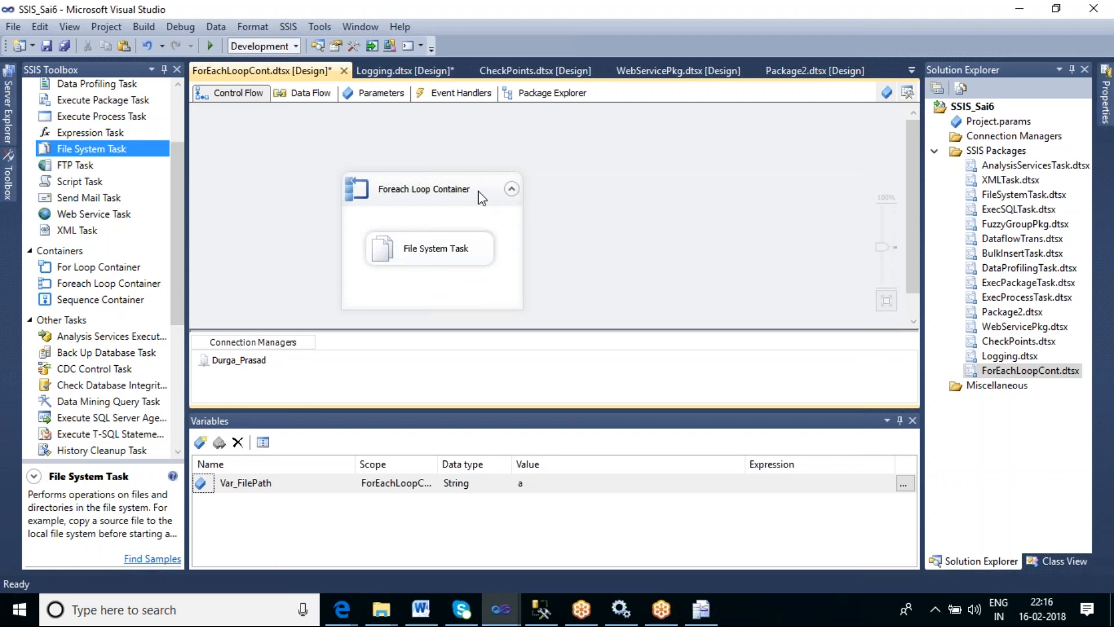
click(472, 262)
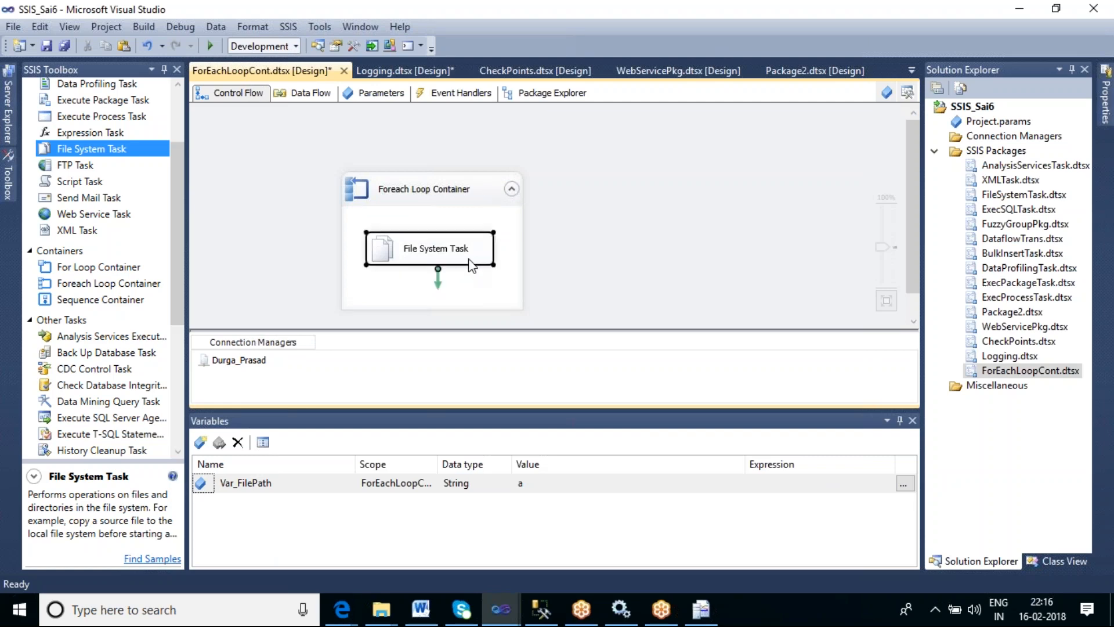
click(913, 420)
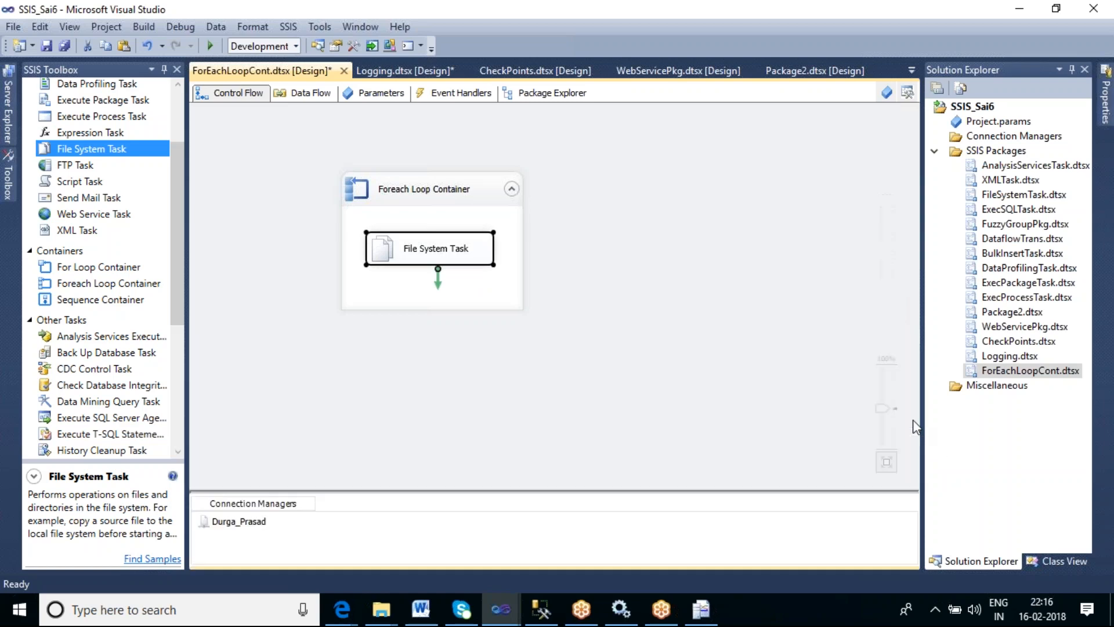
double_click(482, 248)
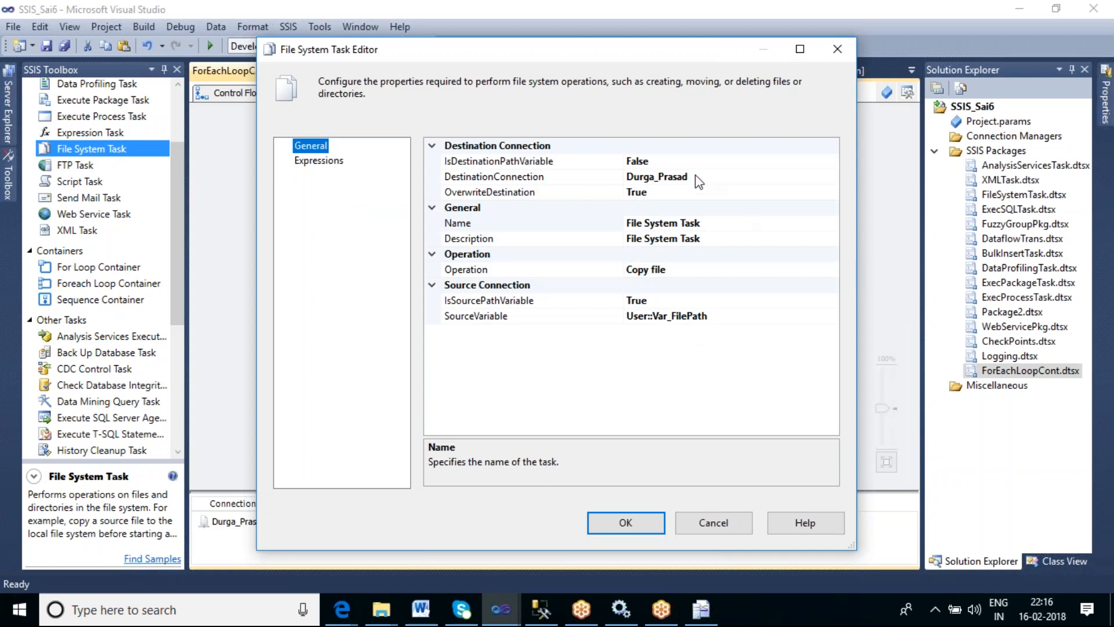
click(718, 526)
- Execute the Foreach Loop Container
right_click(479, 197)
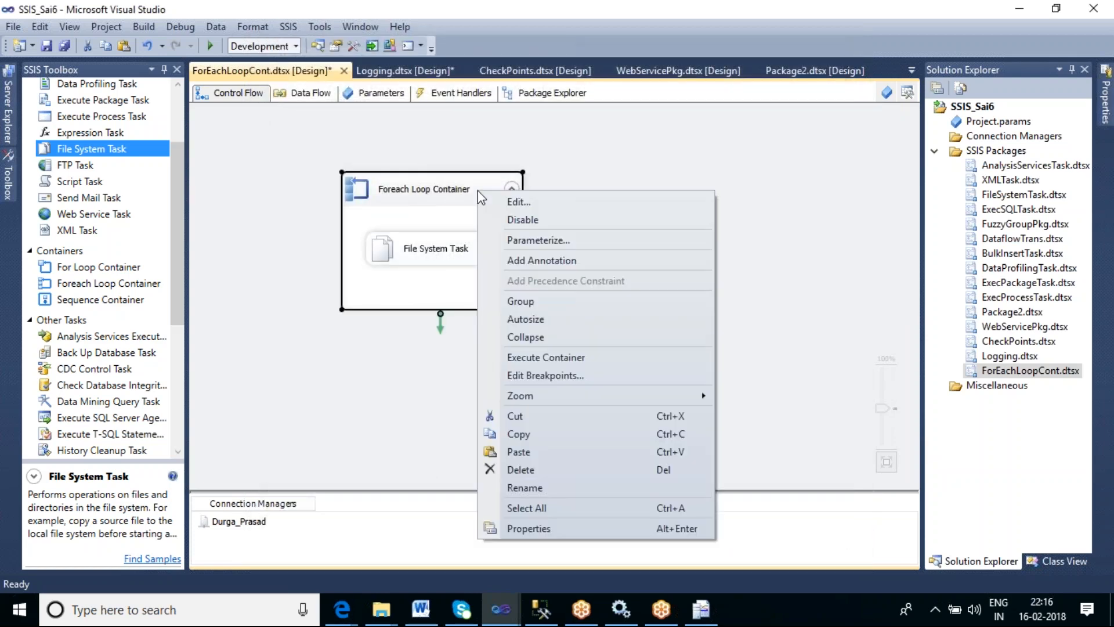
click(549, 357)
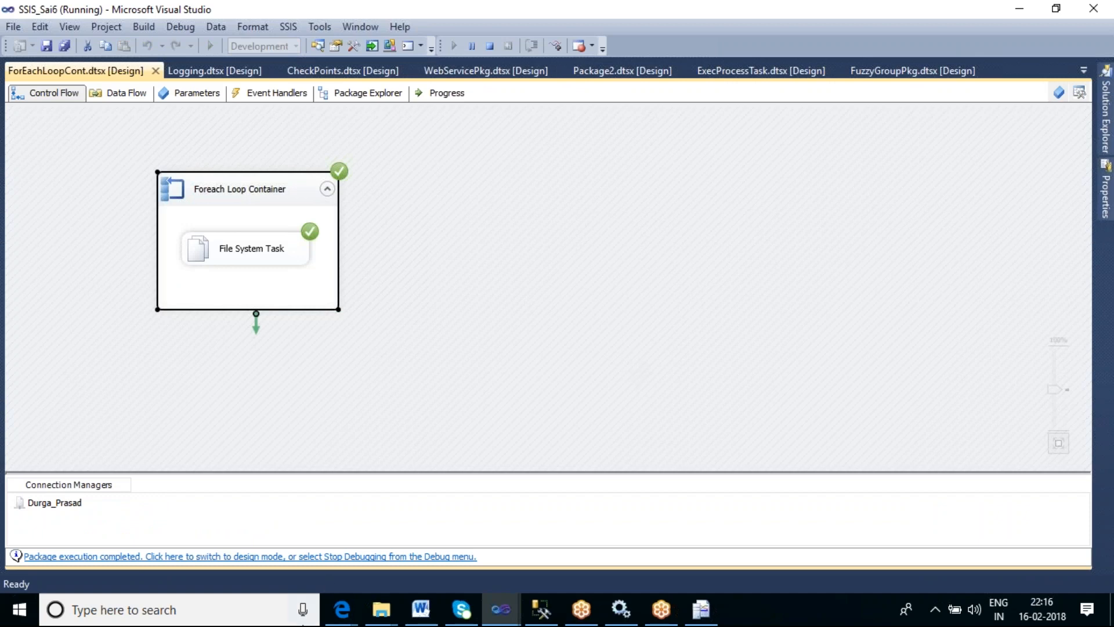
right_click(748, 617)
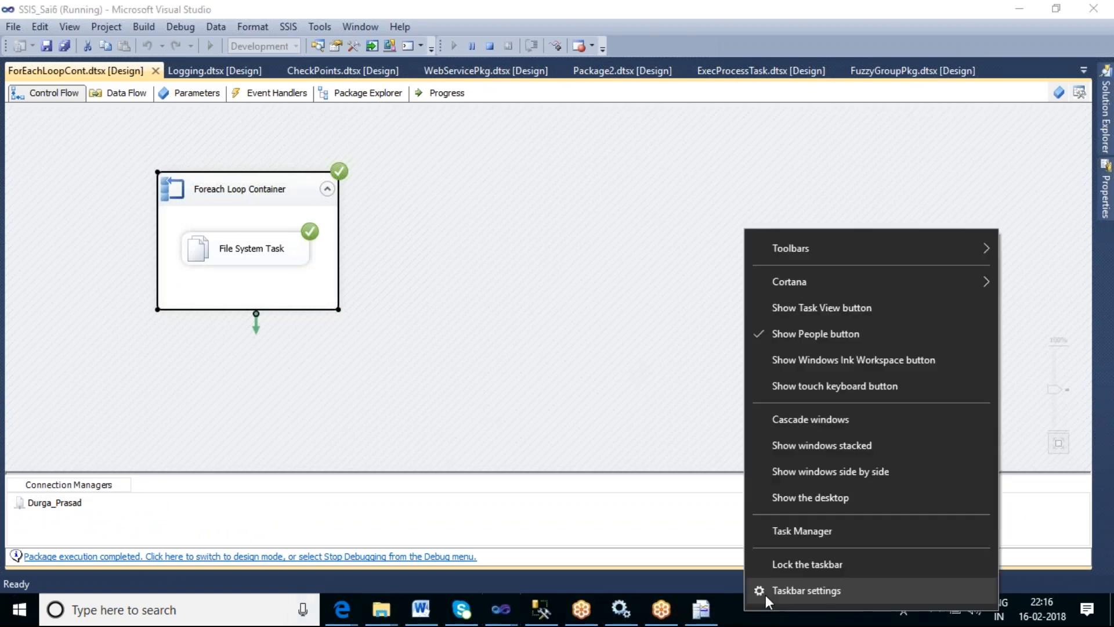
click(804, 502)
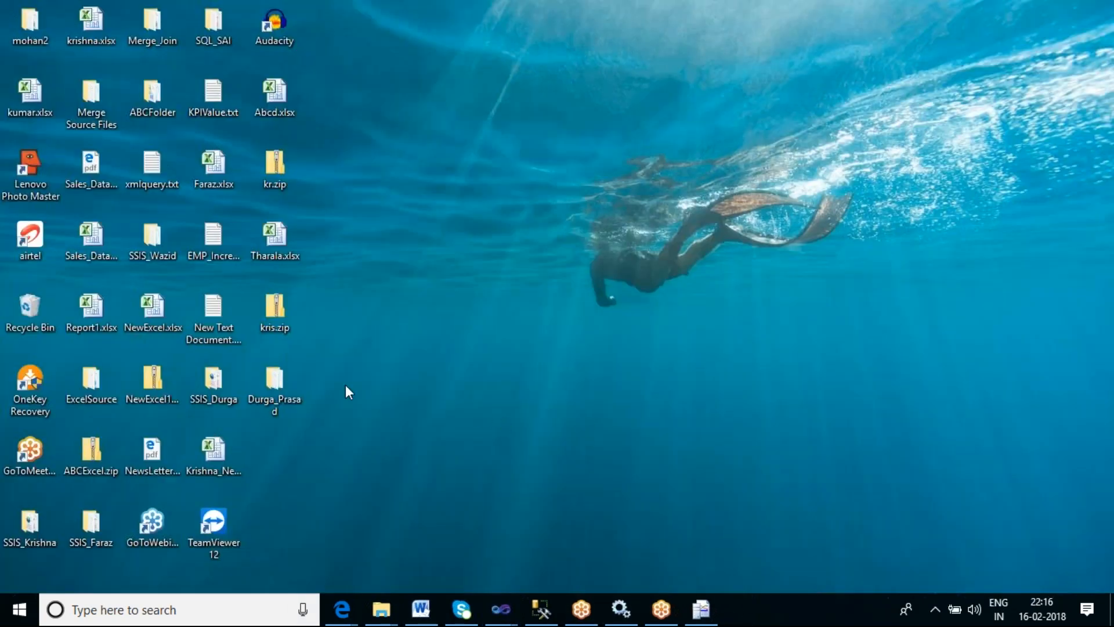
double_click(277, 378)
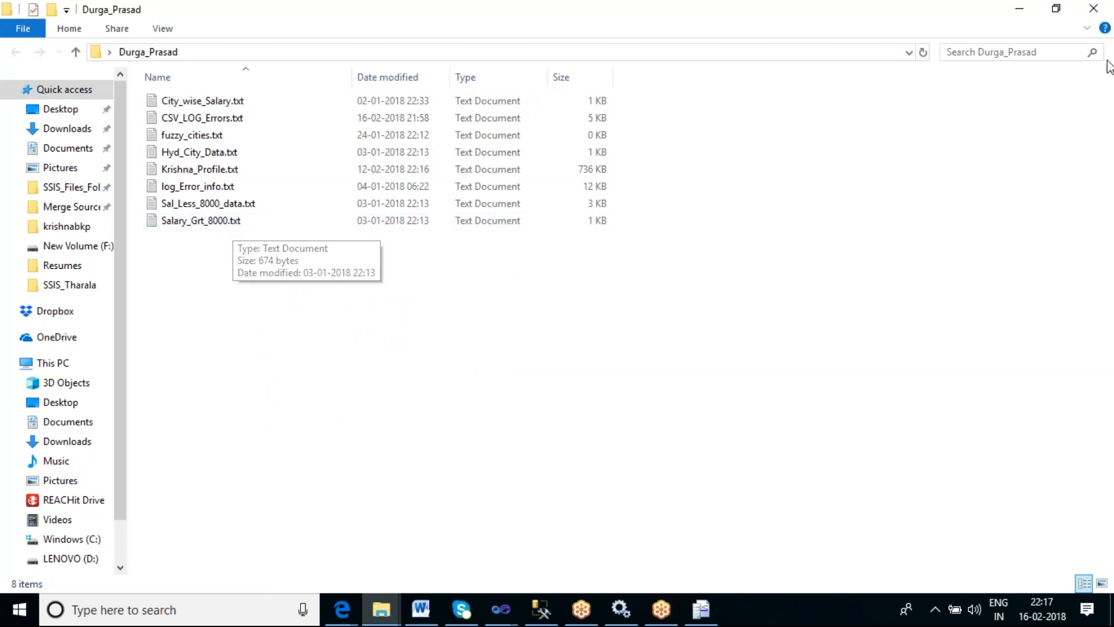
click(1092, 16)
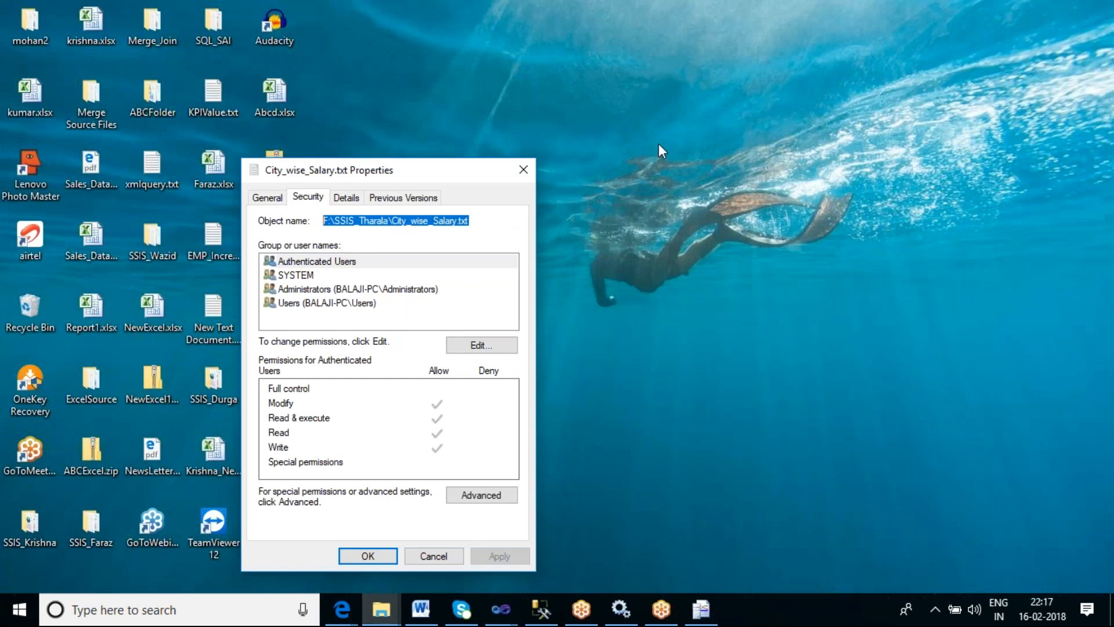
click(524, 169)
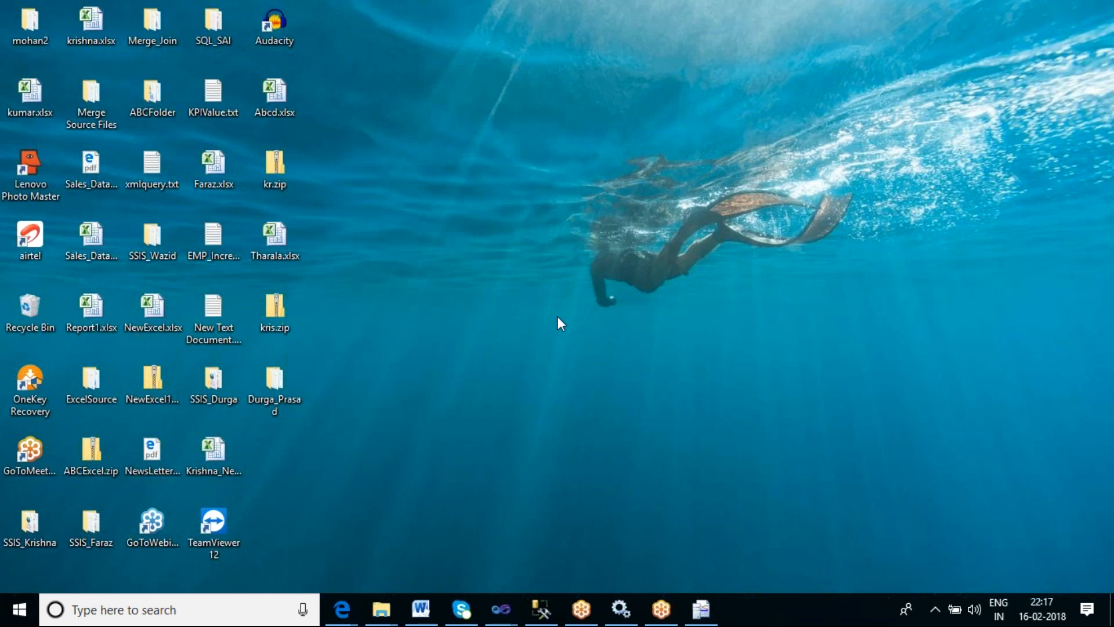
- Open the ContFiles folder inside SQL_SAI on the desktop and read AggrOp.txt in Notepad
double_click(219, 26)
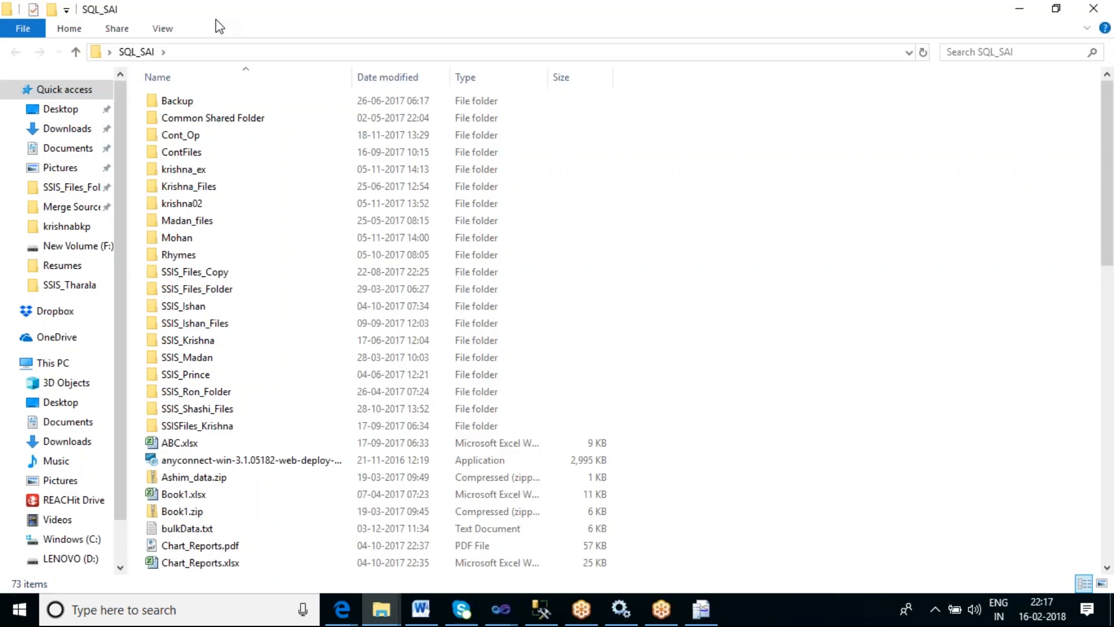
double_click(203, 152)
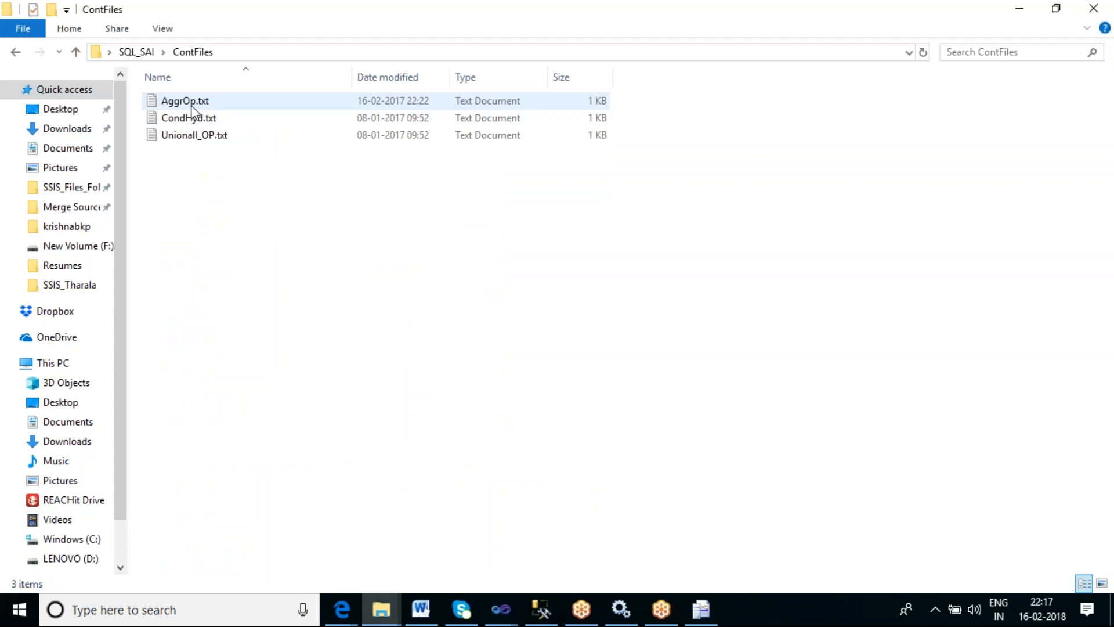
click(190, 106)
double_click(190, 106)
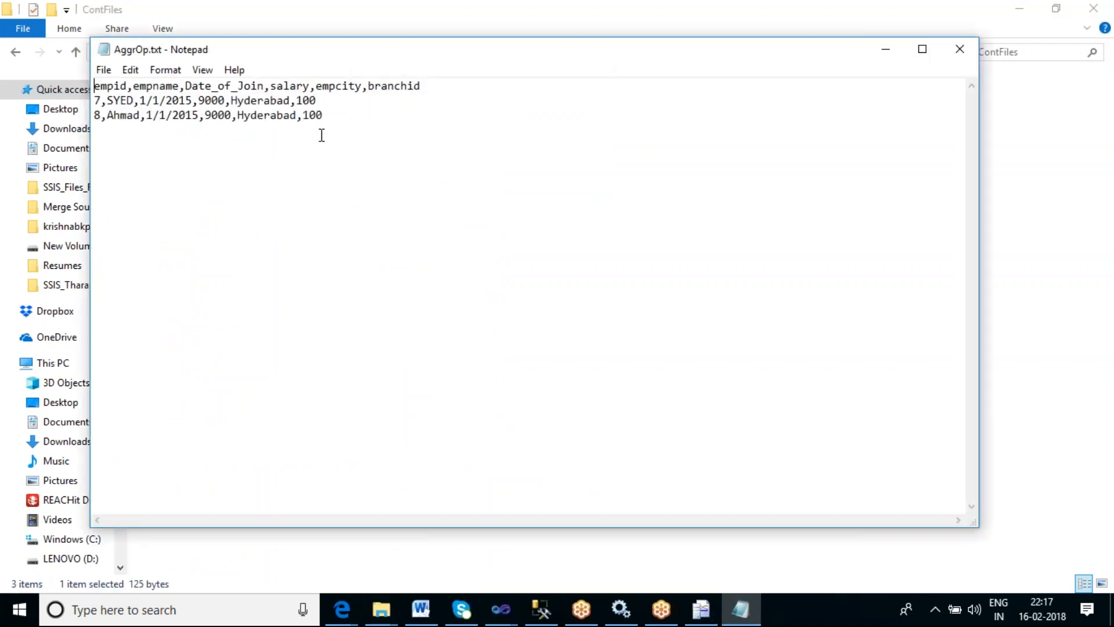
drag(421, 86, 94, 85)
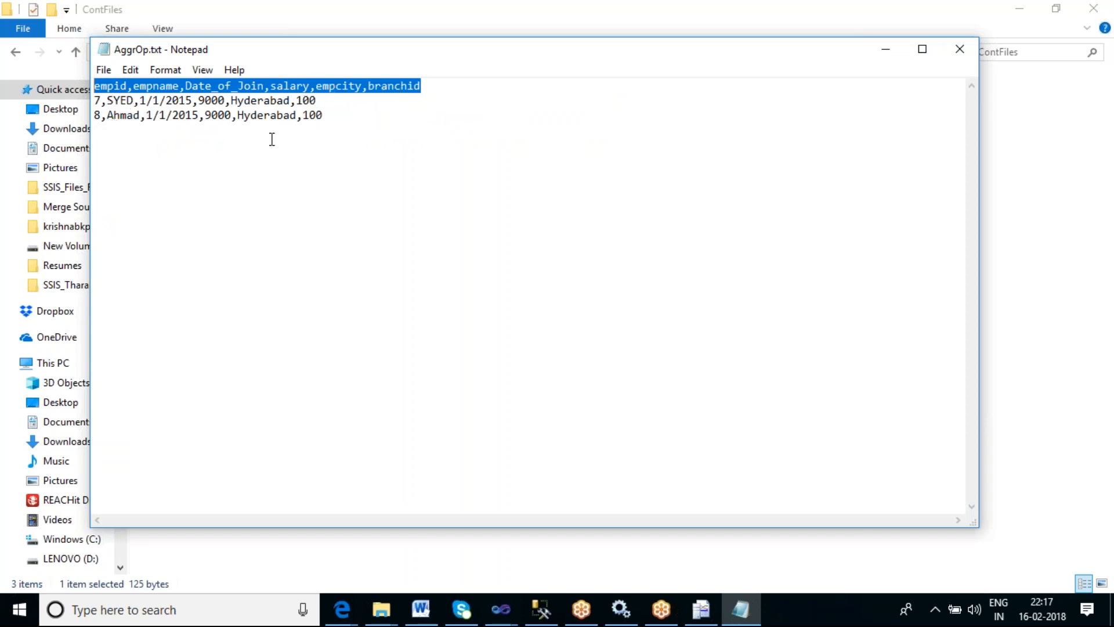
click(959, 57)
- Open and read CondHyd.txt and Unionall_OP.txt from ContFiles in Notepad, closing each afterwards
click(251, 232)
double_click(196, 119)
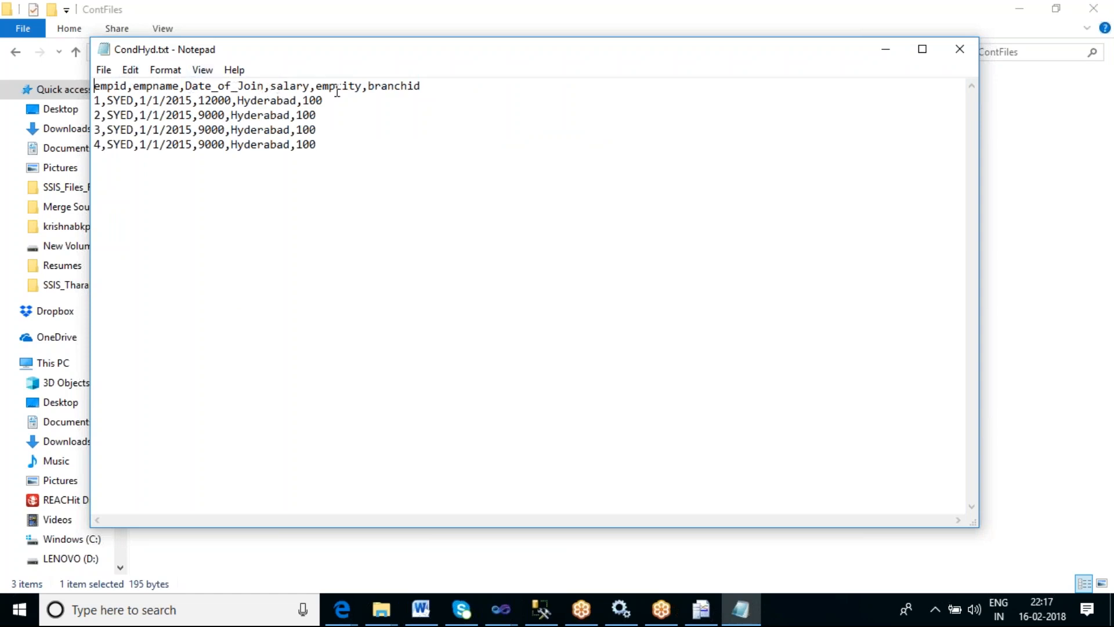
drag(316, 143, 74, 98)
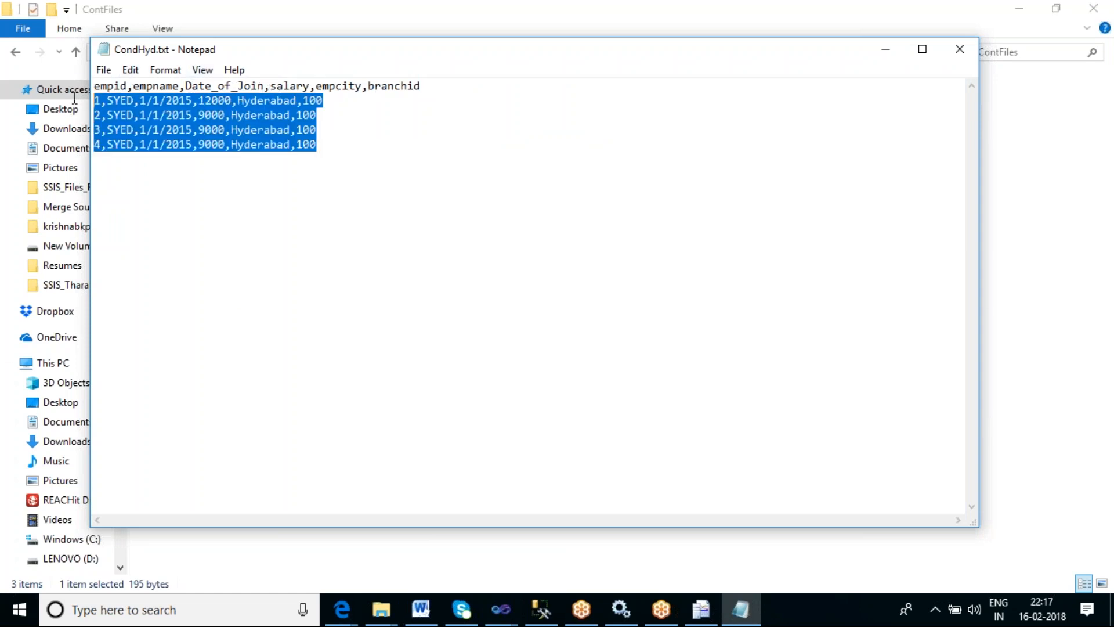
click(960, 48)
click(325, 185)
double_click(183, 137)
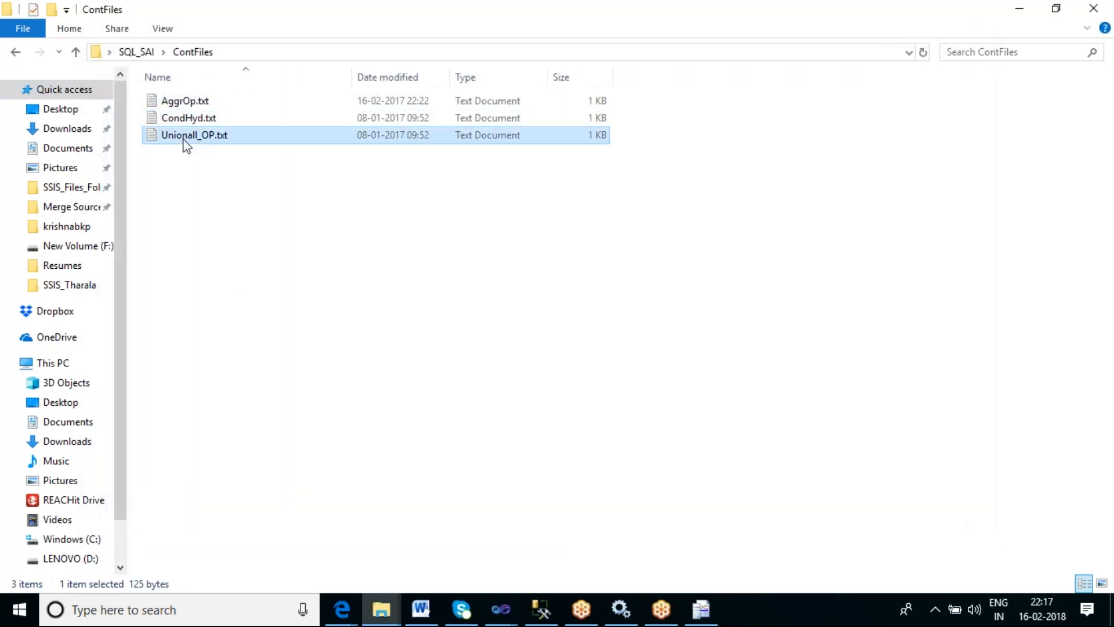
drag(323, 114, 92, 102)
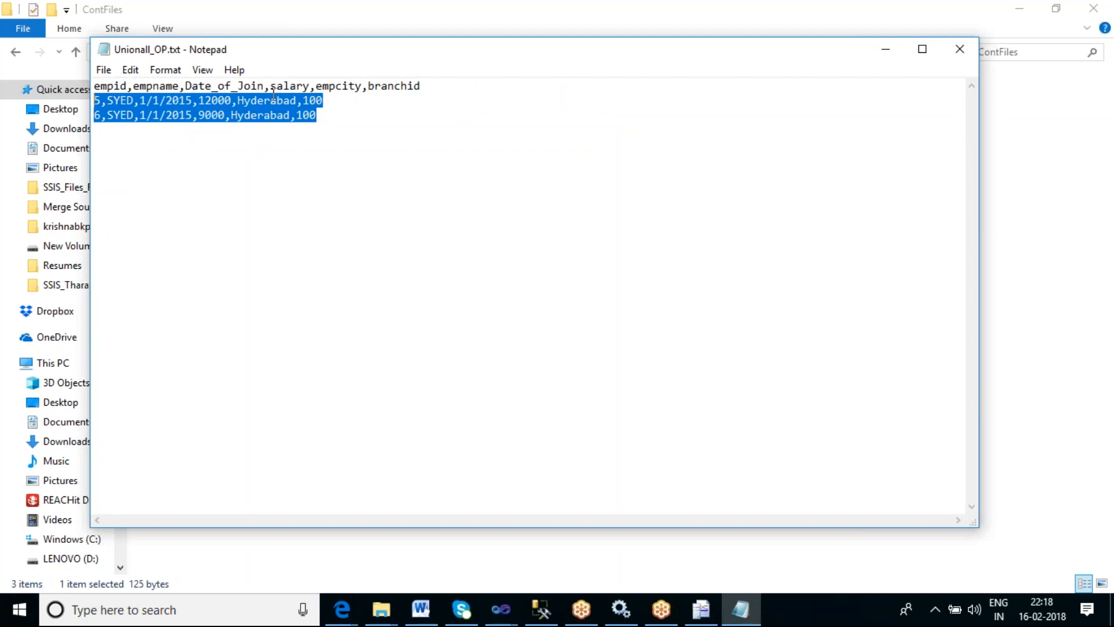
click(959, 49)
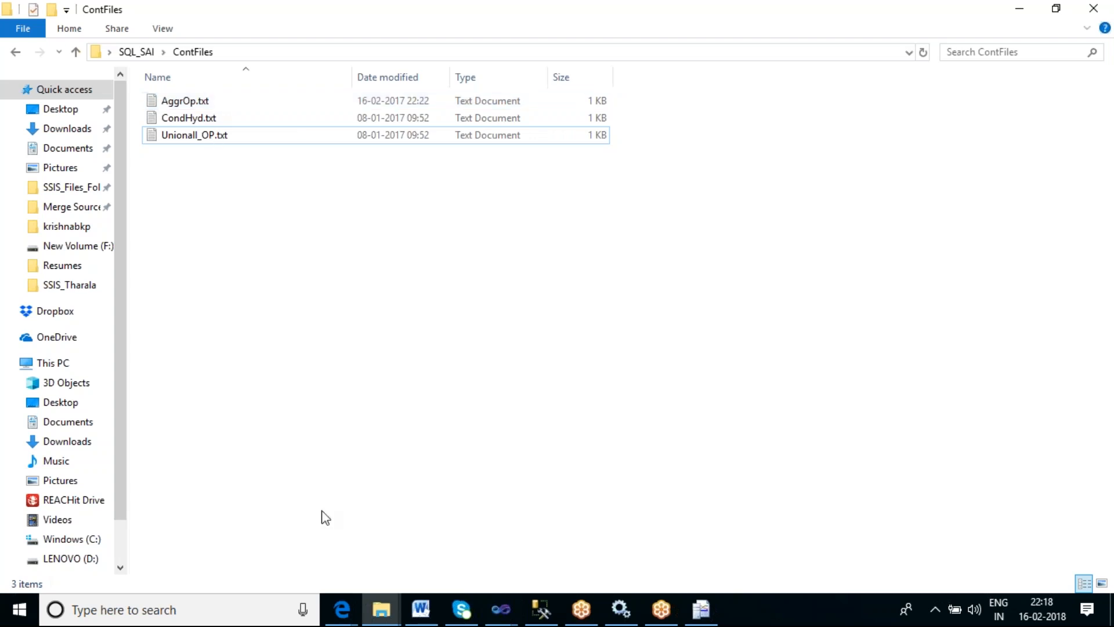
- Switch to the SSIS_Sai6 project, collapse the Foreach Loop Container and move it to the canvas's upper left
click(494, 620)
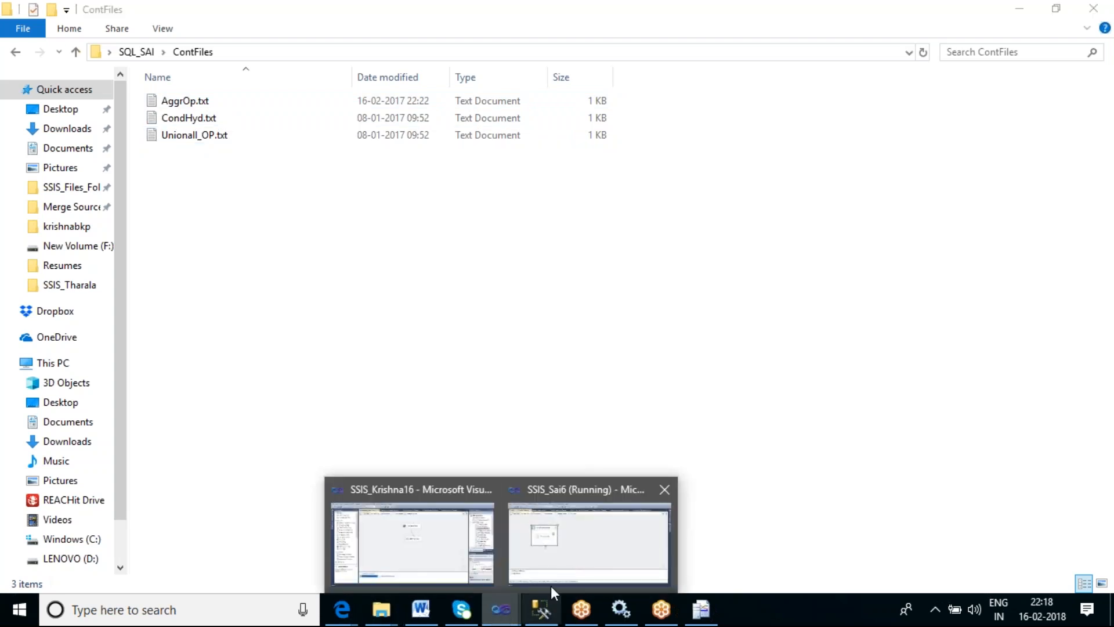
click(572, 552)
click(490, 45)
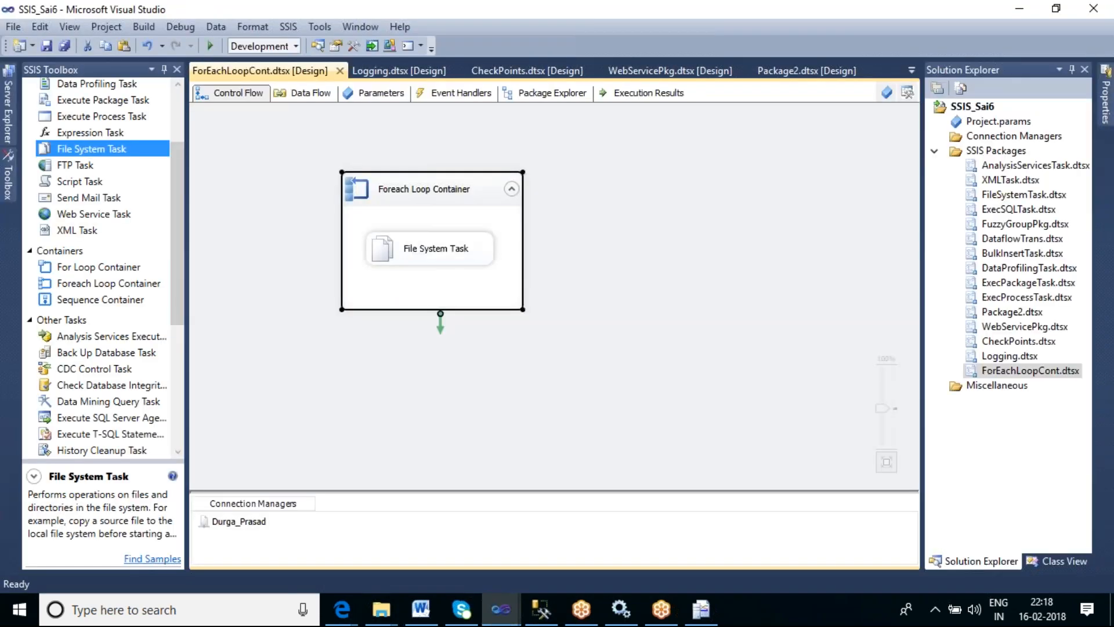
click(511, 190)
drag(450, 198, 311, 146)
click(326, 304)
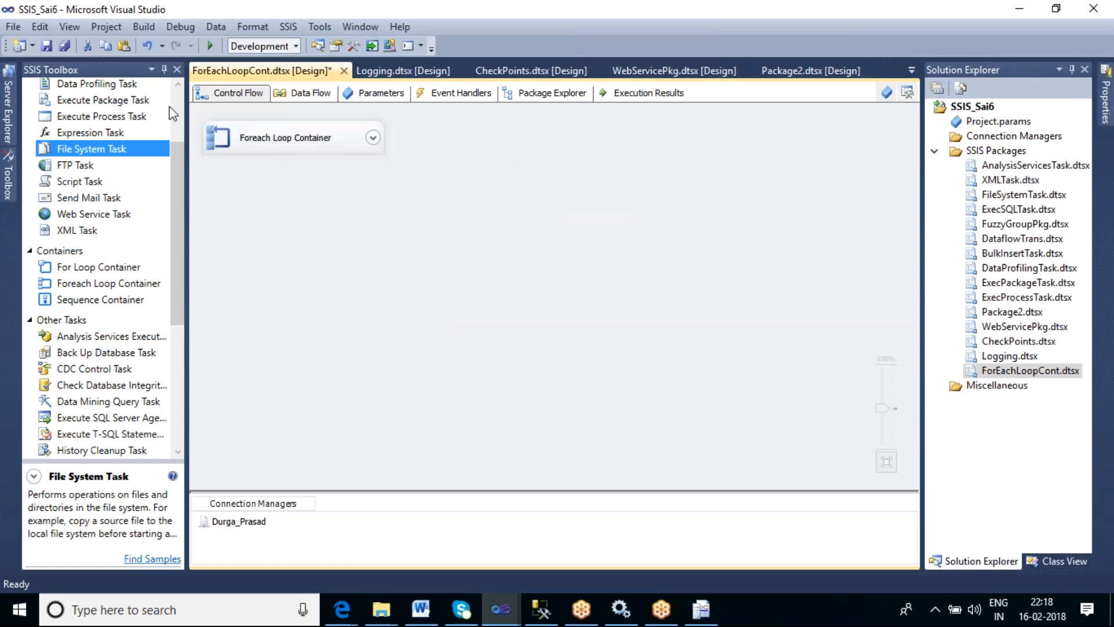
- Add a Data Flow Task below the Foreach Loop Container and open it for editing
click(176, 100)
click(105, 107)
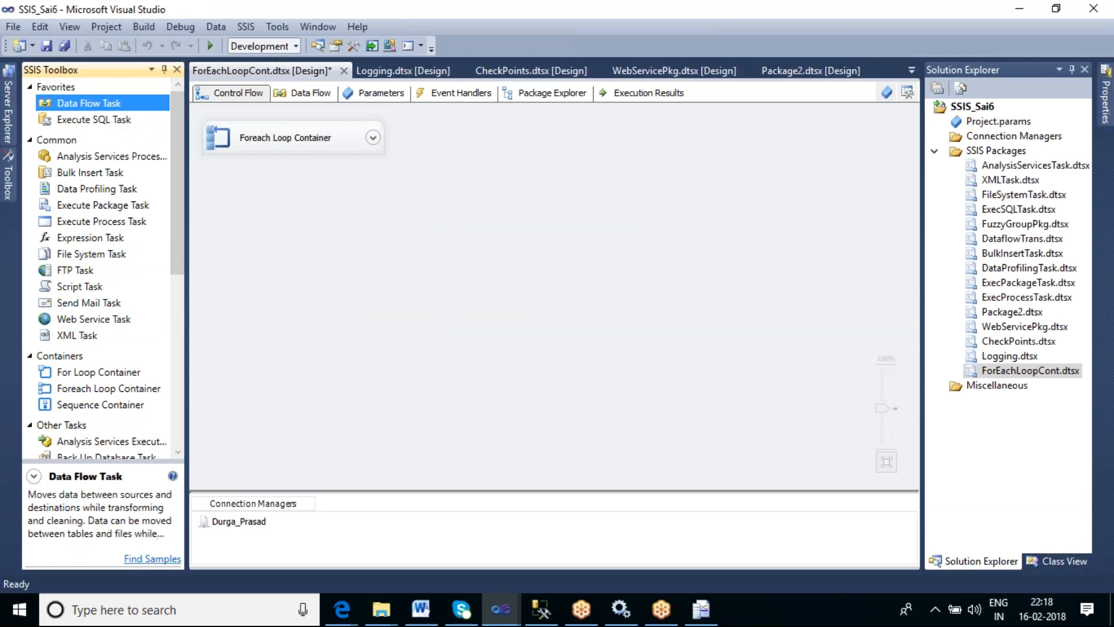
drag(295, 209, 296, 210)
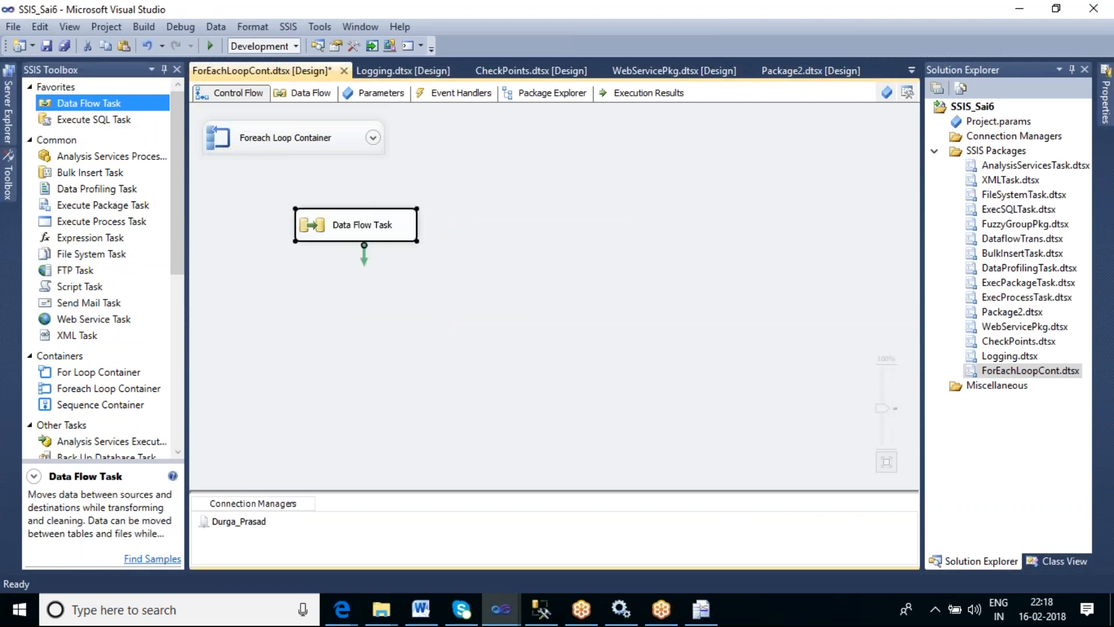
double_click(377, 232)
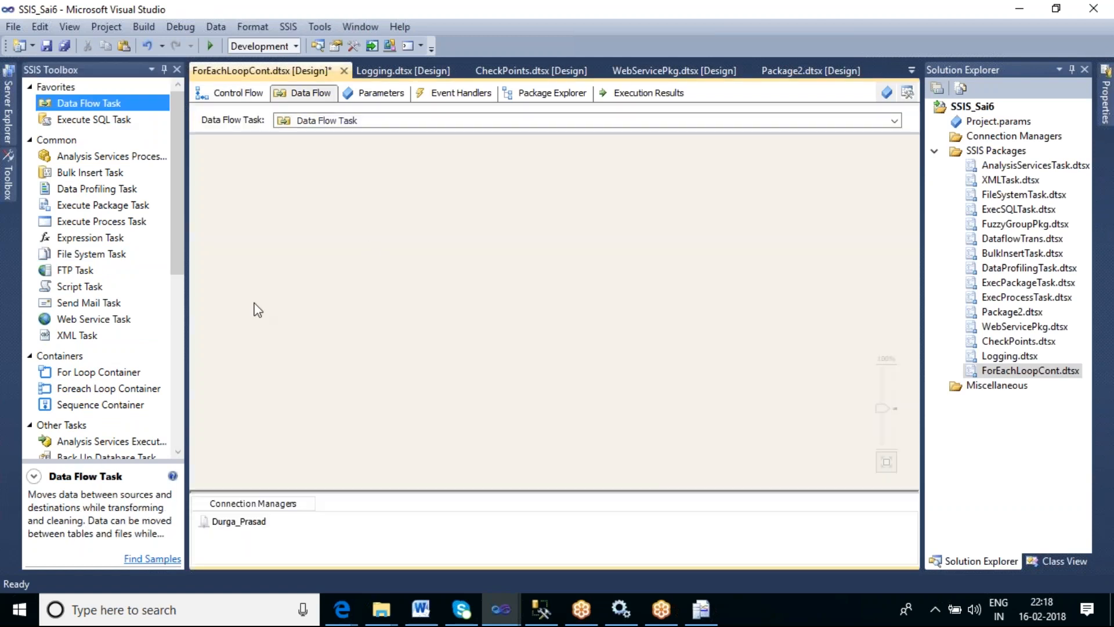
- Add a Flat File Source to the data flow
drag(176, 210, 184, 369)
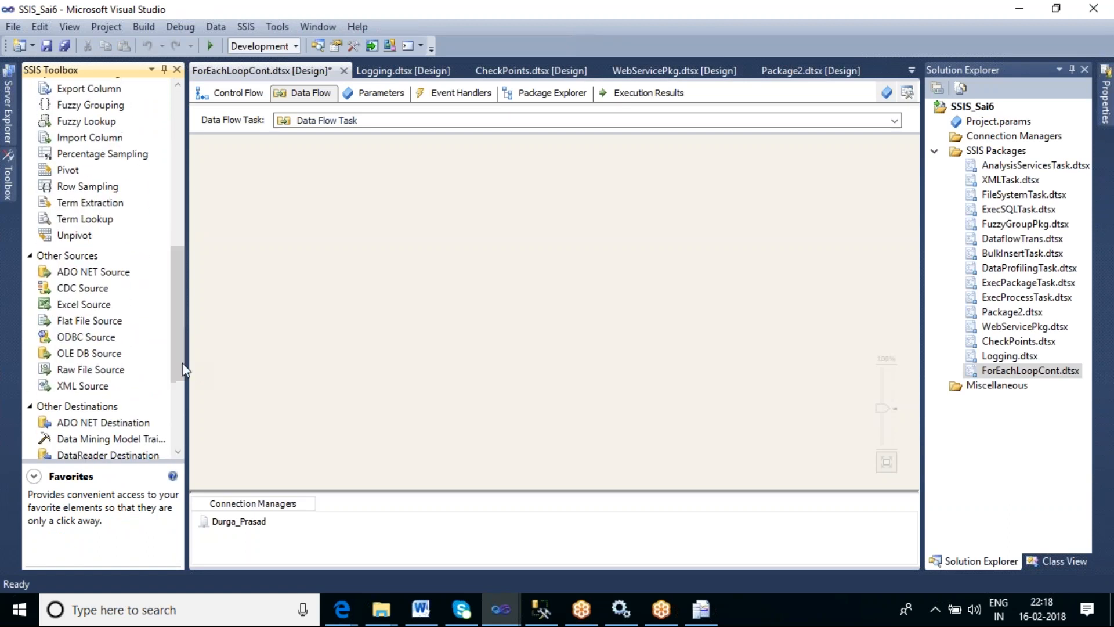
click(90, 323)
drag(387, 192, 387, 192)
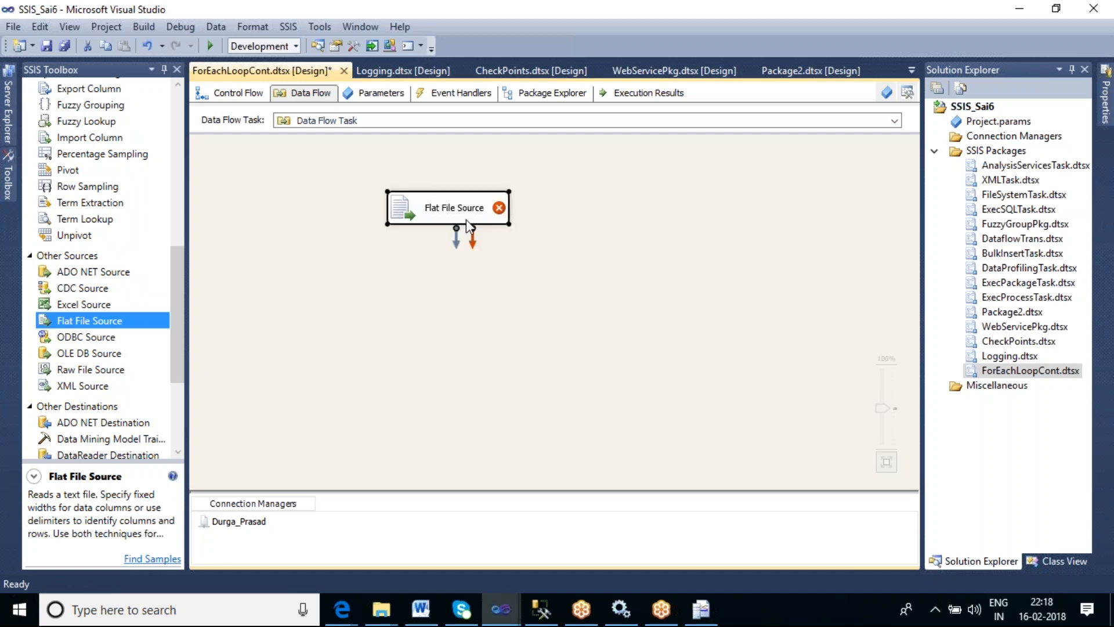
- Open the Flat File Source editor and name the new flat file connection manager FirstFile
double_click(466, 220)
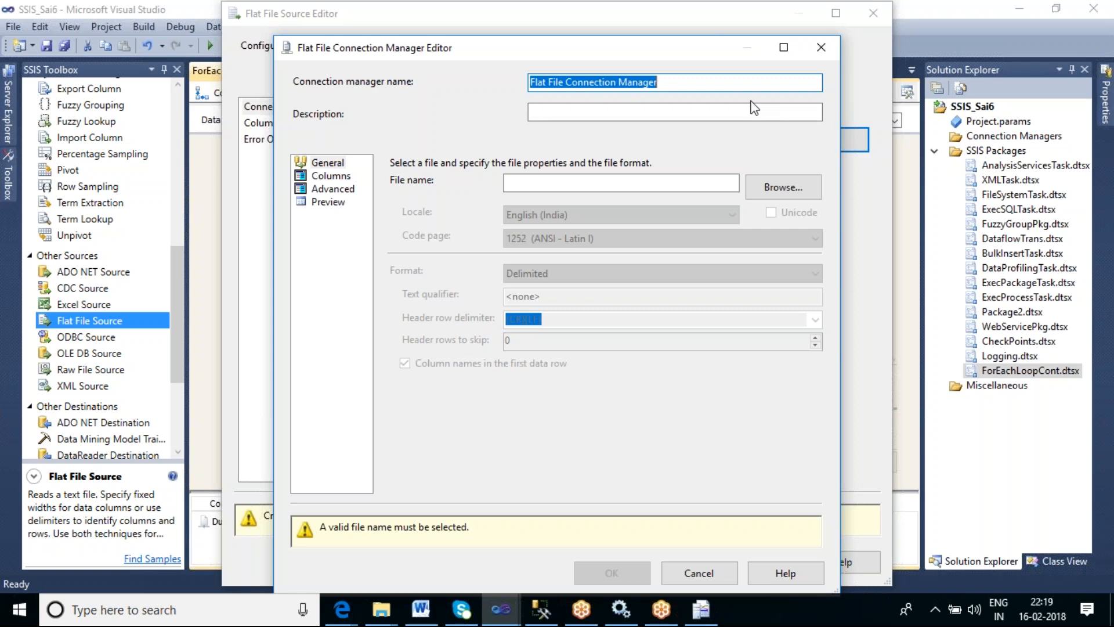
text(FirstF)
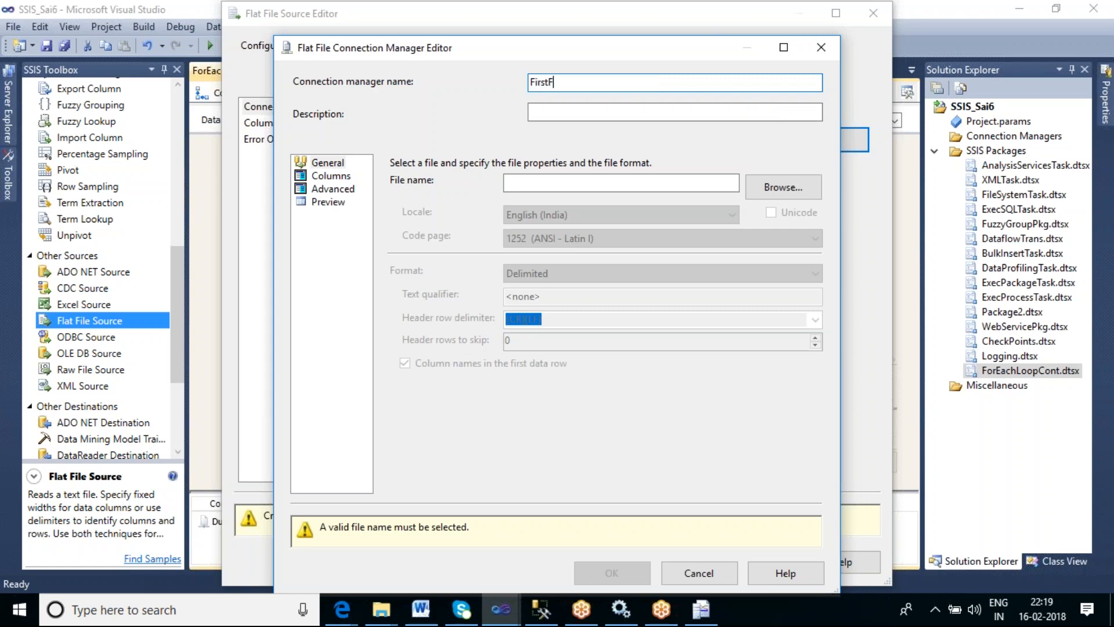
text(ile)
- Browse to Desktop > SQL_SAI > ContFiles and select AggrOp.txt as the connection's file
click(771, 184)
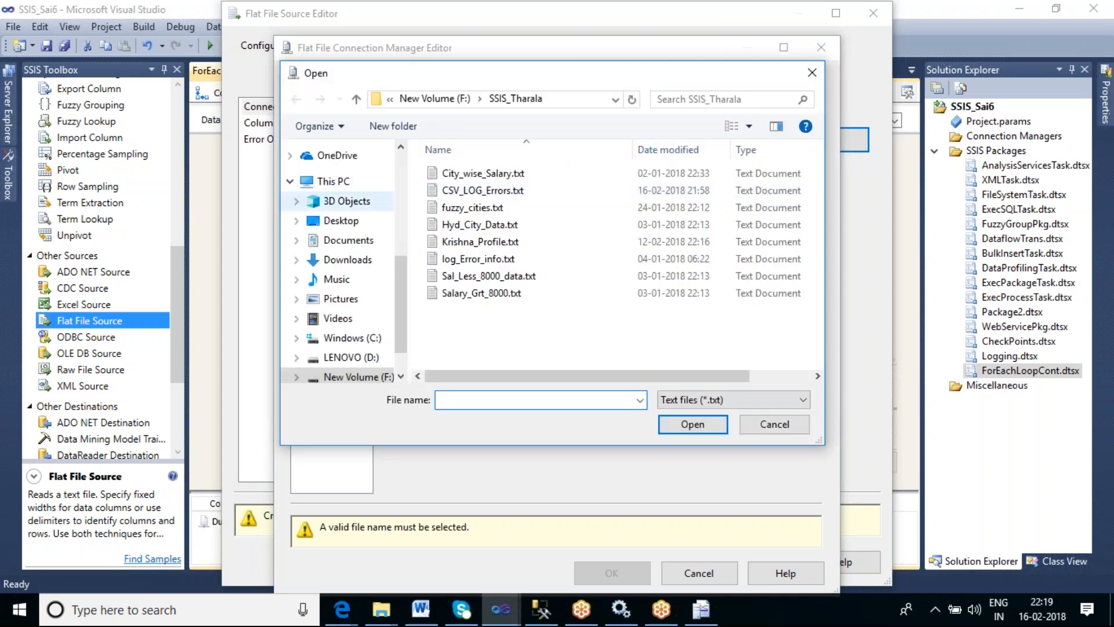
click(349, 222)
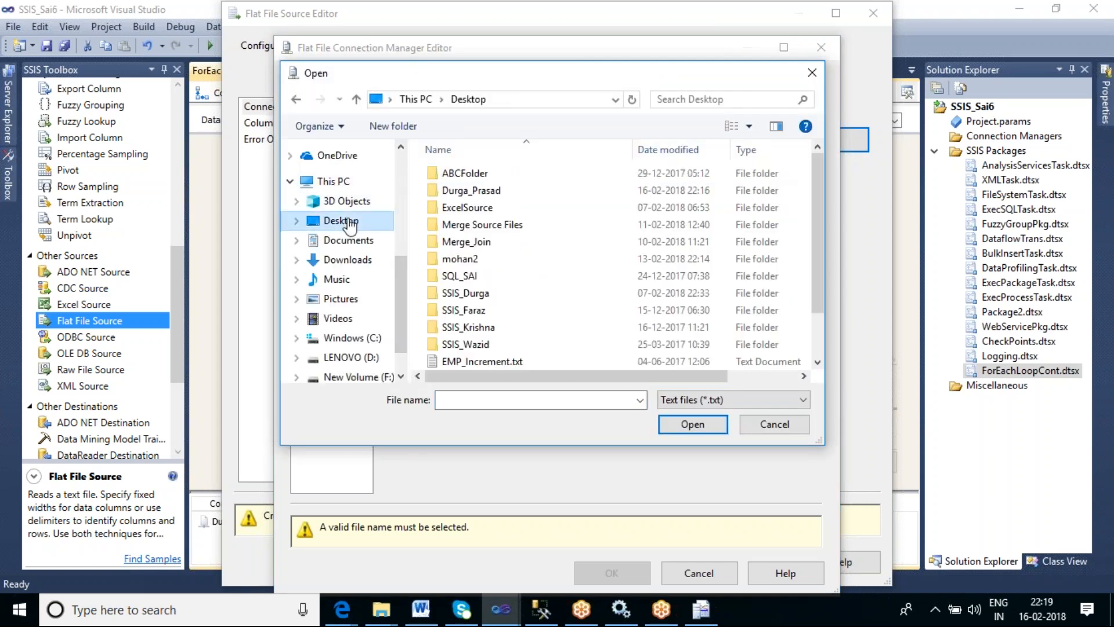
double_click(458, 277)
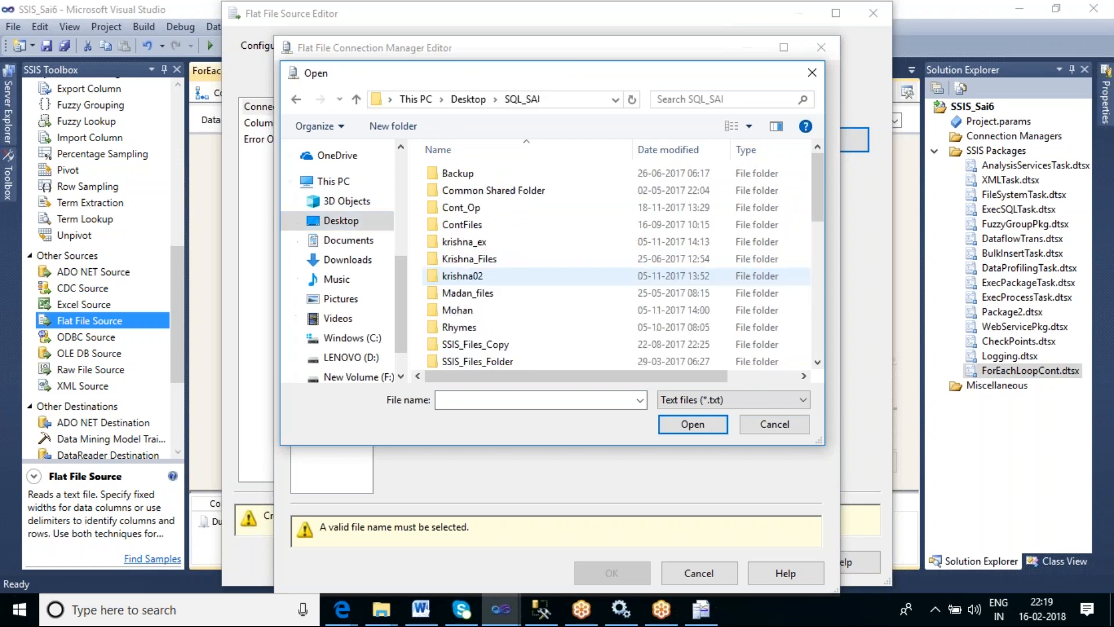
double_click(475, 222)
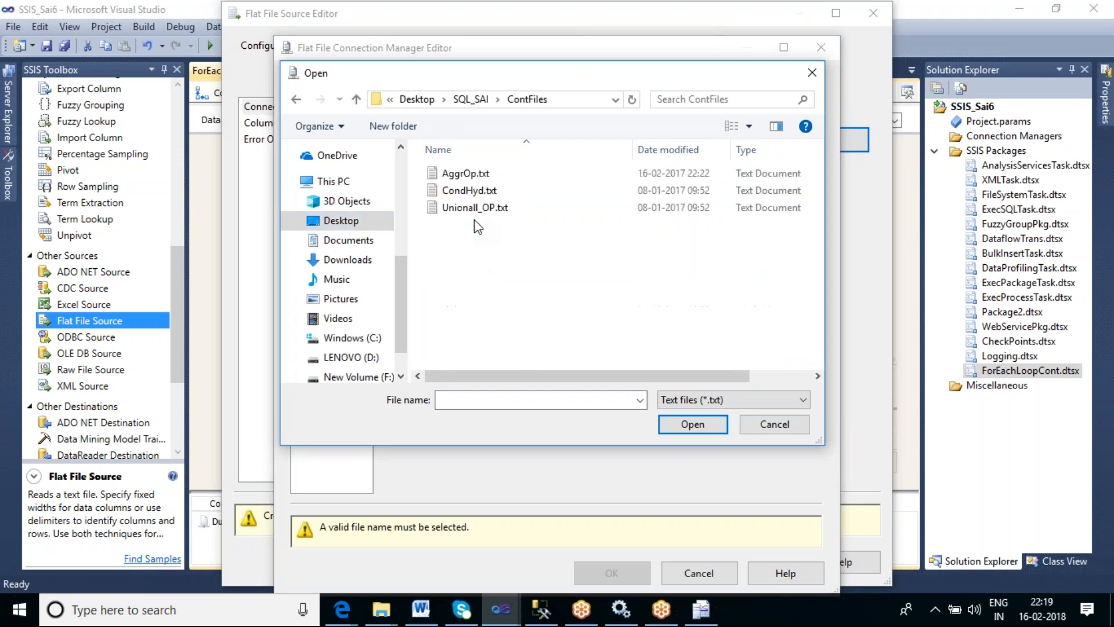
click(474, 177)
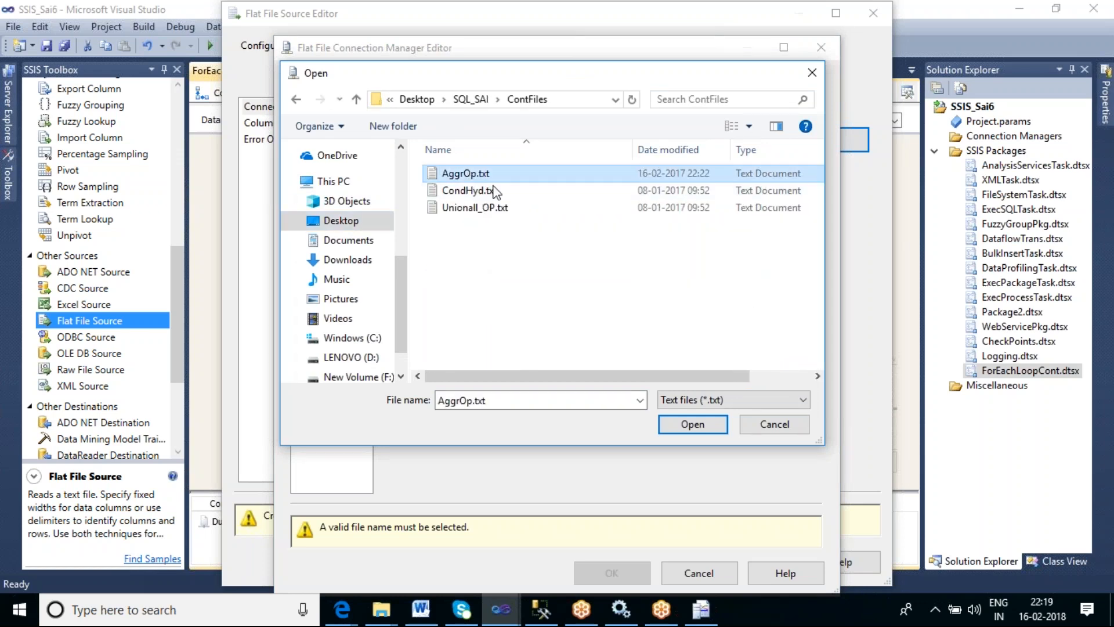
click(690, 424)
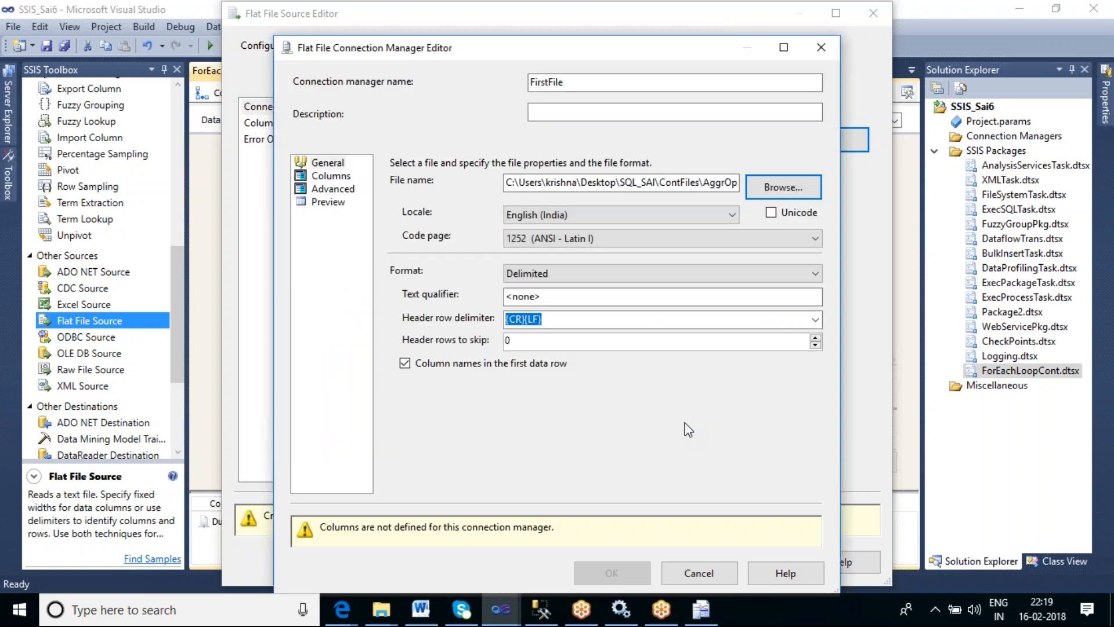
- Preview the file's columns and confirm the connection manager and source editors
click(329, 201)
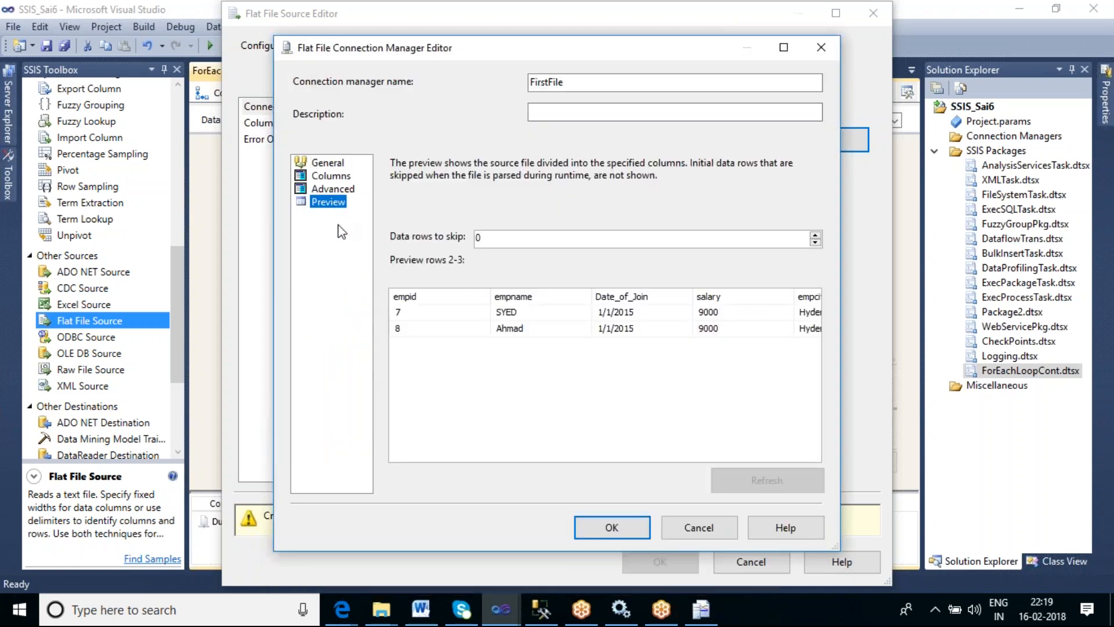
click(615, 523)
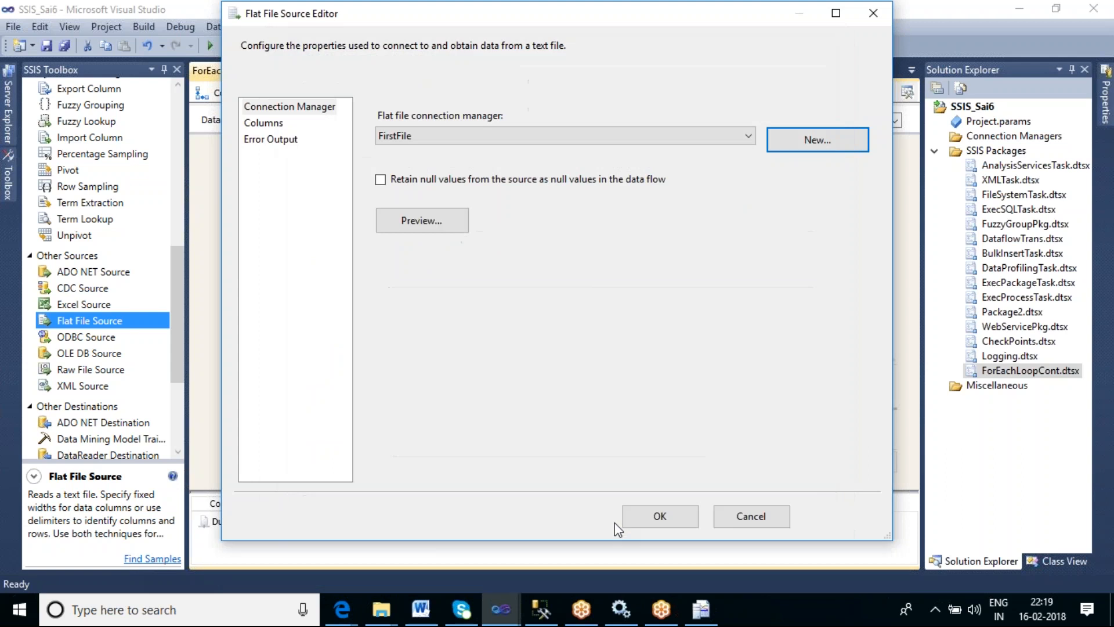
click(681, 517)
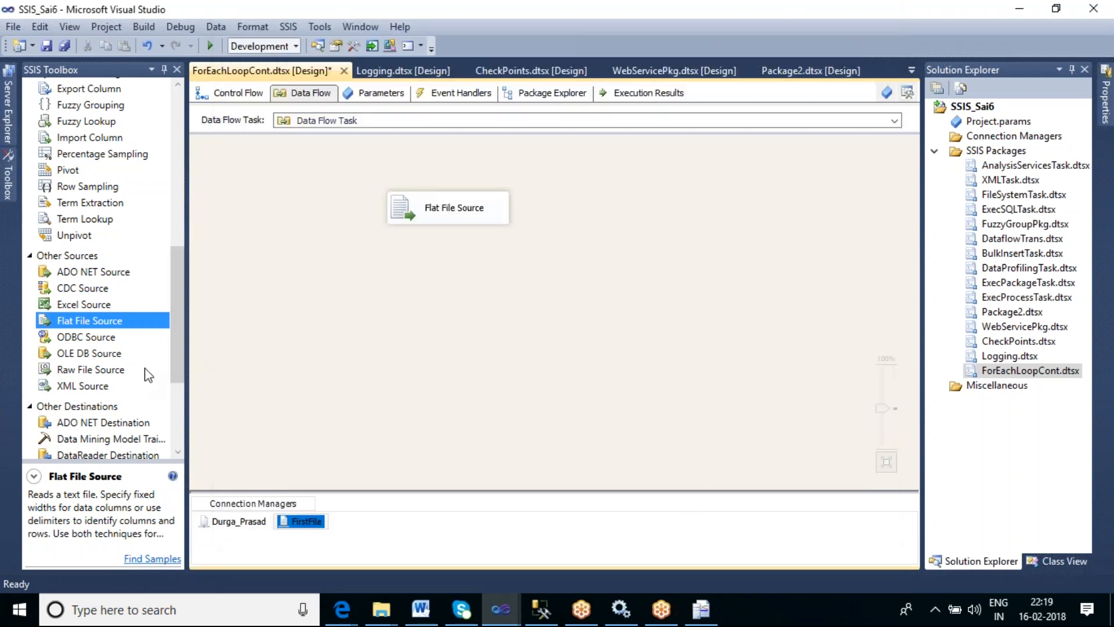
- Add an OLE DB Destination below the source and connect the Flat File Source's output to it
drag(180, 307, 179, 476)
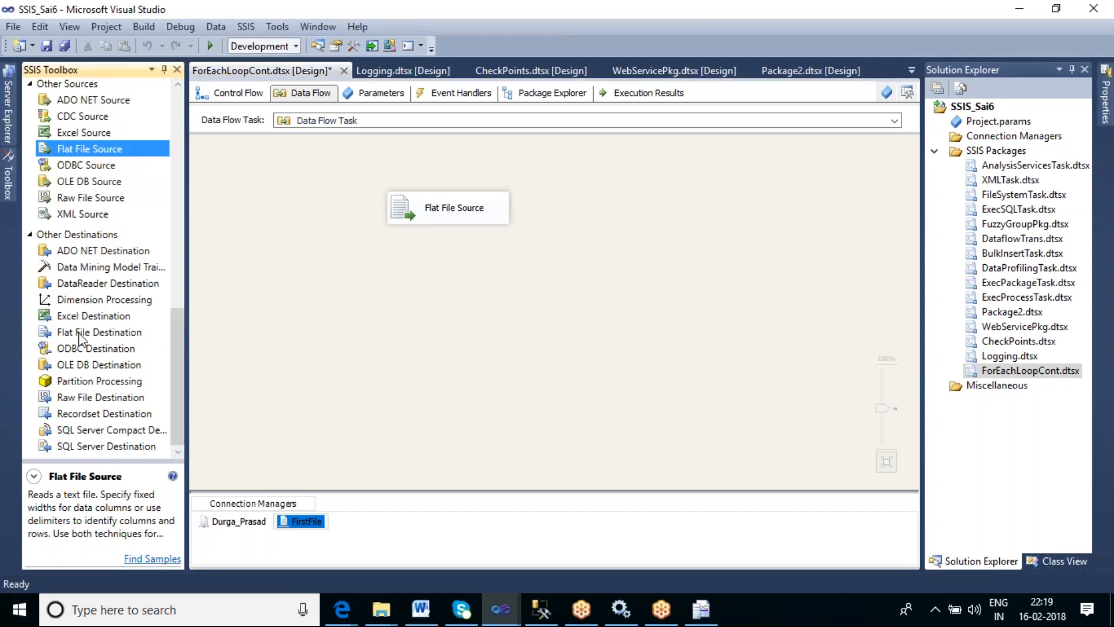
drag(85, 364, 381, 298)
click(457, 219)
drag(453, 244, 453, 321)
click(482, 323)
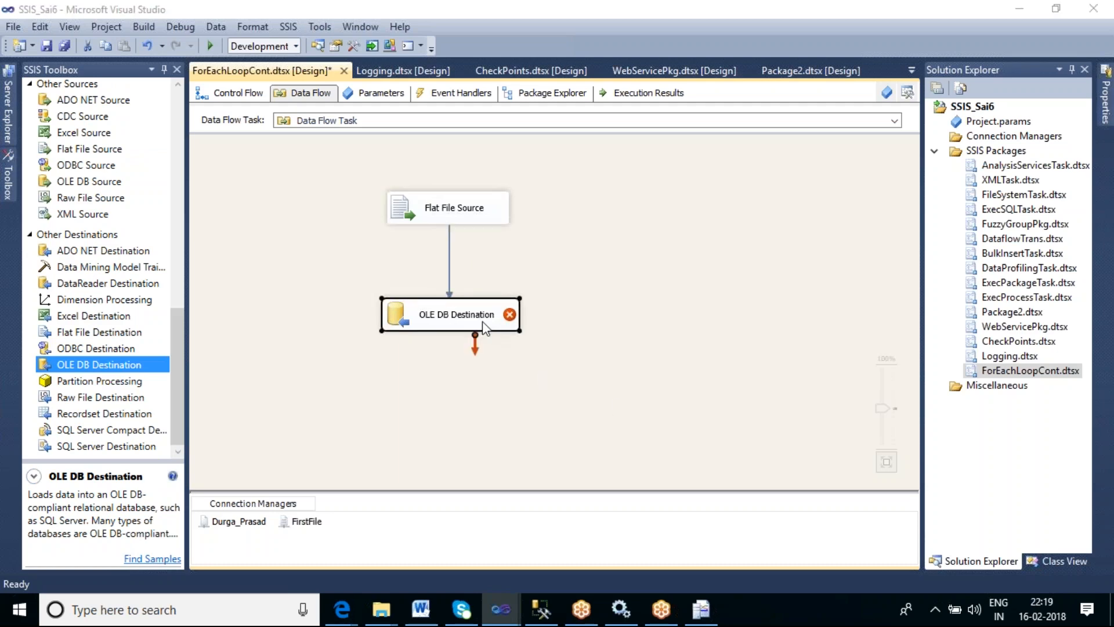
- Open the OLE DB Destination editor and set its connection manager to BALAJI-PC.db_Sai7
double_click(482, 321)
click(757, 200)
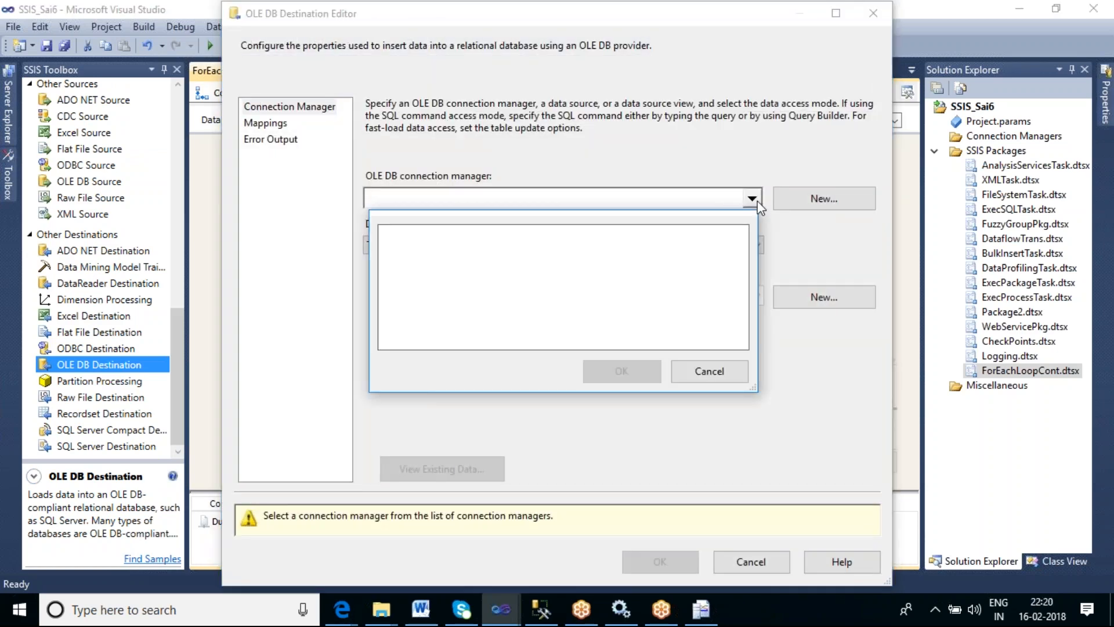
click(702, 369)
click(822, 204)
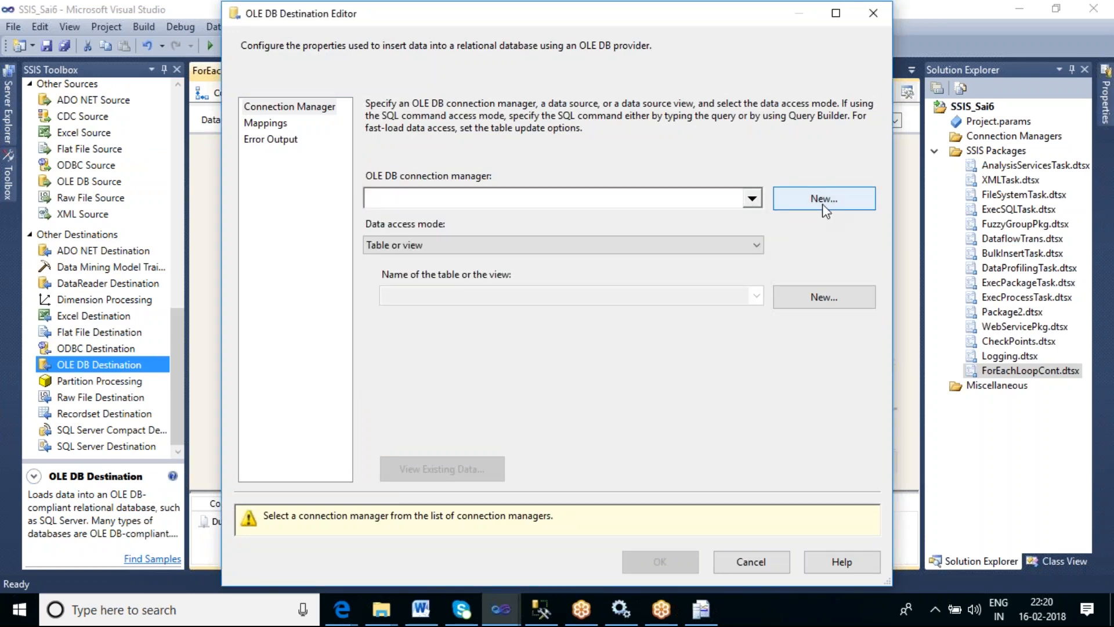
drag(544, 244, 542, 307)
click(399, 282)
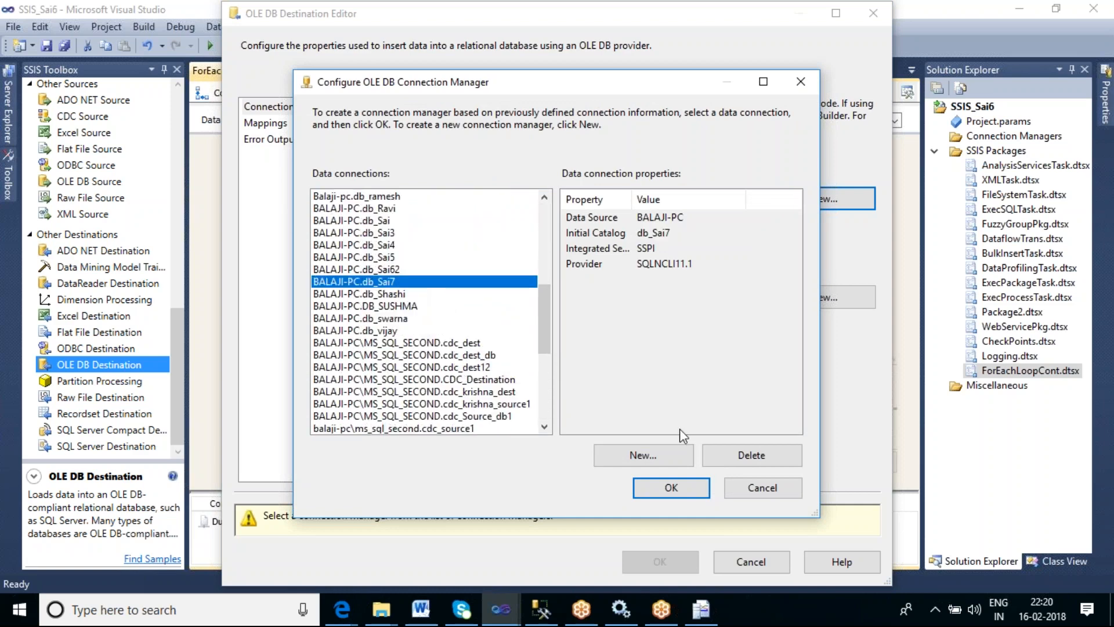
click(668, 488)
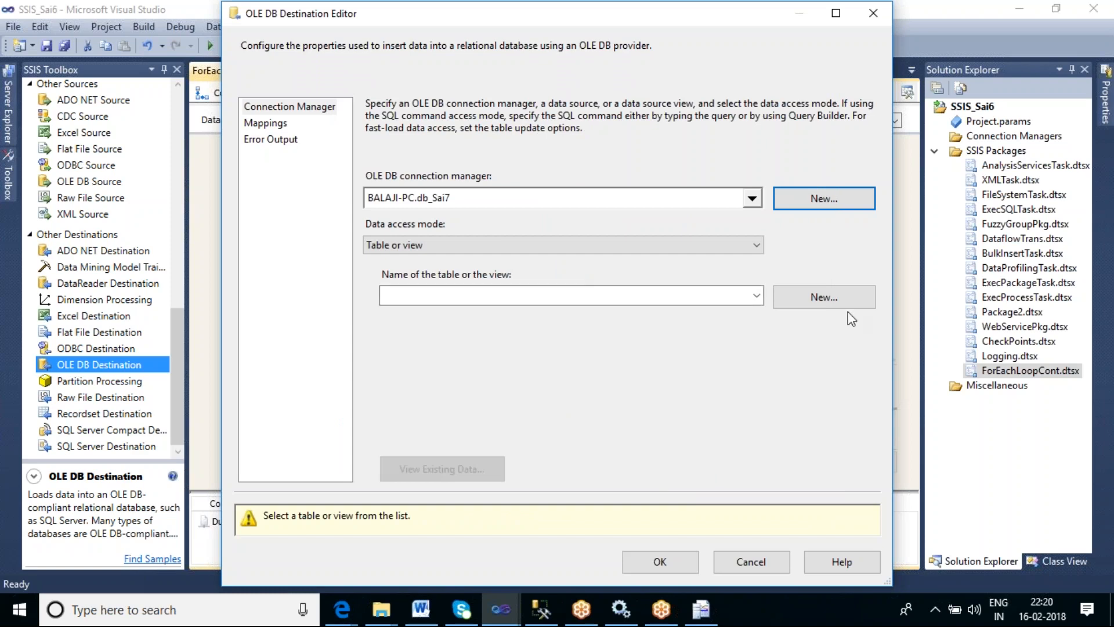
- Create a new destination table named tbl_ForeachLoop from the generated CREATE TABLE statement
click(780, 302)
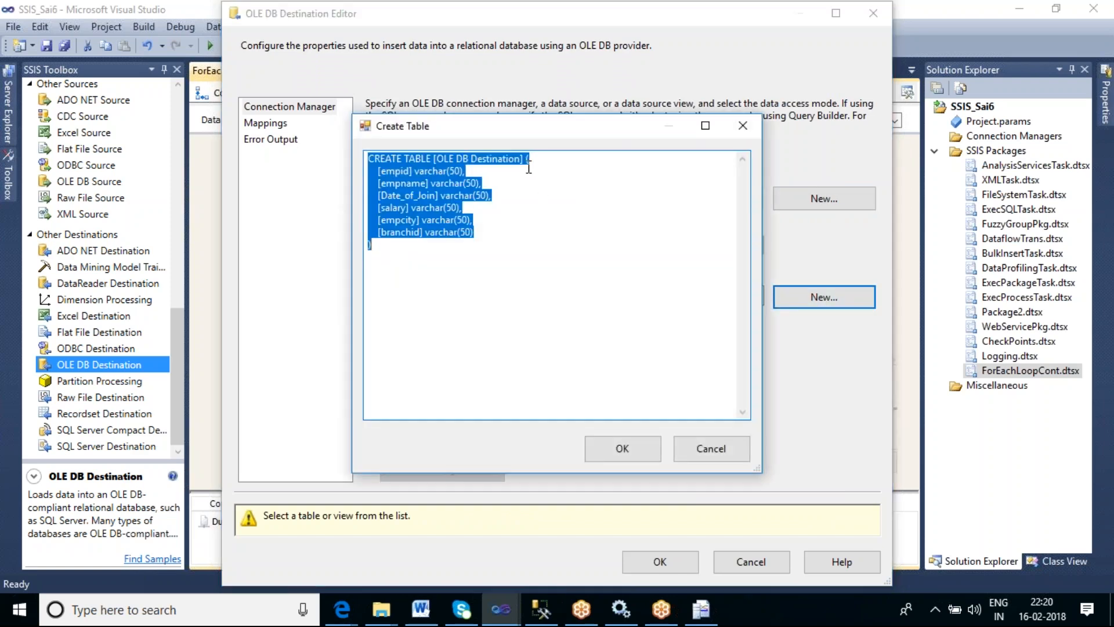
drag(436, 159, 521, 159)
text(tbl)
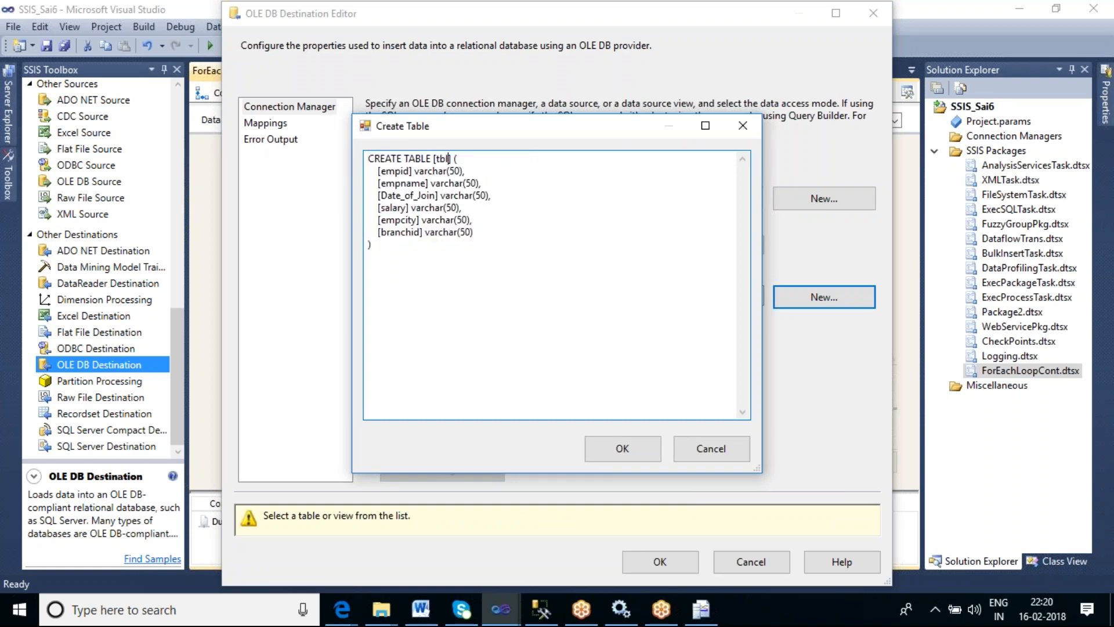
text(_ForeachLoop)
click(609, 460)
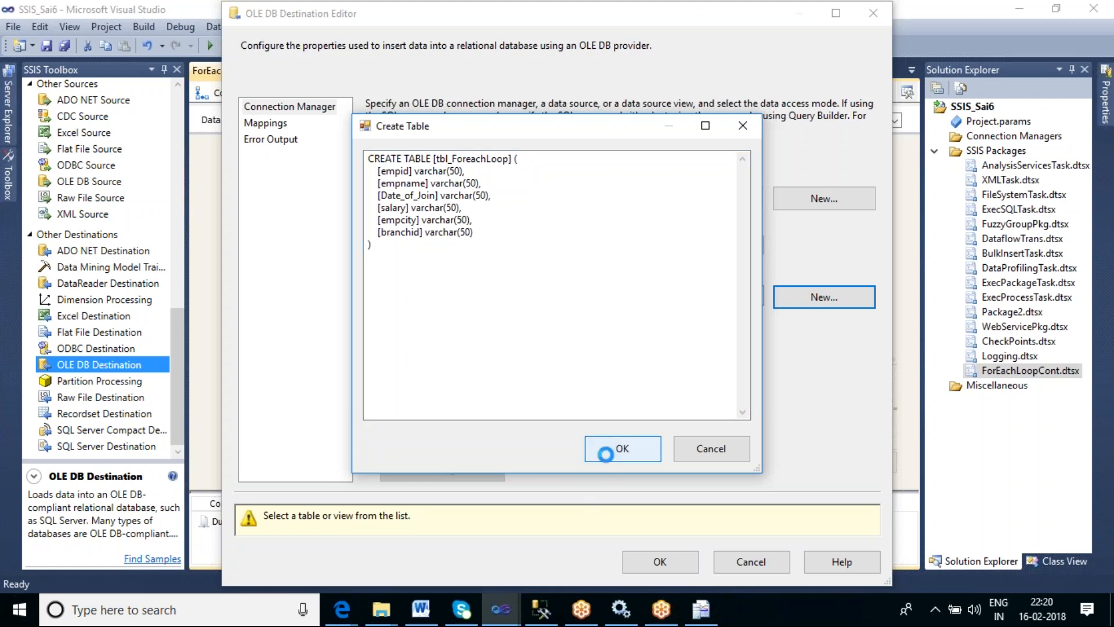
- Check the destination's column mappings and close the OLE DB Destination editor
click(258, 121)
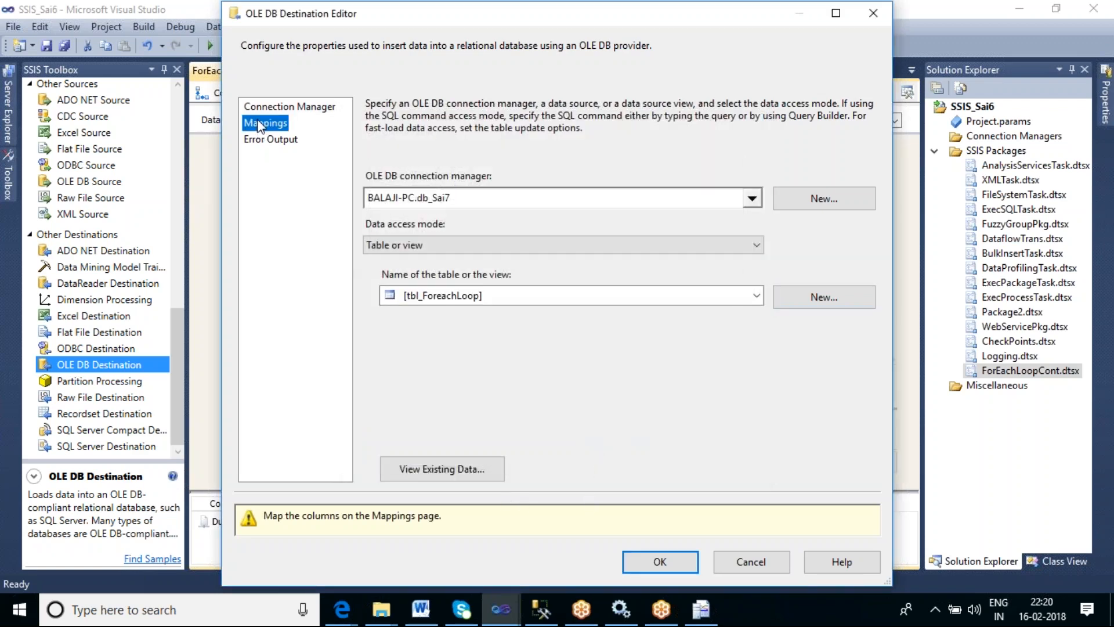
click(641, 515)
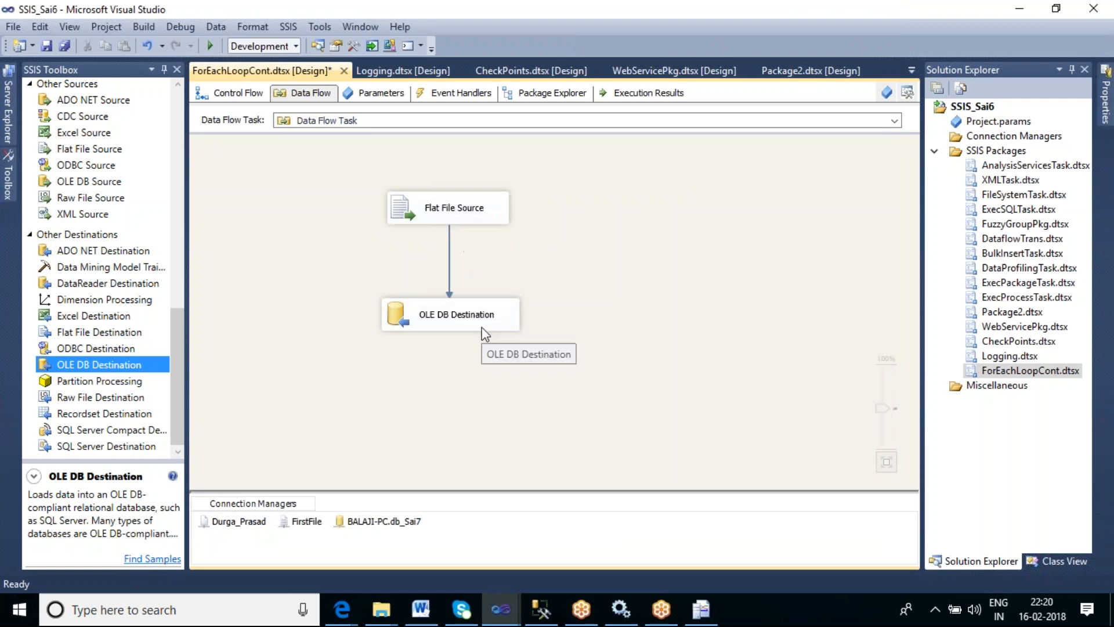
- Return to the control flow and look over the text files in the ContFiles folder
click(249, 94)
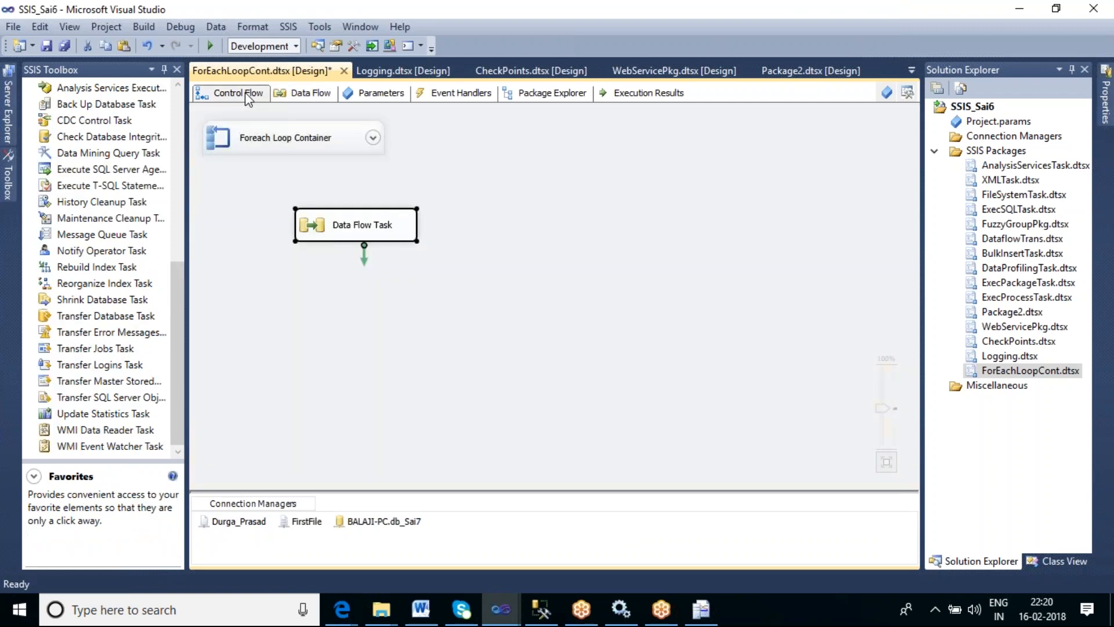
click(488, 286)
click(383, 609)
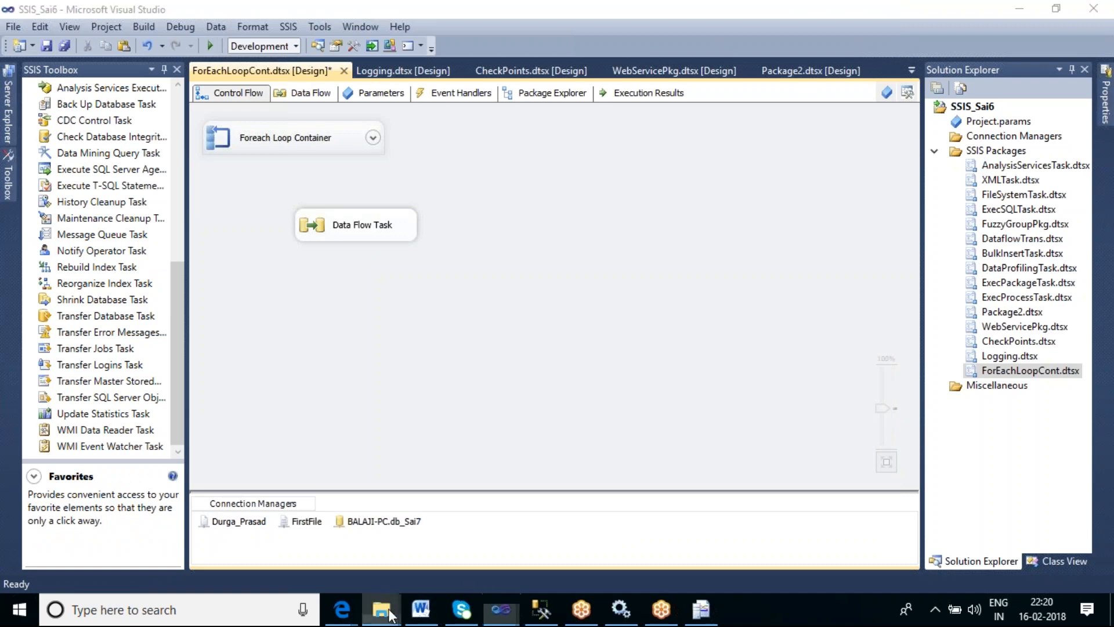
click(516, 541)
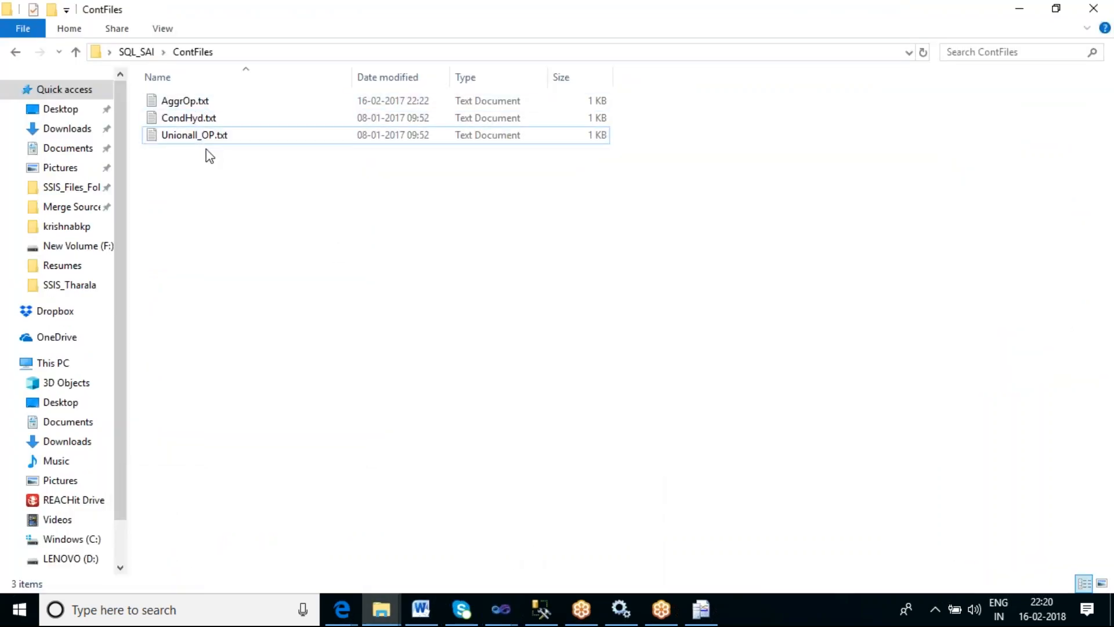
click(1021, 12)
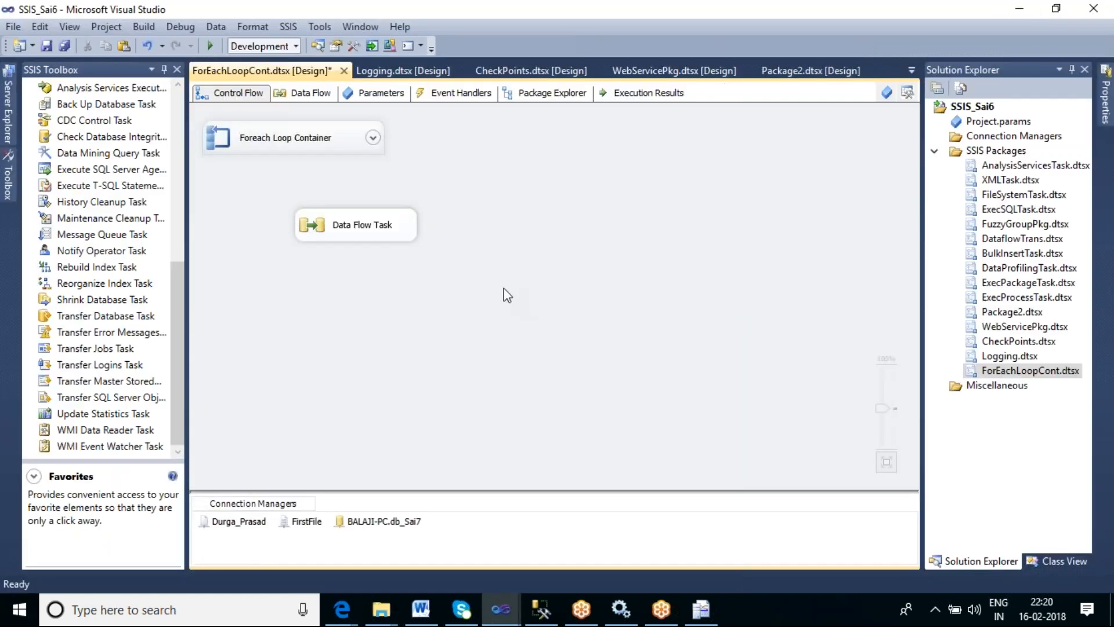
- Add a second Data Flow Task below the first and connect the first task to it
click(176, 99)
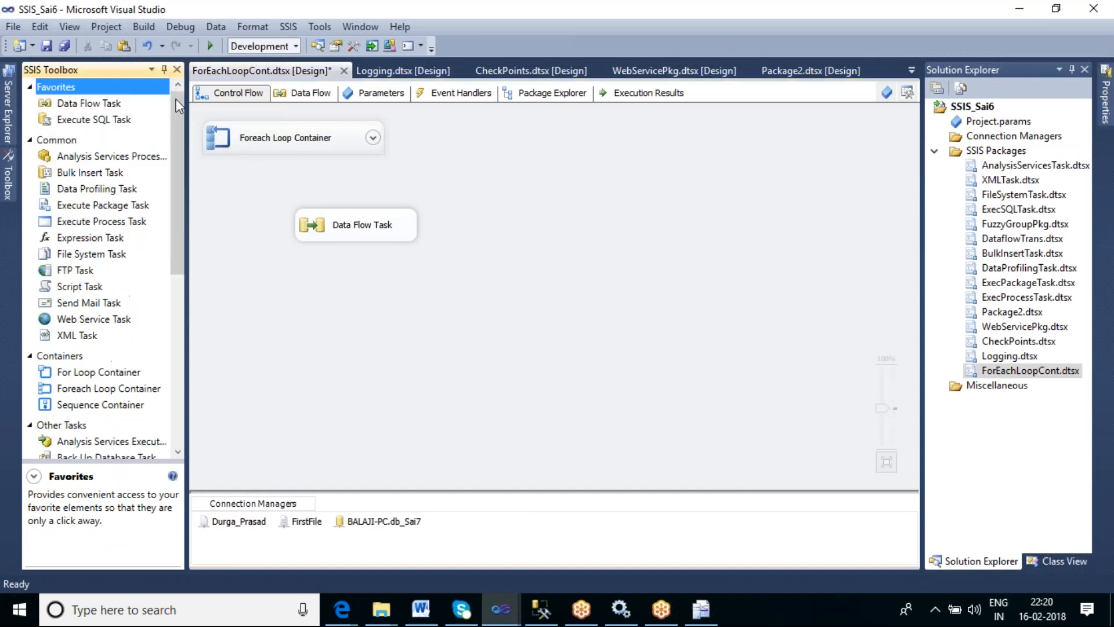
click(121, 102)
drag(332, 298, 333, 298)
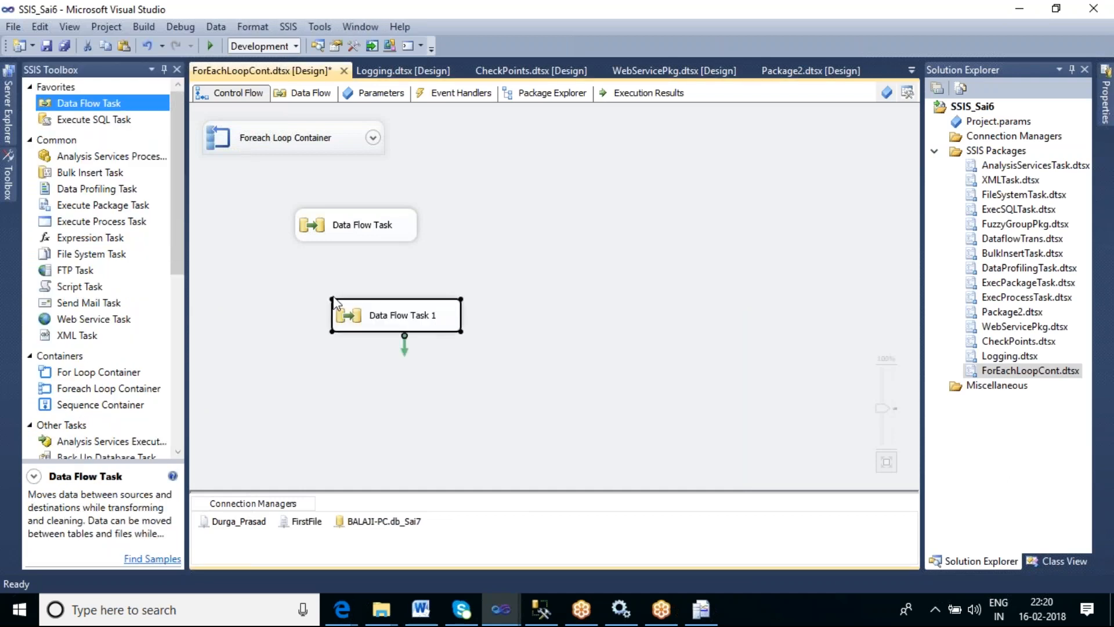
click(374, 235)
drag(364, 254, 406, 318)
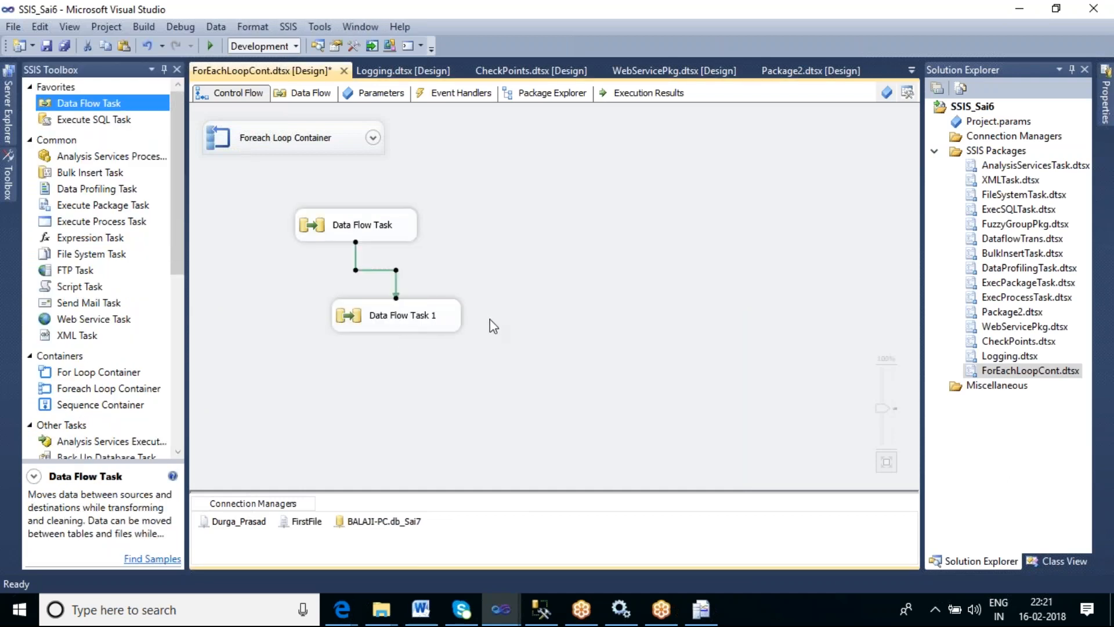
drag(395, 224, 483, 203)
drag(436, 317, 500, 300)
click(582, 403)
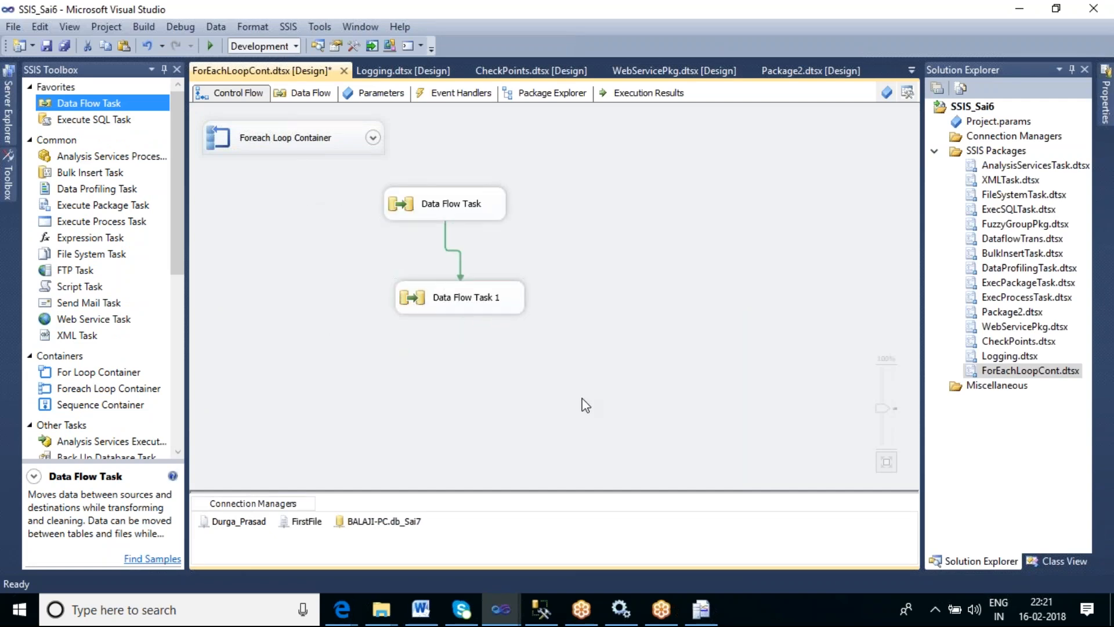
- Look through the ContFiles folder and select Unionall_OP.txt
click(388, 603)
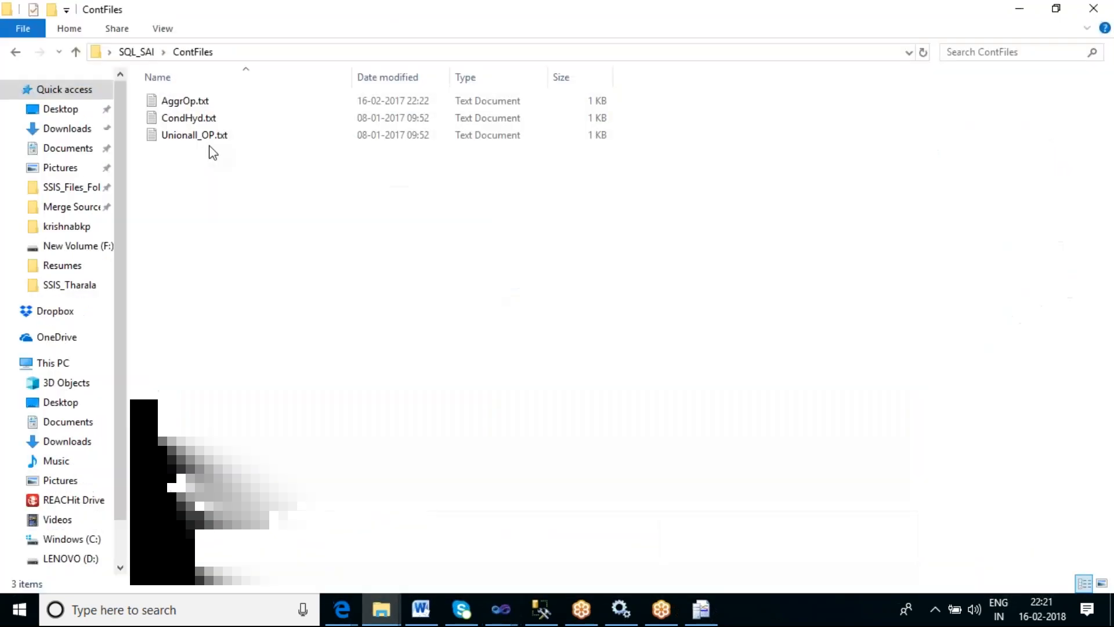
click(197, 137)
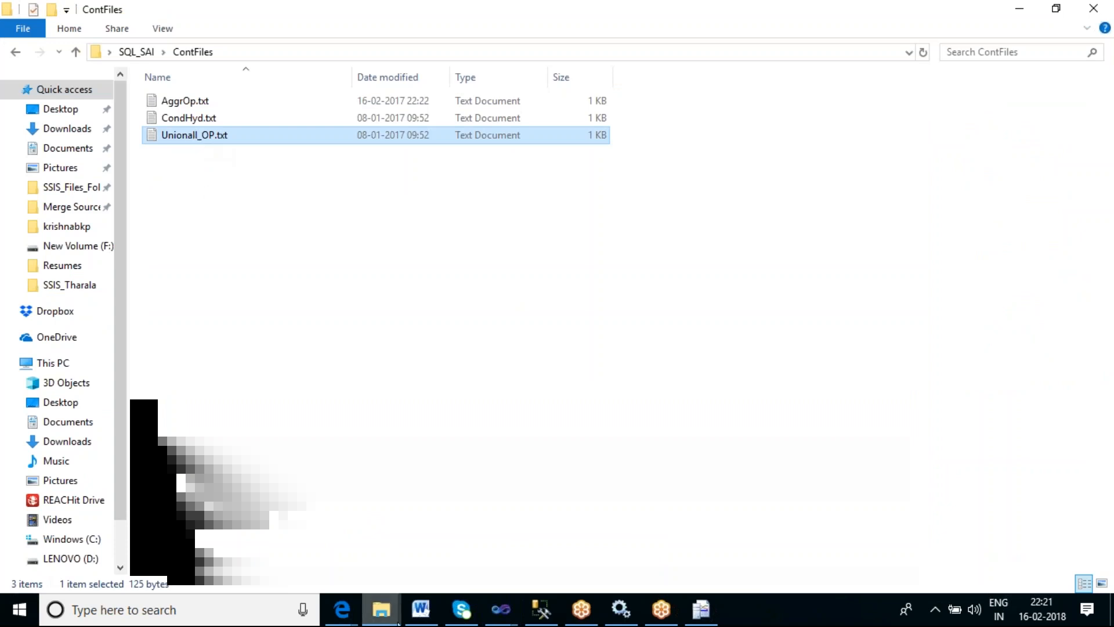
mouse_move(579, 620)
mouse_move(500, 609)
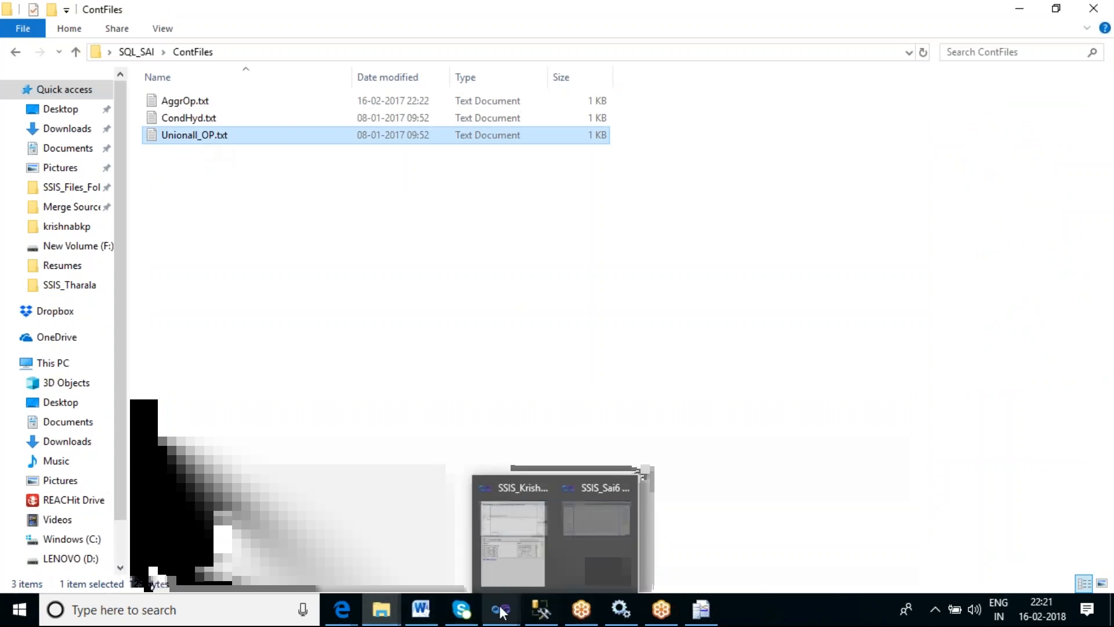
click(579, 558)
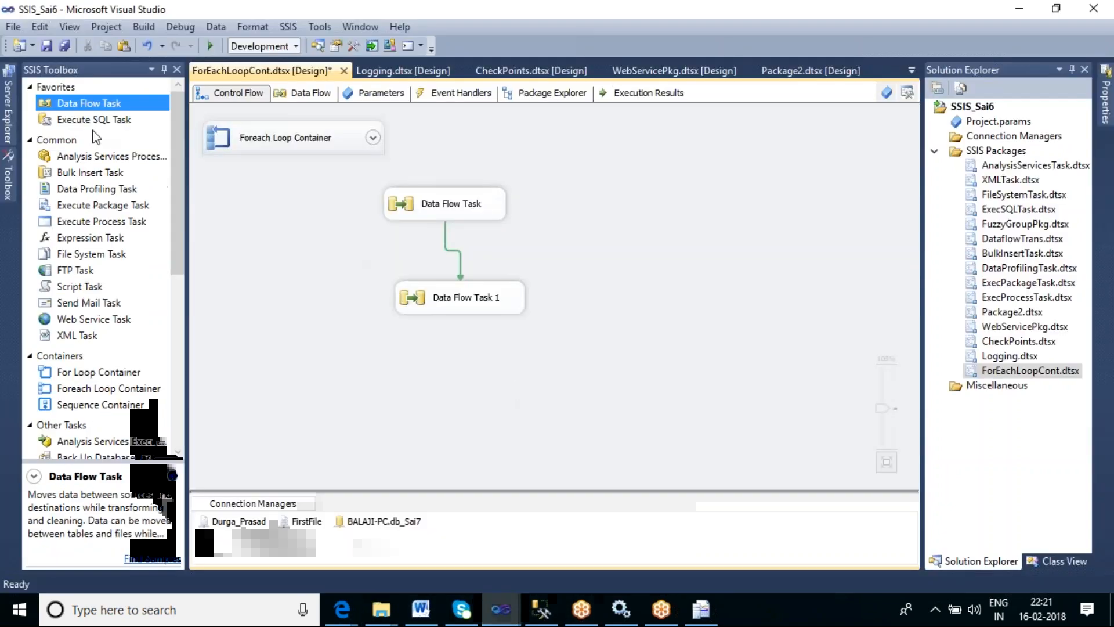
- Add a third Data Flow Task connected below Data Flow Task 1
click(79, 102)
drag(384, 375, 423, 373)
click(458, 305)
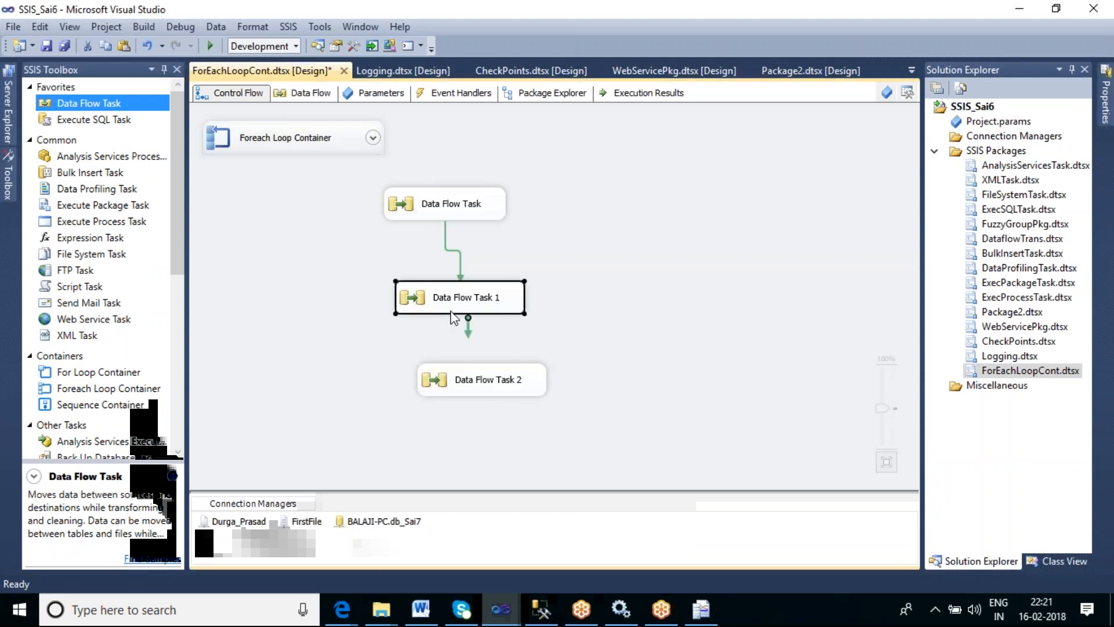
drag(466, 328, 504, 391)
click(653, 456)
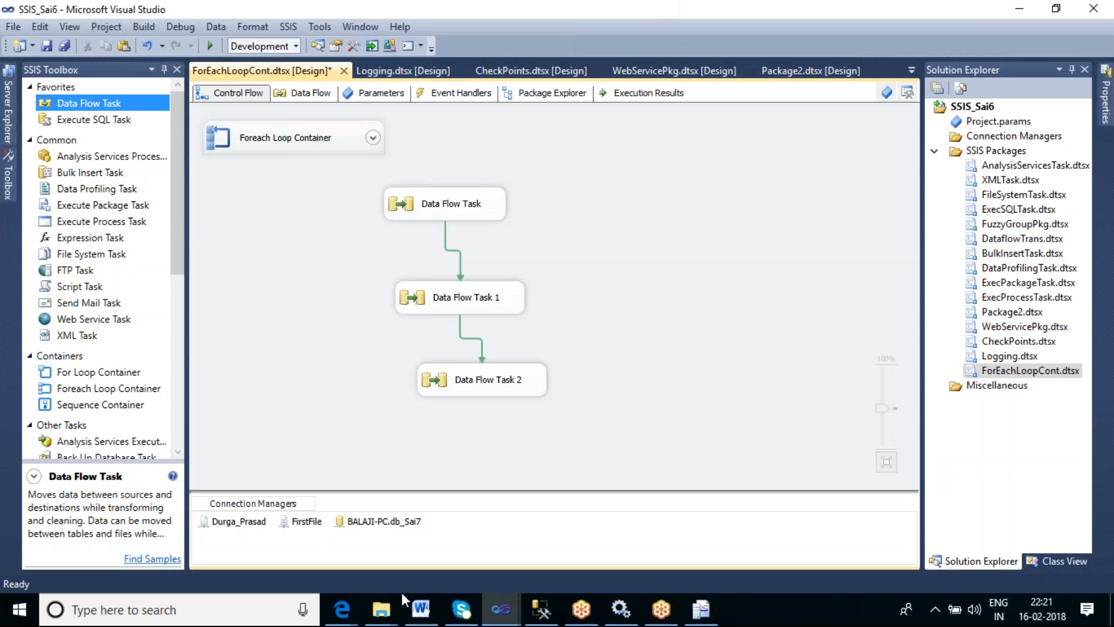
- Open CondHyd.txt from the ContFiles folder to inspect its contents, then close it
click(387, 618)
click(564, 505)
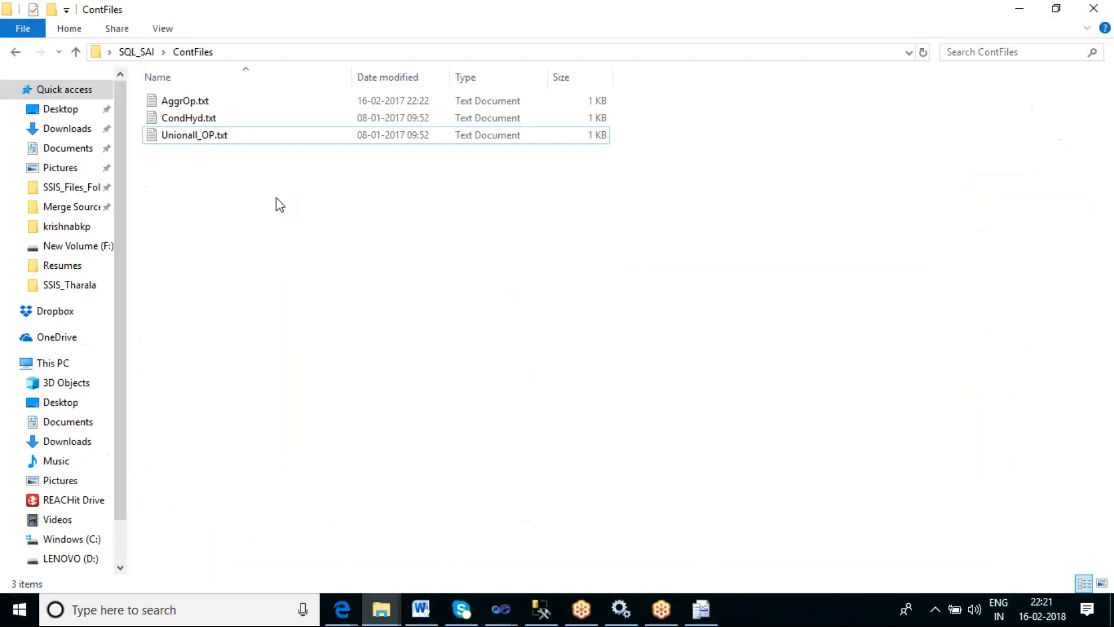
click(207, 122)
double_click(208, 124)
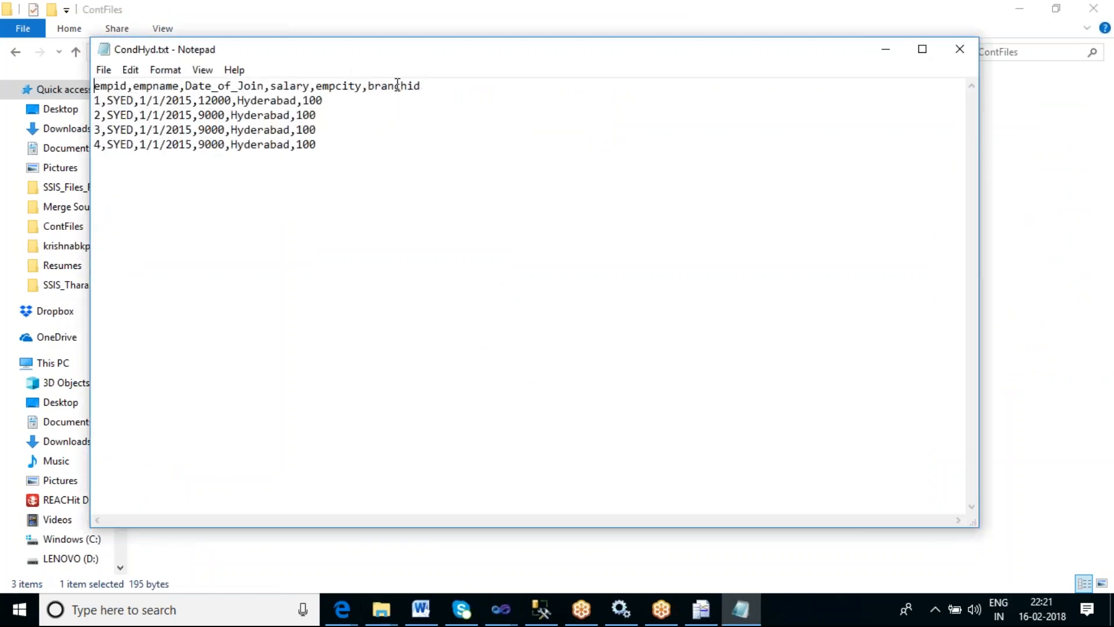
click(963, 55)
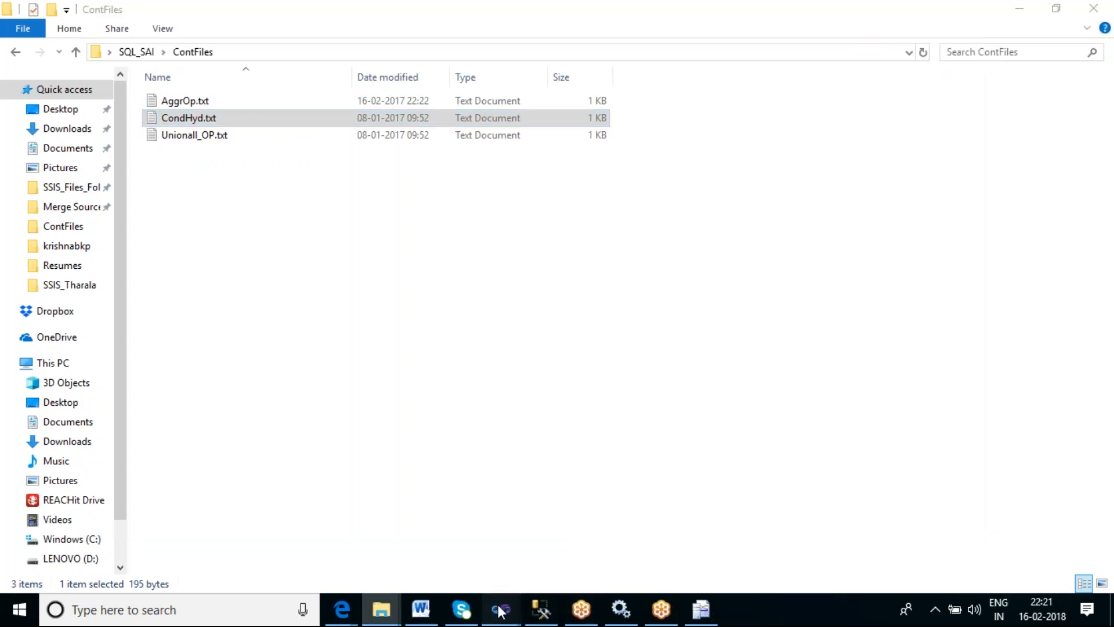
- Delete Data Flow Task 1 and Data Flow Task 2 from the control flow
mouse_move(501, 609)
click(580, 493)
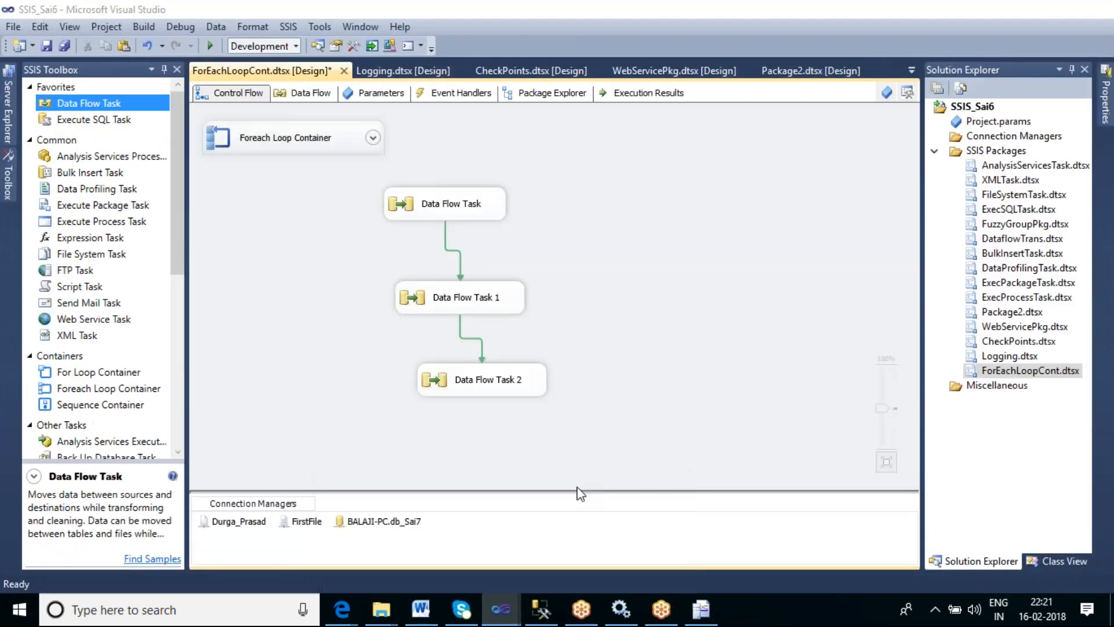
click(498, 214)
click(514, 299)
click(522, 375)
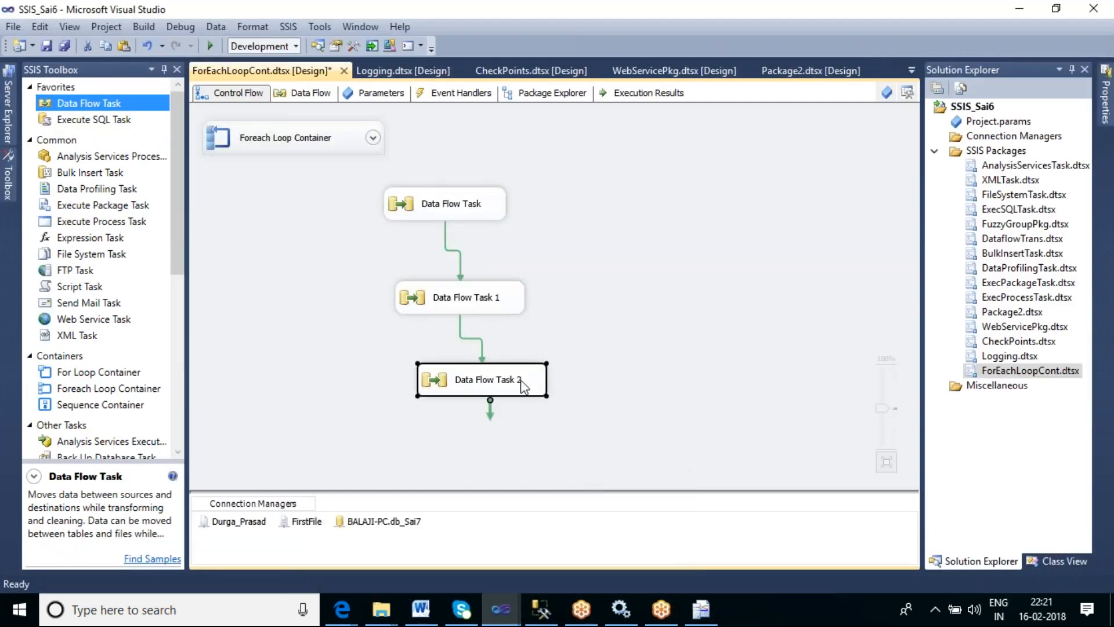
click(626, 318)
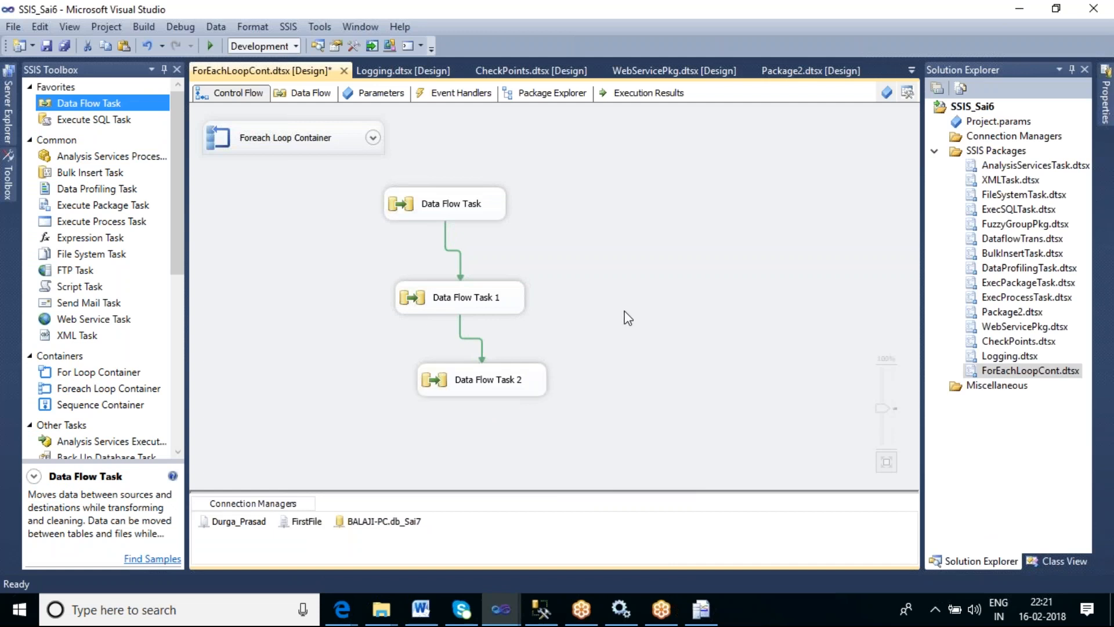
click(508, 299)
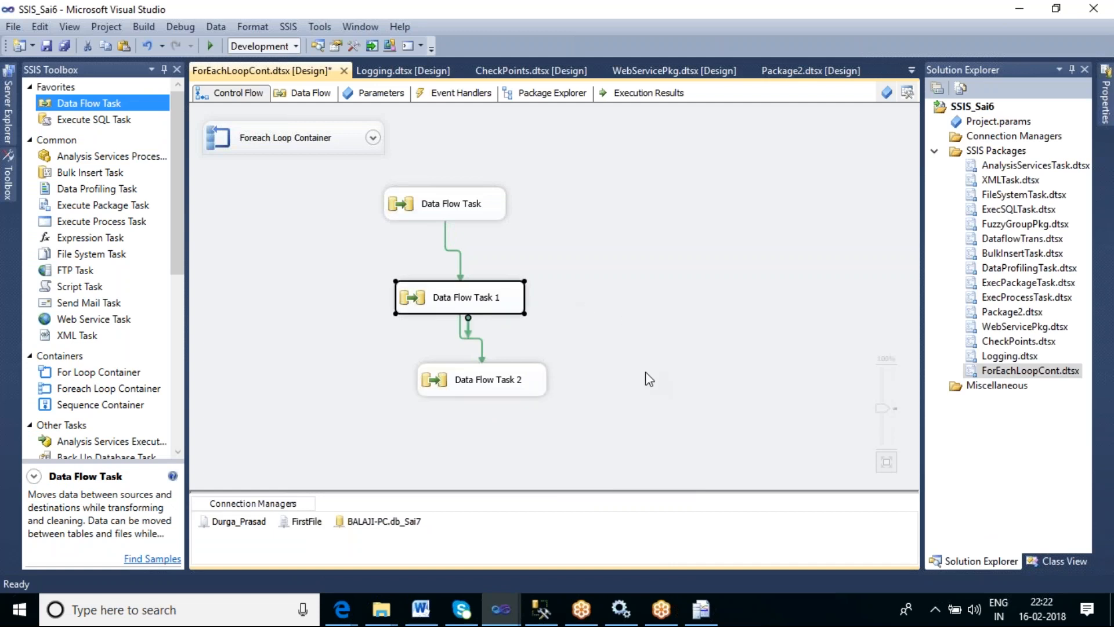
key(Delete)
click(514, 381)
key(Delete)
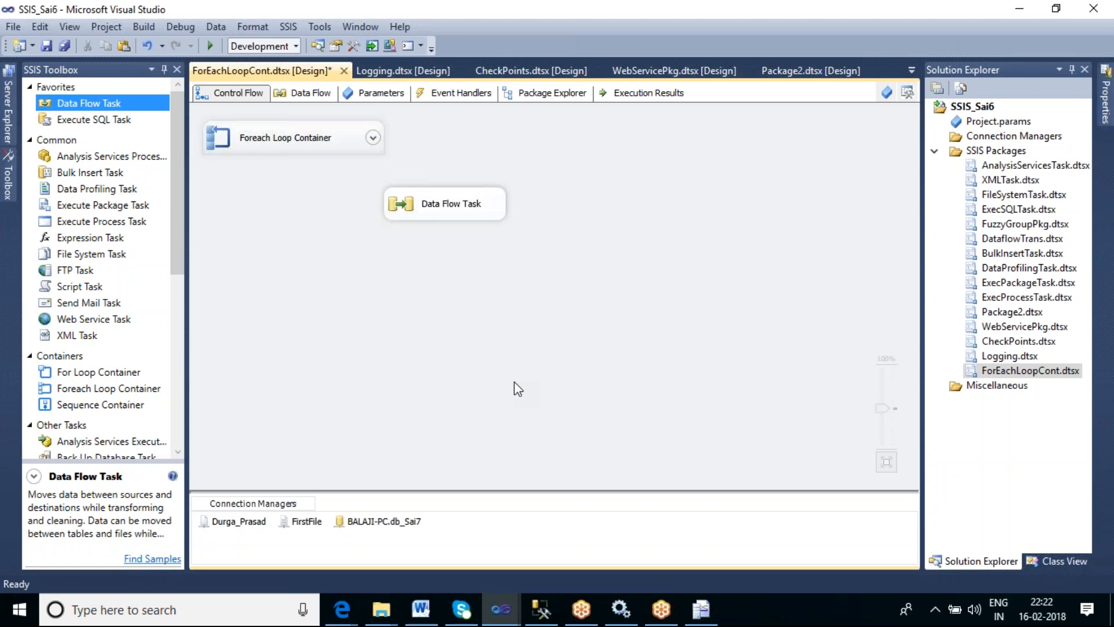
- Reposition the Data Flow Task and review the Flat File Source's connection manager in its data flow
drag(470, 211, 503, 252)
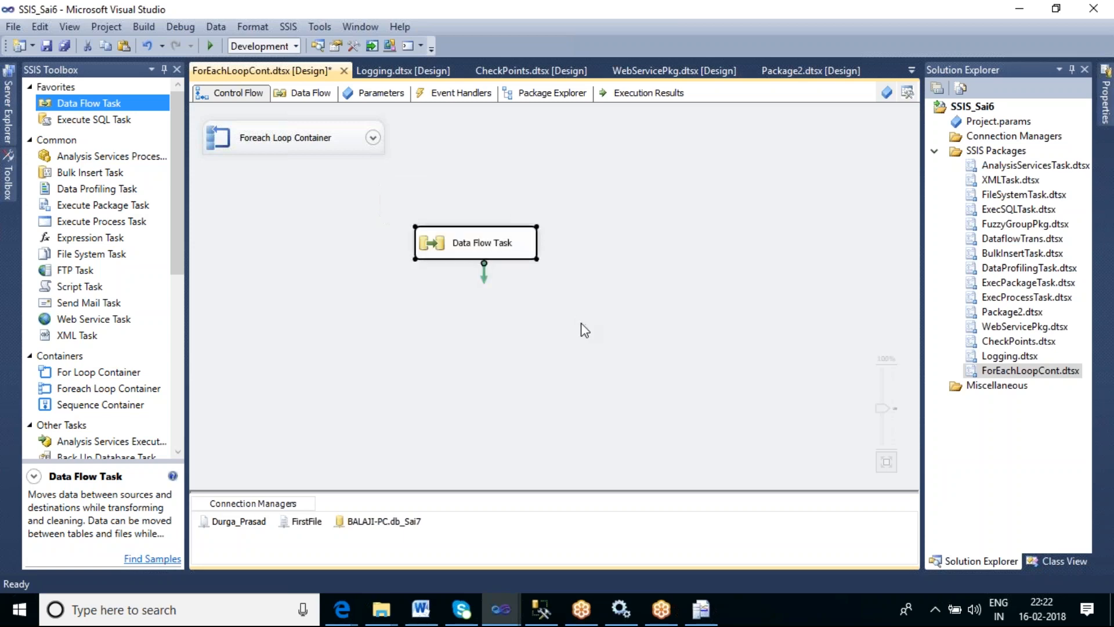
double_click(516, 248)
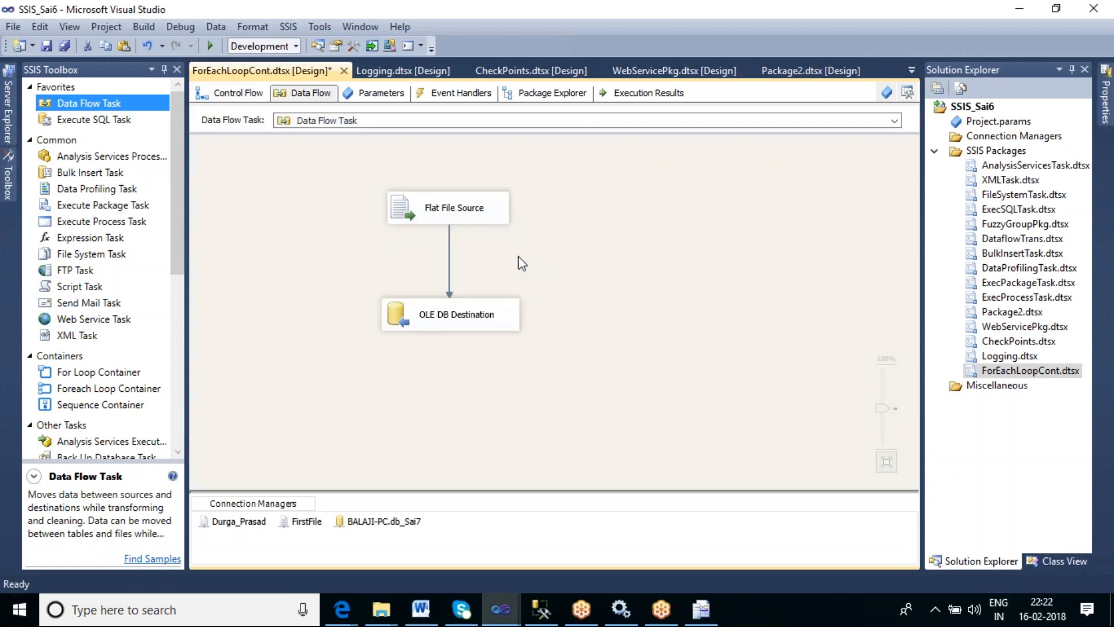
double_click(494, 220)
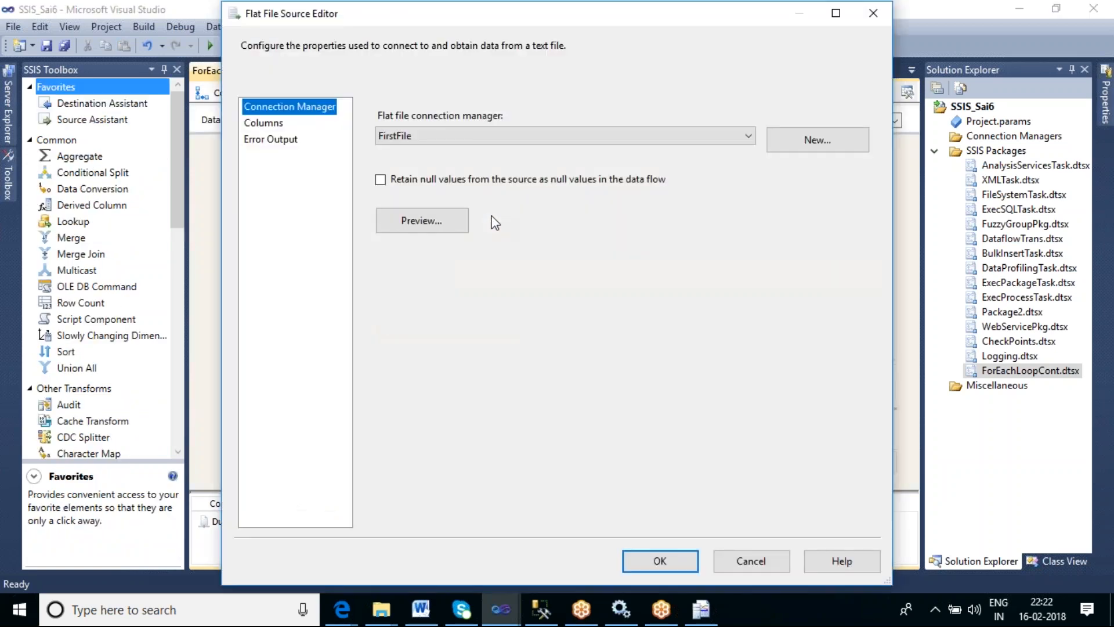
click(750, 561)
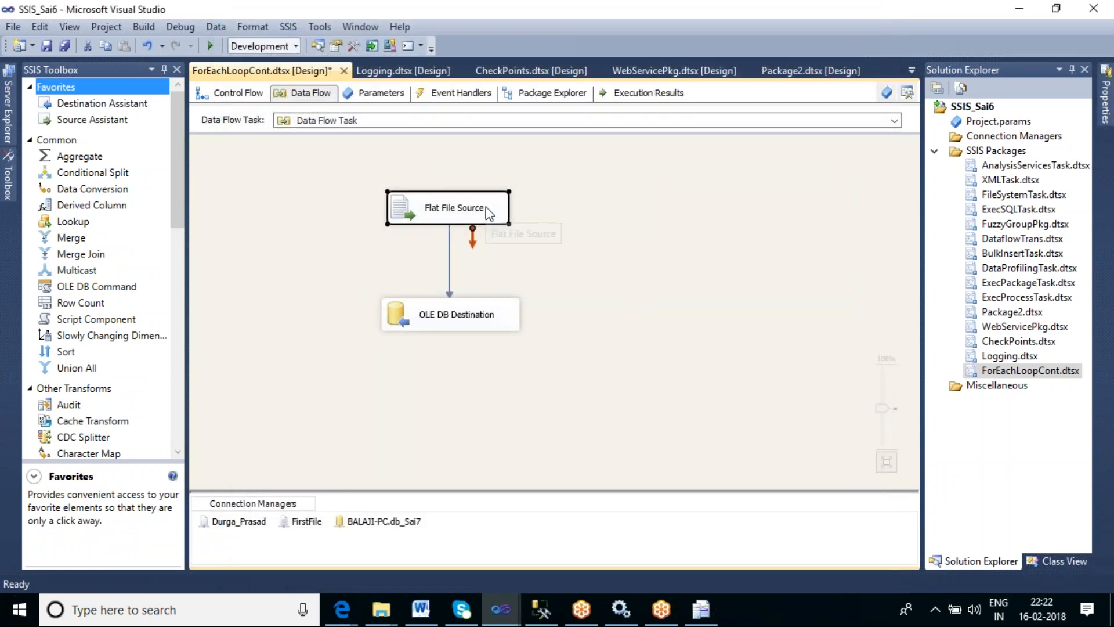
- Open the FirstFile flat file connection manager to review its file path, then cancel the editor
click(306, 523)
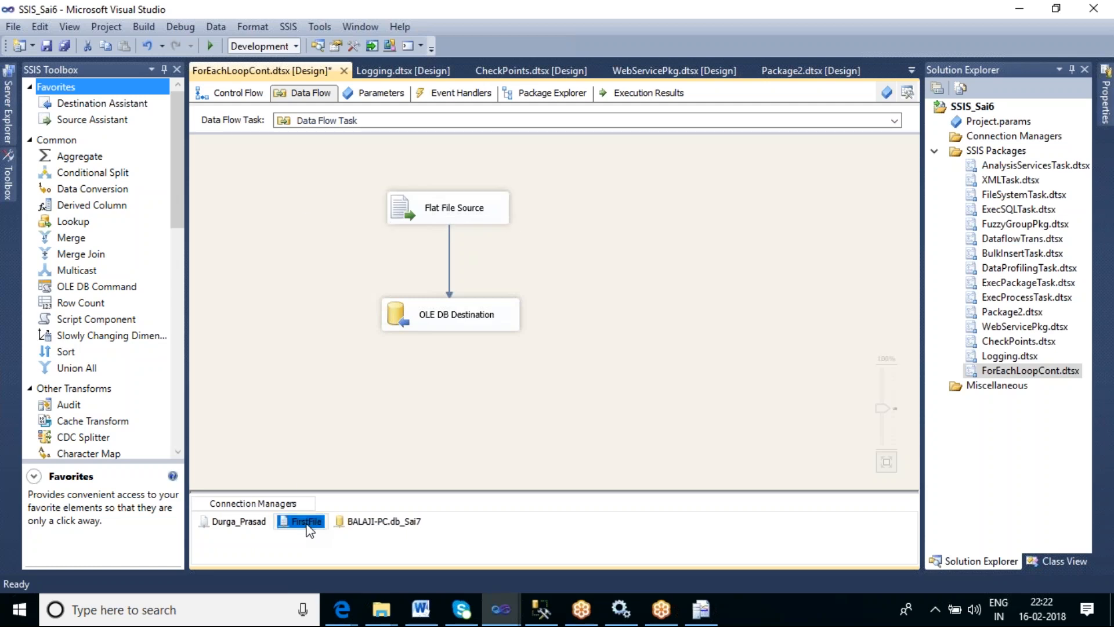
right_click(306, 523)
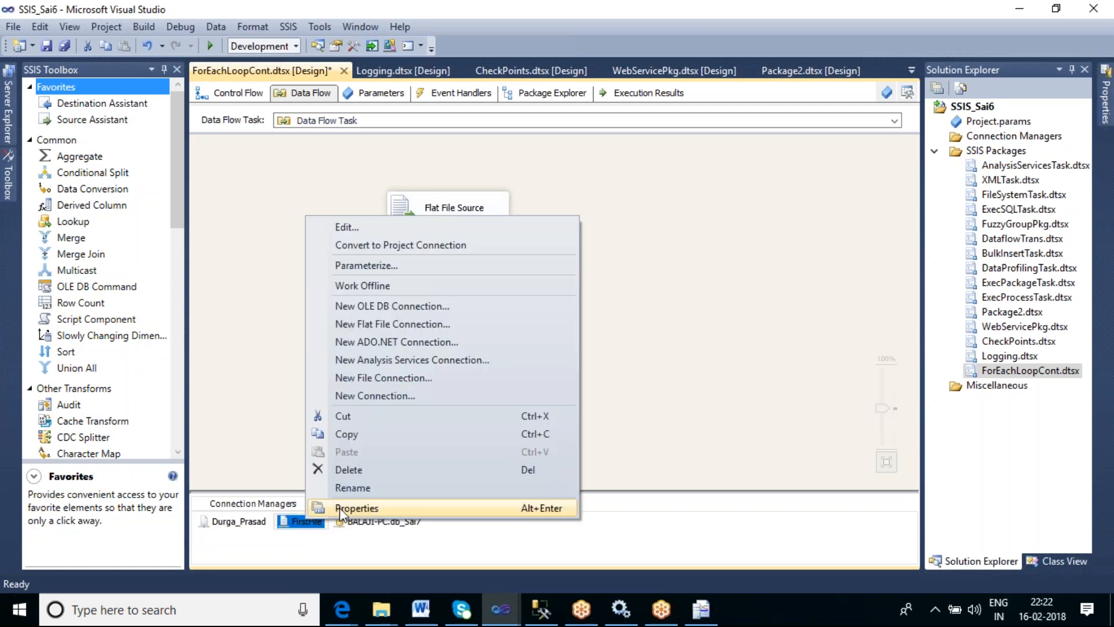
click(361, 226)
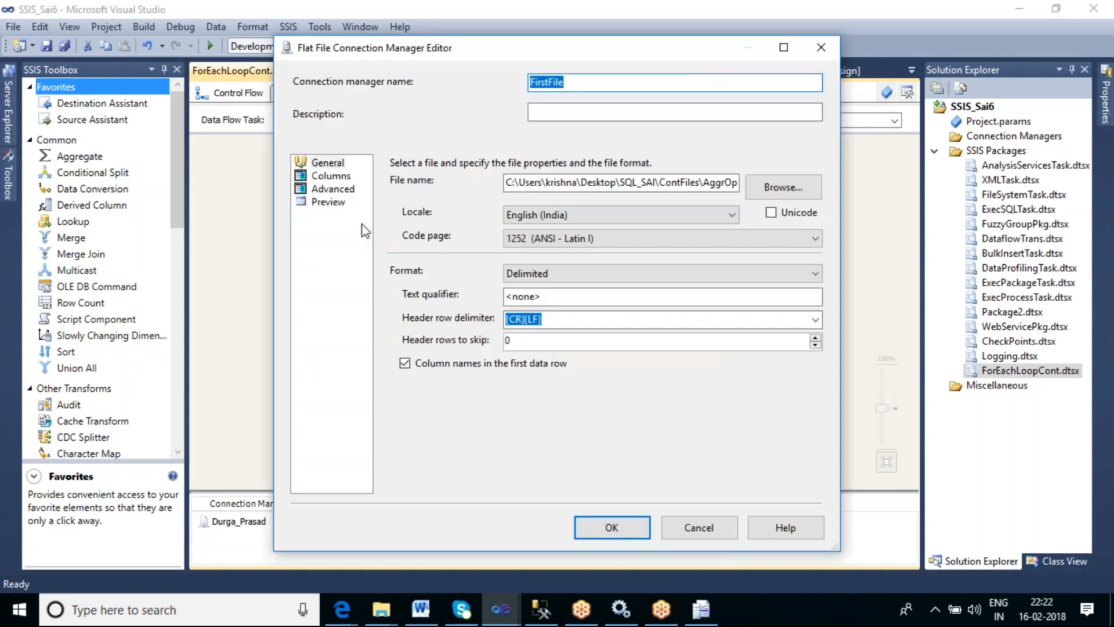
click(704, 185)
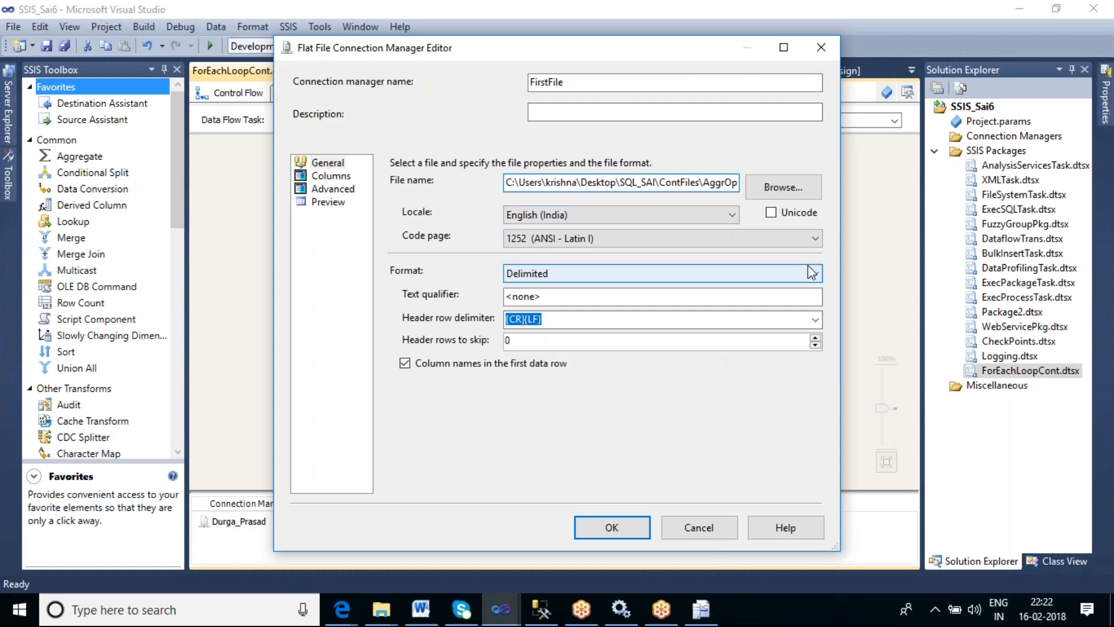
key(End)
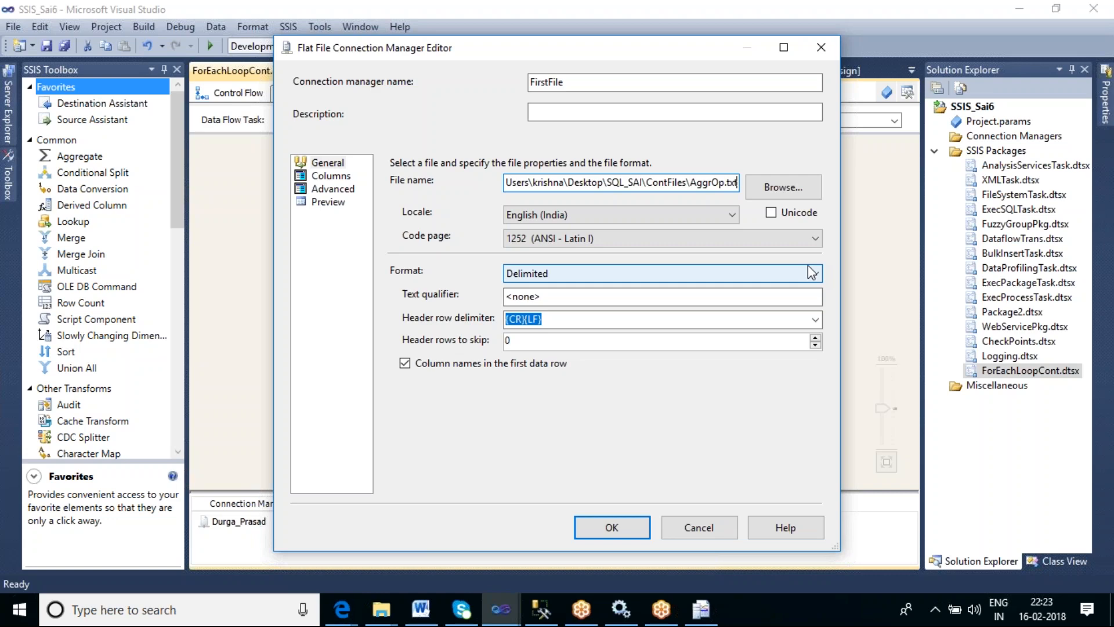
click(717, 527)
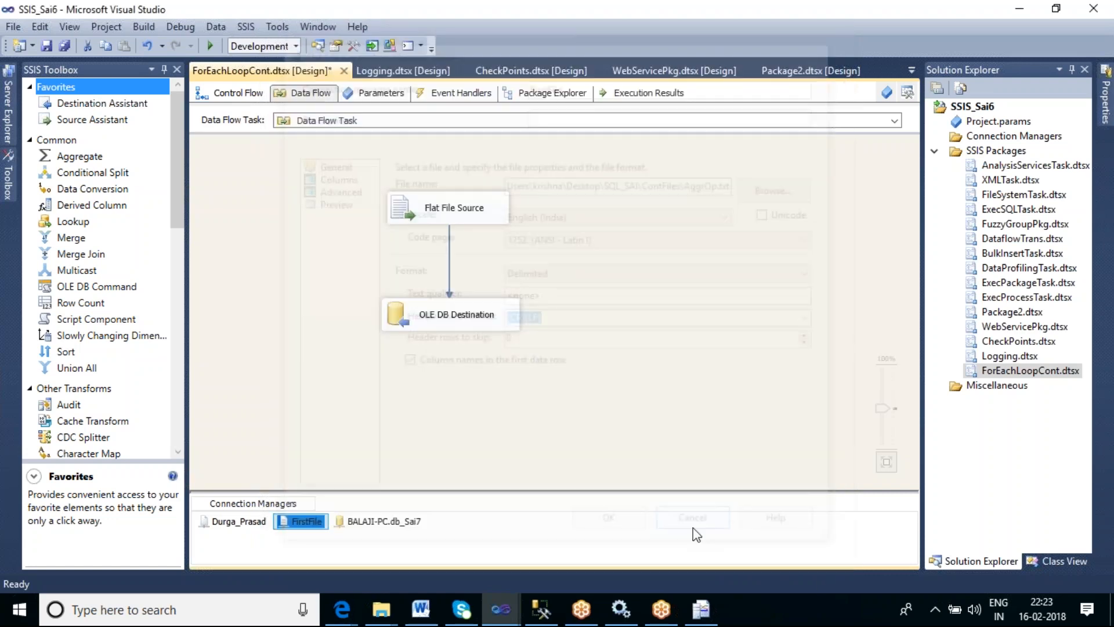
- Return to the control flow and add a new Foreach Loop Container beside the Data Flow Task
click(705, 378)
click(232, 97)
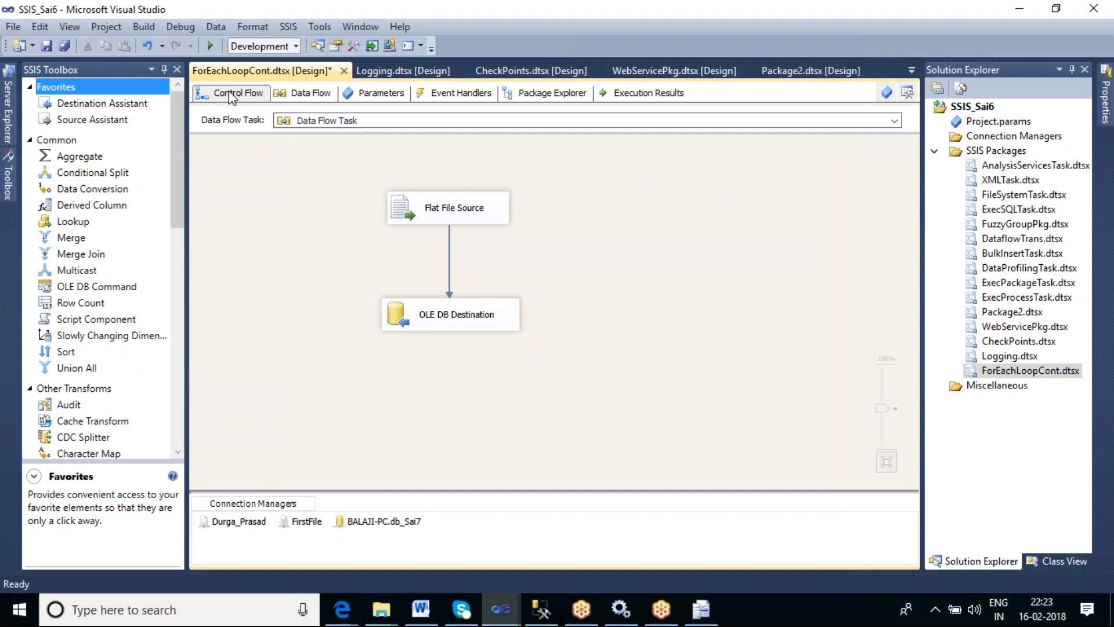
click(582, 308)
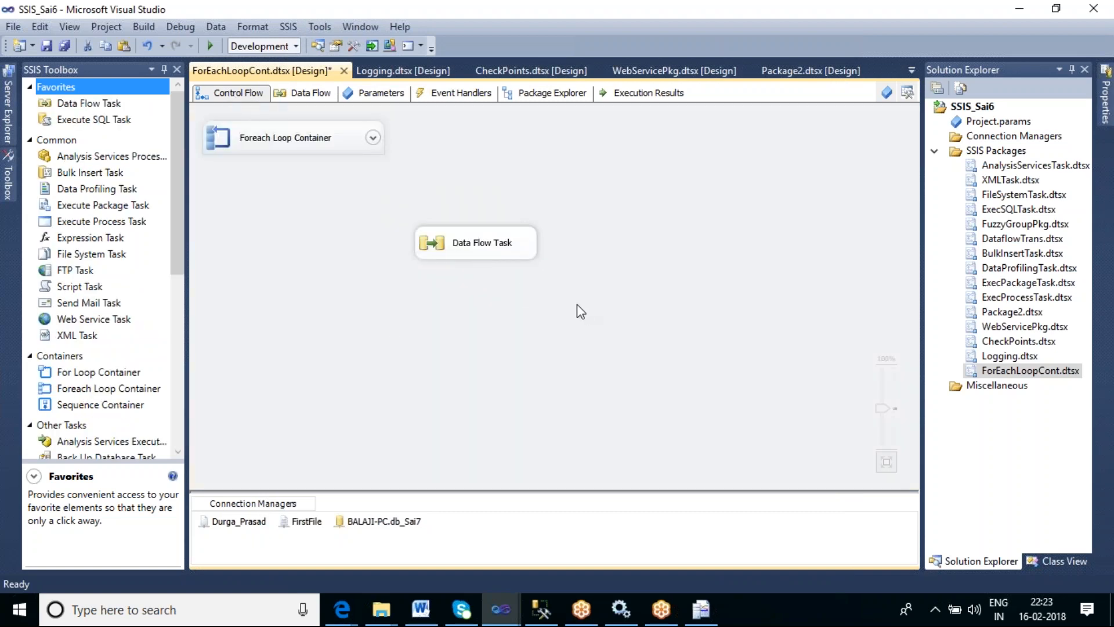
click(123, 391)
click(540, 163)
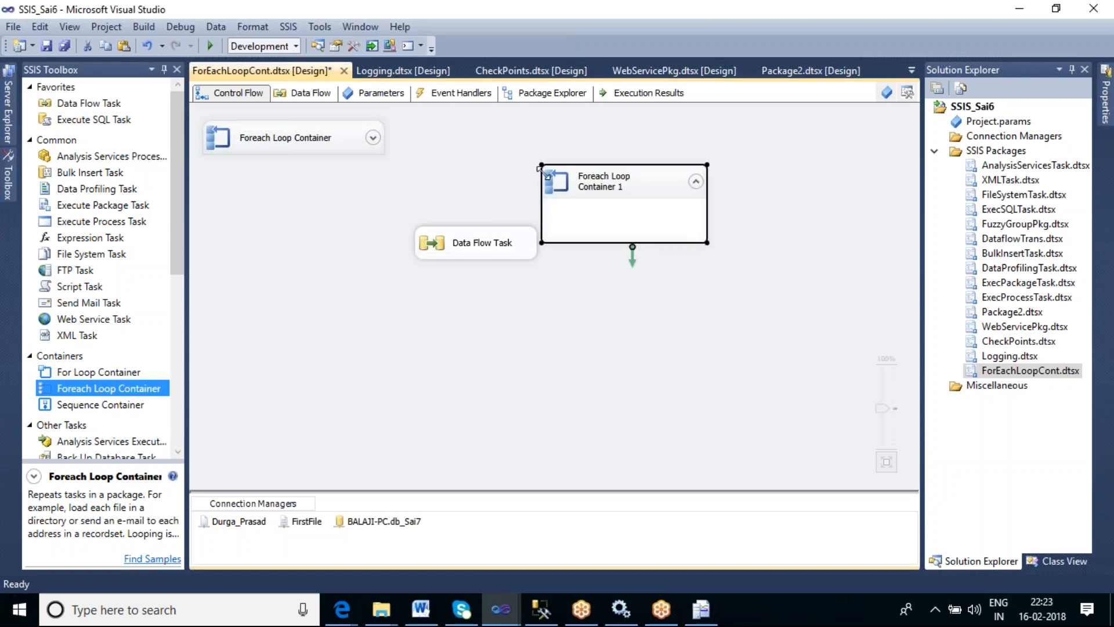
- Move the Data Flow Task inside the new Foreach Loop Container and reposition the container
drag(509, 246, 637, 216)
drag(627, 320, 628, 320)
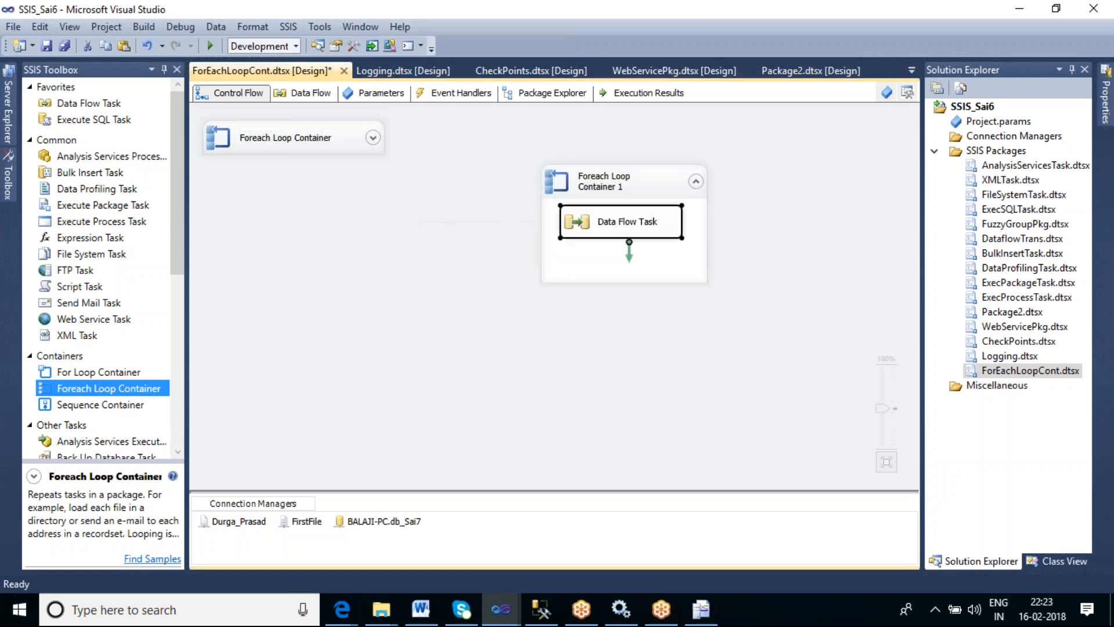
drag(641, 183, 475, 191)
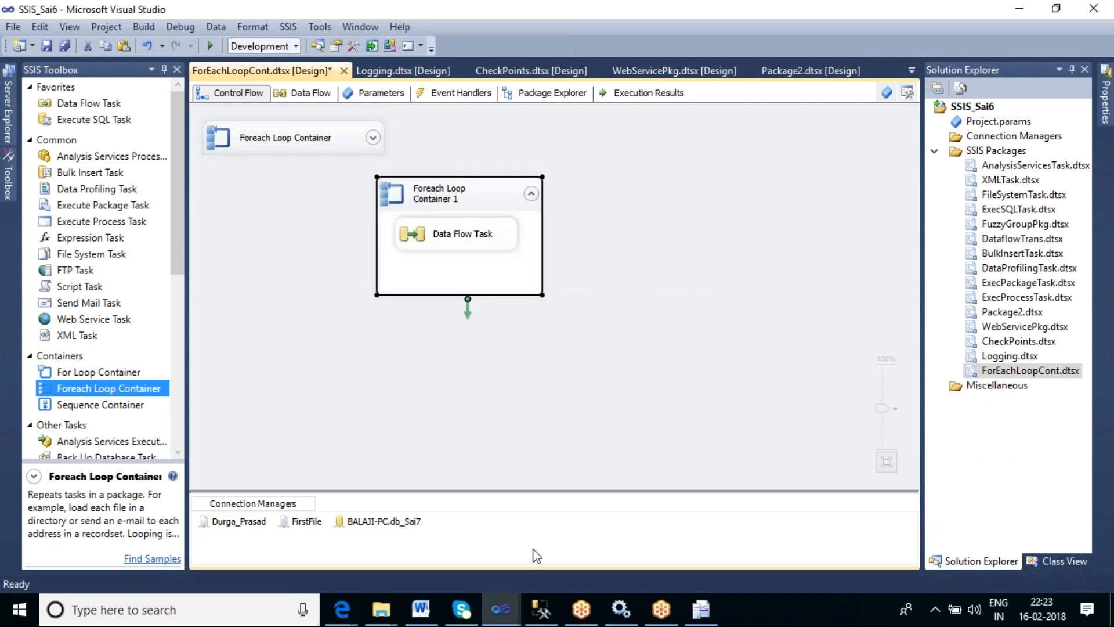
click(620, 380)
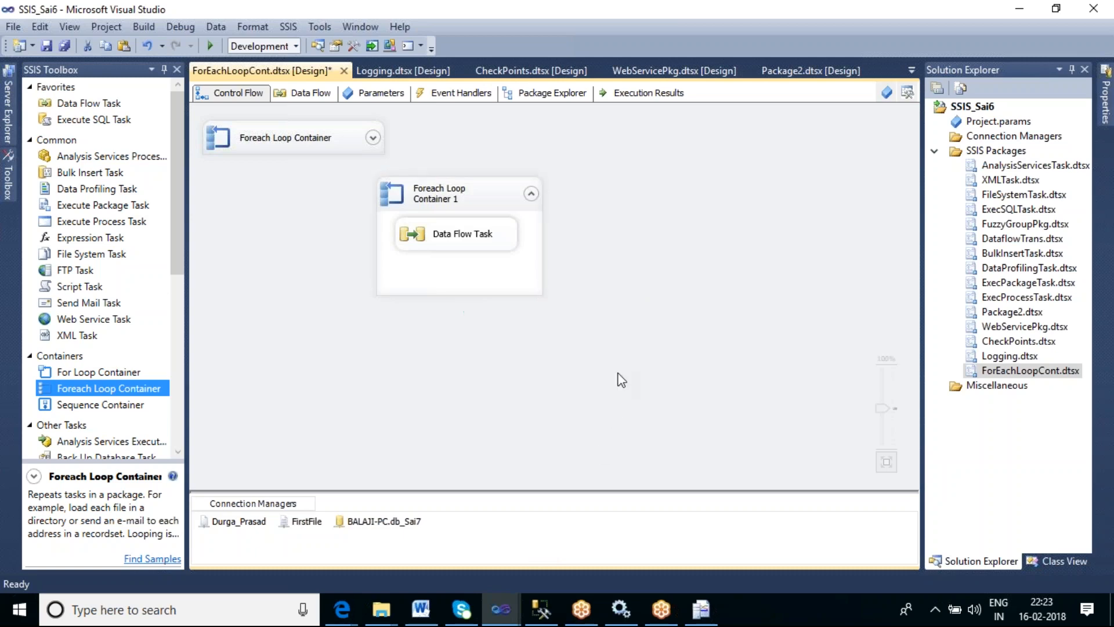
- In the Foreach Loop Editor's collection settings, set the File Enumerator folder to Desktop\SQL_SAI\ContFiles with files *.*
click(484, 192)
double_click(484, 193)
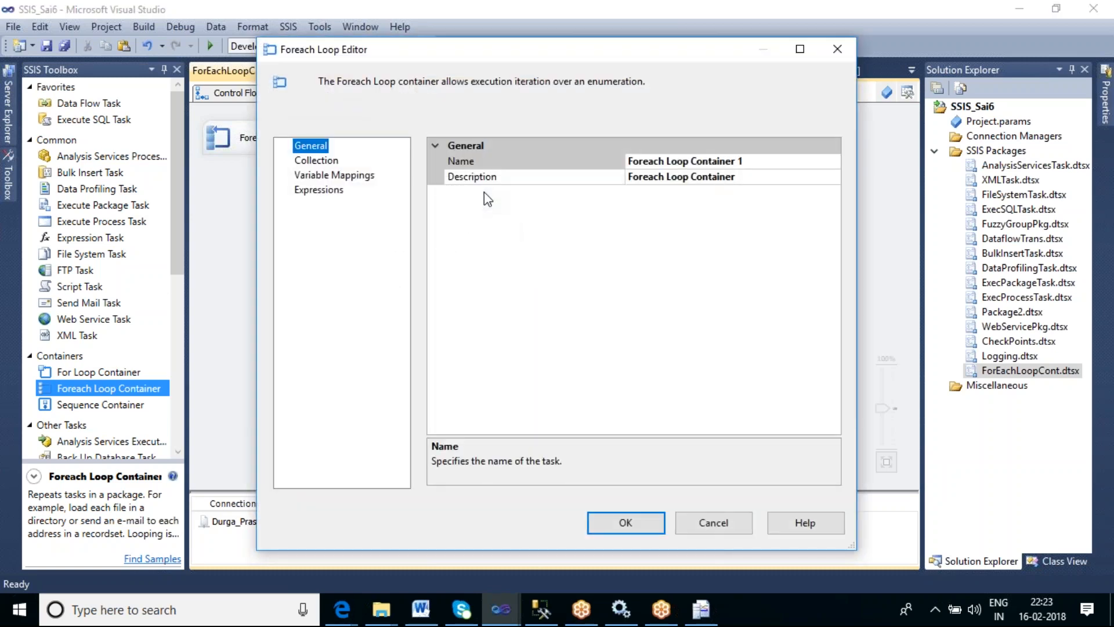
click(328, 162)
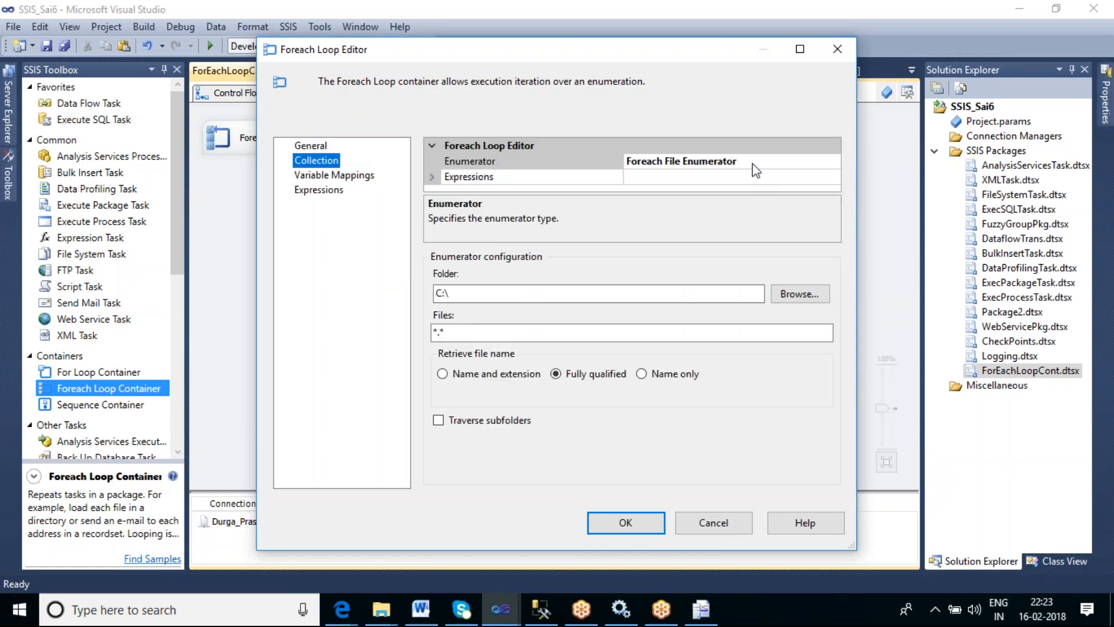
click(753, 163)
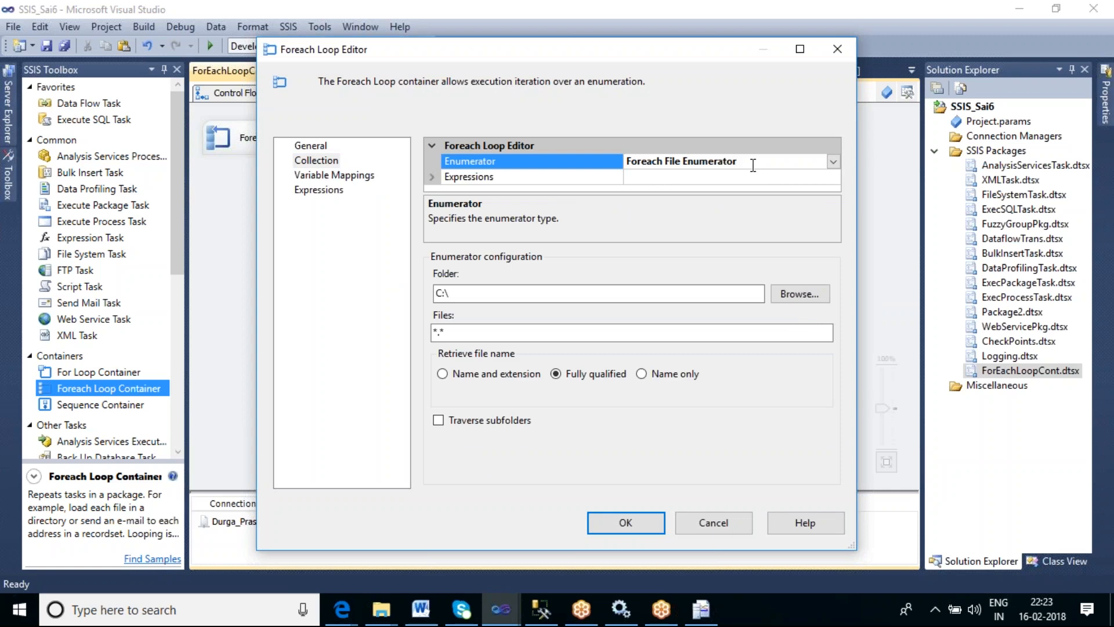
click(800, 294)
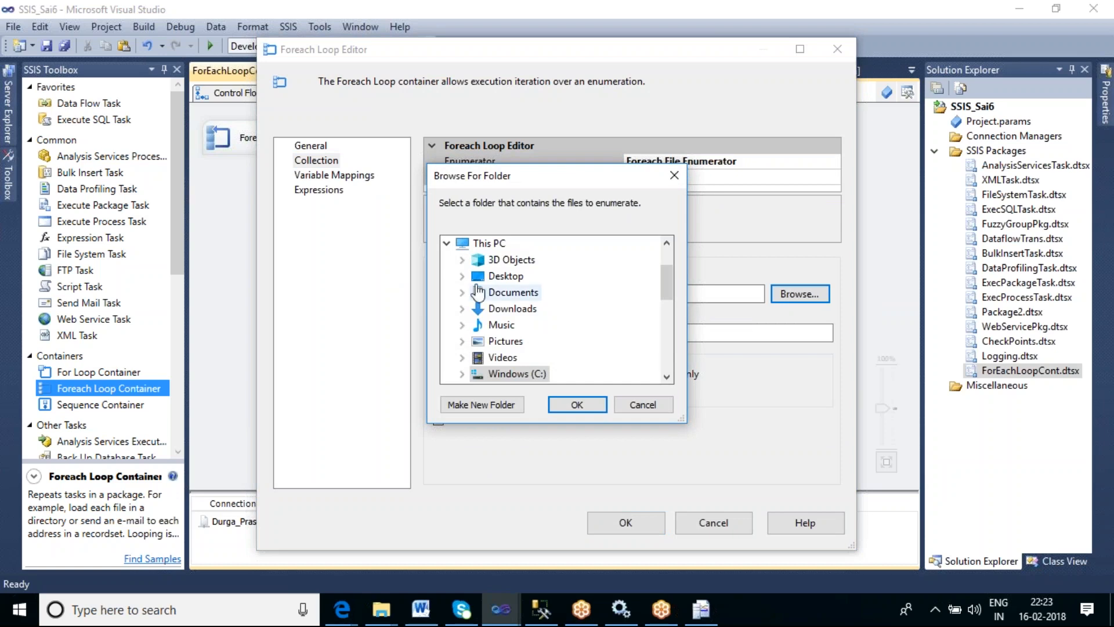
click(462, 275)
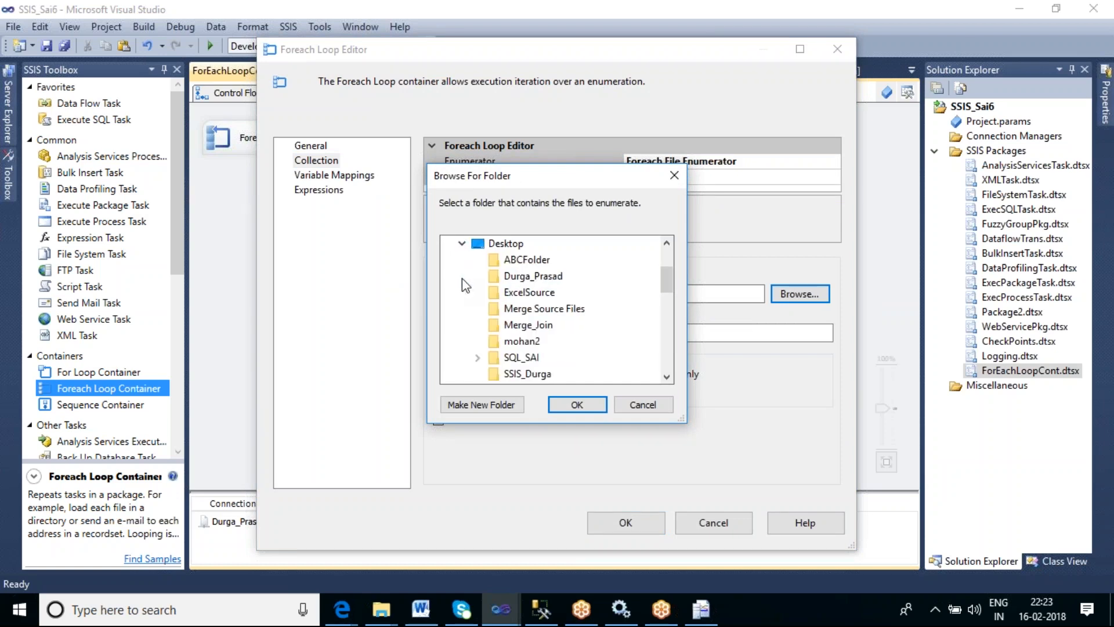
click(477, 357)
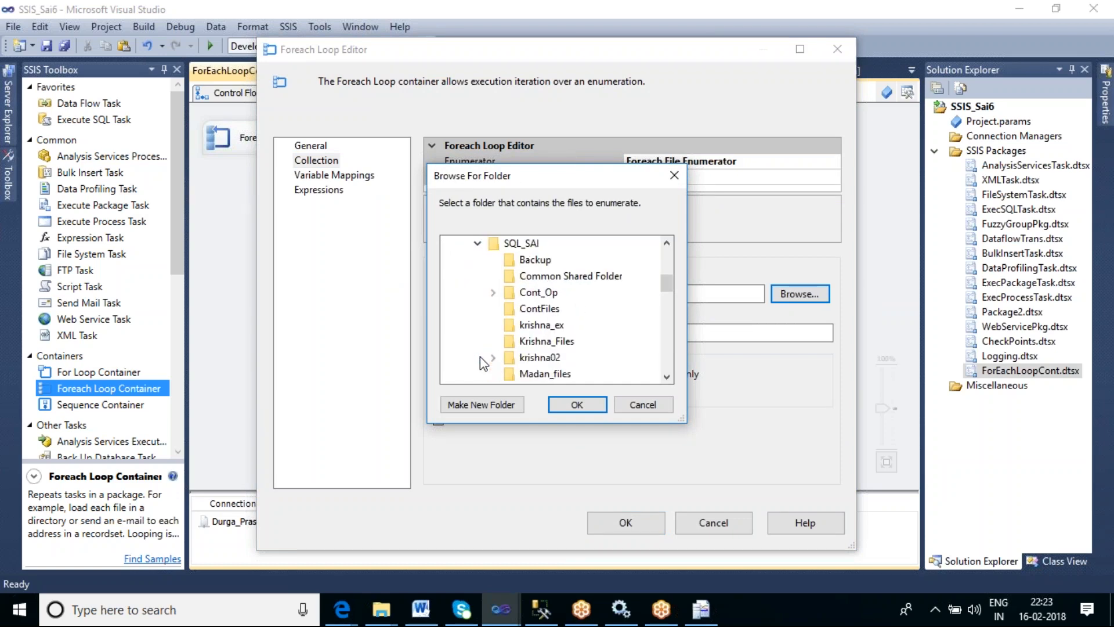
click(539, 309)
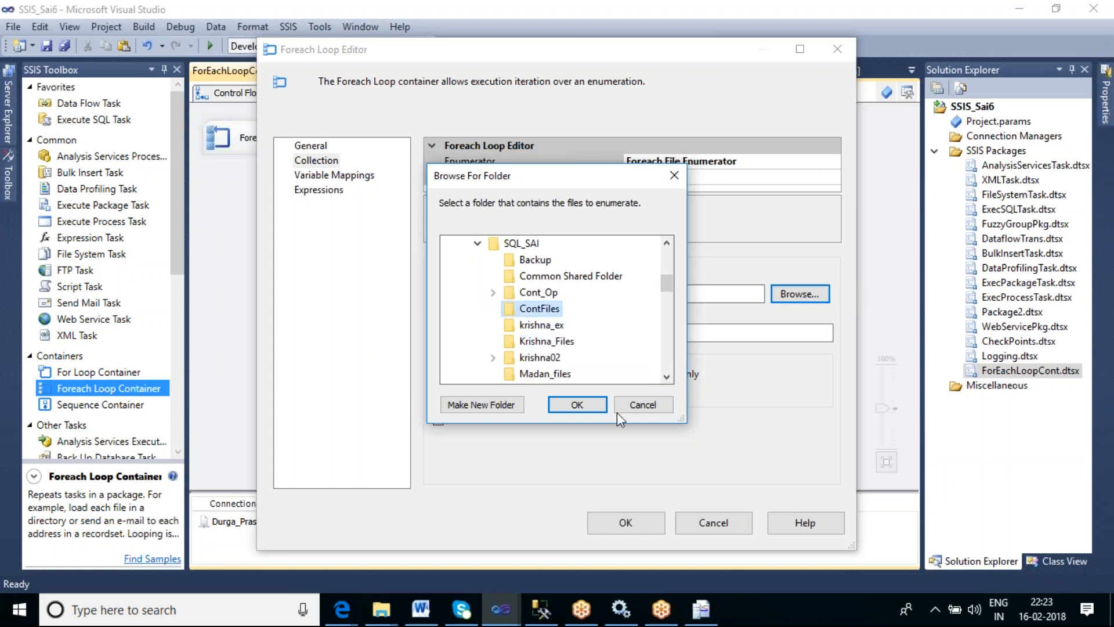
click(576, 404)
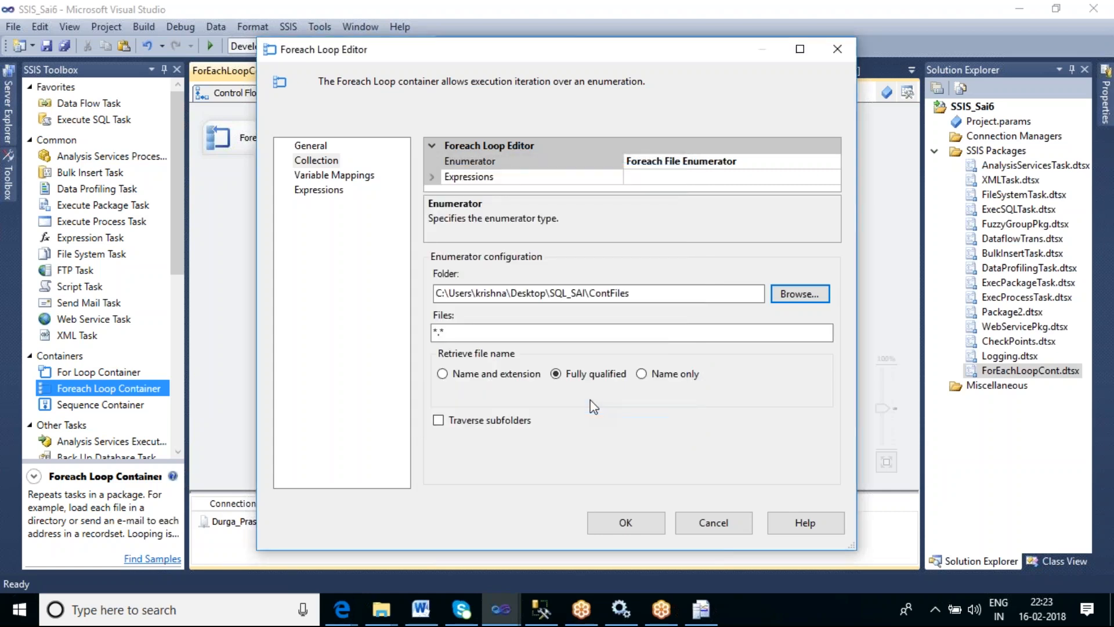
click(458, 334)
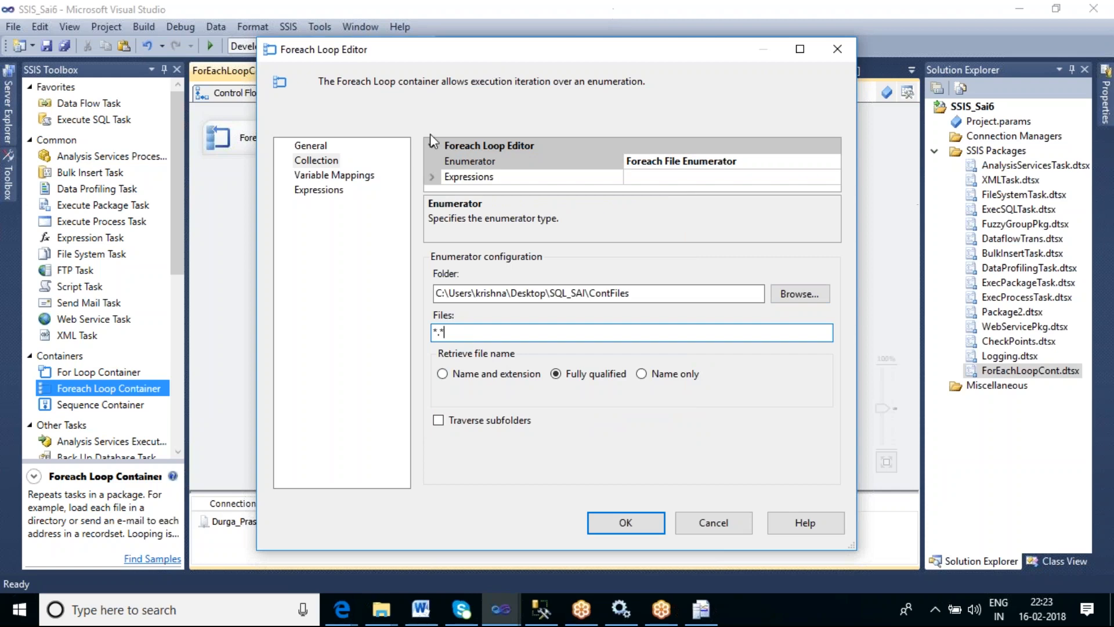
- Map the variable User::Var_FilePath to index 0 in the loop's variable mappings
click(366, 175)
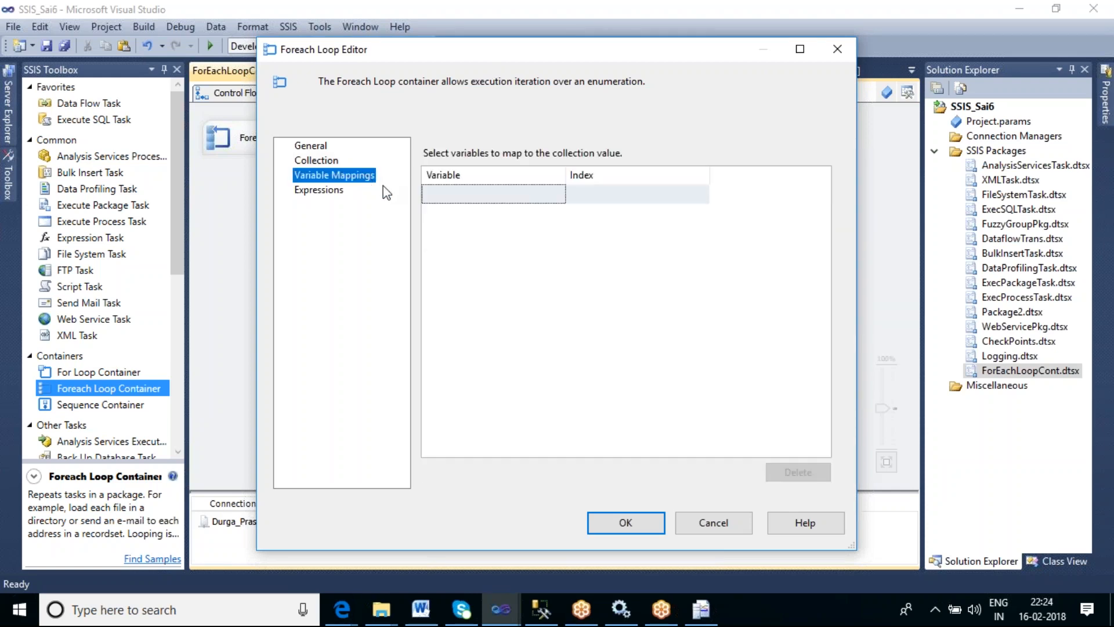
click(528, 193)
click(558, 195)
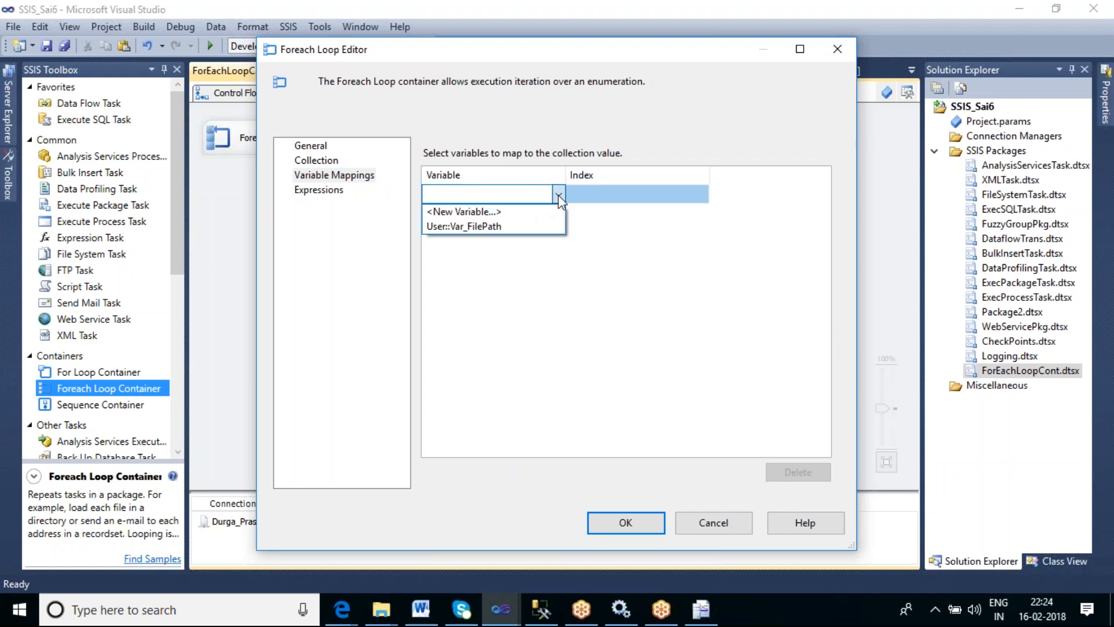
click(497, 227)
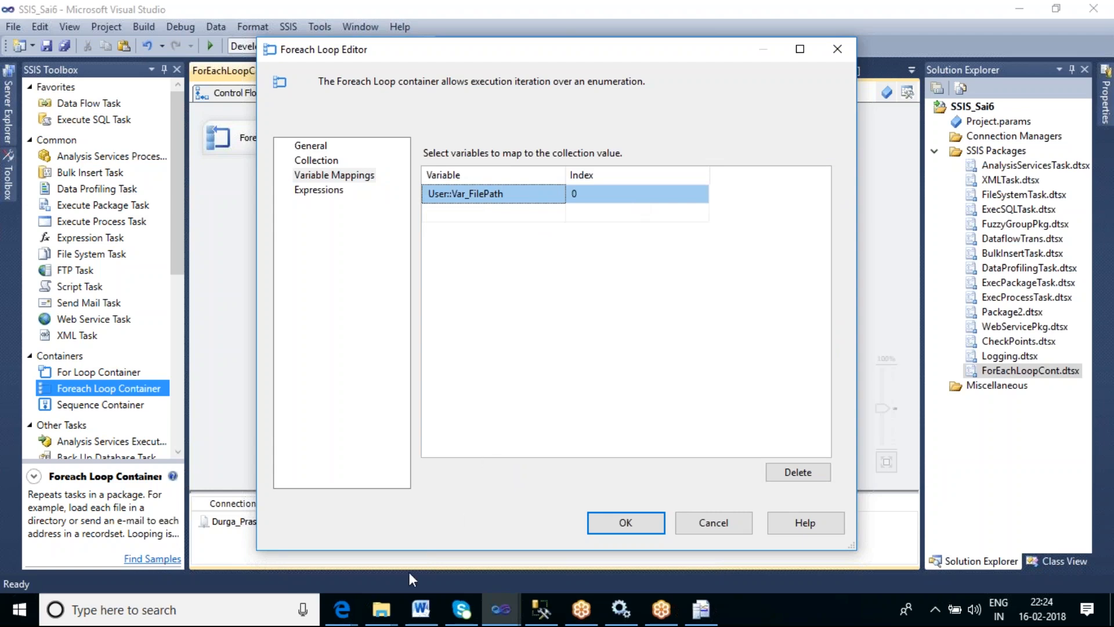
- Switch to the ContFiles folder in File Explorer and view AggrOp.txt's full object path in its Properties
click(381, 609)
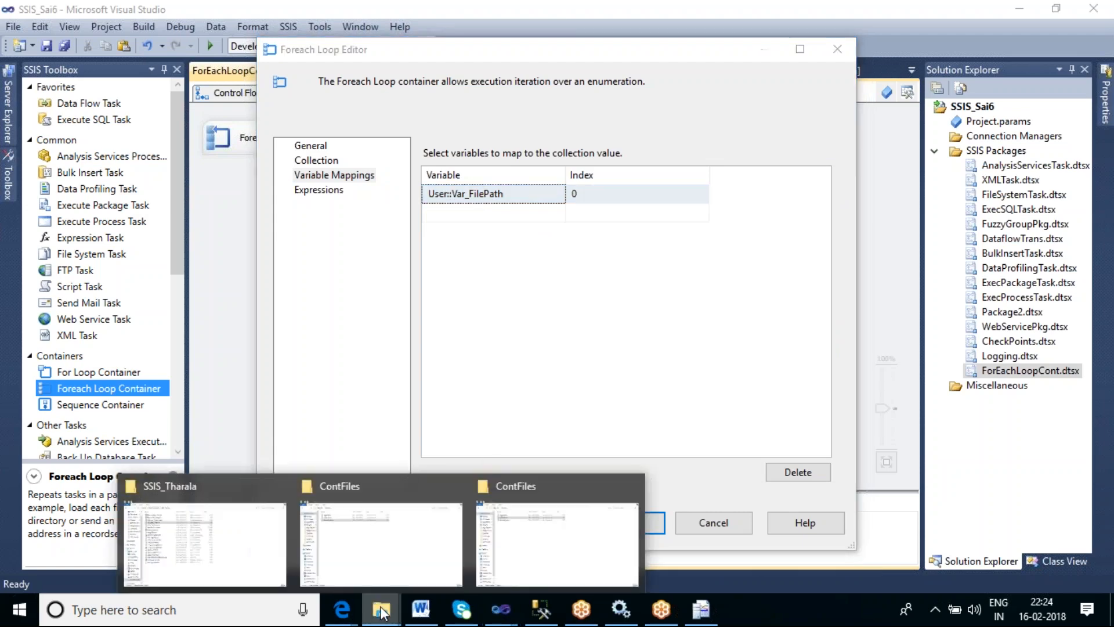
click(528, 530)
click(176, 104)
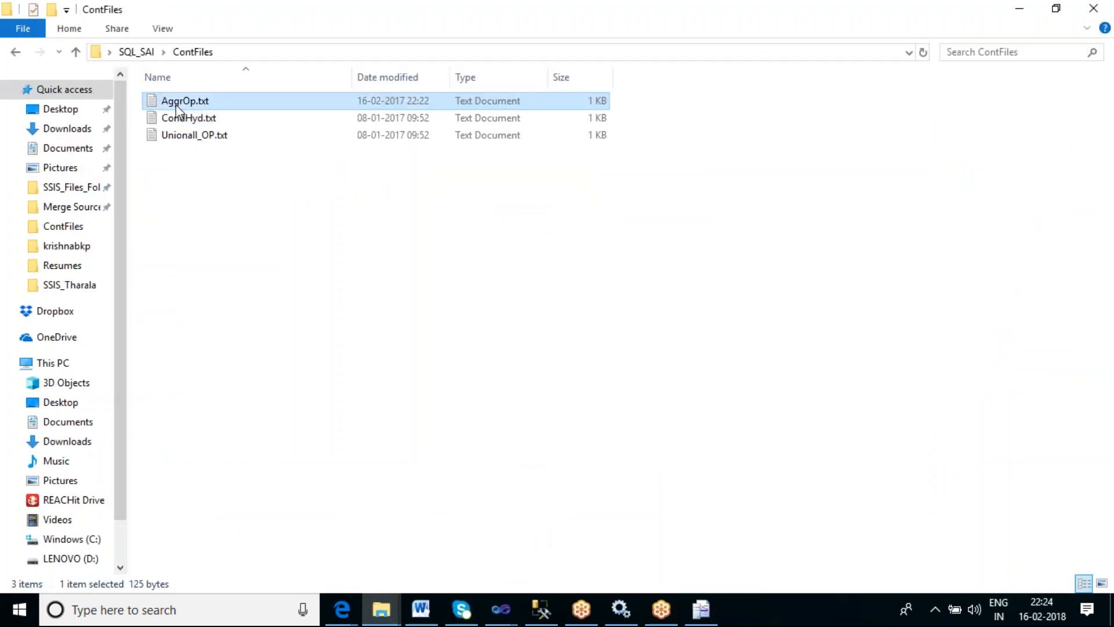
right_click(176, 104)
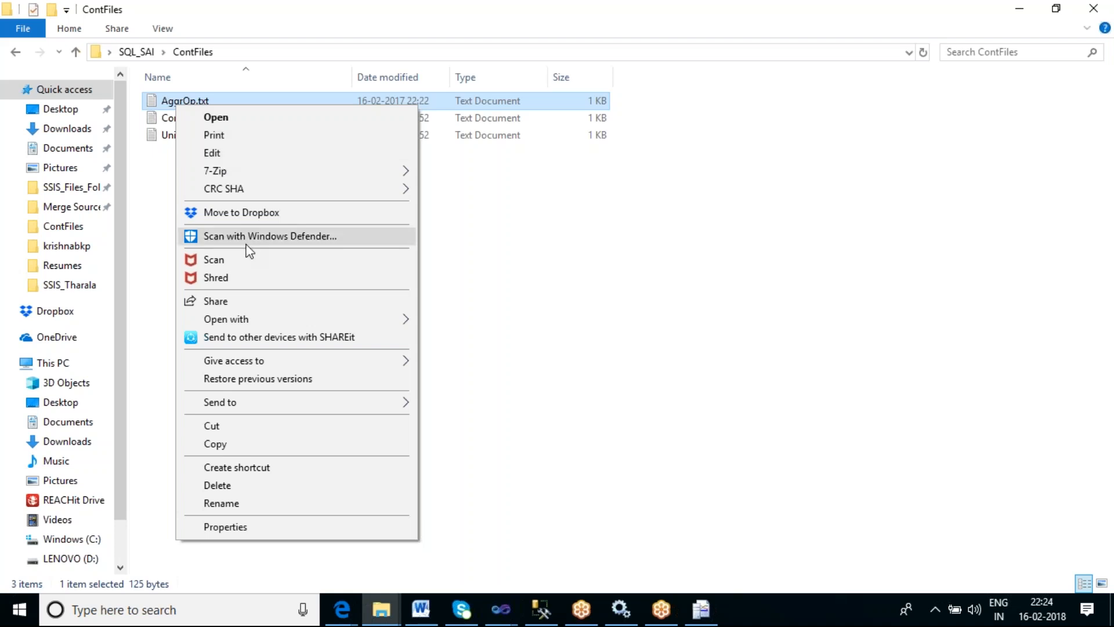
click(263, 528)
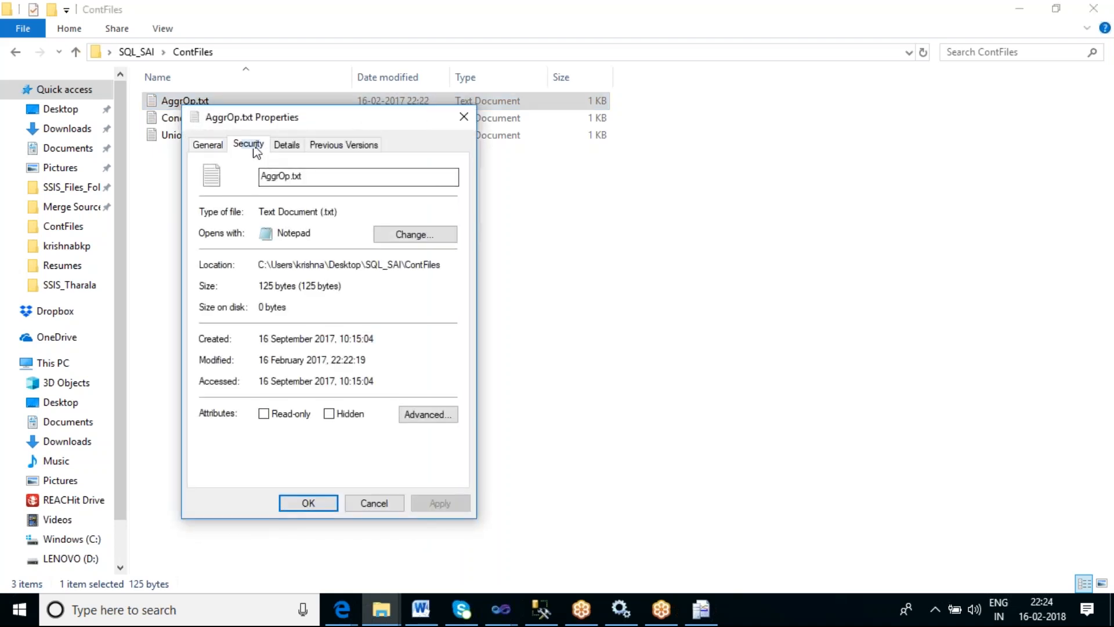
click(255, 149)
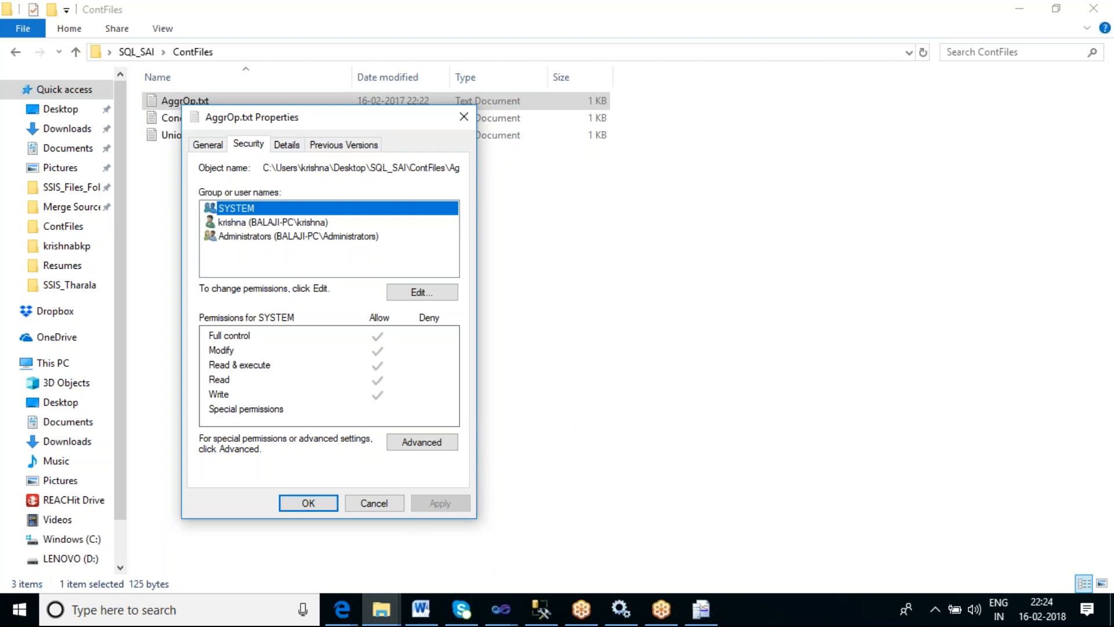
click(446, 167)
key(End)
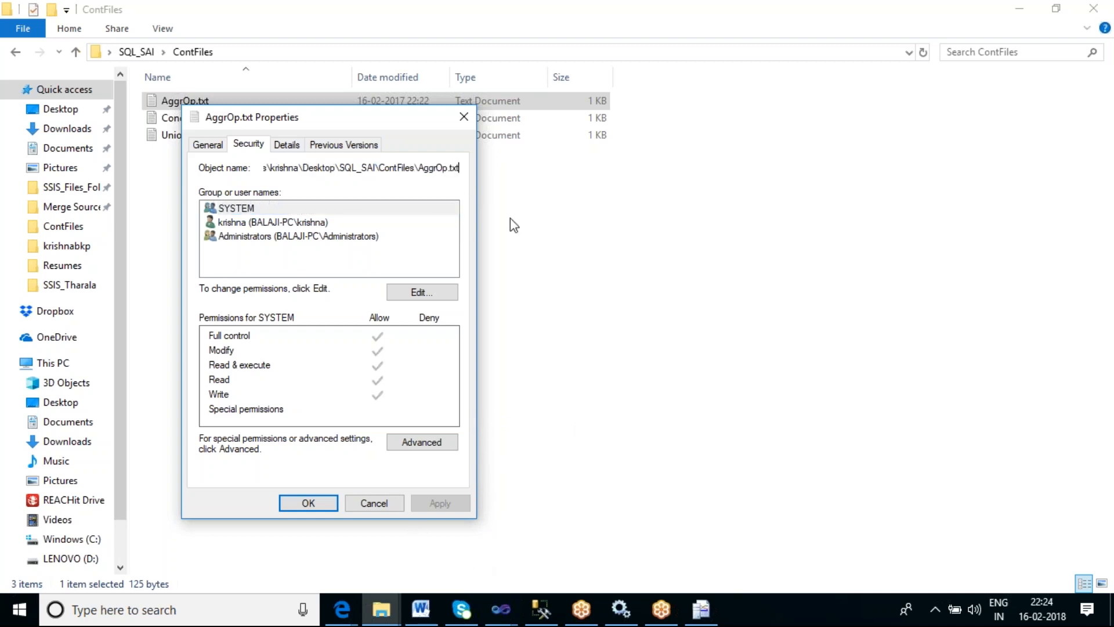
click(380, 504)
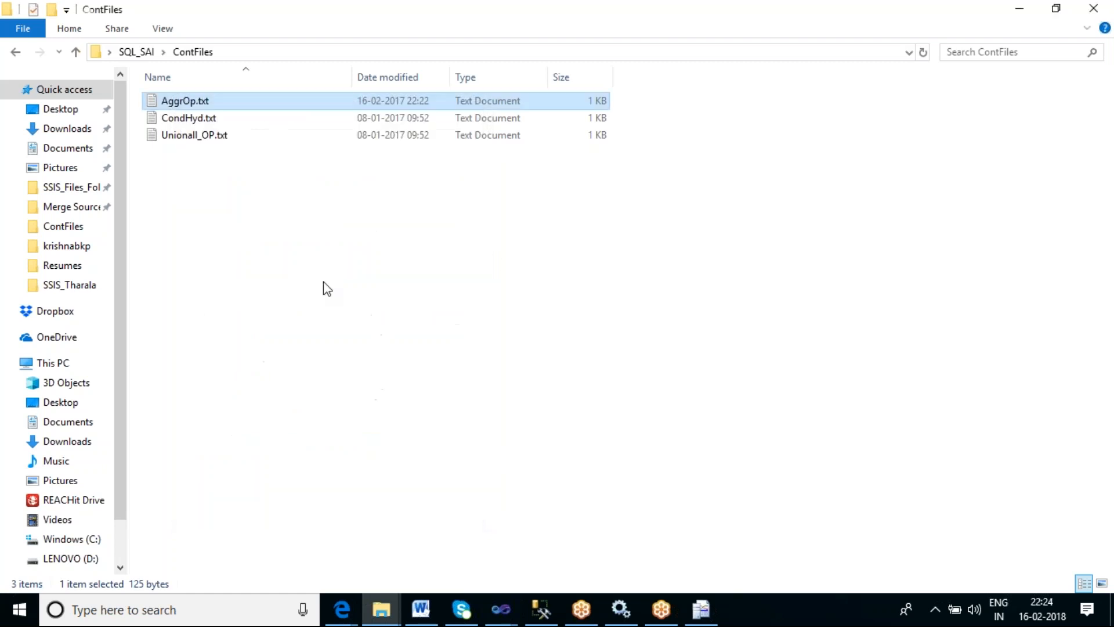
- View CondHyd.txt's full object path in its Properties security details, then close the dialog
right_click(195, 120)
click(255, 540)
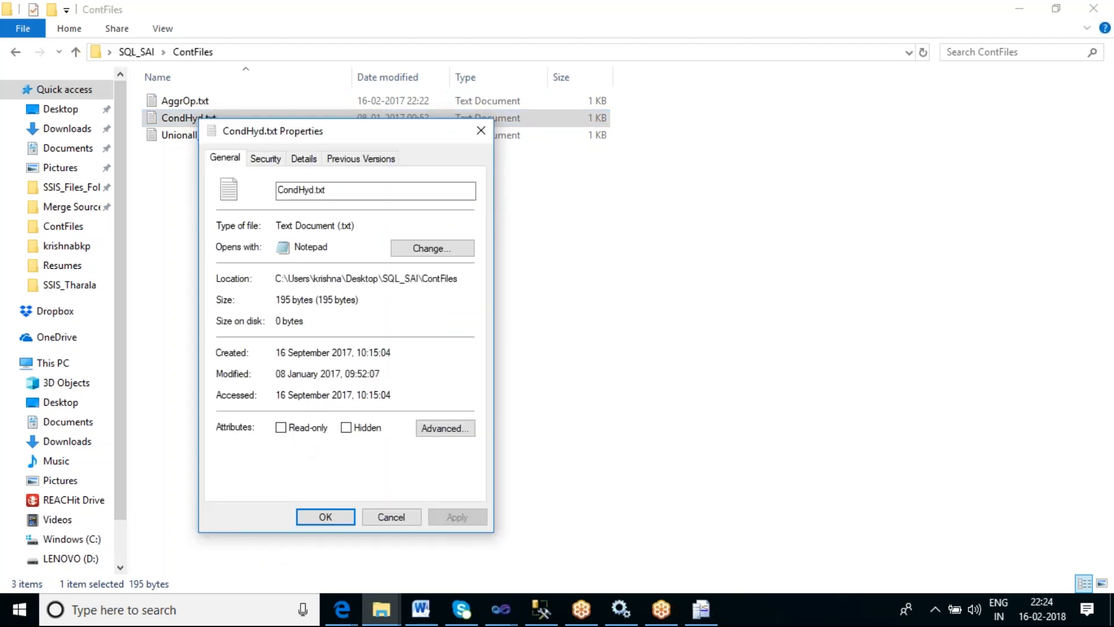
click(259, 164)
click(281, 183)
key(End)
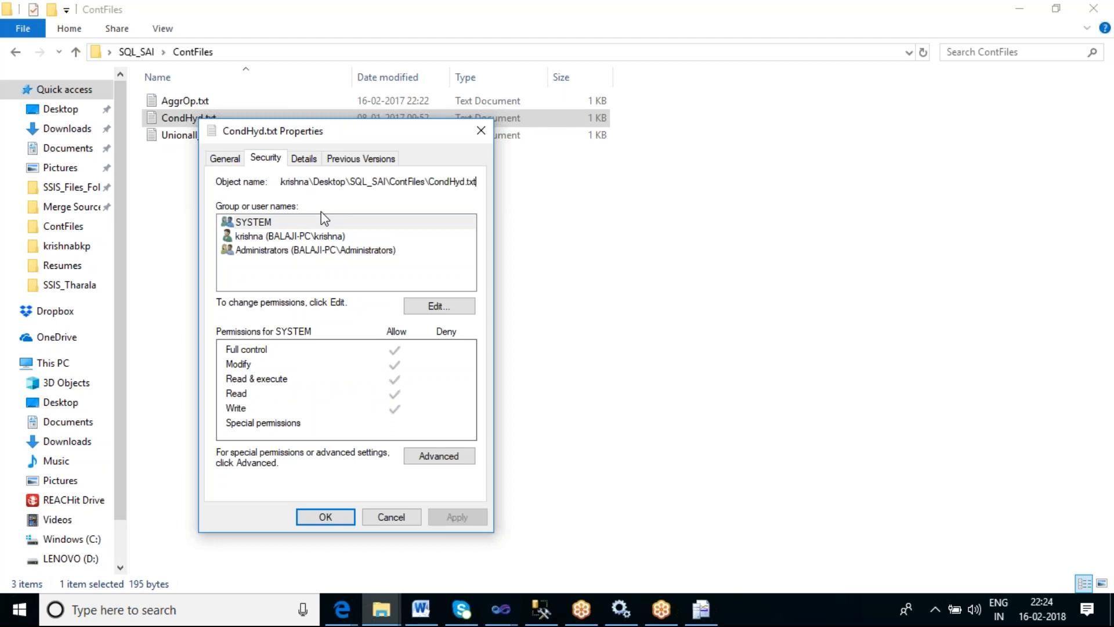
click(391, 516)
- Return to Visual Studio and confirm the Foreach Loop Editor settings
mouse_move(506, 609)
click(575, 548)
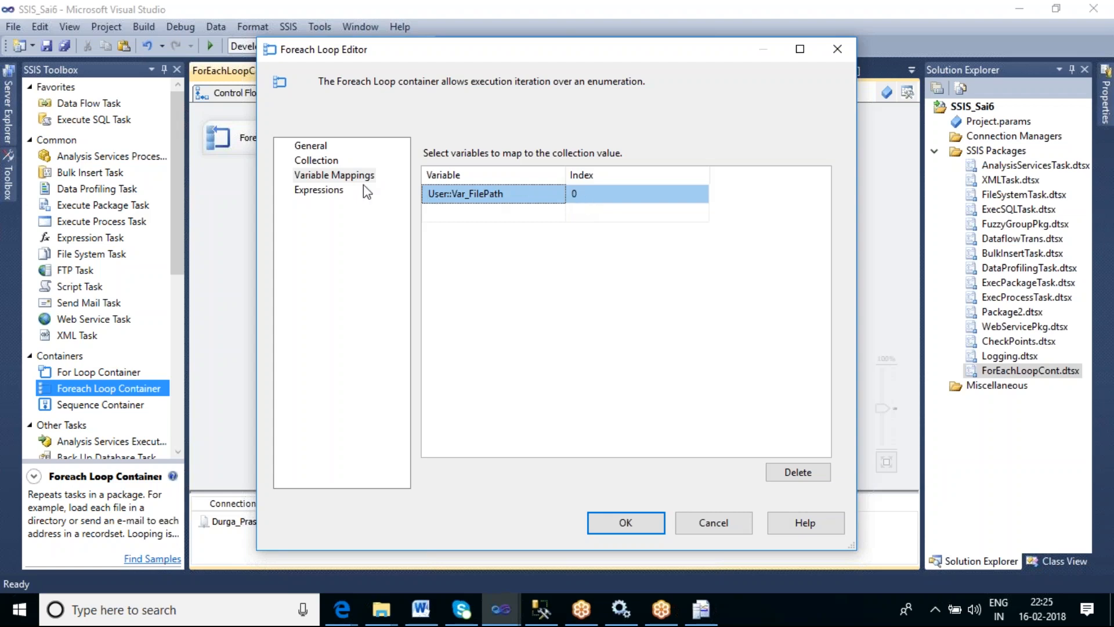
click(634, 521)
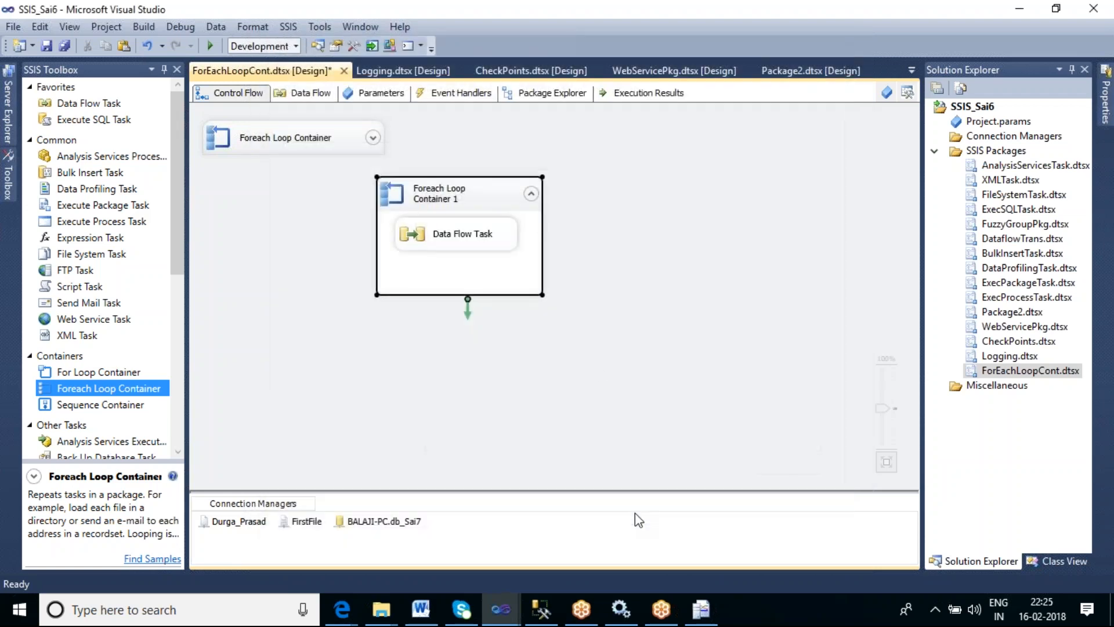
- Open the Data Flow Task and check which connection manager the Flat File Source uses
double_click(484, 248)
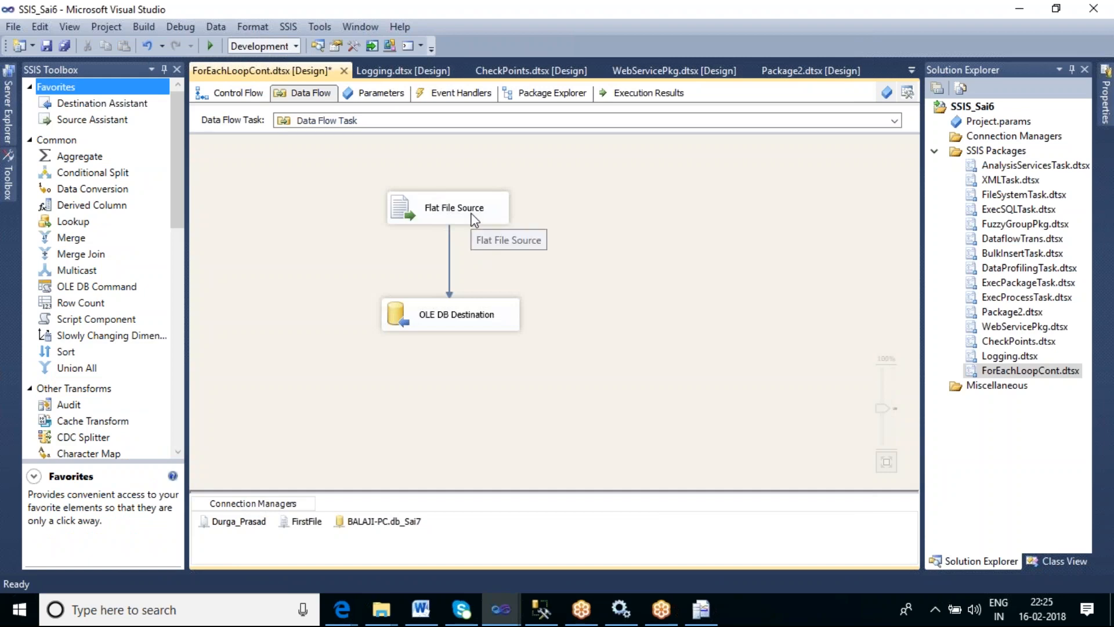
double_click(473, 219)
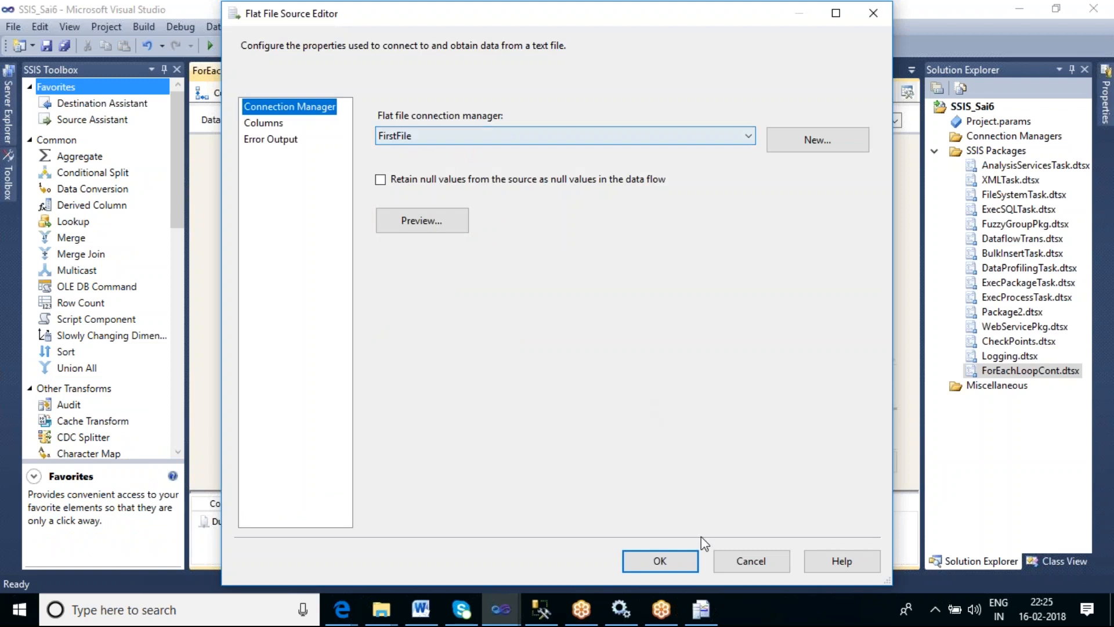
click(748, 560)
click(309, 522)
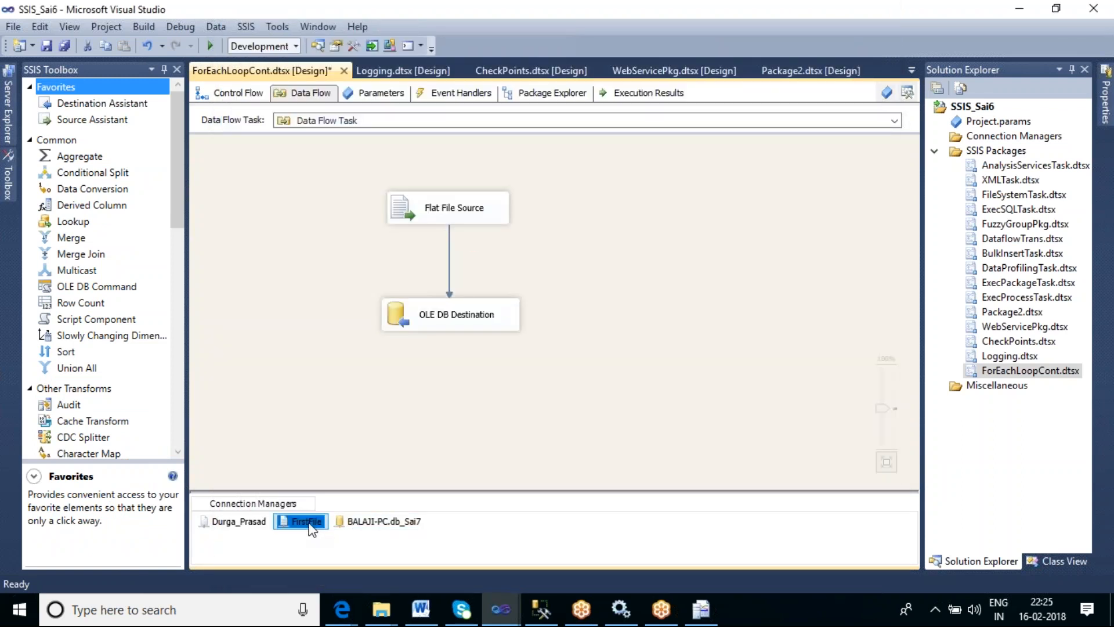
- Open the FirstFile connection manager editor to read its file name, then cancel
right_click(309, 524)
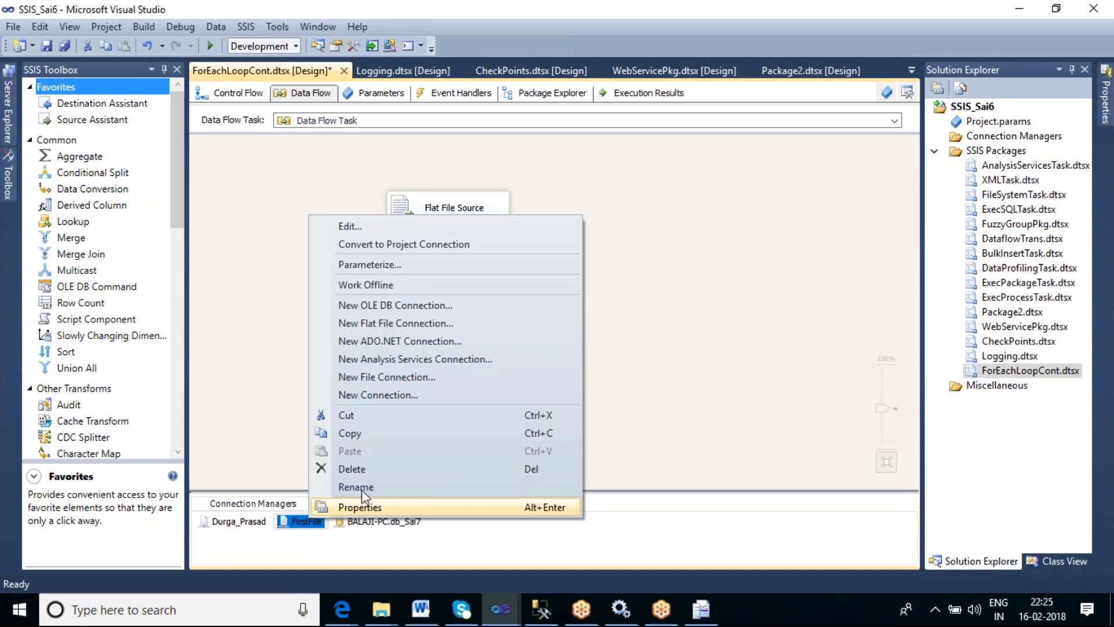
click(363, 227)
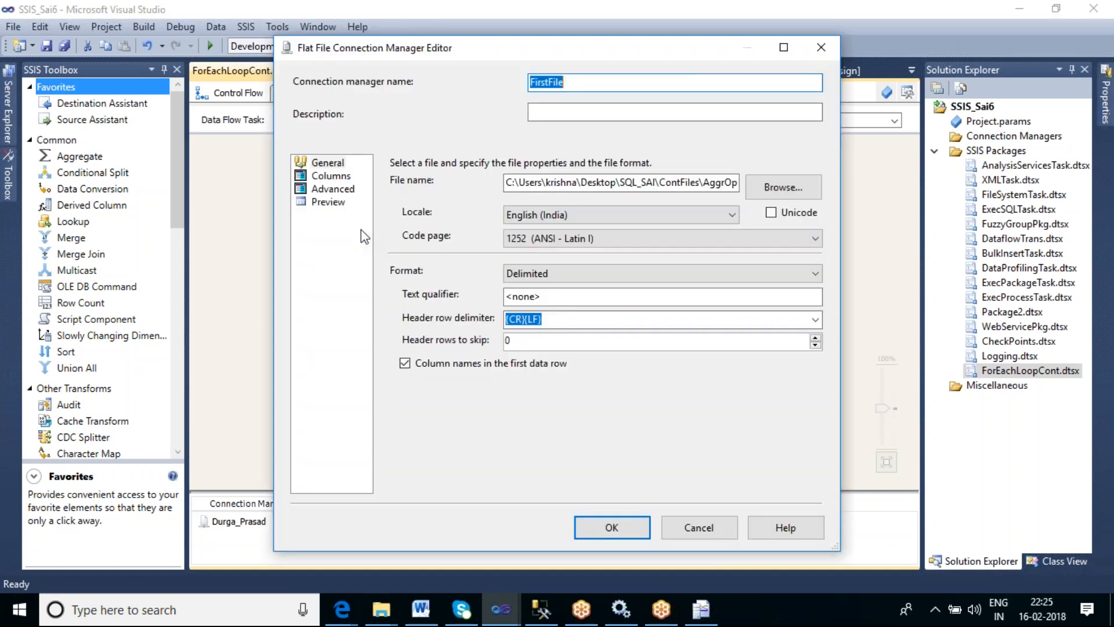
double_click(590, 182)
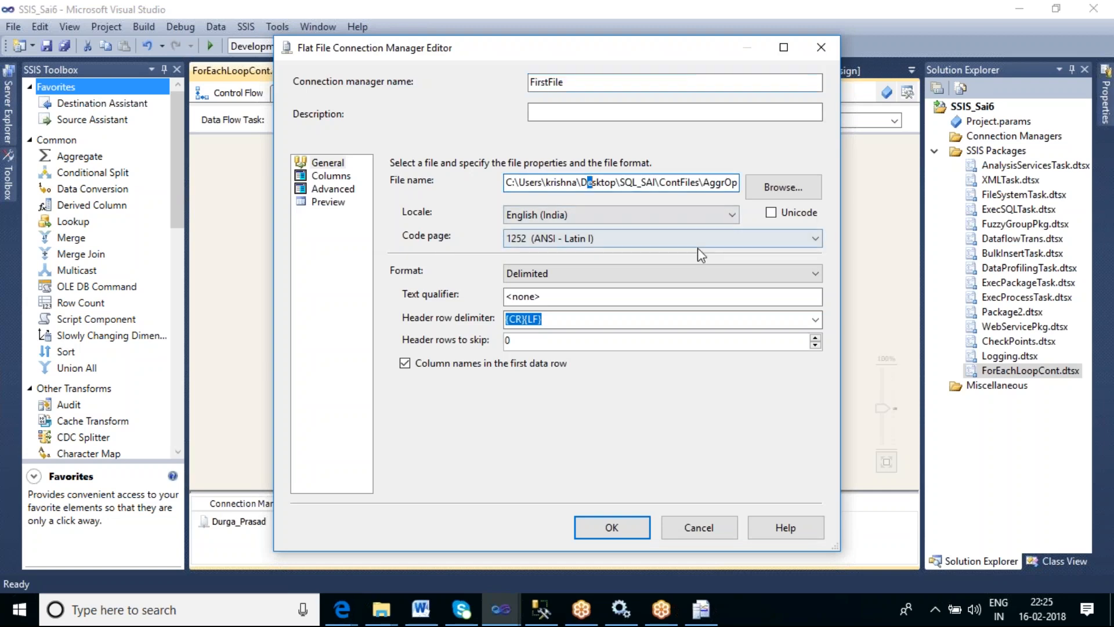
key(End)
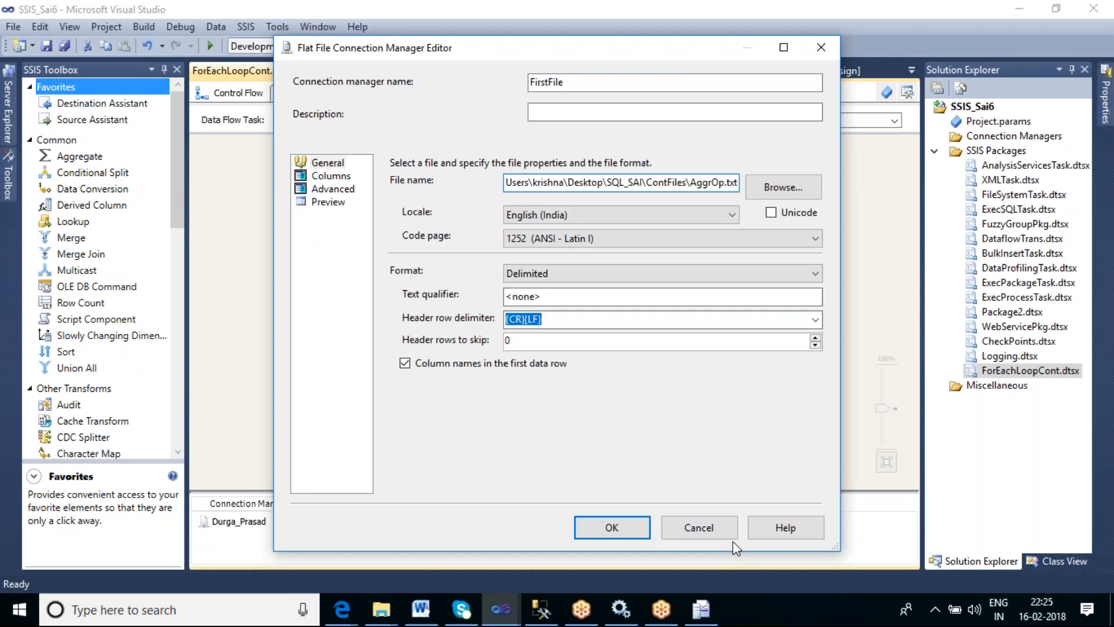
click(702, 527)
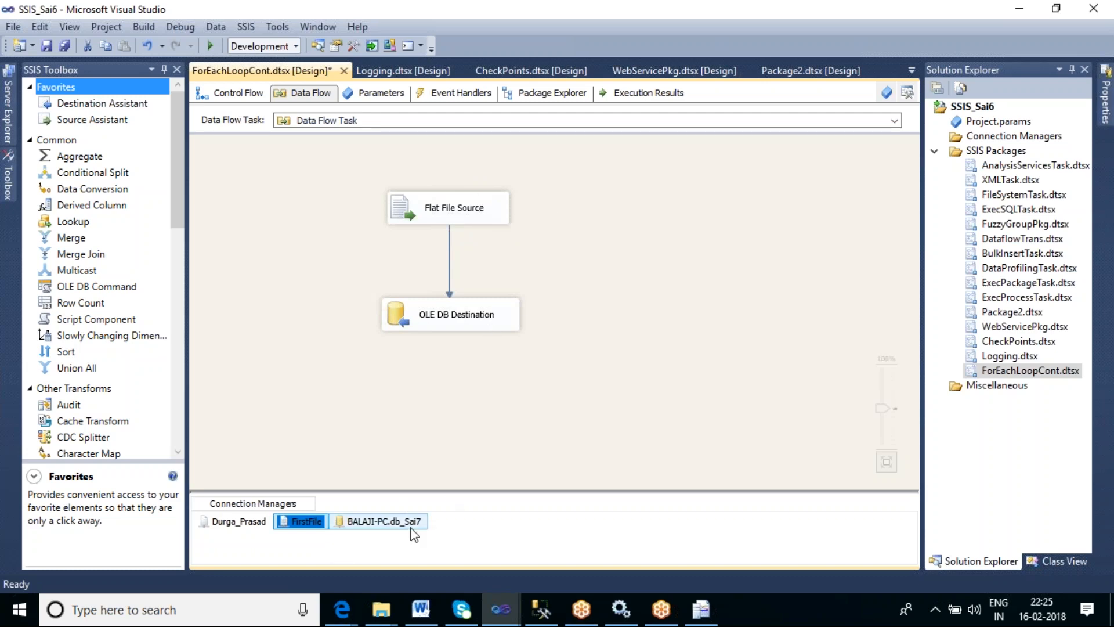
- Open the FirstFile connection's properties and widen the pane to read its ConnectionString
right_click(308, 525)
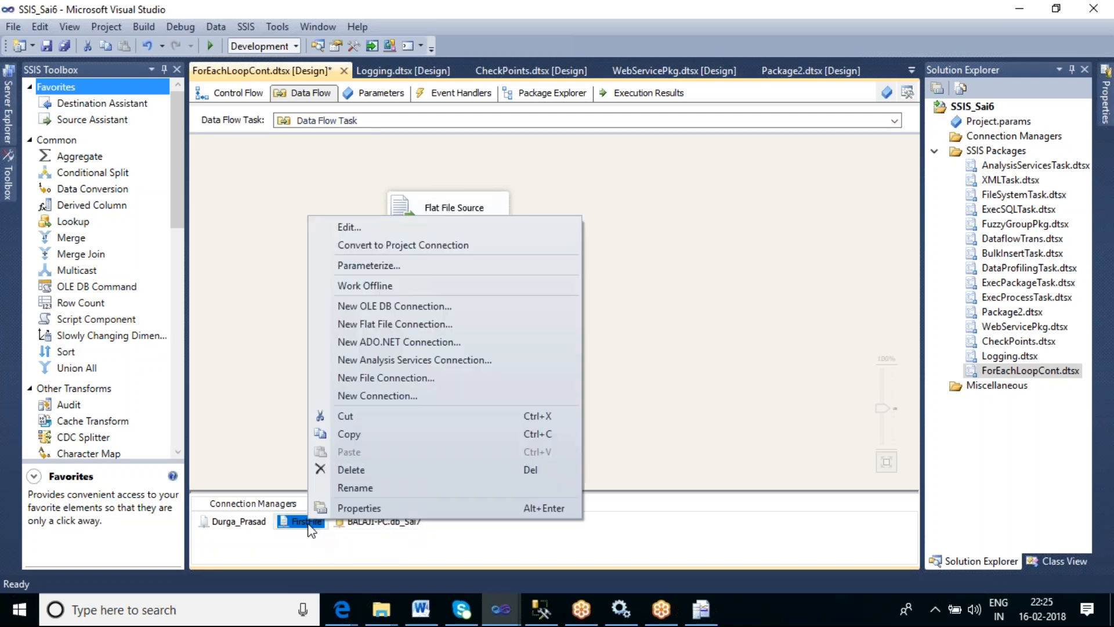
click(354, 507)
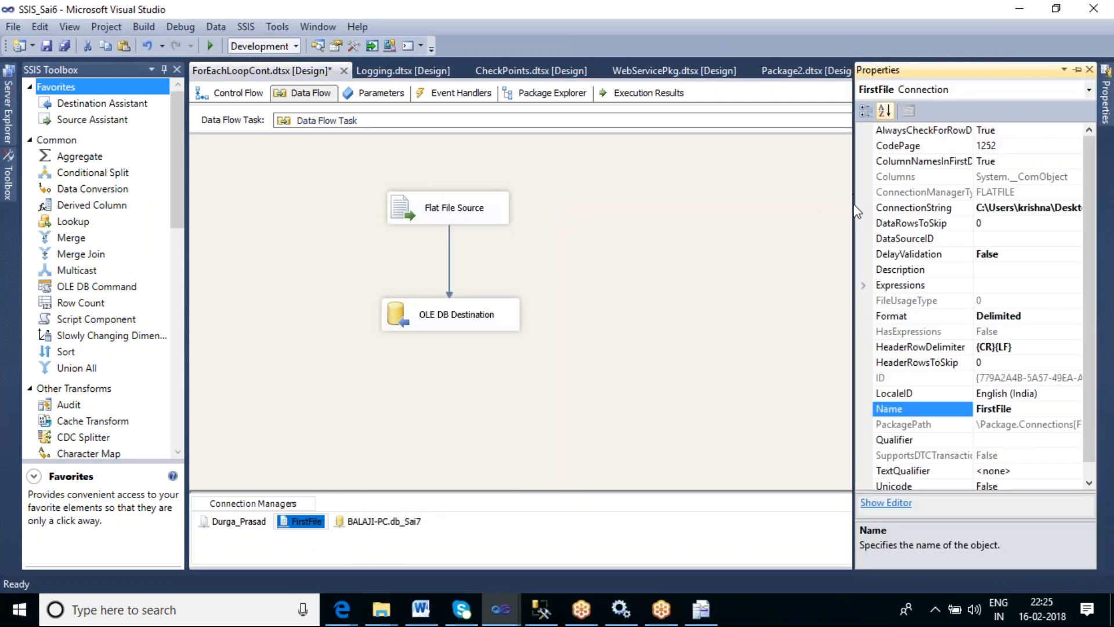
drag(854, 210, 602, 219)
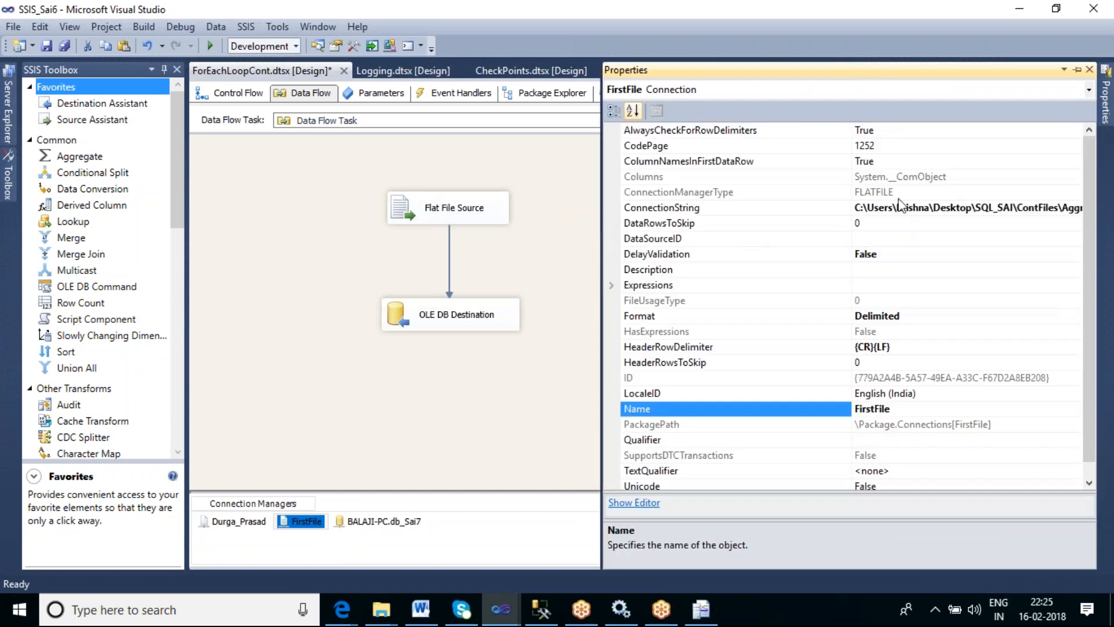
drag(850, 132, 715, 139)
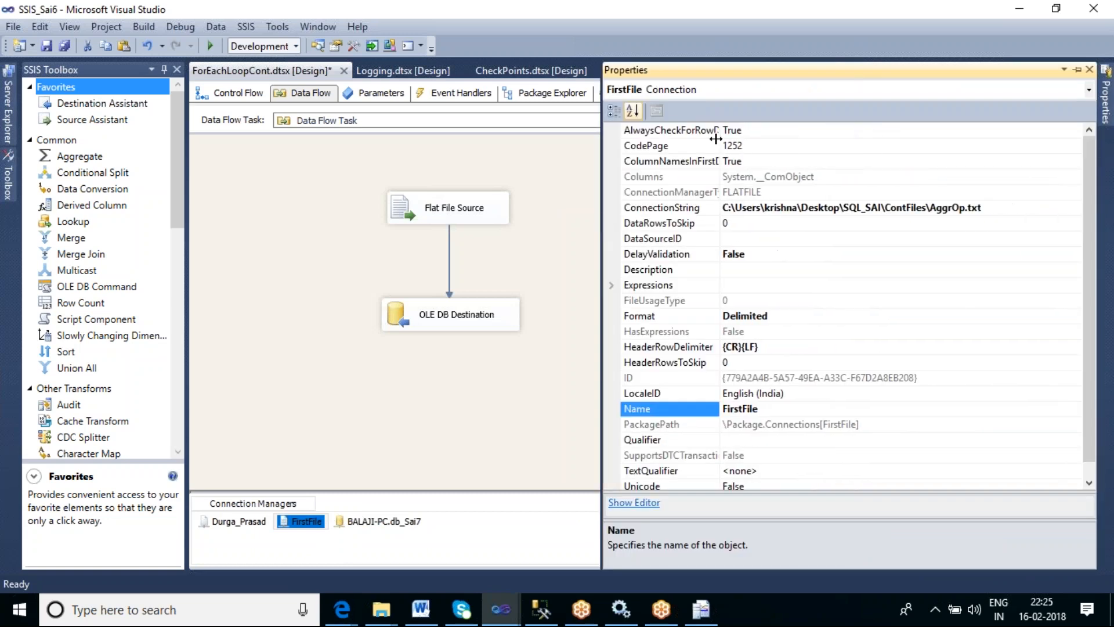
click(988, 210)
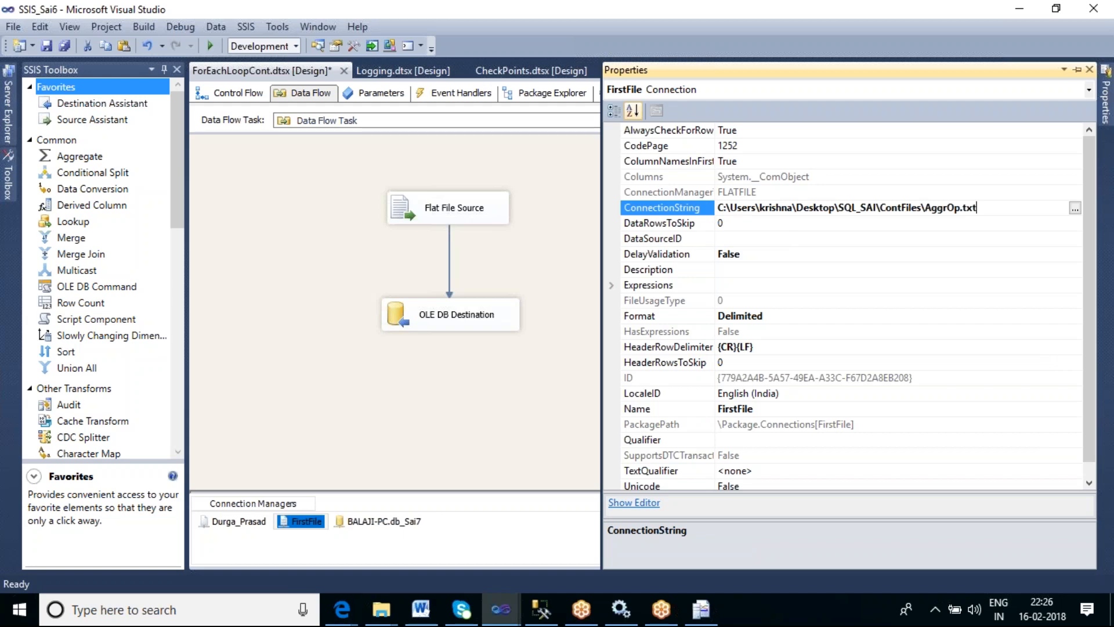
- Add a property expression setting the FirstFile connection's ConnectionString to @[User::Var_FilePath]
click(686, 285)
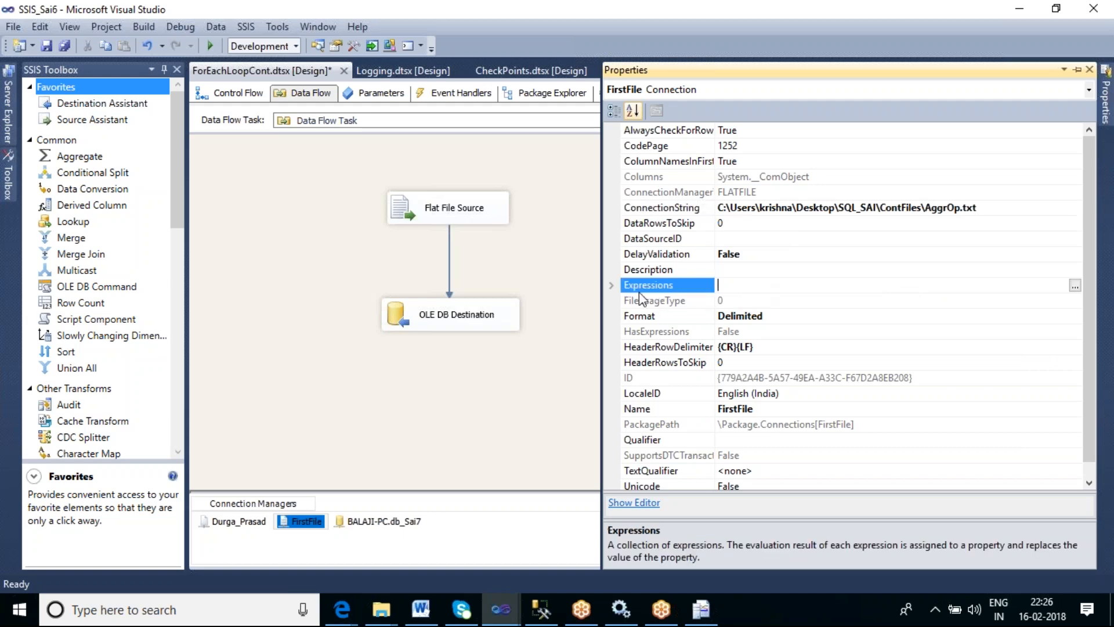
click(1074, 285)
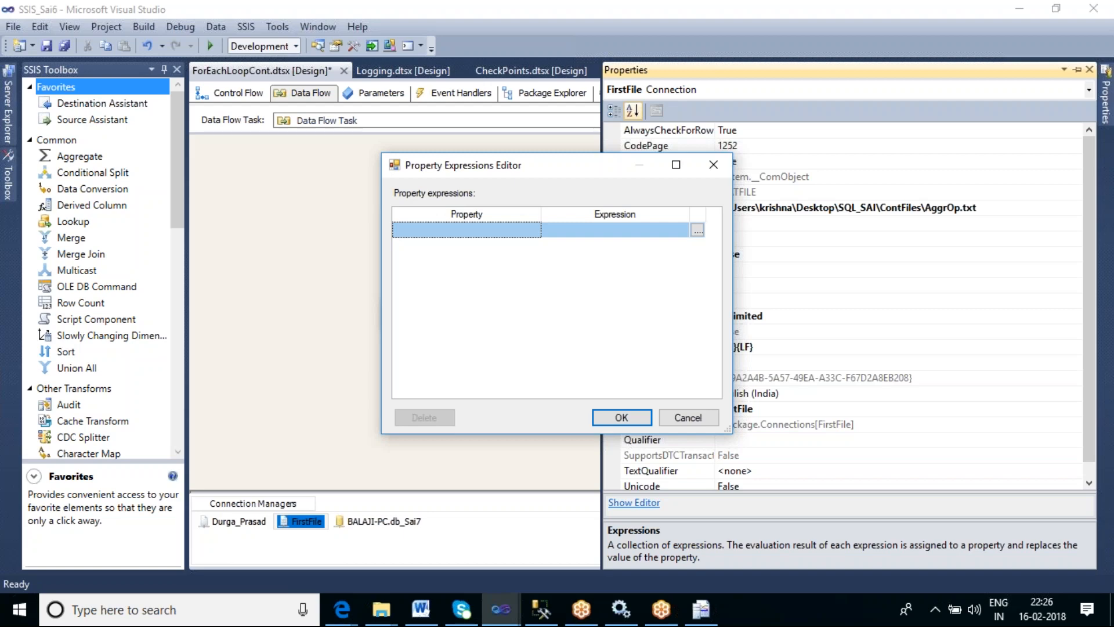
click(530, 233)
click(534, 231)
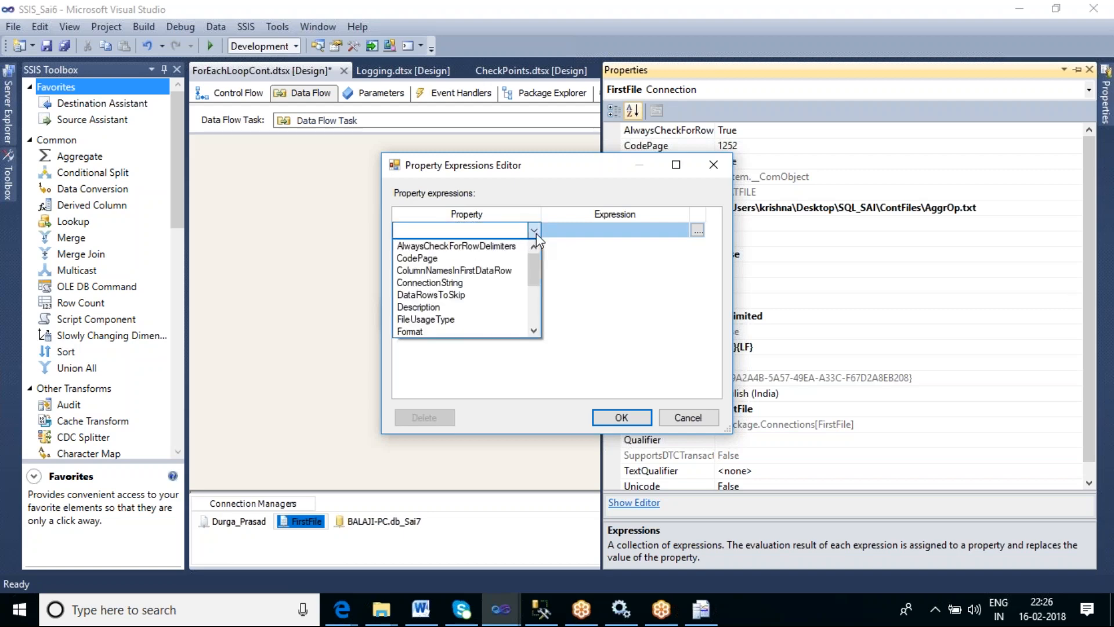
click(474, 283)
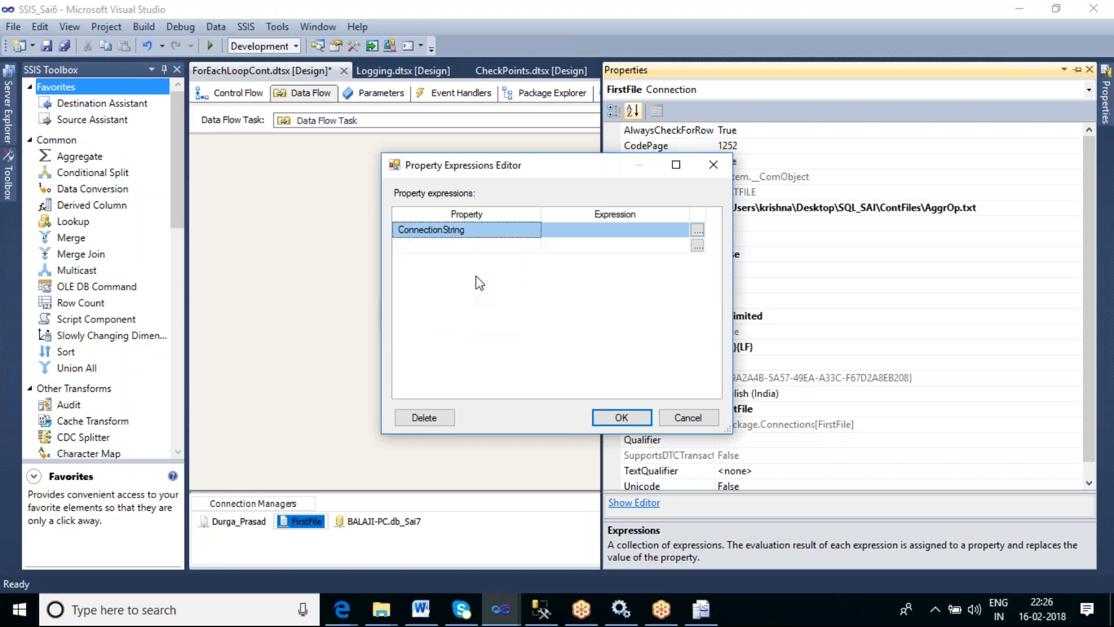
drag(554, 163, 470, 305)
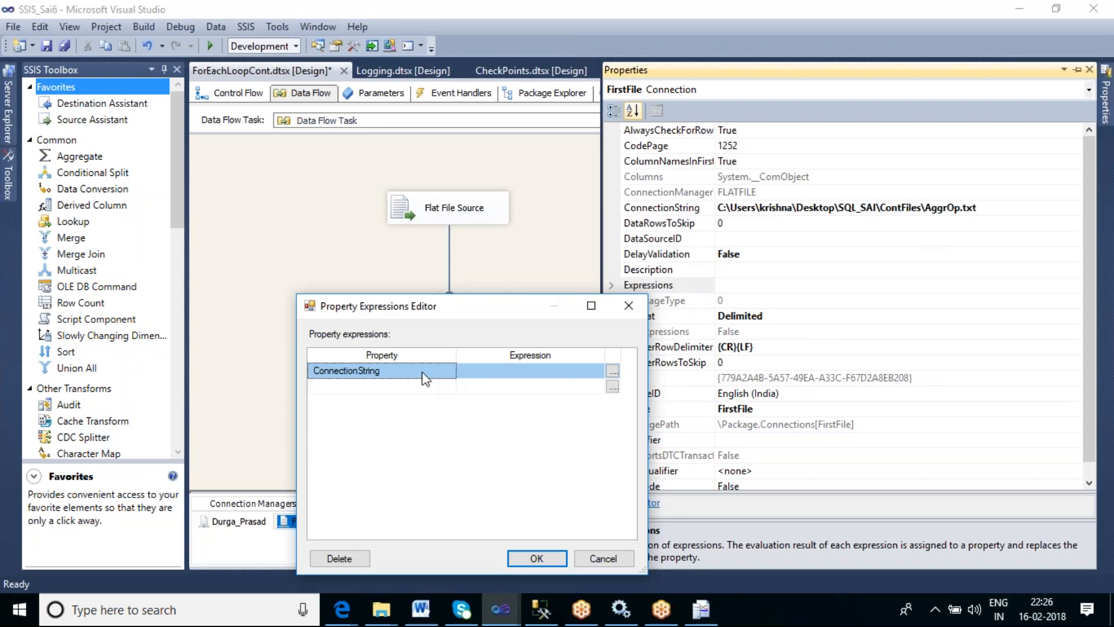
click(613, 372)
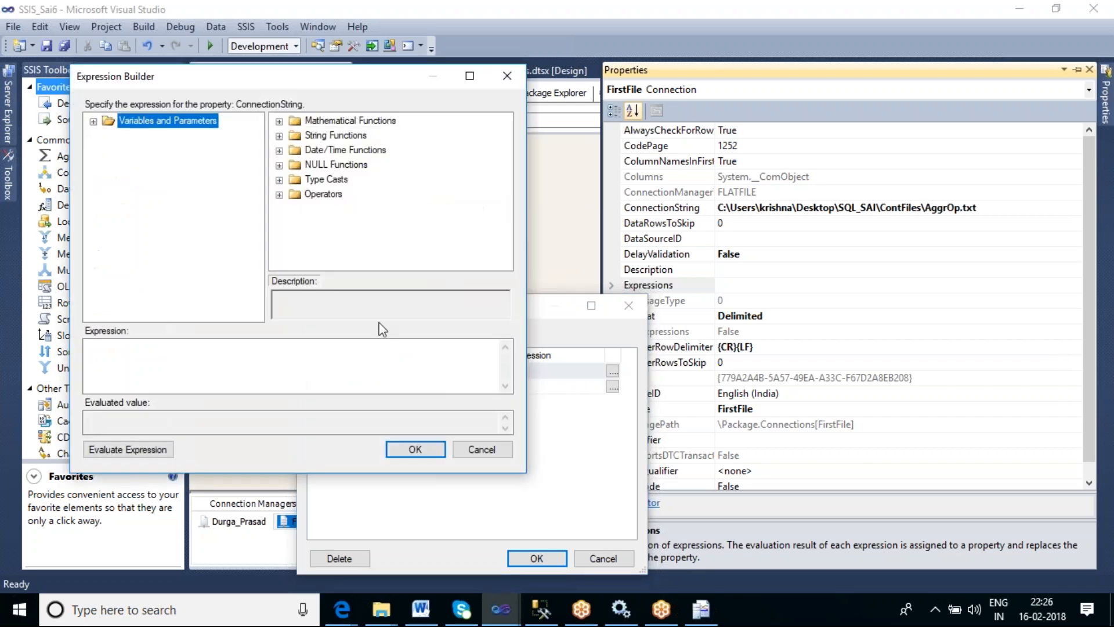
click(93, 122)
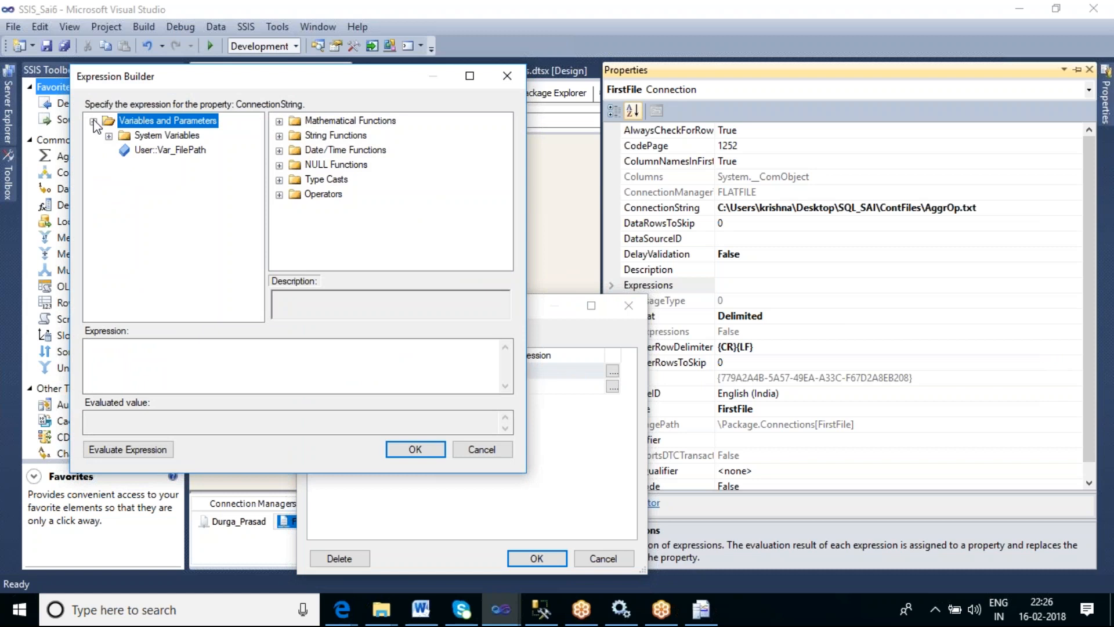
drag(165, 152, 174, 368)
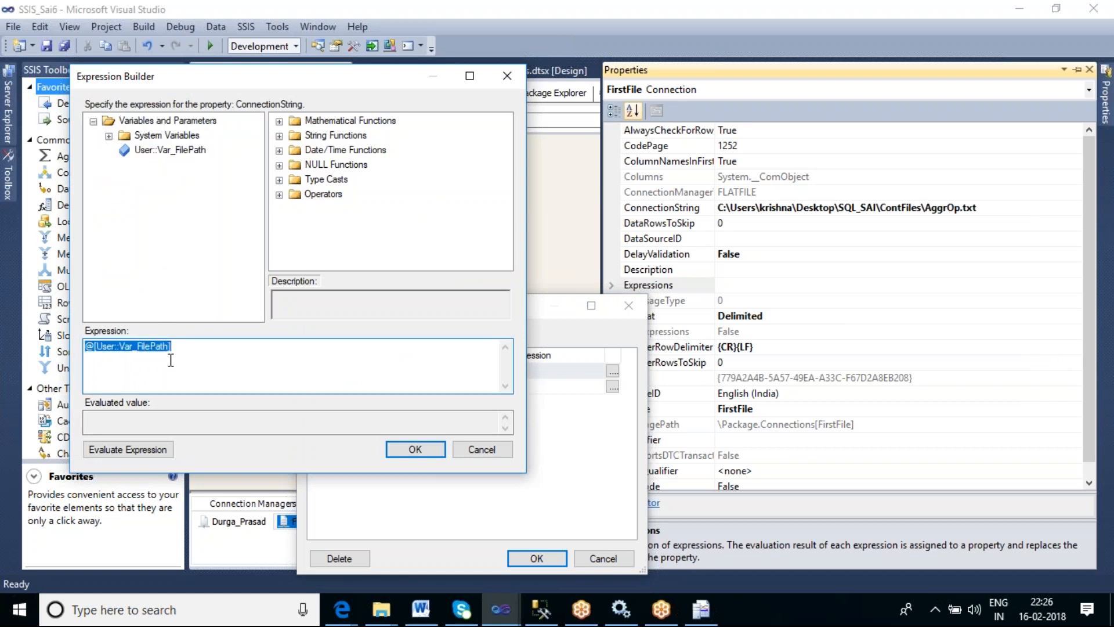
click(201, 352)
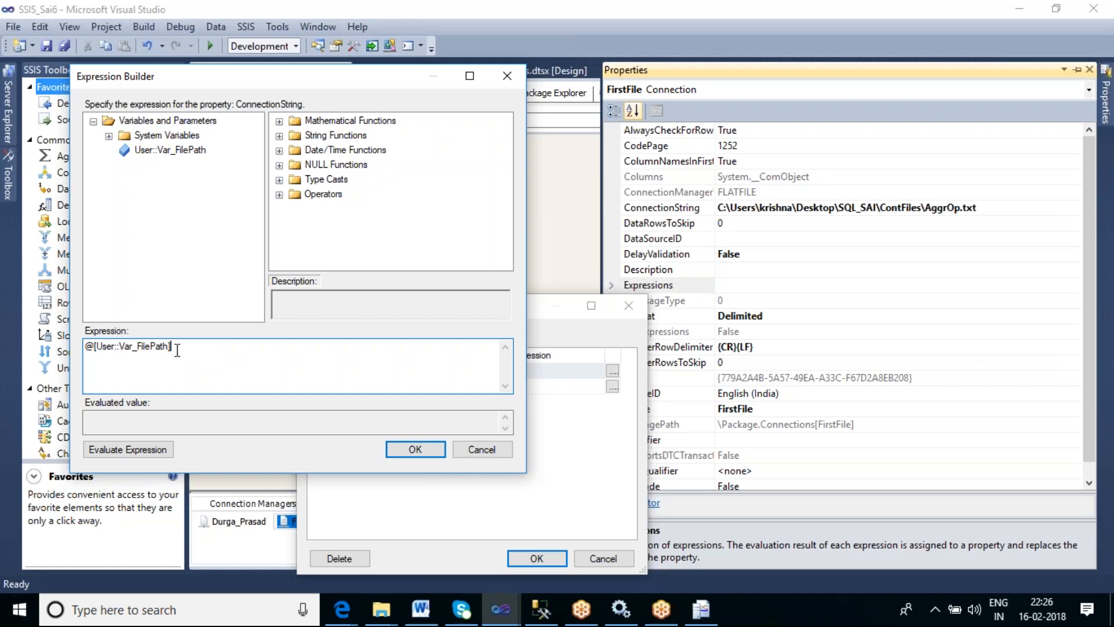
click(415, 450)
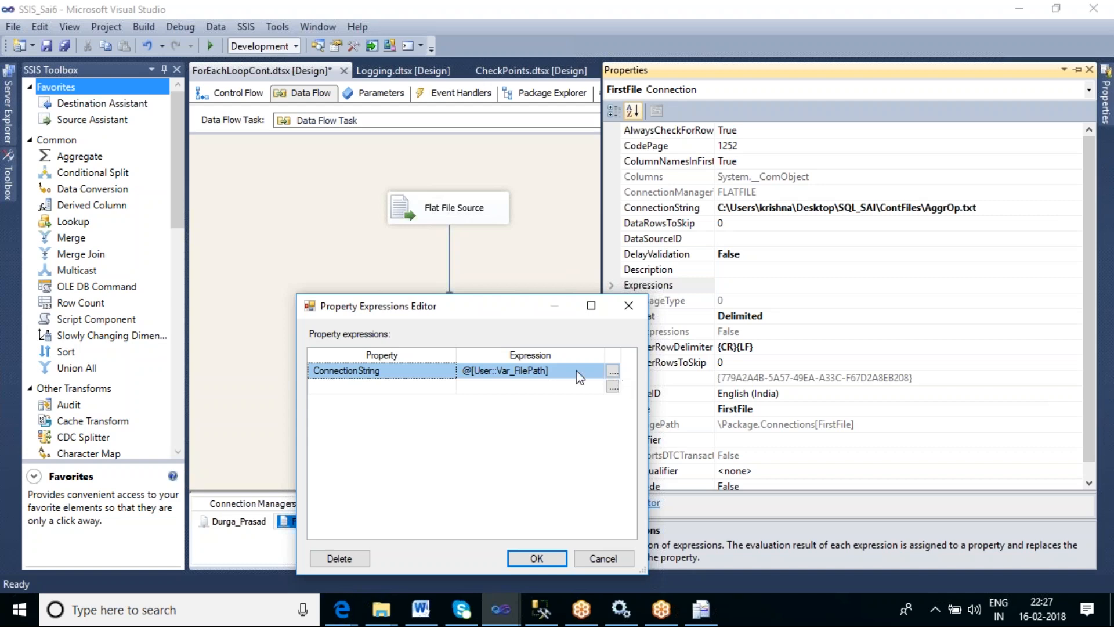
click(531, 557)
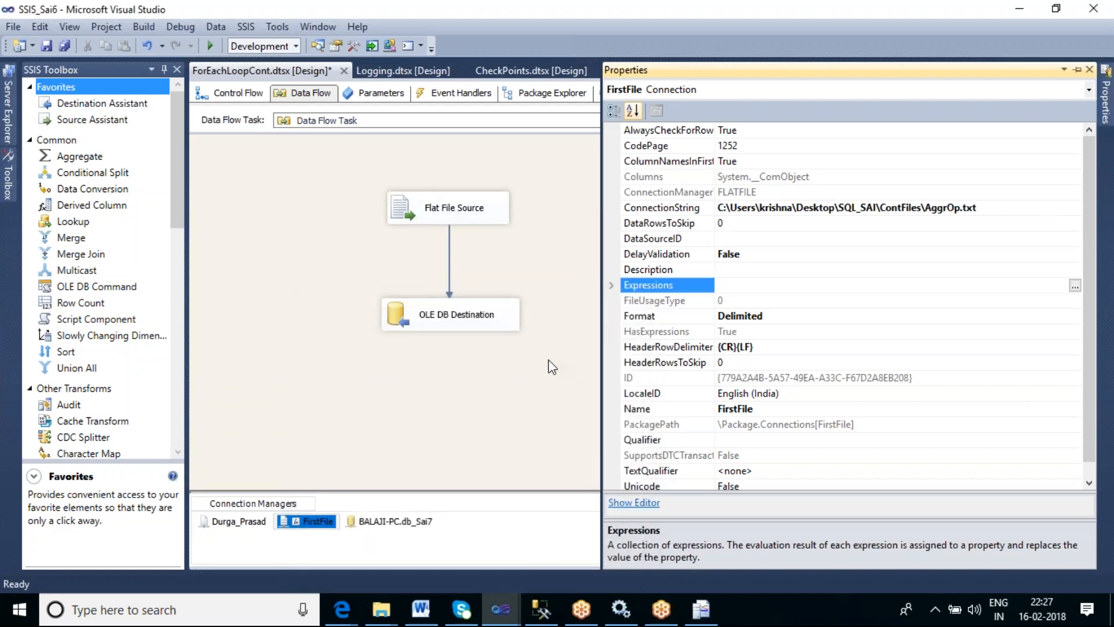
- Set the Foreach Loop Container 1's DelayValidation property to True in the control flow
click(548, 360)
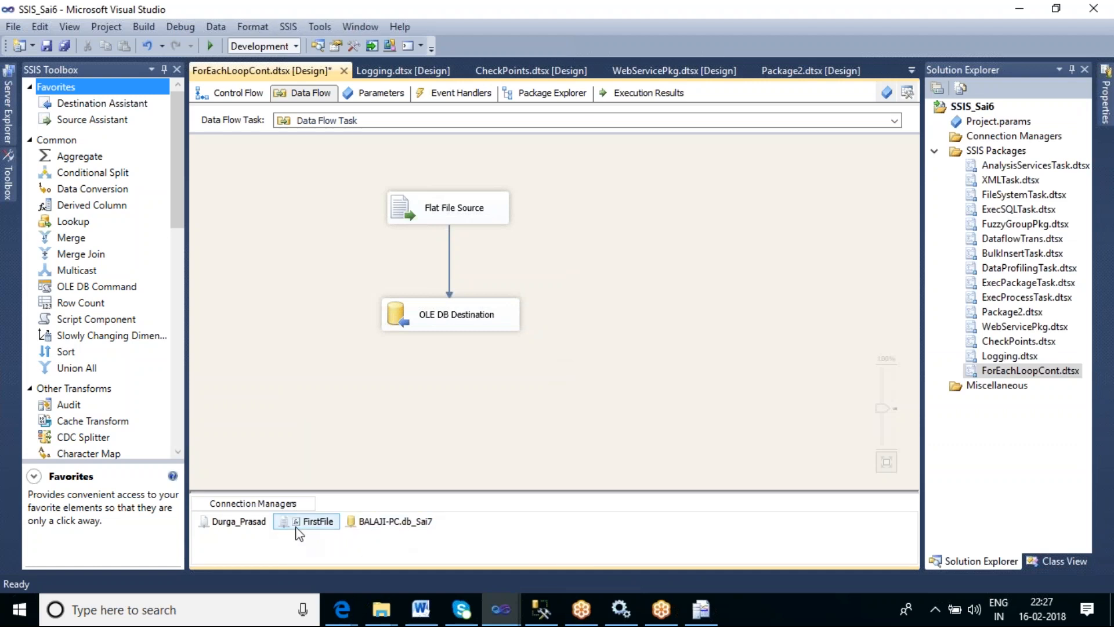
click(242, 94)
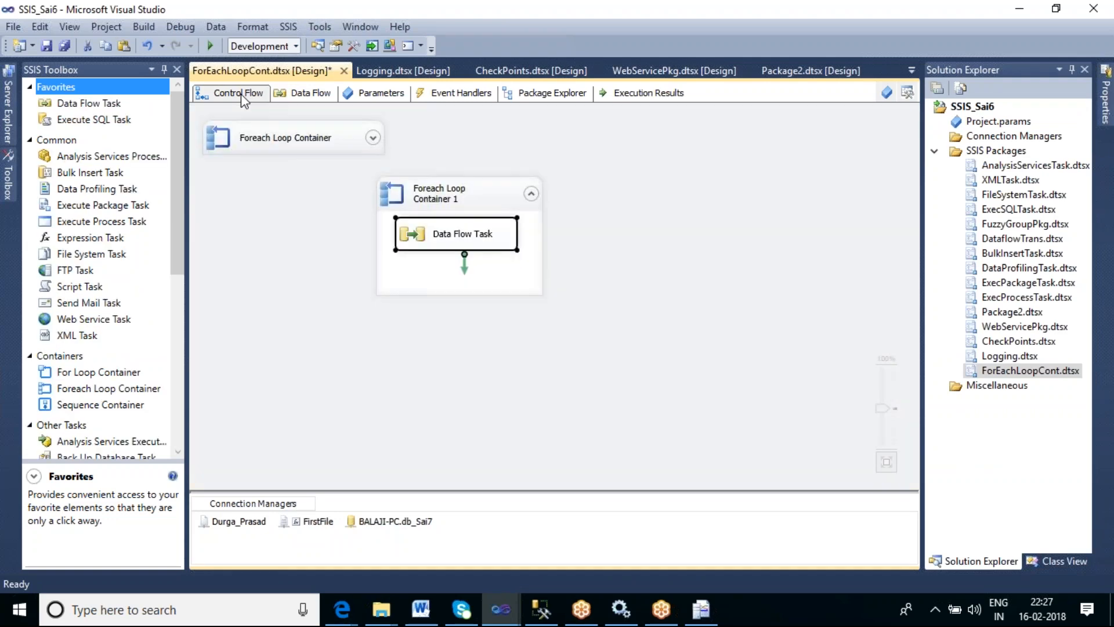
click(679, 292)
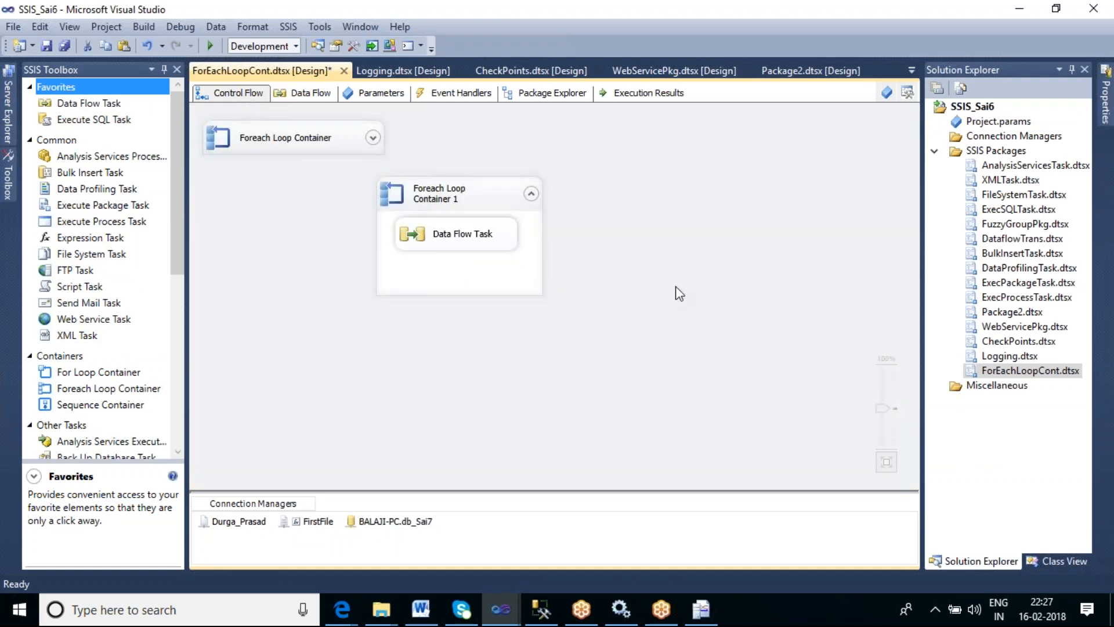
click(502, 202)
right_click(500, 197)
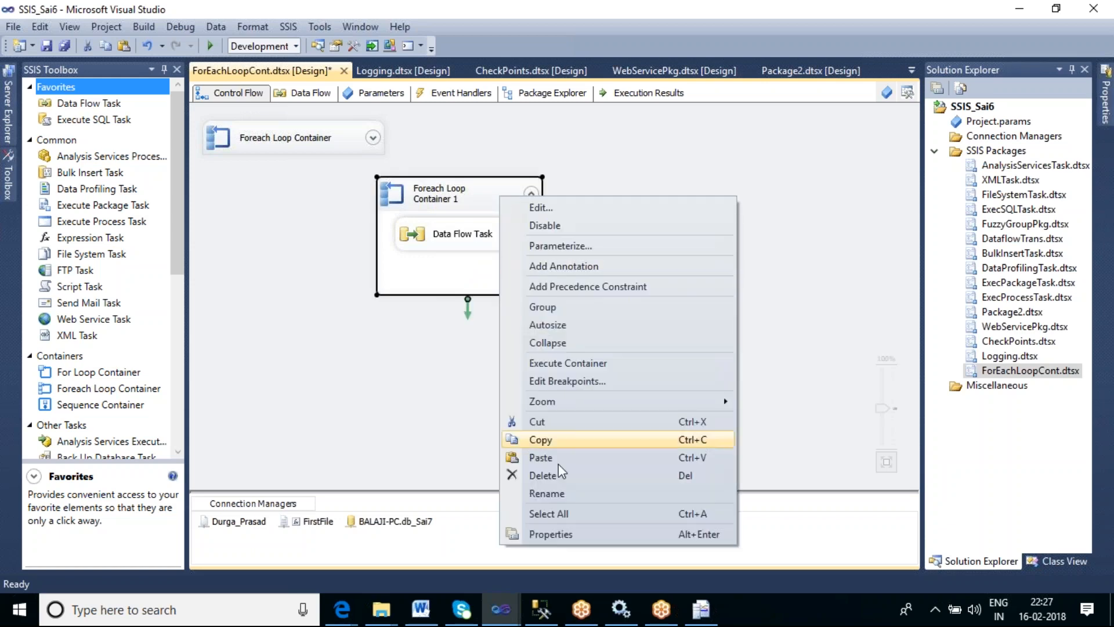
click(562, 533)
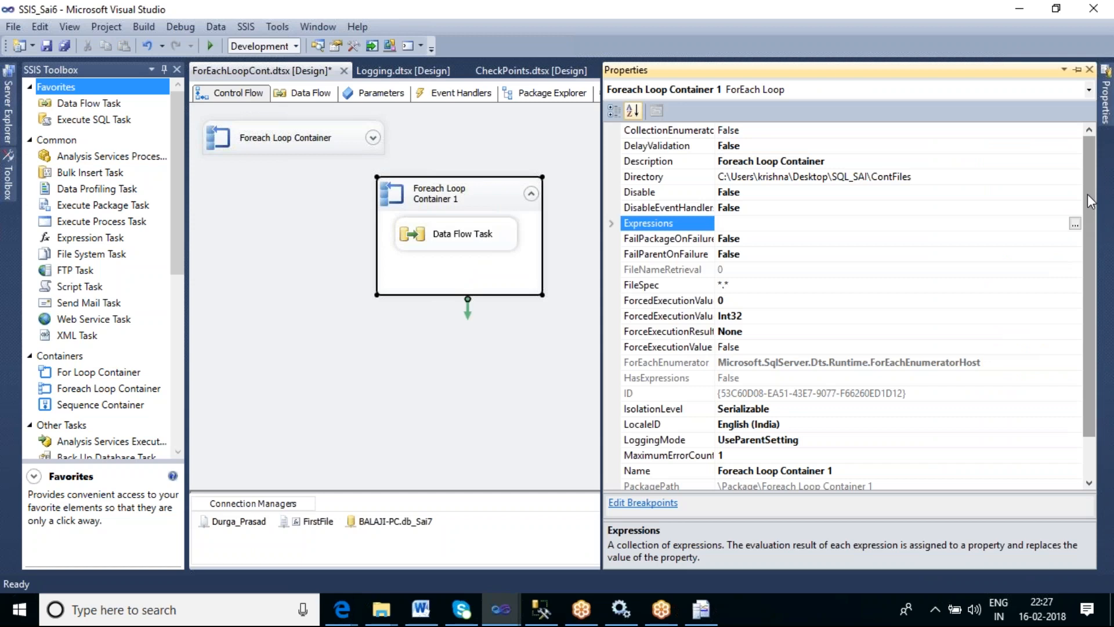
click(776, 146)
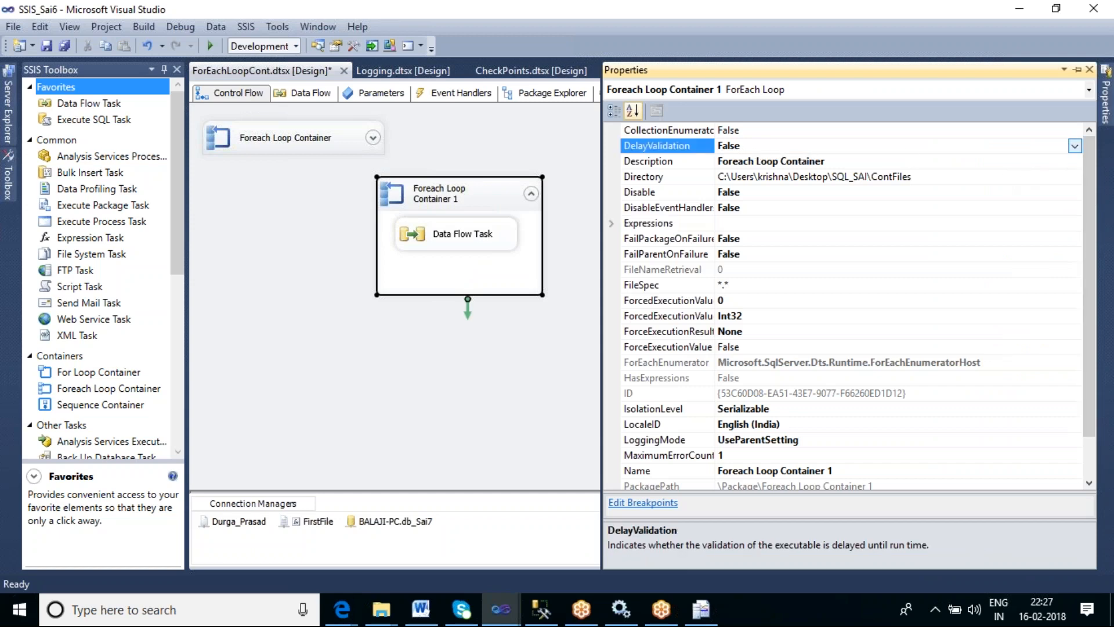
click(1075, 148)
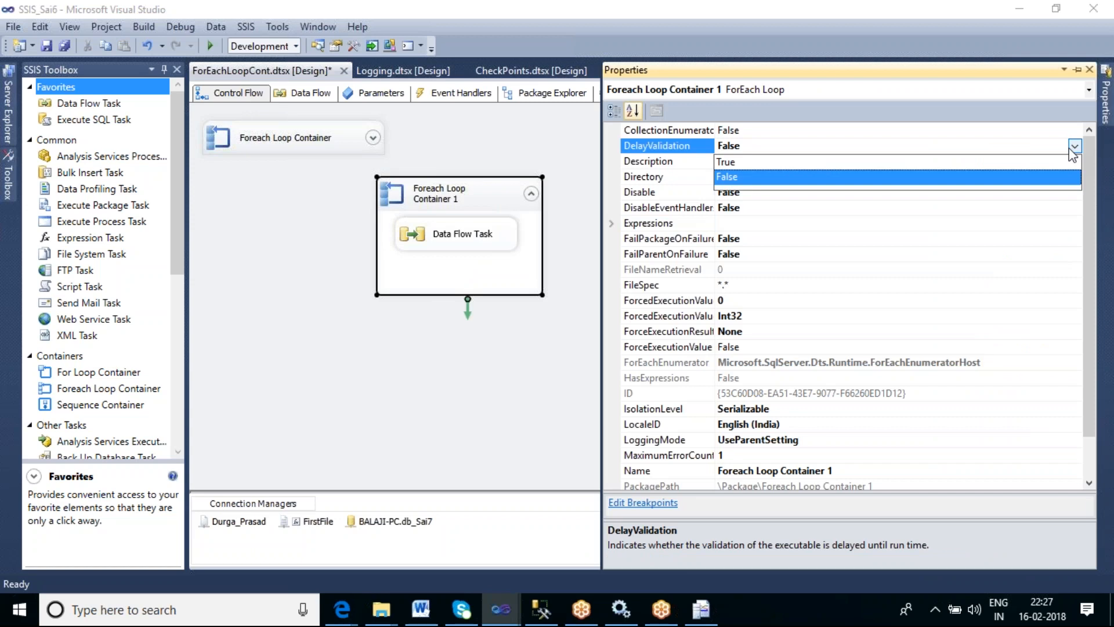
click(754, 162)
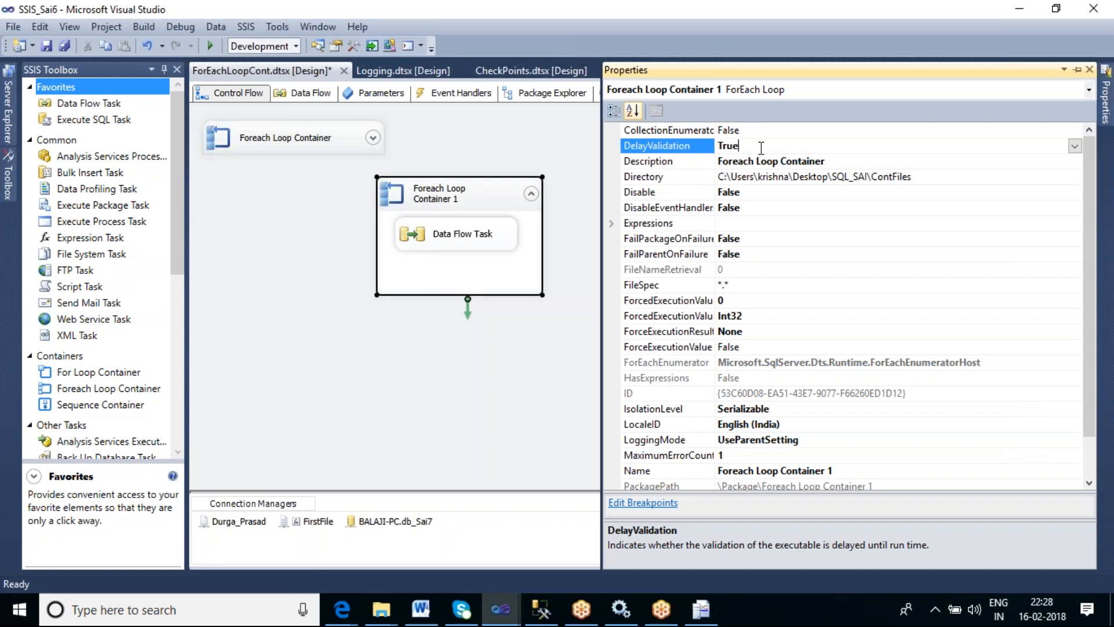
- Close the Properties pane and move the Data Flow Task slightly lower inside Foreach Loop Container 1
click(601, 264)
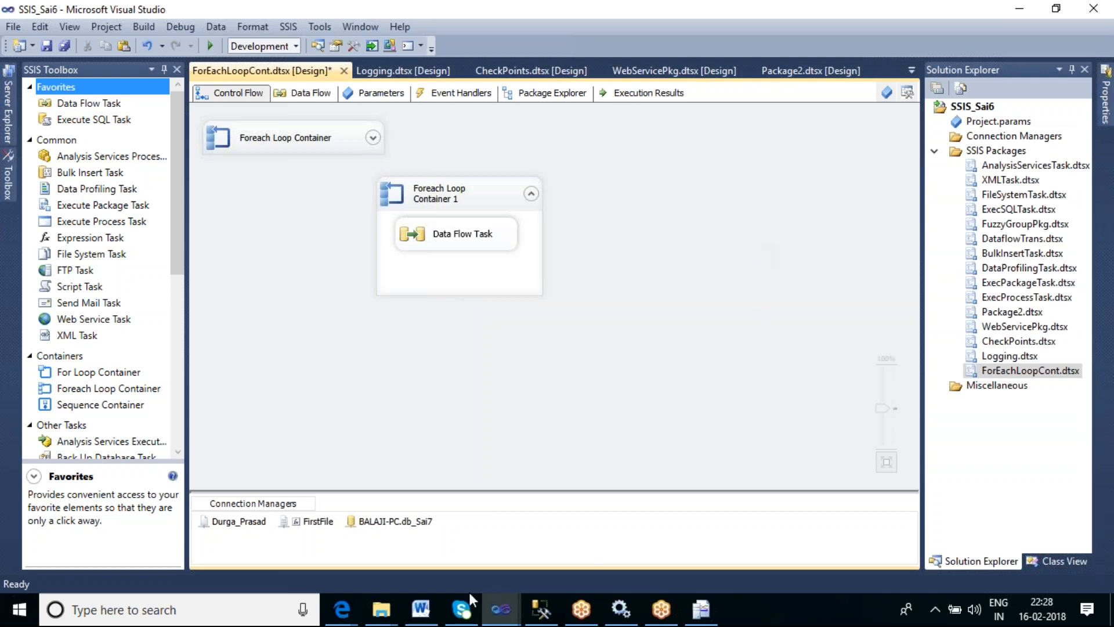
drag(465, 246, 471, 271)
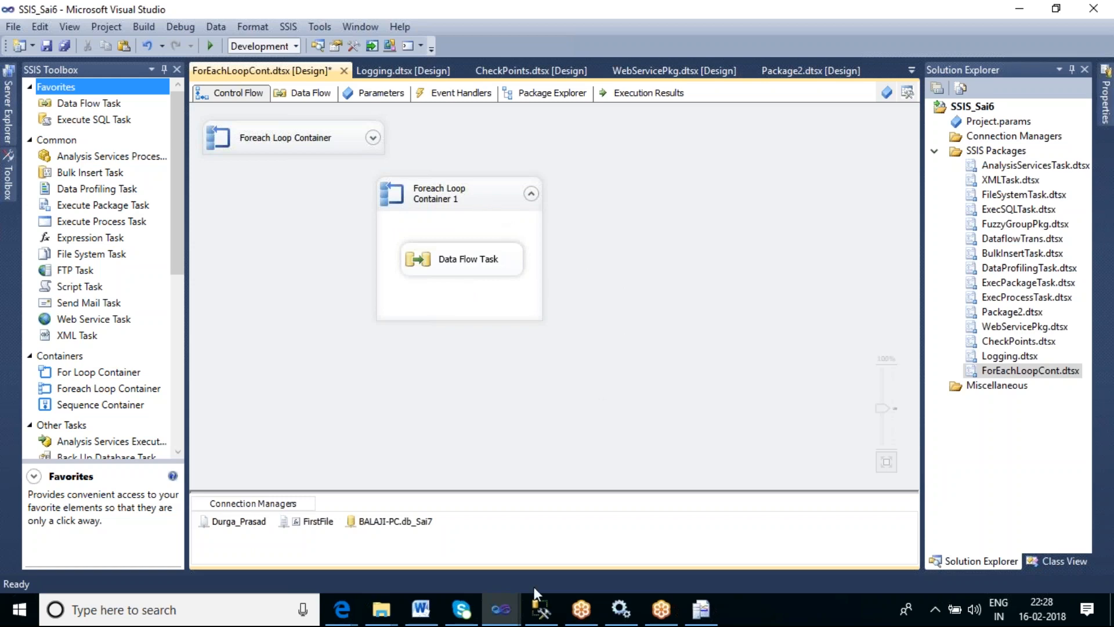
- Switch to SQL Server Management Studio and run select * from tbl_foreachloop to check the table's contents
mouse_move(545, 612)
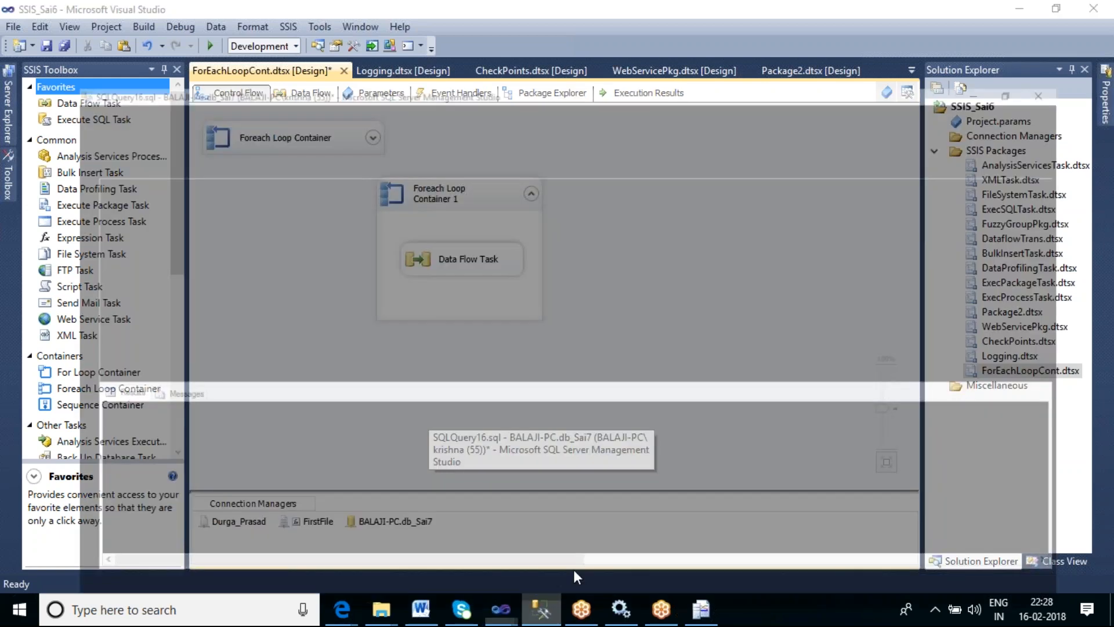
click(542, 542)
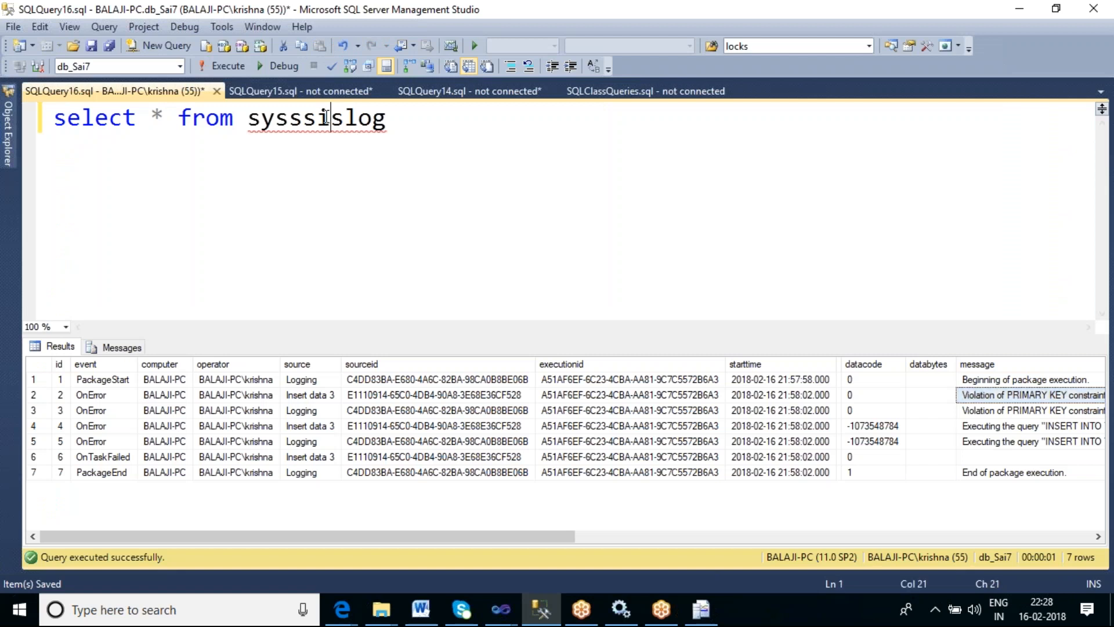
double_click(329, 118)
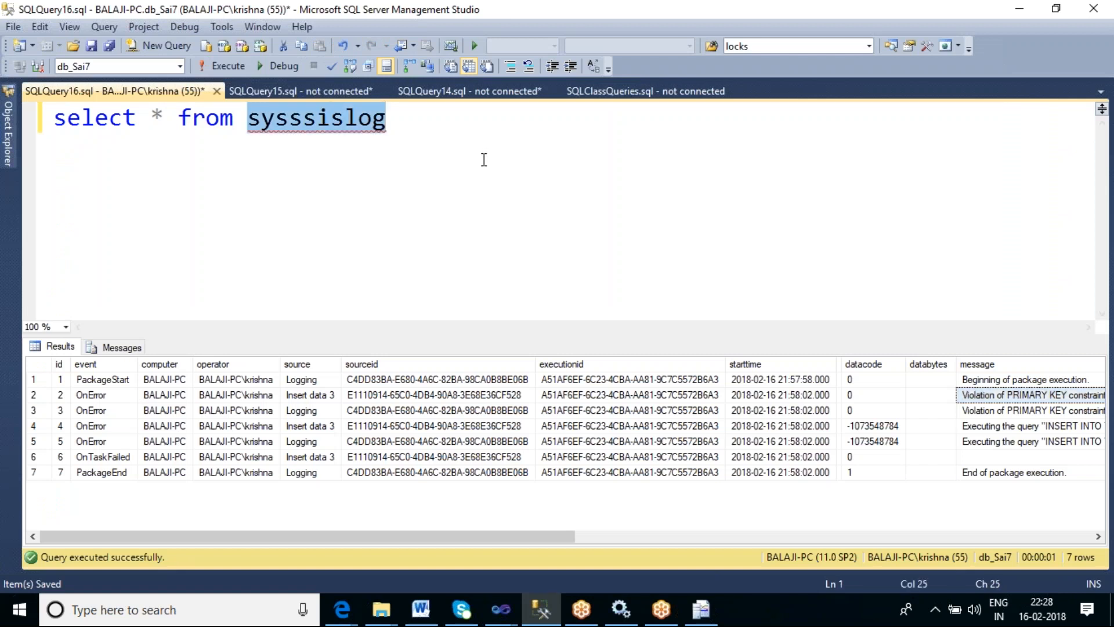
text(tb)
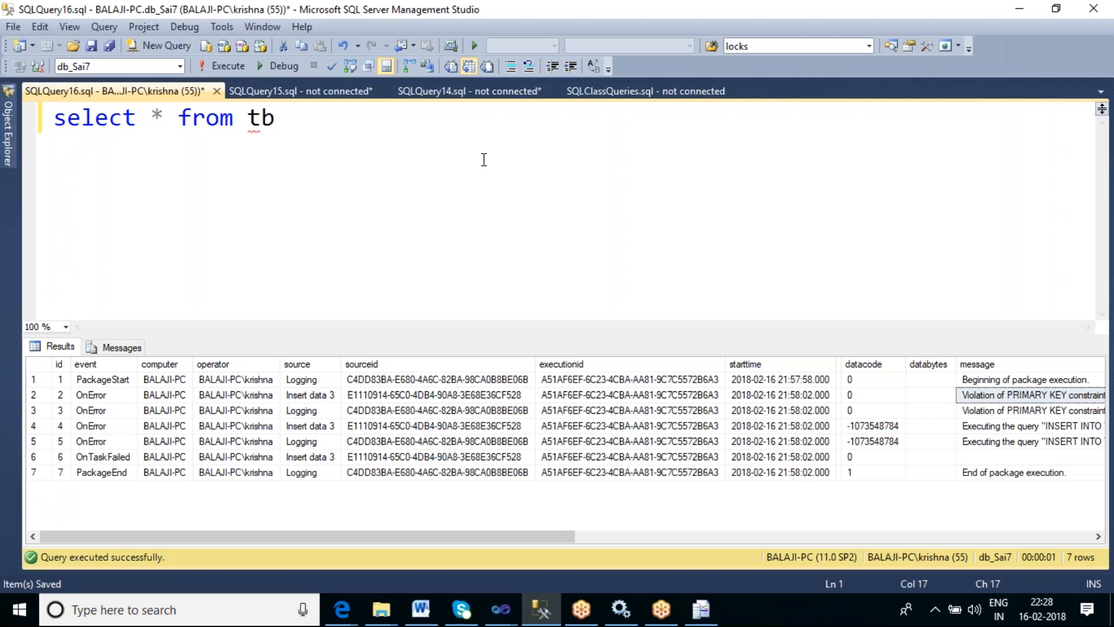
text(l_foreachlo[)
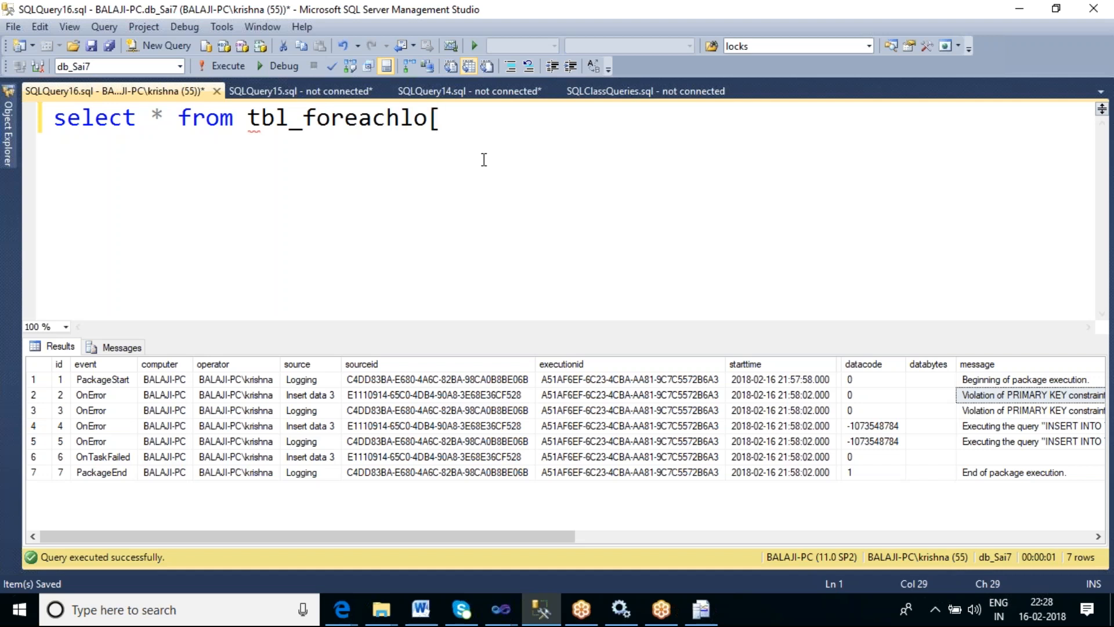
key(BackSpace)
text(o)
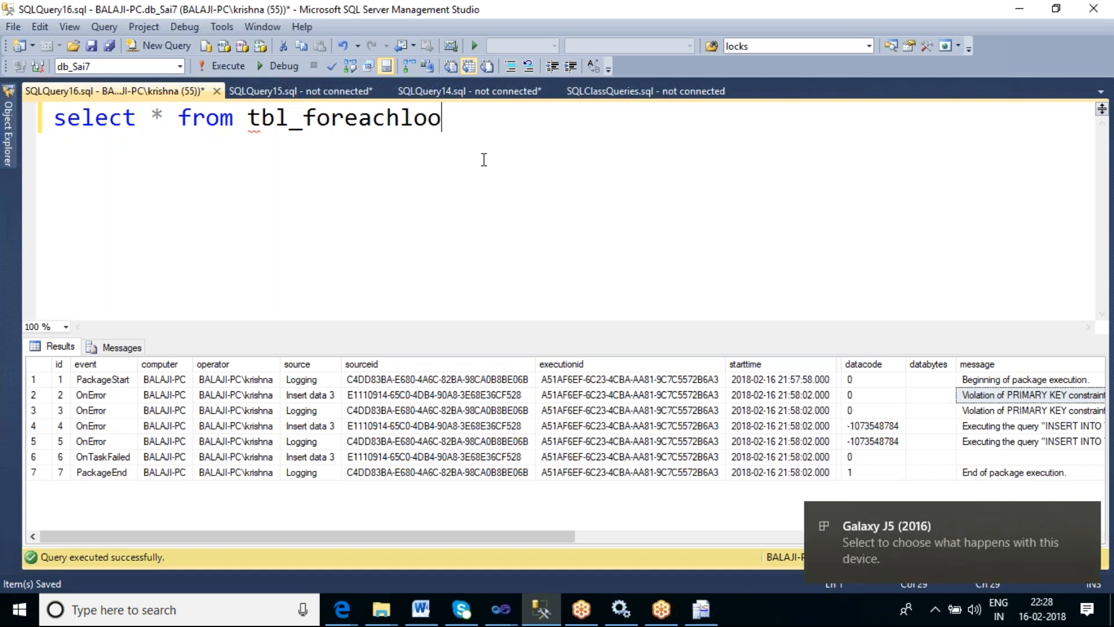
text(p)
key(F5)
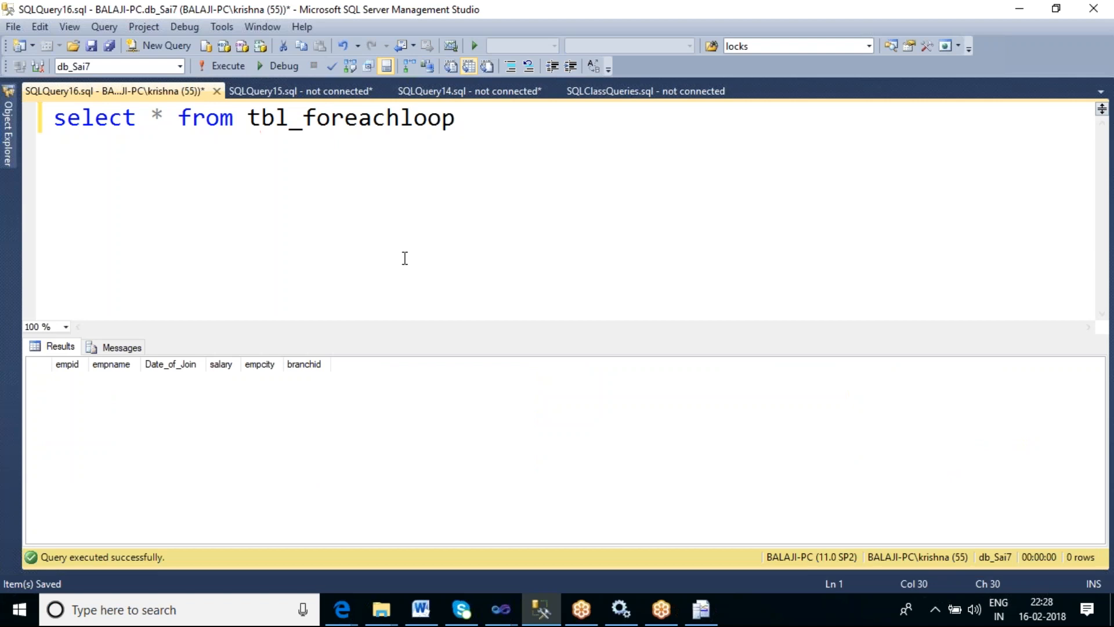
- Switch back to Visual Studio and execute Foreach Loop Container 1, dismissing the popup window and error dialogs that interrupt
mouse_move(499, 609)
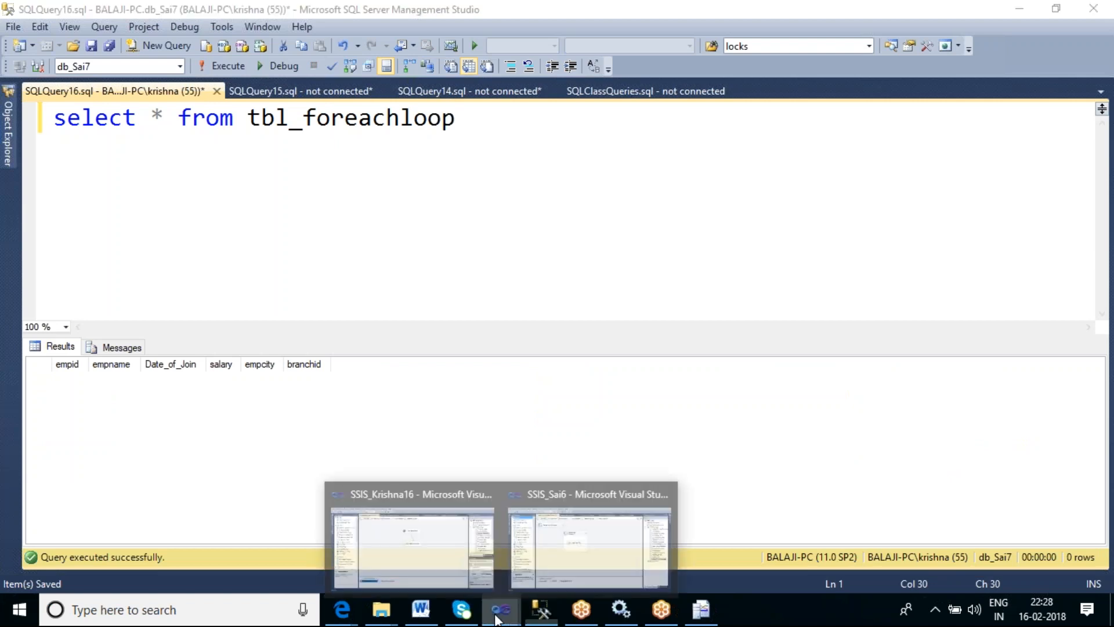
click(562, 545)
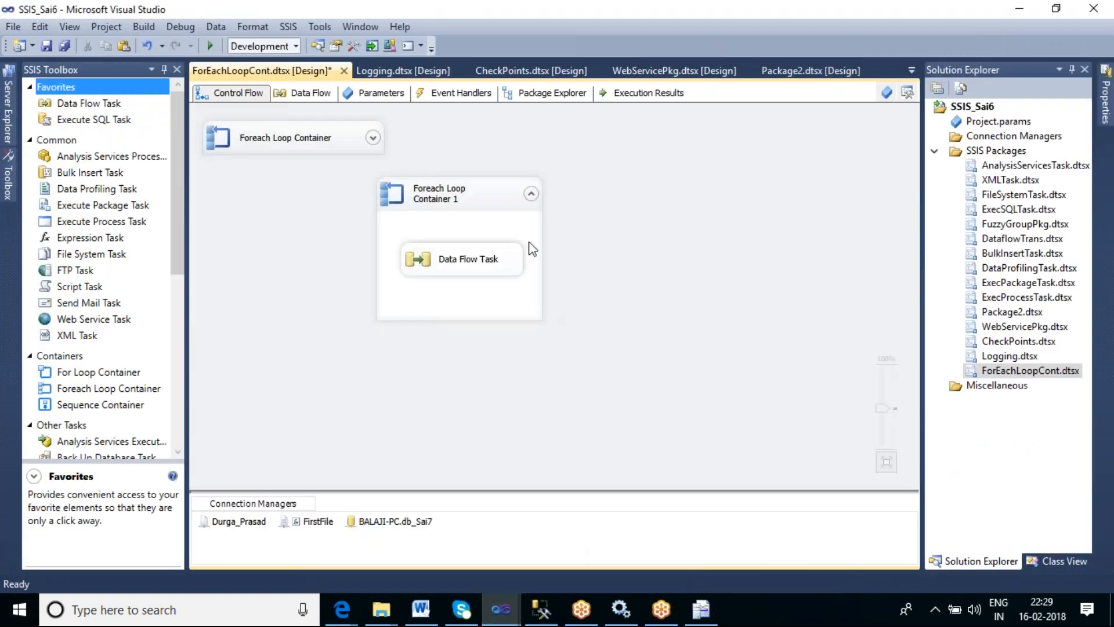
right_click(499, 204)
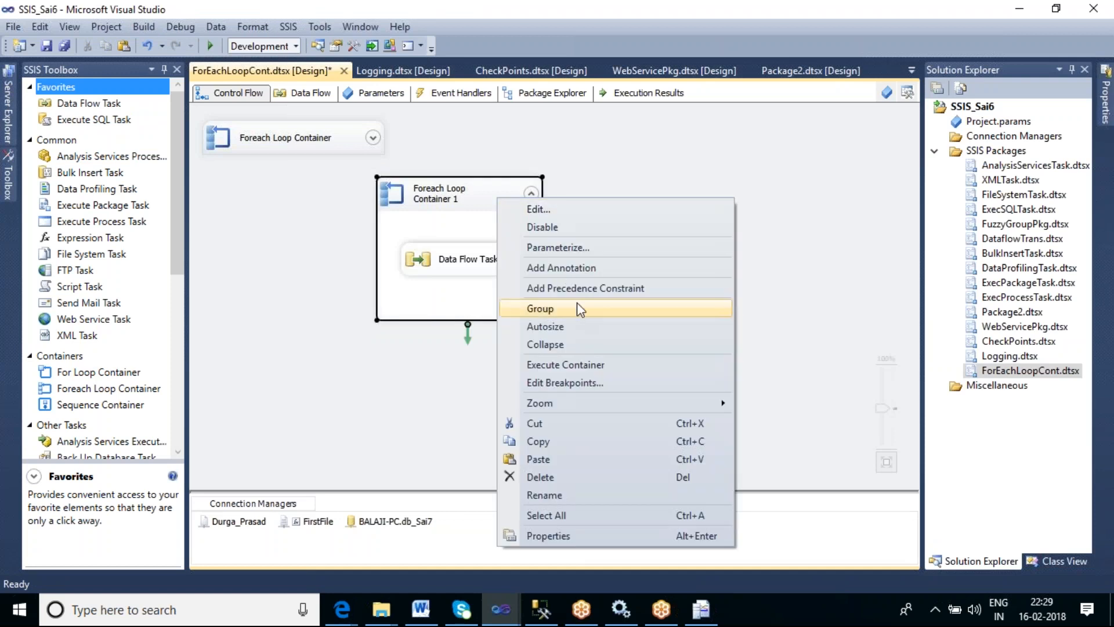
click(588, 365)
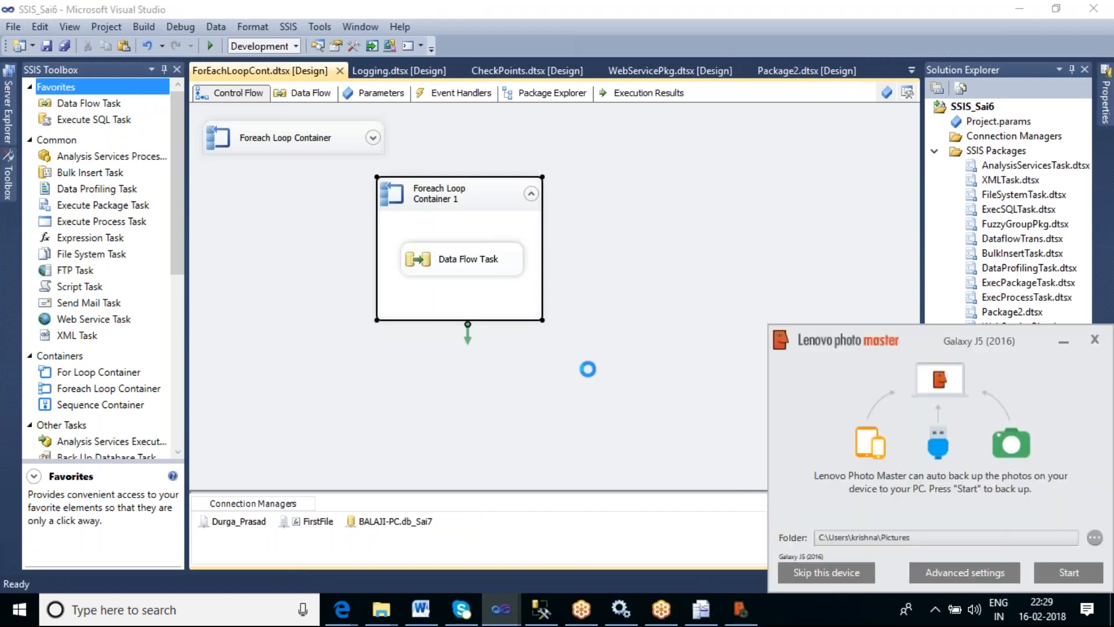
click(1105, 348)
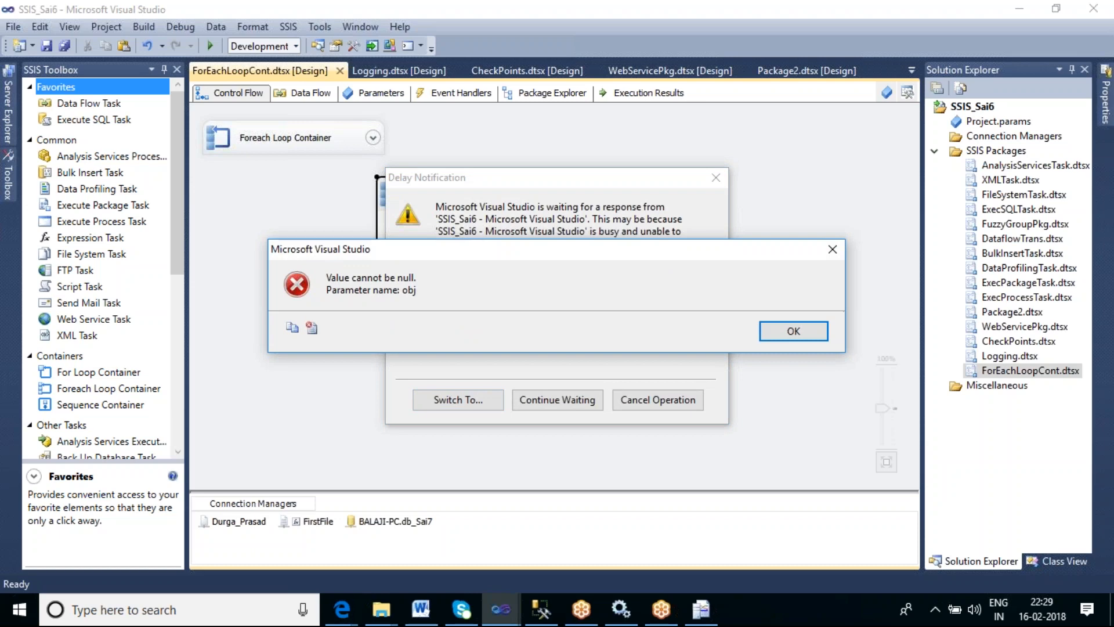
click(784, 333)
click(786, 335)
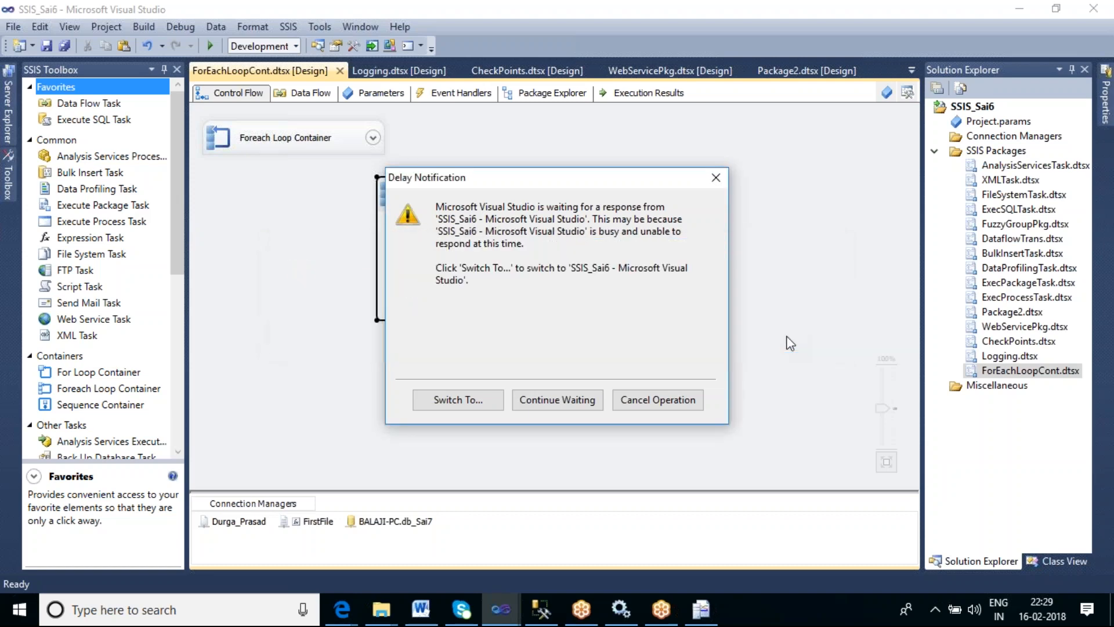
click(785, 335)
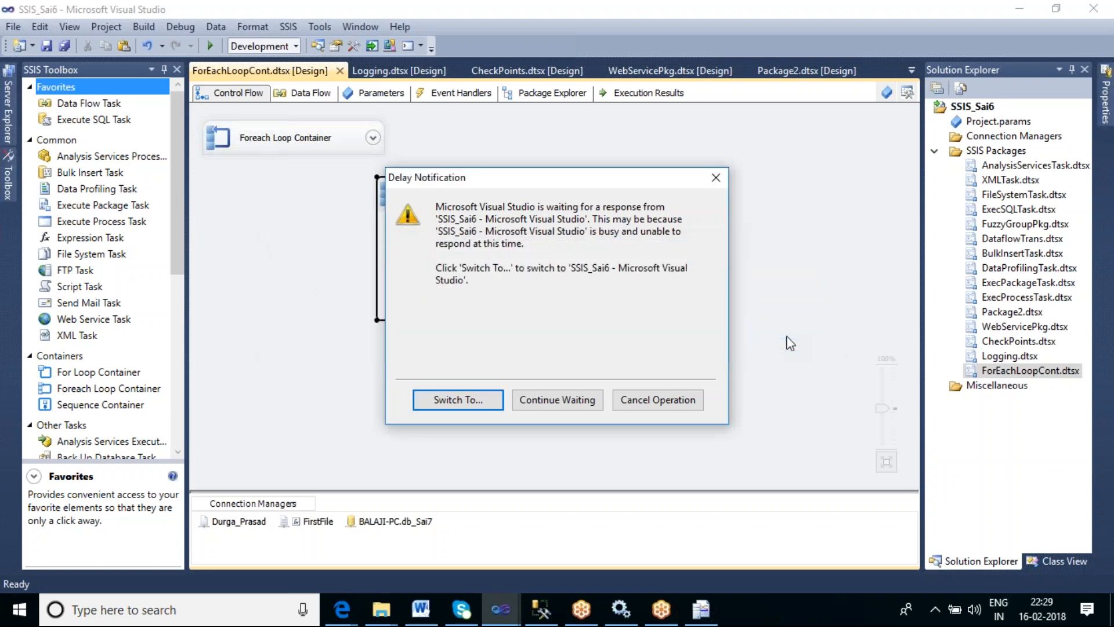
click(720, 183)
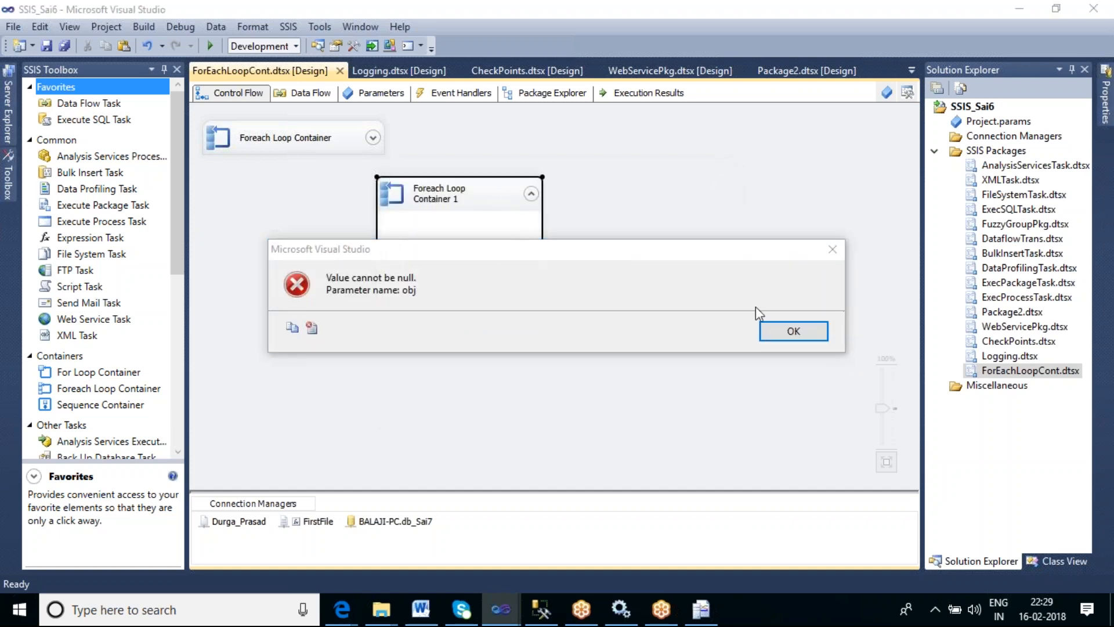
click(804, 332)
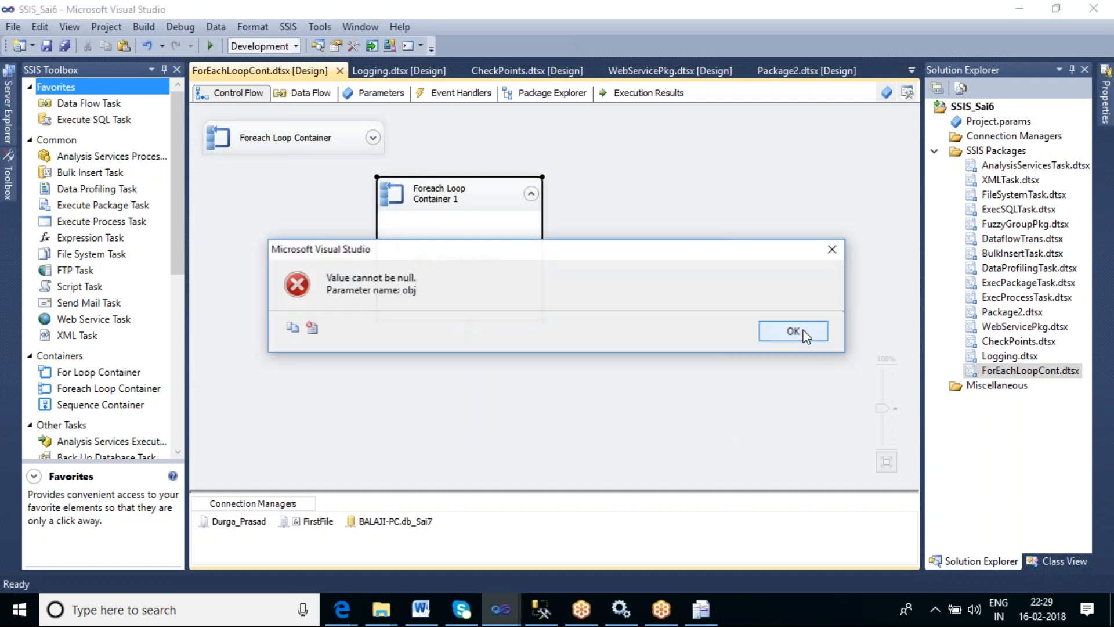
click(793, 331)
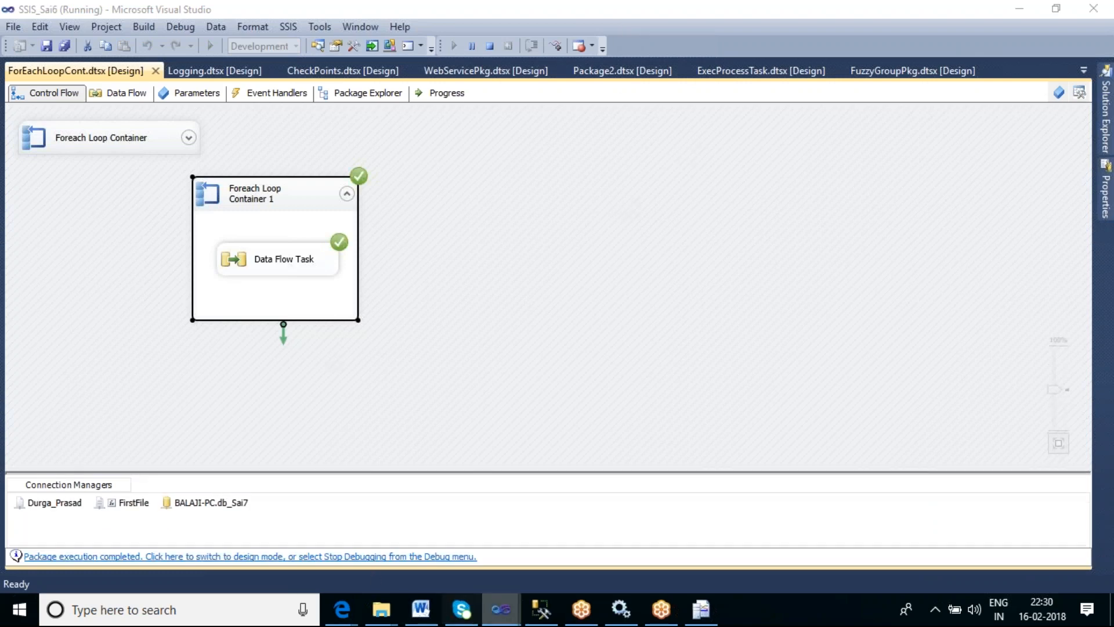
- Return to Management Studio, rerun the tbl_foreachloop query and review the loaded rows' empid values
click(551, 617)
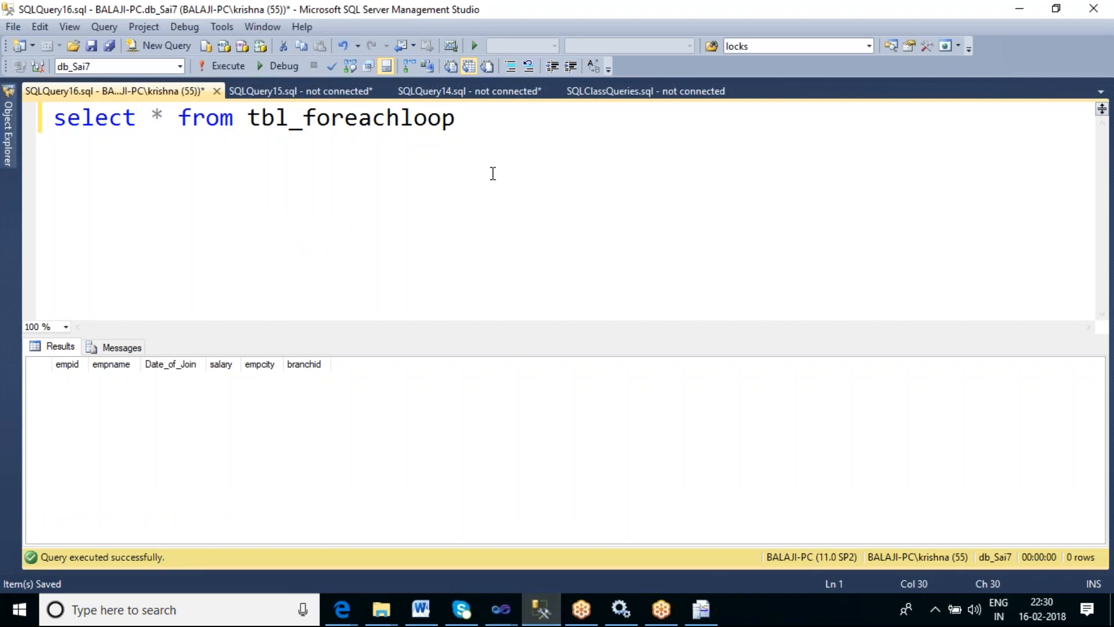
key(F5)
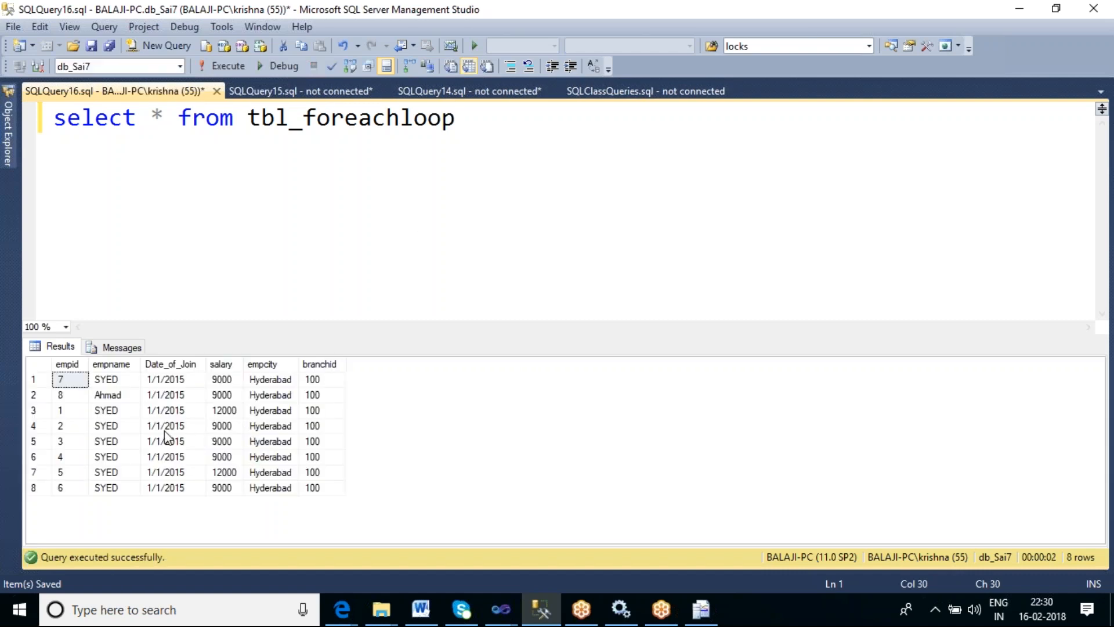
click(68, 380)
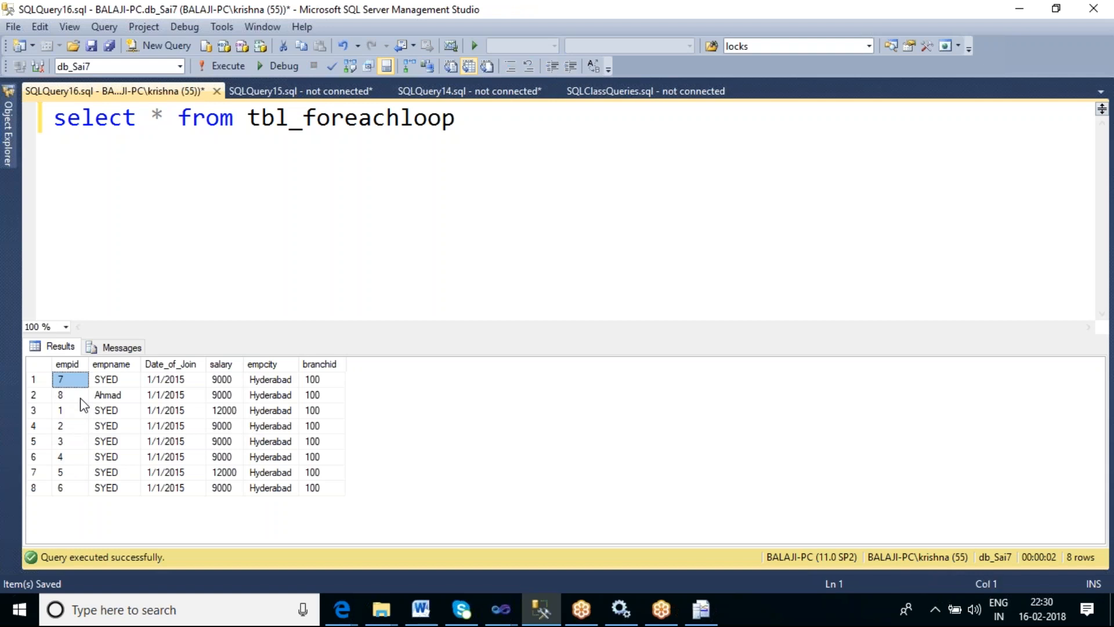
shift+click(81, 399)
click(81, 413)
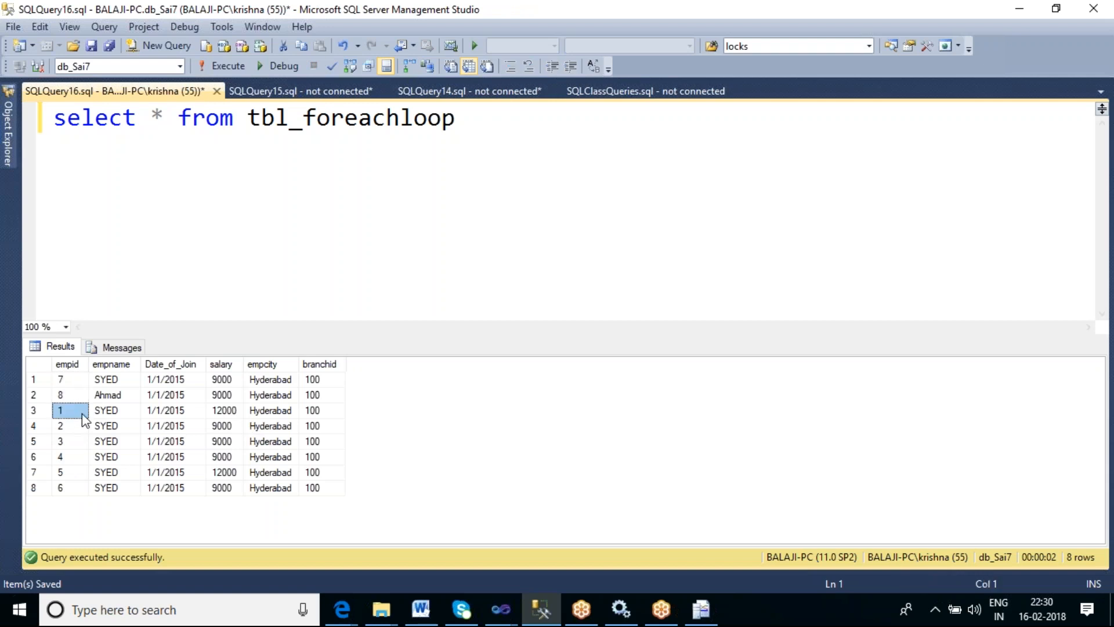
shift+click(80, 459)
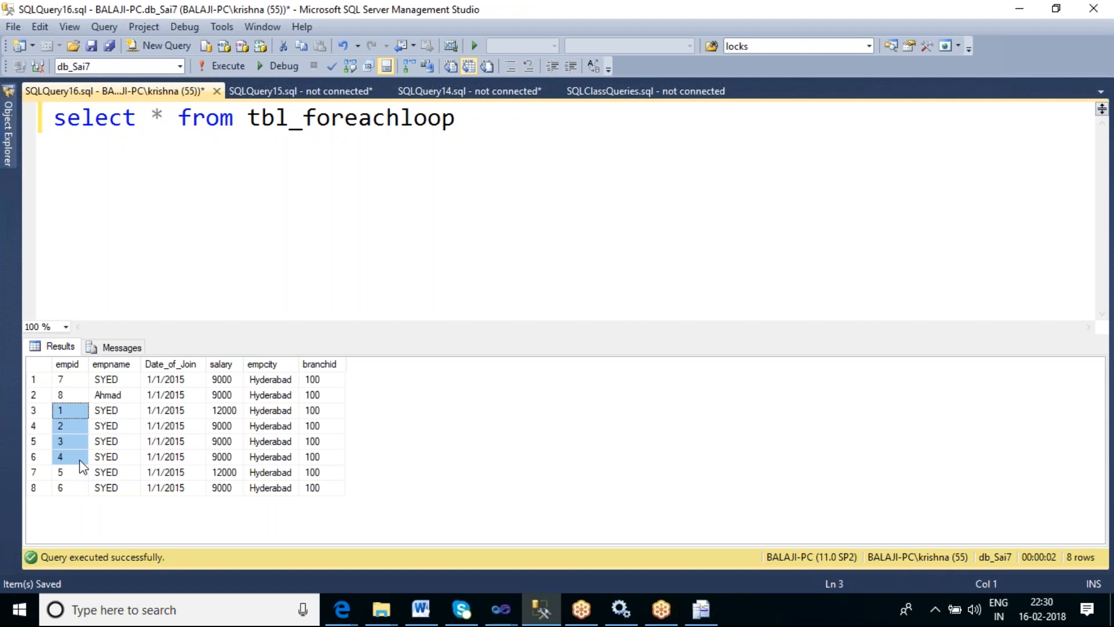
click(79, 471)
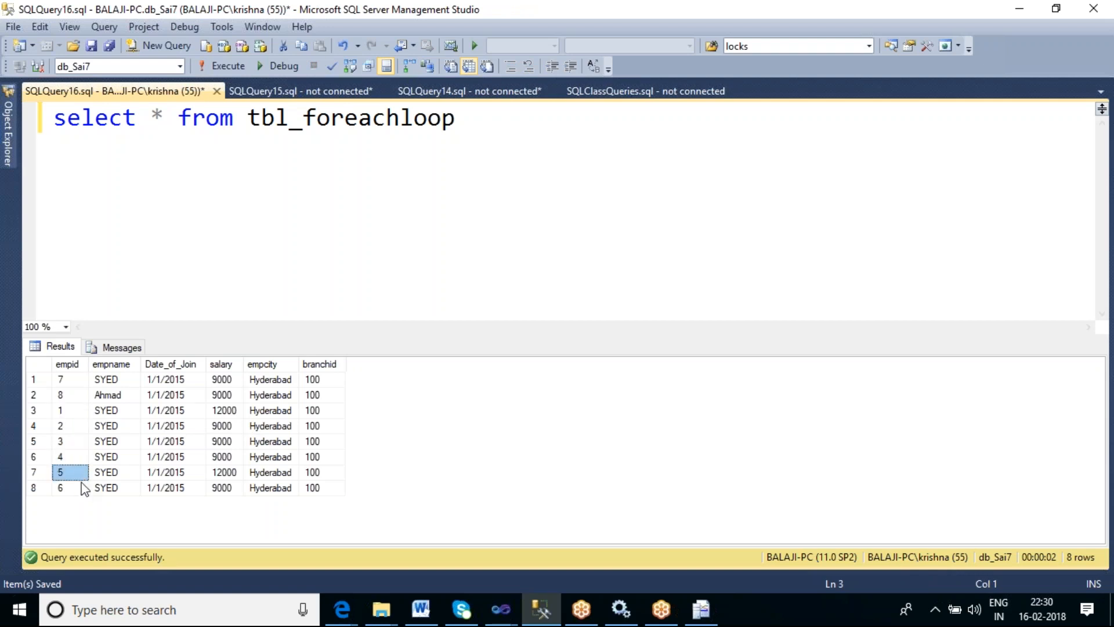
click(78, 489)
- Open AggrOp.txt, CondHyd.txt and Unionall_OP.txt from the ContFiles folder in Notepad to compare their rows, closing each
mouse_move(383, 620)
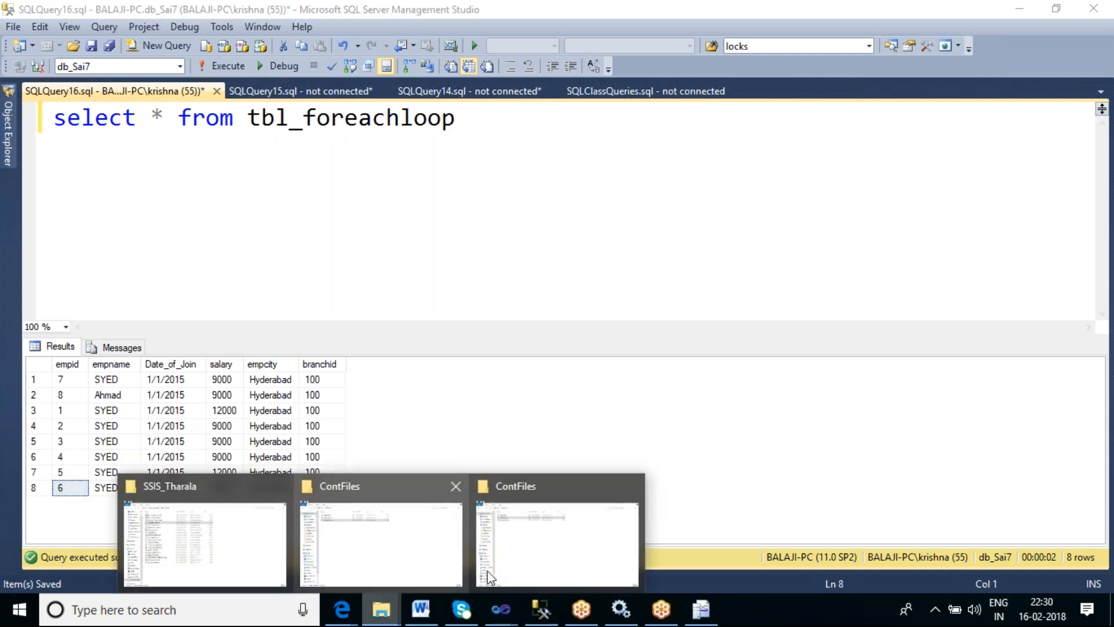
click(525, 529)
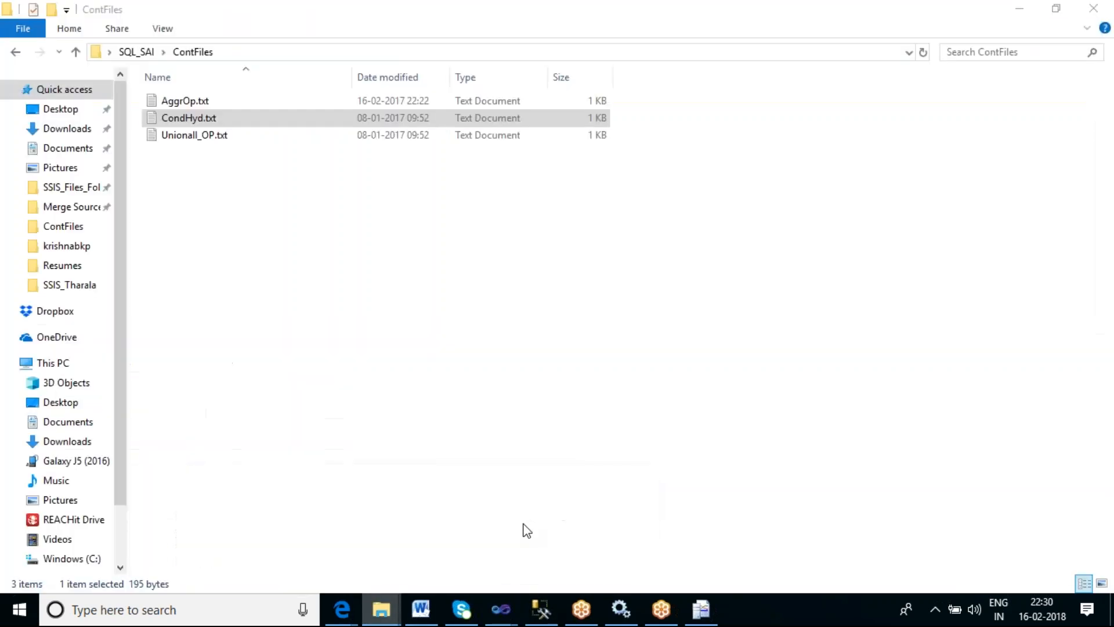
click(185, 101)
double_click(184, 102)
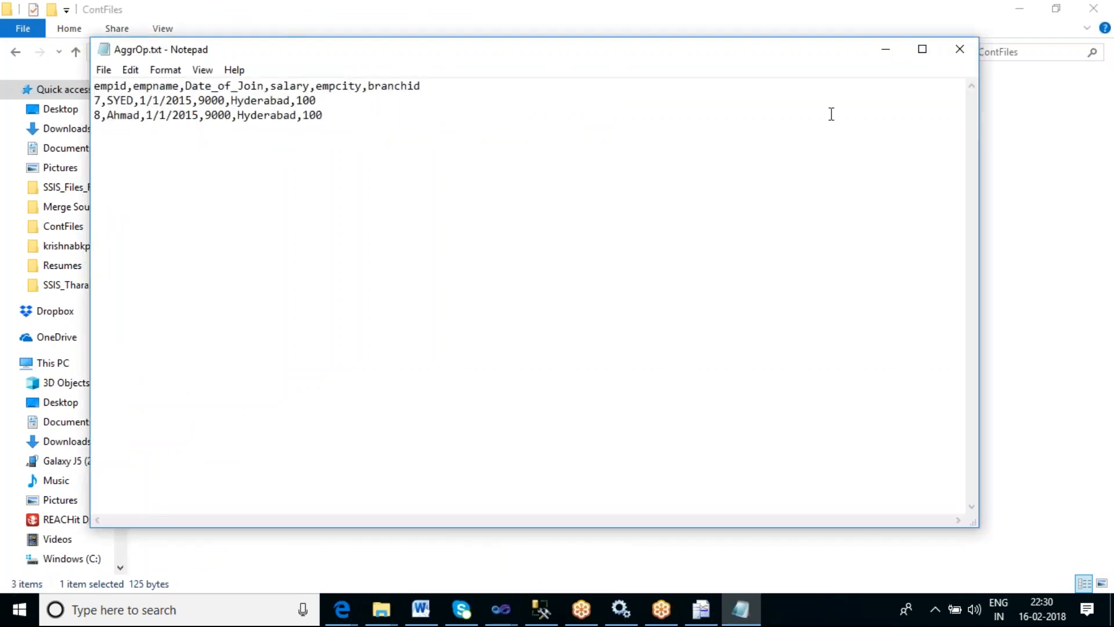
click(959, 50)
click(208, 122)
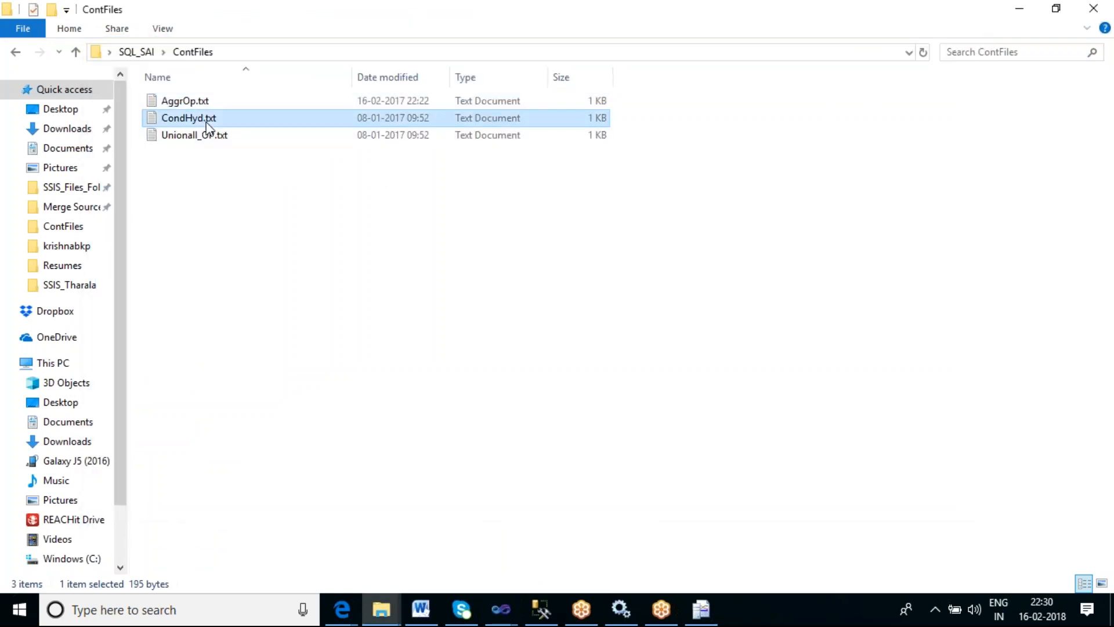
double_click(208, 122)
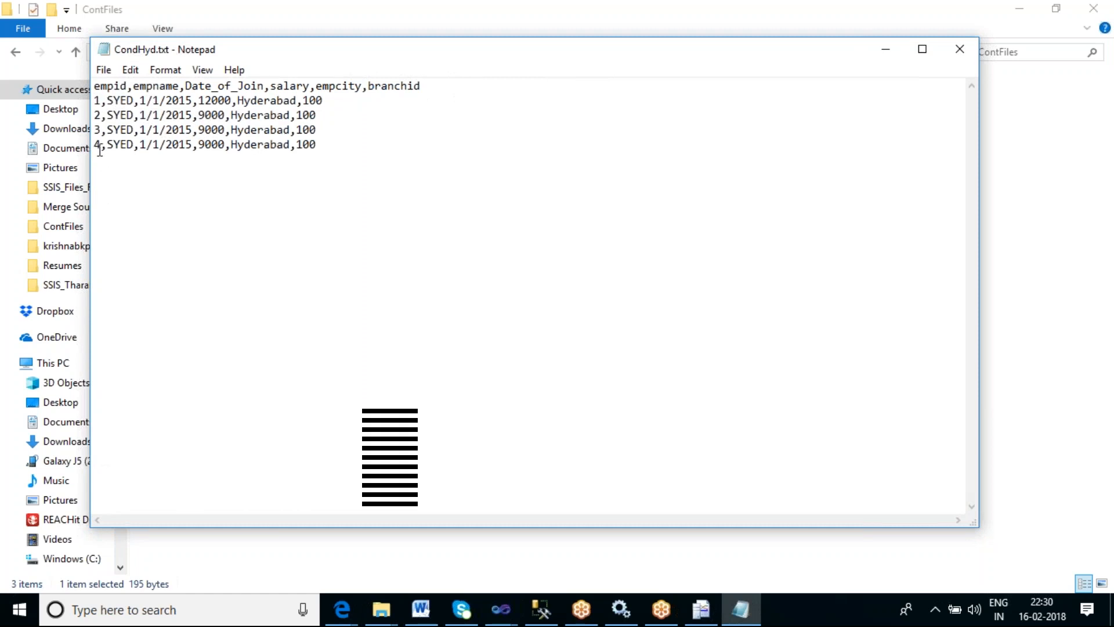
click(960, 48)
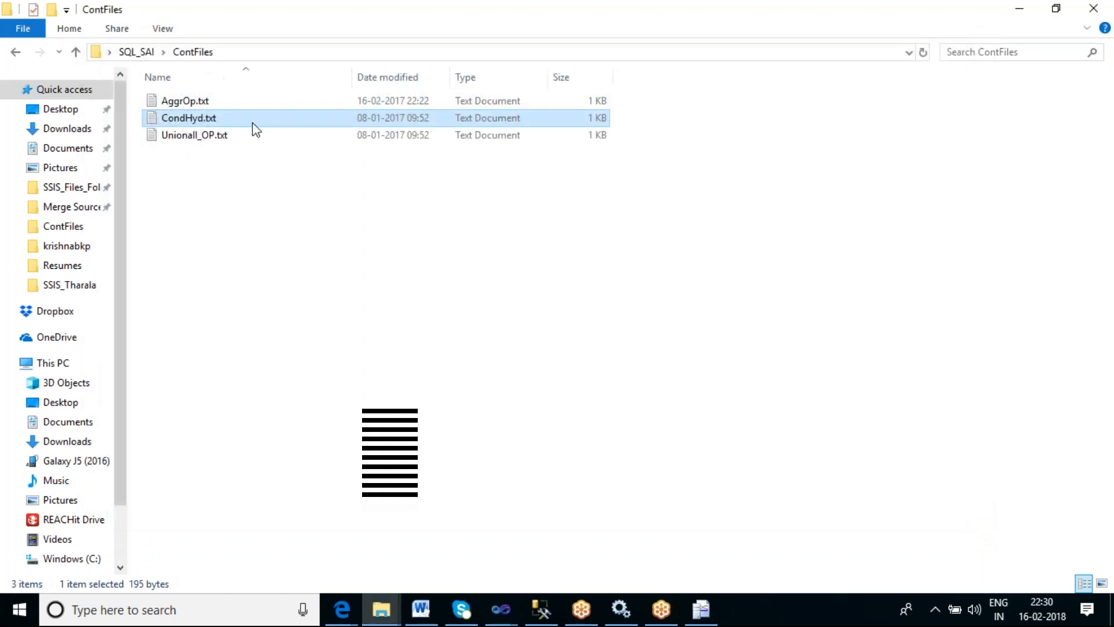
click(189, 139)
double_click(191, 139)
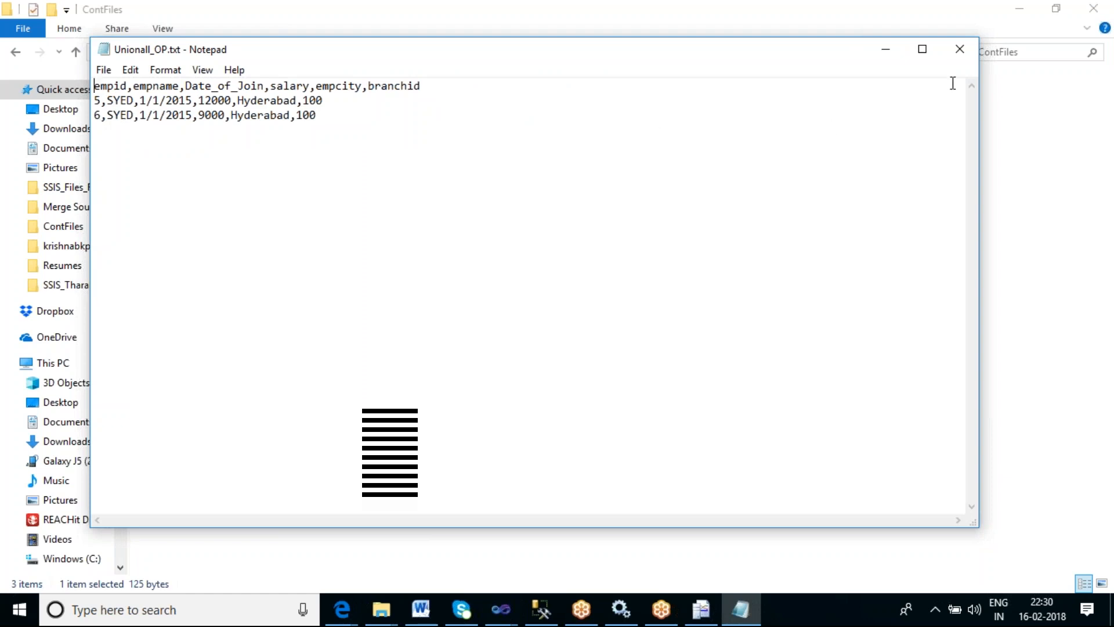
click(960, 49)
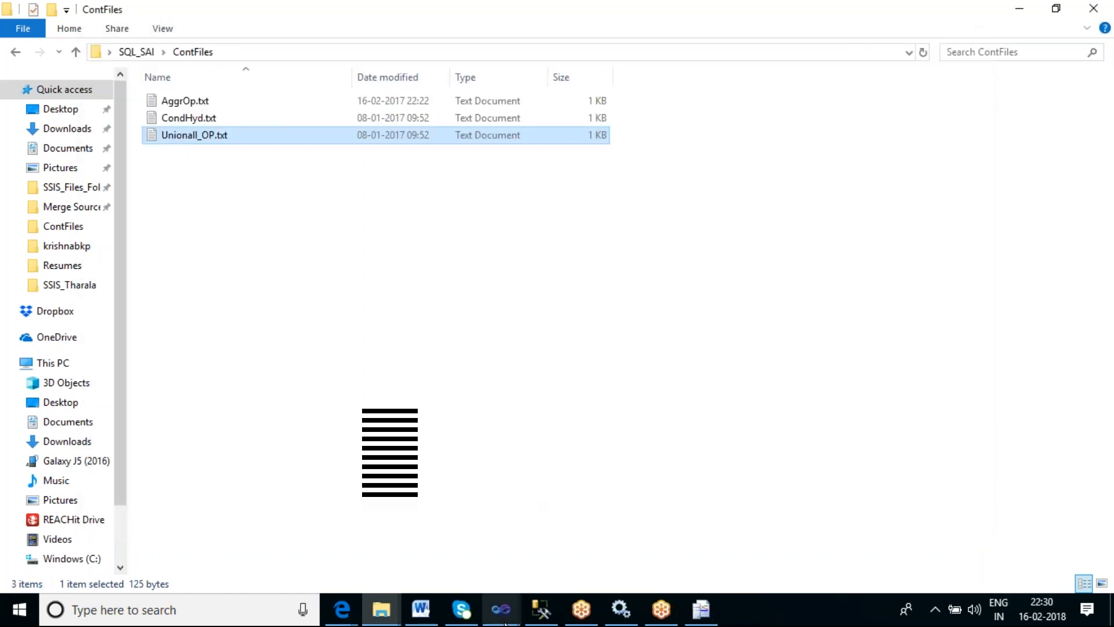
- Switch back to Visual Studio and stop debugging the package
mouse_move(498, 621)
click(542, 572)
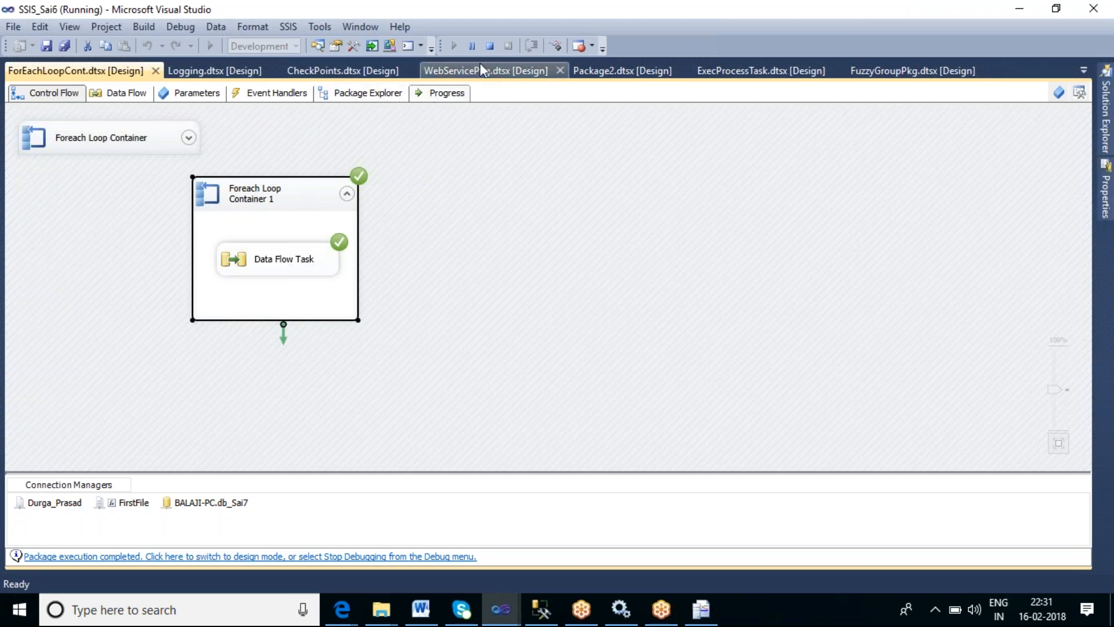
click(489, 46)
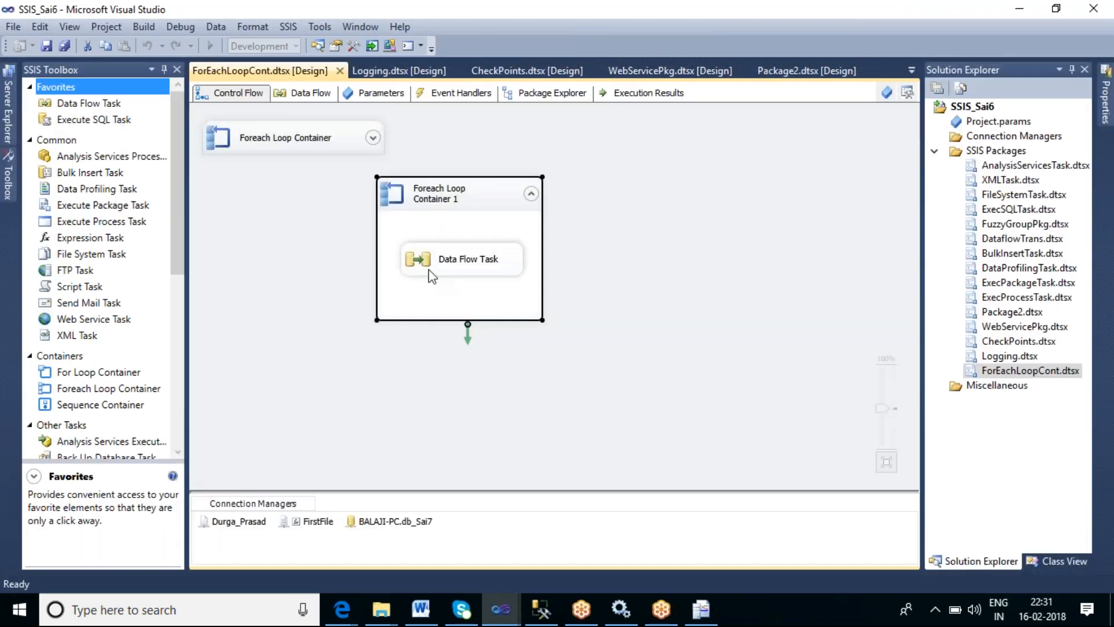
- Open the Data Flow Task and inspect the FirstFile connection's ConnectionString property expression, closing the editor without changes
double_click(430, 276)
click(476, 218)
right_click(317, 522)
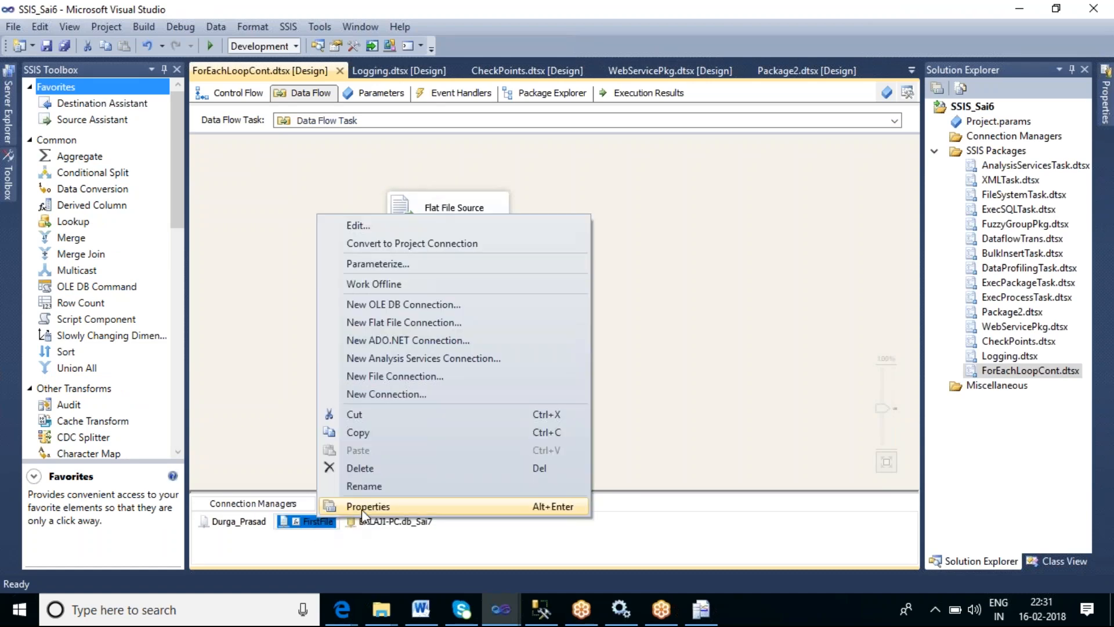
click(362, 507)
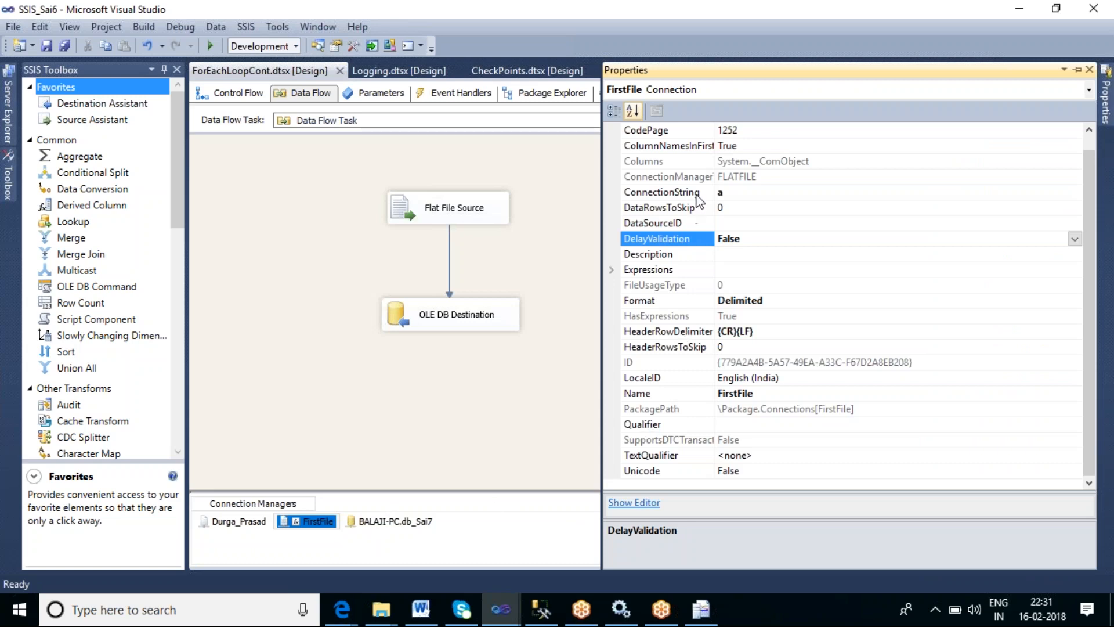
click(768, 270)
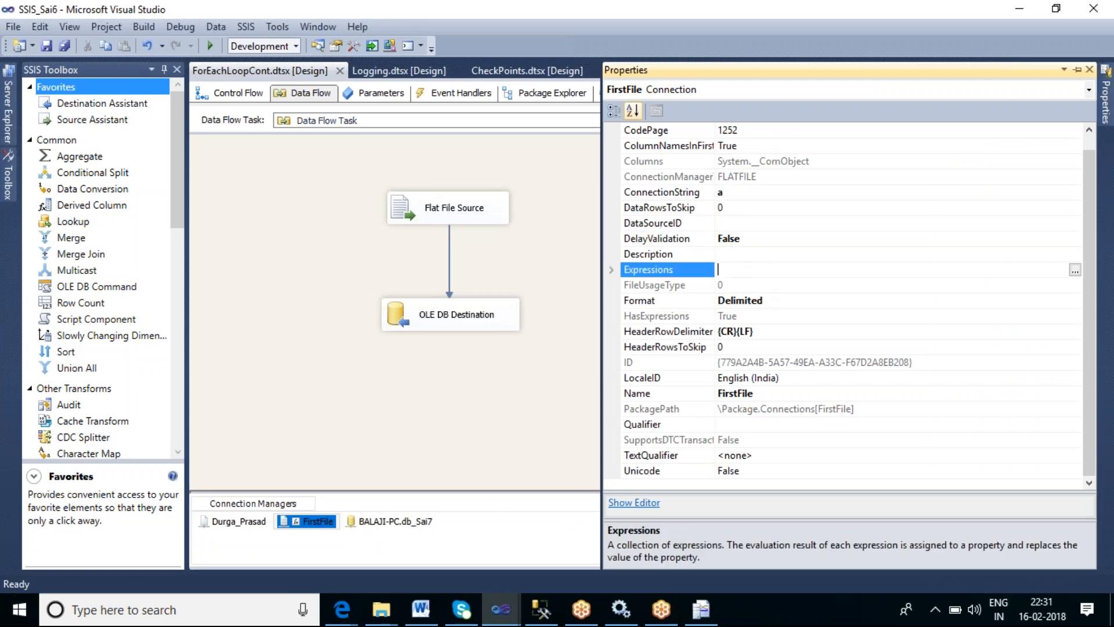
click(1074, 270)
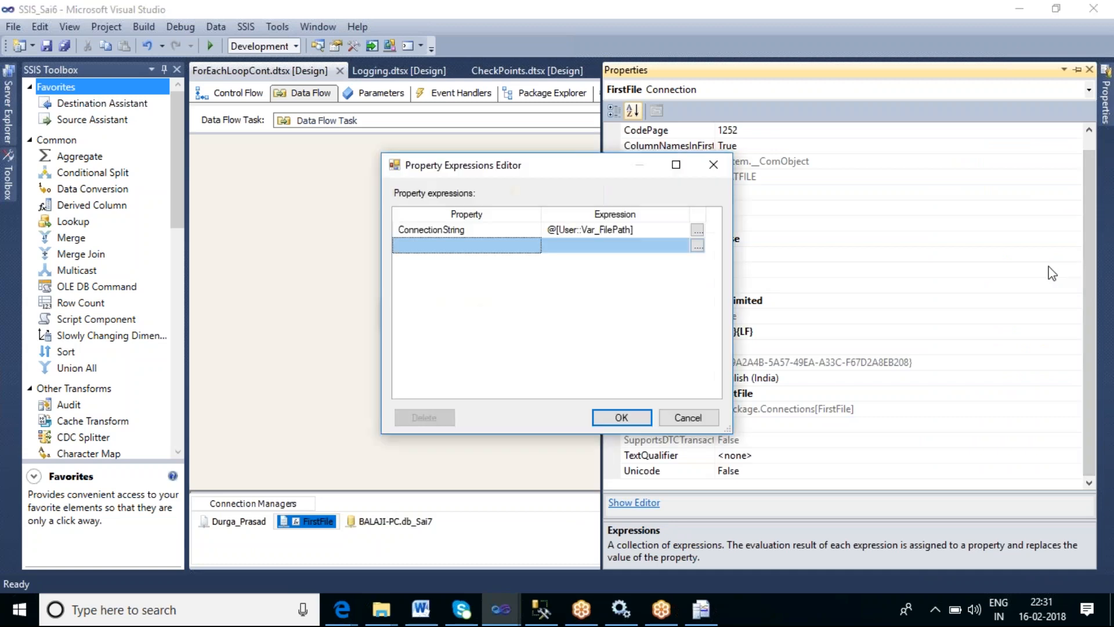
click(516, 232)
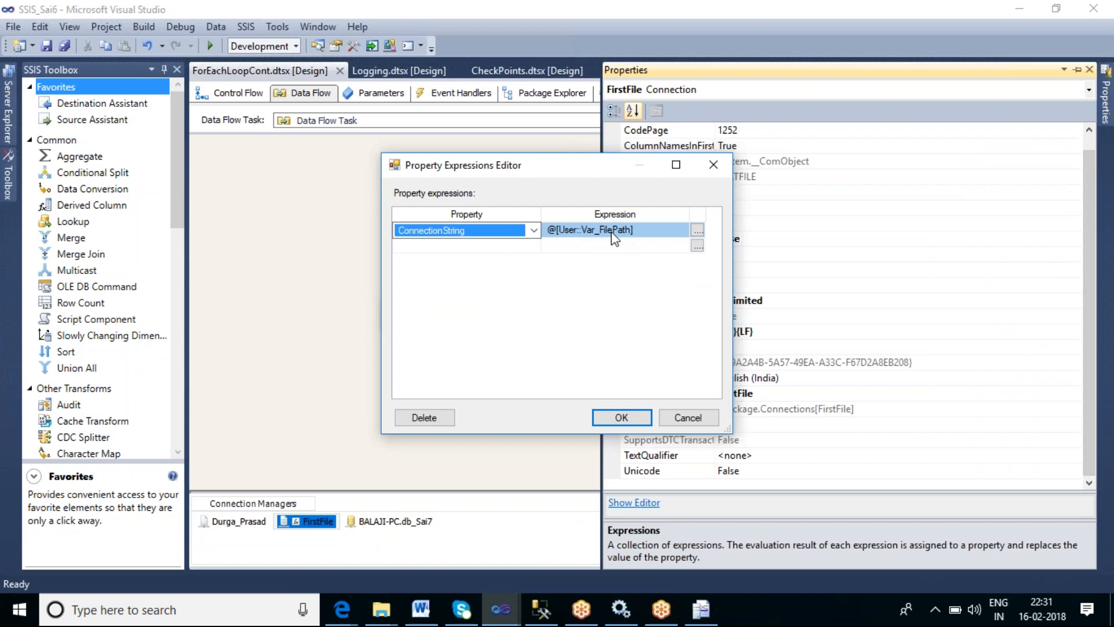
click(638, 235)
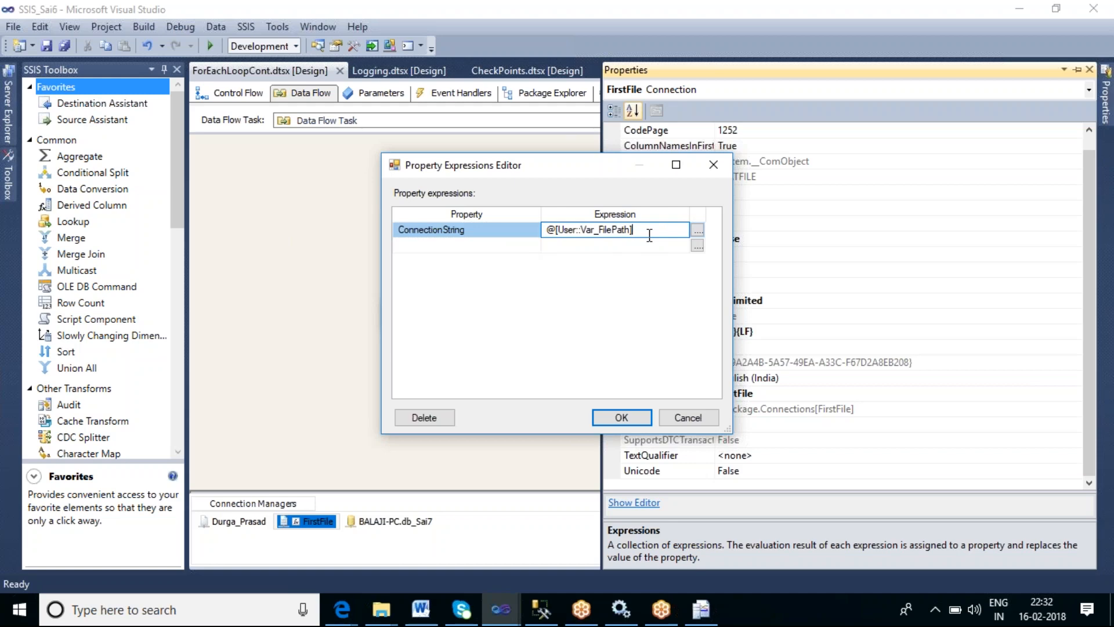
click(696, 417)
- Open Foreach Loop Container 1's editor to review its Collection and Variable Mappings settings, then cancel it
click(237, 96)
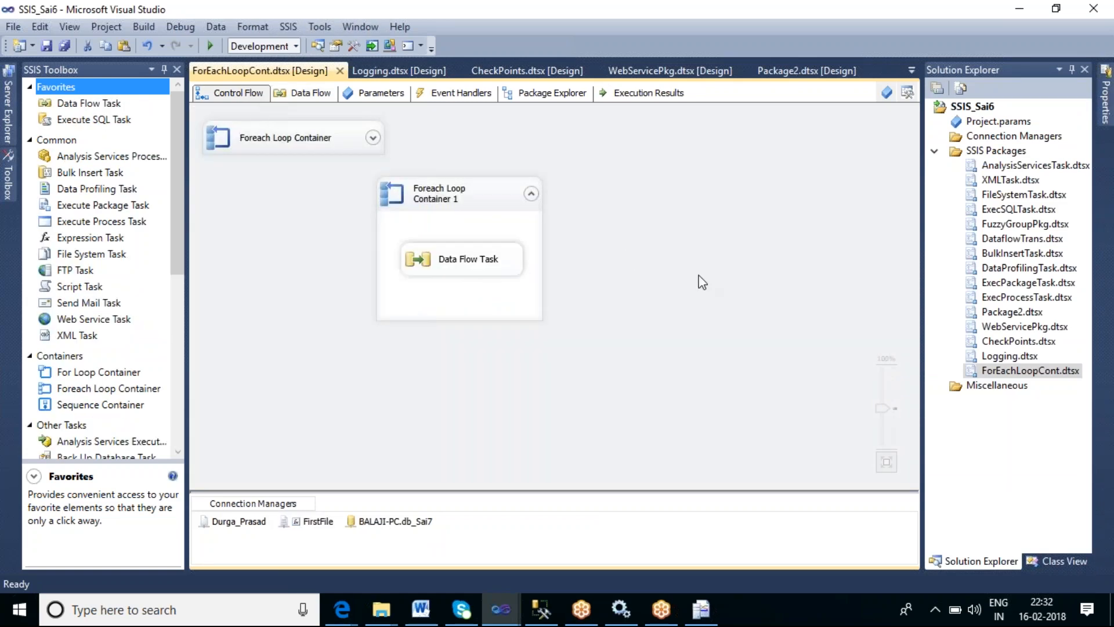
click(490, 205)
double_click(491, 206)
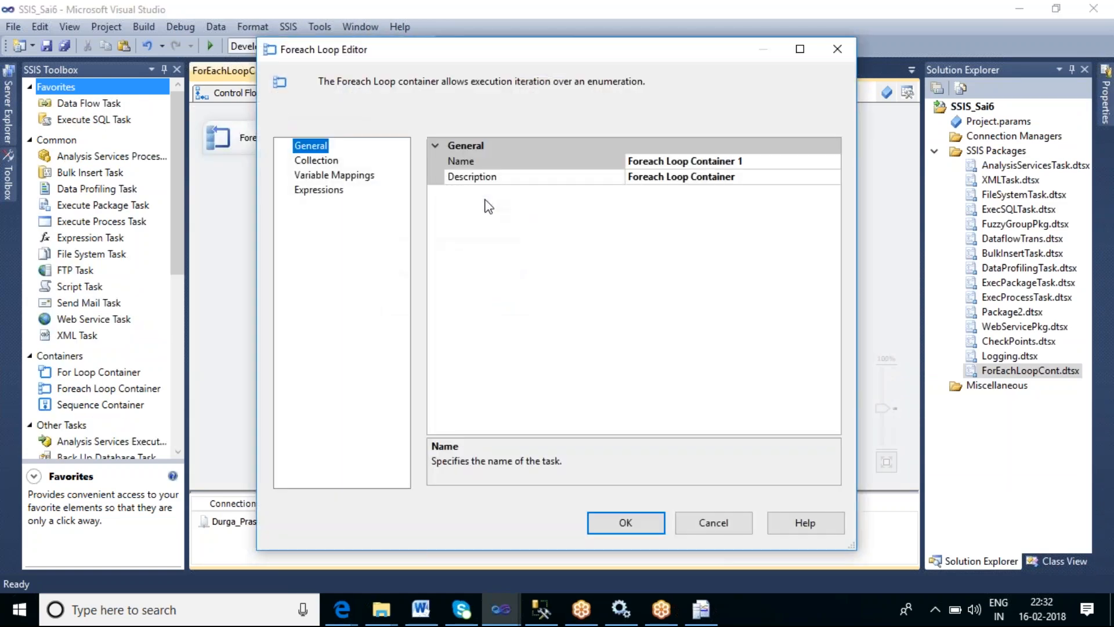
click(322, 164)
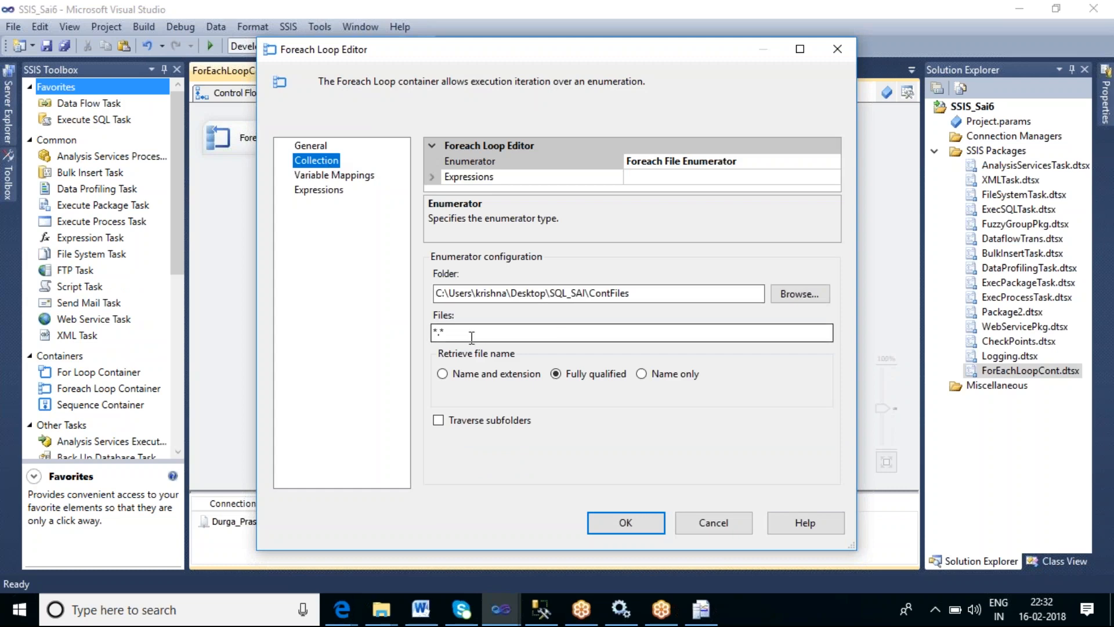
click(348, 175)
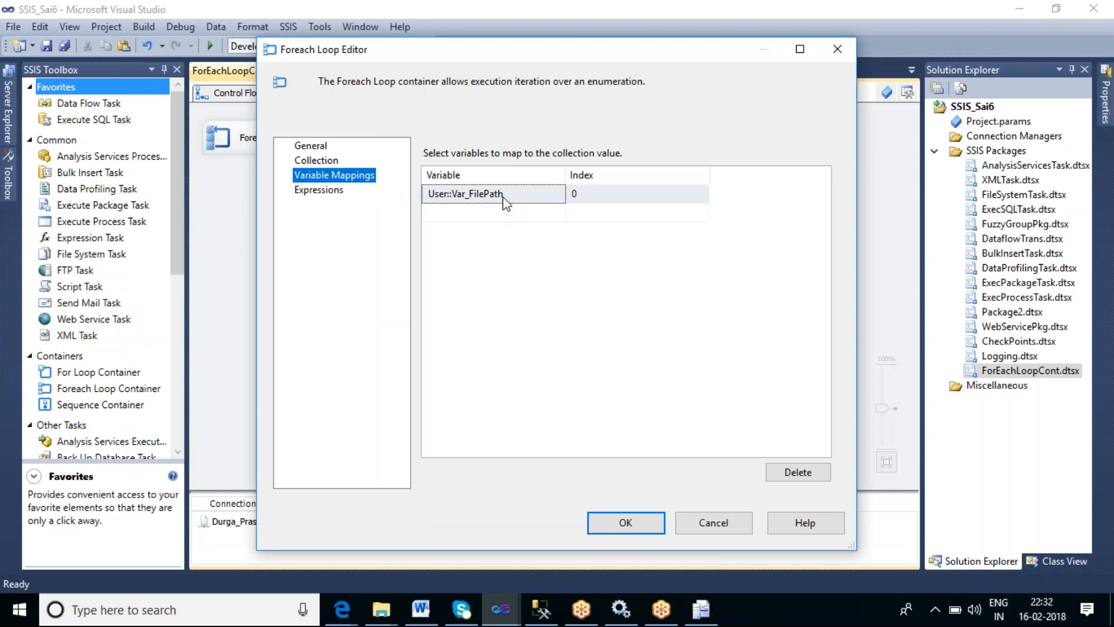
click(724, 523)
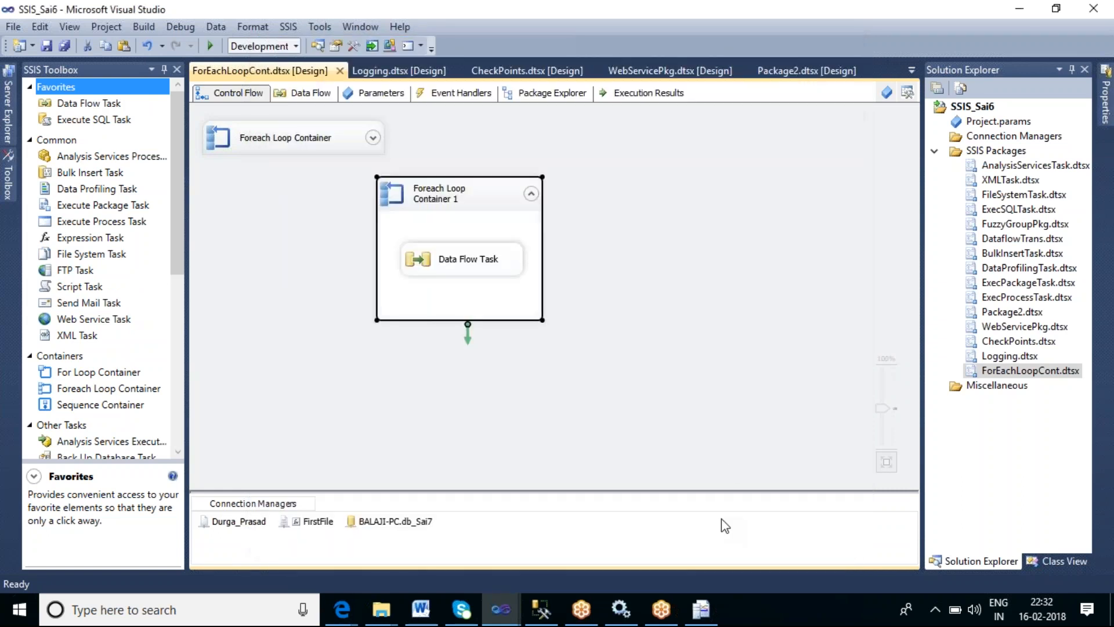
- Reopen the FirstFile connection's property expressions to recheck the ConnectionString expression, then cancel
right_click(319, 525)
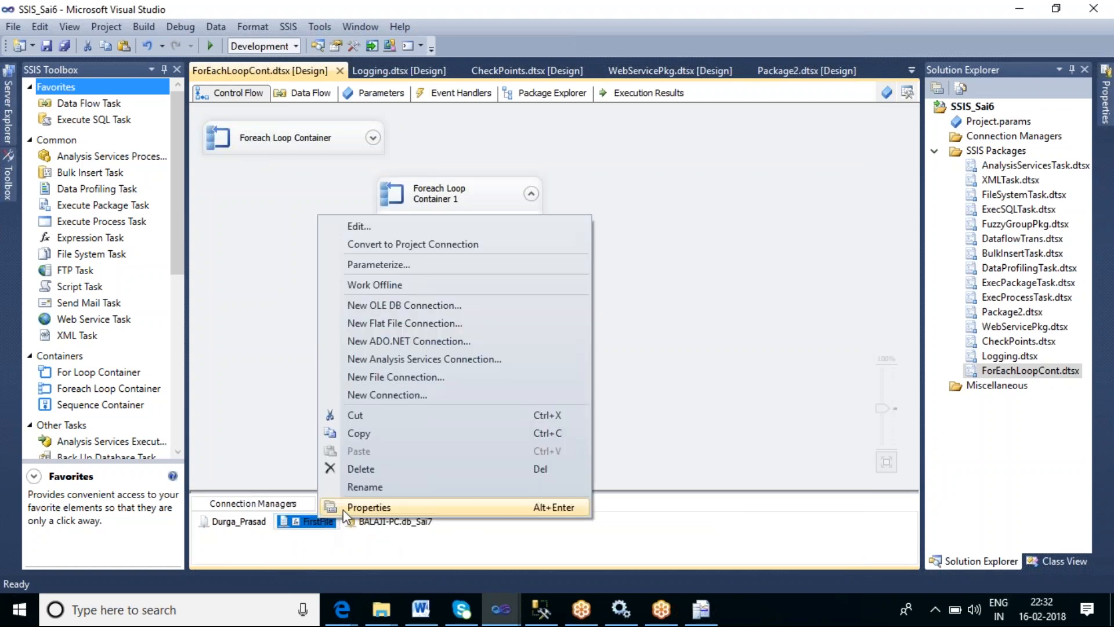
click(355, 507)
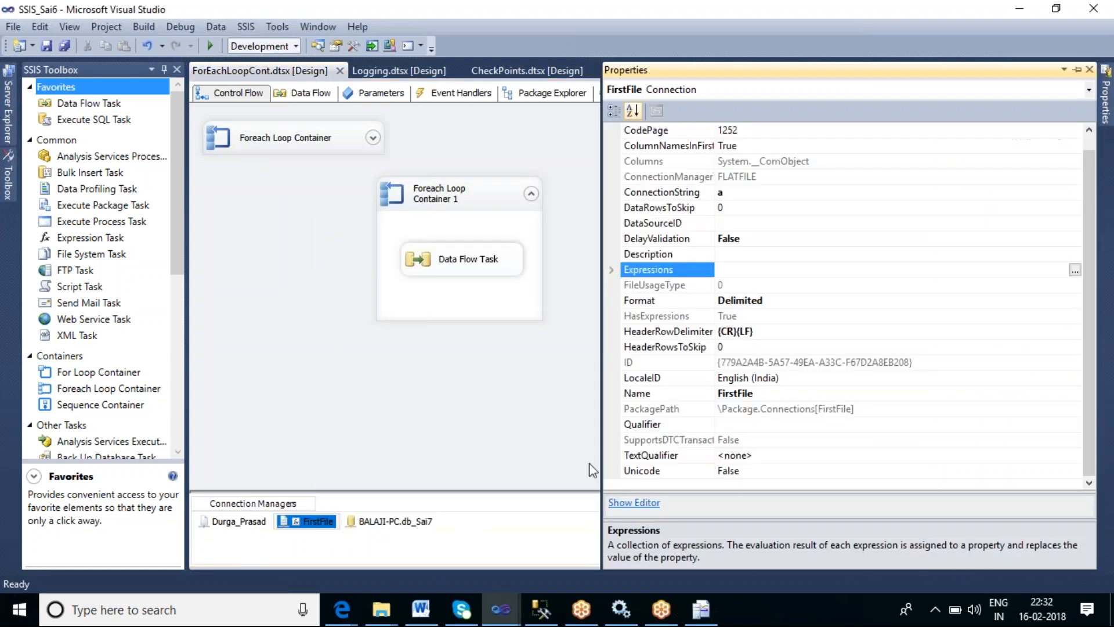
click(1075, 271)
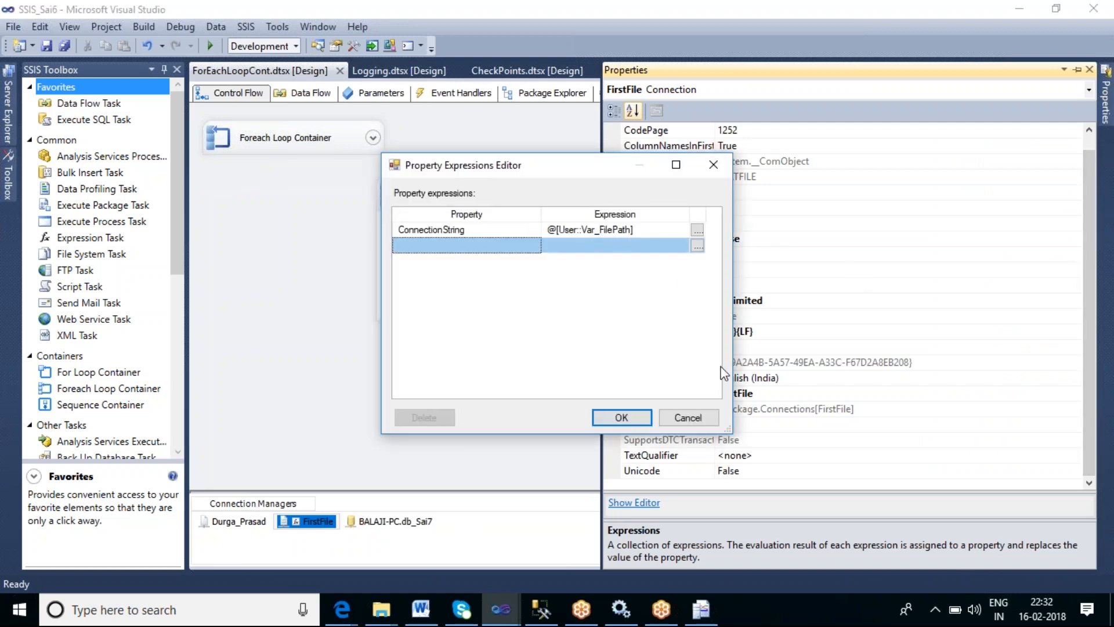
click(686, 419)
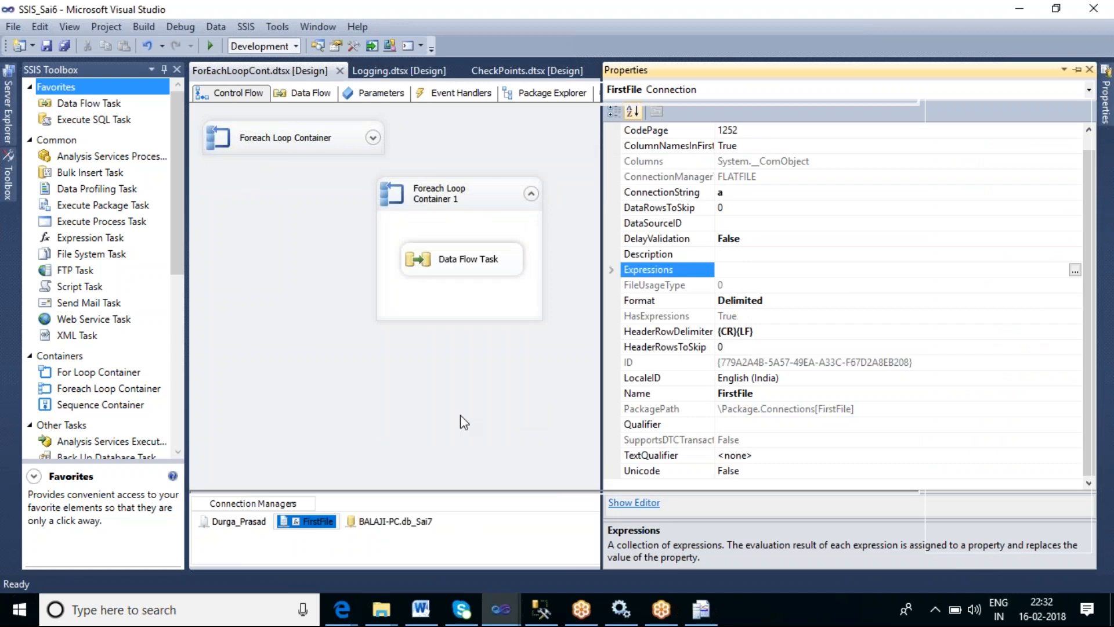